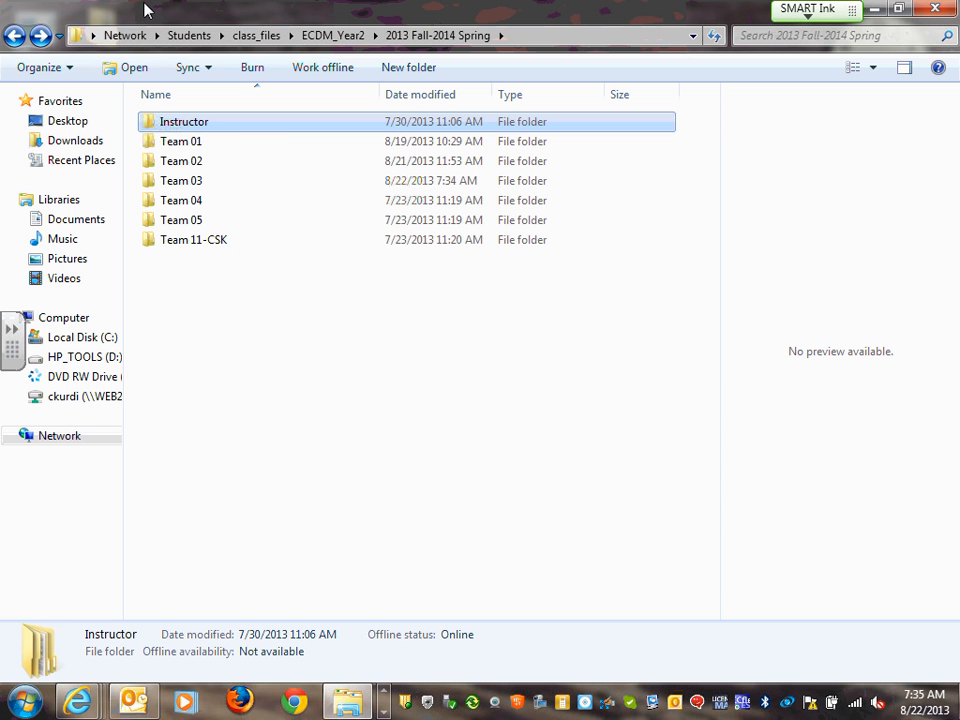
Browse from 2013 Fall-2014 Spring through Instructor > S#3-1-Fall-Residential Semester > ECDM2140 project > CAD
{"action": "left_click", "coordinate": [12, 35]}
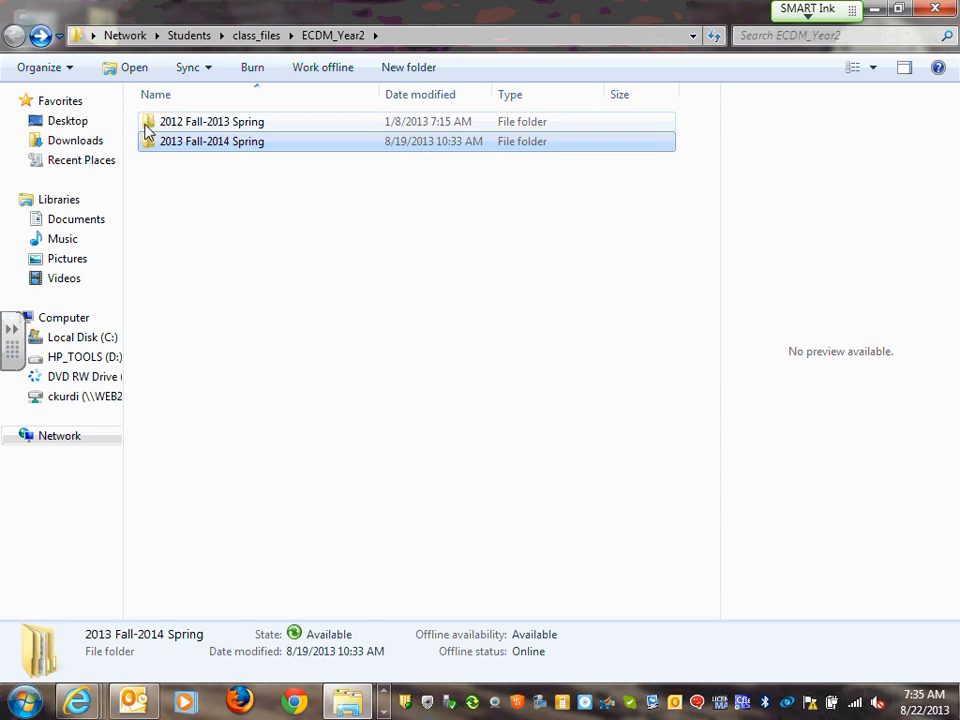
{"action": "double_click", "coordinate": [236, 146]}
{"action": "double_click", "coordinate": [197, 123]}
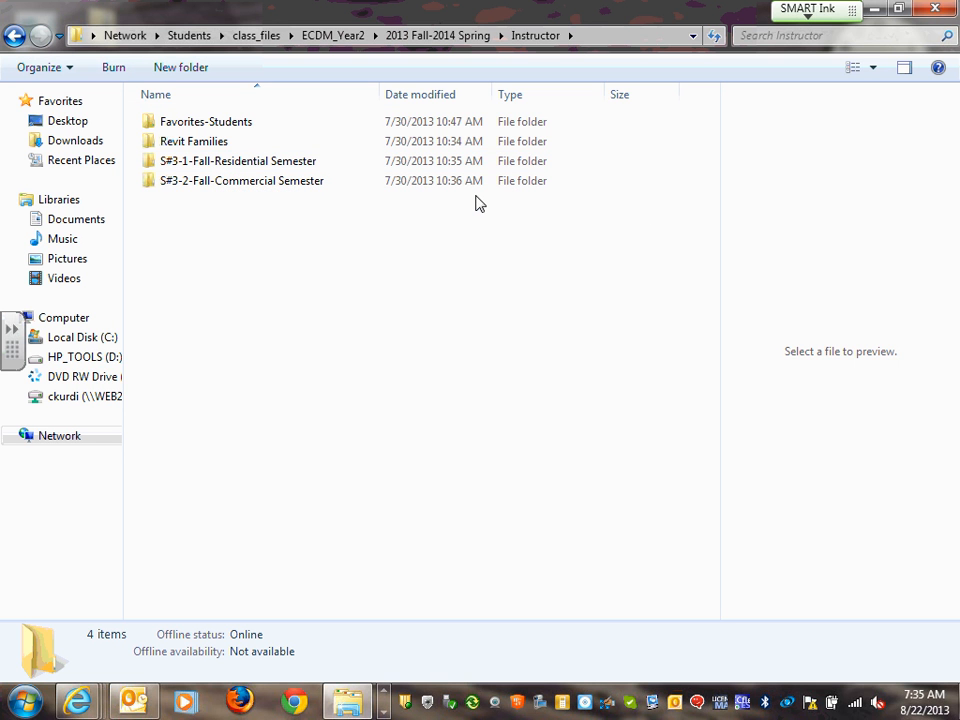
{"action": "left_click", "coordinate": [221, 165]}
{"action": "double_click", "coordinate": [221, 165]}
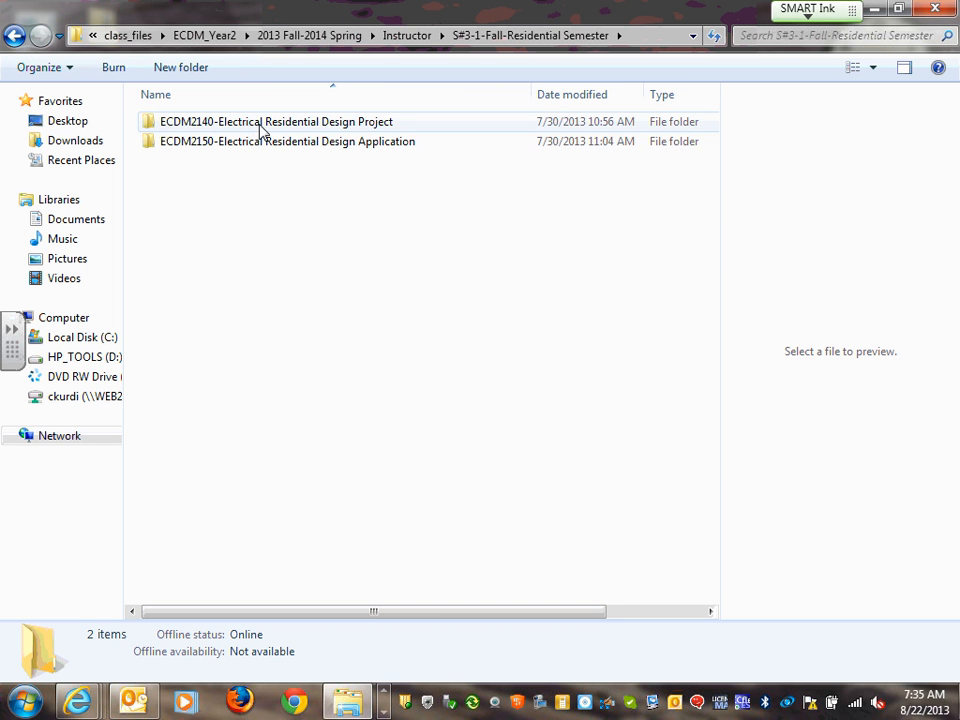
{"action": "double_click", "coordinate": [258, 130]}
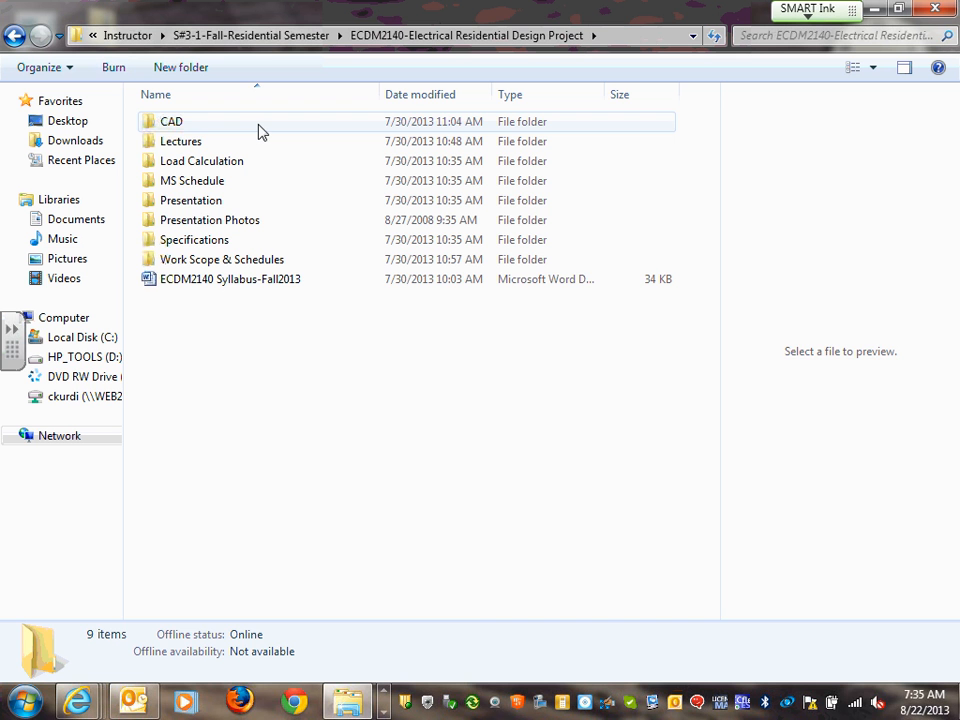
{"action": "double_click", "coordinate": [184, 127]}
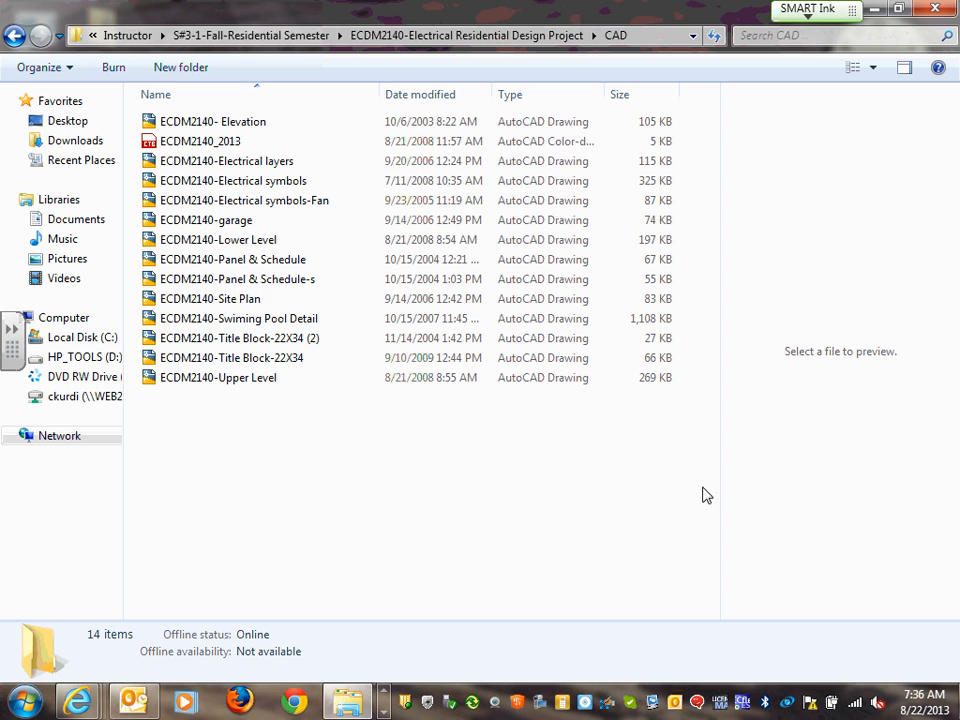
Select all 14 ECDM2140 files in the CAD folder and copy them
{"action": "left_click", "coordinate": [200, 127]}
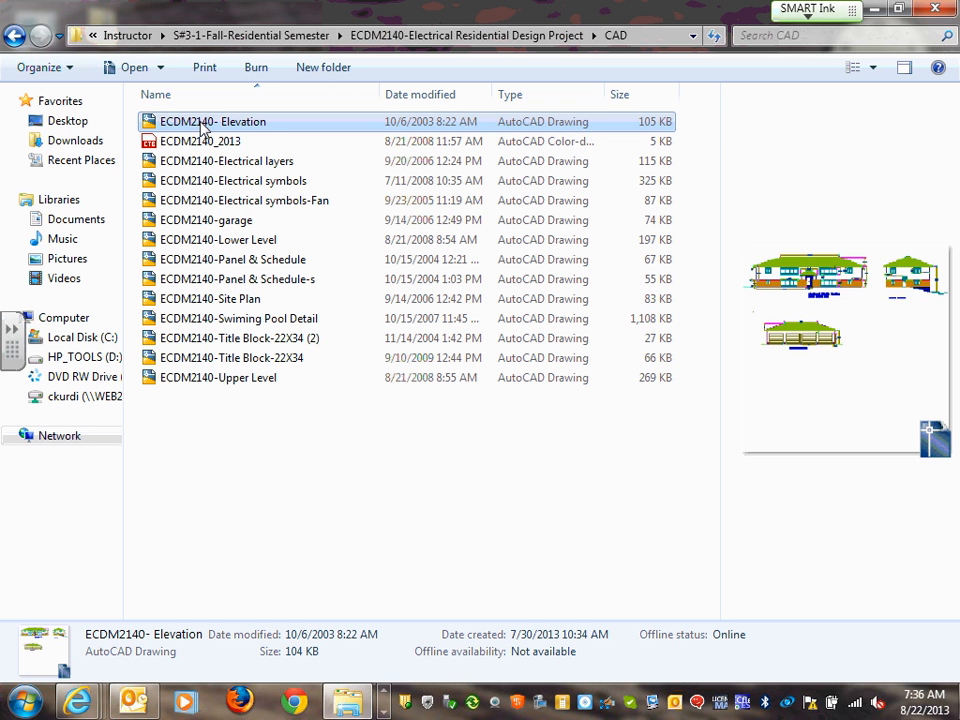
{"action": "left_click", "coordinate": [228, 386], "text": "shift"}
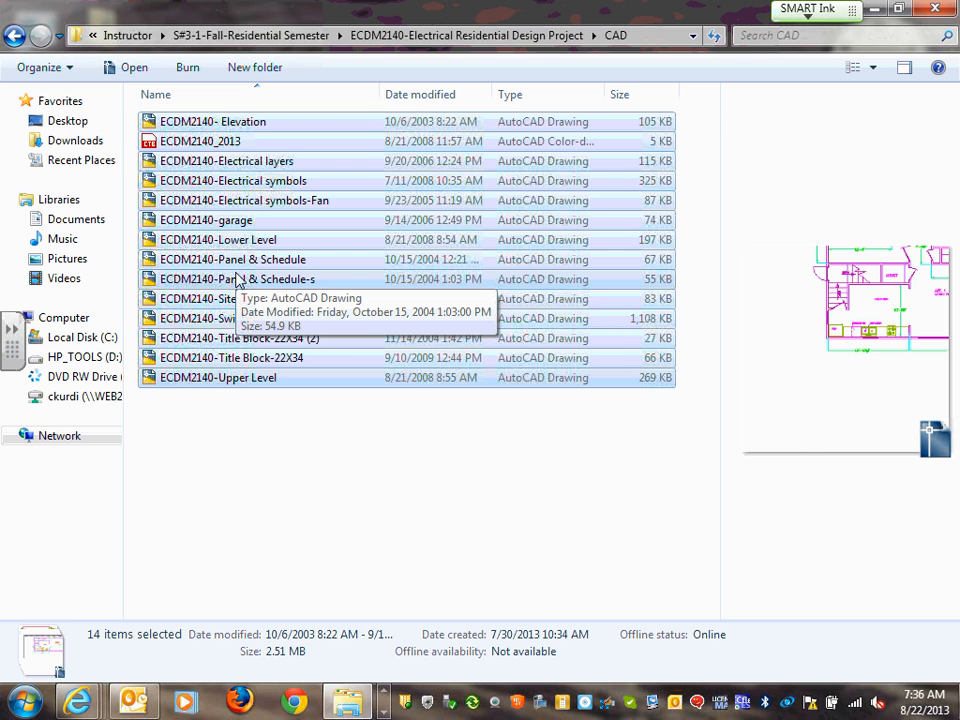
{"action": "right_click", "coordinate": [280, 148]}
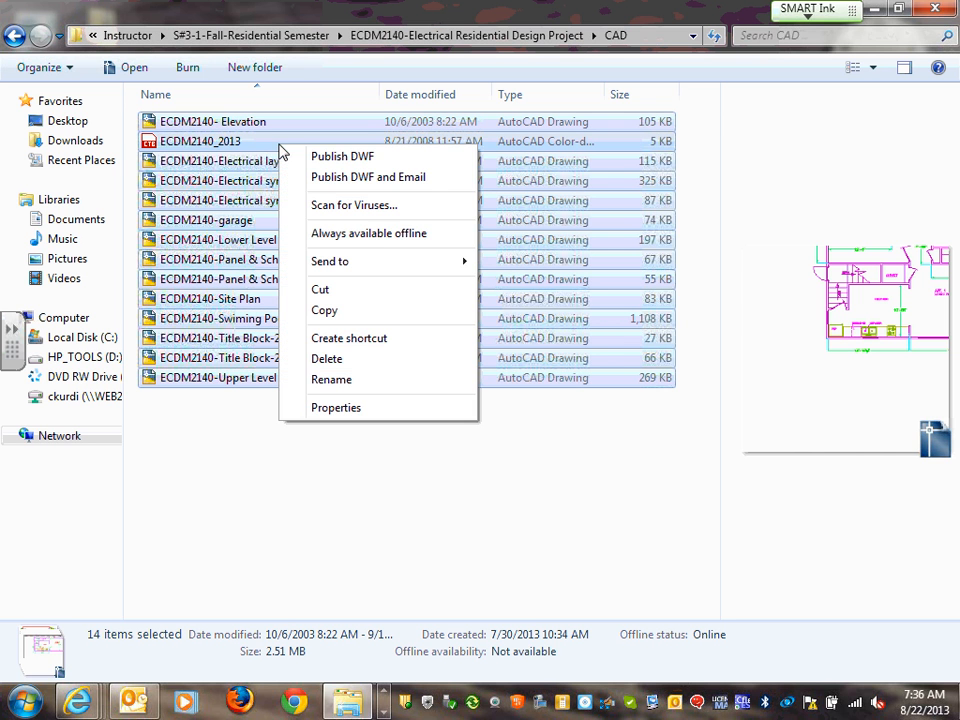
{"action": "left_click", "coordinate": [355, 318]}
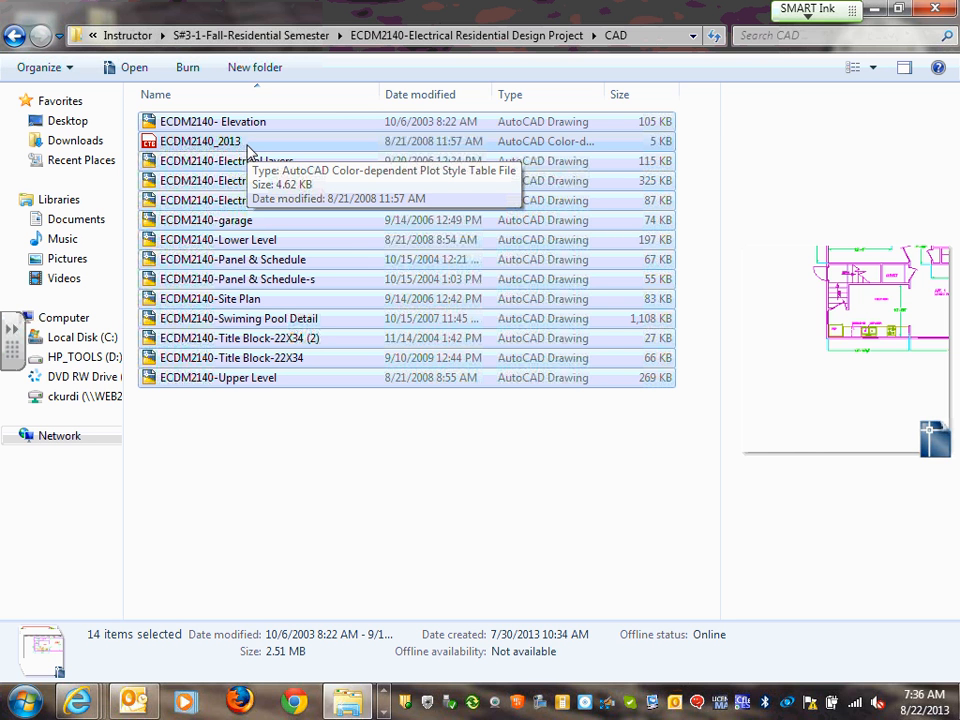
Return to 2013 Fall-2014 Spring and open Team 11-CSK > S#3-1-Fall-Residential Semester > Design Drawings > XRefs
{"action": "left_click", "coordinate": [13, 36]}
{"action": "left_click", "coordinate": [13, 36]}
{"action": "left_click", "coordinate": [13, 36]}
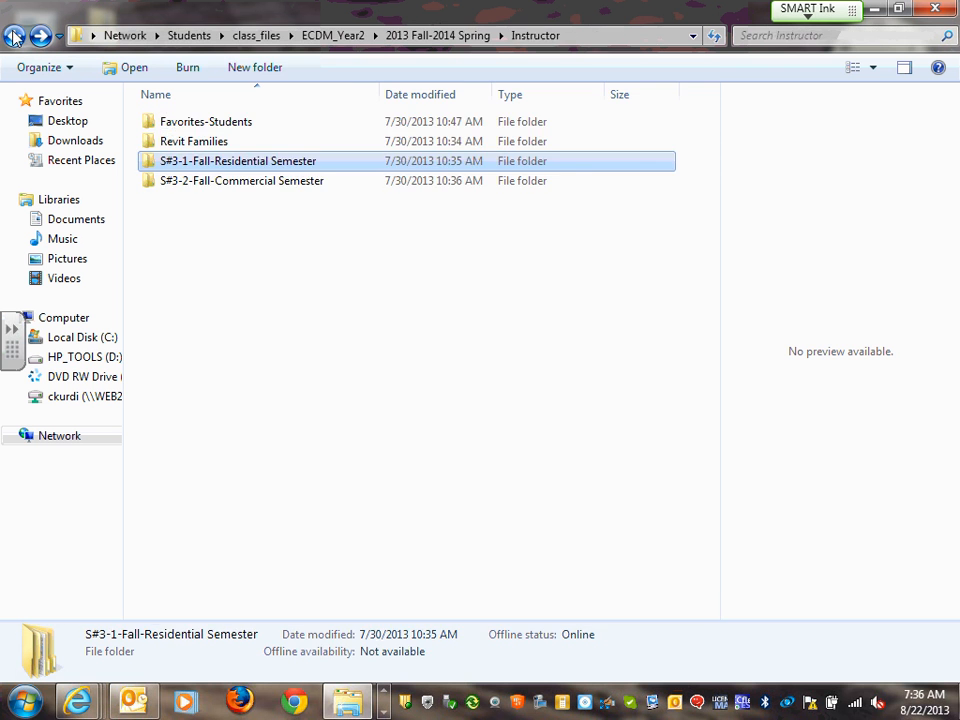
{"action": "left_click", "coordinate": [13, 36]}
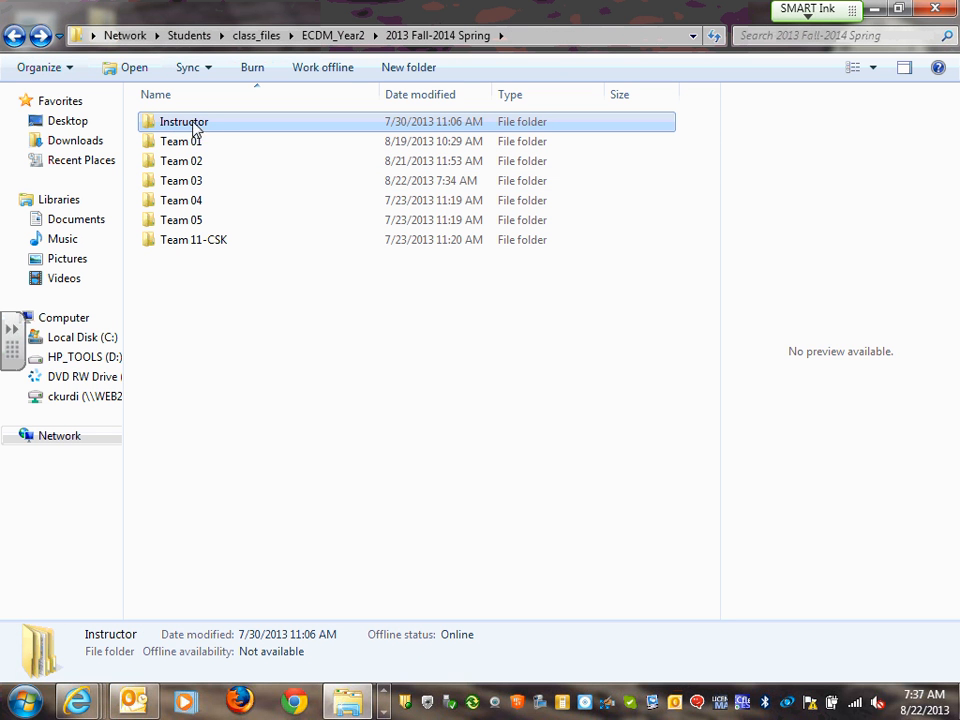
{"action": "left_click", "coordinate": [206, 246]}
{"action": "double_click", "coordinate": [206, 246]}
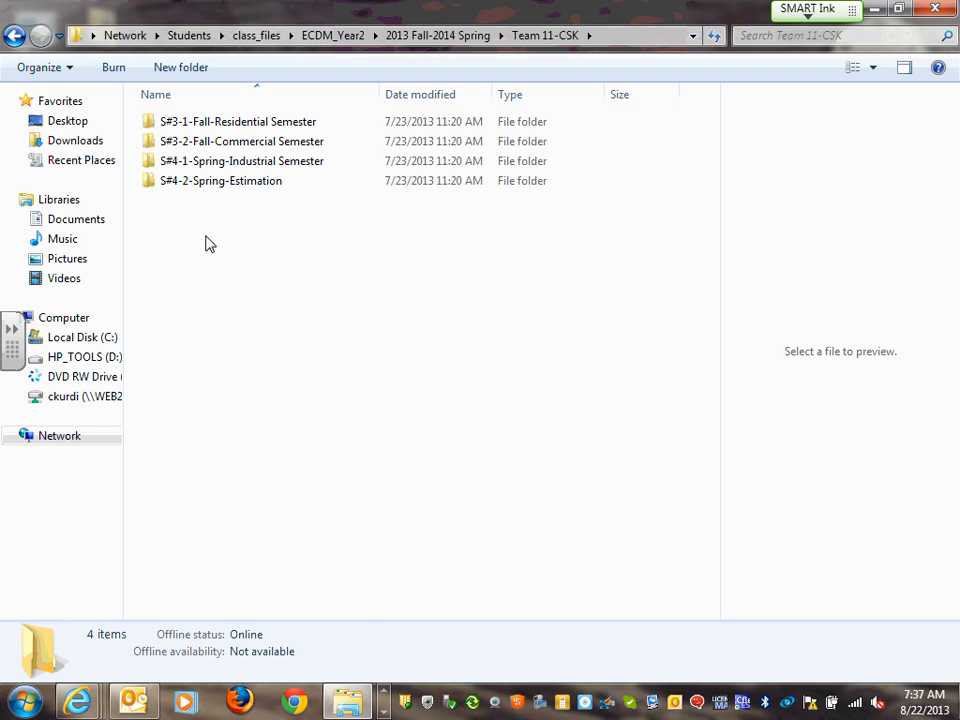
{"action": "double_click", "coordinate": [257, 124]}
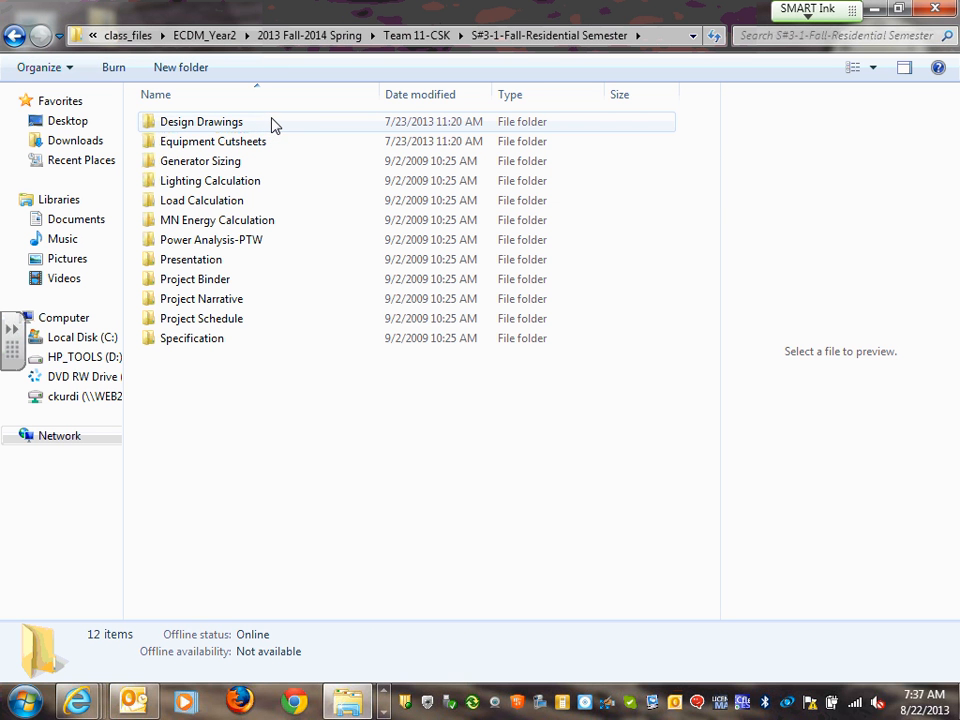
{"action": "double_click", "coordinate": [225, 124]}
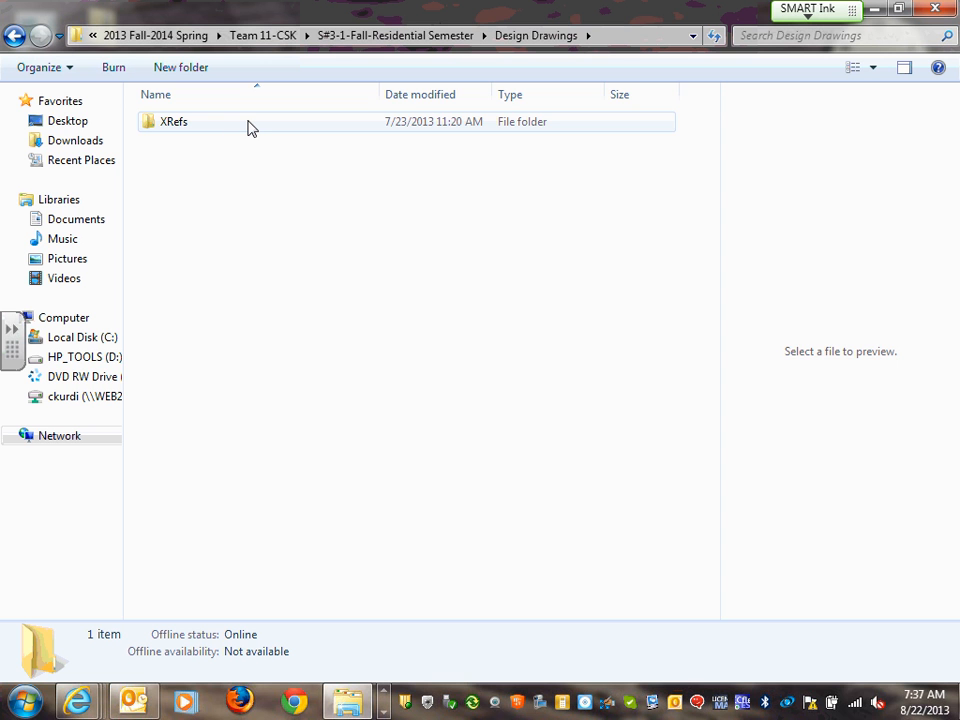
{"action": "double_click", "coordinate": [180, 131]}
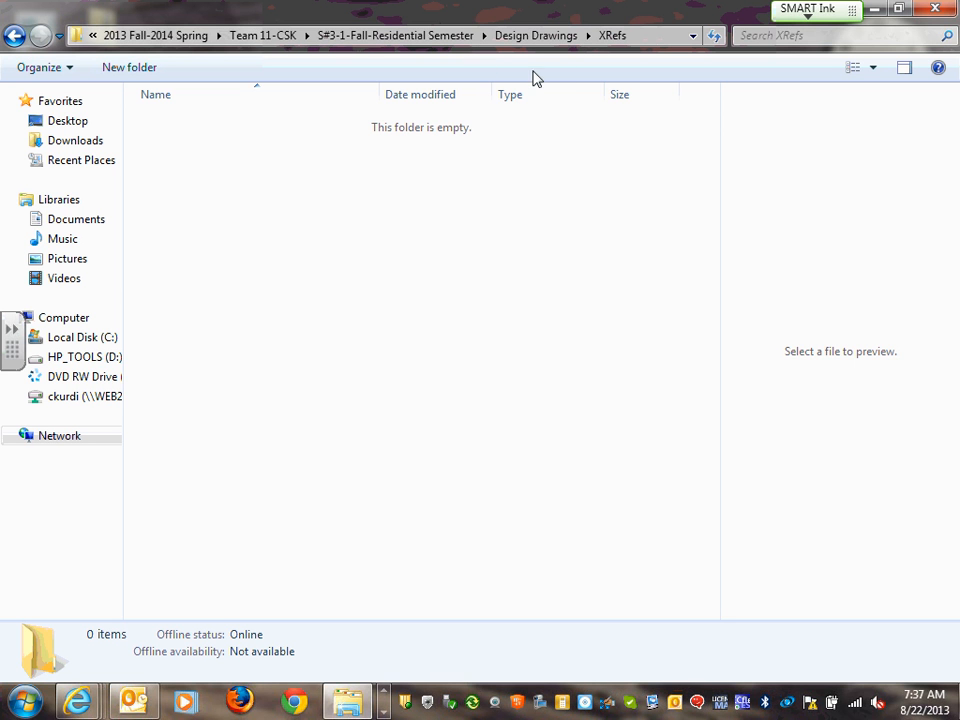
Paste the 14 copied drawings into the empty XRefs folder and clear the selection
{"action": "right_click", "coordinate": [307, 207]}
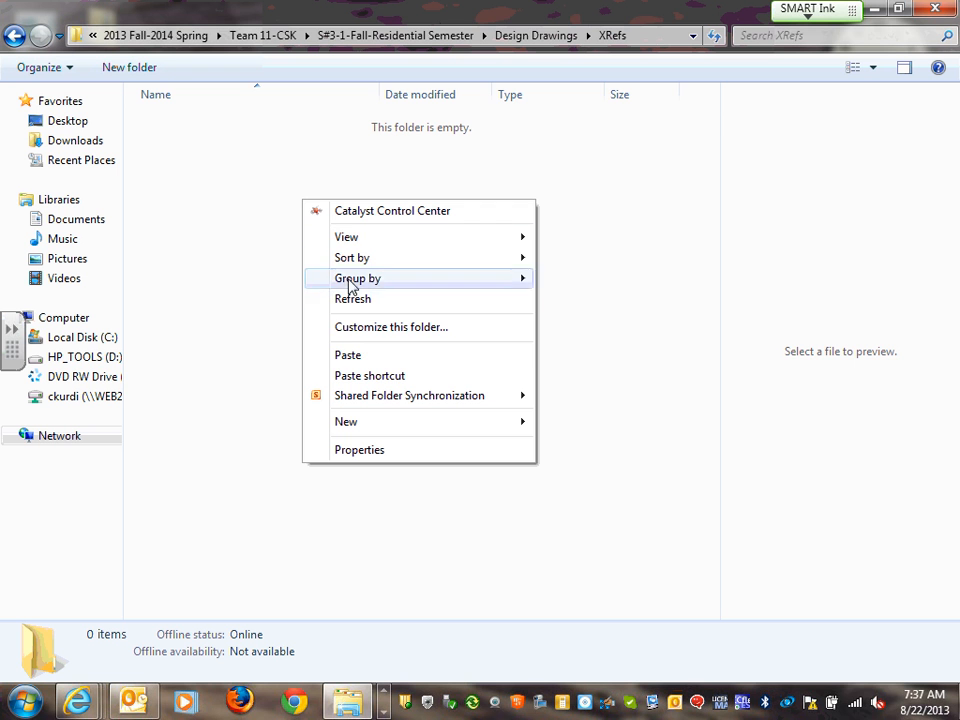
{"action": "left_click", "coordinate": [350, 357]}
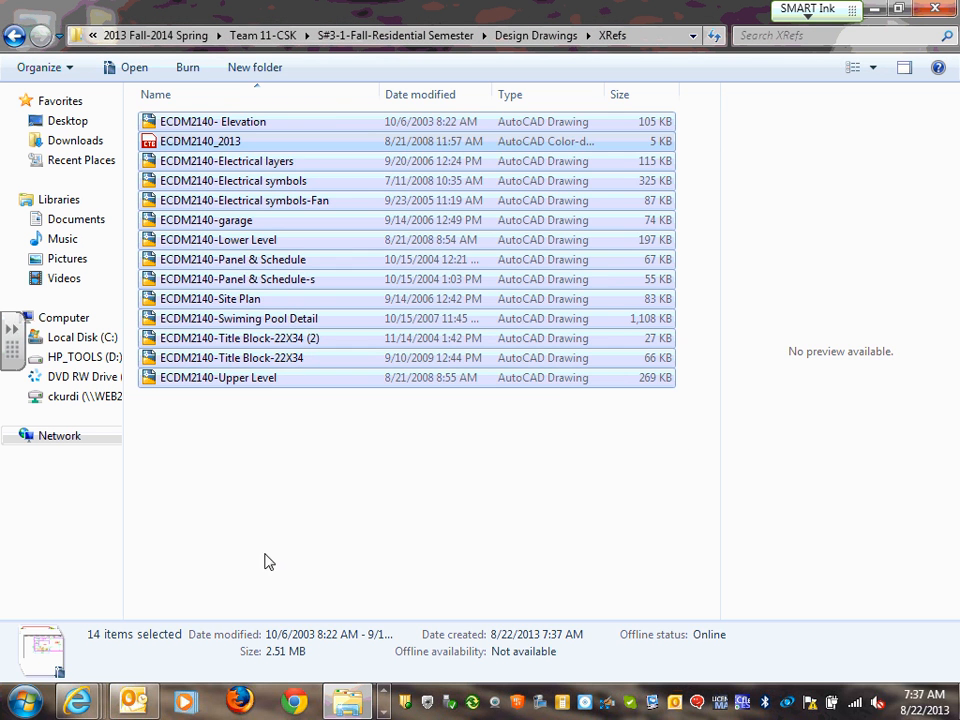
{"action": "left_click", "coordinate": [270, 549]}
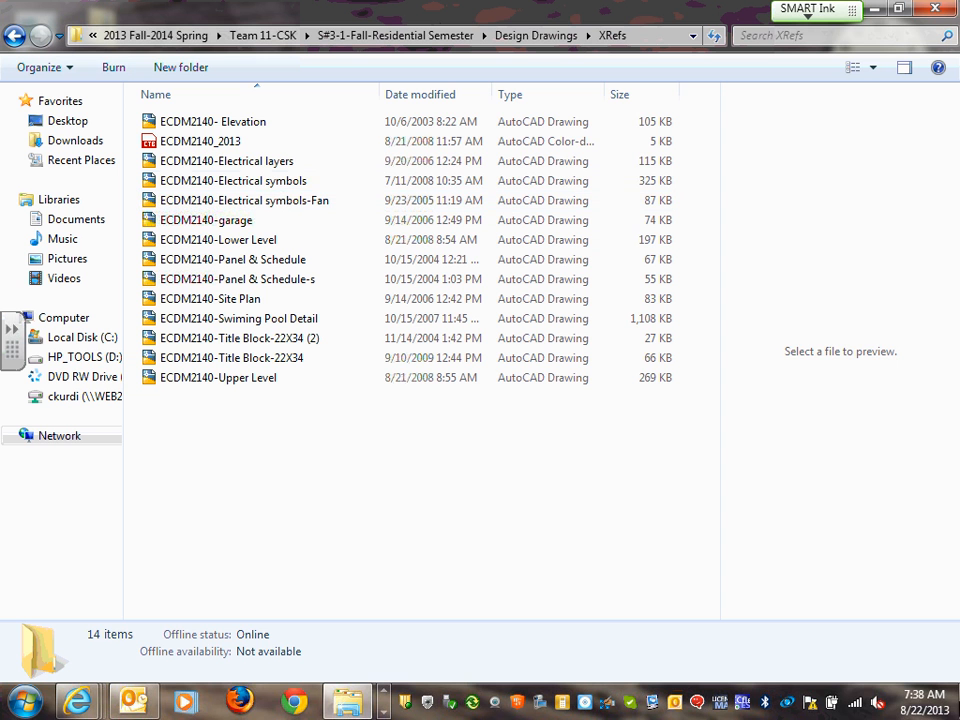
Select ECDM2140- Elevation and widen the preview pane to enlarge its drawing
{"action": "left_click", "coordinate": [246, 122]}
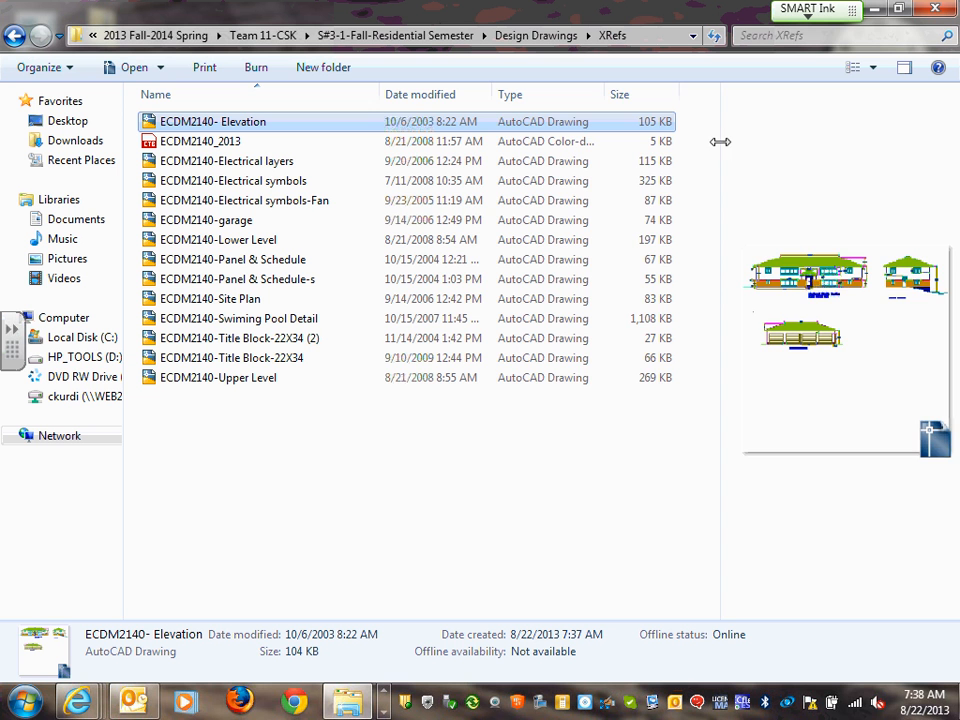
{"action": "left_click_drag", "start_coordinate": [720, 141], "coordinate": [381, 126]}
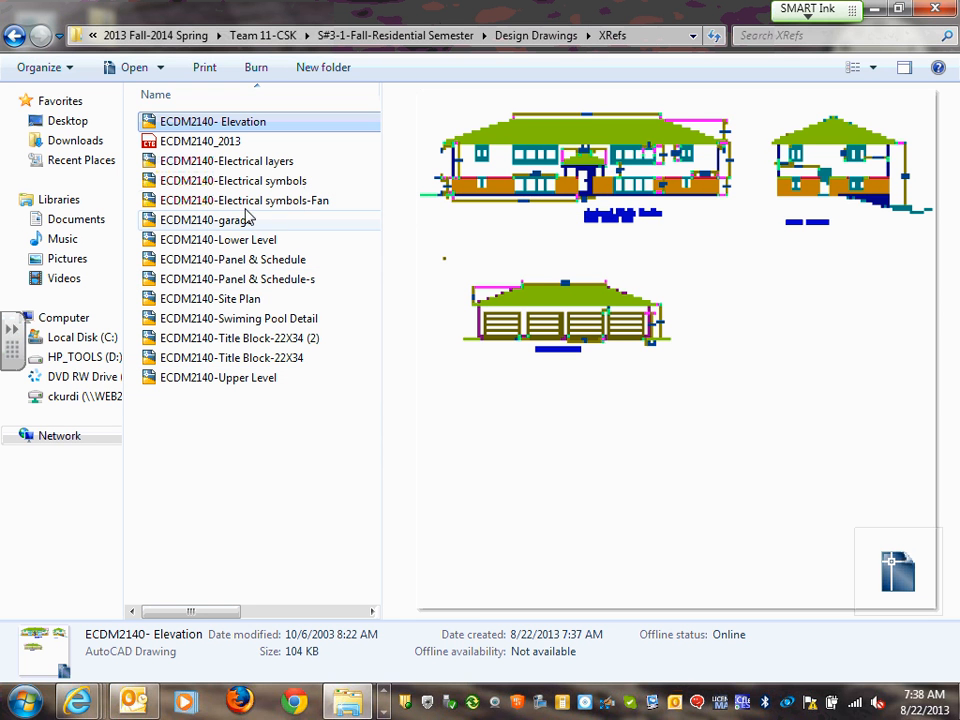
{"action": "left_click", "coordinate": [230, 302]}
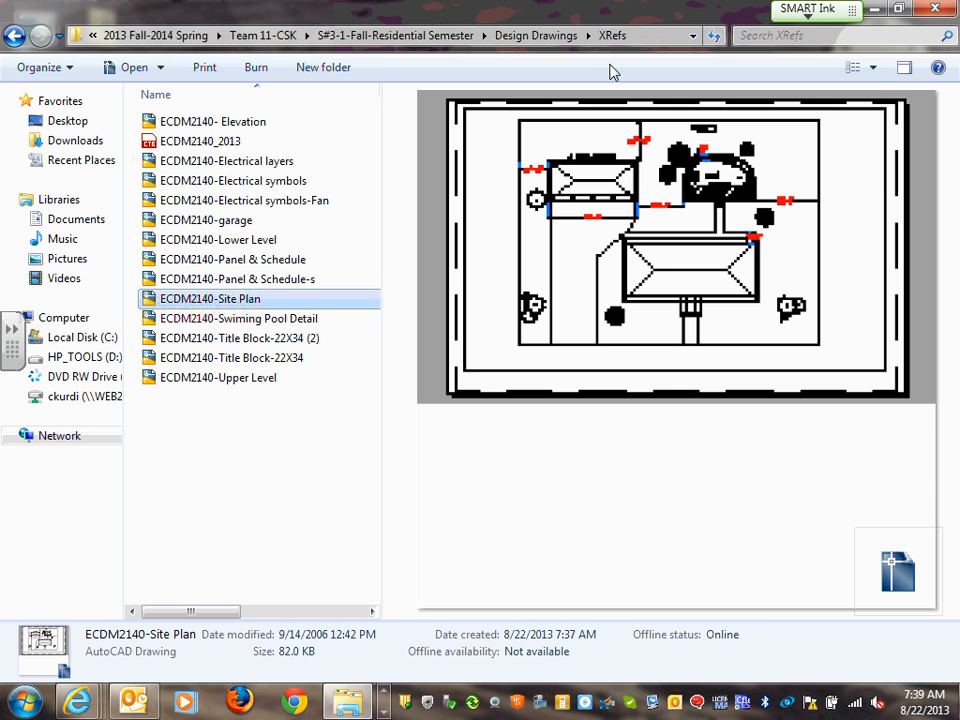
{"action": "left_click", "coordinate": [878, 70]}
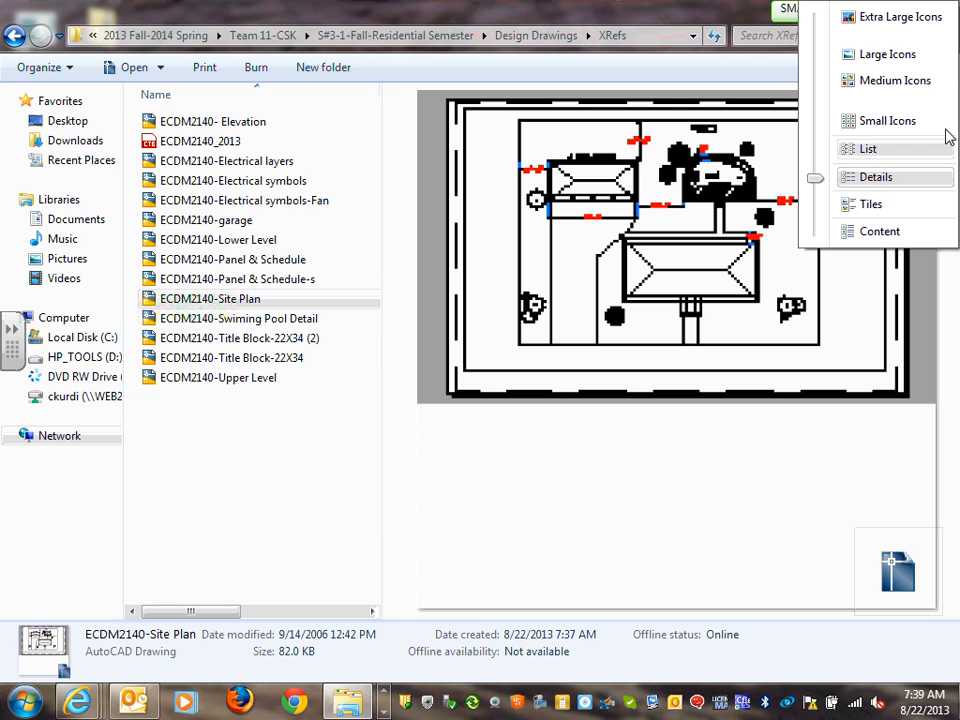
{"action": "left_click", "coordinate": [874, 68]}
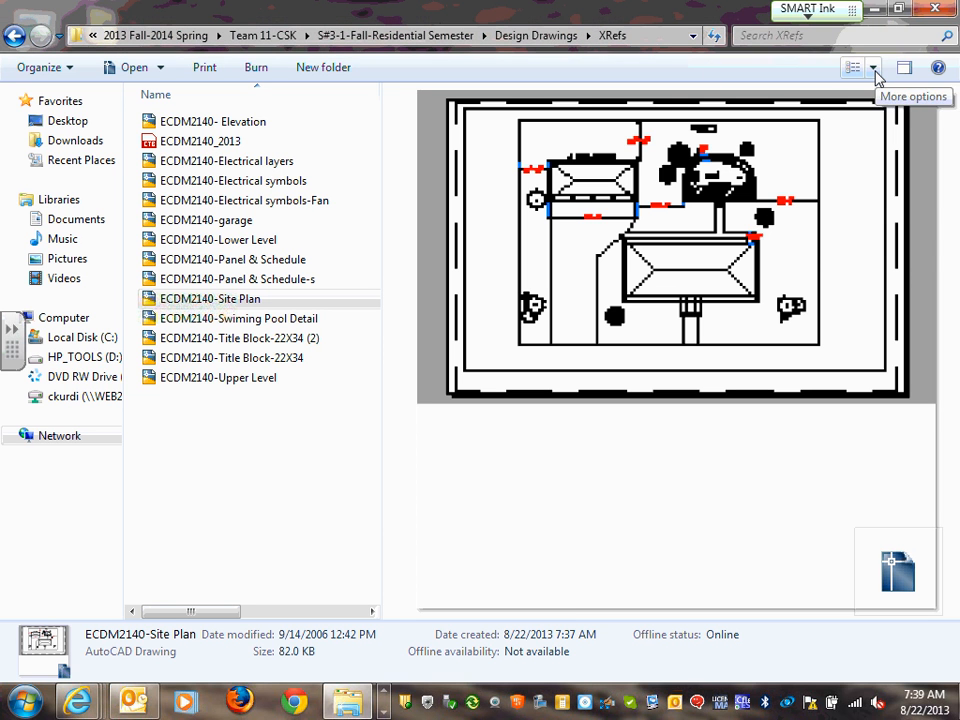
{"action": "left_click", "coordinate": [874, 70]}
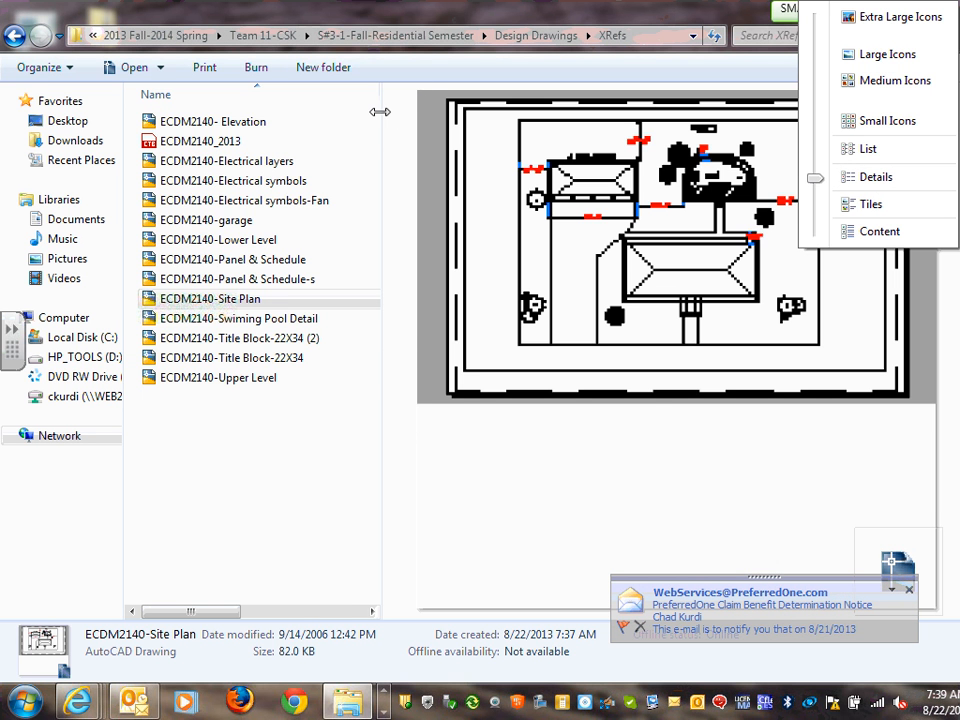
{"action": "left_click_drag", "start_coordinate": [378, 121], "coordinate": [300, 121]}
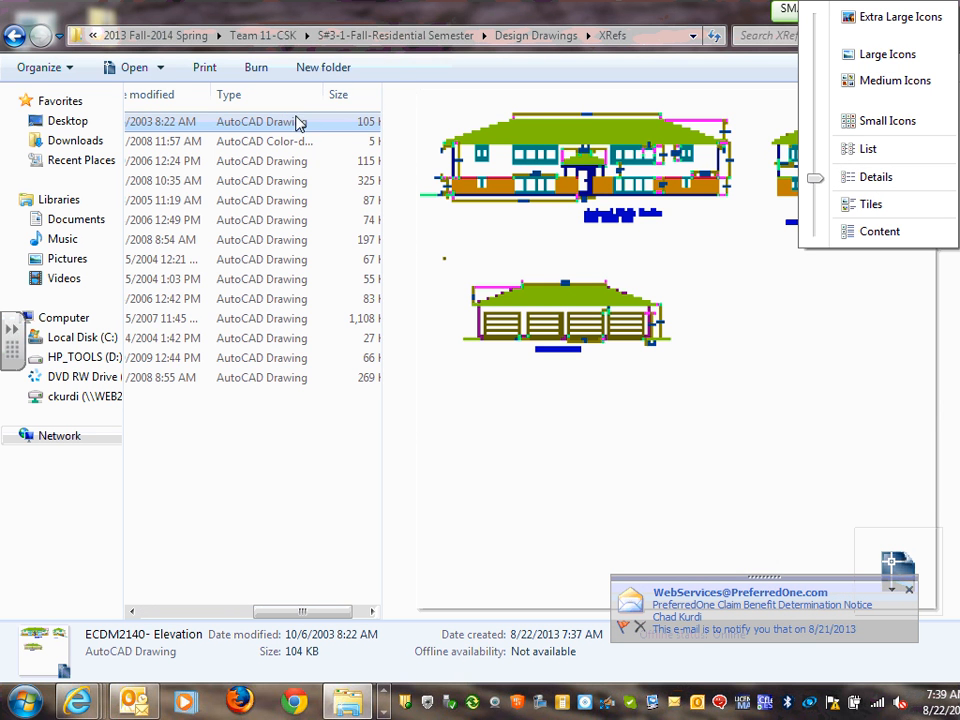
{"action": "left_click", "coordinate": [382, 94]}
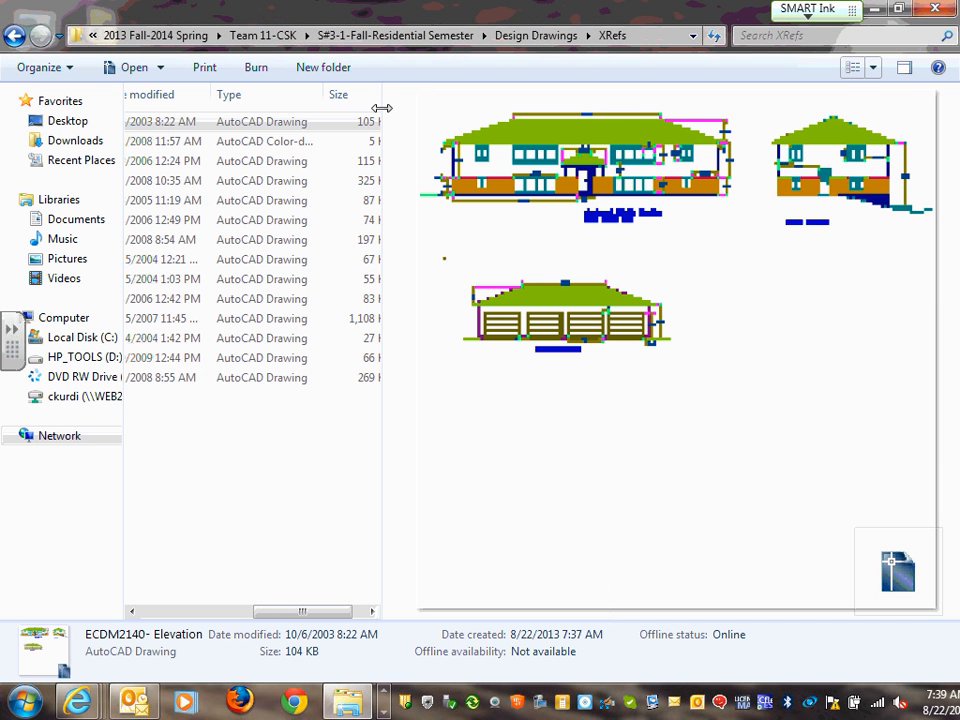
{"action": "mouse_move", "coordinate": [382, 107]}
{"action": "left_mouse_down"}
{"action": "mouse_move", "coordinate": [858, 157]}
{"action": "mouse_move", "coordinate": [330, 155]}
{"action": "mouse_move", "coordinate": [795, 174]}
{"action": "mouse_move", "coordinate": [222, 146]}
{"action": "mouse_move", "coordinate": [810, 180]}
{"action": "mouse_move", "coordinate": [222, 152]}
{"action": "mouse_move", "coordinate": [688, 182]}
{"action": "mouse_move", "coordinate": [200, 114]}
{"action": "left_mouse_up"}
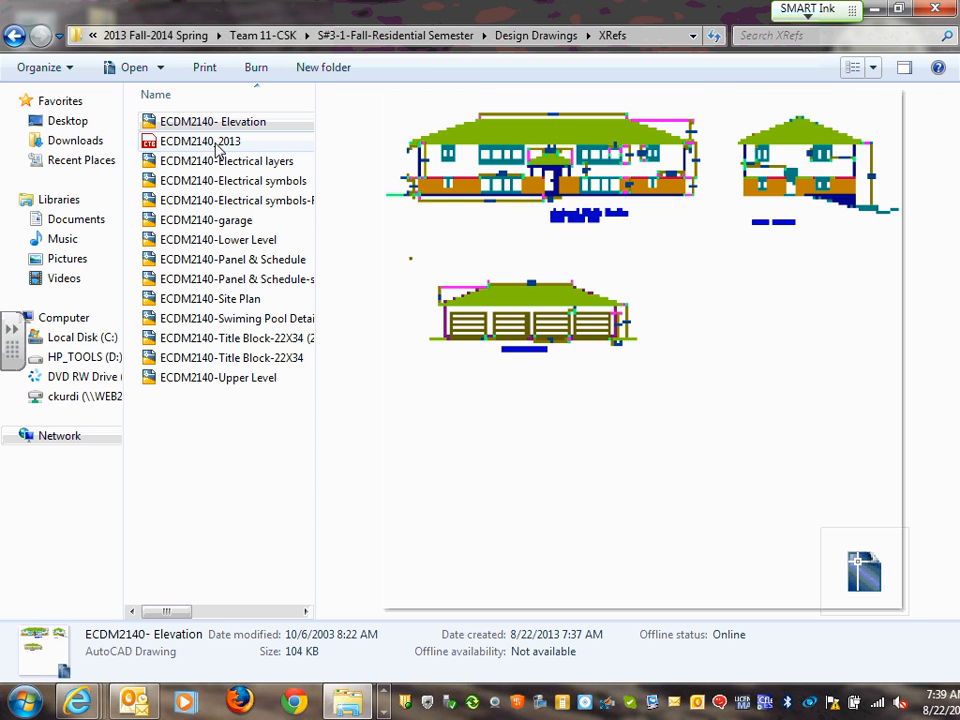
{"action": "left_click", "coordinate": [221, 123]}
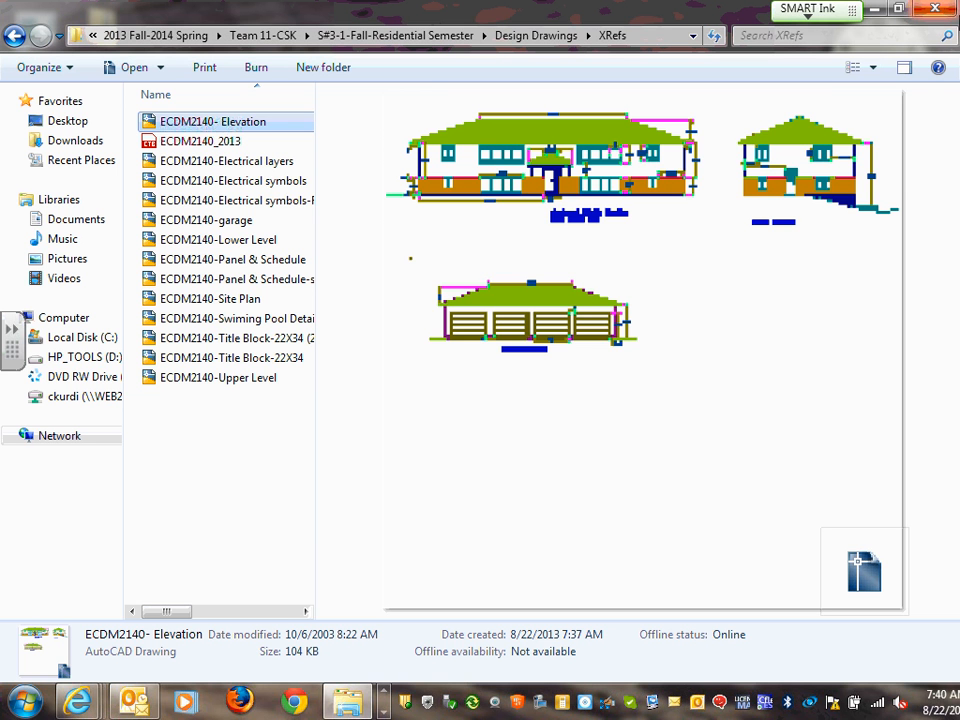
Toggle the preview pane back on and preview the ECDM2140-Site Plan drawing
{"action": "left_click", "coordinate": [906, 70]}
{"action": "left_click", "coordinate": [906, 70]}
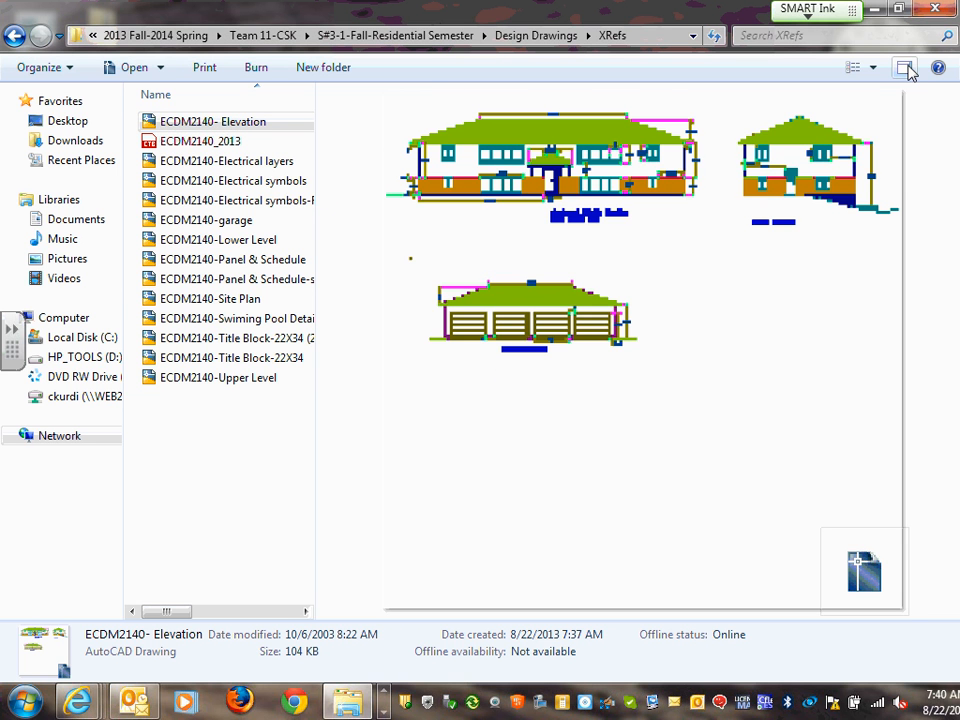
{"action": "left_click", "coordinate": [906, 70]}
{"action": "left_click", "coordinate": [906, 69]}
{"action": "left_click", "coordinate": [906, 69]}
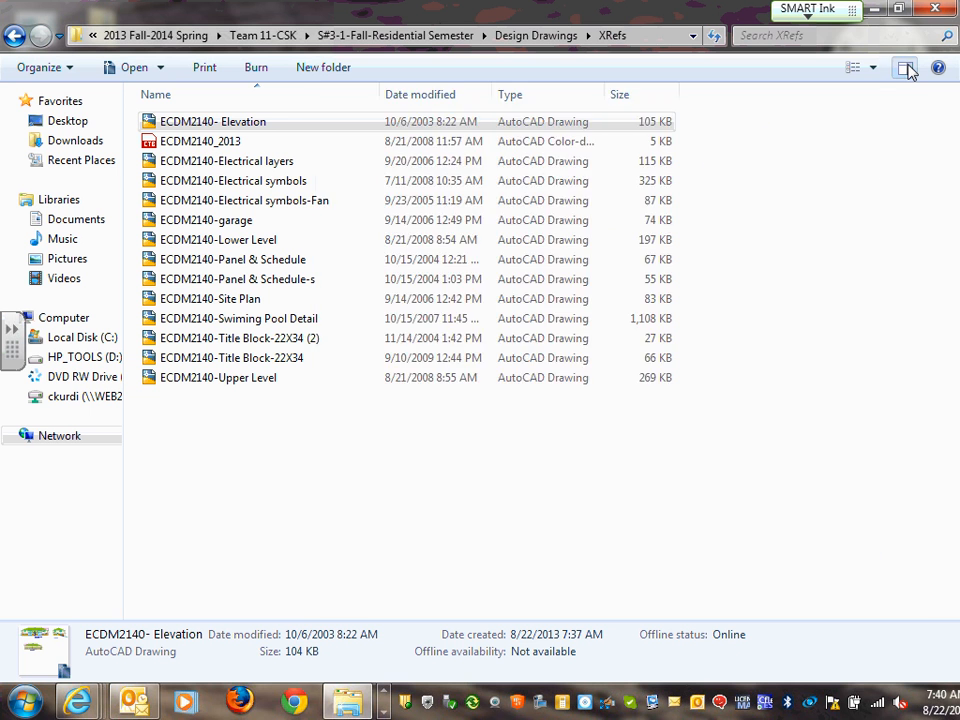
{"action": "left_click", "coordinate": [906, 69]}
{"action": "left_click", "coordinate": [906, 69]}
{"action": "left_click", "coordinate": [906, 68]}
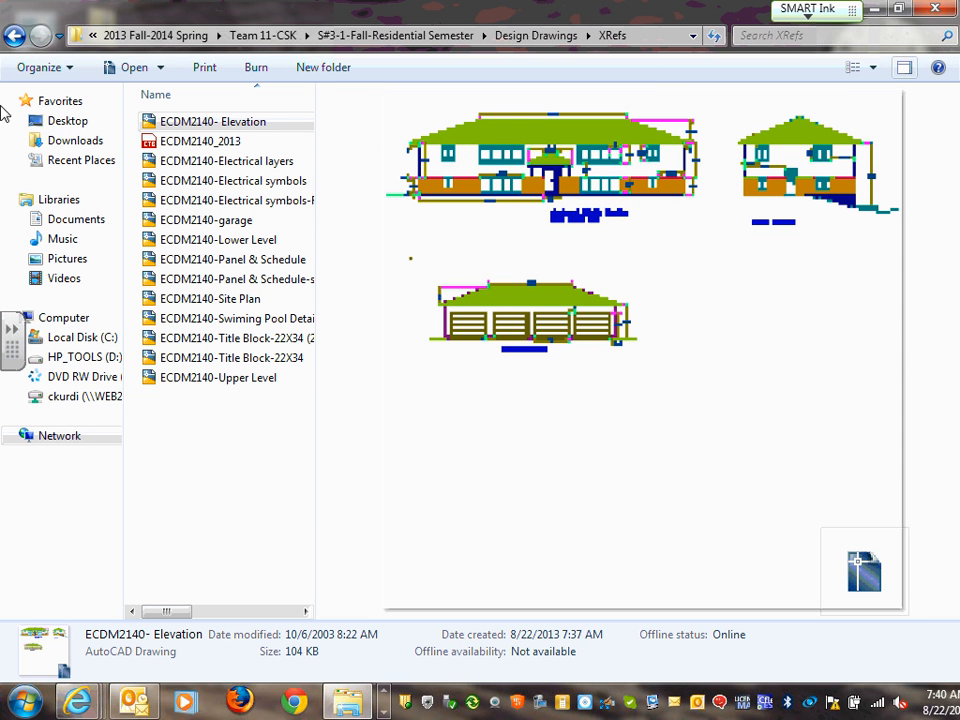
{"action": "left_click", "coordinate": [227, 300]}
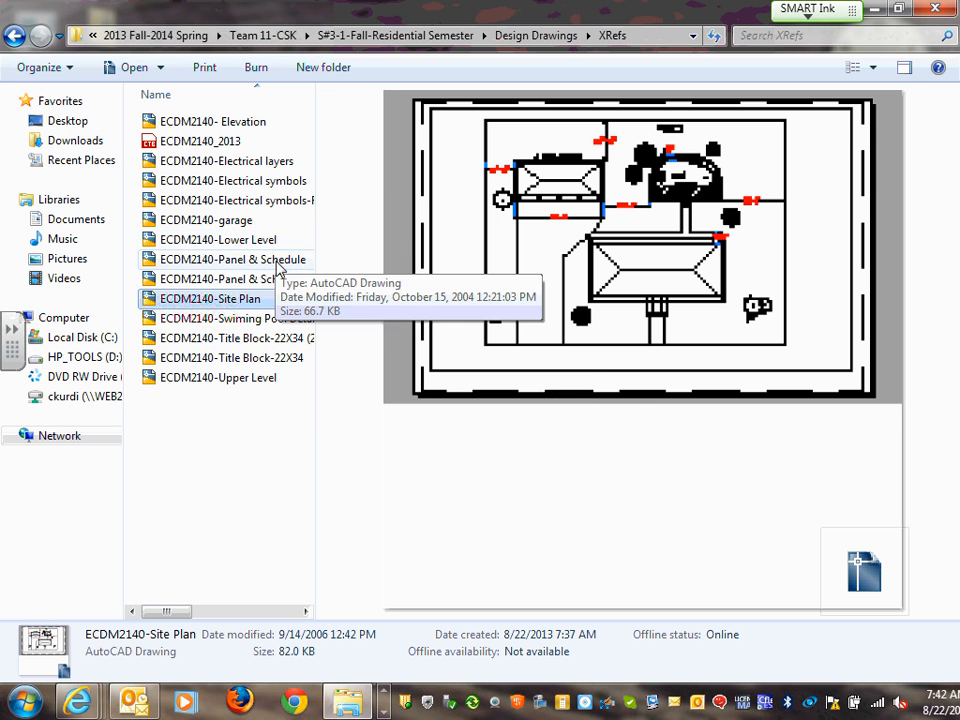
Preview the ECDM2140-Lower Level drawing and look over its kitchen floor plan
{"action": "left_click", "coordinate": [255, 243]}
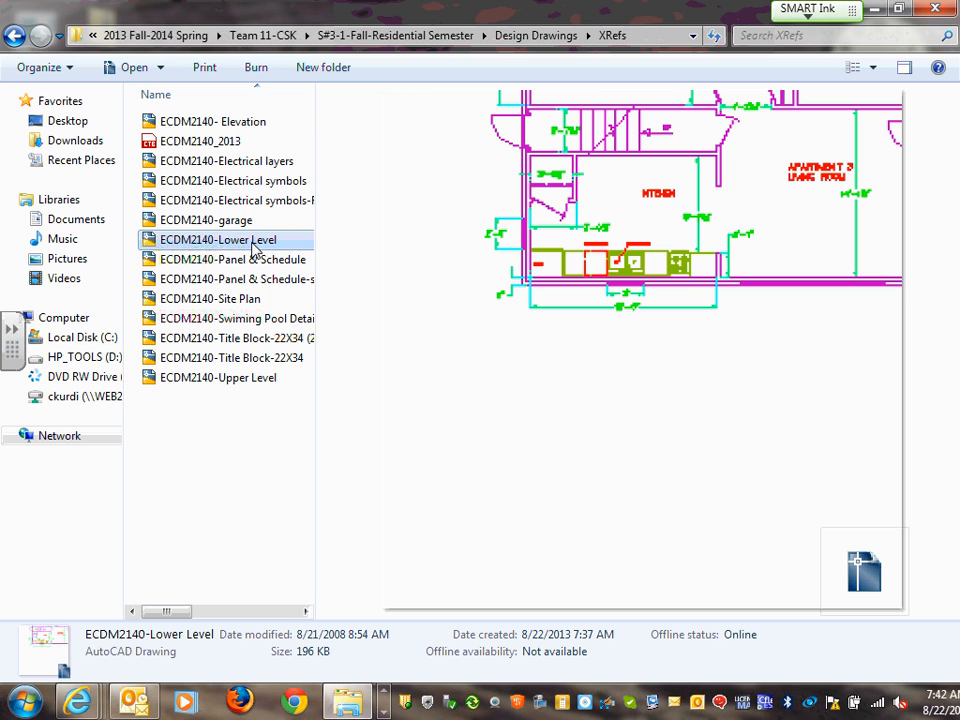
{"action": "scroll", "coordinate": [647, 376], "scroll_direction": "down", "scroll_amount": 1}
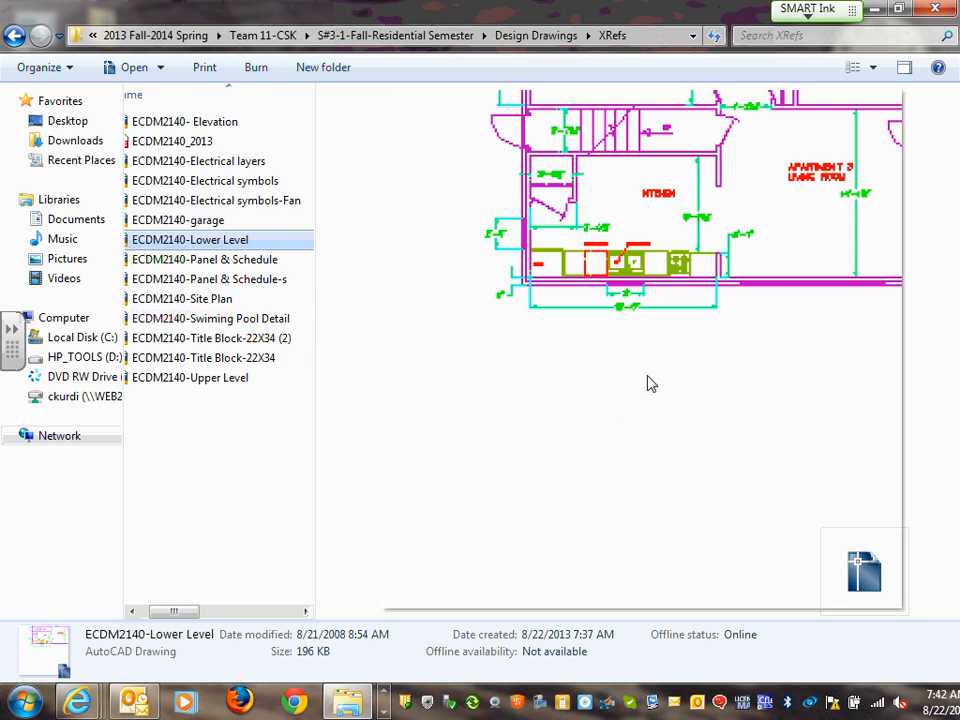
{"action": "scroll", "coordinate": [647, 384], "scroll_direction": "up", "scroll_amount": 1}
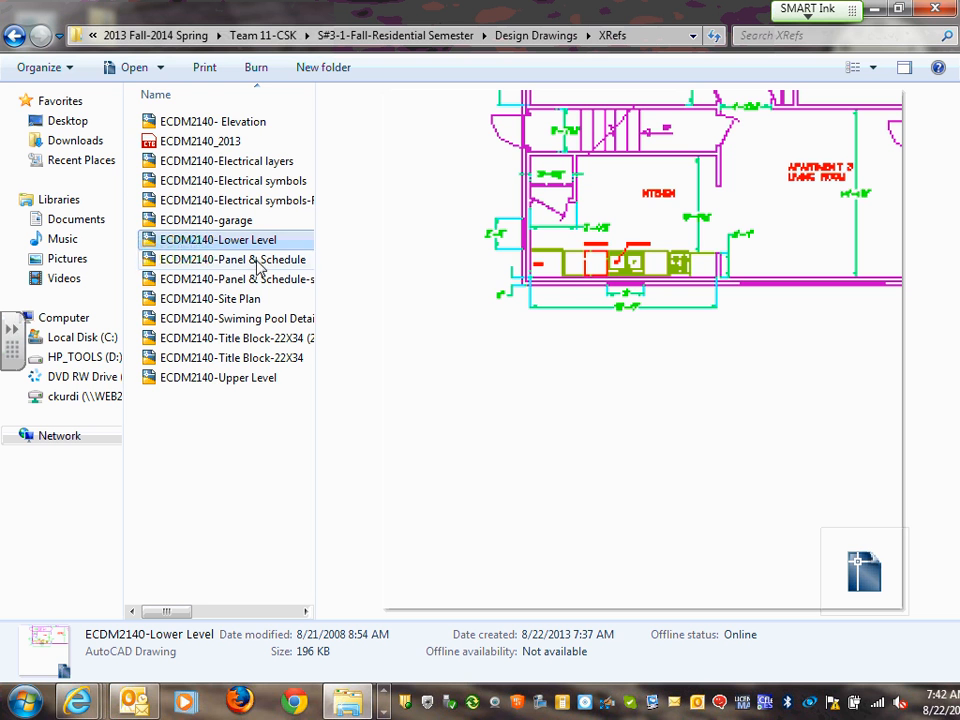
{"action": "scroll", "coordinate": [748, 237], "scroll_direction": "down", "scroll_amount": 1}
{"action": "scroll", "coordinate": [320, 256], "scroll_direction": "up", "scroll_amount": 1}
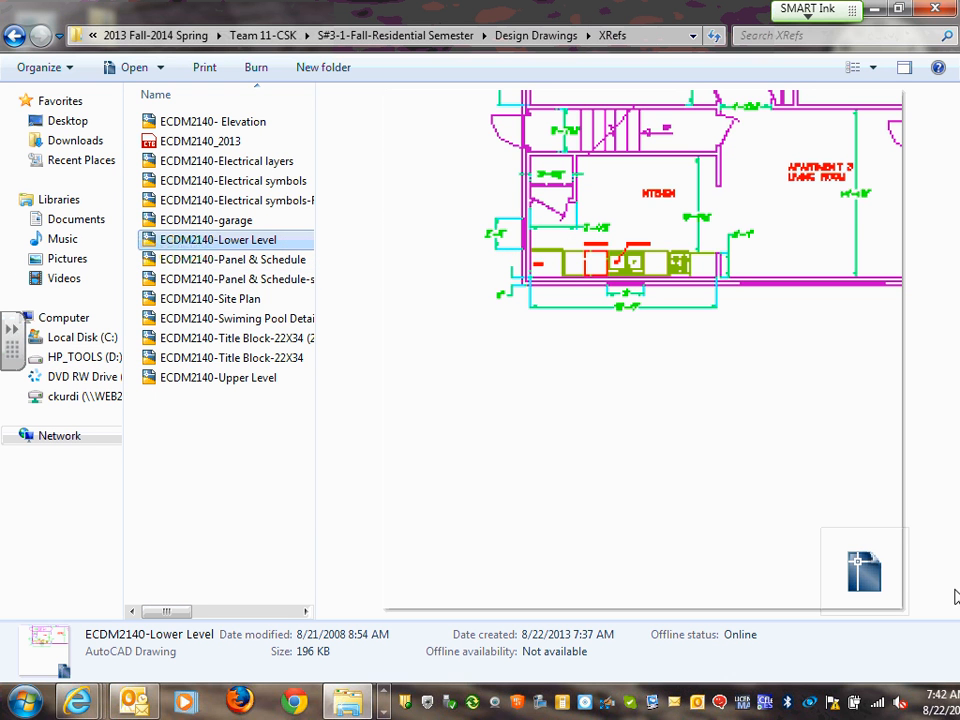
Restore the preview, view Upper Level then Swiming Pool Detail, and widen the file list
{"action": "left_click", "coordinate": [905, 68]}
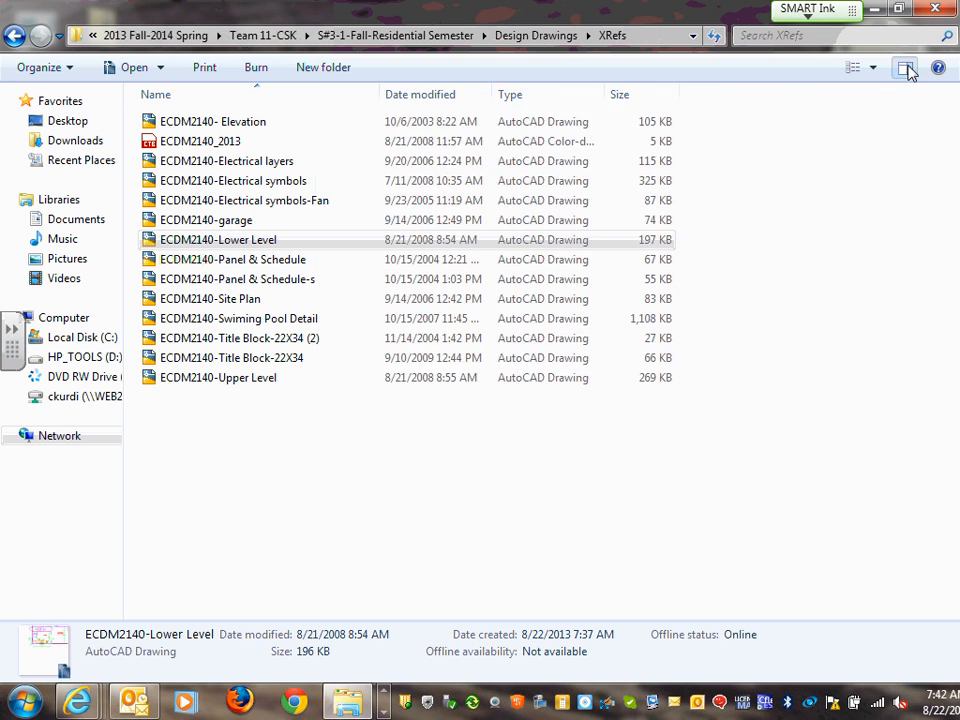
{"action": "left_click", "coordinate": [906, 68]}
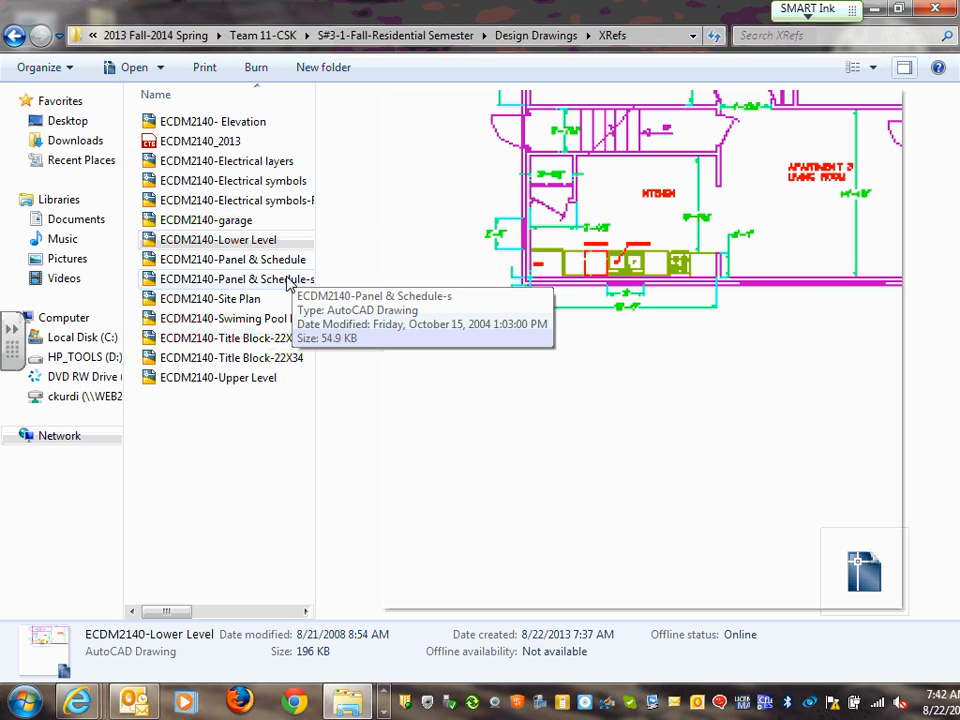
{"action": "left_click", "coordinate": [256, 380]}
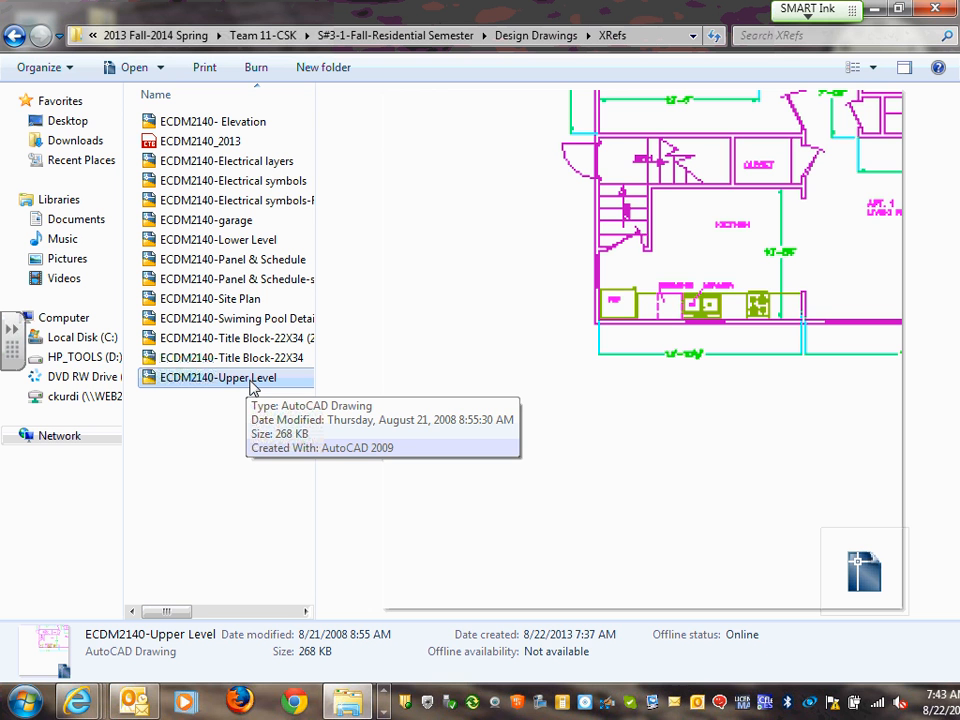
{"action": "left_click", "coordinate": [229, 322]}
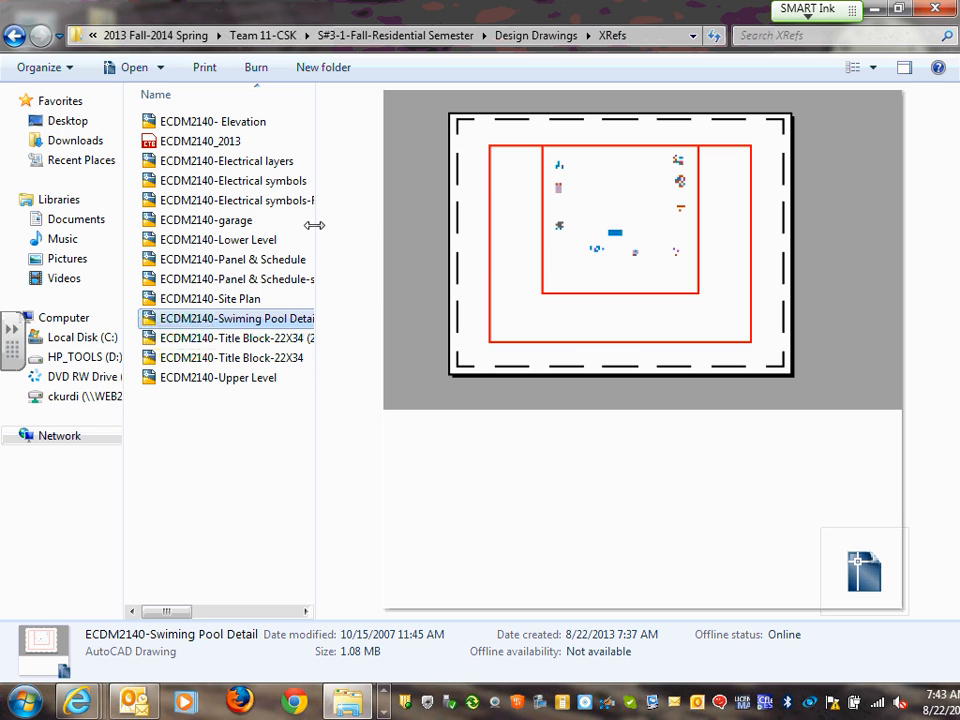
{"action": "left_click_drag", "start_coordinate": [314, 225], "coordinate": [619, 223]}
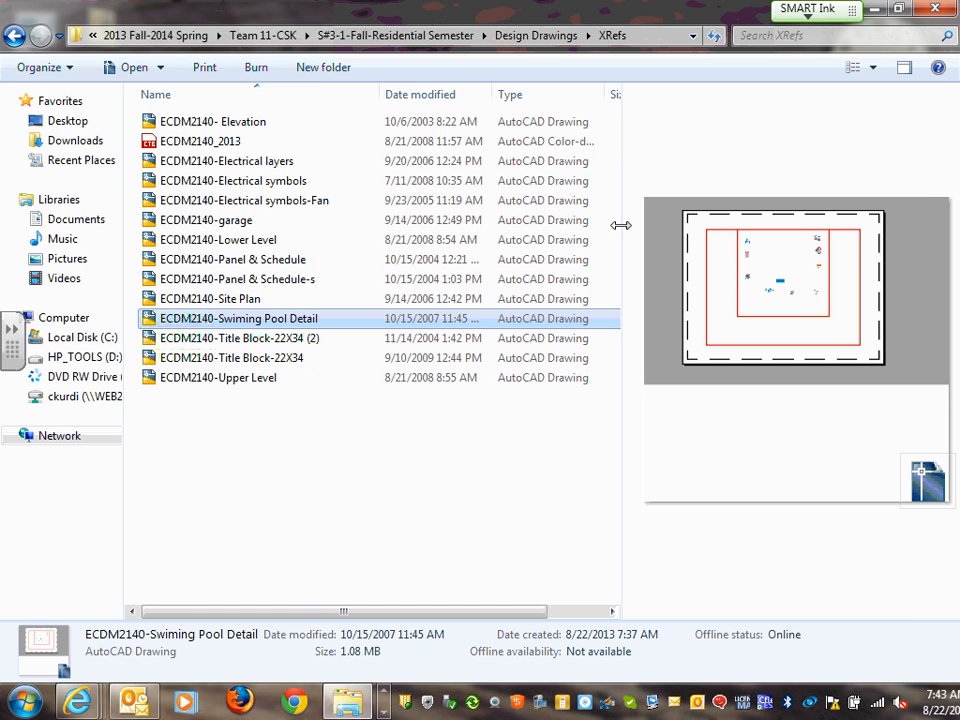
Preview garage, Electrical symbols, Electrical layers and Electrical symbols-Fan, ending on ECDM2140- Elevation
{"action": "left_click", "coordinate": [236, 224]}
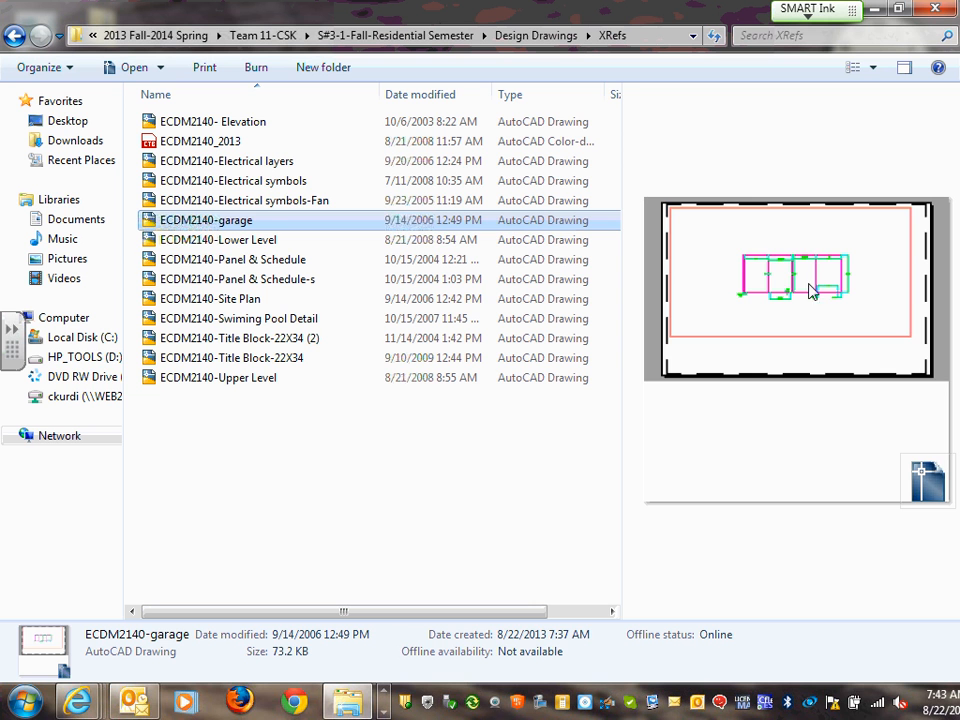
{"action": "left_click", "coordinate": [252, 183]}
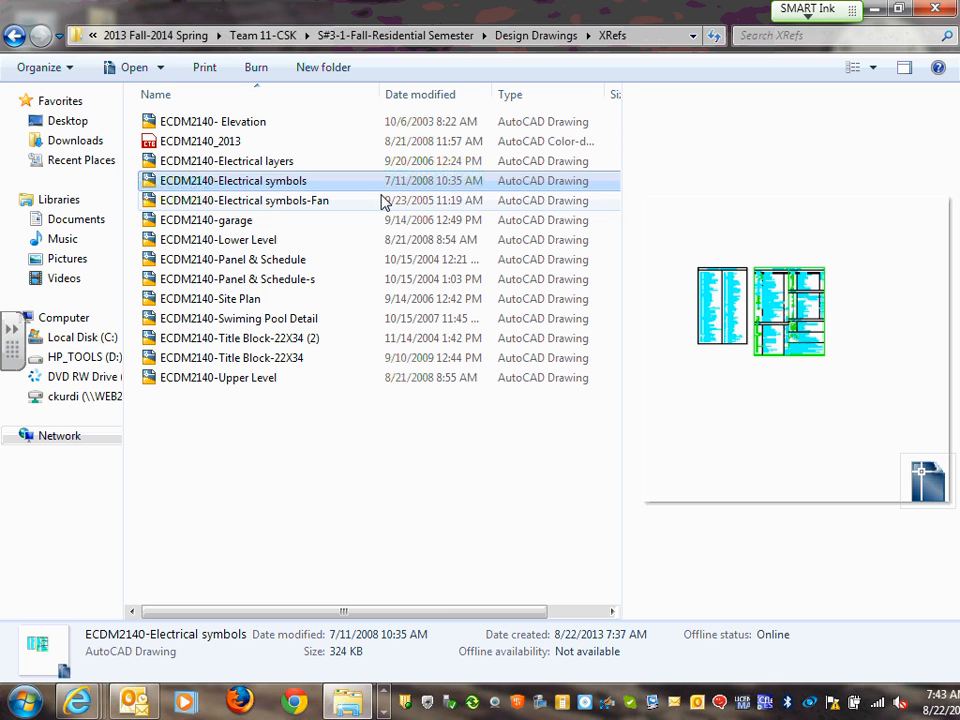
{"action": "left_click", "coordinate": [276, 163]}
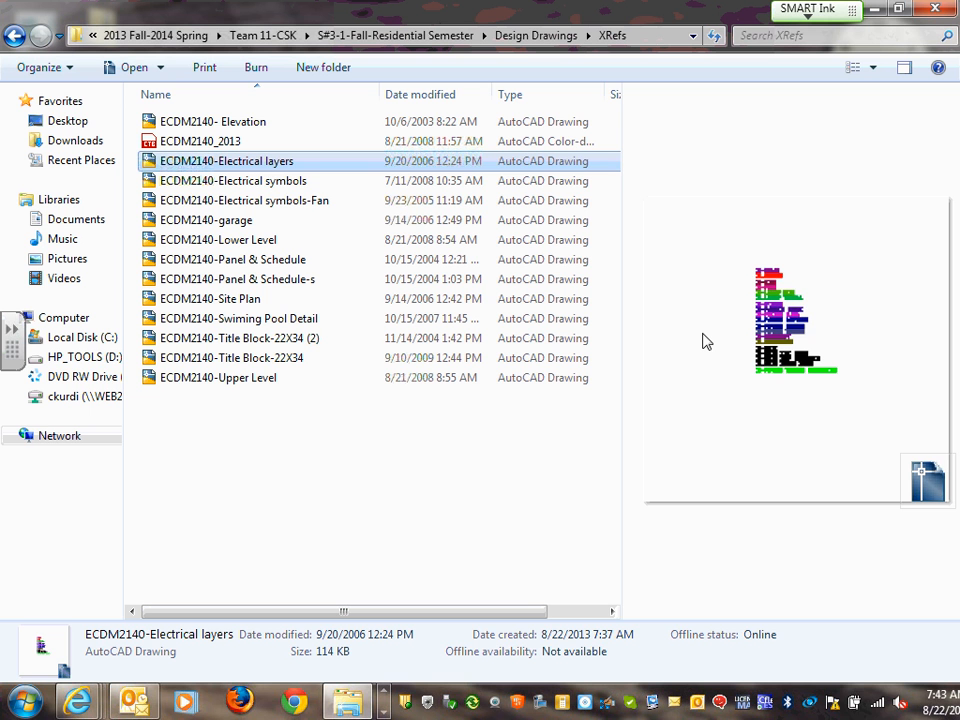
{"action": "left_click", "coordinate": [250, 184]}
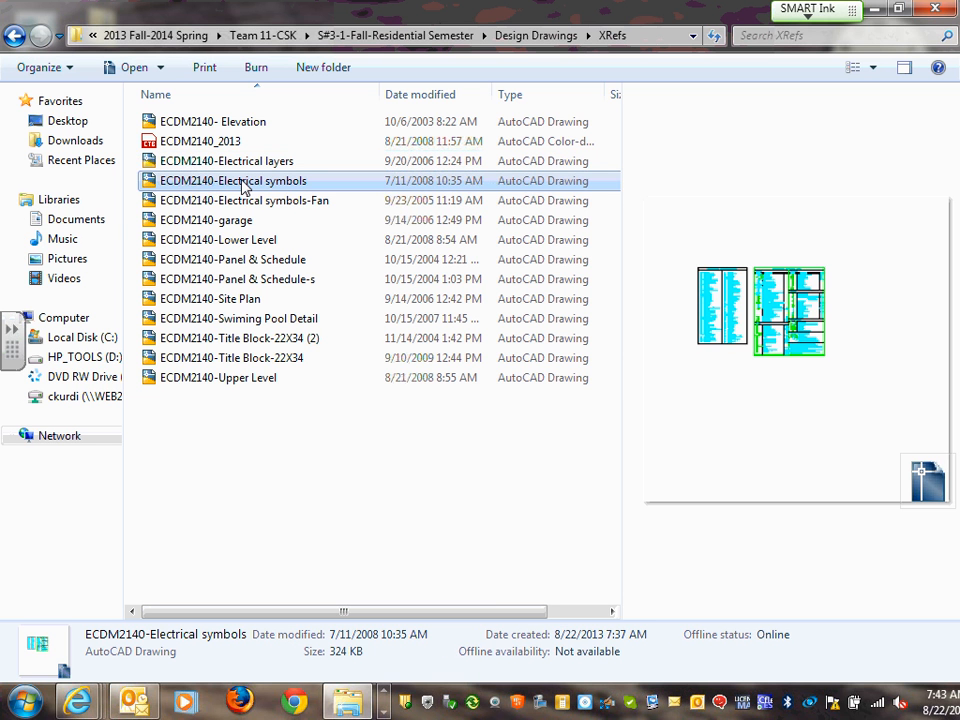
{"action": "left_click", "coordinate": [256, 204]}
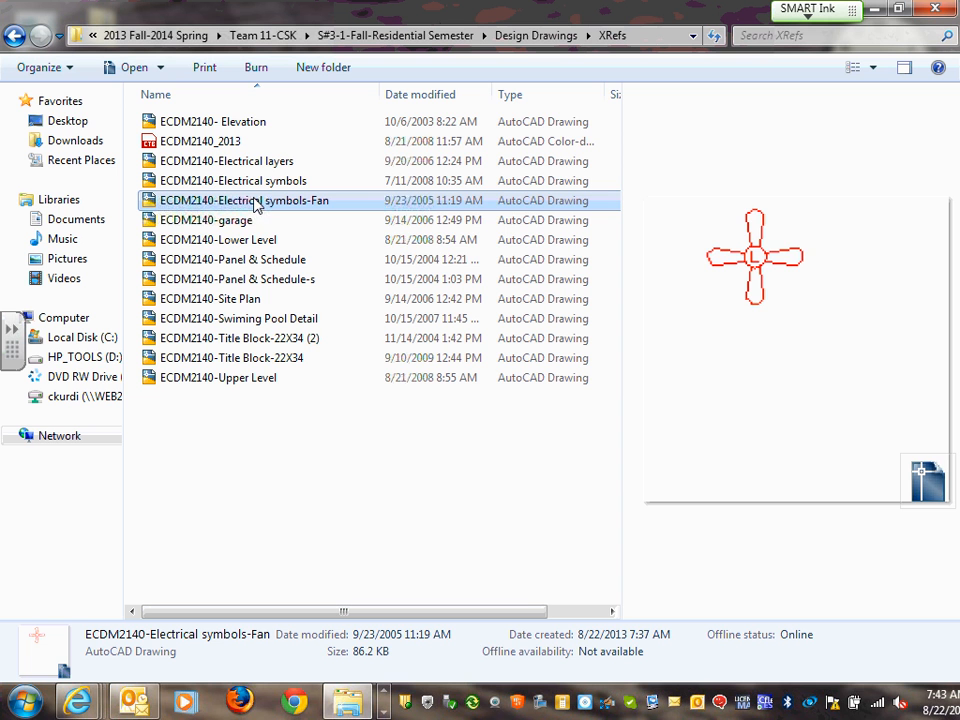
{"action": "left_click", "coordinate": [243, 124]}
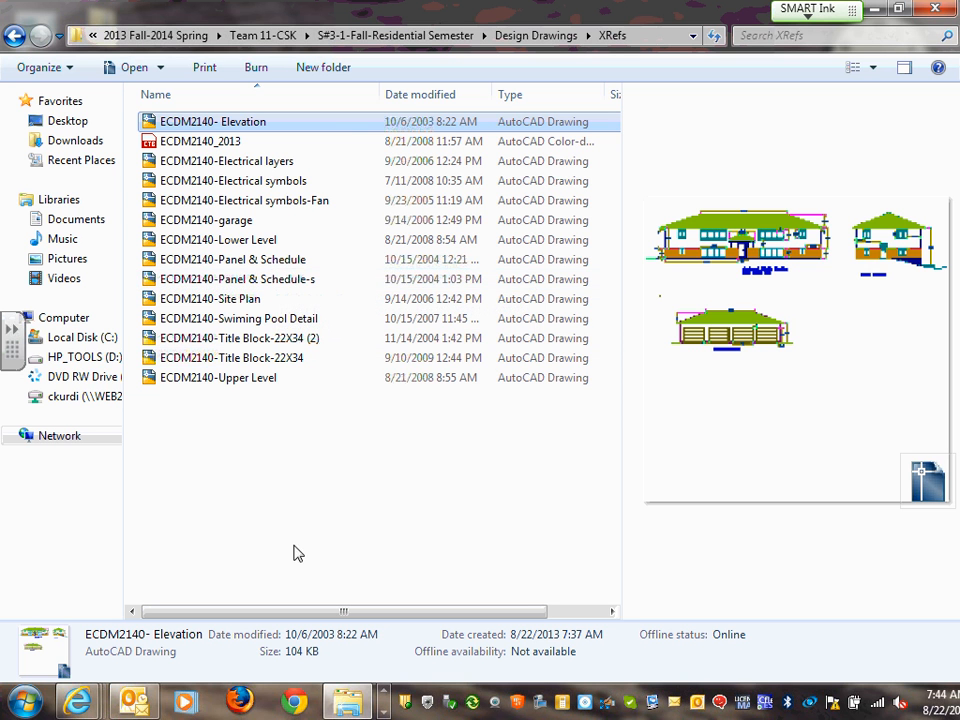
Compare the Title Block-22X34 (2) and Title Block-22X34 previews back and forth
{"action": "left_click", "coordinate": [245, 338]}
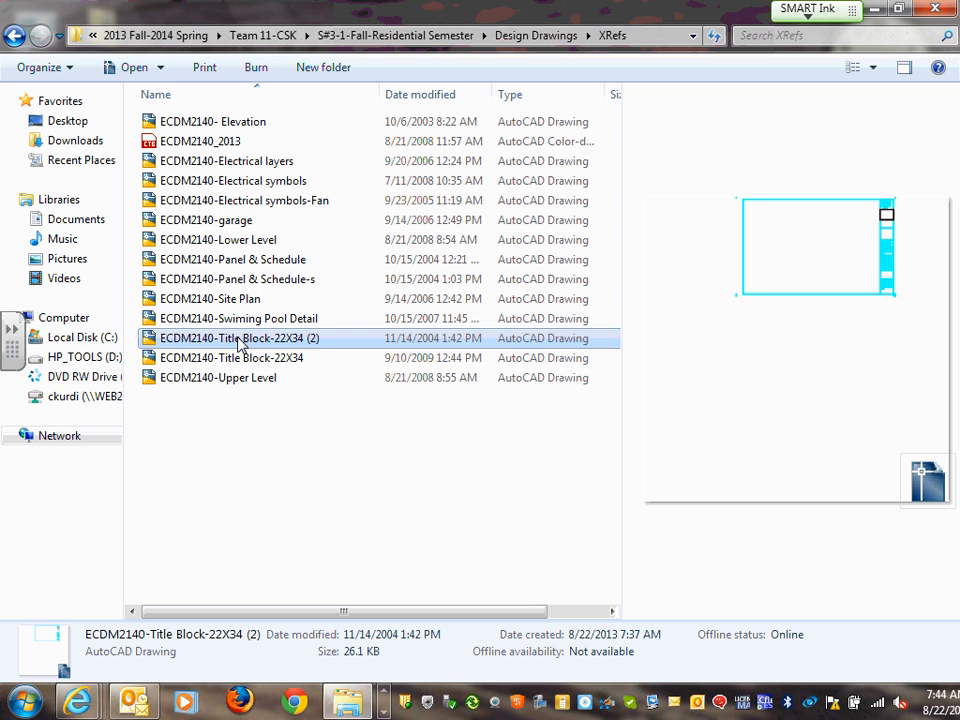
{"action": "left_click", "coordinate": [252, 360]}
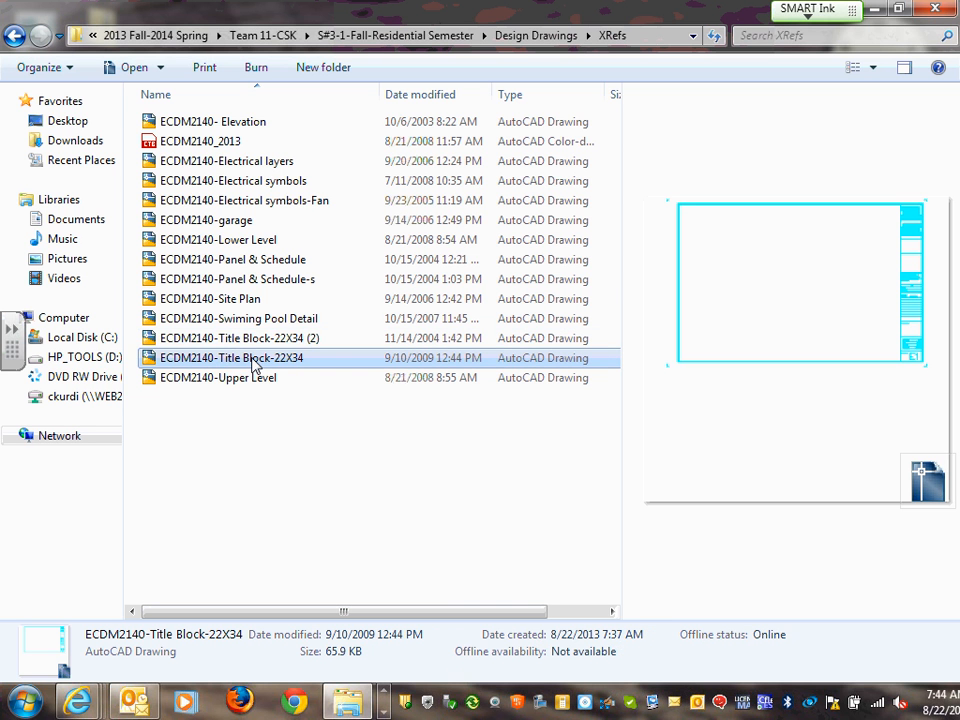
{"action": "key", "text": "Up"}
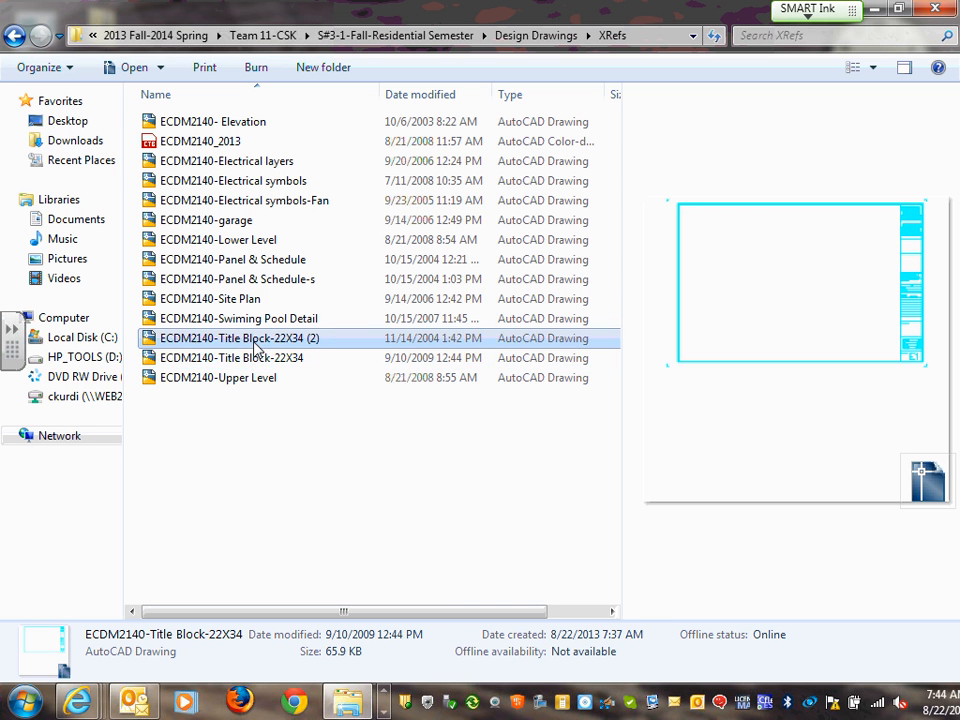
{"action": "left_click", "coordinate": [252, 363]}
{"action": "key", "text": "Up"}
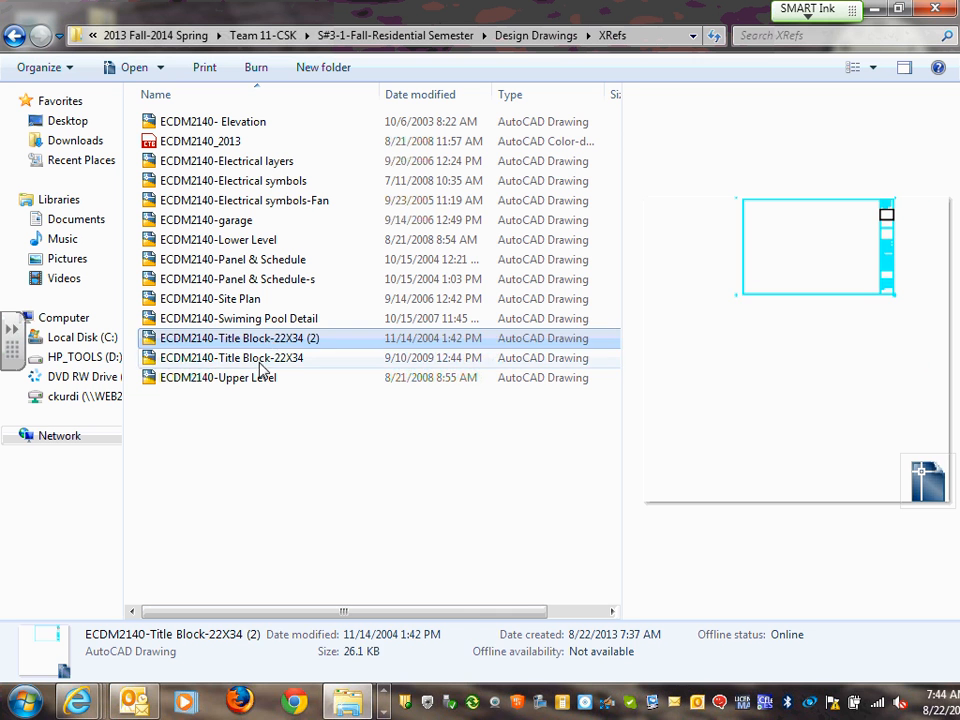
{"action": "left_click", "coordinate": [258, 361]}
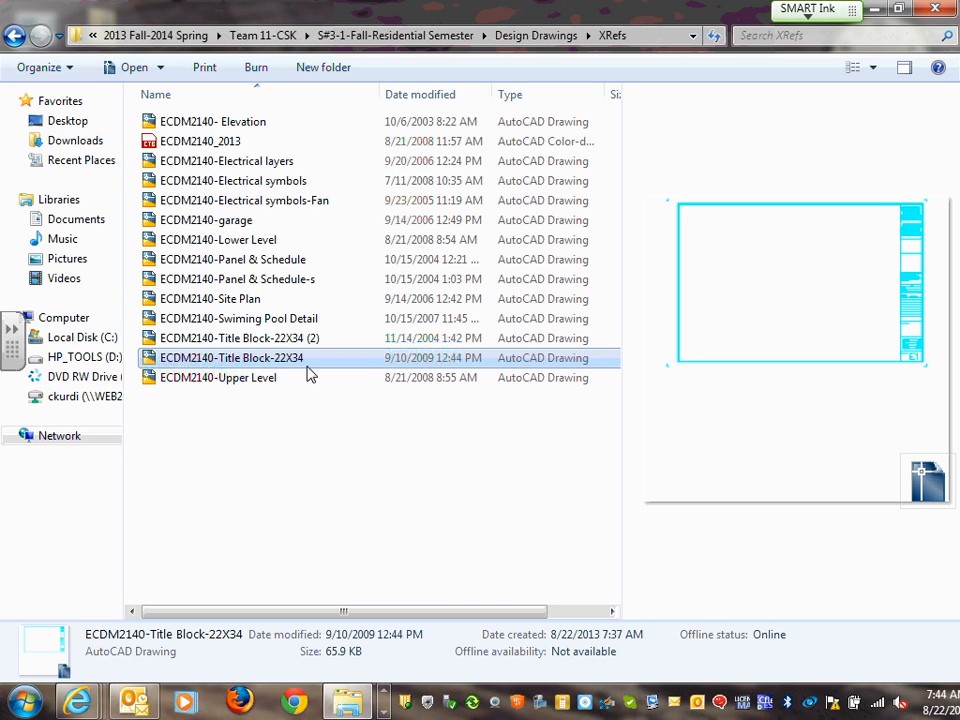
Preview Swiming Pool Detail and Site Plan, compare both Panel & Schedule drawings, then select ECDM2140_2013
{"action": "left_click", "coordinate": [250, 320]}
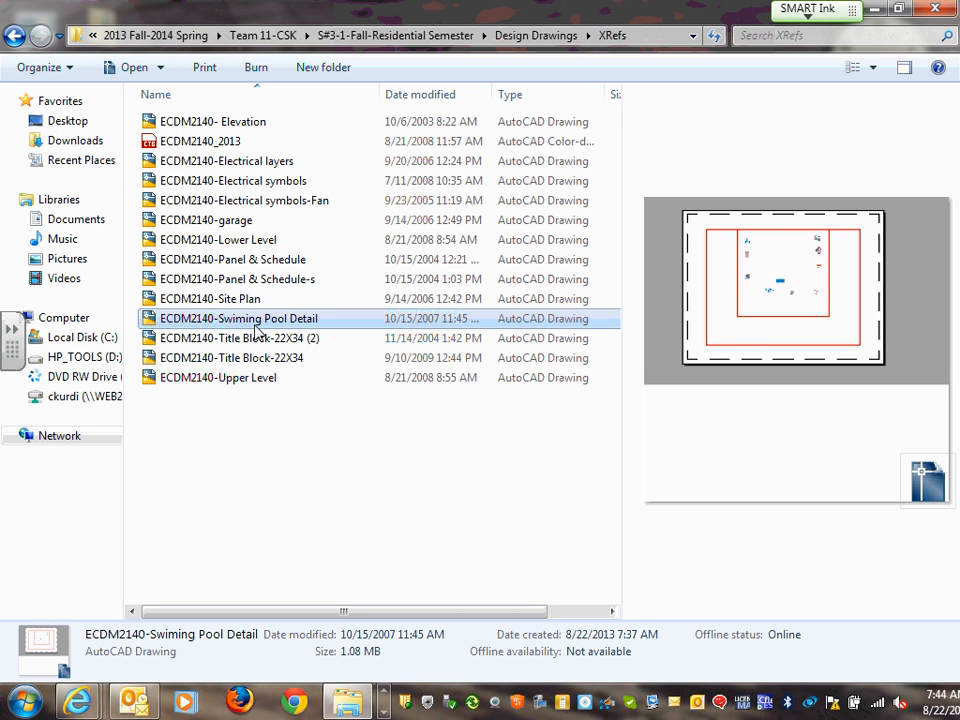
{"action": "left_click", "coordinate": [246, 300]}
{"action": "left_click", "coordinate": [269, 282]}
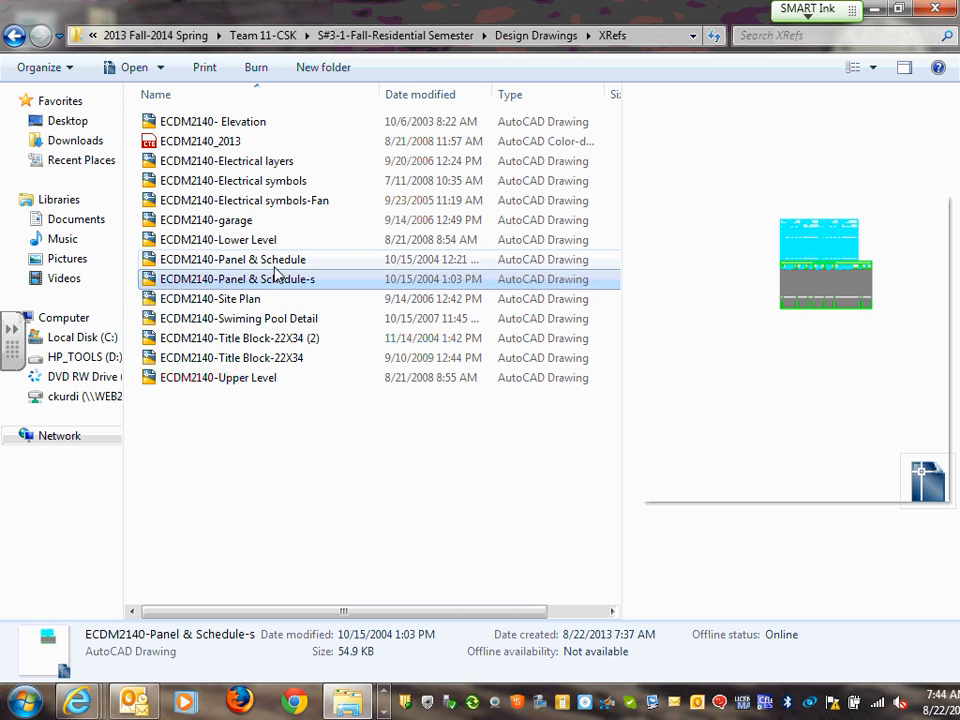
{"action": "left_click", "coordinate": [275, 262]}
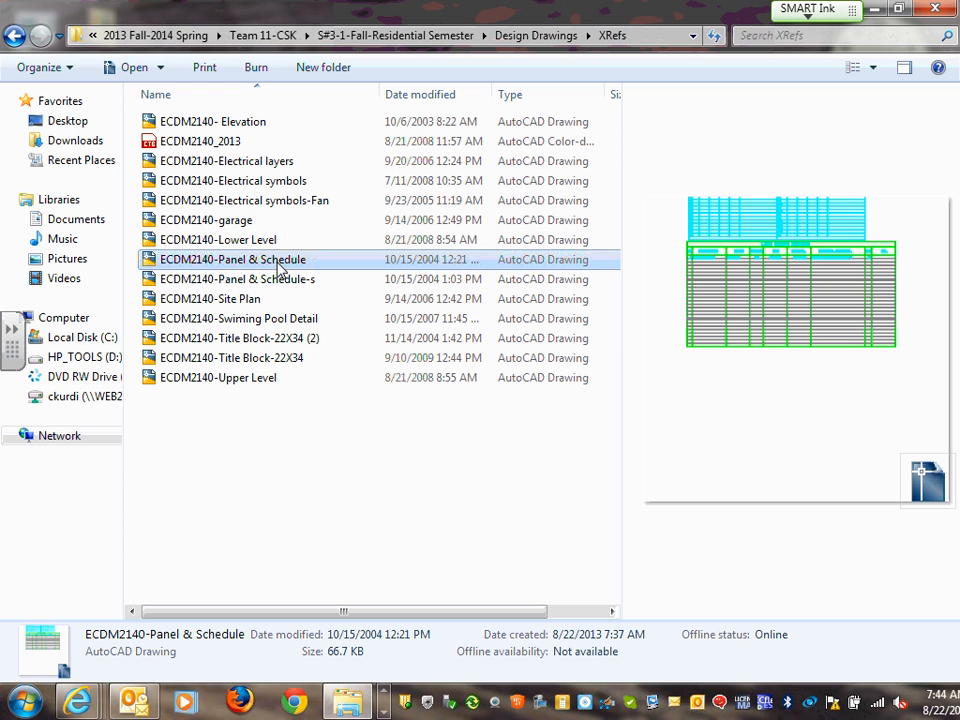
{"action": "left_click", "coordinate": [272, 281]}
{"action": "left_click", "coordinate": [285, 262]}
{"action": "left_click", "coordinate": [280, 277]}
{"action": "left_click", "coordinate": [279, 266]}
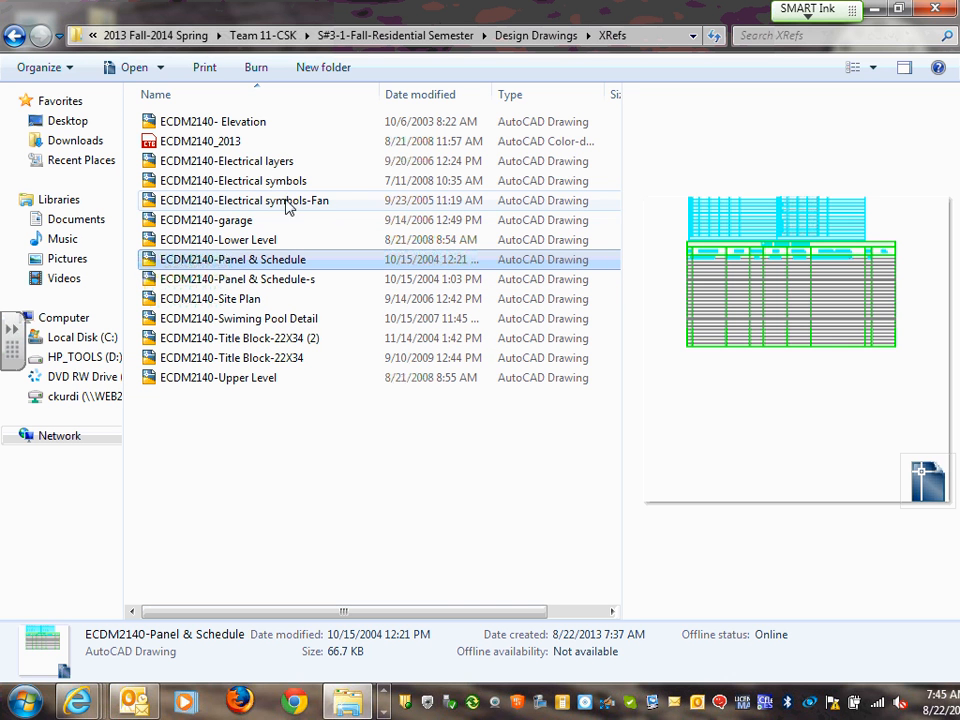
{"action": "left_click", "coordinate": [189, 143]}
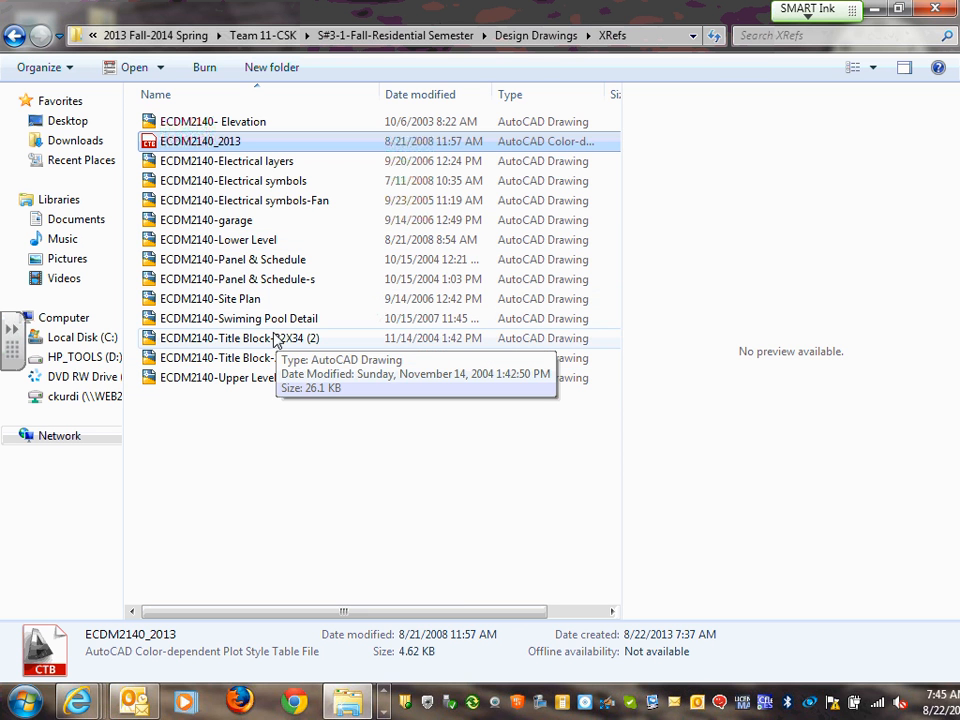
Check Lower Level and Upper Level, then go back to Team 11-CSK's S#3-1-Fall-Residential Semester folder
{"action": "left_click", "coordinate": [260, 245]}
{"action": "left_click", "coordinate": [254, 386]}
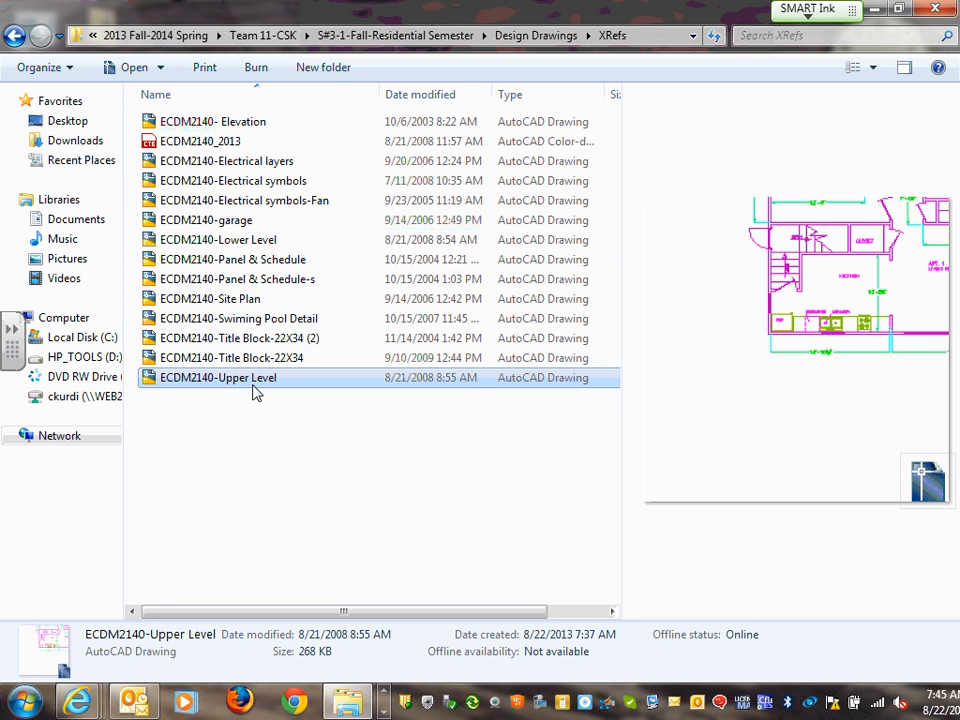
{"action": "right_click", "coordinate": [255, 390]}
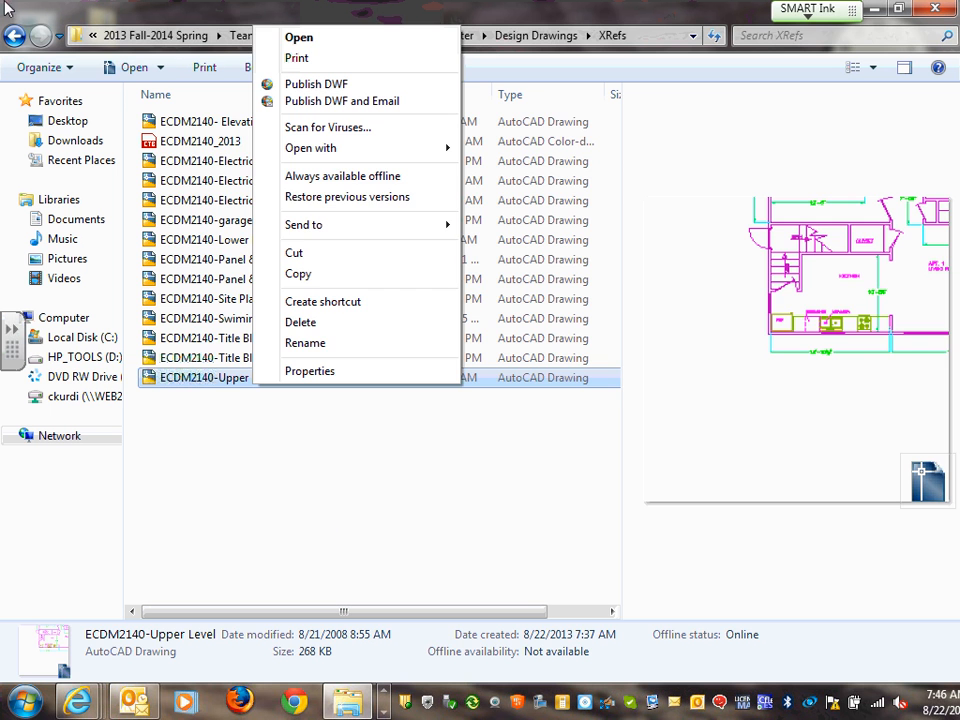
{"action": "left_click", "coordinate": [14, 37]}
{"action": "left_click", "coordinate": [14, 37]}
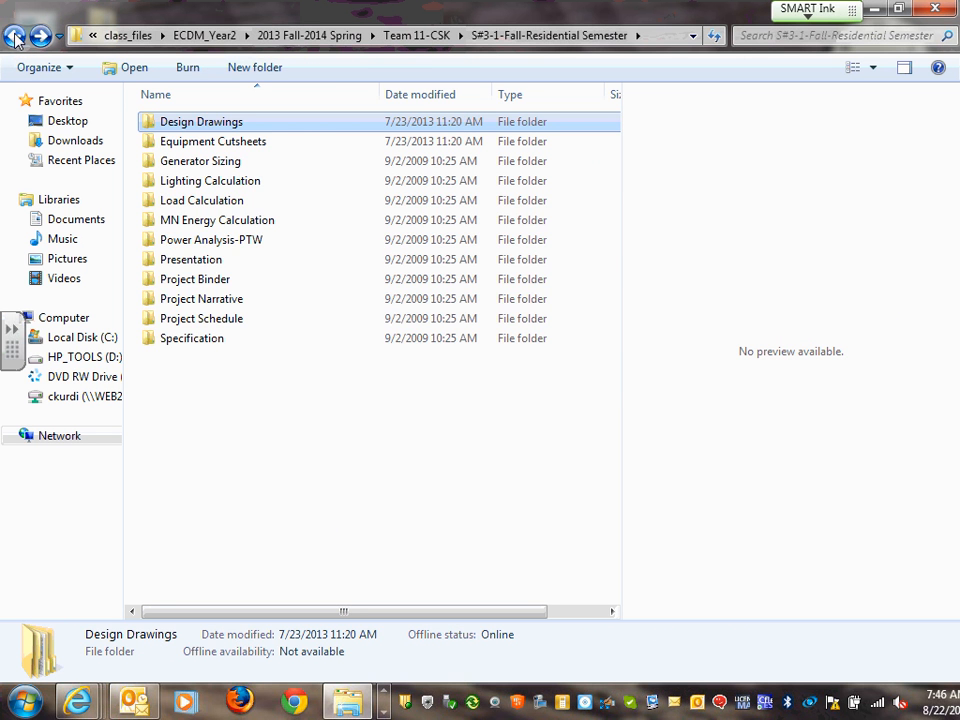
Browse from Instructor through S#3-1-Fall-Residential Semester and ECDM2140 to Work Scope & Schedules, opening ECDM2140-Final Design Build Project-2013
{"action": "left_click", "coordinate": [14, 37]}
{"action": "left_click", "coordinate": [14, 37]}
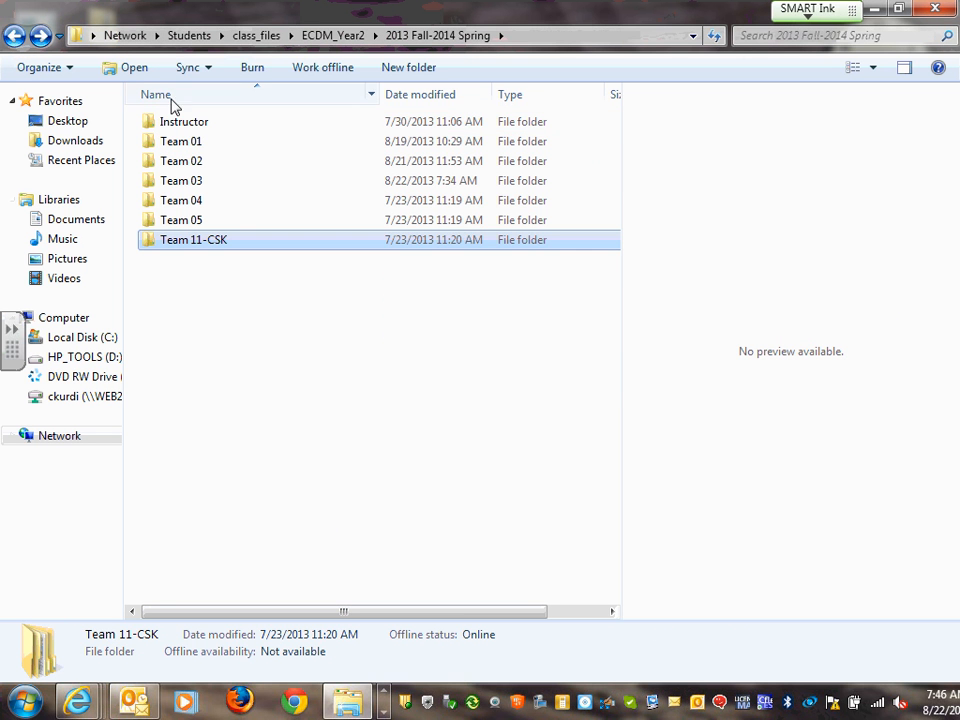
{"action": "double_click", "coordinate": [190, 124]}
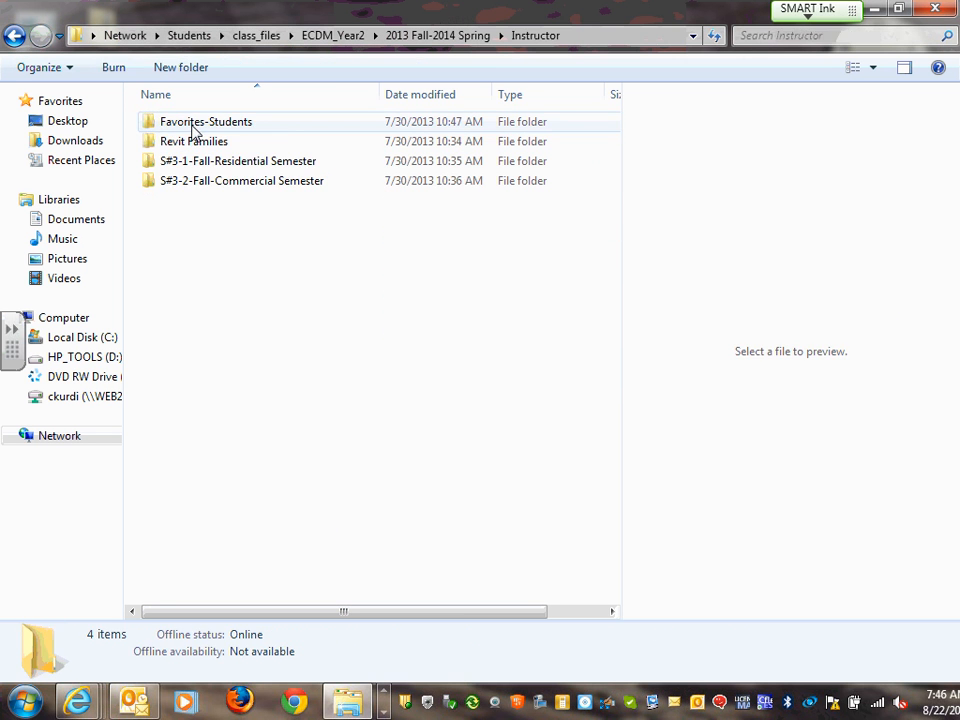
{"action": "double_click", "coordinate": [230, 168]}
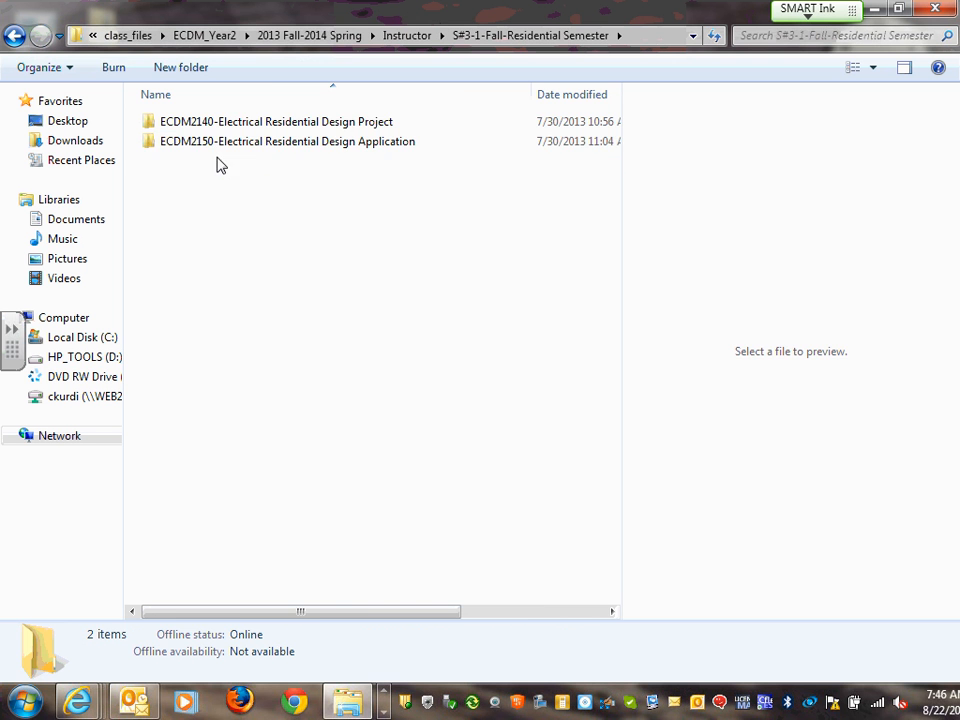
{"action": "double_click", "coordinate": [260, 123]}
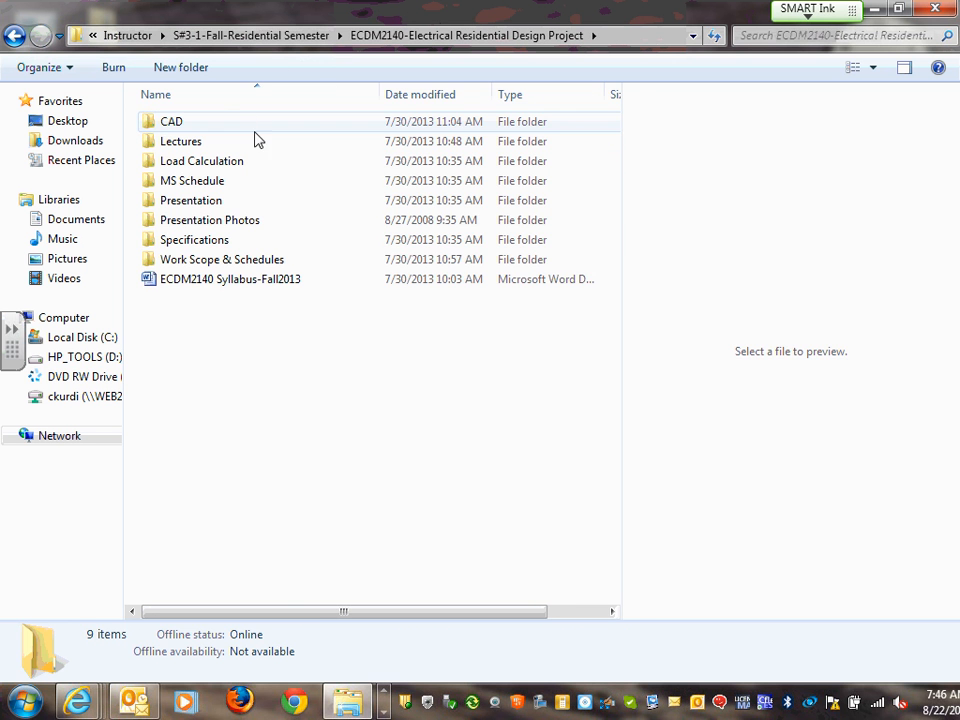
{"action": "double_click", "coordinate": [192, 262]}
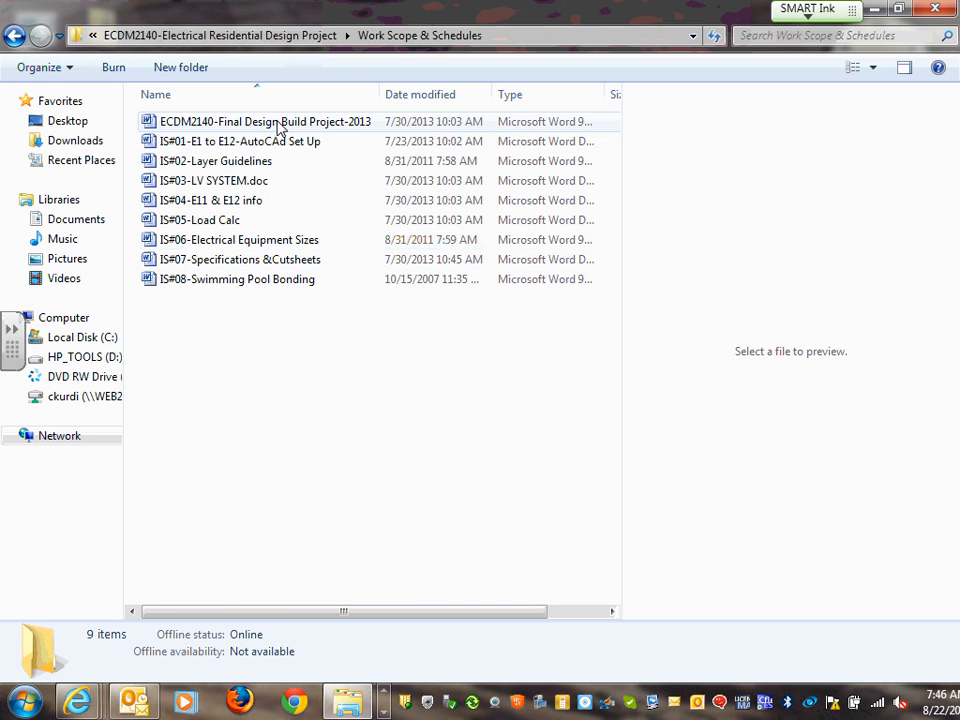
{"action": "double_click", "coordinate": [280, 124]}
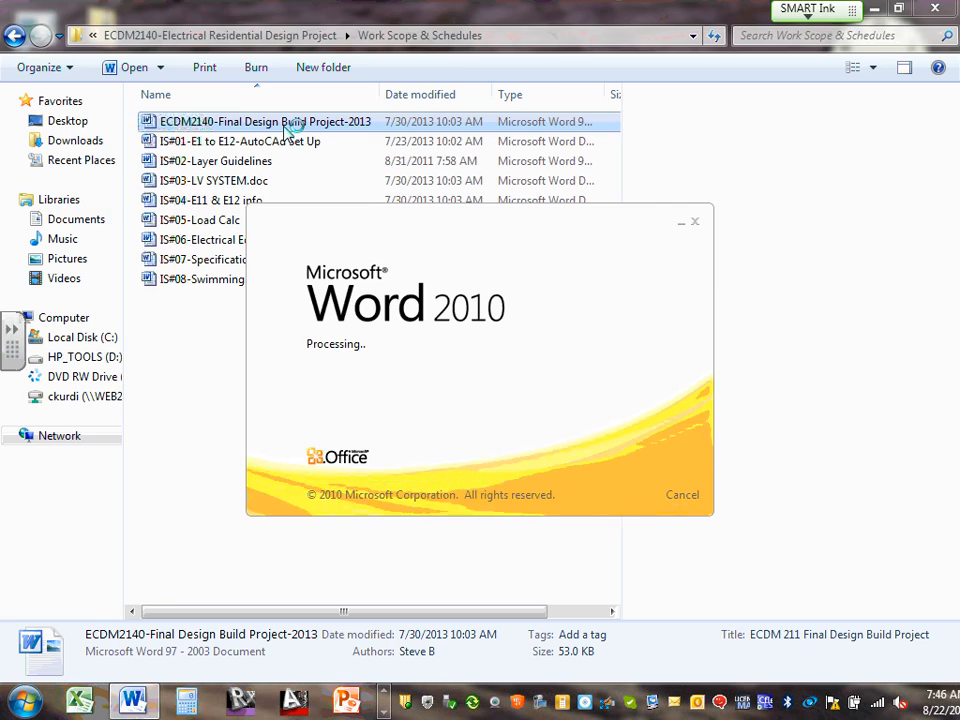
Maximize Word, scroll to section 3's twelve electrical Drawings Sheets, then return to the Explorer folder
{"action": "scroll", "coordinate": [868, 188], "scroll_direction": "down", "scroll_amount": 5}
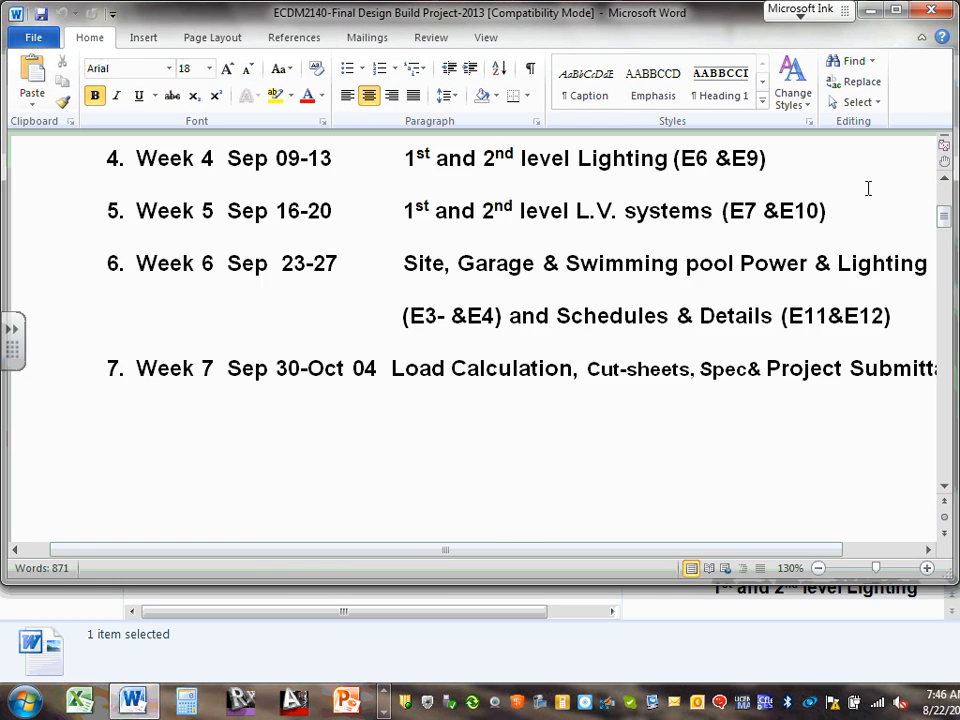
{"action": "scroll", "coordinate": [868, 188], "scroll_direction": "down", "scroll_amount": 3}
{"action": "left_click", "coordinate": [896, 10]}
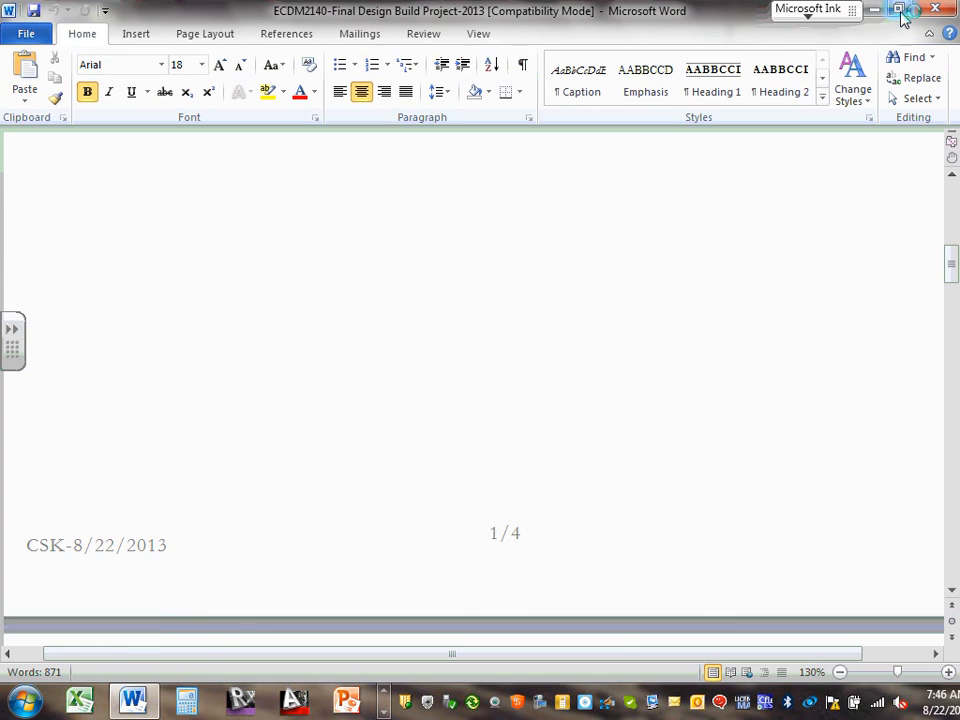
{"action": "scroll", "coordinate": [527, 340], "scroll_direction": "down", "scroll_amount": 20}
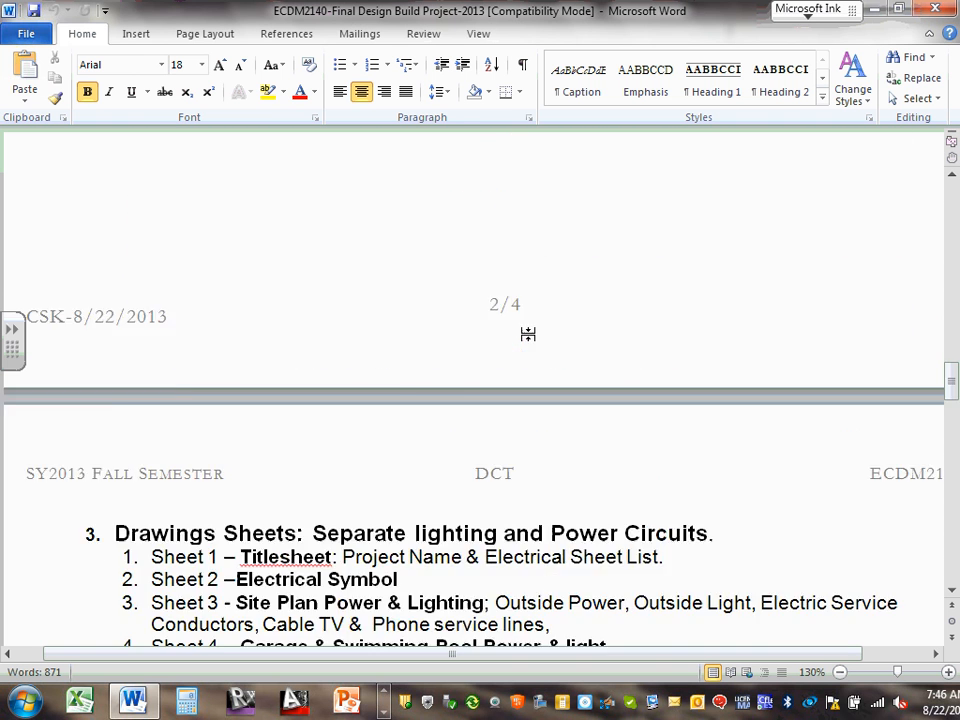
{"action": "scroll", "coordinate": [527, 333], "scroll_direction": "down", "scroll_amount": 6}
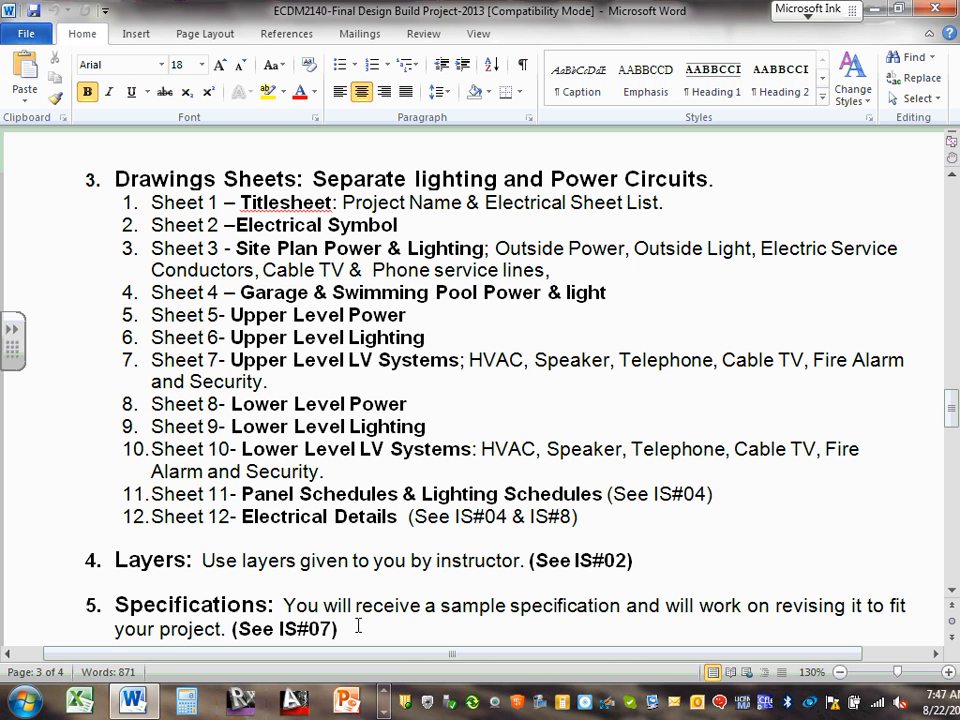
{"action": "left_click", "coordinate": [384, 692]}
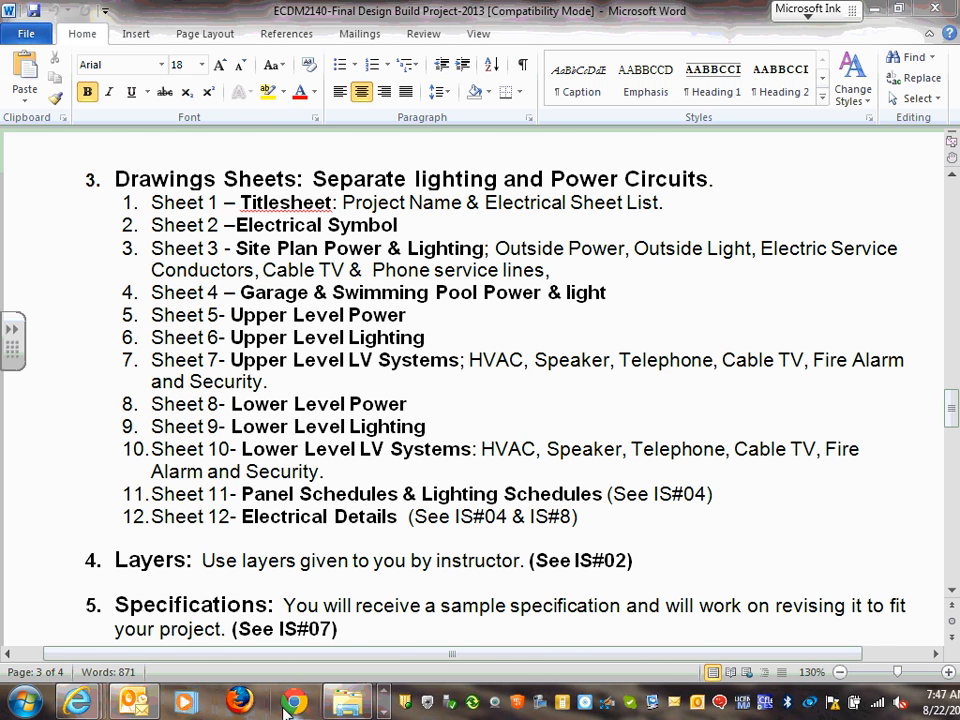
{"action": "left_click", "coordinate": [345, 700]}
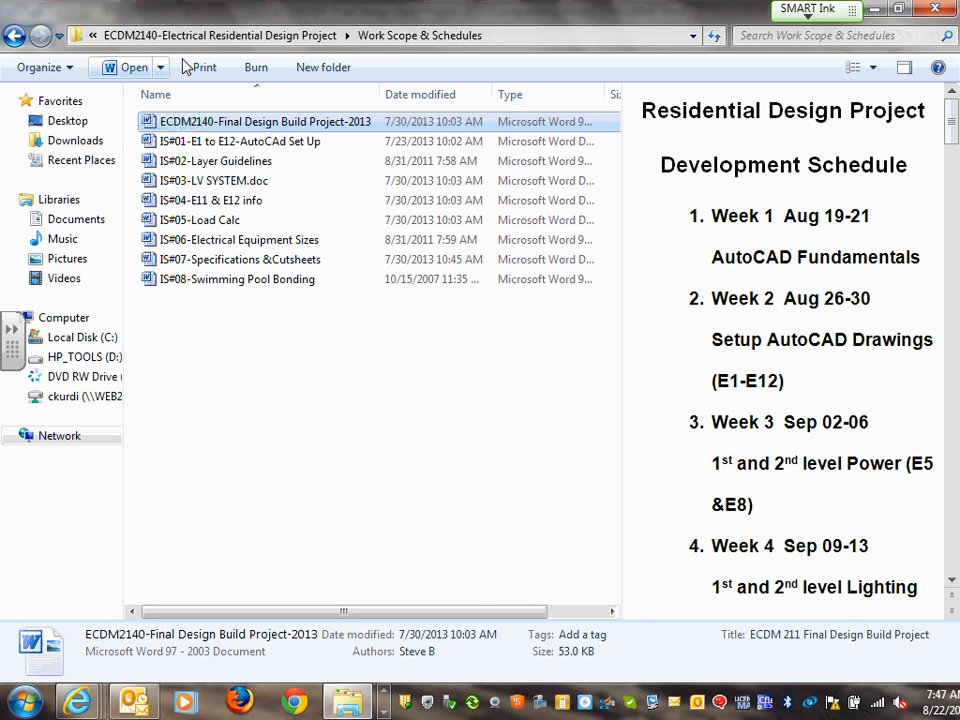
Step back from Work Scope & Schedules up to the 2013 Fall-2014 Spring folder
{"action": "left_click", "coordinate": [694, 38]}
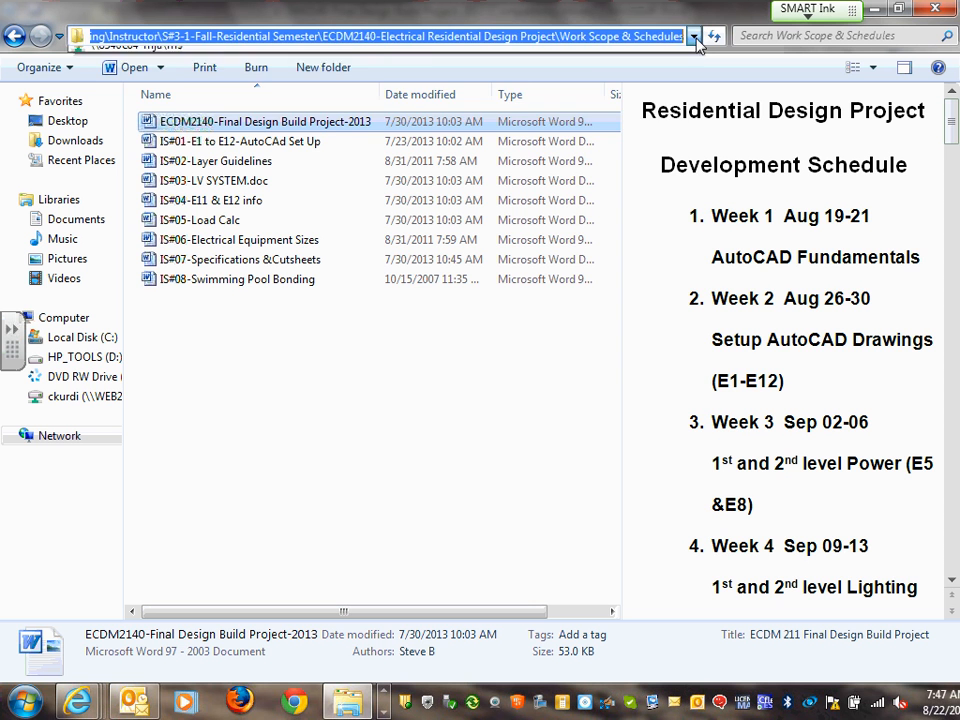
{"action": "left_click", "coordinate": [697, 39]}
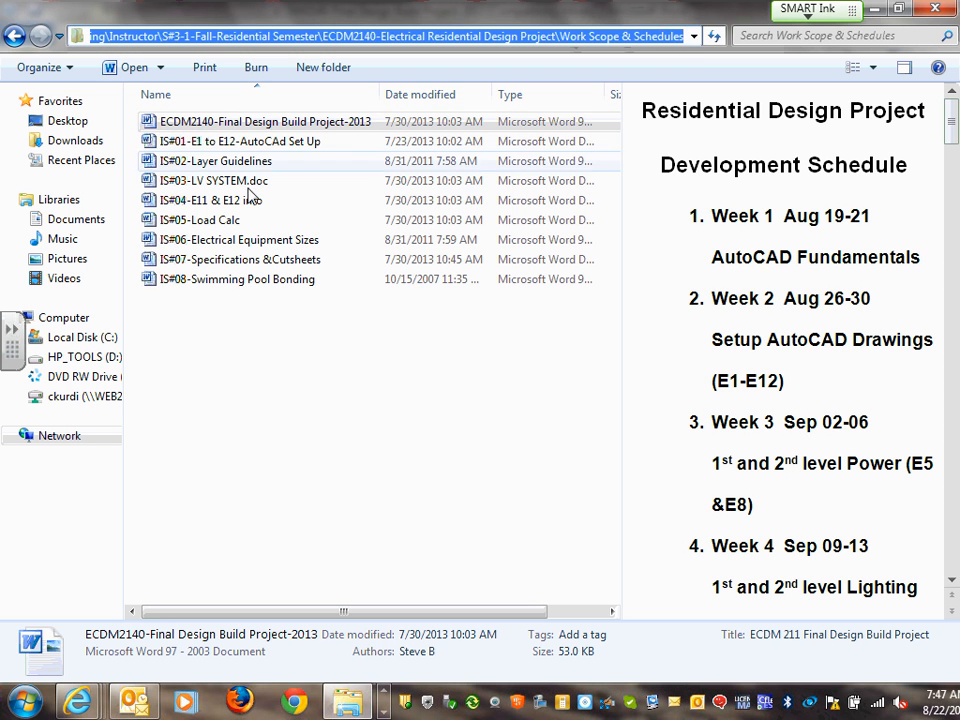
{"action": "left_click", "coordinate": [14, 37]}
{"action": "left_click", "coordinate": [14, 37]}
{"action": "left_click", "coordinate": [14, 37]}
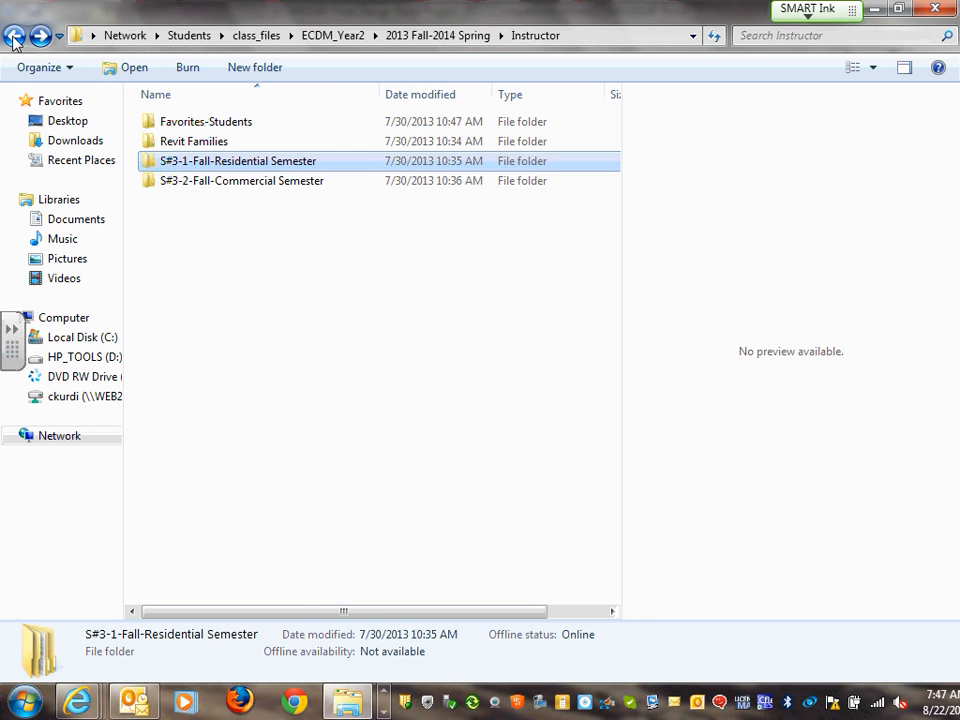
{"action": "left_click", "coordinate": [14, 37]}
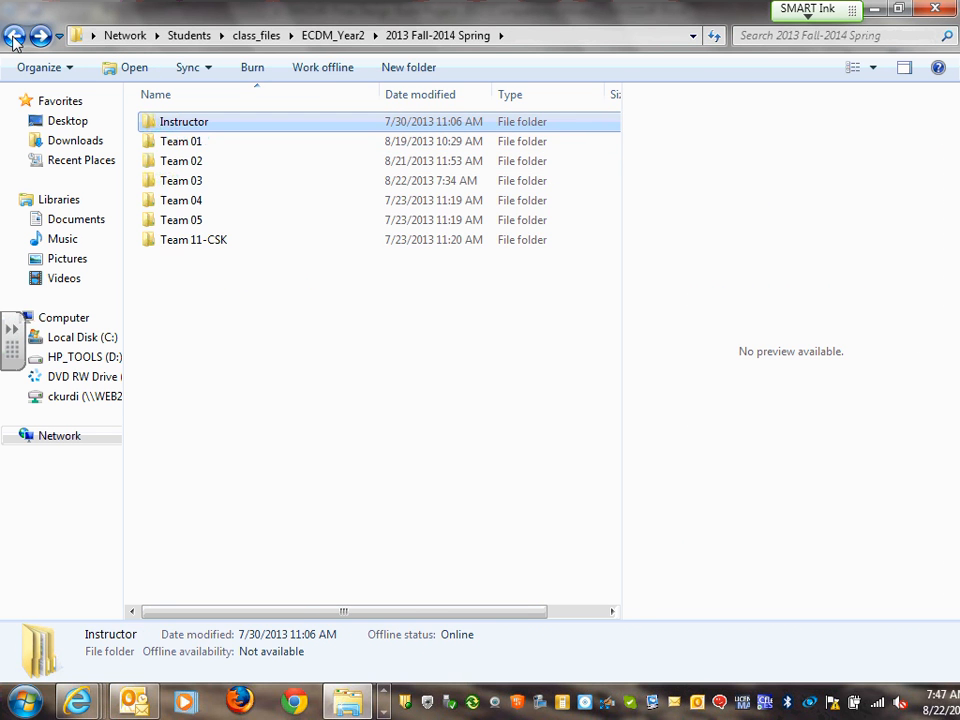
Reopen Instructor's Work Scope & Schedules folder and preview the Final Design Build Project-2013 document
{"action": "double_click", "coordinate": [229, 129]}
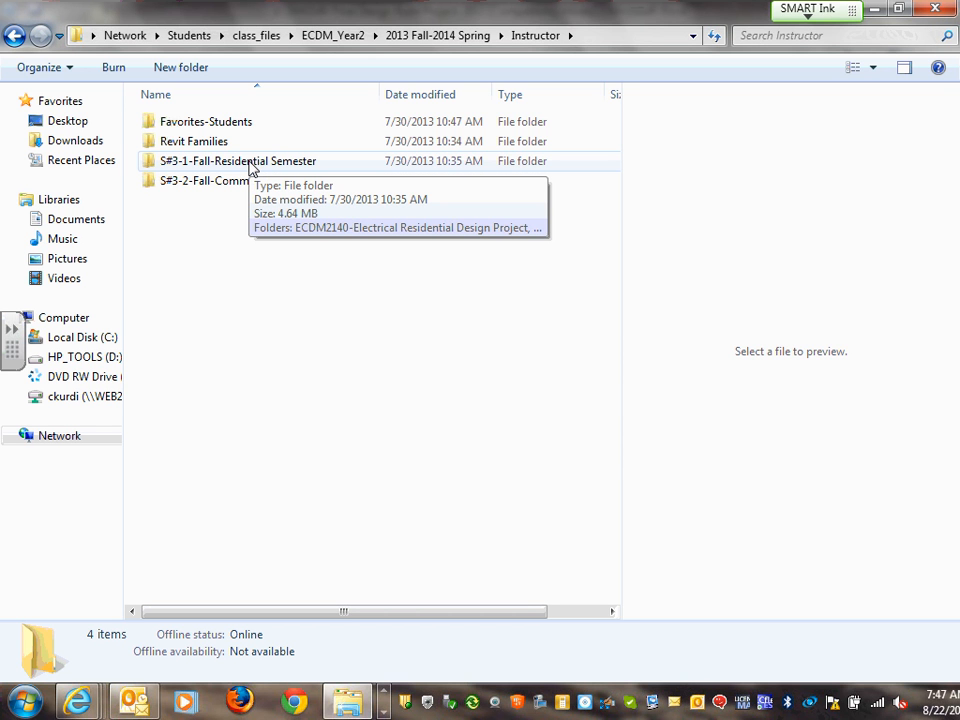
{"action": "left_click", "coordinate": [250, 168]}
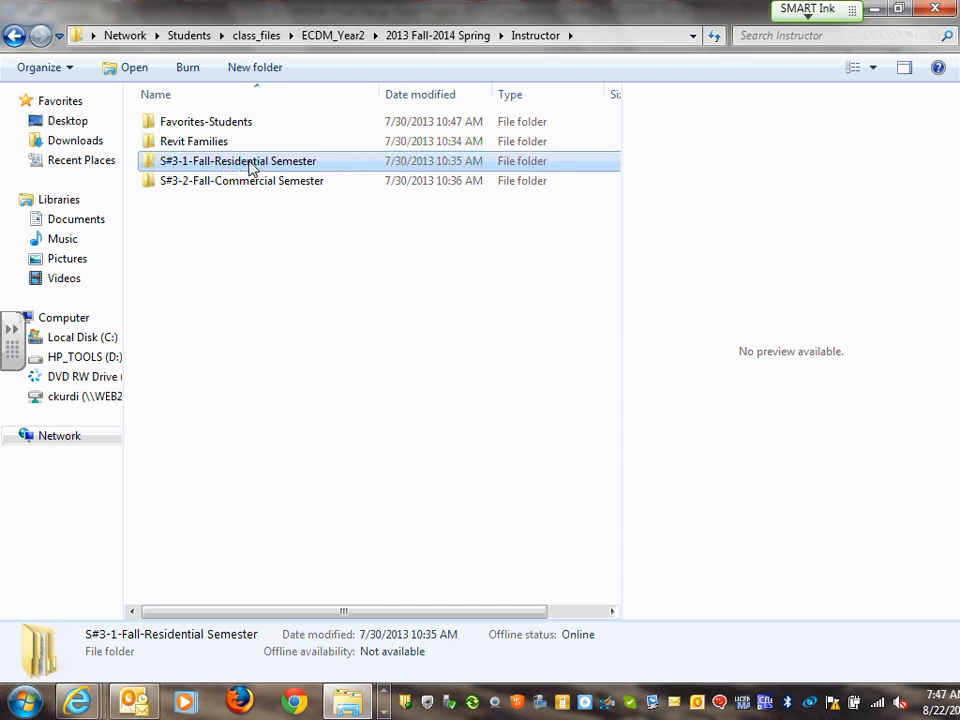
{"action": "double_click", "coordinate": [250, 165]}
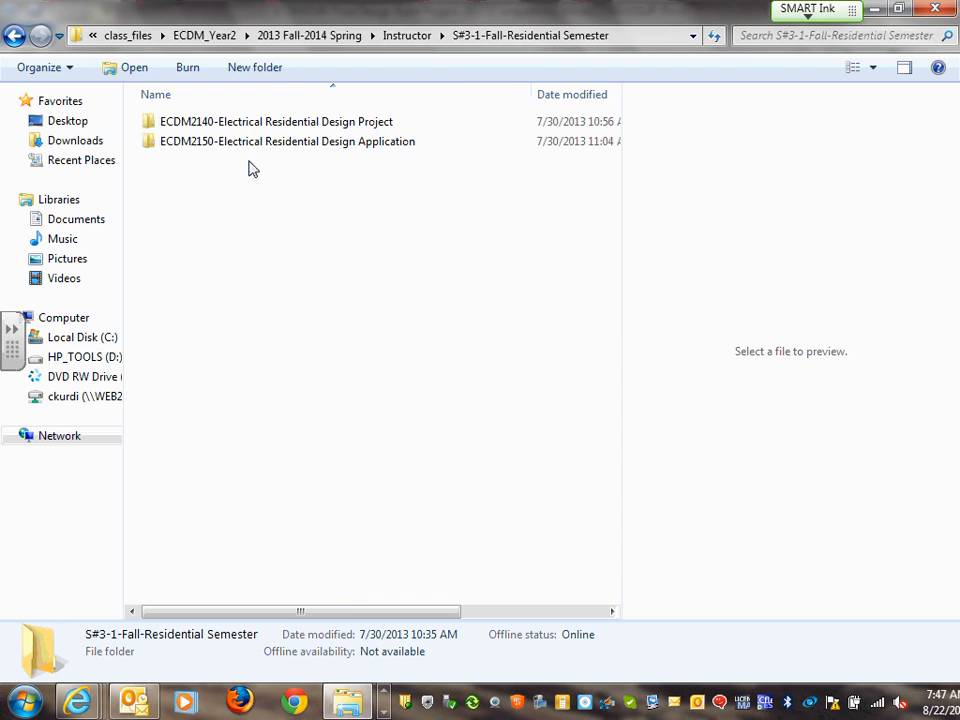
{"action": "double_click", "coordinate": [305, 130]}
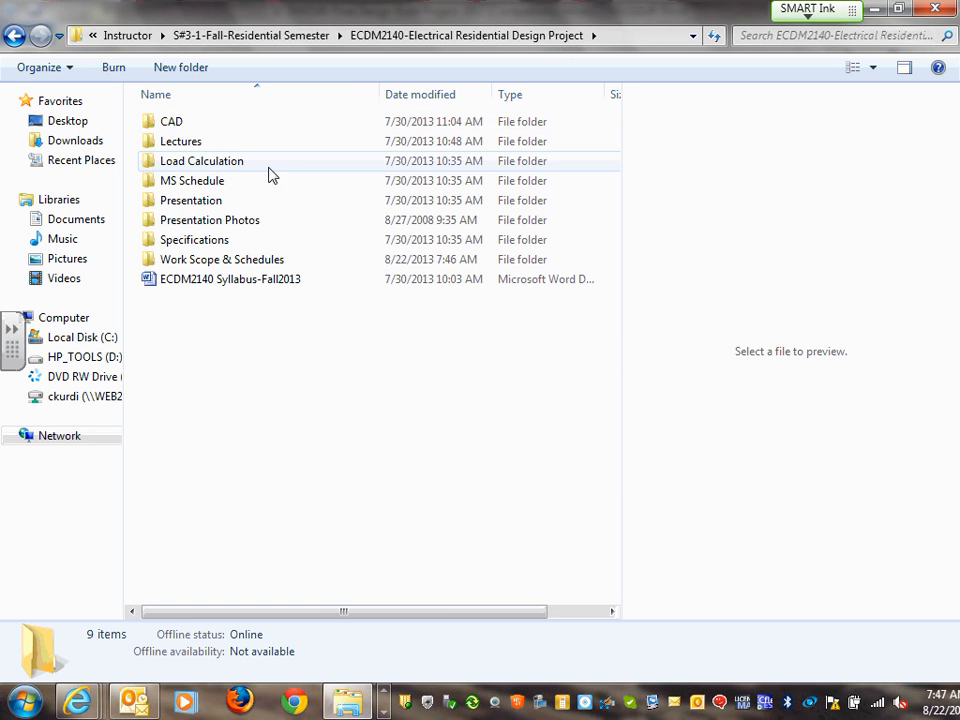
{"action": "left_click", "coordinate": [256, 263]}
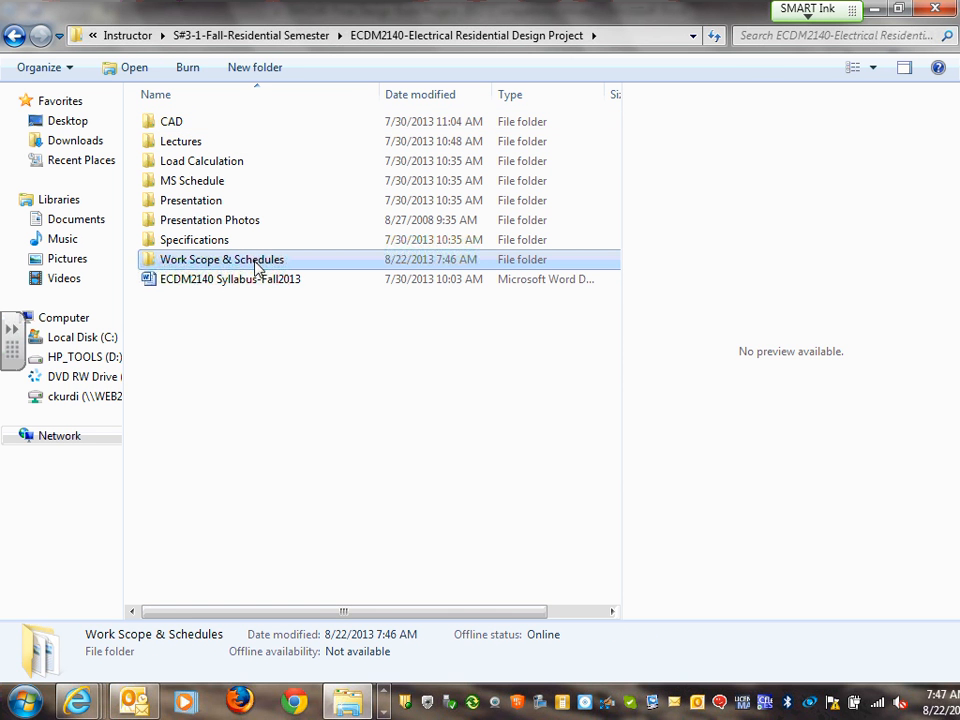
{"action": "double_click", "coordinate": [256, 264]}
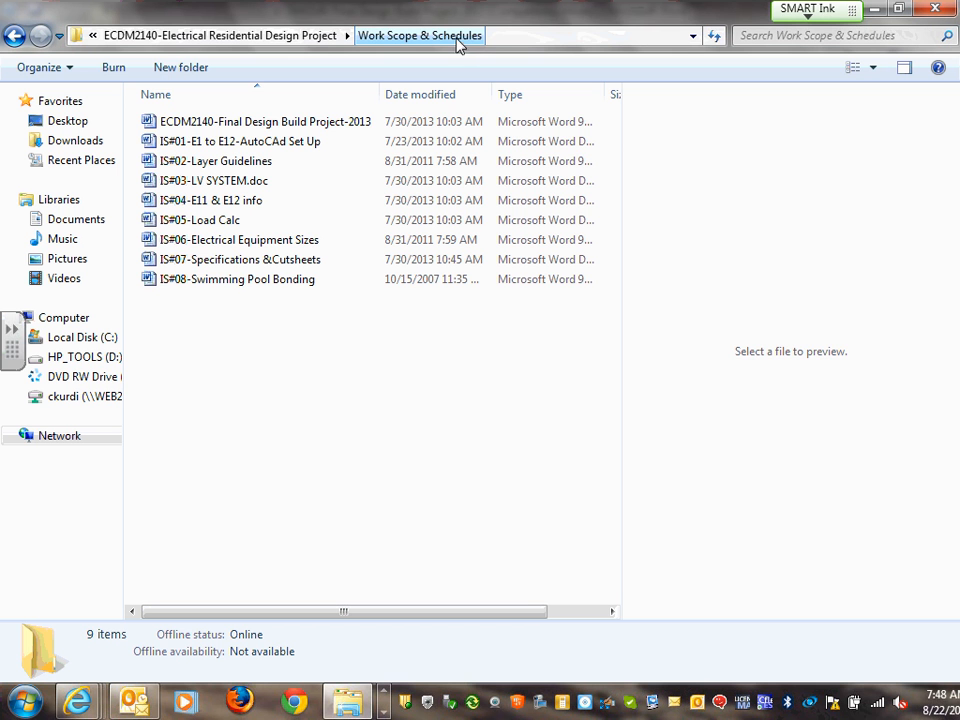
{"action": "left_click", "coordinate": [225, 126]}
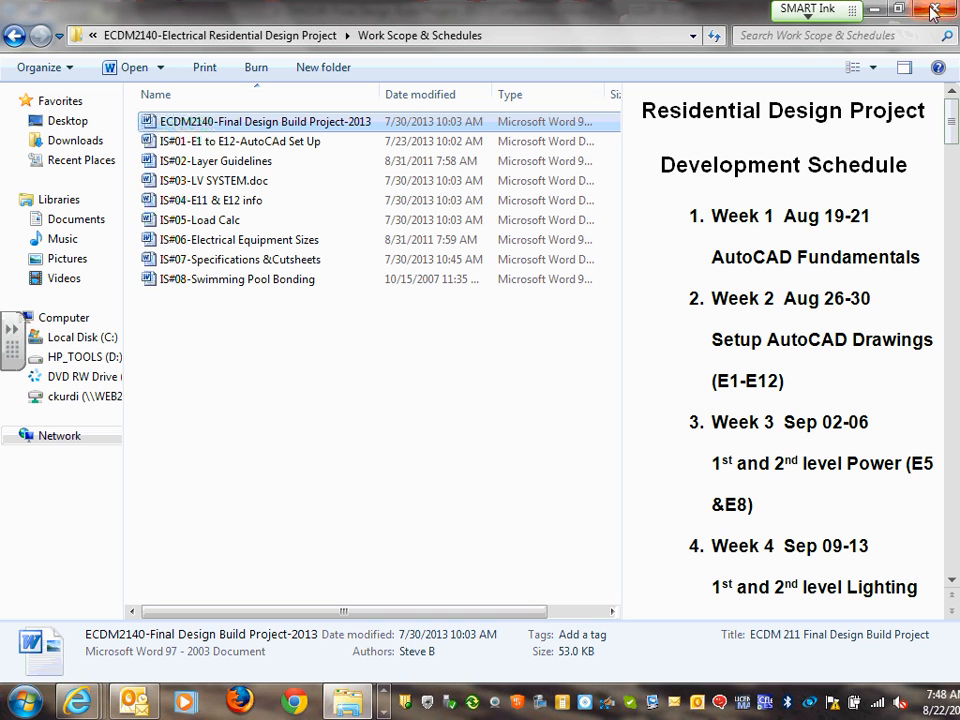
Go back four levels to the 2013 Fall-2014 Spring folder listing Instructor and Team folders
{"action": "left_click", "coordinate": [15, 38]}
{"action": "left_click", "coordinate": [15, 38]}
{"action": "left_click", "coordinate": [15, 38]}
{"action": "left_click", "coordinate": [15, 38]}
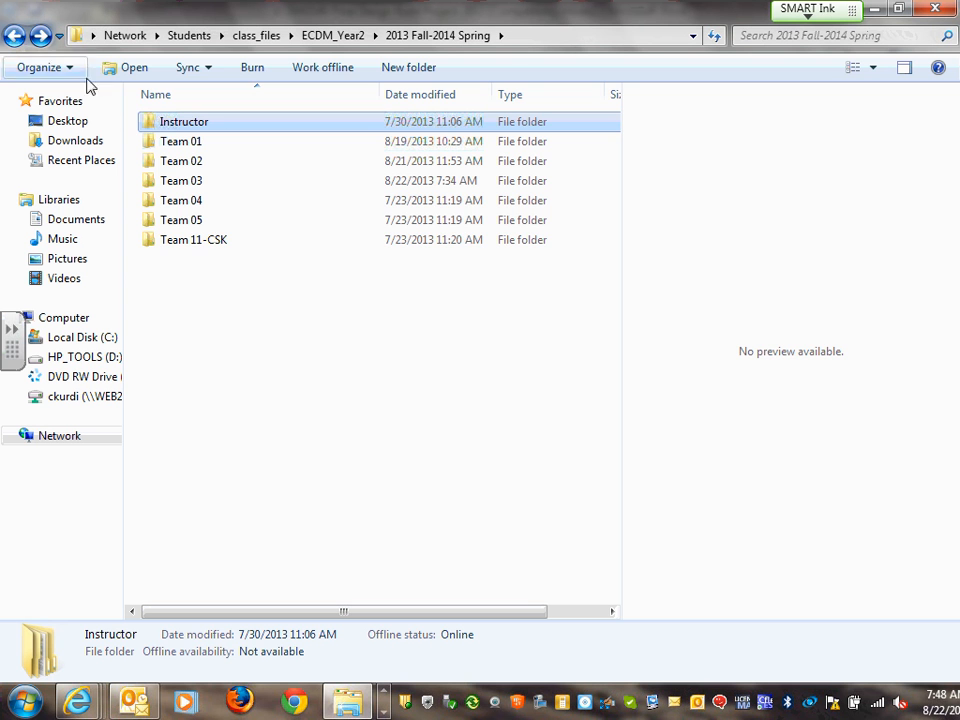
Open Team 11-CSK > S#3-1-Fall-Residential Semester > Design Drawings > XRefs with its 14 drawings
{"action": "double_click", "coordinate": [222, 244]}
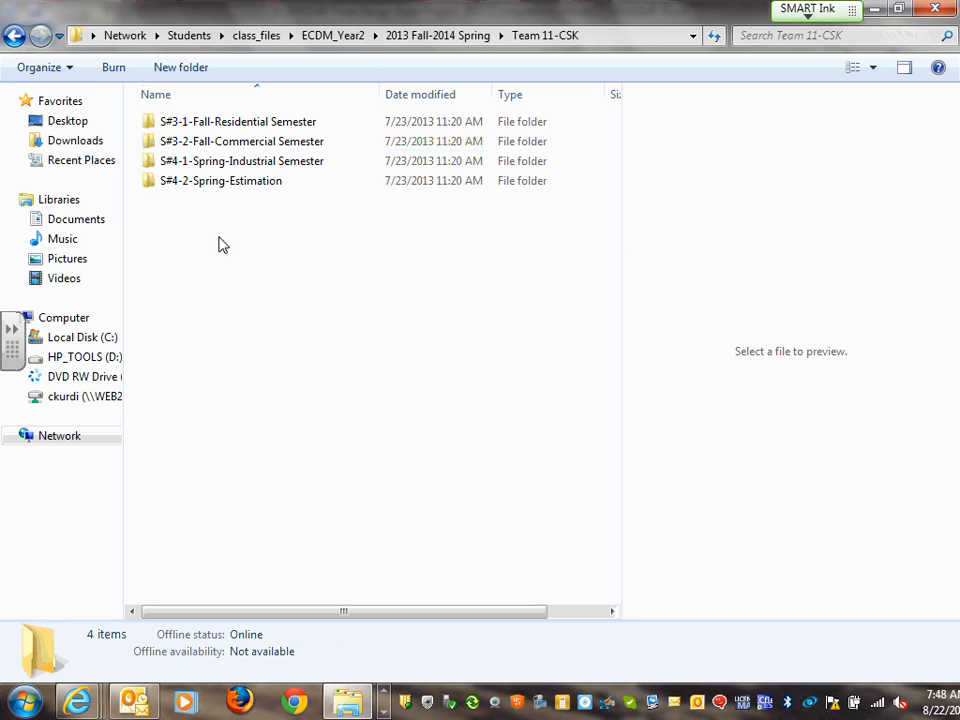
{"action": "double_click", "coordinate": [258, 127]}
{"action": "double_click", "coordinate": [240, 128]}
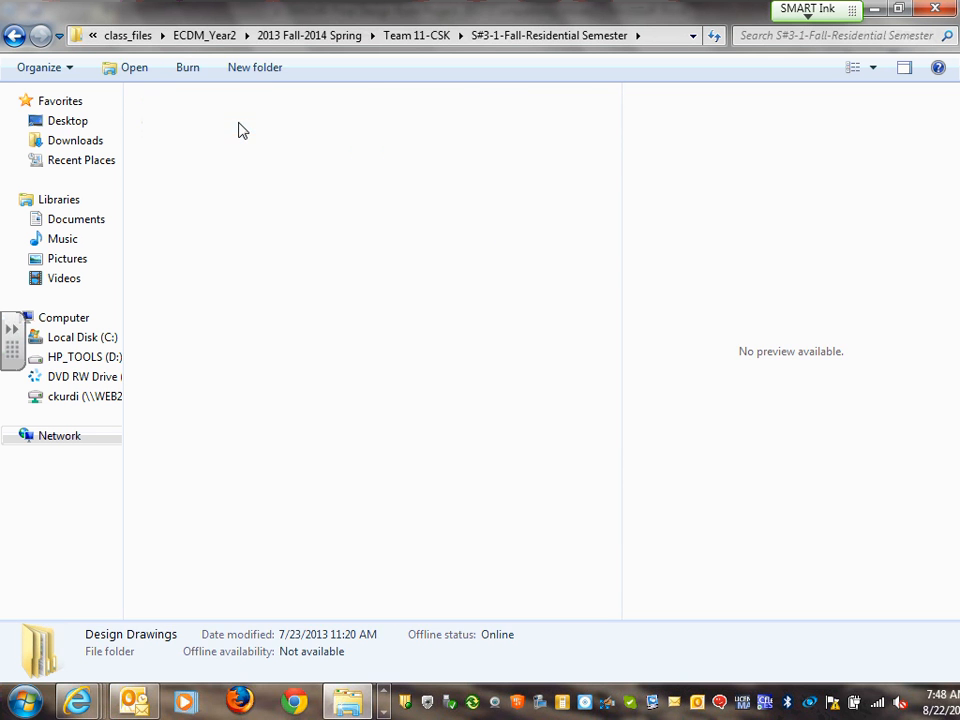
{"action": "double_click", "coordinate": [186, 126]}
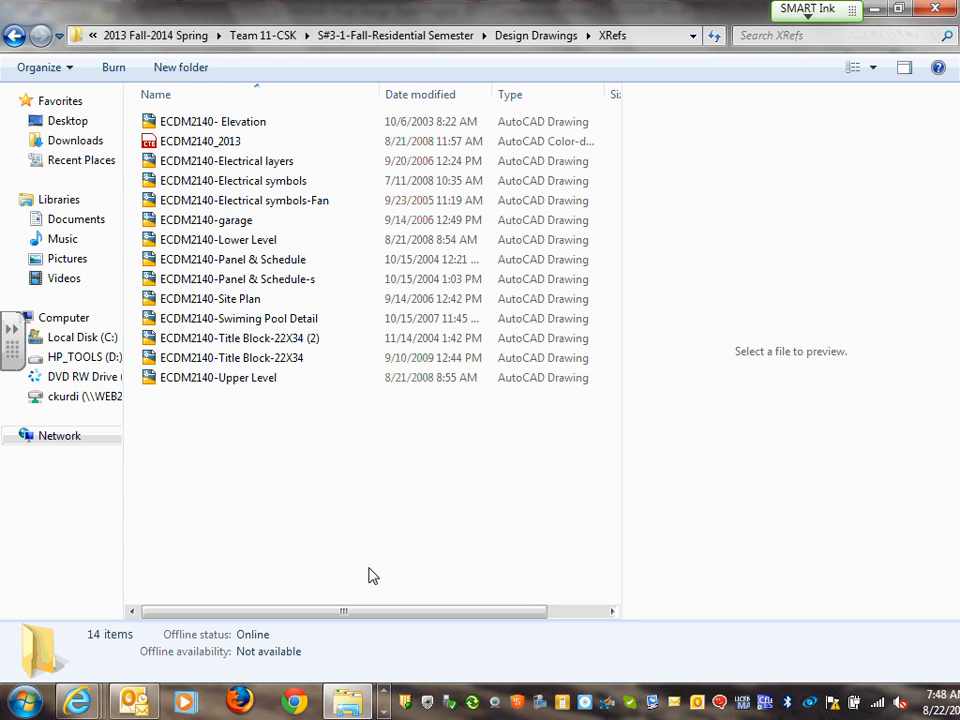
{"action": "left_click", "coordinate": [387, 711]}
{"action": "left_click", "coordinate": [383, 711]}
Close the Word Final Design Build document and preview the ECDM2140-Upper Level drawing in XRefs
{"action": "left_click", "coordinate": [383, 693]}
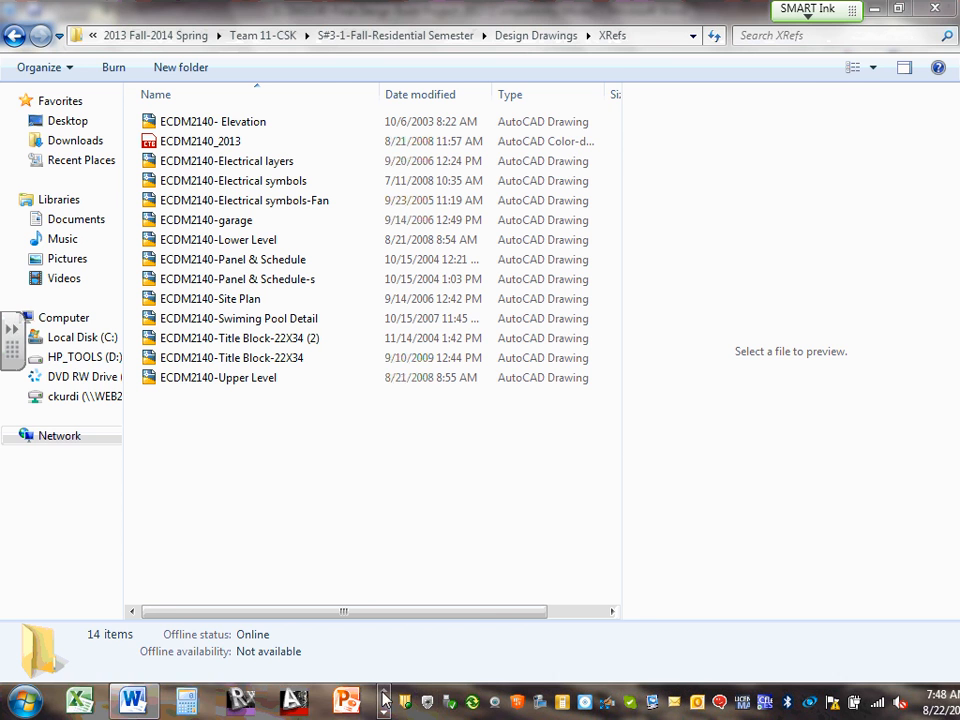
{"action": "left_click", "coordinate": [133, 700]}
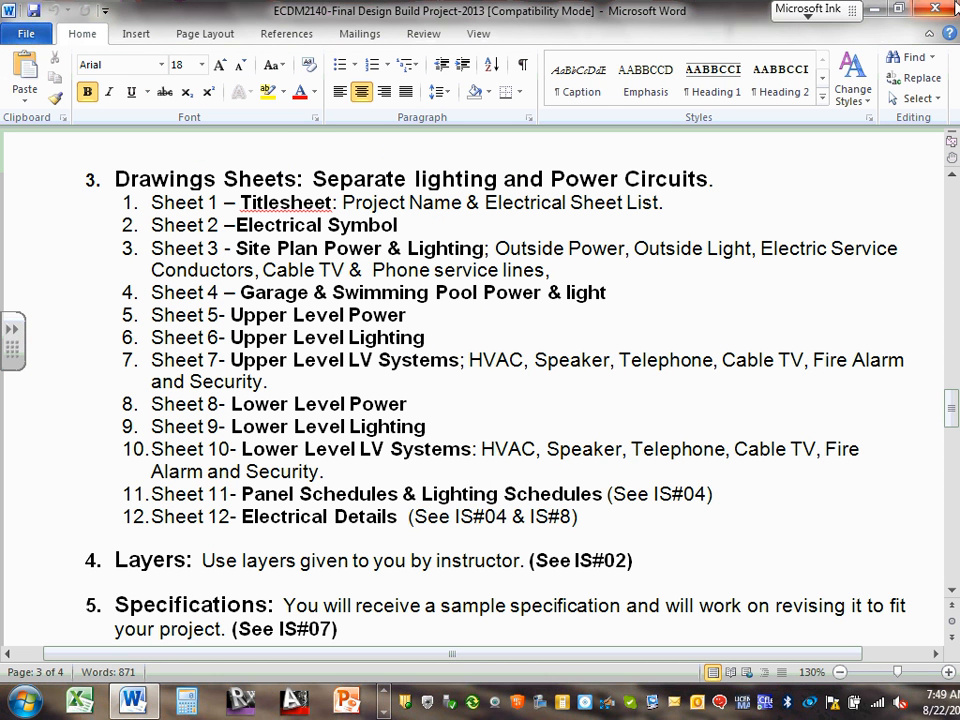
{"action": "left_click", "coordinate": [948, 9]}
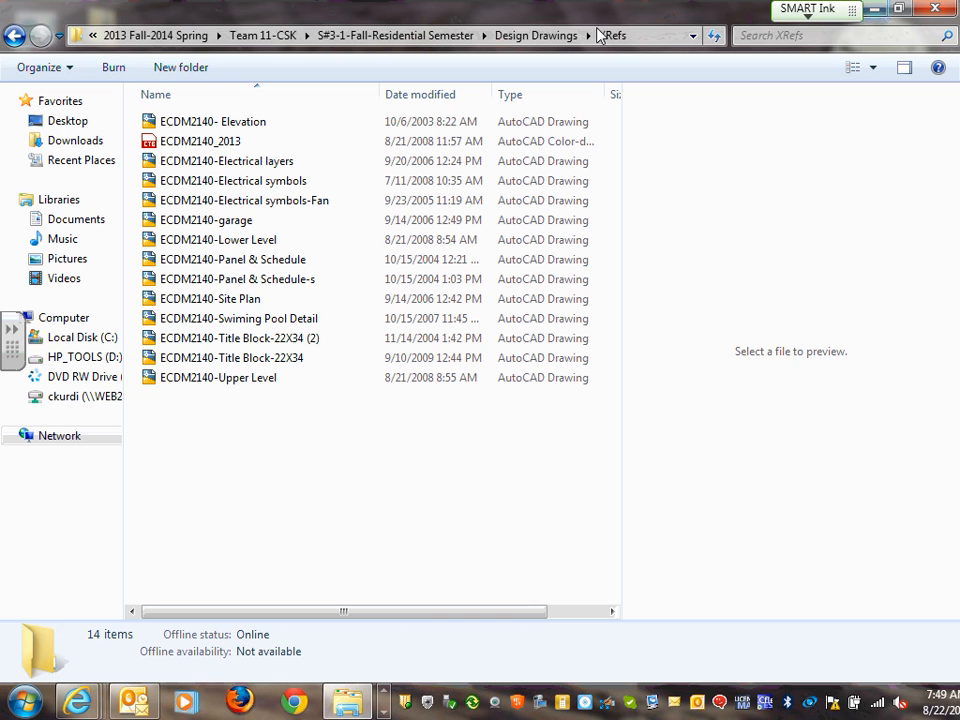
{"action": "left_click", "coordinate": [204, 386]}
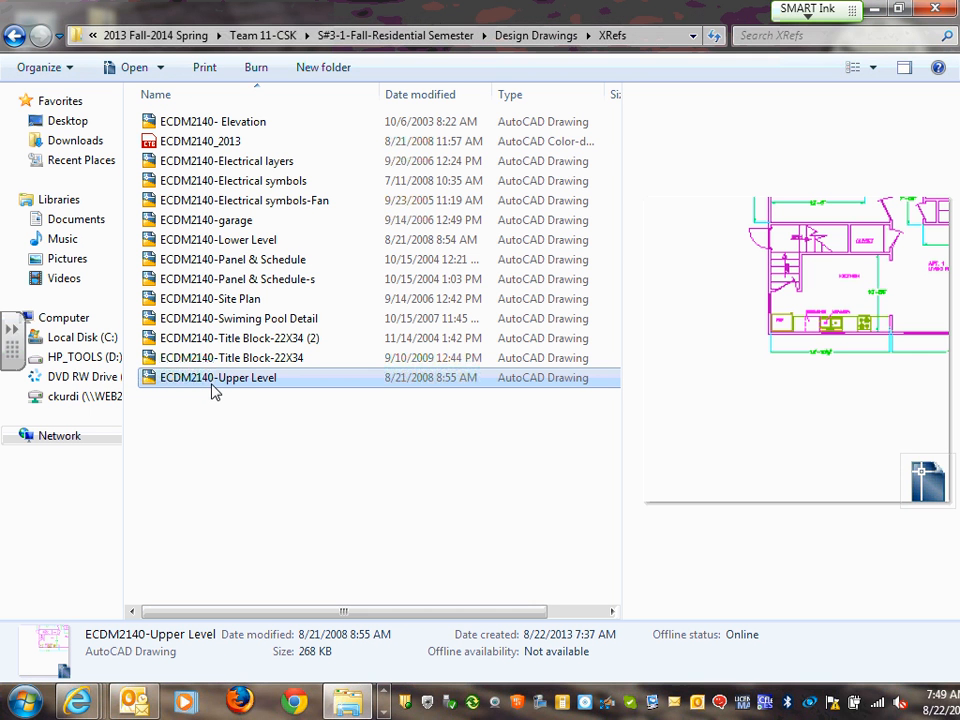
Copy ECDM2140-Upper Level from XRefs, paste it into Design Drawings, then reopen XRefs
{"action": "right_click", "coordinate": [216, 384]}
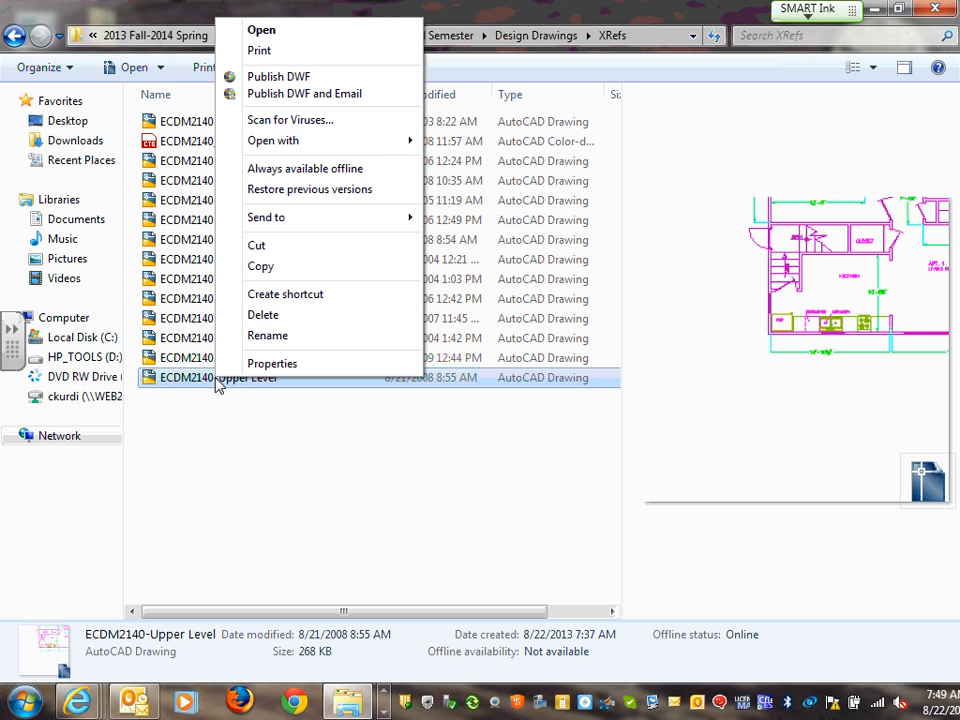
{"action": "left_click", "coordinate": [333, 277]}
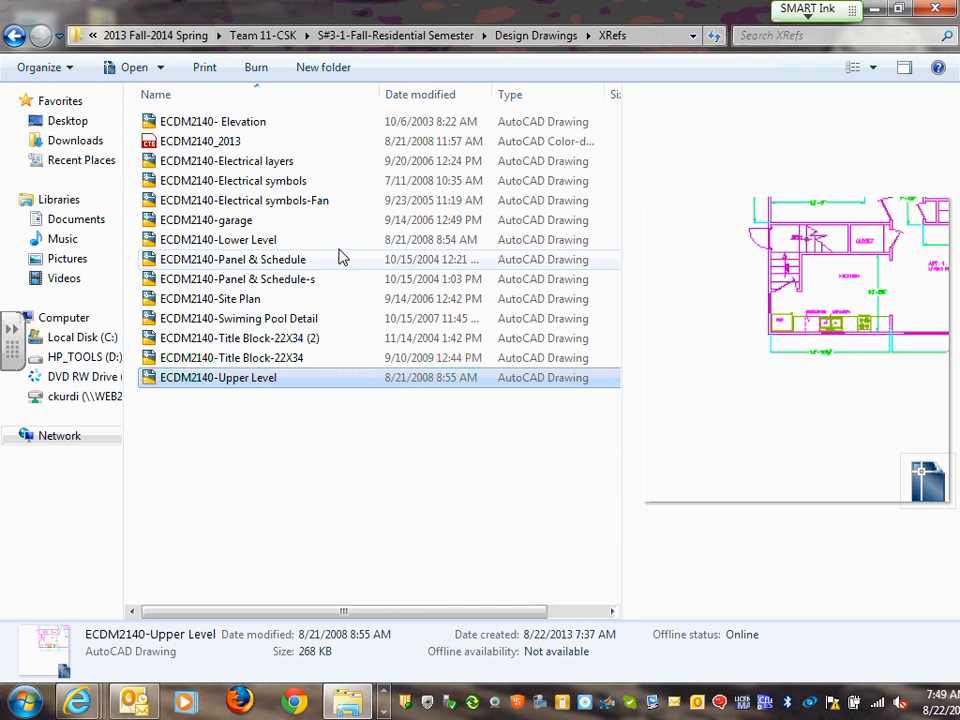
{"action": "left_click", "coordinate": [14, 37]}
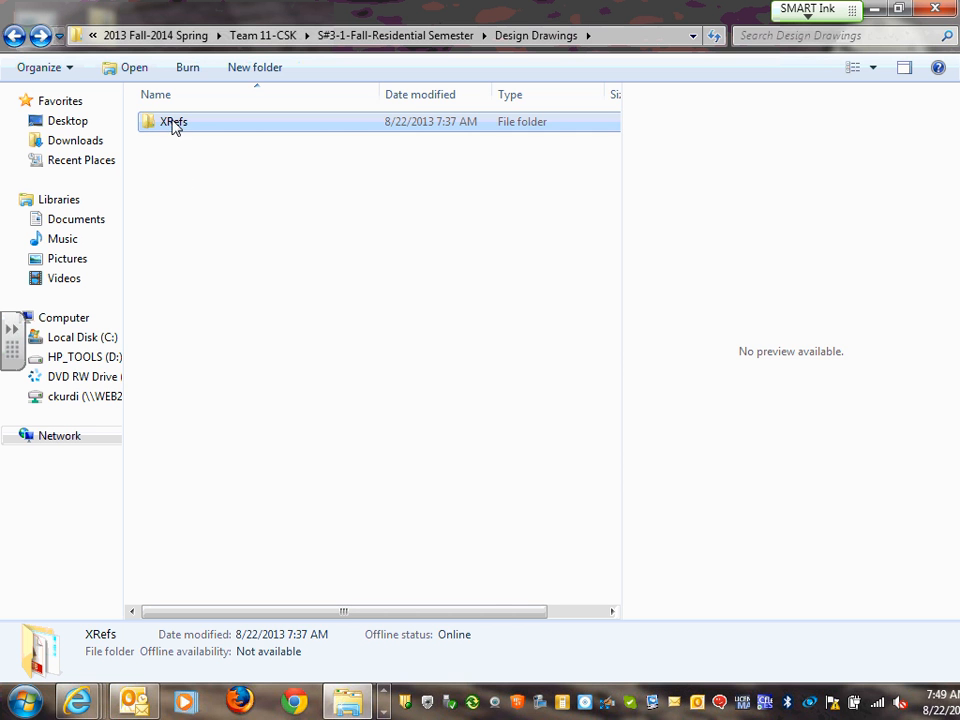
{"action": "left_click", "coordinate": [184, 187]}
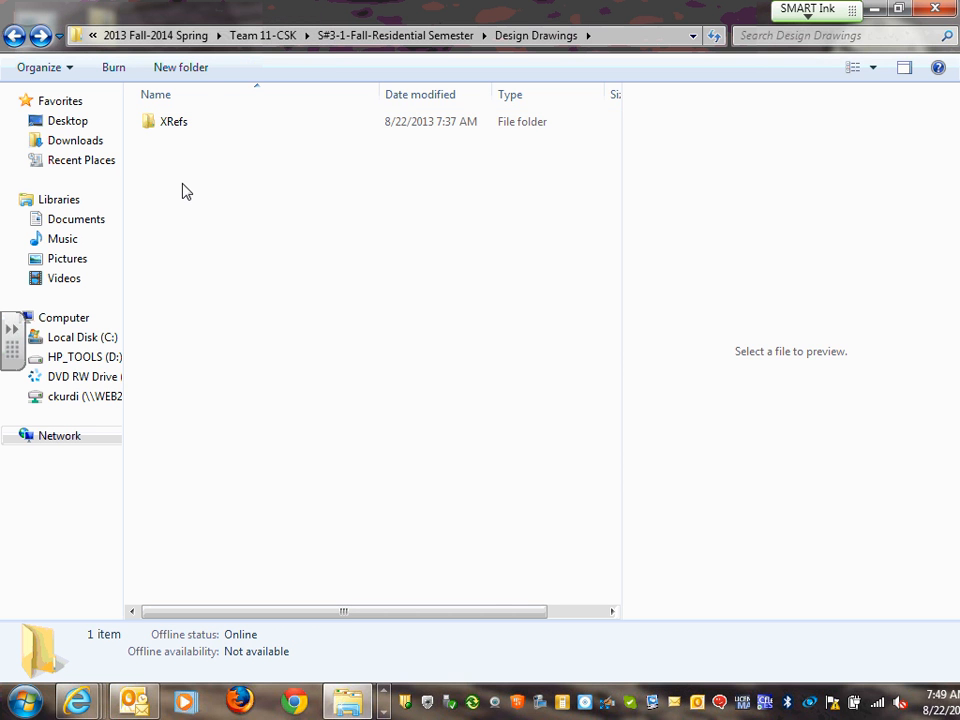
{"action": "right_click", "coordinate": [184, 190]}
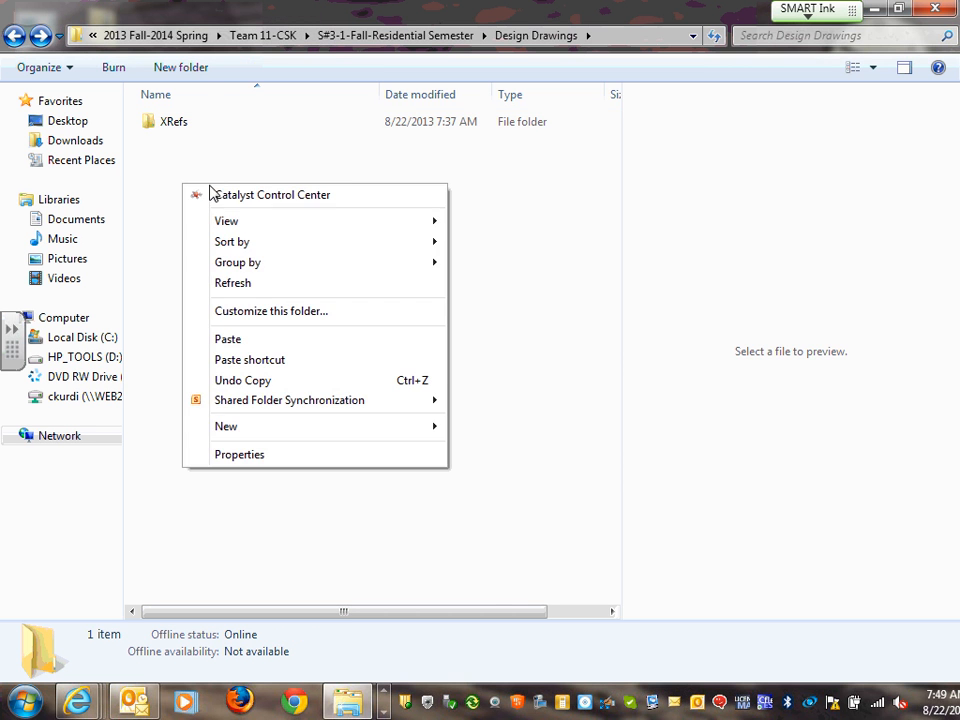
{"action": "left_click", "coordinate": [251, 345]}
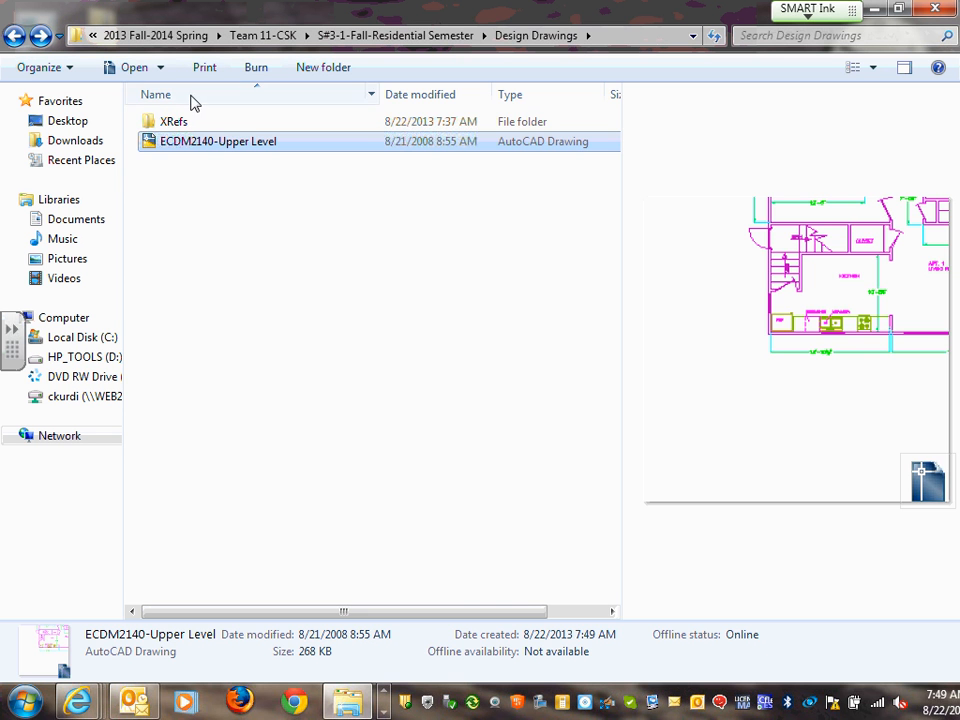
{"action": "double_click", "coordinate": [171, 122]}
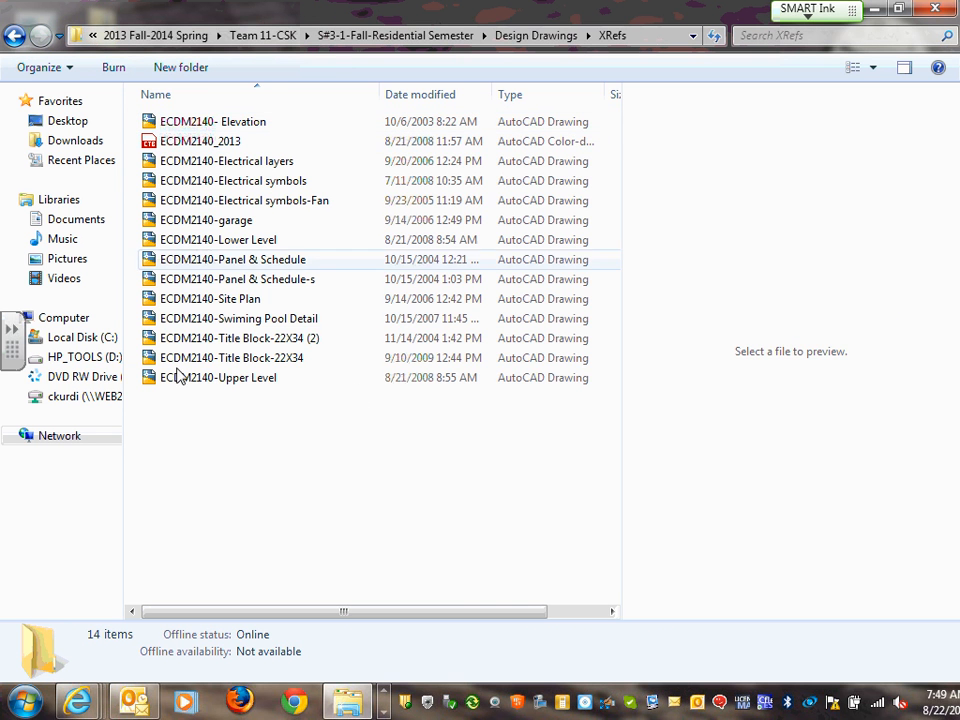
Go back to Design Drawings and select the copied 268 KB ECDM2140-Upper Level drawing
{"action": "left_click", "coordinate": [14, 36]}
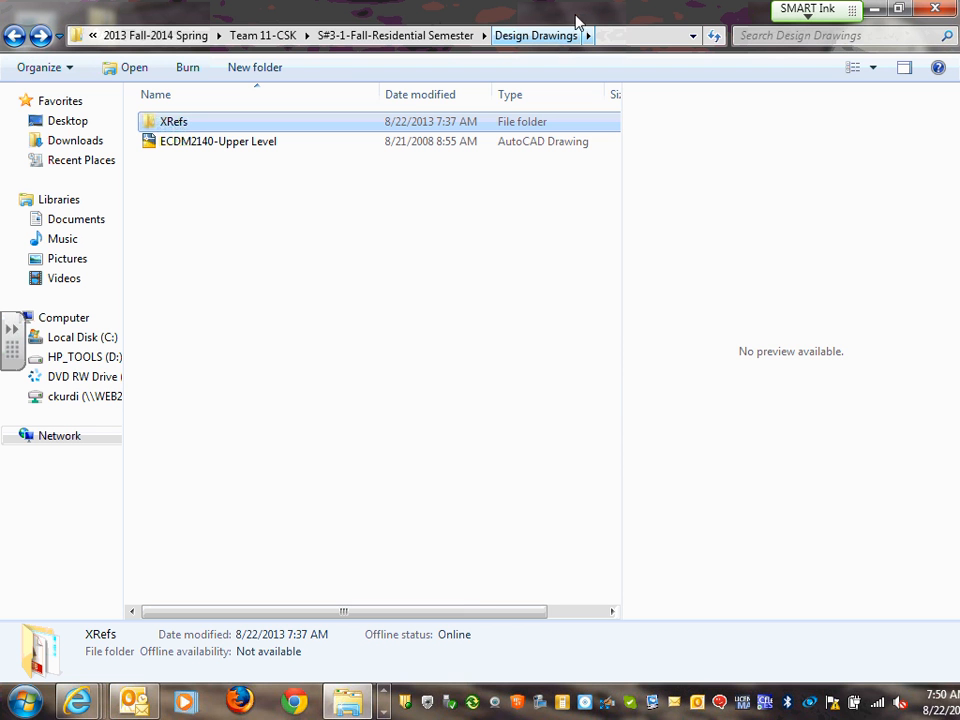
{"action": "left_click", "coordinate": [254, 148]}
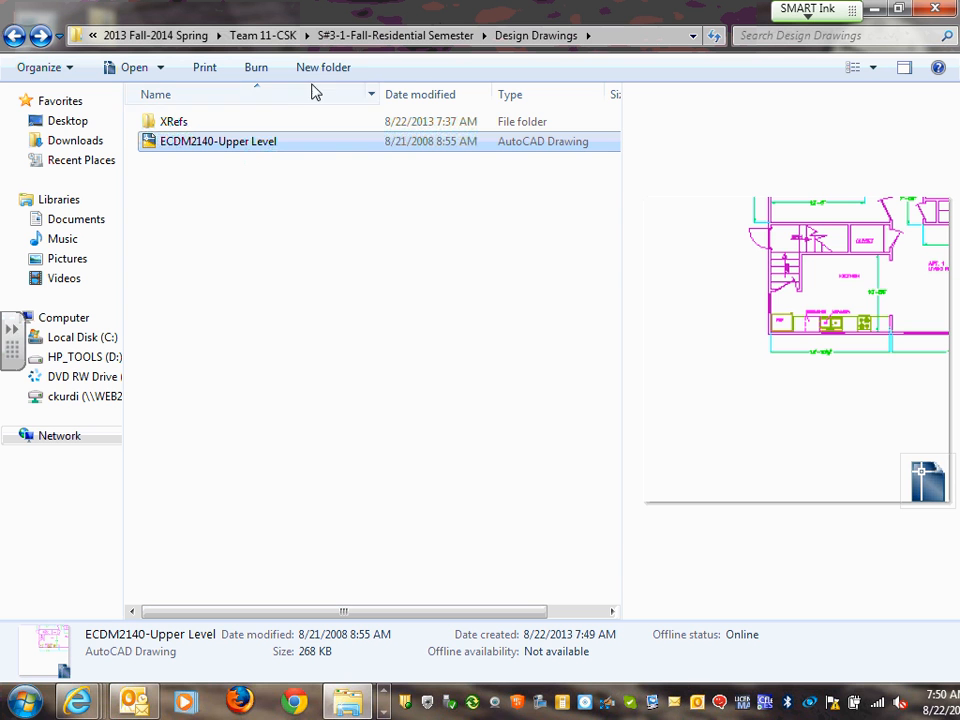
Rename the copied ECDM2140-Upper Level file in Design Drawings to 'E1-Titlesheet'
{"action": "right_click", "coordinate": [228, 148]}
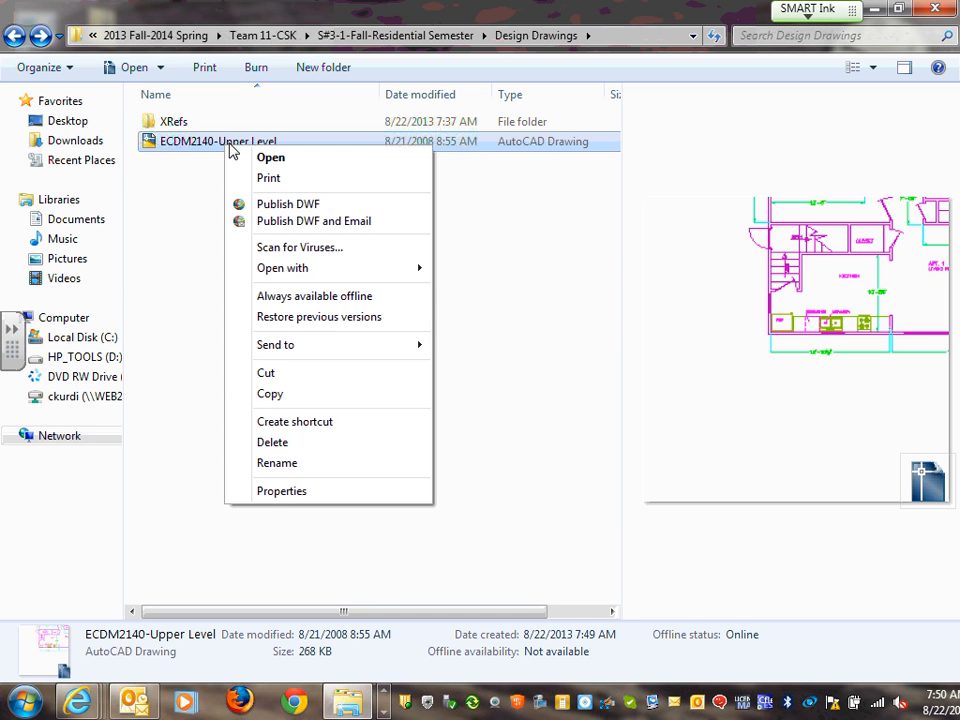
{"action": "left_click", "coordinate": [290, 463]}
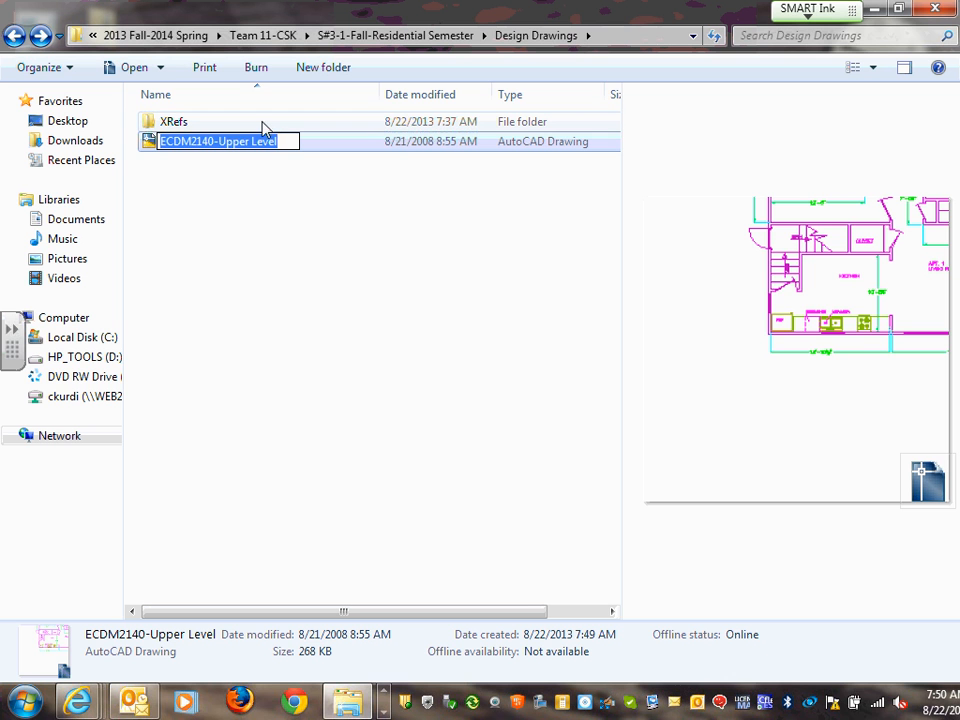
{"action": "type", "text": "E1"}
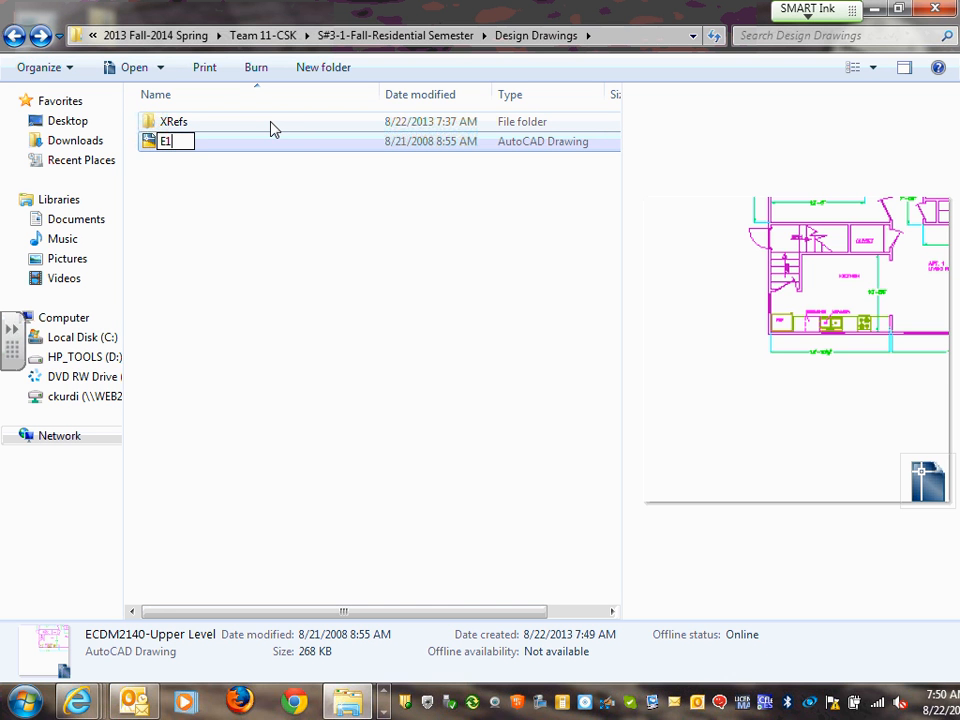
{"action": "type", "text": "-"}
{"action": "type", "text": "Titlesheet"}
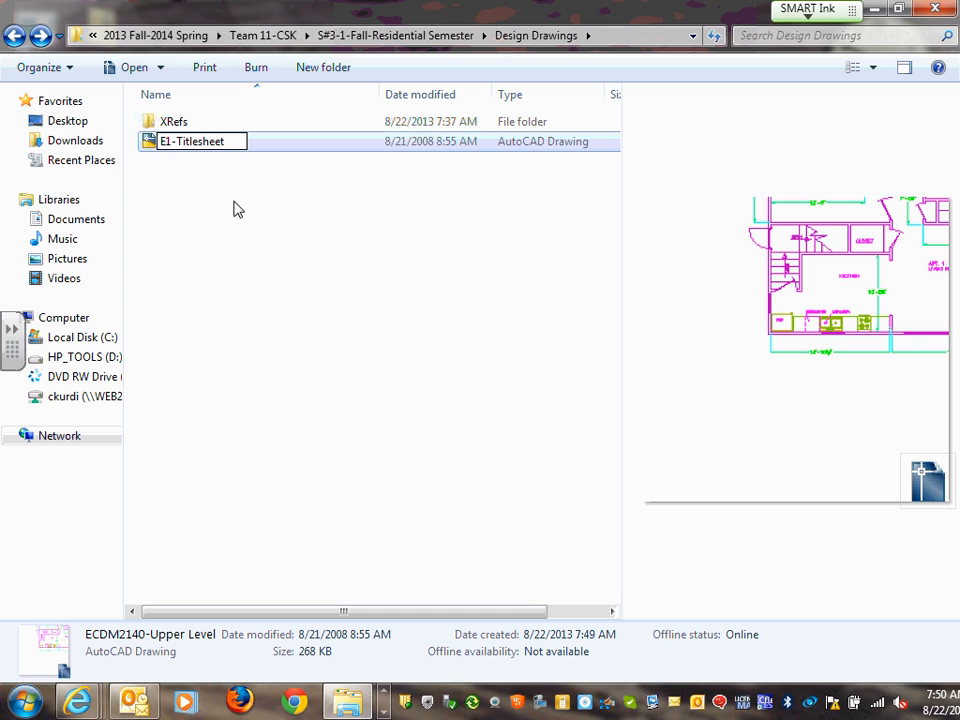
{"action": "left_click", "coordinate": [214, 266]}
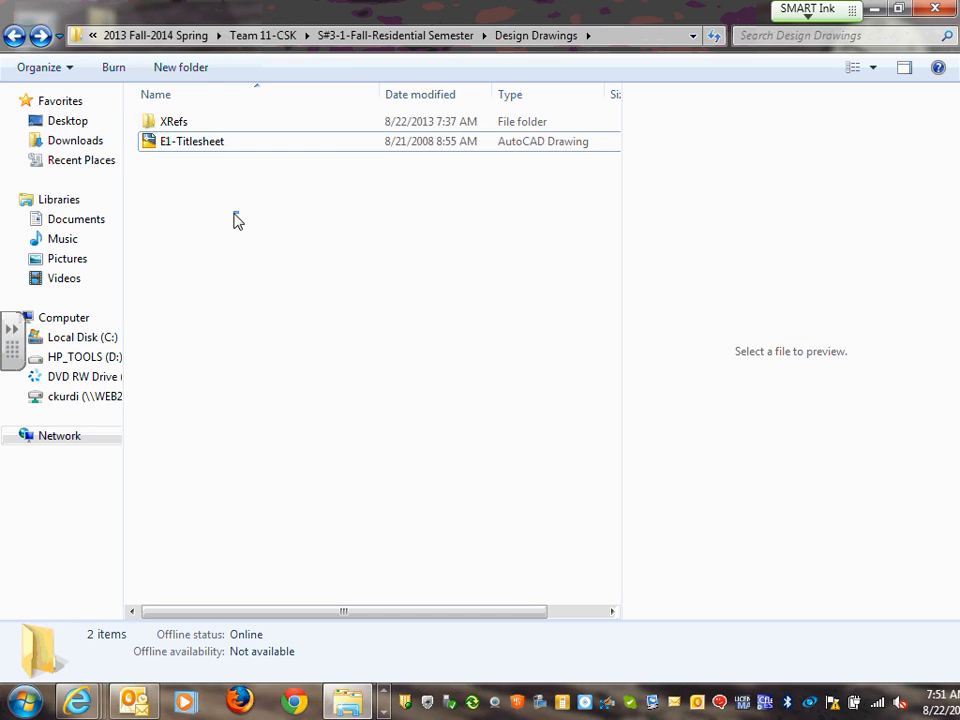
Preview the E1-Titlesheet drawing in Design Drawings and open it in AutoCAD 2013
{"action": "left_click", "coordinate": [188, 122]}
{"action": "left_click", "coordinate": [199, 147]}
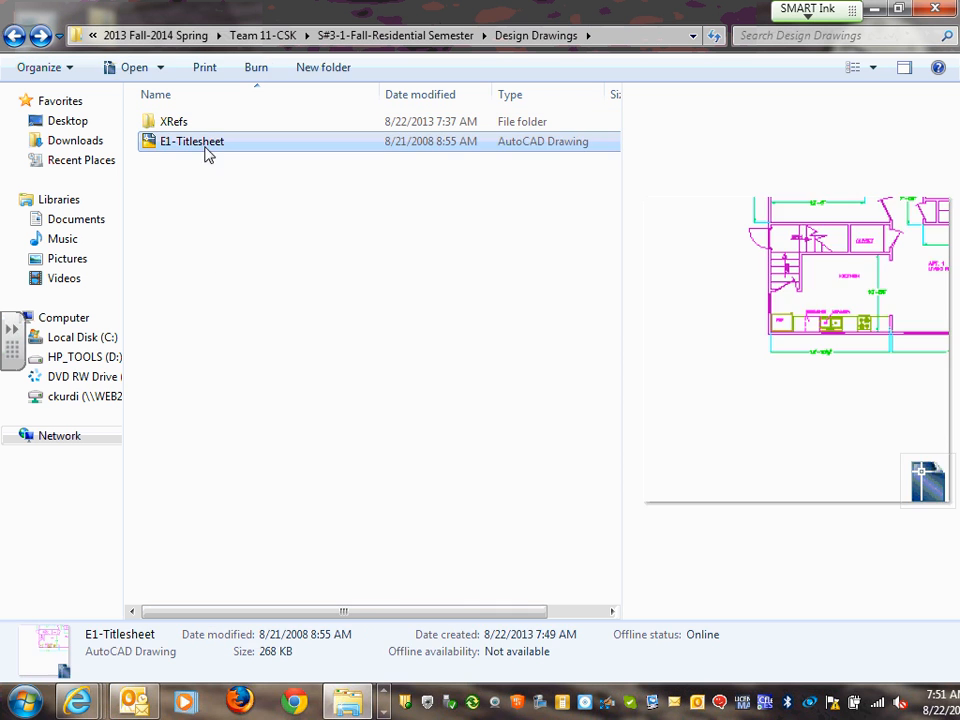
{"action": "left_click", "coordinate": [216, 274]}
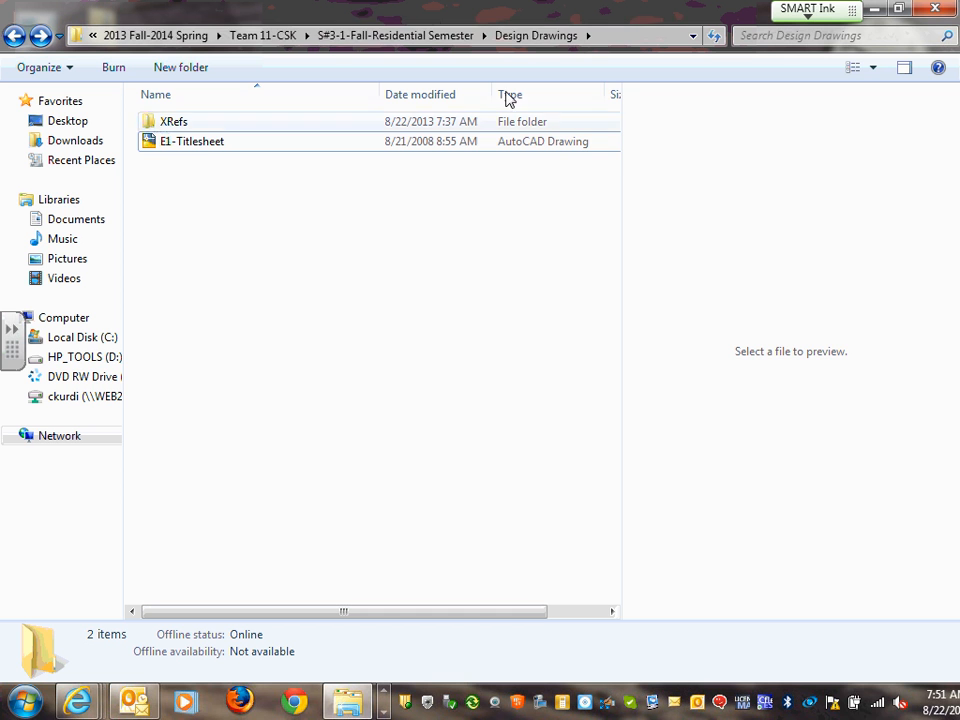
{"action": "left_click", "coordinate": [204, 146]}
{"action": "left_click", "coordinate": [207, 163]}
{"action": "left_click", "coordinate": [208, 147]}
{"action": "double_click", "coordinate": [208, 147]}
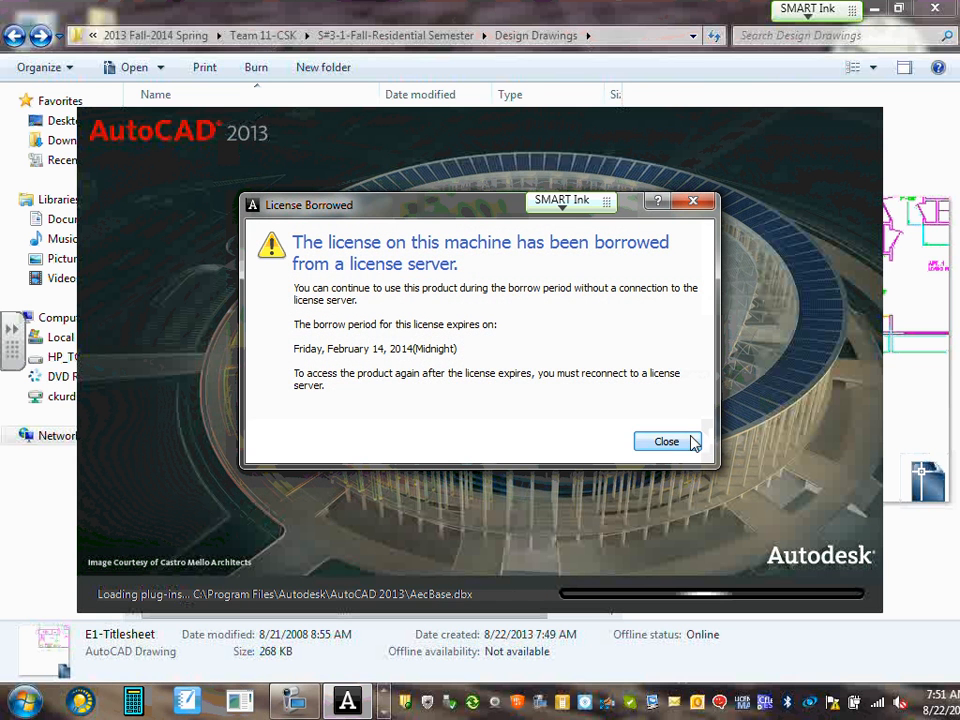
Dismiss the License Borrowed notice so E1-Titlesheet.dwg finishes loading
{"action": "left_click", "coordinate": [688, 441]}
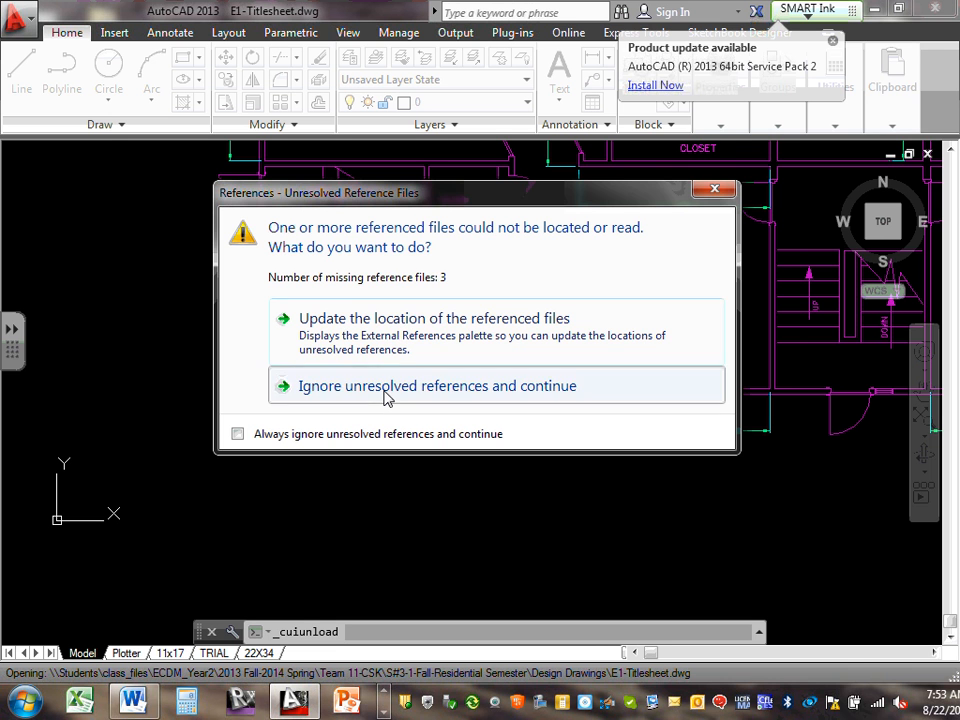
Ignore the unresolved references, close the license reminder, and dock the command line along the bottom
{"action": "left_click", "coordinate": [387, 397]}
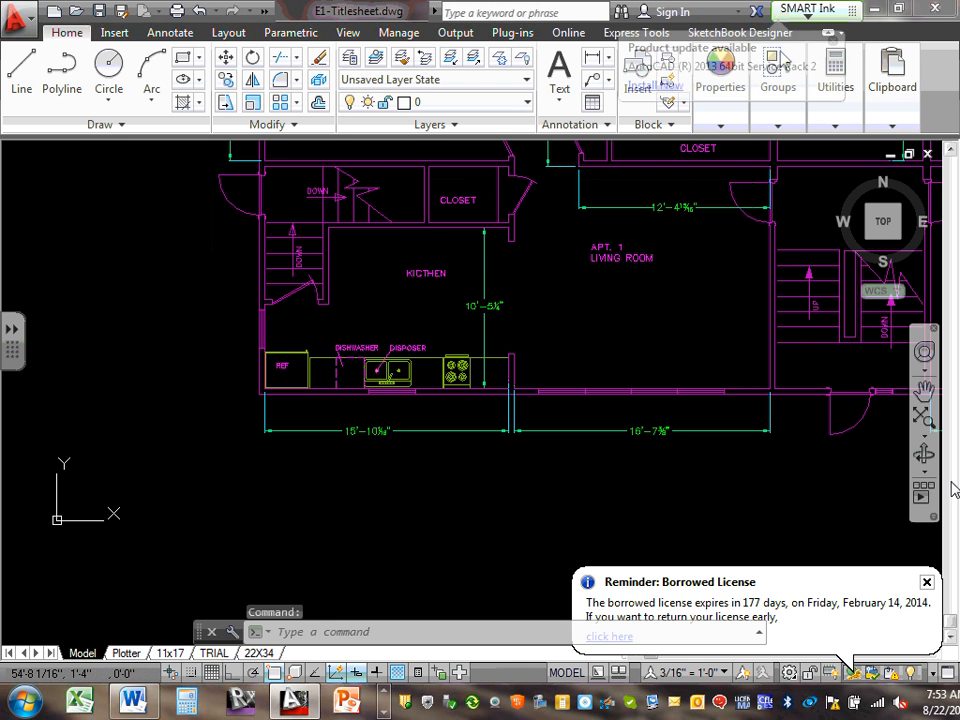
{"action": "left_click", "coordinate": [927, 584]}
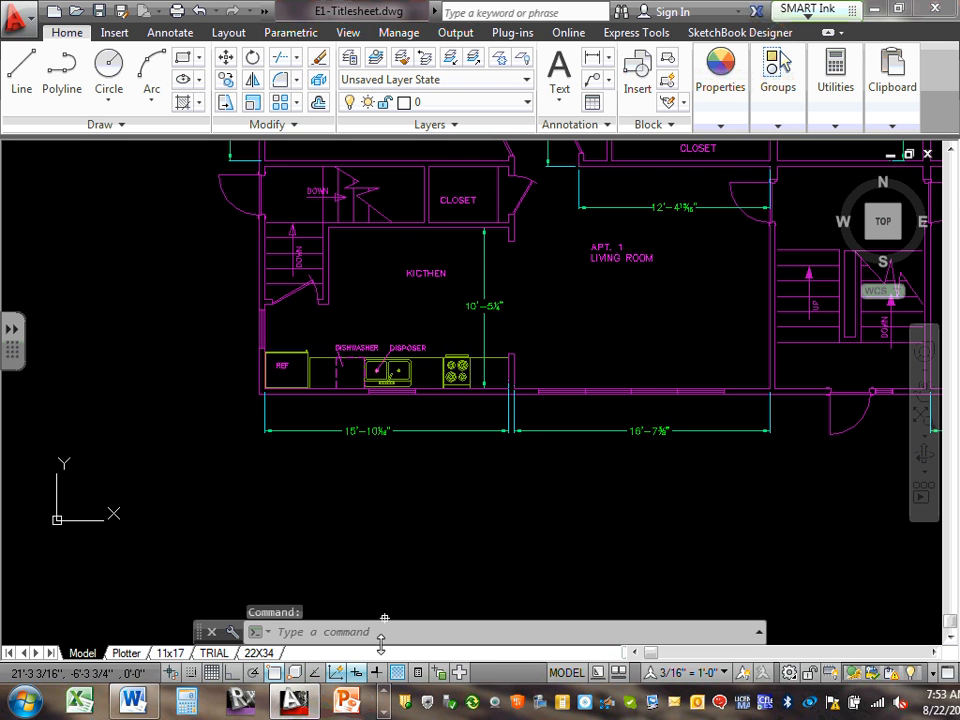
{"action": "mouse_move", "coordinate": [200, 637]}
{"action": "left_mouse_down"}
{"action": "mouse_move", "coordinate": [161, 630]}
{"action": "mouse_move", "coordinate": [146, 597]}
{"action": "mouse_move", "coordinate": [70, 650]}
{"action": "mouse_move", "coordinate": [78, 685]}
{"action": "left_mouse_up"}
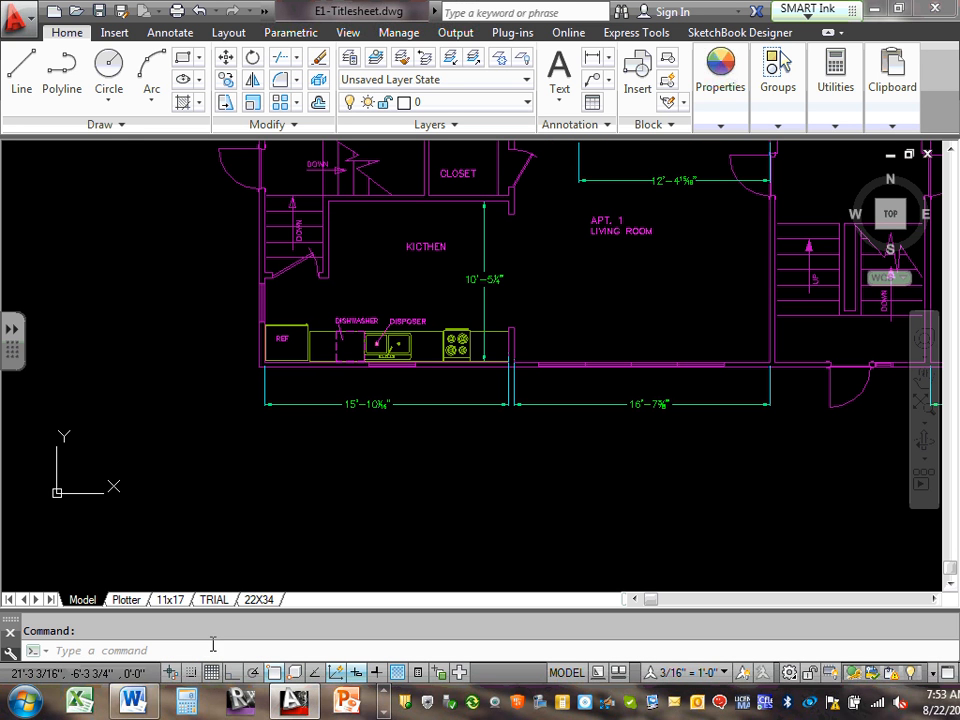
{"action": "left_click", "coordinate": [404, 469]}
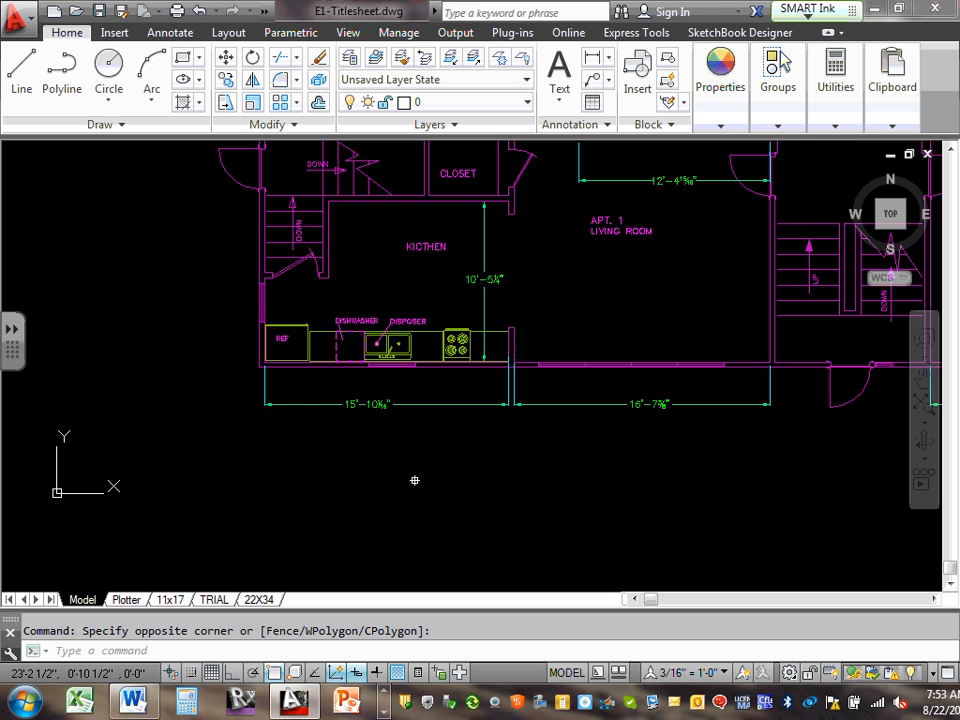
Zoom to extents and pan the view around the upper-level floor plan
{"action": "type", "text": "z"}
{"action": "key", "text": "Return"}
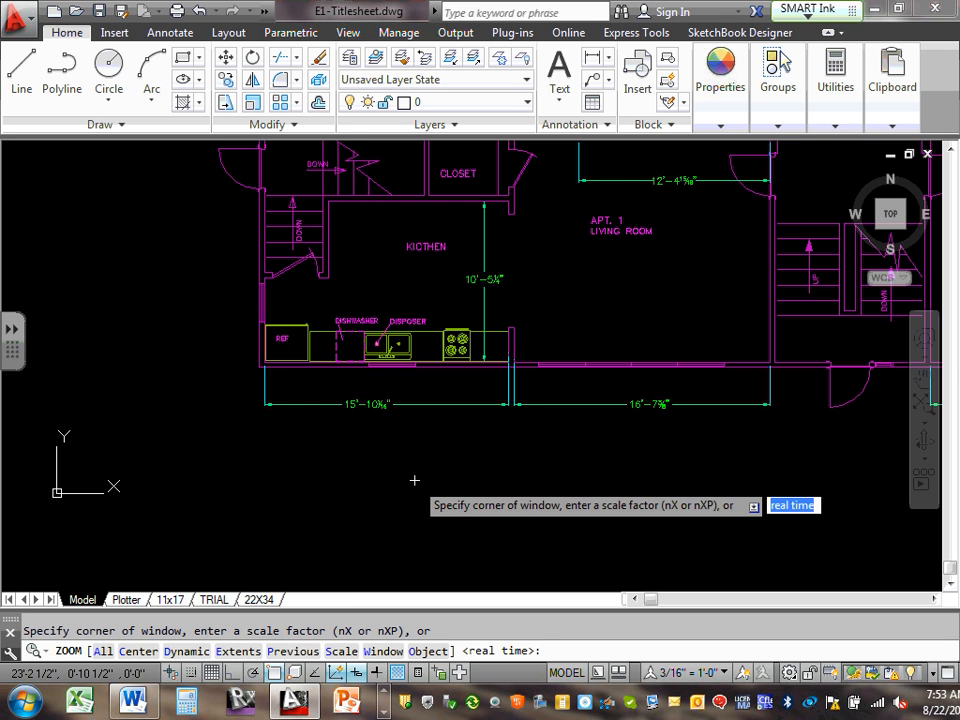
{"action": "type", "text": "e"}
{"action": "key", "text": "Return"}
{"action": "type", "text": "e"}
{"action": "key", "text": "Return"}
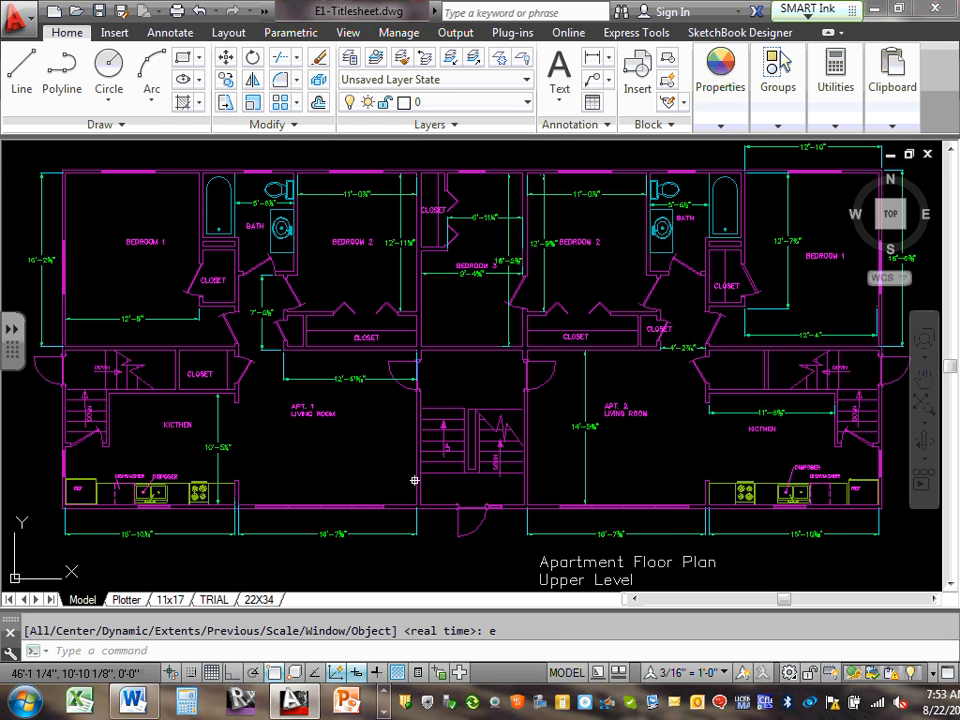
{"action": "scroll", "coordinate": [470, 340], "scroll_direction": "down", "scroll_amount": 5}
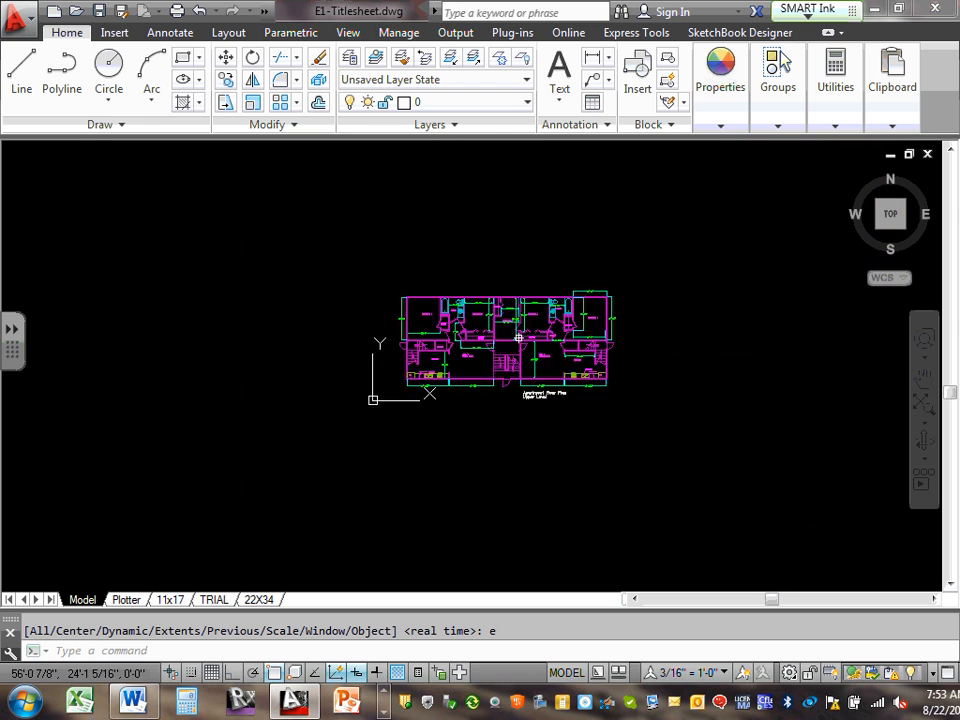
{"action": "scroll", "coordinate": [518, 338], "scroll_direction": "up", "scroll_amount": 10}
{"action": "scroll", "coordinate": [518, 338], "scroll_direction": "down", "scroll_amount": 10}
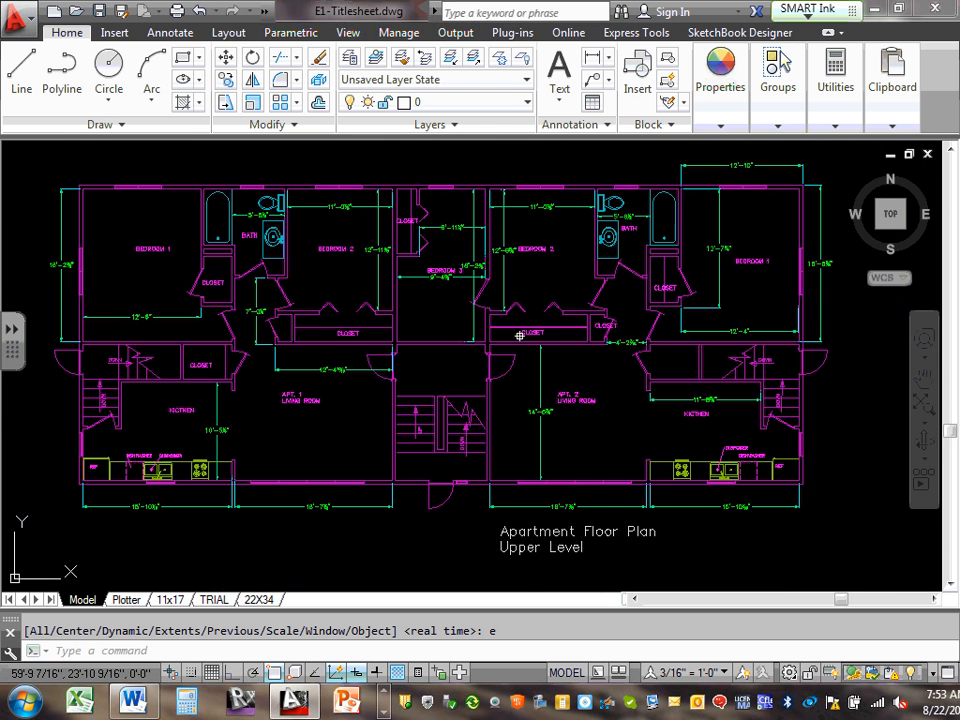
{"action": "scroll", "coordinate": [519, 337], "scroll_direction": "up", "scroll_amount": 4}
{"action": "scroll", "coordinate": [519, 337], "scroll_direction": "up", "scroll_amount": 2}
{"action": "scroll", "coordinate": [520, 336], "scroll_direction": "down", "scroll_amount": 6}
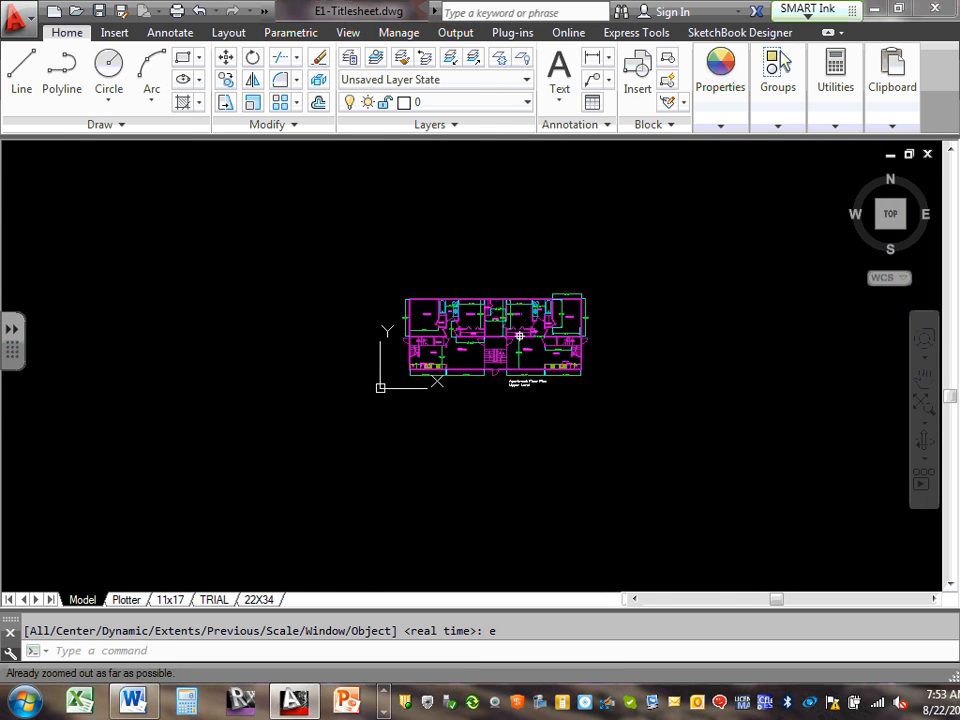
{"action": "scroll", "coordinate": [495, 340], "scroll_direction": "up", "scroll_amount": 4}
{"action": "scroll", "coordinate": [466, 347], "scroll_direction": "down", "scroll_amount": 4}
{"action": "middle_click_drag", "start_coordinate": [528, 347], "coordinate": [785, 448]}
{"action": "scroll", "coordinate": [590, 404], "scroll_direction": "up", "scroll_amount": 6}
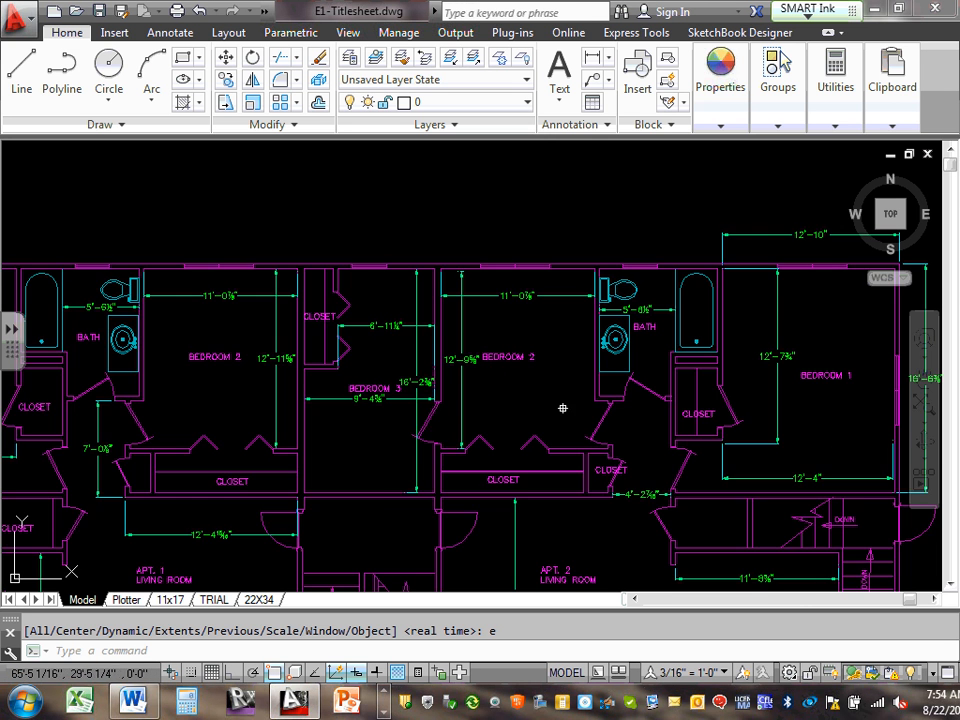
{"action": "scroll", "coordinate": [561, 407], "scroll_direction": "down", "scroll_amount": 5}
{"action": "scroll", "coordinate": [548, 470], "scroll_direction": "up", "scroll_amount": 7}
{"action": "scroll", "coordinate": [550, 440], "scroll_direction": "down", "scroll_amount": 6}
{"action": "scroll", "coordinate": [470, 400], "scroll_direction": "up", "scroll_amount": 5}
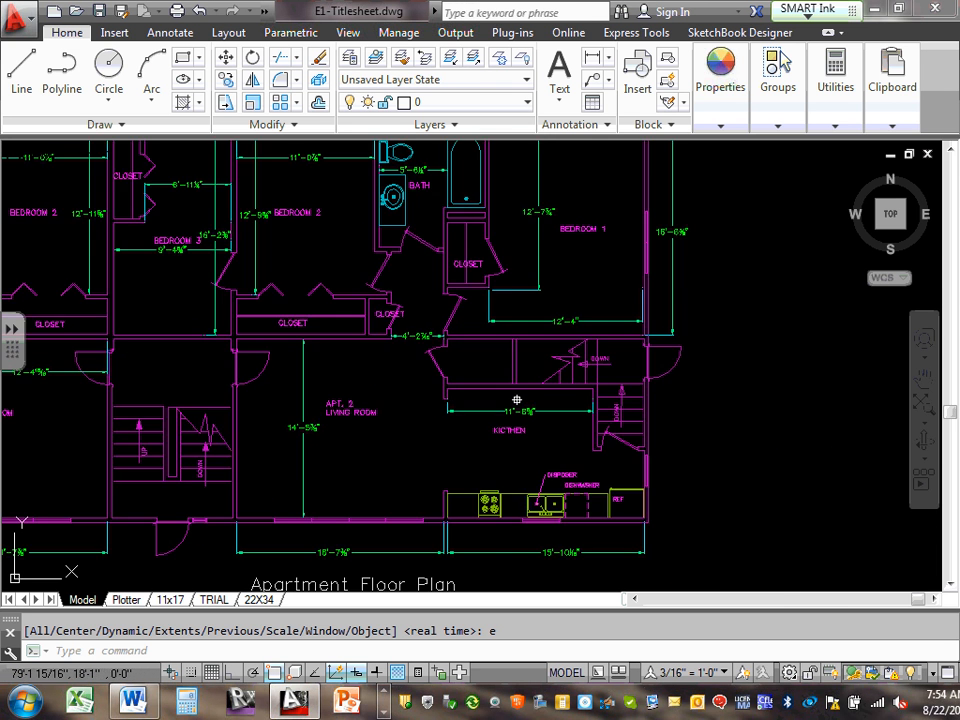
{"action": "scroll", "coordinate": [515, 400], "scroll_direction": "down", "scroll_amount": 4}
{"action": "scroll", "coordinate": [479, 405], "scroll_direction": "up", "scroll_amount": 6}
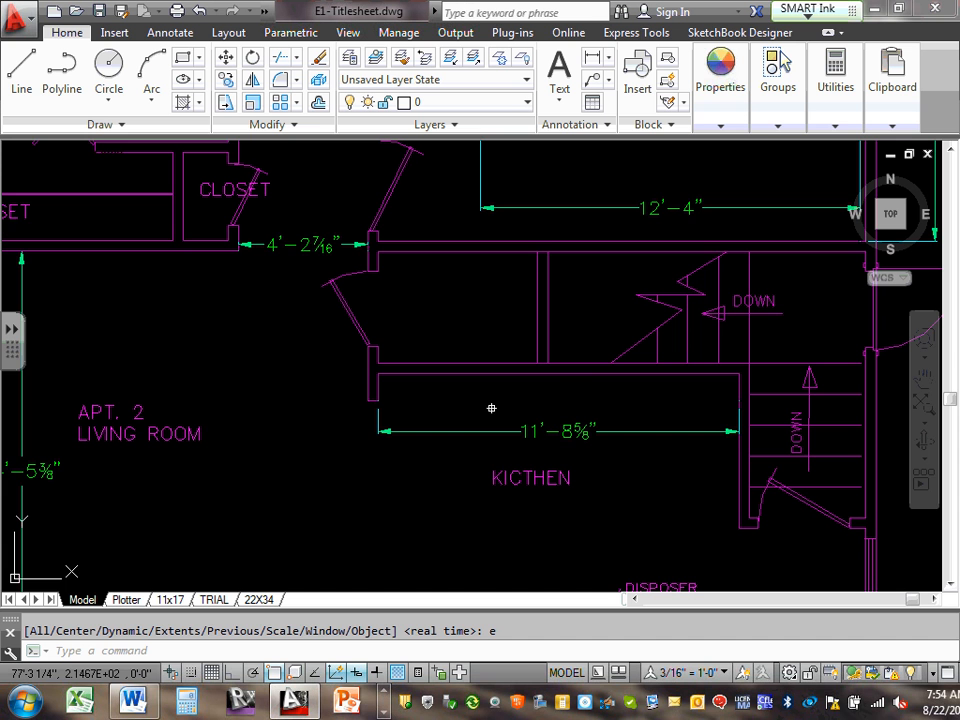
Run ZOOM Extents again so the whole two-apartment plan fills the view
{"action": "type", "text": "z"}
{"action": "key", "text": "Return"}
{"action": "type", "text": "e"}
{"action": "key", "text": "Return"}
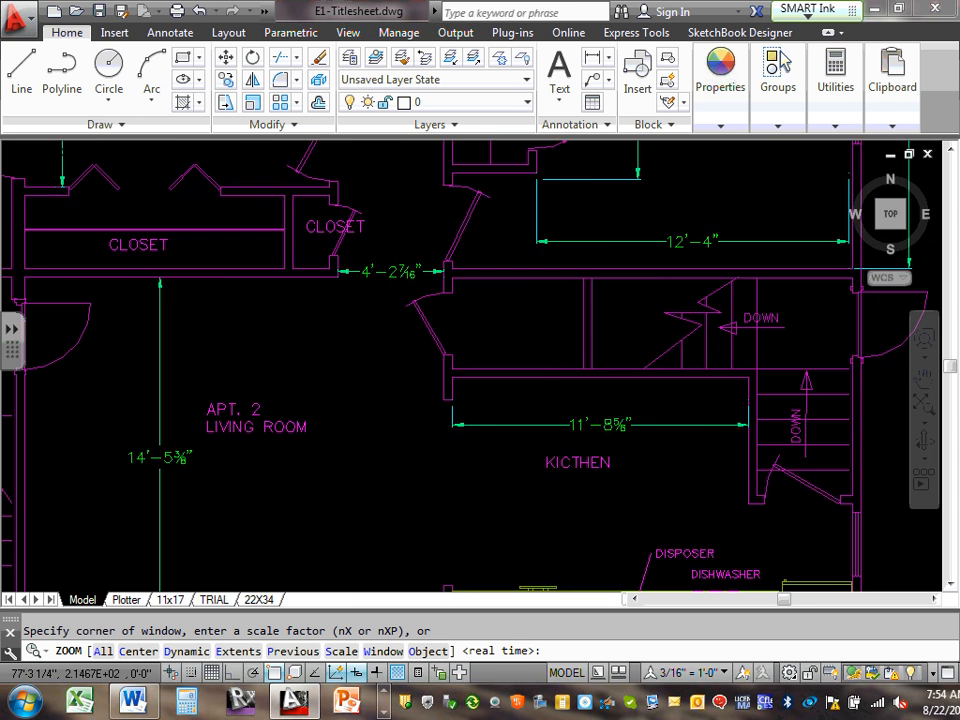
{"action": "scroll", "coordinate": [477, 325], "scroll_direction": "down", "scroll_amount": 2}
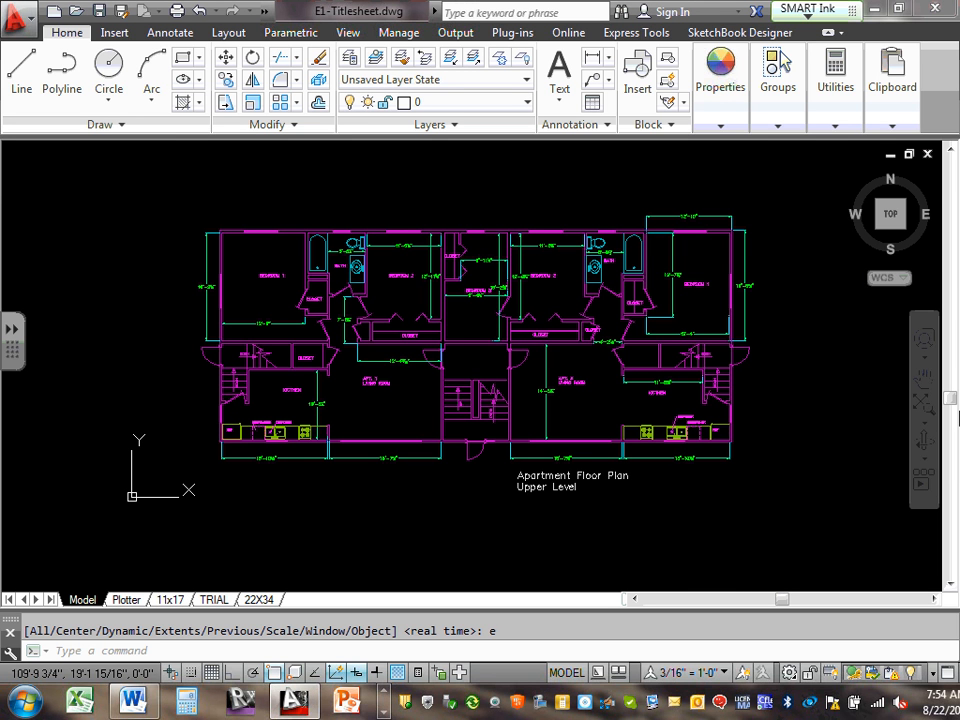
{"action": "mouse_move", "coordinate": [921, 234]}
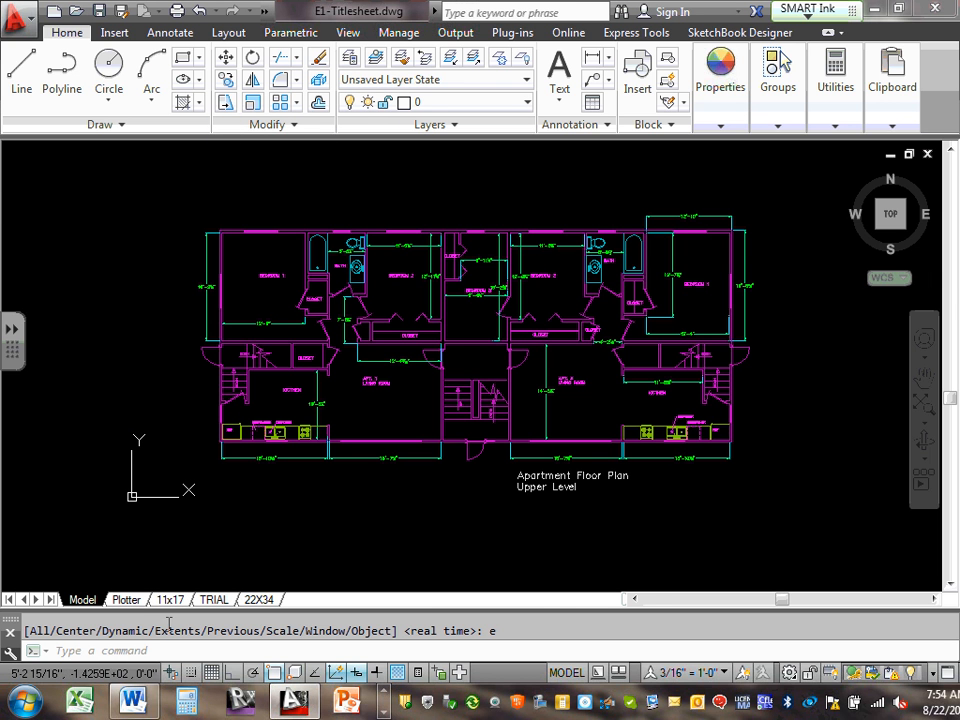
Review the Plotter, 11x17, TRIAL and 22X34 layouts in turn, ending on TRIAL
{"action": "left_click", "coordinate": [126, 600]}
{"action": "left_click", "coordinate": [170, 600]}
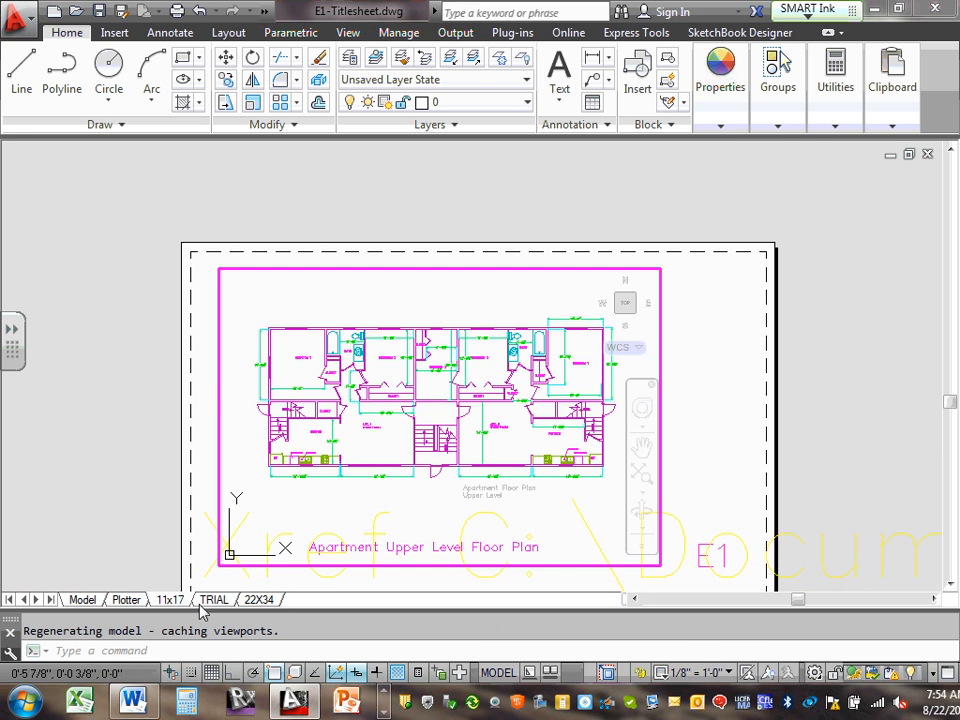
{"action": "left_click", "coordinate": [214, 600]}
{"action": "left_click", "coordinate": [254, 602]}
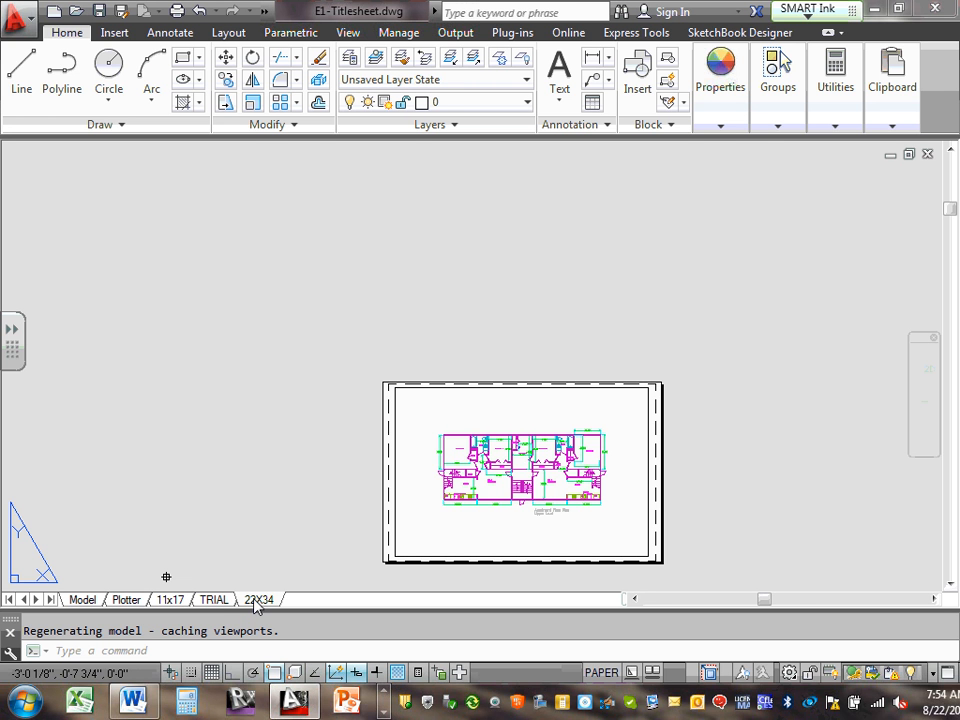
{"action": "left_click", "coordinate": [155, 600]}
{"action": "left_click", "coordinate": [127, 600]}
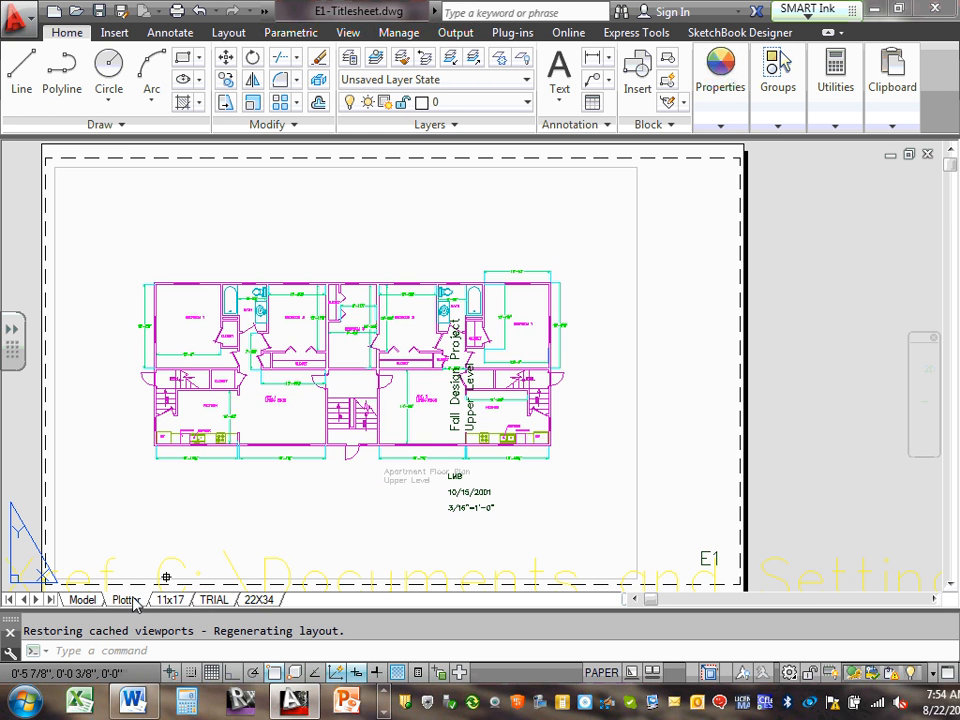
{"action": "left_click", "coordinate": [82, 600]}
{"action": "left_click", "coordinate": [127, 600]}
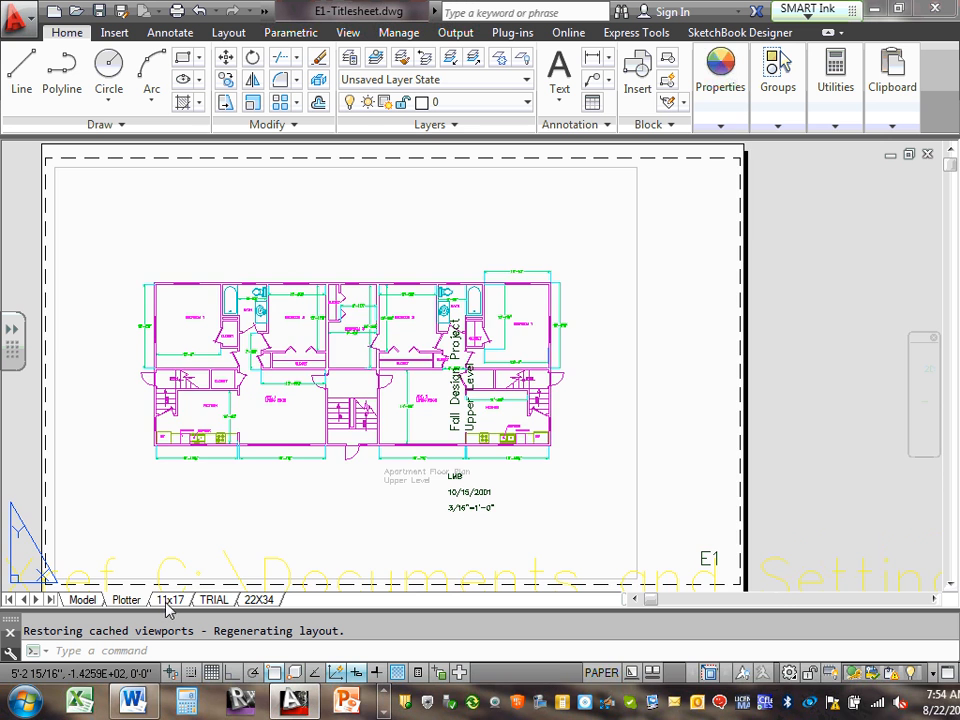
{"action": "left_click", "coordinate": [169, 600]}
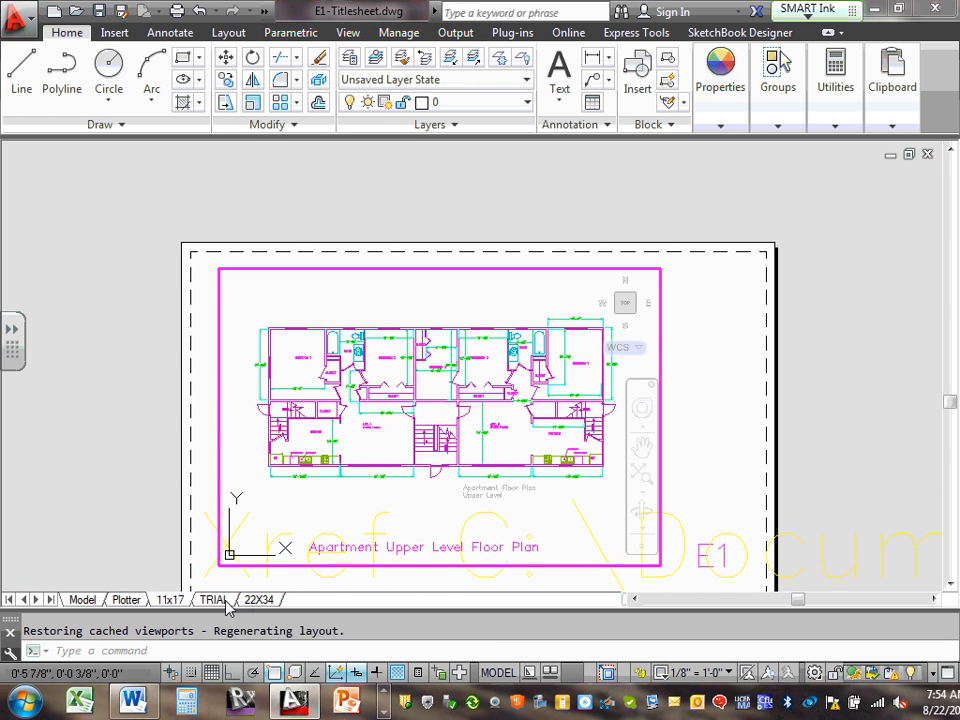
{"action": "left_click", "coordinate": [216, 601]}
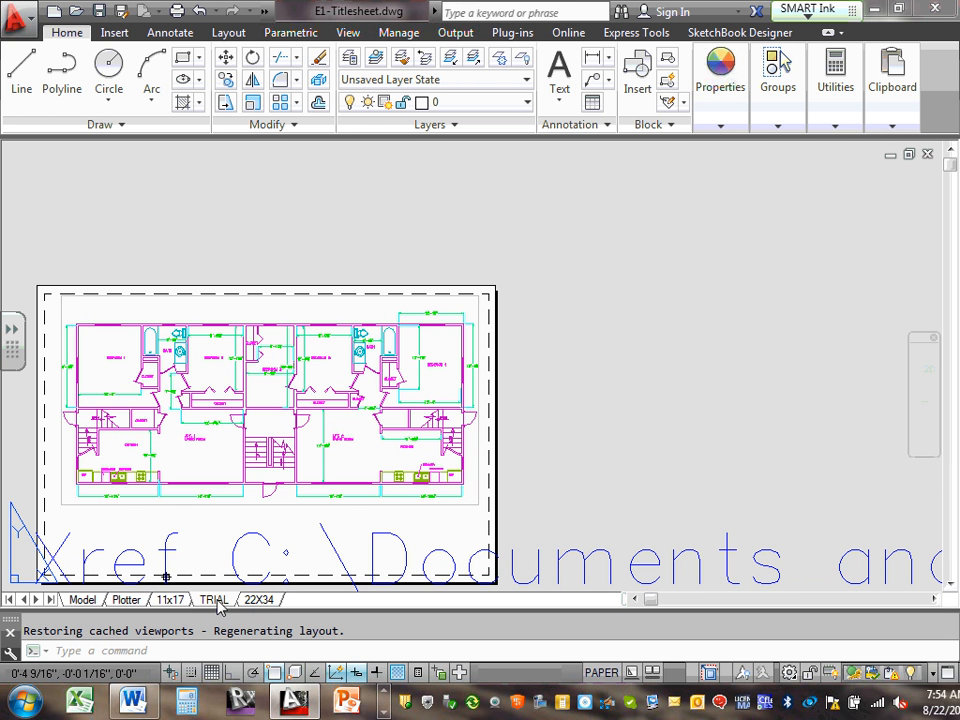
Delete the TRIAL and 11x17 layouts, confirming each deletion
{"action": "right_click", "coordinate": [218, 603]}
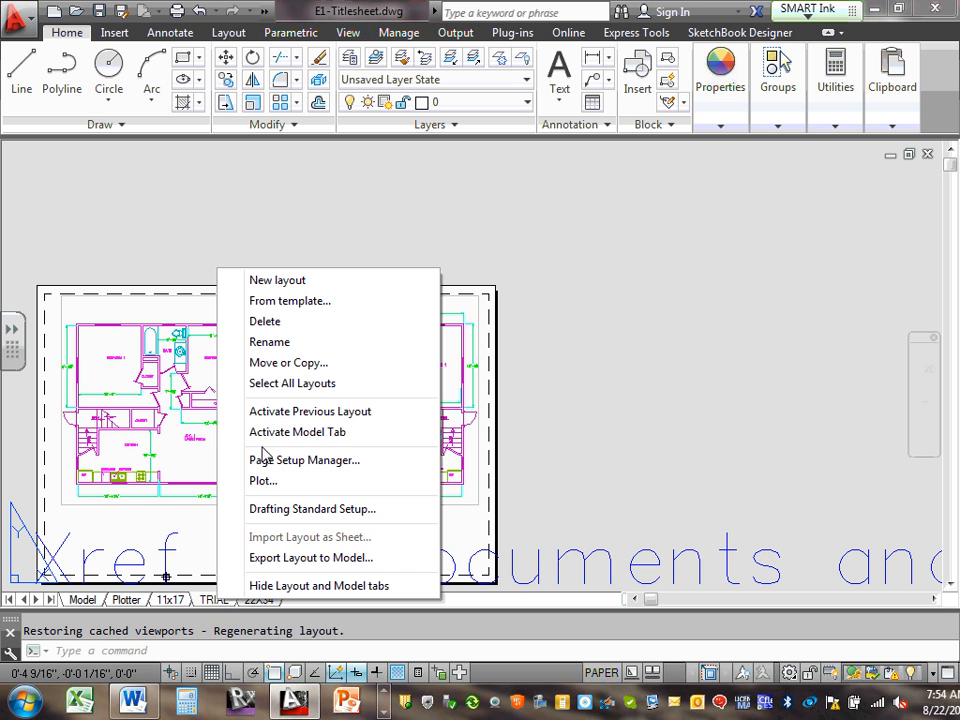
{"action": "left_click", "coordinate": [280, 321]}
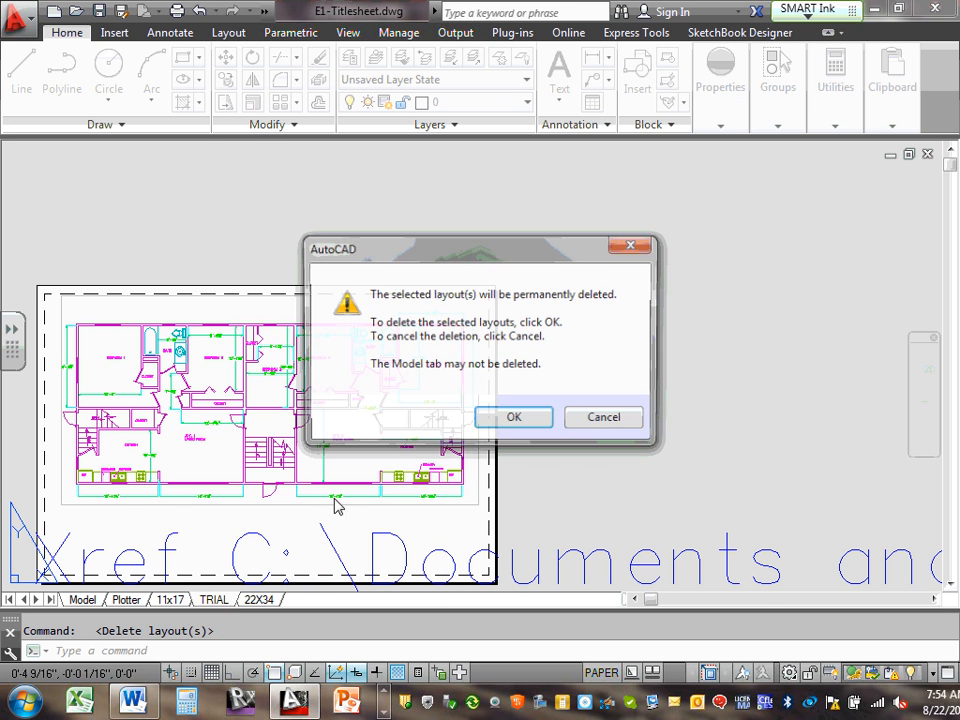
{"action": "left_click", "coordinate": [510, 419]}
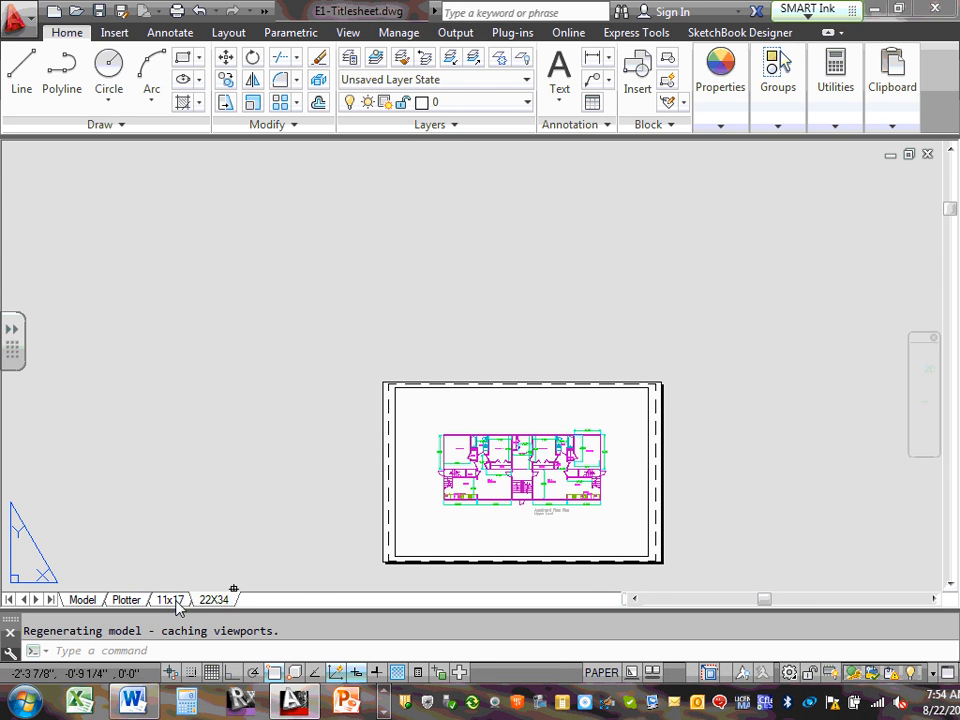
{"action": "left_click", "coordinate": [168, 600]}
{"action": "right_click", "coordinate": [176, 601]}
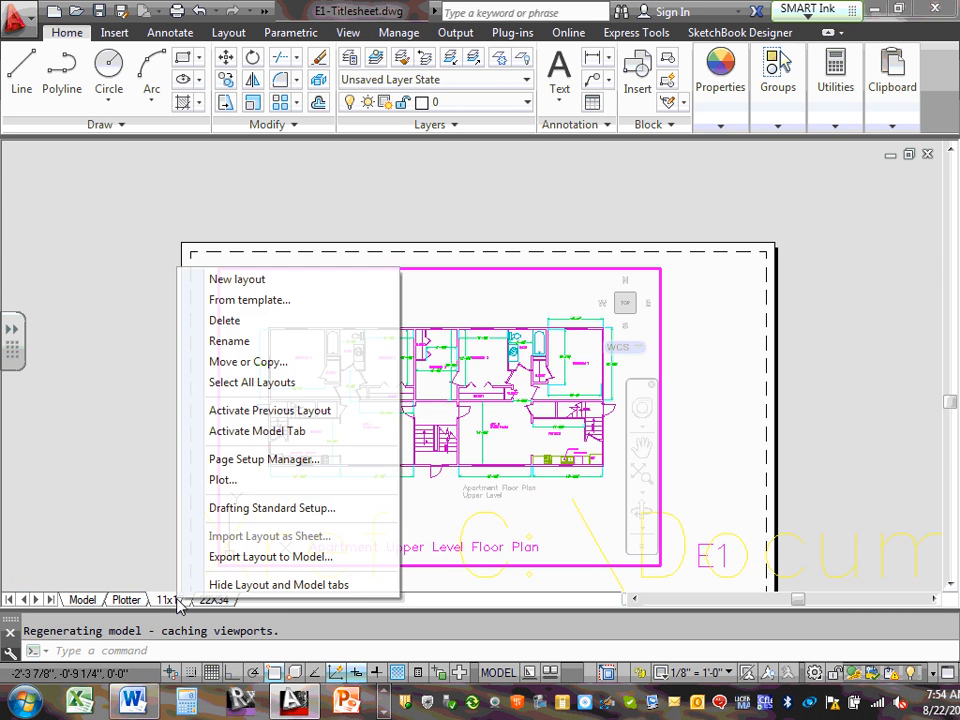
{"action": "left_click", "coordinate": [246, 320]}
{"action": "left_click", "coordinate": [513, 418]}
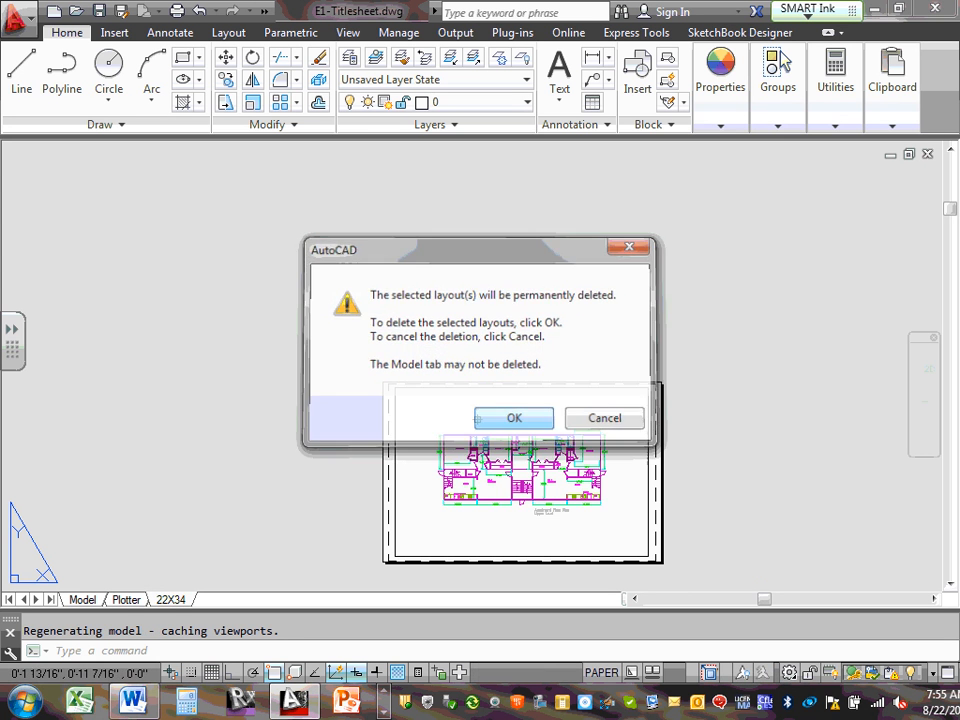
Delete the Plotter layout, then check Model and the remaining 22X34 layout
{"action": "left_click", "coordinate": [126, 600]}
{"action": "right_click", "coordinate": [126, 602]}
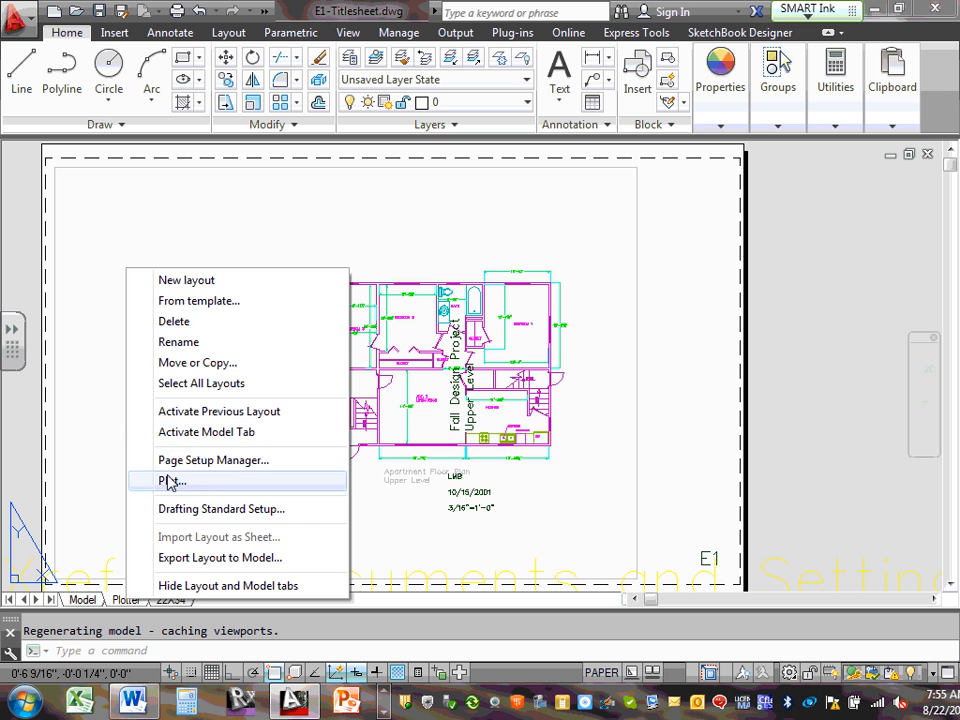
{"action": "left_click", "coordinate": [190, 322]}
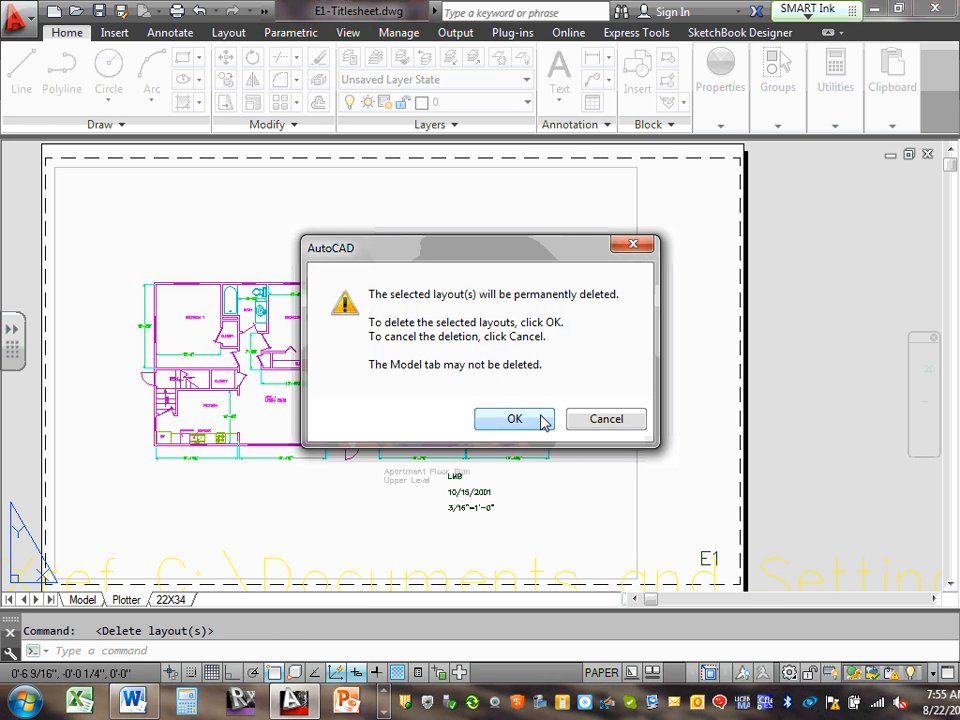
{"action": "left_click", "coordinate": [540, 420]}
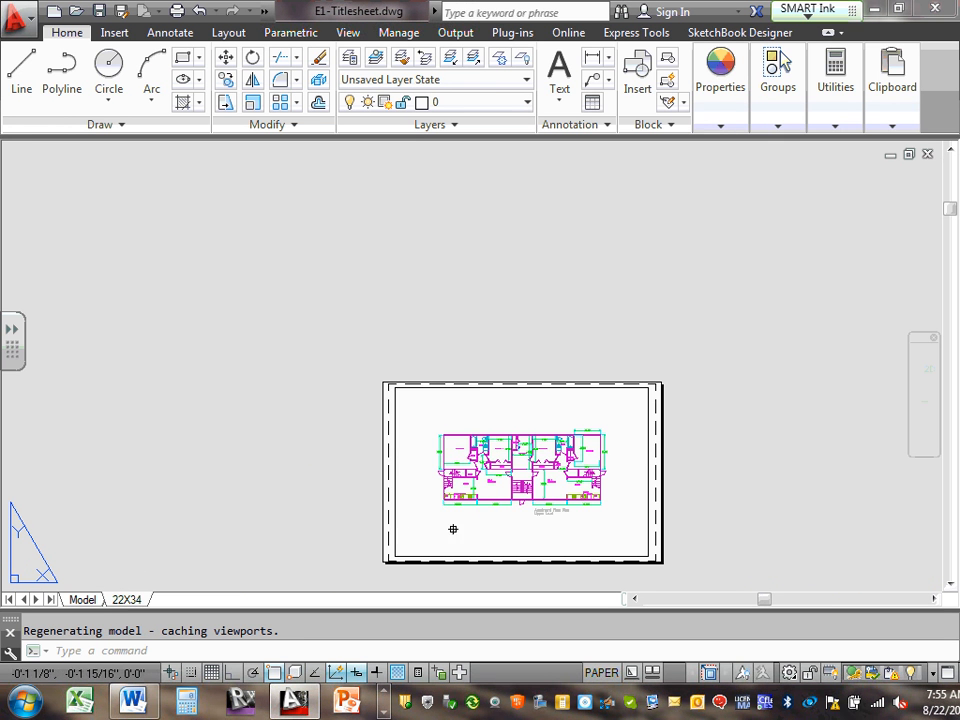
{"action": "scroll", "coordinate": [476, 514], "scroll_direction": "up", "scroll_amount": 6}
{"action": "scroll", "coordinate": [336, 441], "scroll_direction": "down", "scroll_amount": 4}
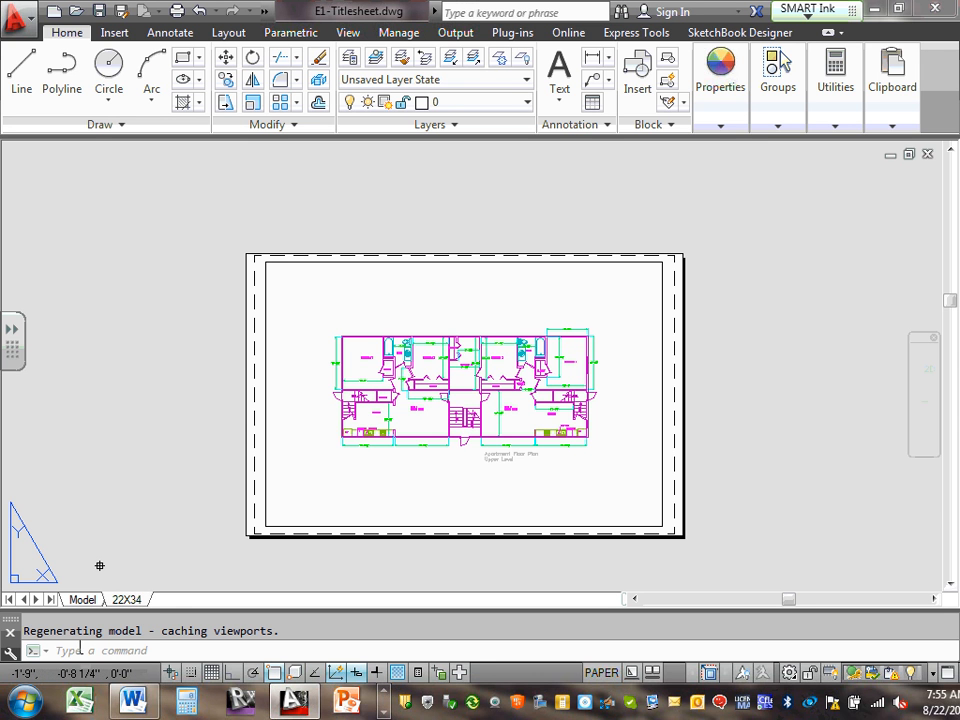
{"action": "left_click", "coordinate": [82, 599]}
{"action": "left_click", "coordinate": [127, 599]}
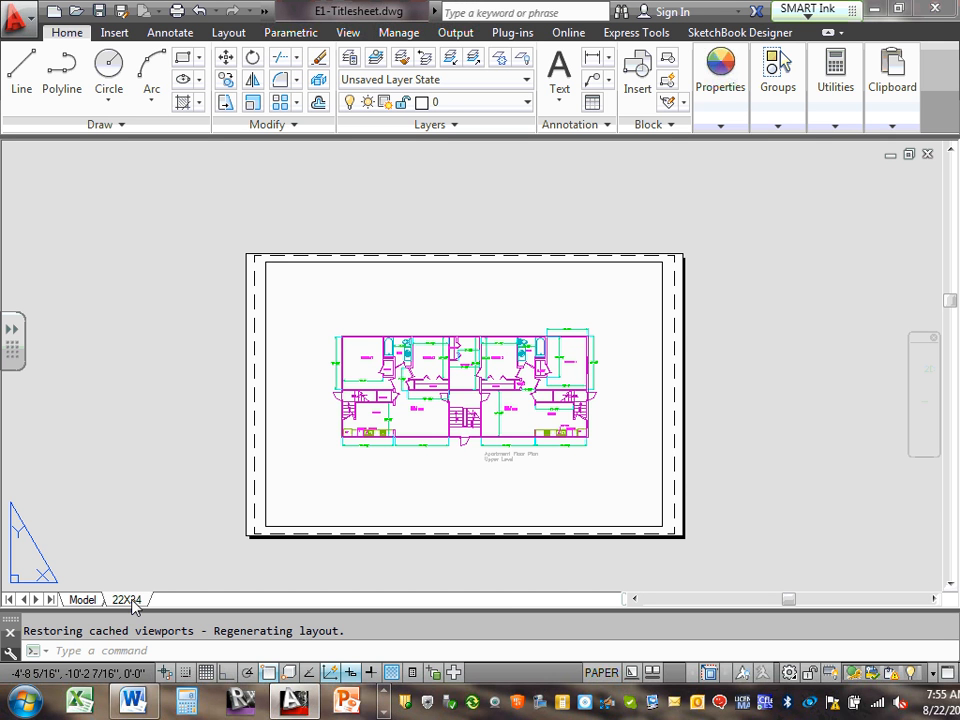
Rename the 22X34 layout to 'E1'
{"action": "right_click", "coordinate": [134, 603]}
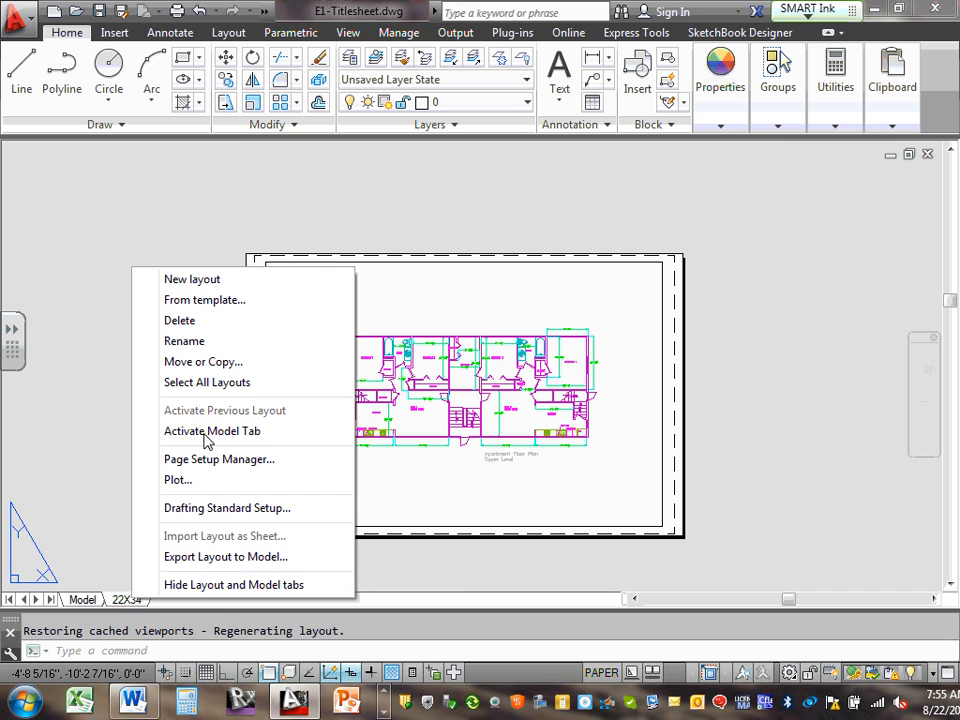
{"action": "left_click", "coordinate": [204, 342]}
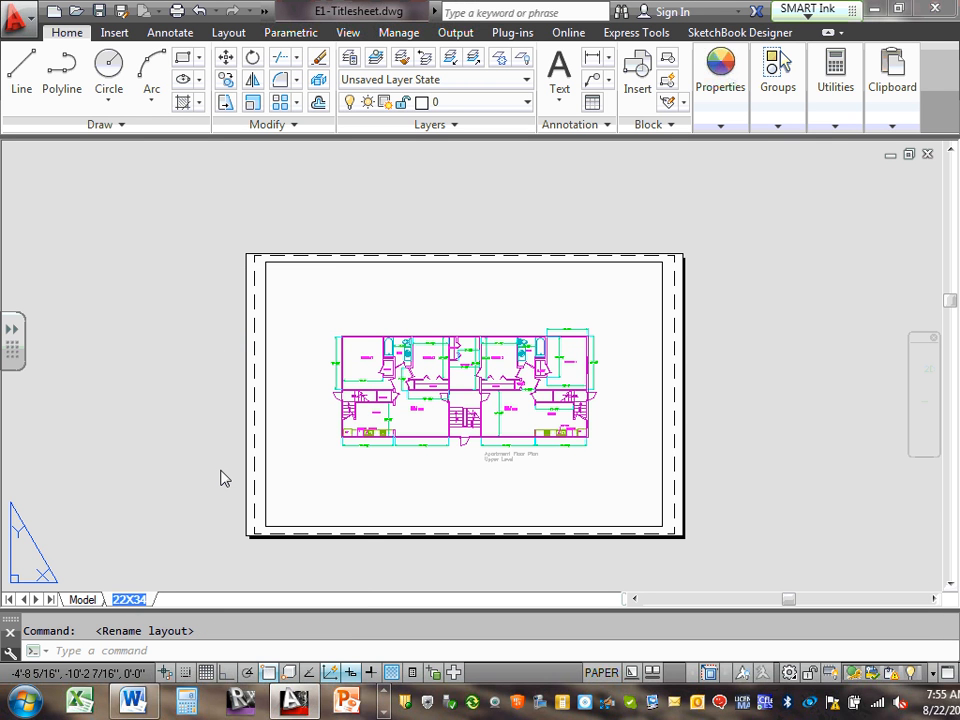
{"action": "type", "text": "E1"}
{"action": "key", "text": "Return"}
{"action": "mouse_move", "coordinate": [91, 603]}
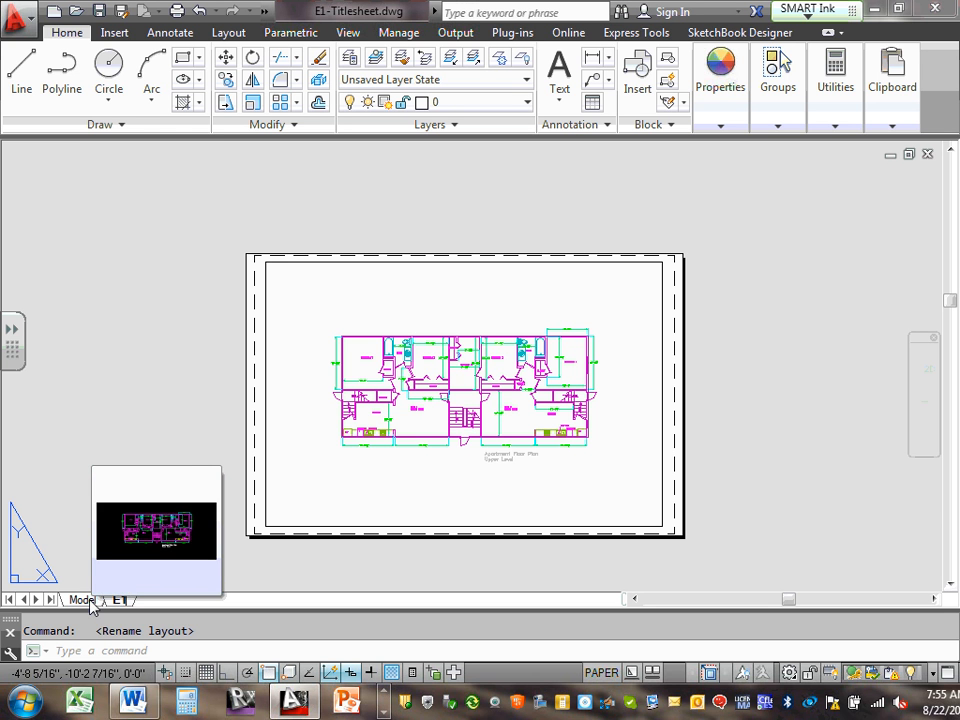
{"action": "left_click", "coordinate": [80, 601]}
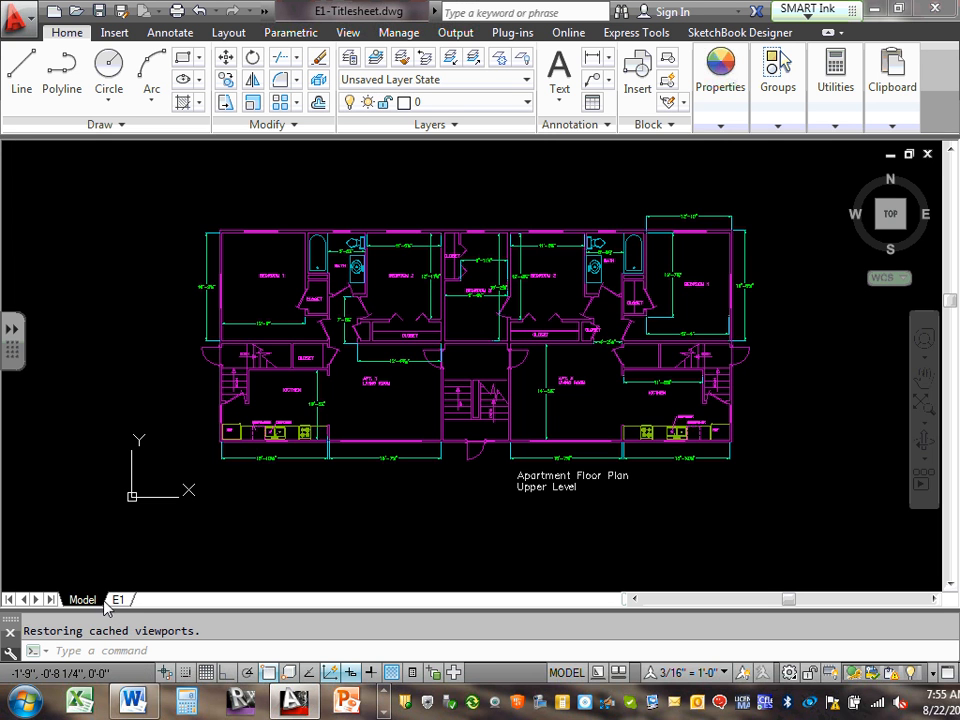
{"action": "left_click", "coordinate": [120, 601]}
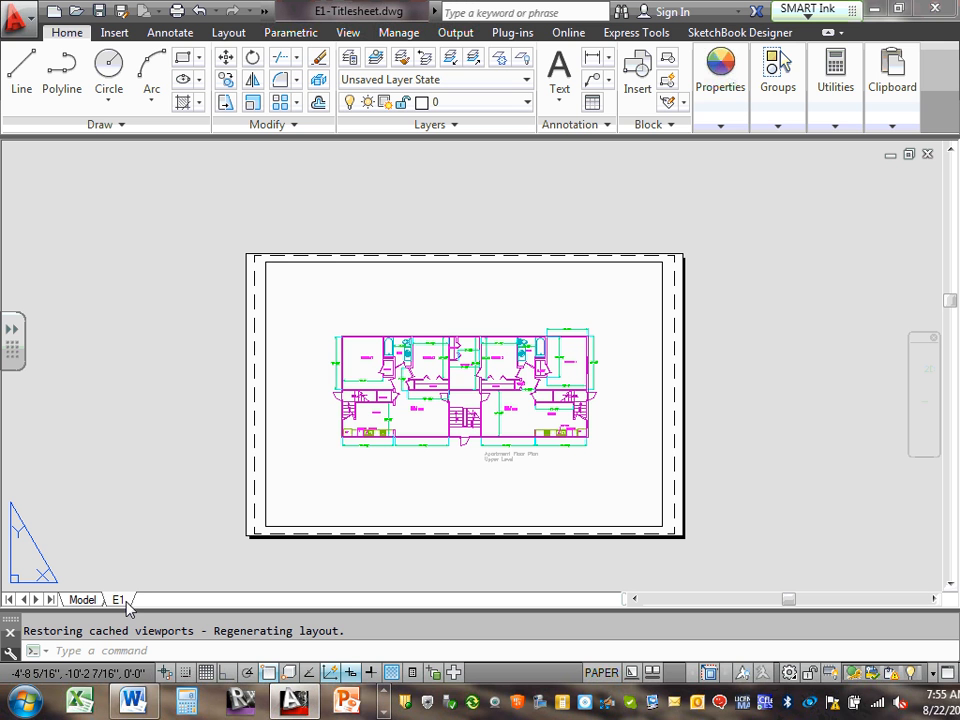
Extend the layout name from 'E1' to 'E1-Titlesheet'
{"action": "right_click", "coordinate": [124, 601]}
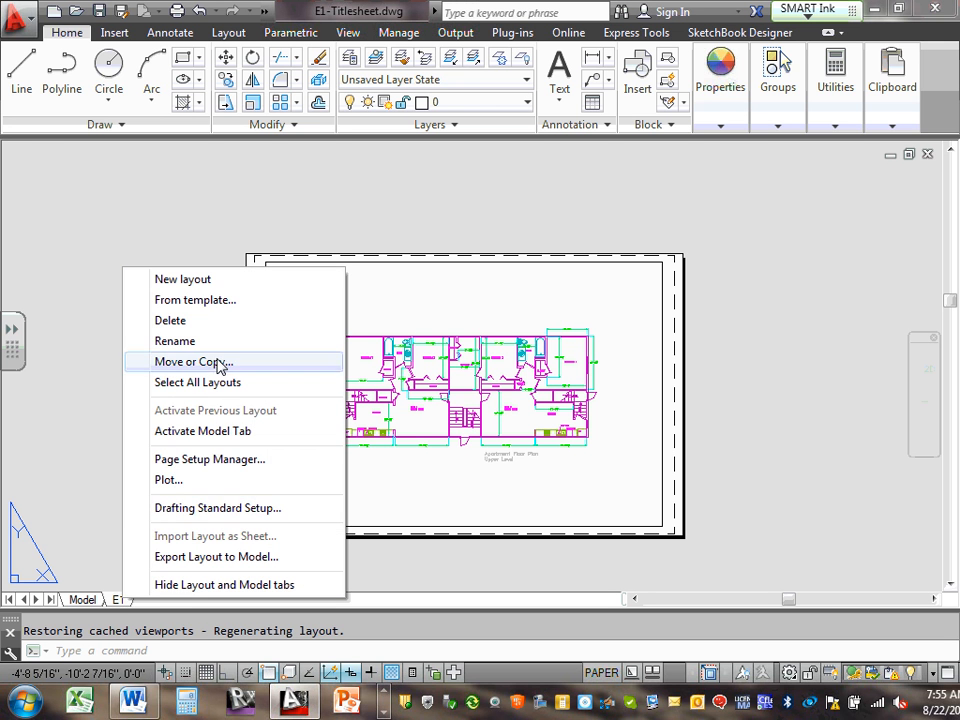
{"action": "left_click", "coordinate": [203, 342]}
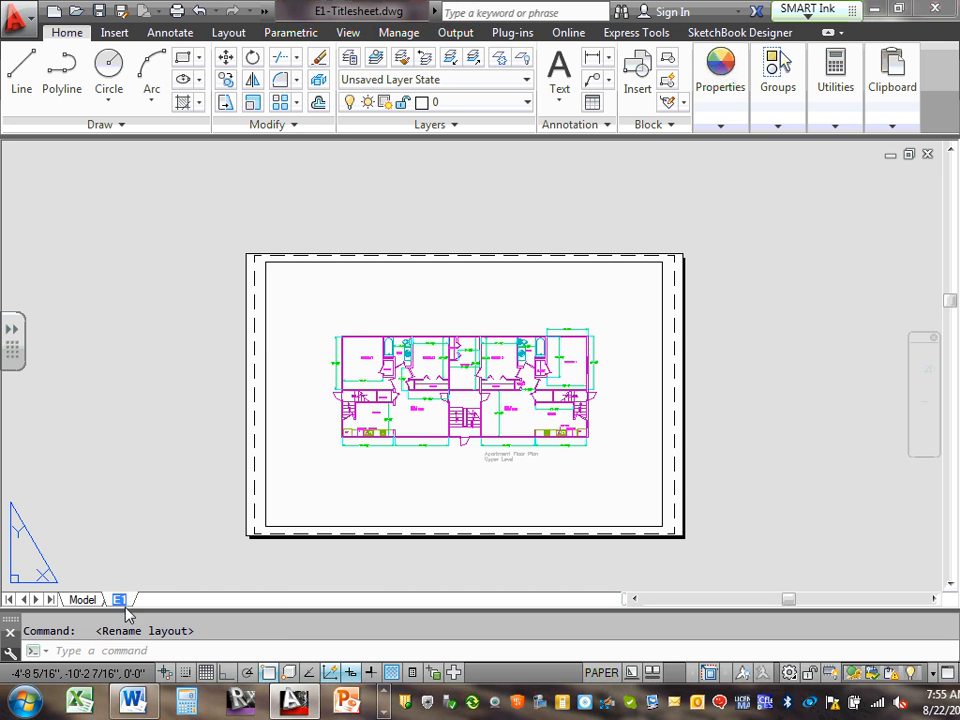
{"action": "left_click", "coordinate": [131, 603]}
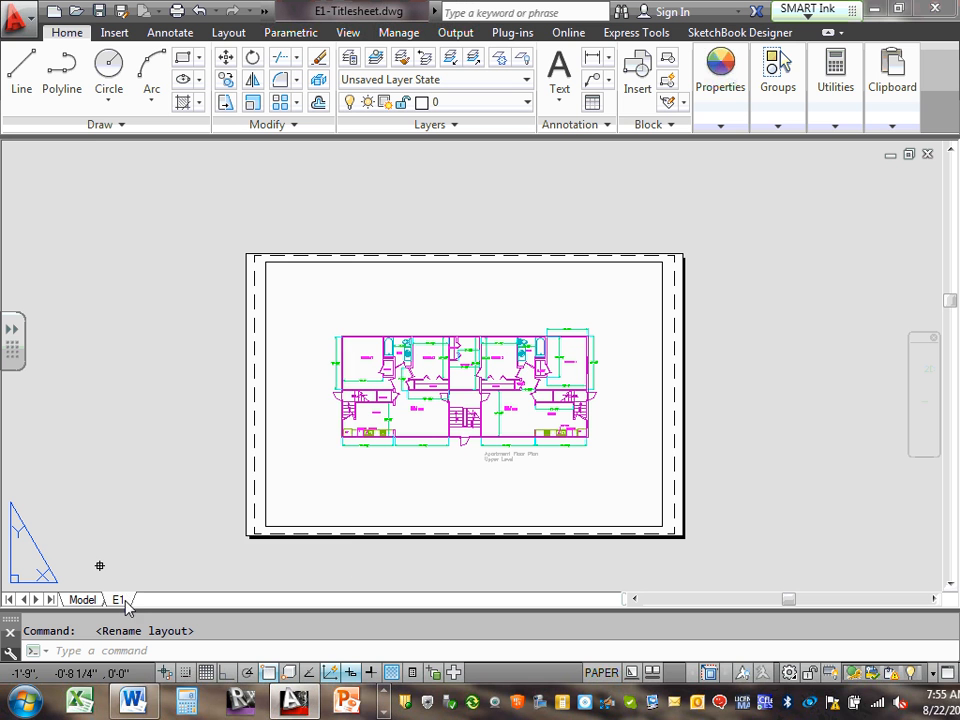
{"action": "right_click", "coordinate": [126, 603]}
{"action": "left_click", "coordinate": [150, 343]}
{"action": "key", "text": "Return"}
{"action": "type", "text": "-Title"}
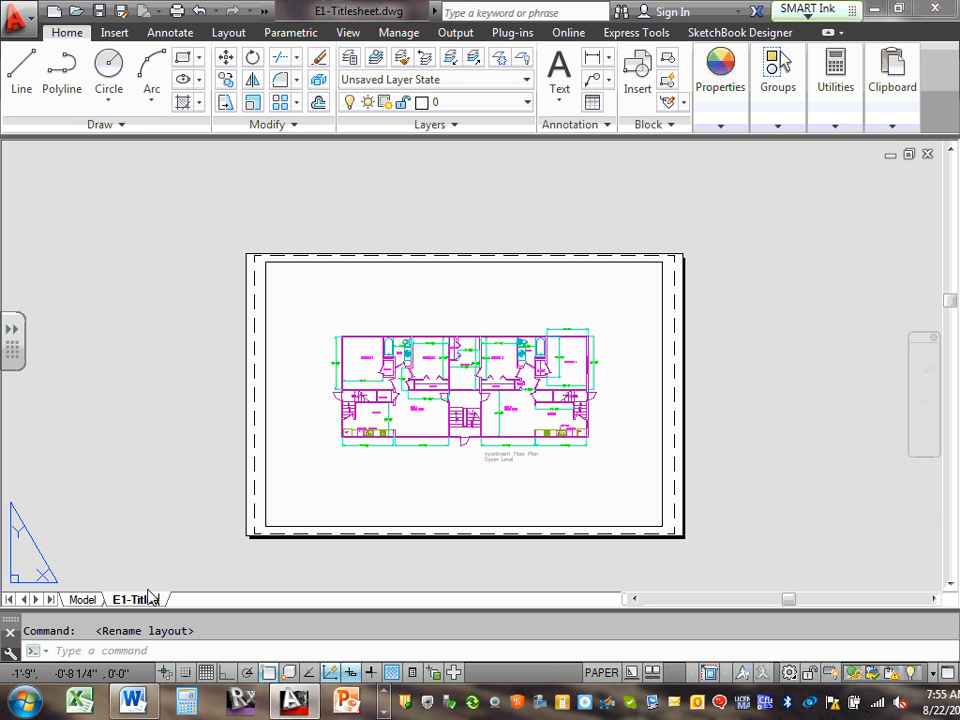
{"action": "type", "text": "sheet"}
{"action": "left_click", "coordinate": [86, 602]}
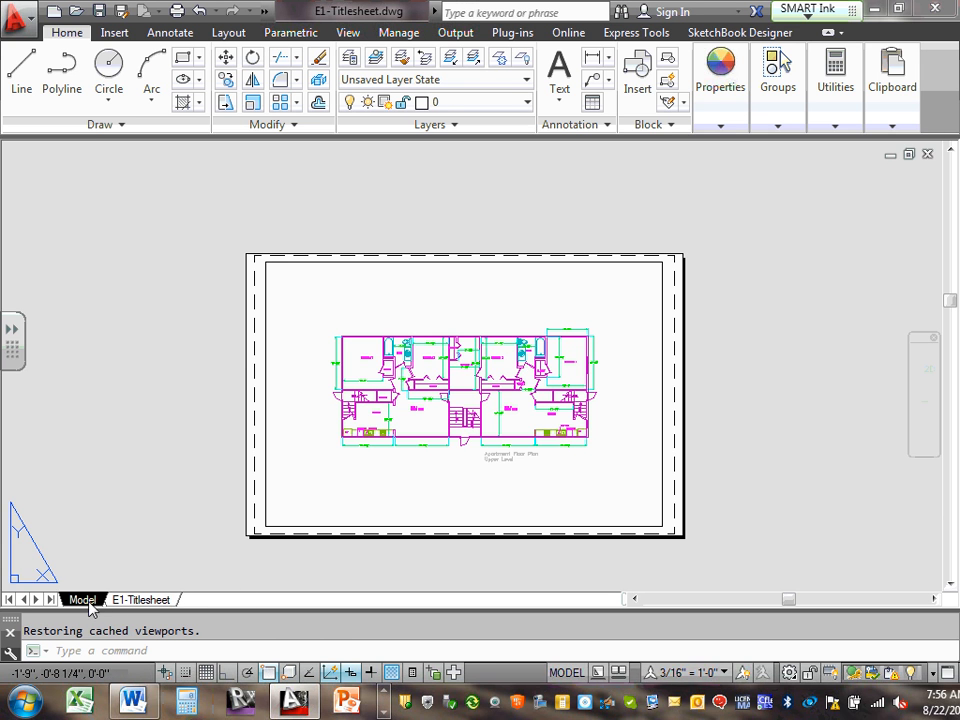
{"action": "left_click", "coordinate": [140, 600]}
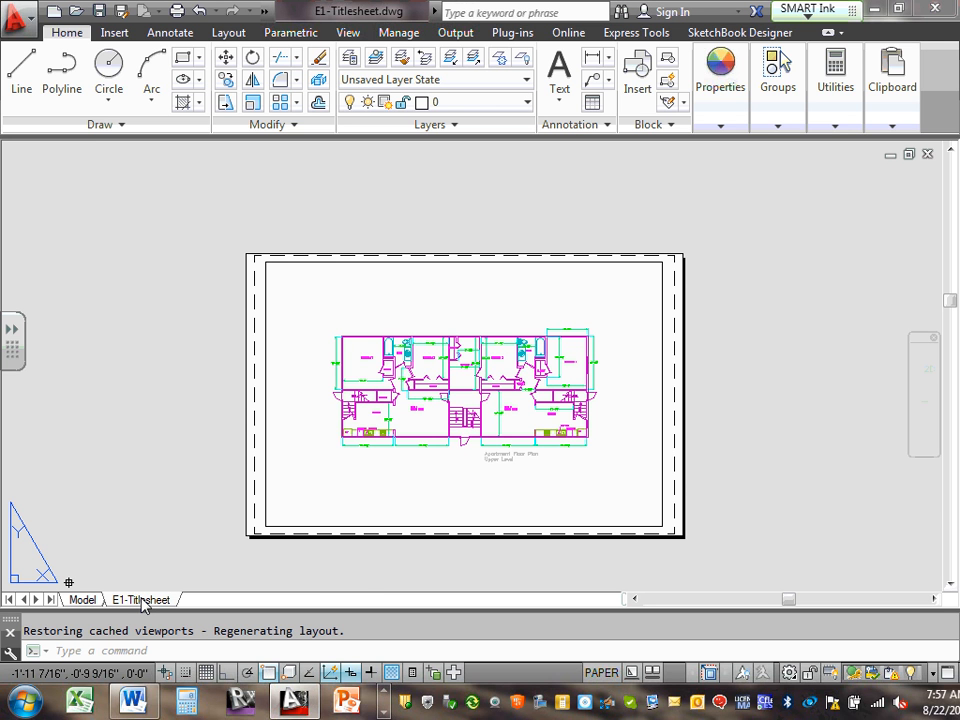
Bring up the context menu of the E1-Titlesheet layout tab
{"action": "right_click", "coordinate": [143, 602]}
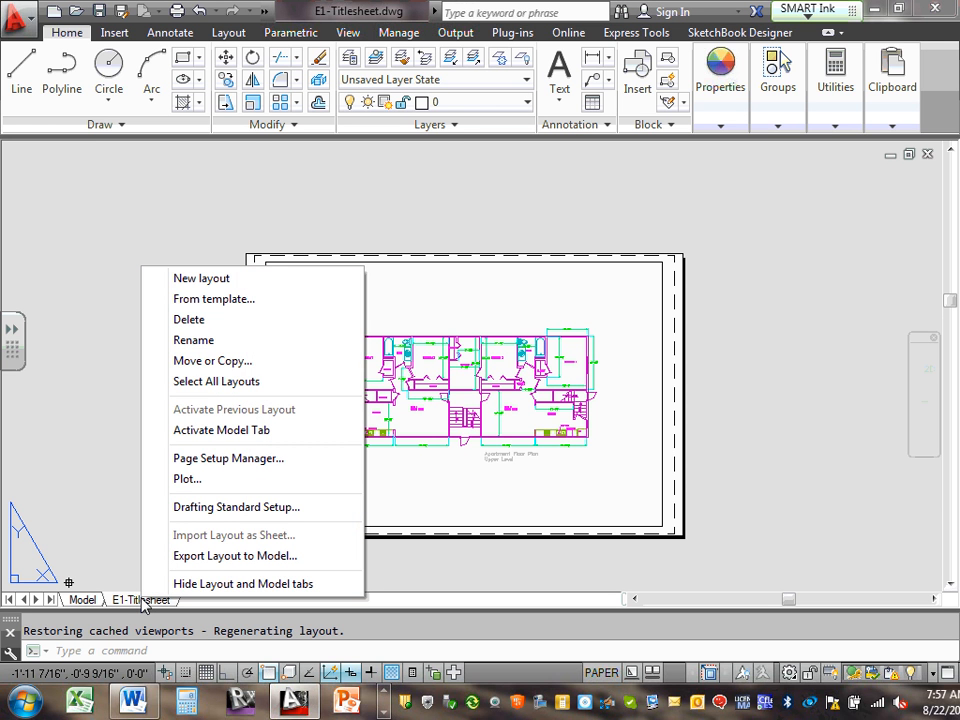
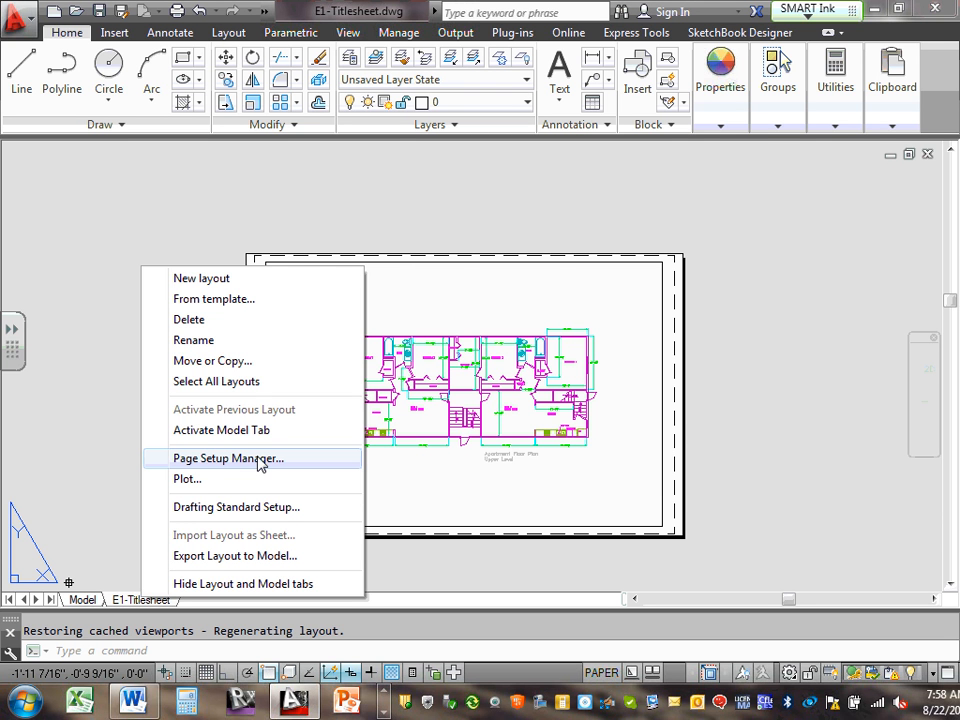
Open the Page Setup Manager for E1-Titlesheet and select the 22X34 page setup
{"action": "left_click", "coordinate": [259, 460]}
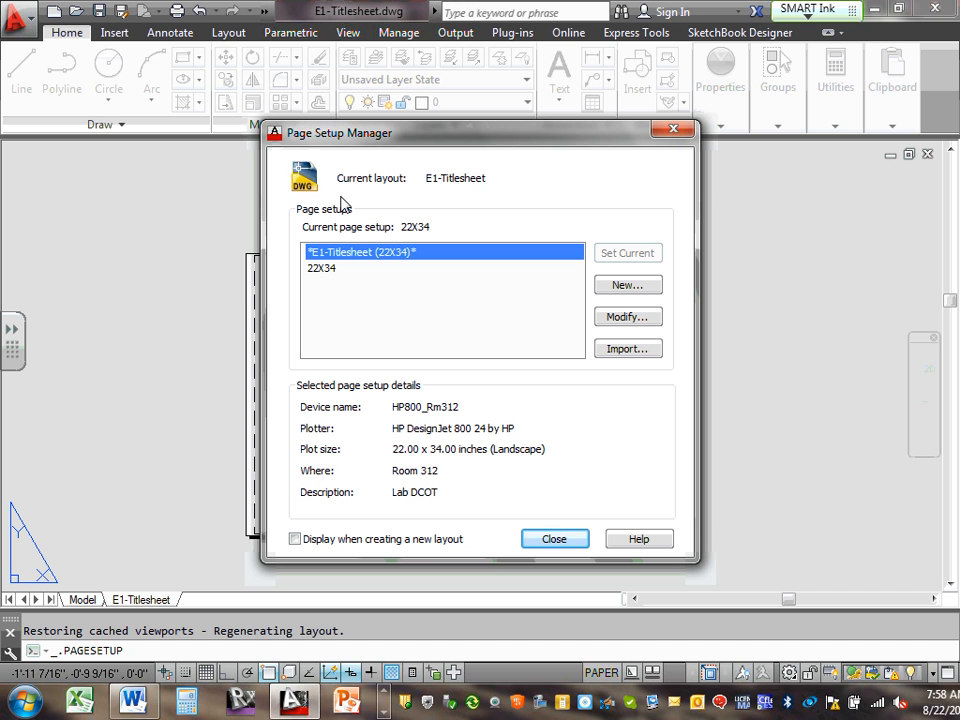
{"action": "left_click", "coordinate": [325, 269]}
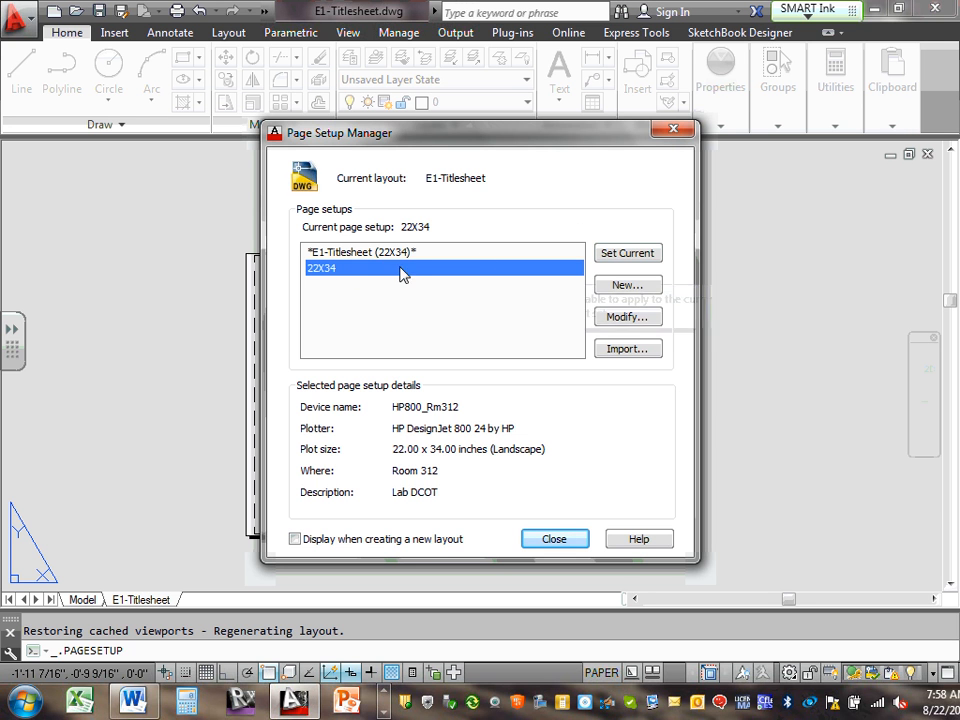
{"action": "left_click", "coordinate": [343, 256]}
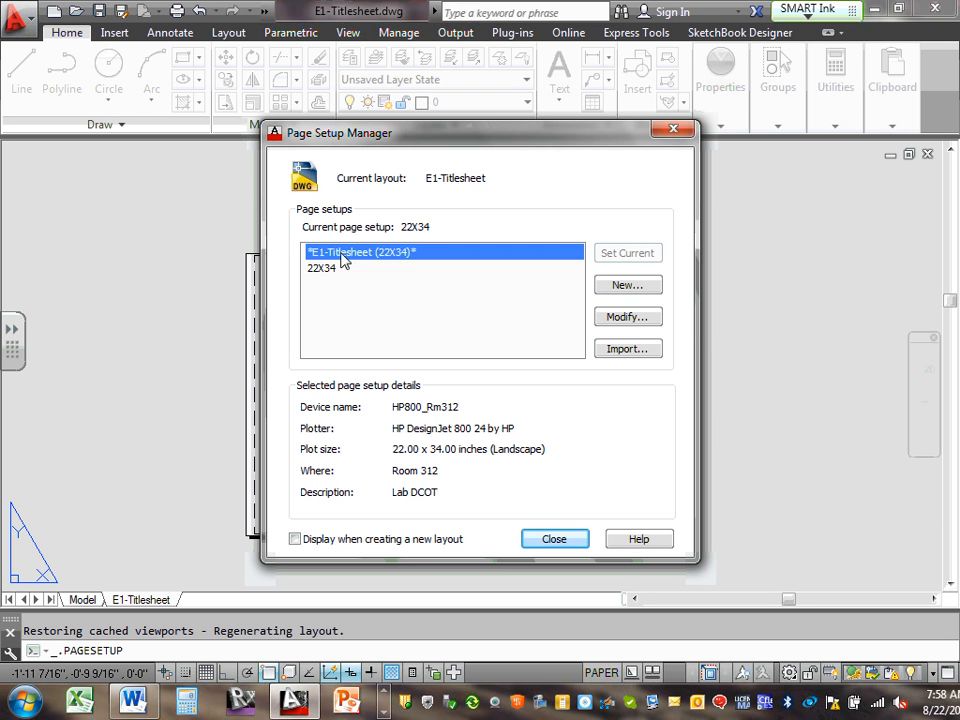
{"action": "left_click", "coordinate": [328, 270]}
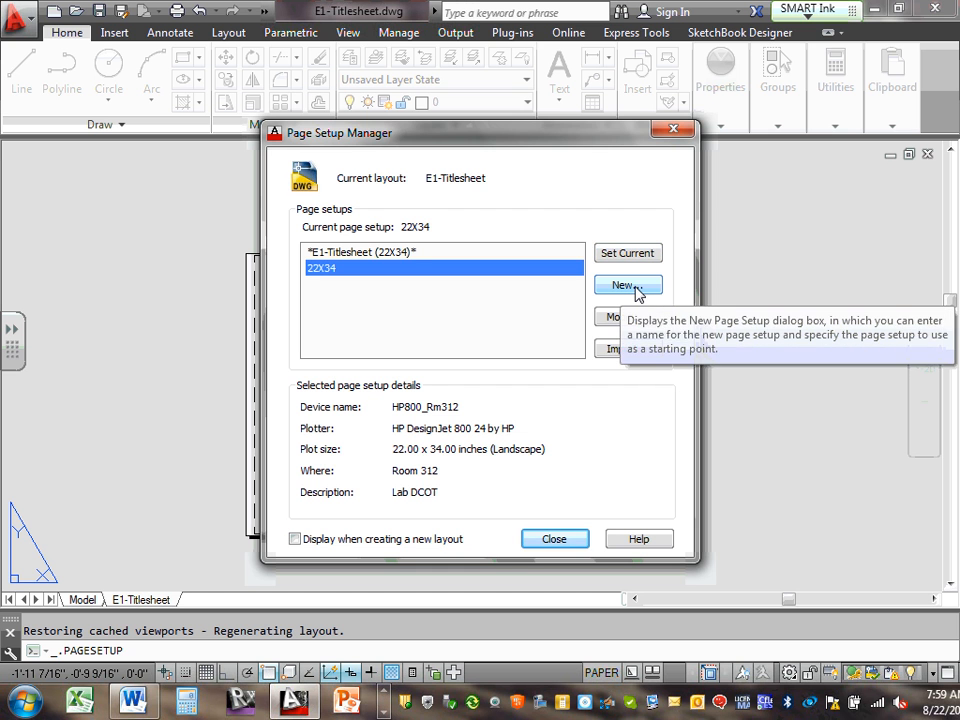
Start a new page setup named '22X34 (CSK)'
{"action": "left_click", "coordinate": [636, 289]}
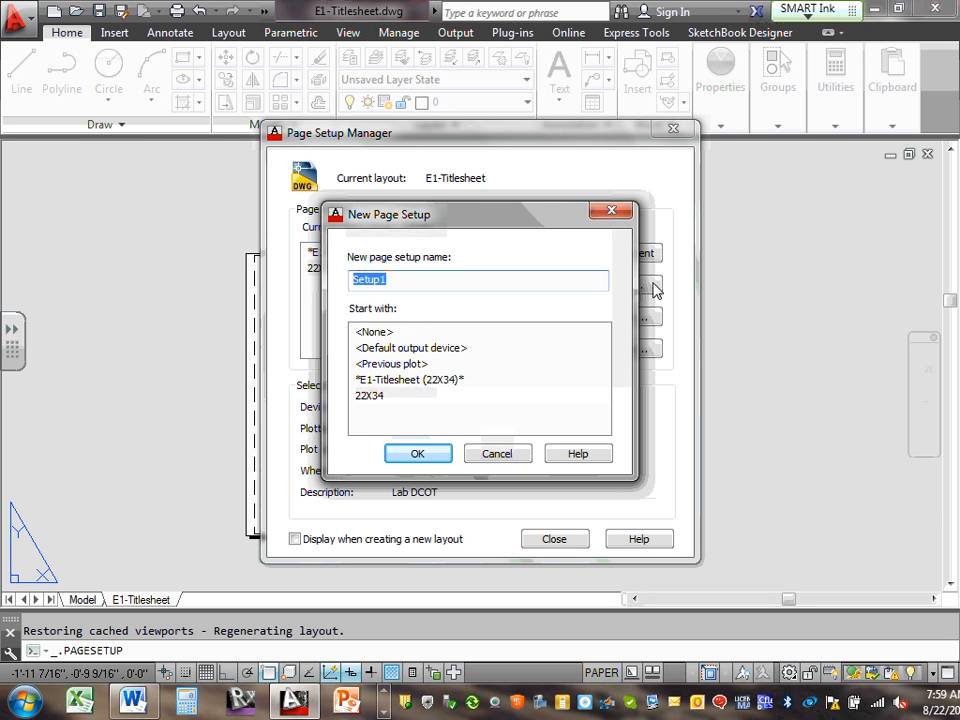
{"action": "type", "text": "22X"}
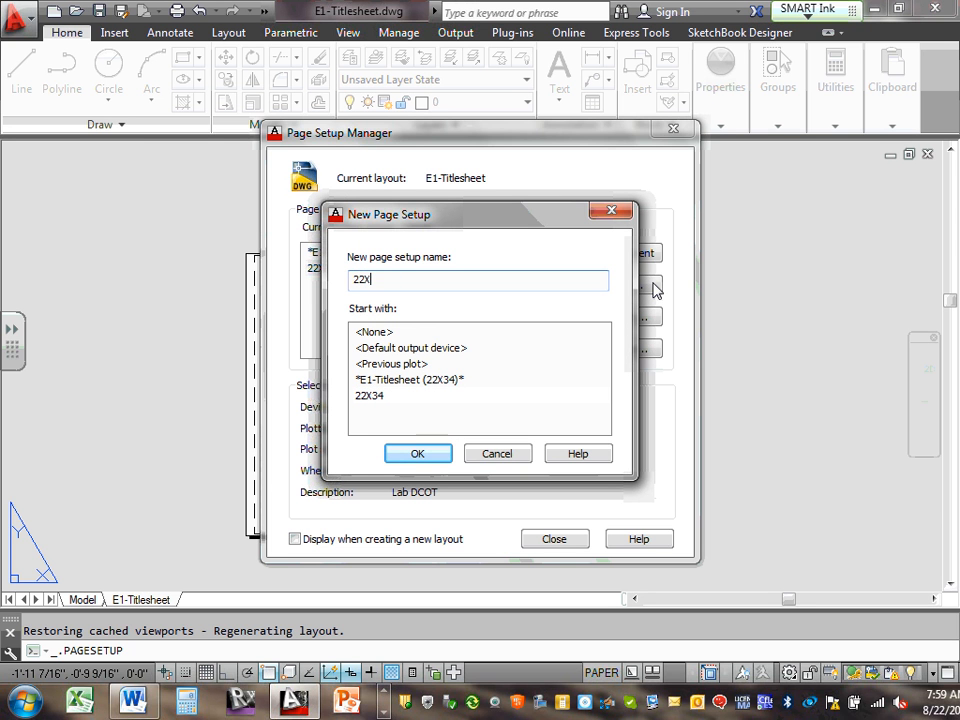
{"action": "type", "text": "34 (CSK"}
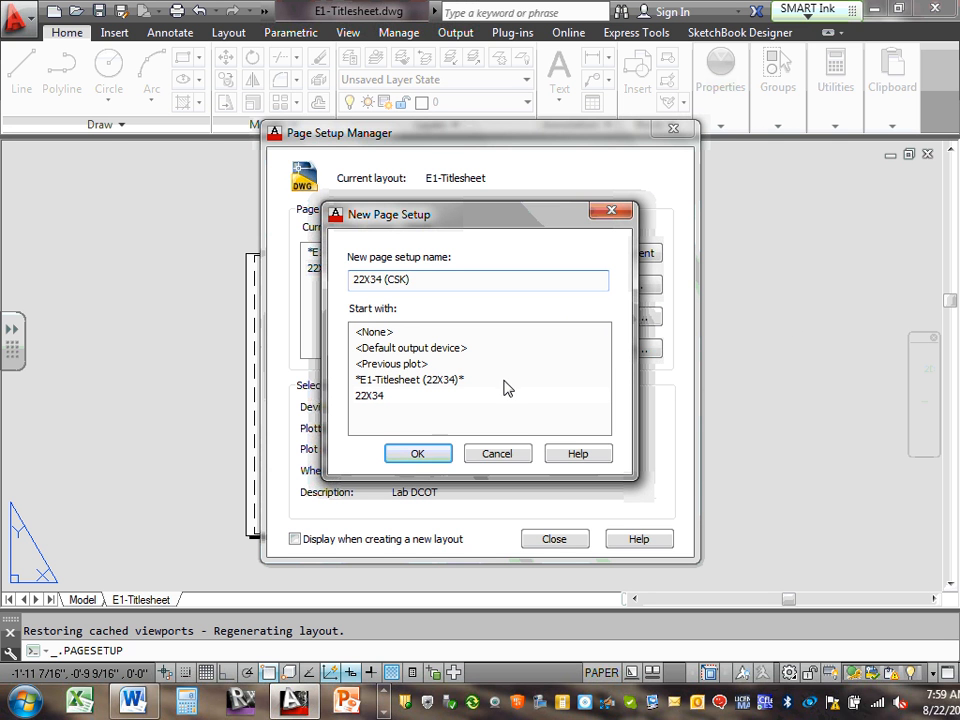
Create the 22X34 (CSK) setup and assign it the \\print\DCT-PTR-HP800-RED10-1 plotter
{"action": "left_click", "coordinate": [427, 456]}
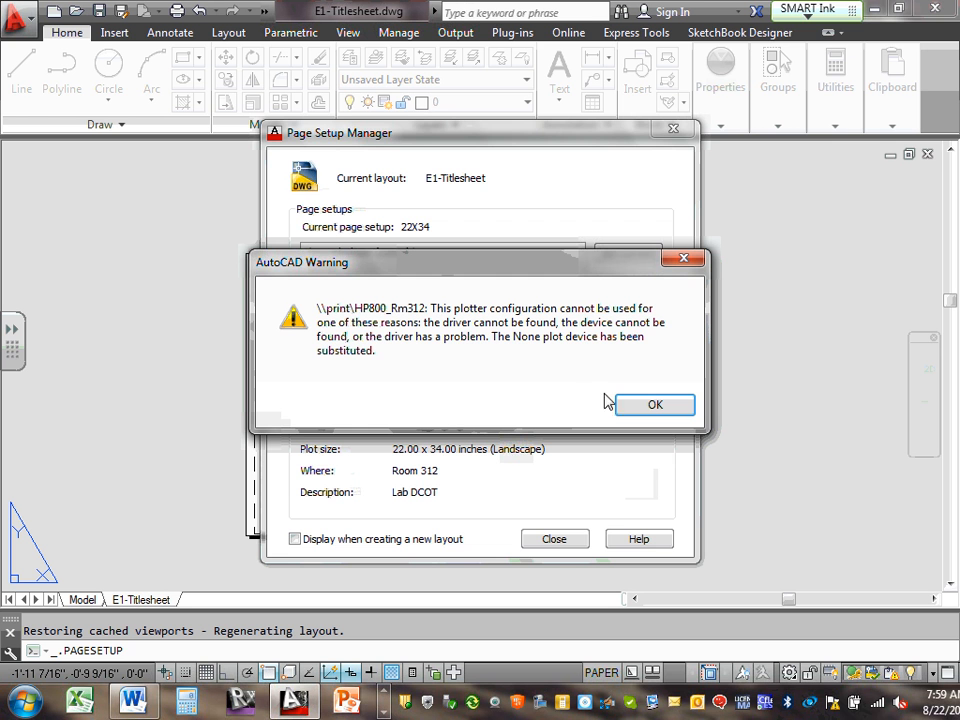
{"action": "left_click", "coordinate": [656, 406]}
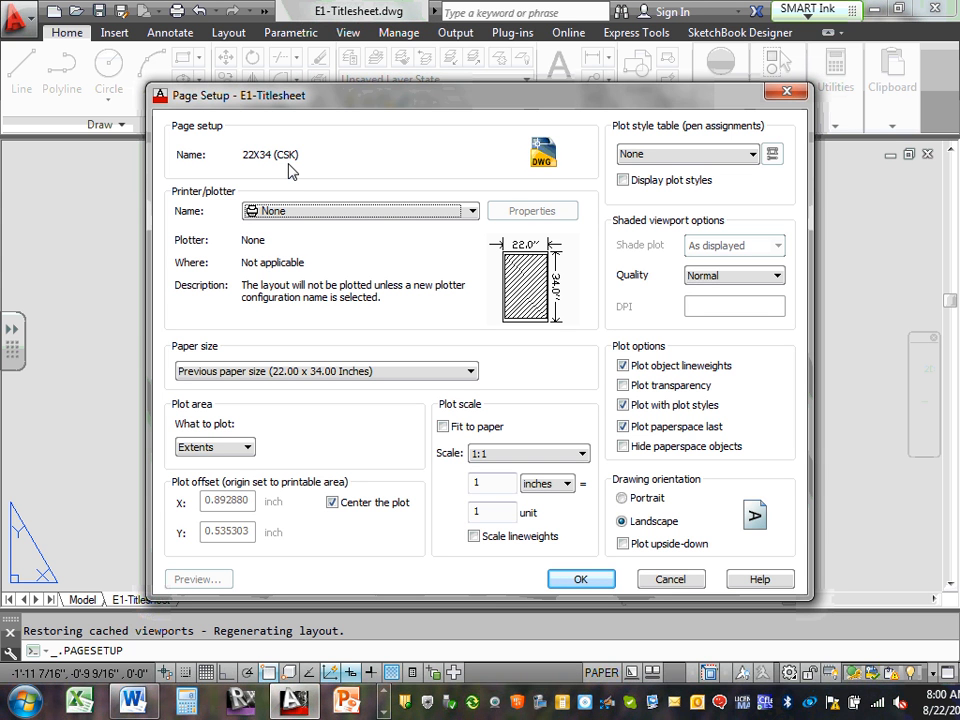
{"action": "left_click", "coordinate": [472, 212]}
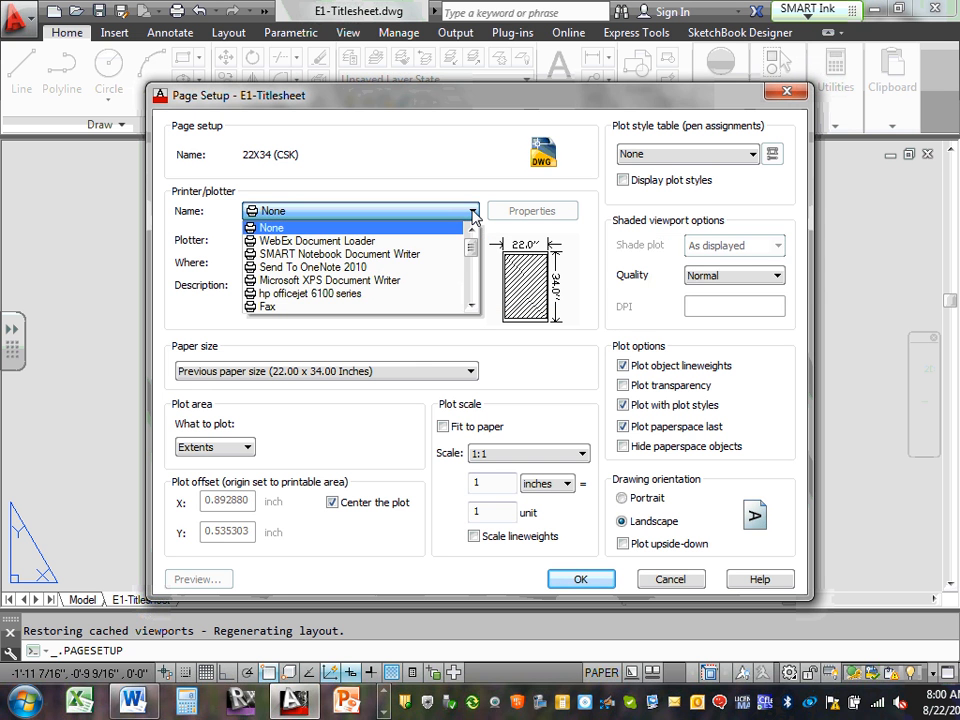
{"action": "left_click", "coordinate": [472, 212]}
{"action": "left_click", "coordinate": [472, 212]}
{"action": "left_click_drag", "start_coordinate": [472, 232], "coordinate": [472, 281]}
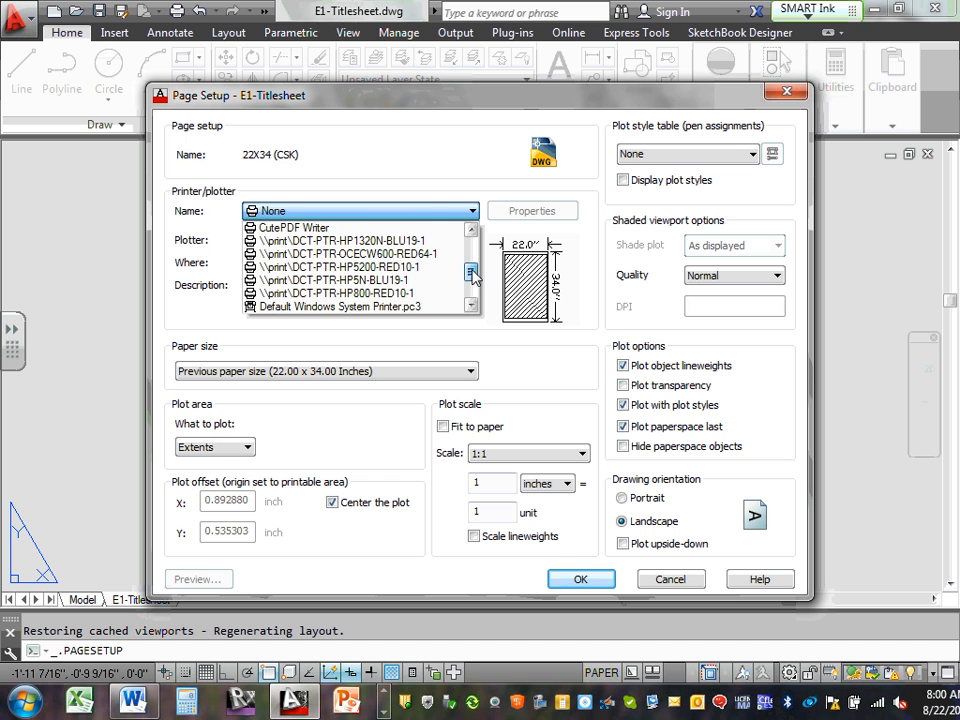
{"action": "left_click", "coordinate": [422, 295]}
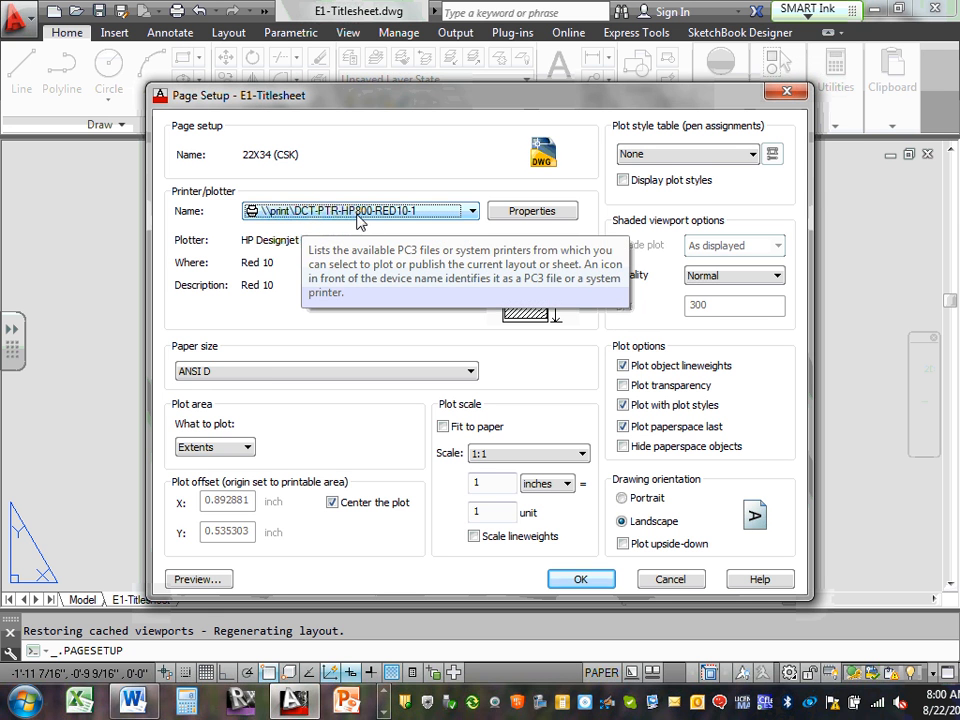
{"action": "left_click", "coordinate": [472, 372]}
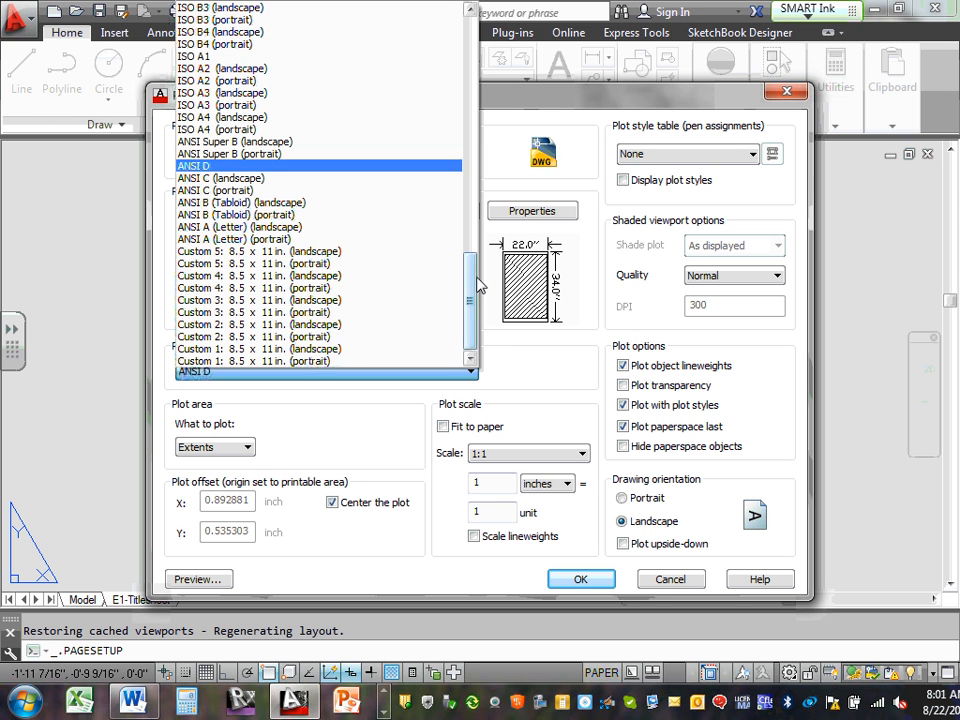
{"action": "left_click_drag", "start_coordinate": [472, 278], "coordinate": [468, 45]}
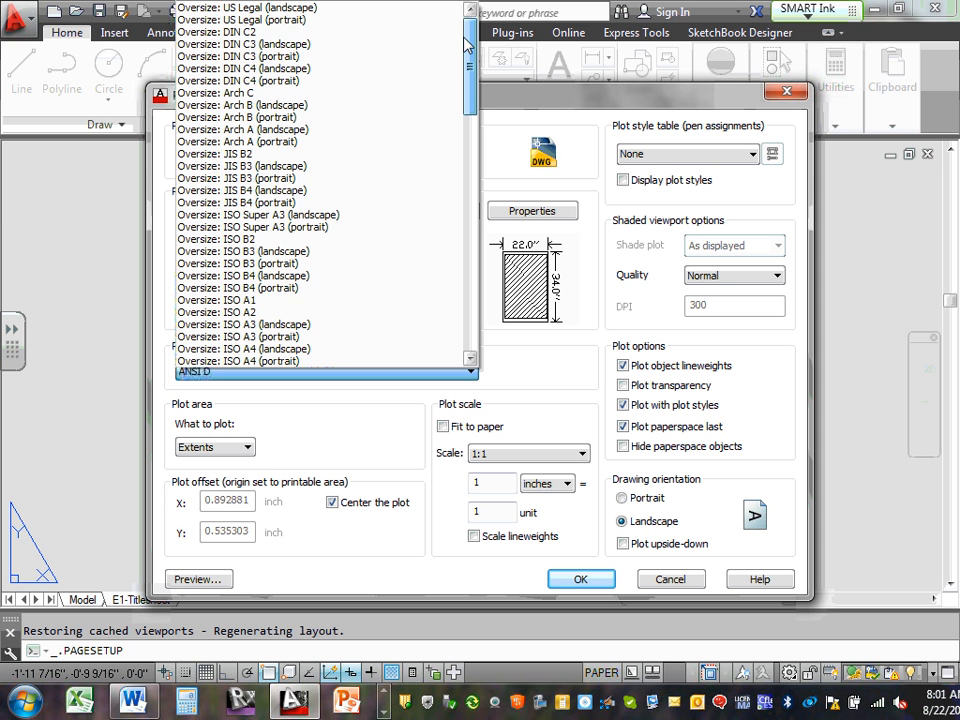
{"action": "left_click_drag", "start_coordinate": [468, 45], "coordinate": [438, 282]}
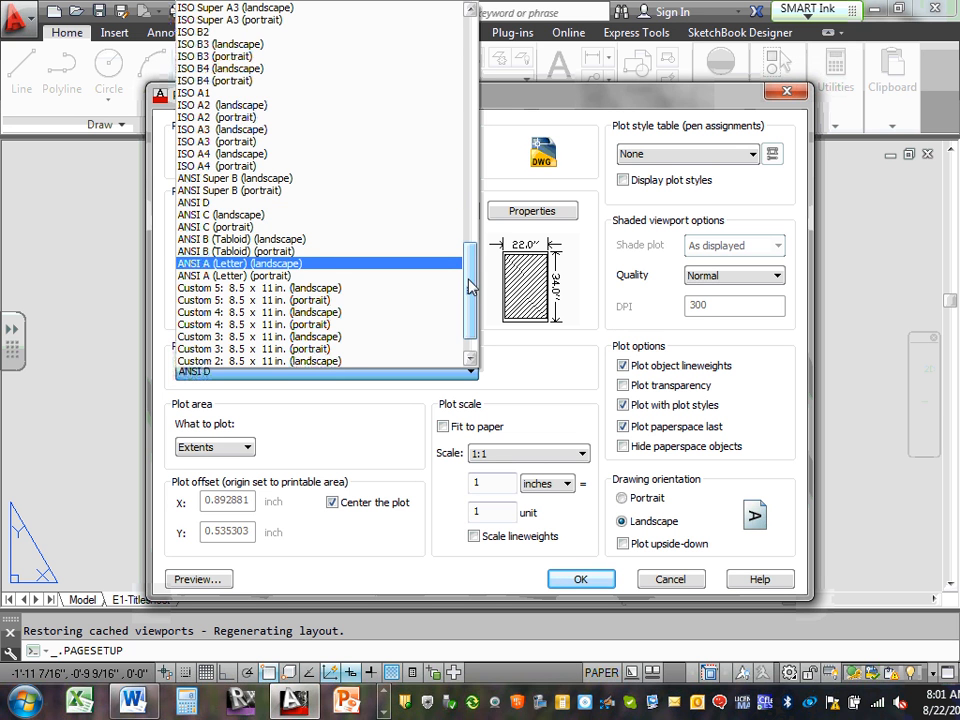
{"action": "scroll", "coordinate": [468, 287], "scroll_direction": "down", "scroll_amount": 1}
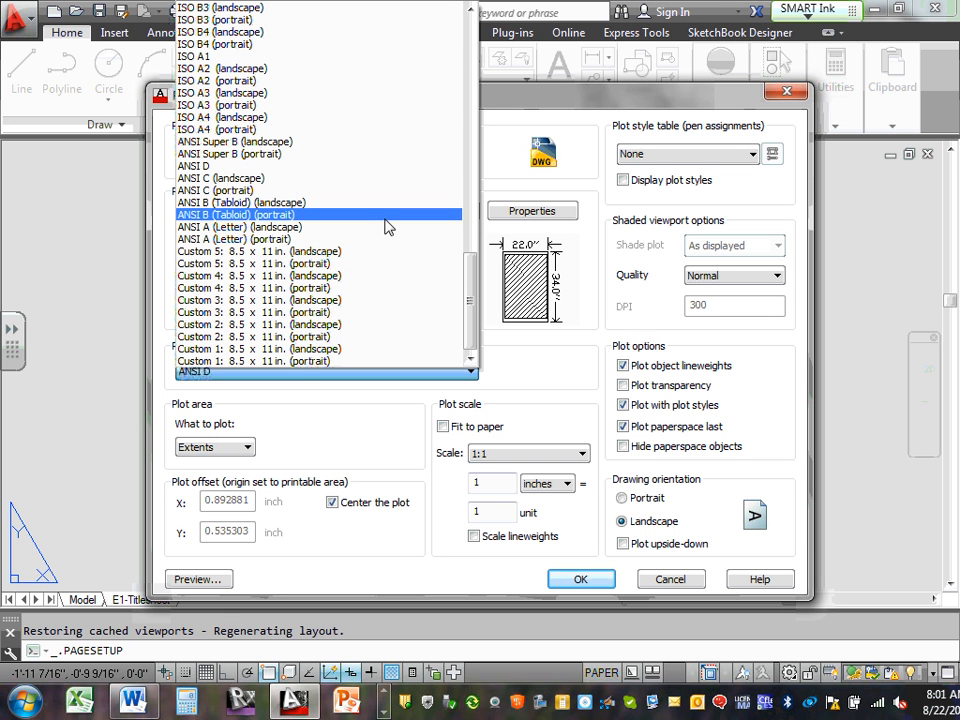
{"action": "left_click", "coordinate": [365, 166]}
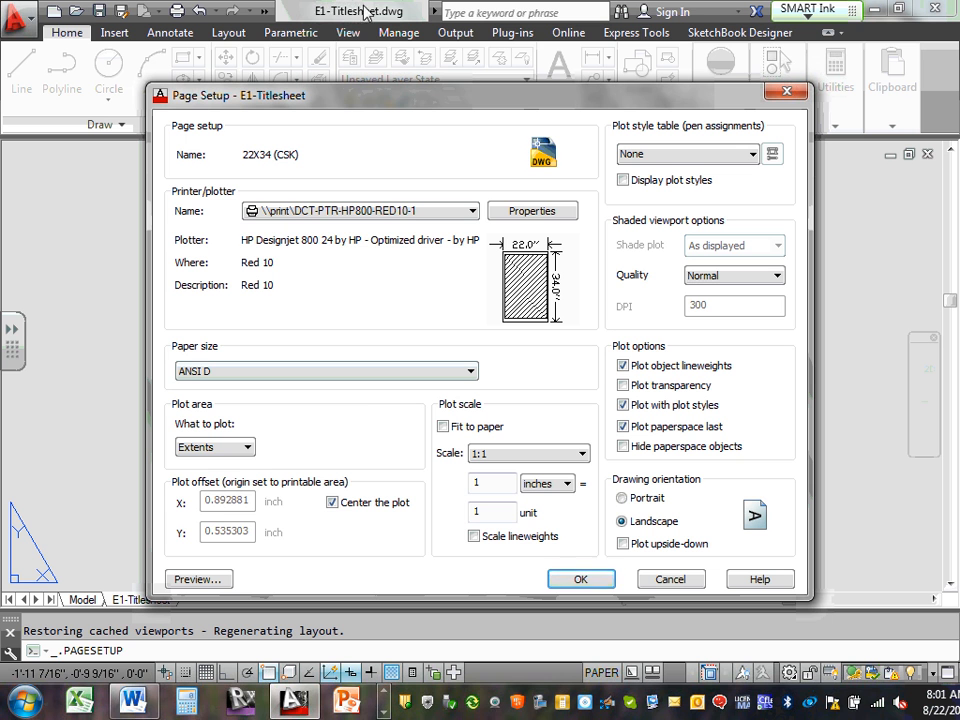
Set What to plot to Layout, with the plot offset at 0,0
{"action": "left_click", "coordinate": [249, 448]}
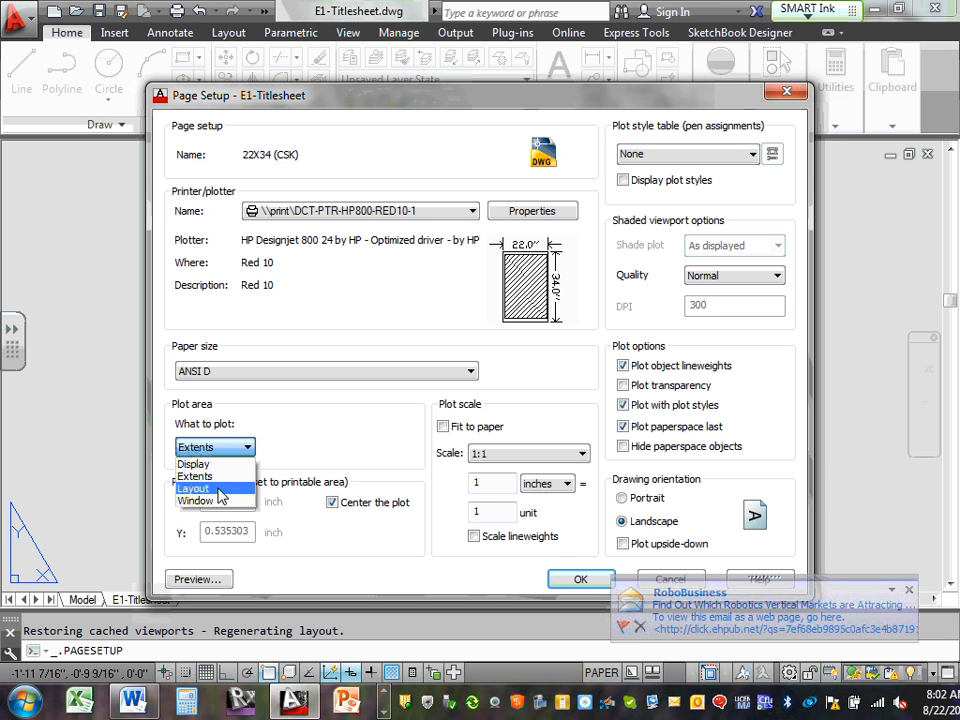
{"action": "left_click", "coordinate": [219, 490]}
{"action": "left_click", "coordinate": [249, 452]}
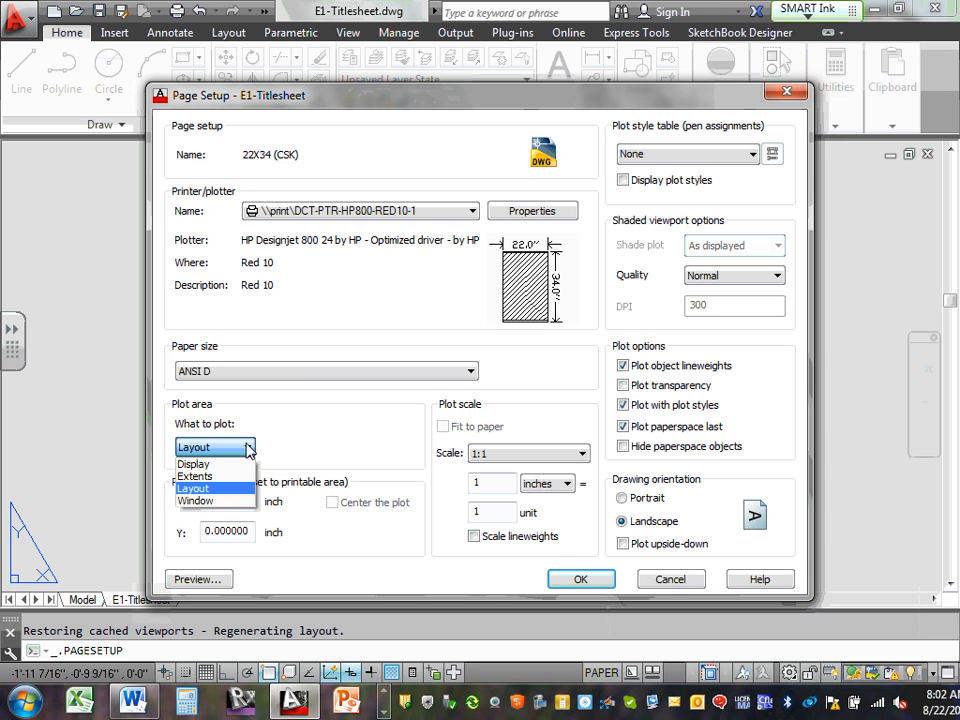
{"action": "left_click", "coordinate": [243, 489]}
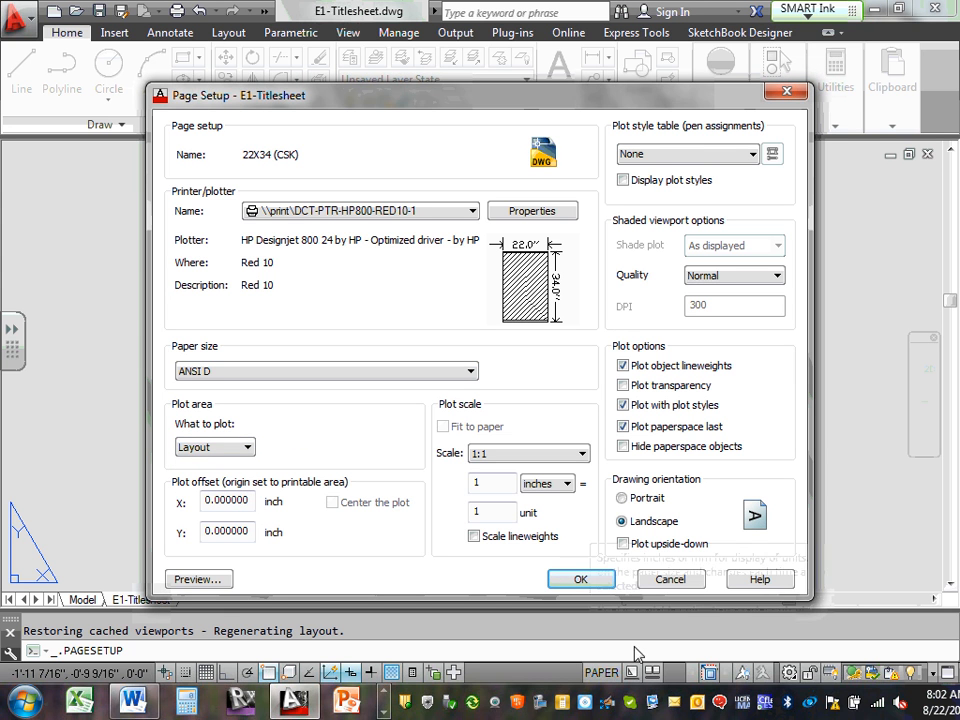
{"action": "left_click", "coordinate": [244, 450]}
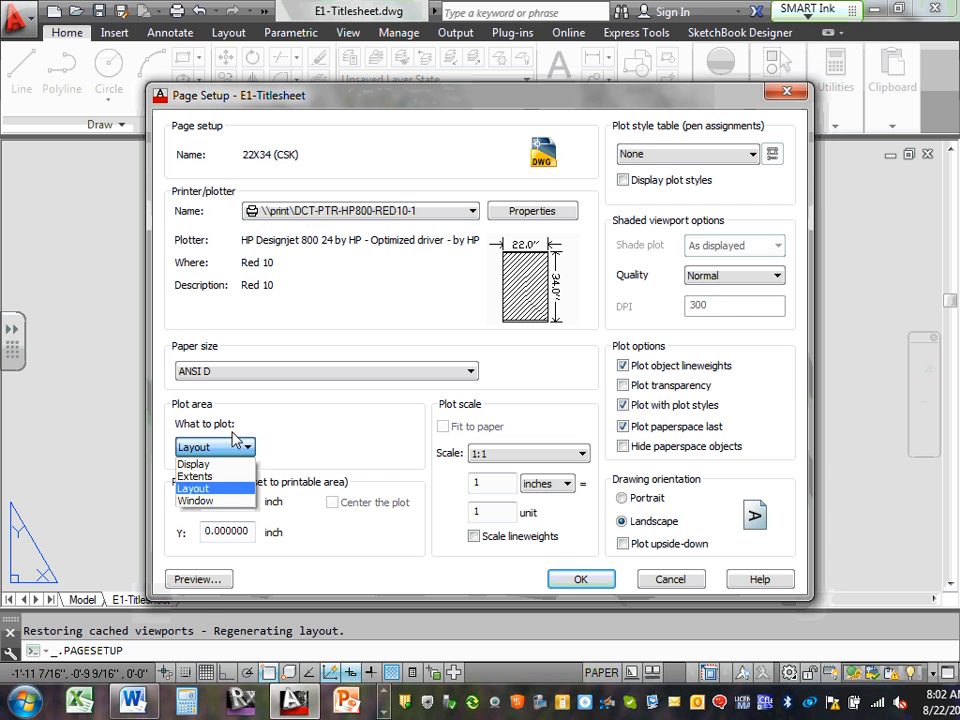
{"action": "left_click", "coordinate": [232, 442]}
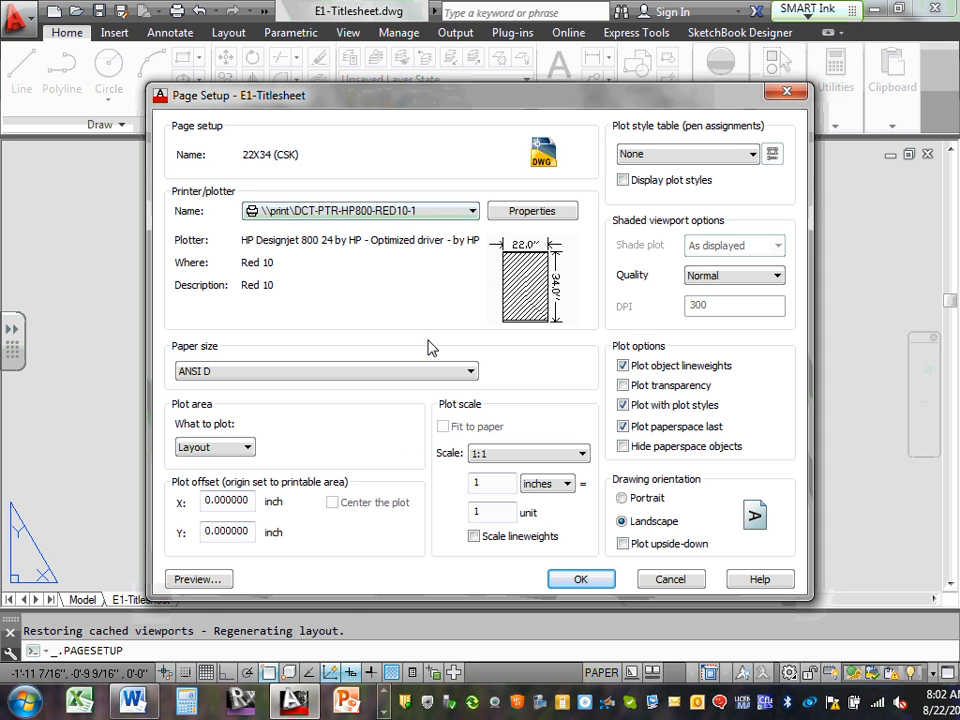
Use the taskbar to bring up and hide the screen recorder controls
{"action": "left_click", "coordinate": [383, 712]}
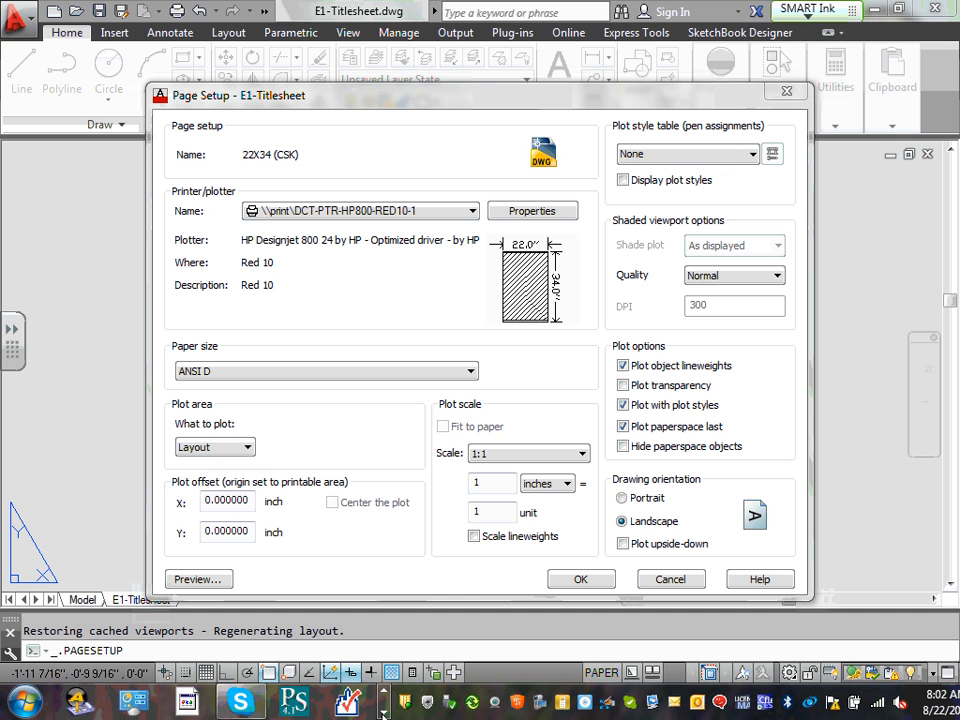
{"action": "left_click", "coordinate": [383, 712]}
{"action": "left_click", "coordinate": [383, 712]}
{"action": "left_click", "coordinate": [329, 696]}
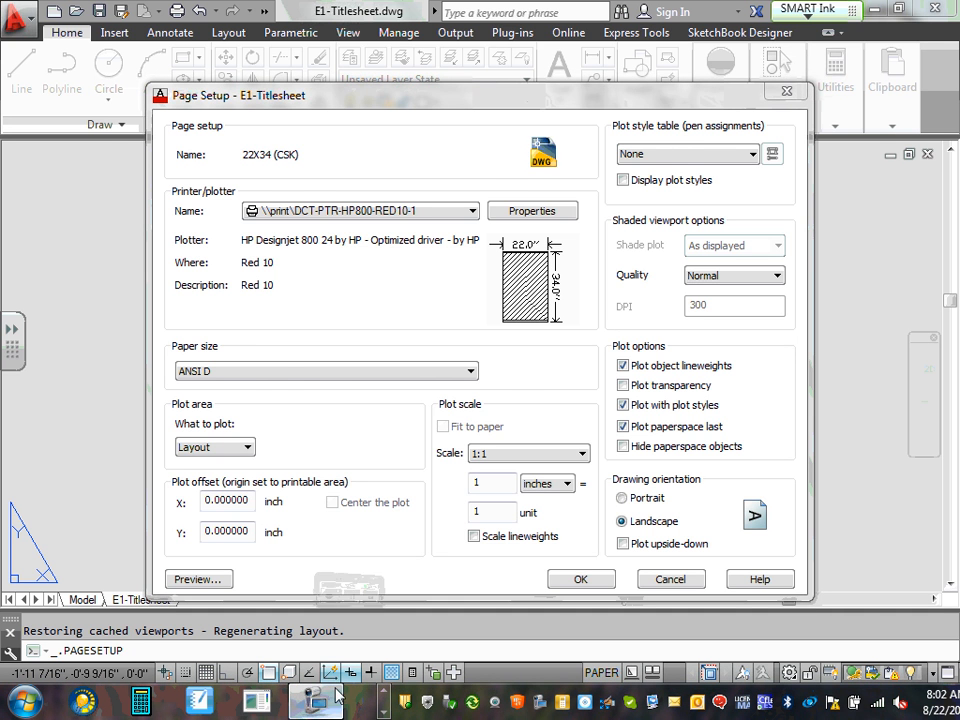
{"action": "left_click", "coordinate": [489, 228]}
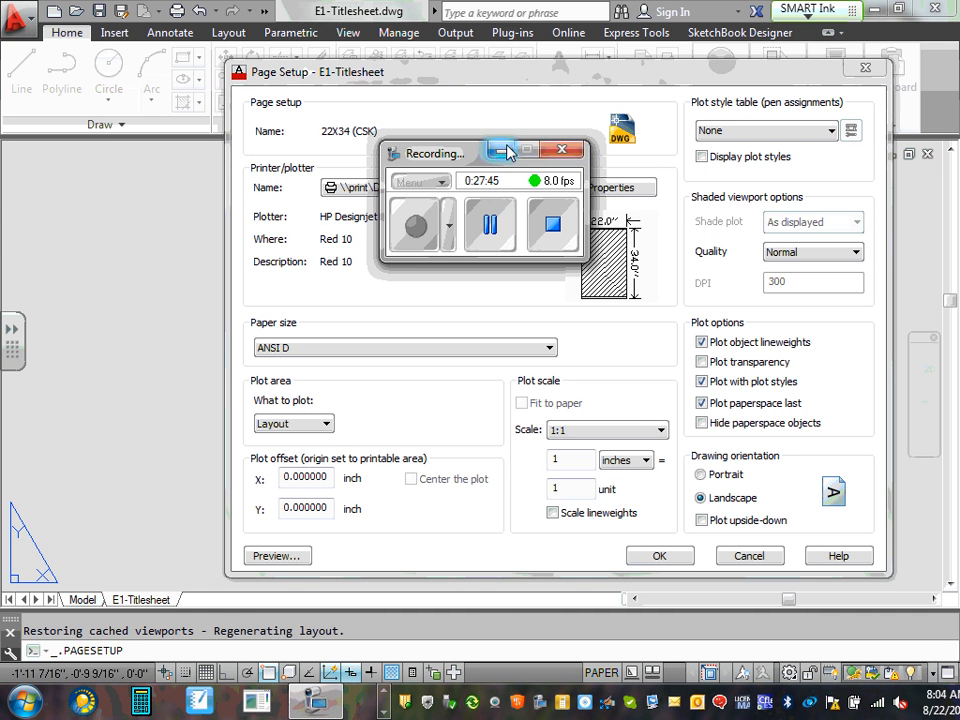
{"action": "left_click", "coordinate": [501, 150]}
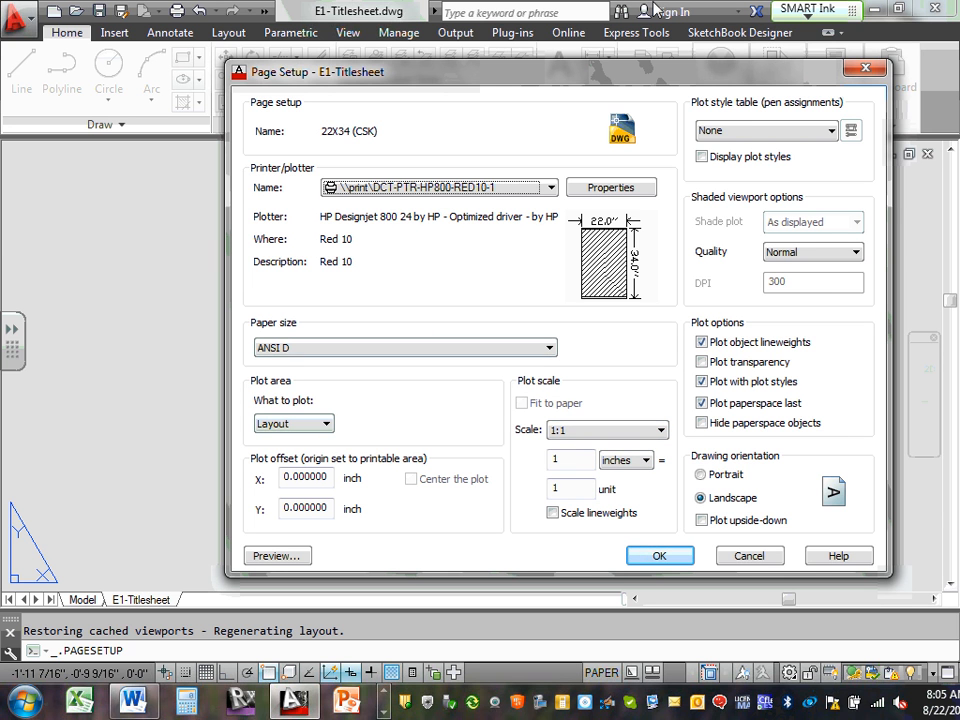
Leave the plot style table at None and save the 22X34 (CSK) page setup
{"action": "left_click", "coordinate": [832, 131]}
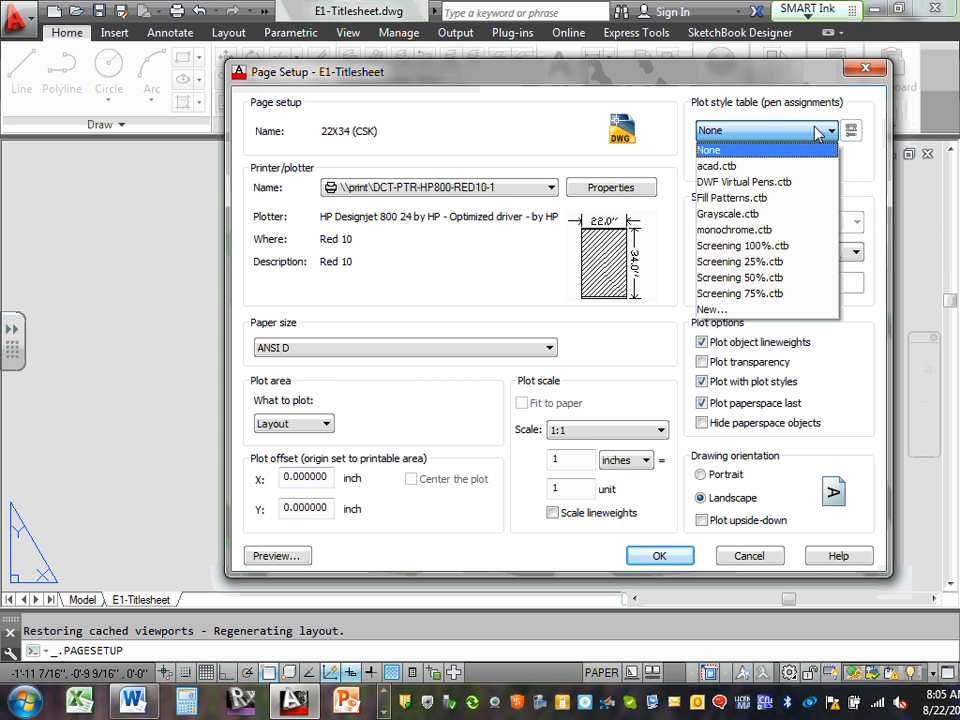
{"action": "left_click", "coordinate": [820, 134]}
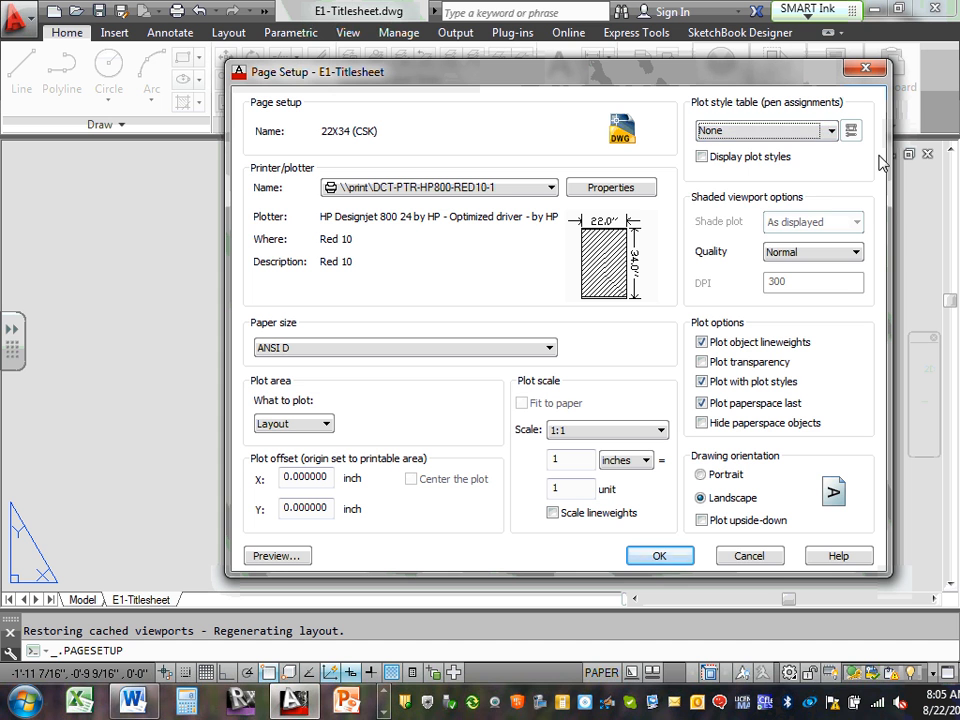
{"action": "left_click", "coordinate": [832, 131]}
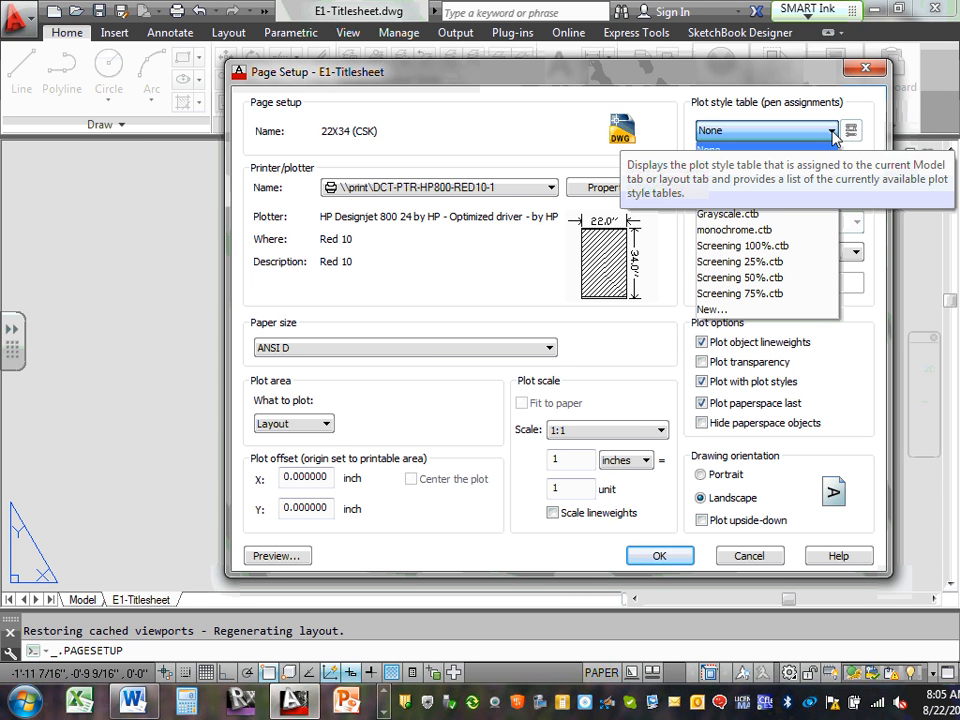
{"action": "left_click", "coordinate": [833, 134]}
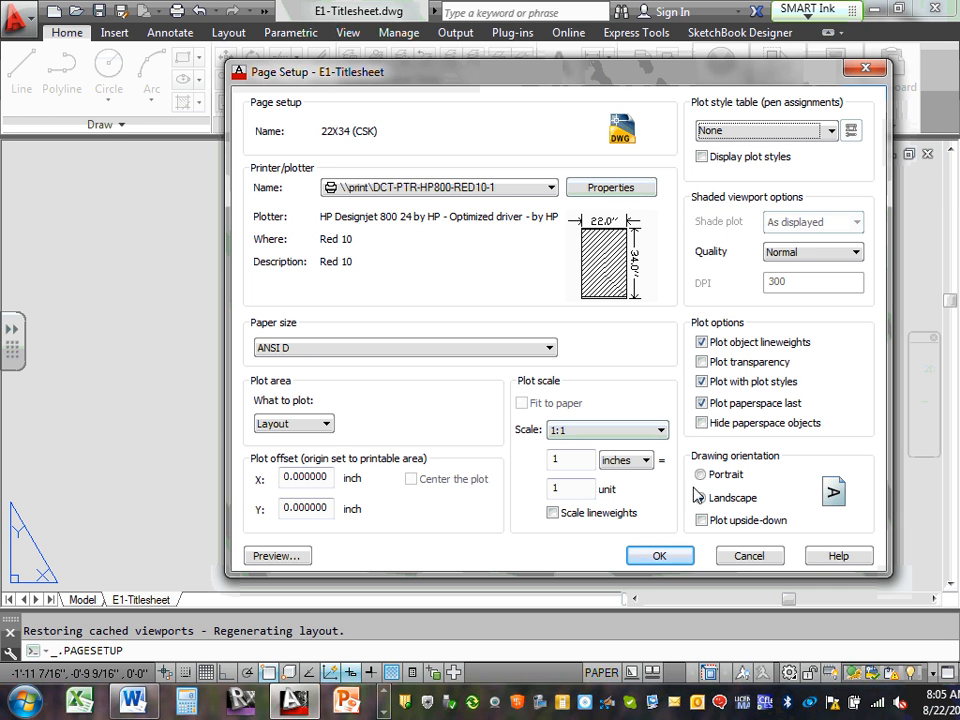
{"action": "left_click", "coordinate": [664, 558]}
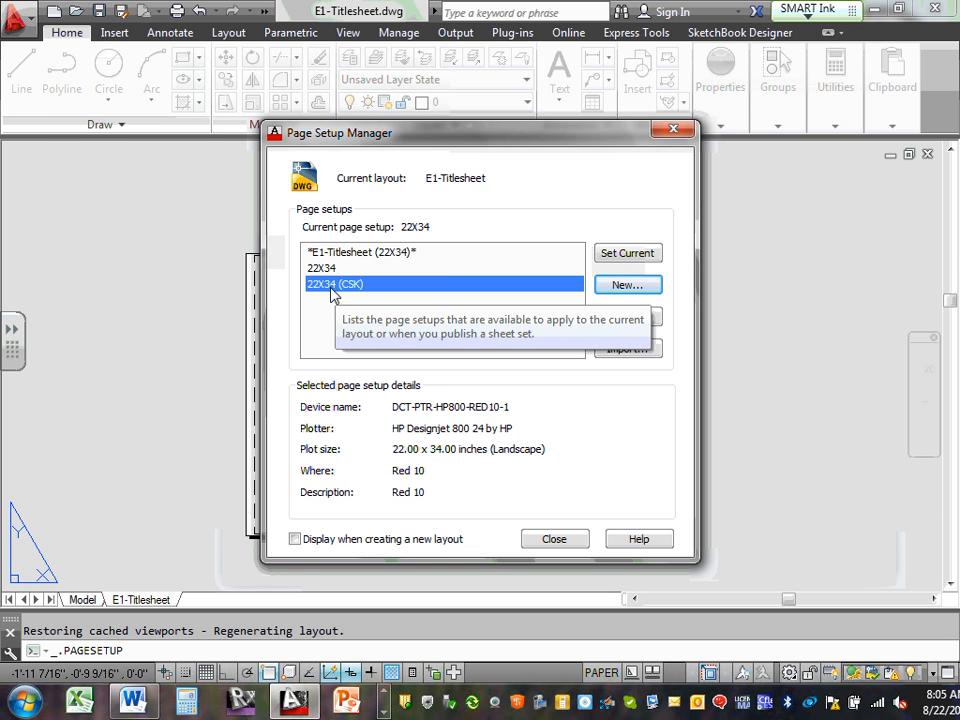
Make the 22.00 x 34.00 landscape 22X34 (CSK) setup current for E1-Titlesheet
{"action": "left_click", "coordinate": [631, 257]}
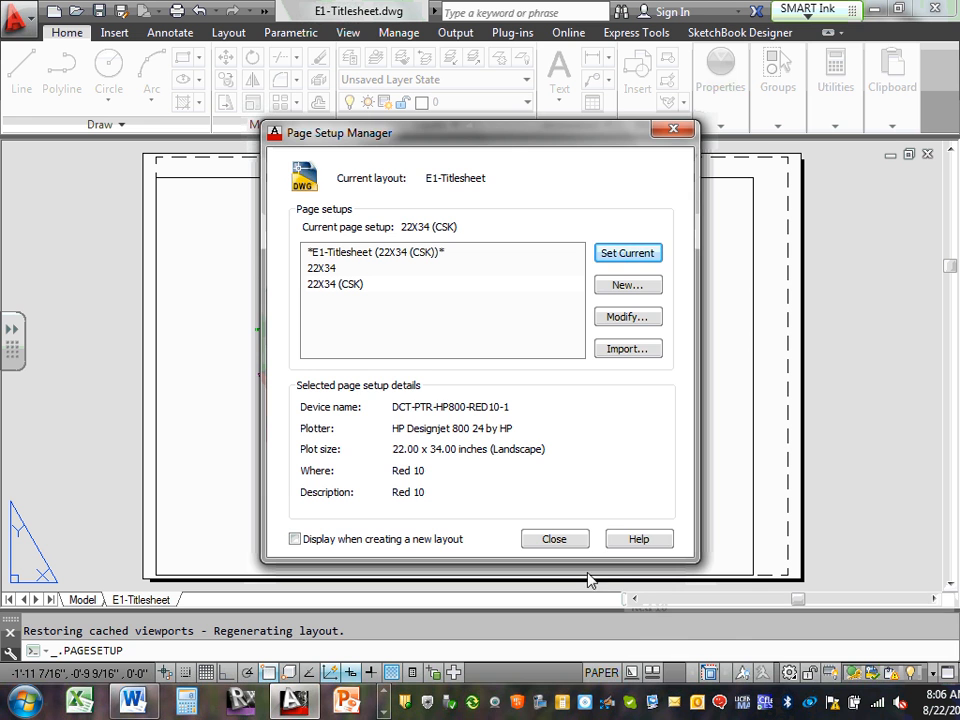
Close the Page Setup Manager and look through the running programs on the taskbar
{"action": "left_click", "coordinate": [570, 543]}
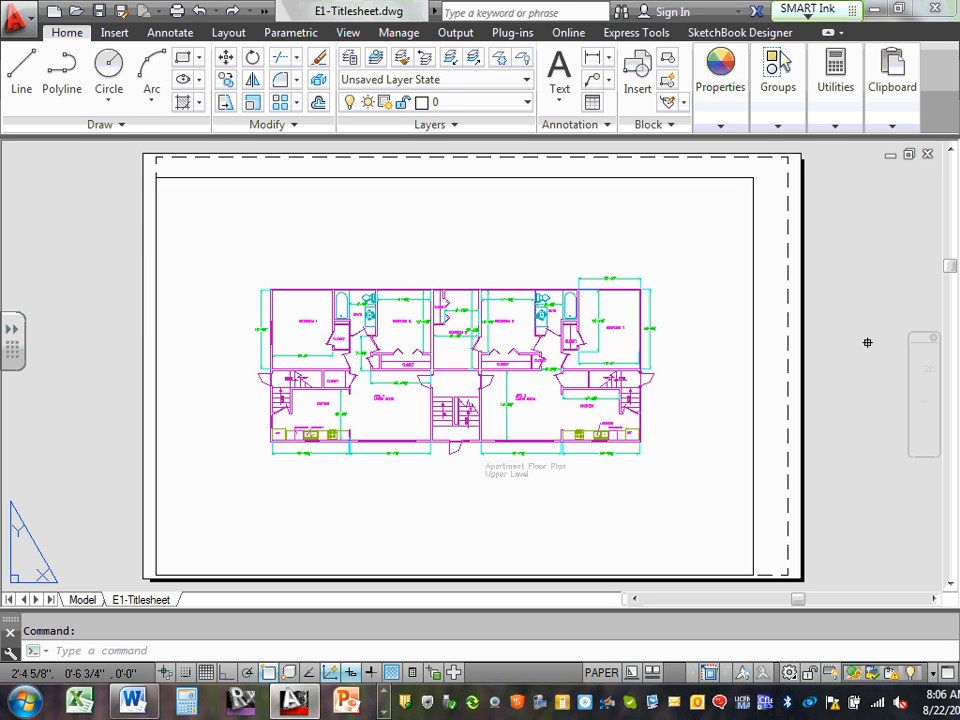
{"action": "left_click", "coordinate": [385, 690]}
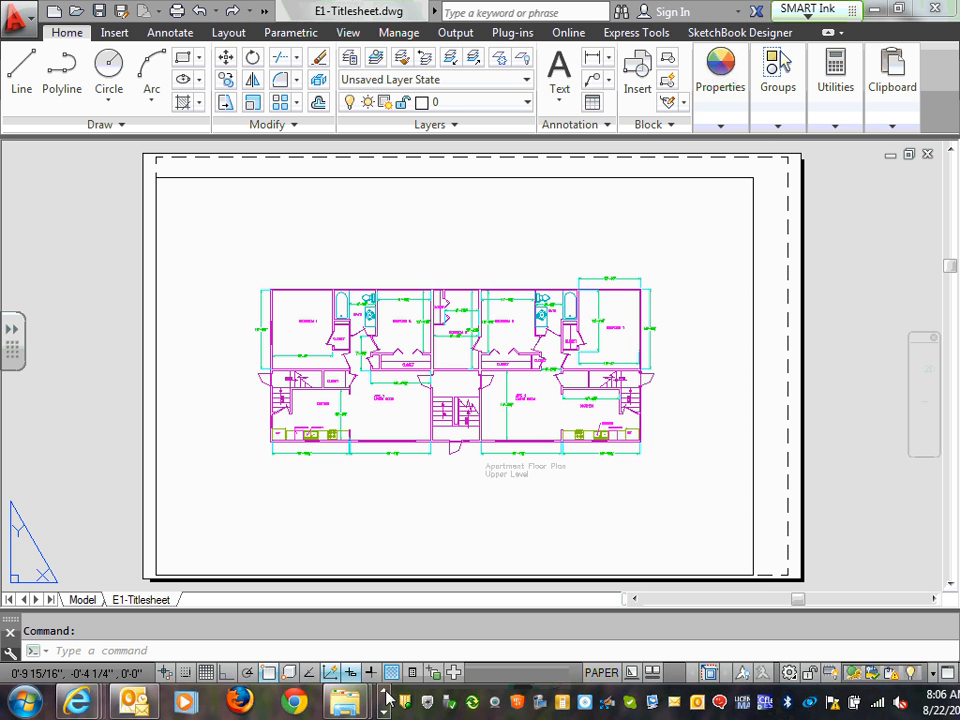
{"action": "left_click", "coordinate": [385, 712]}
{"action": "left_click", "coordinate": [385, 712]}
{"action": "left_click", "coordinate": [385, 712]}
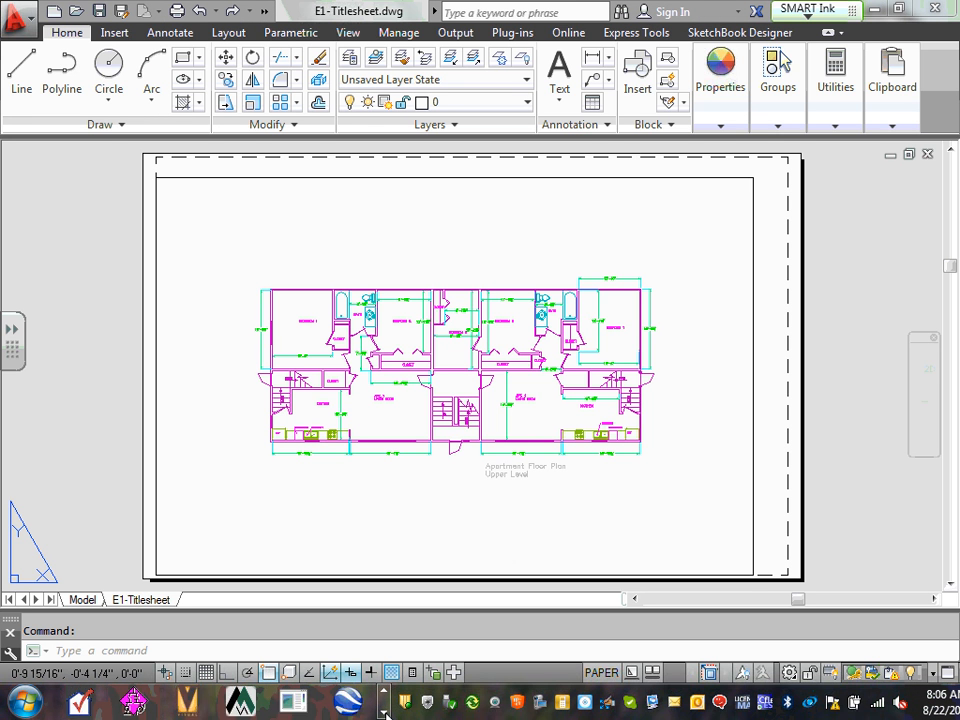
{"action": "left_click", "coordinate": [385, 712]}
Pause and hide the screen recorder, then locate the file browser window
{"action": "left_click", "coordinate": [316, 700]}
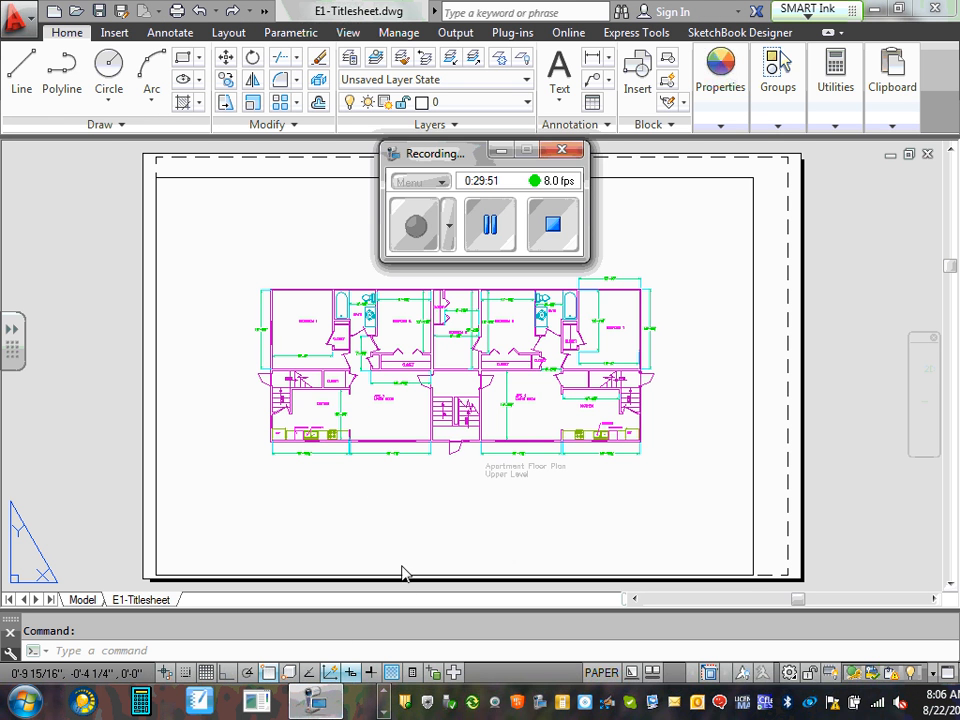
{"action": "left_click", "coordinate": [495, 226]}
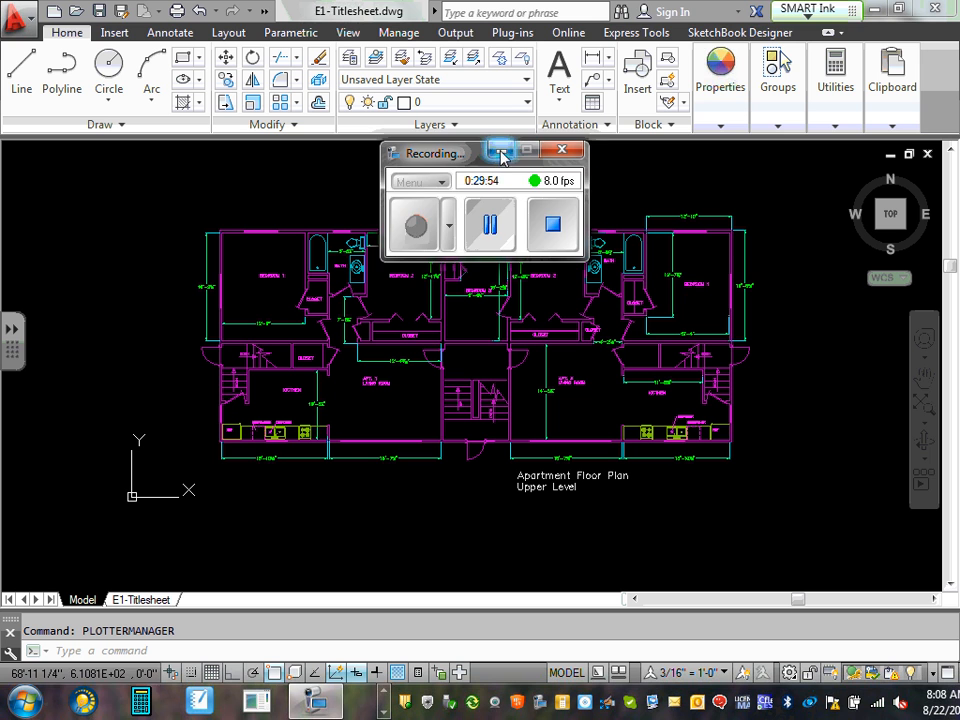
{"action": "left_click", "coordinate": [501, 150]}
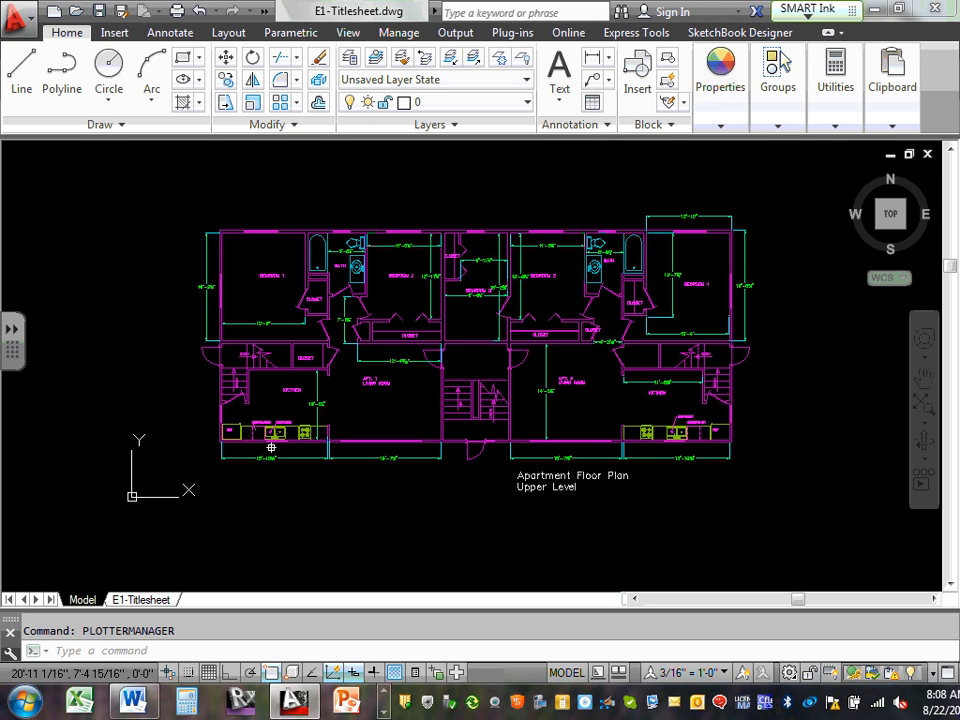
{"action": "left_click", "coordinate": [386, 694]}
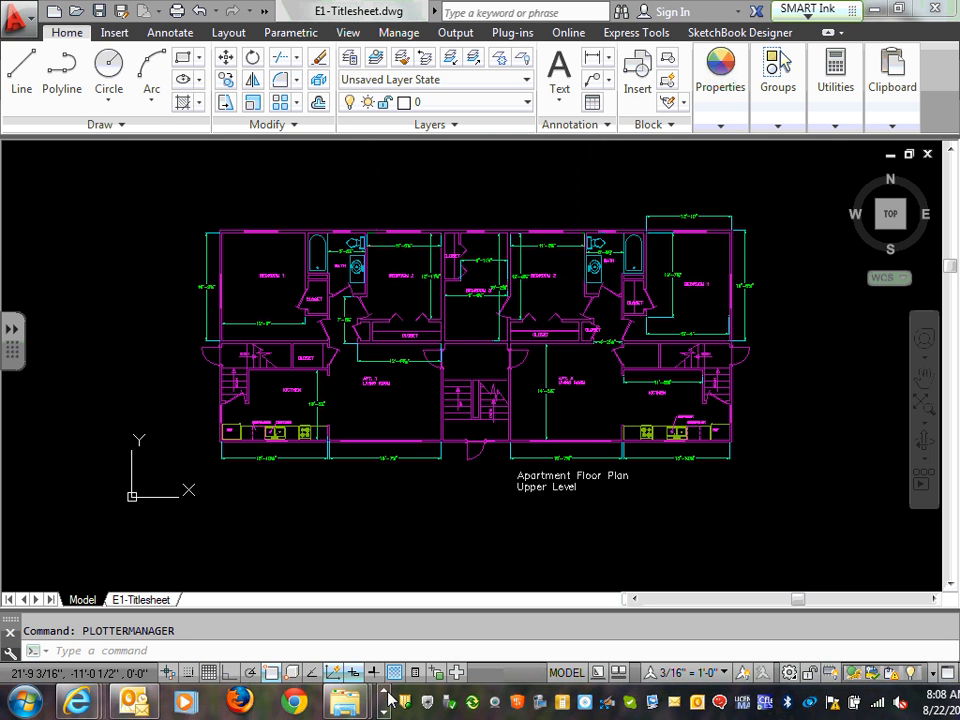
{"action": "mouse_move", "coordinate": [352, 700]}
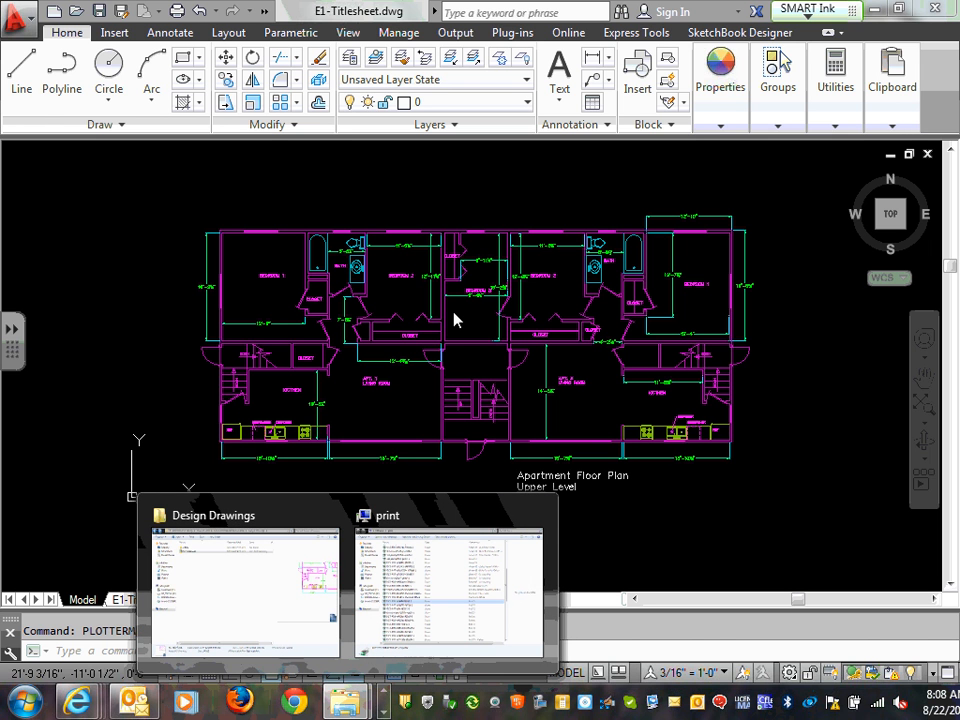
Open the Design Drawings XRefs folder and copy the ECDM2140_2013 plot style table
{"action": "left_click", "coordinate": [300, 550]}
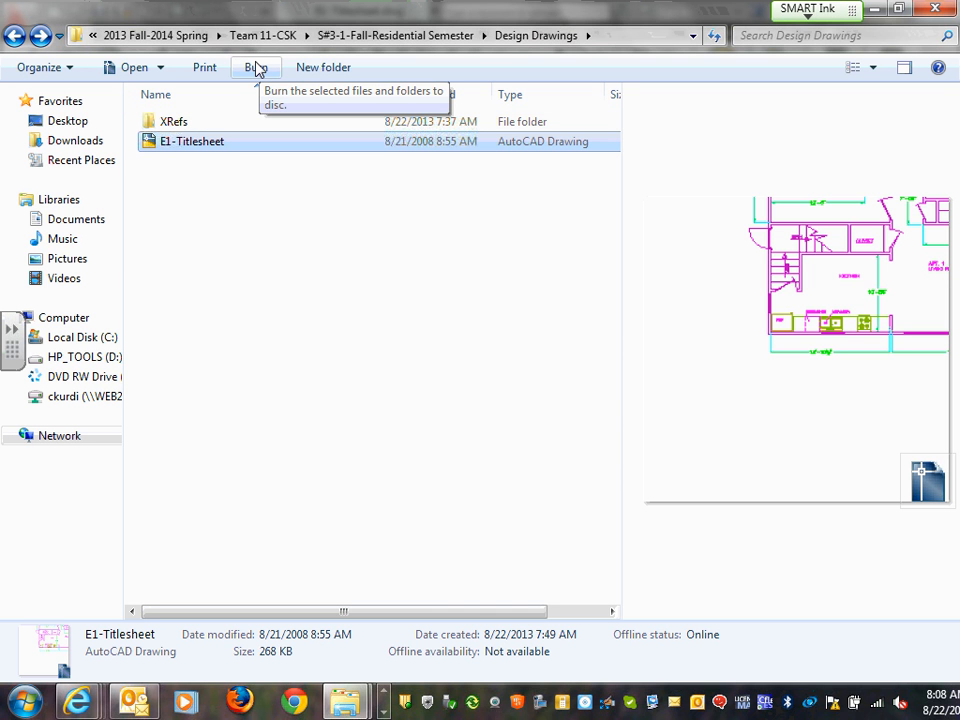
{"action": "left_click", "coordinate": [185, 128]}
{"action": "double_click", "coordinate": [185, 126]}
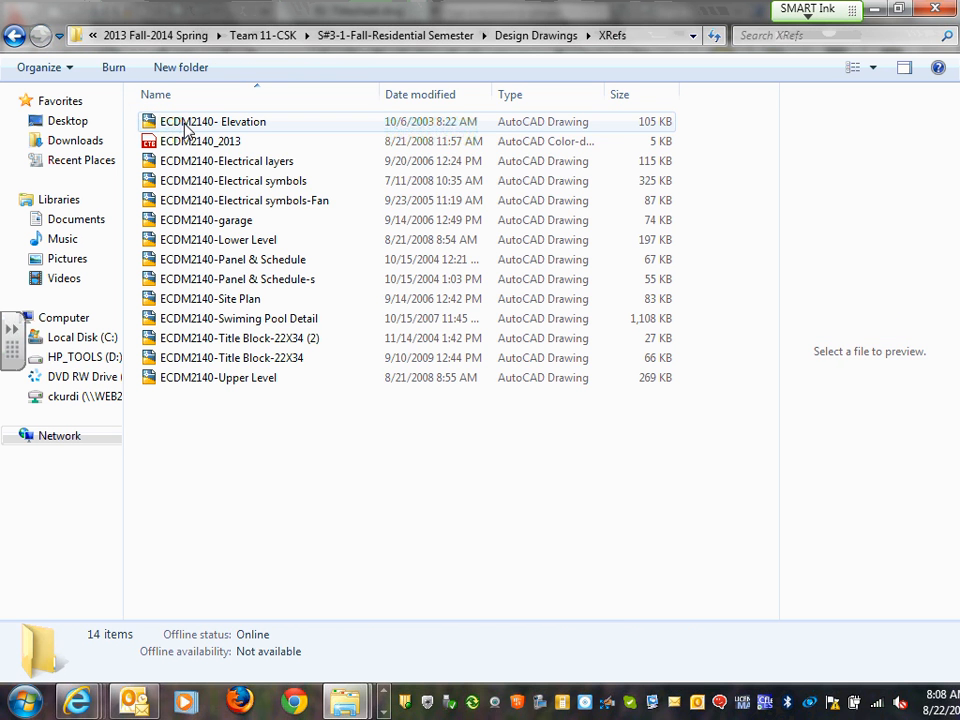
{"action": "left_click", "coordinate": [229, 146]}
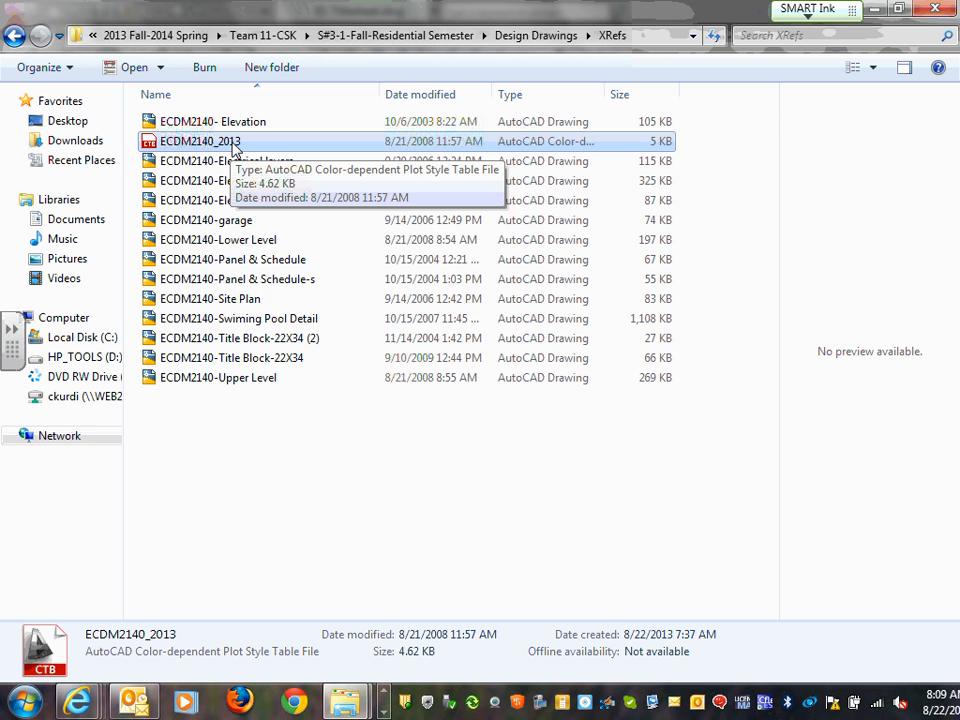
{"action": "right_click", "coordinate": [233, 148]}
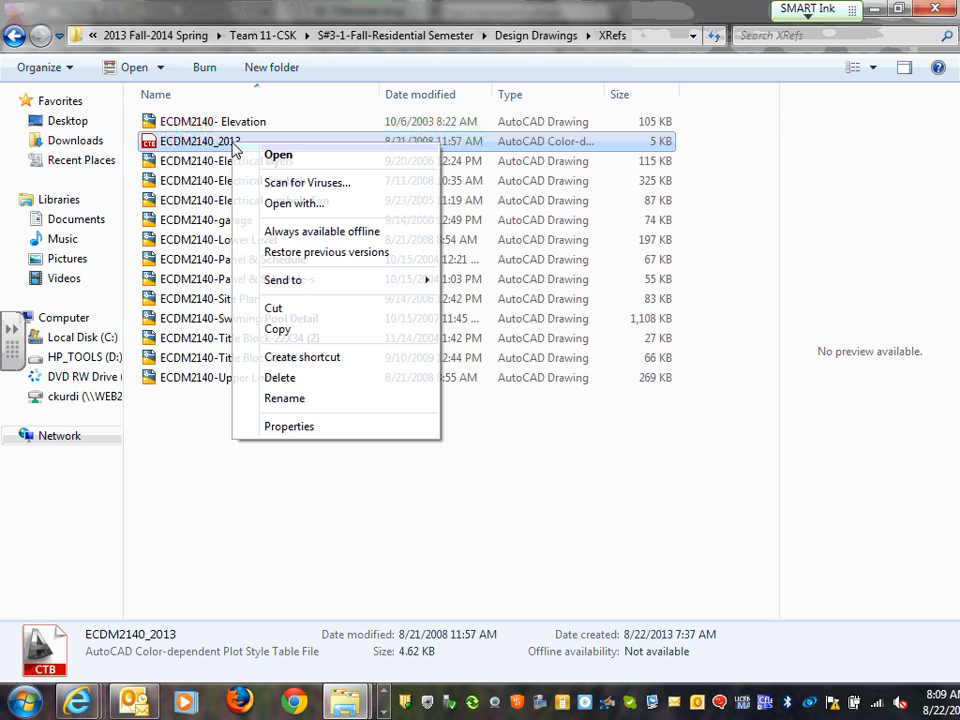
{"action": "left_click", "coordinate": [282, 329]}
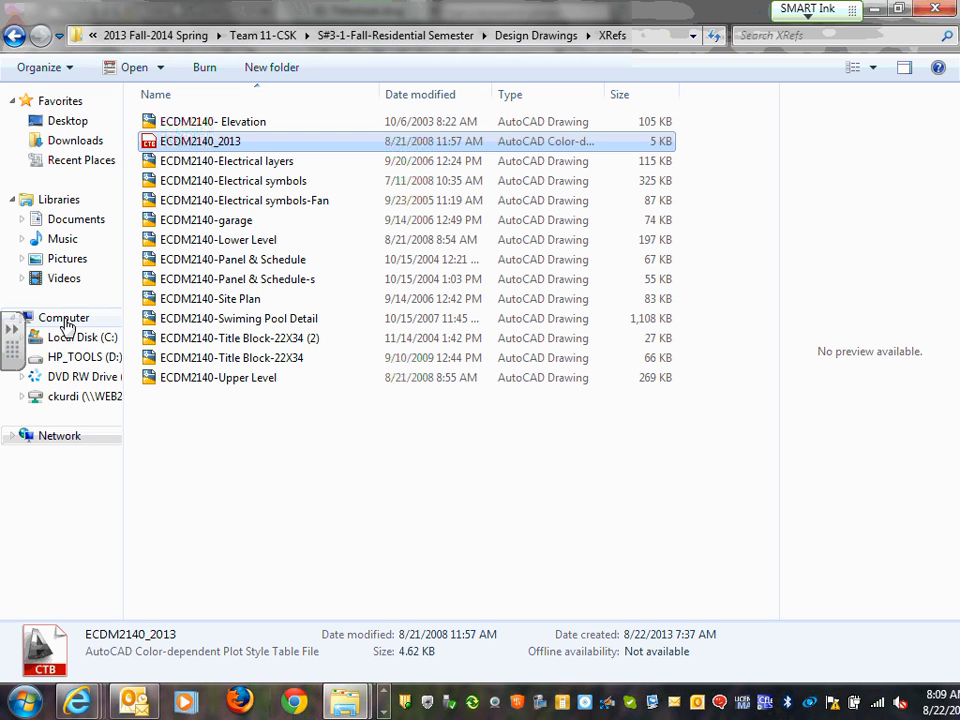
{"action": "right_click", "coordinate": [210, 148]}
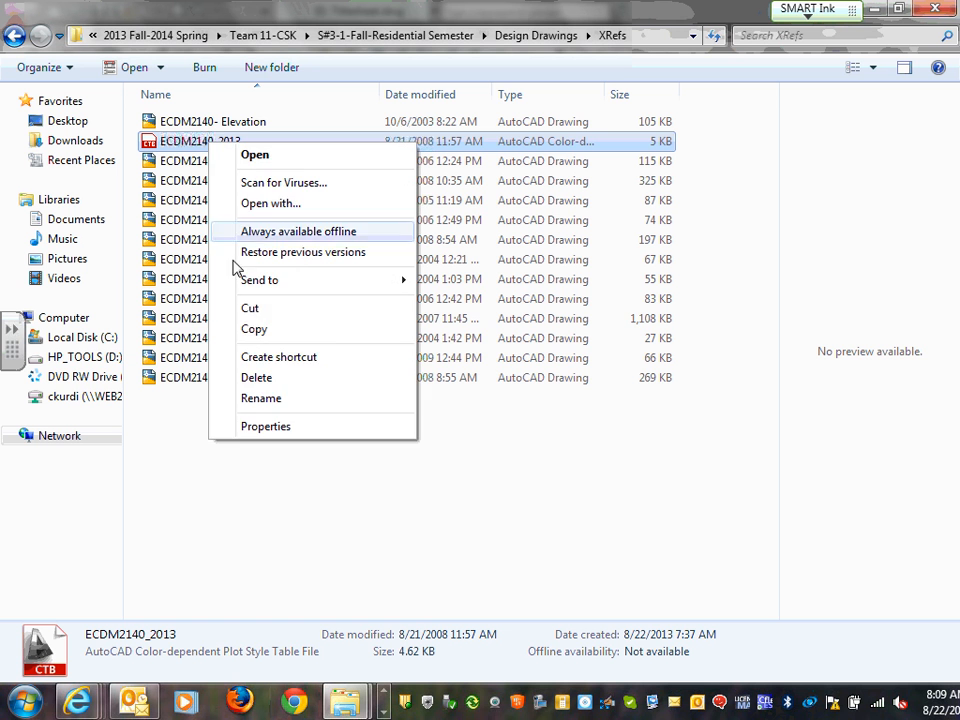
{"action": "left_click", "coordinate": [255, 330]}
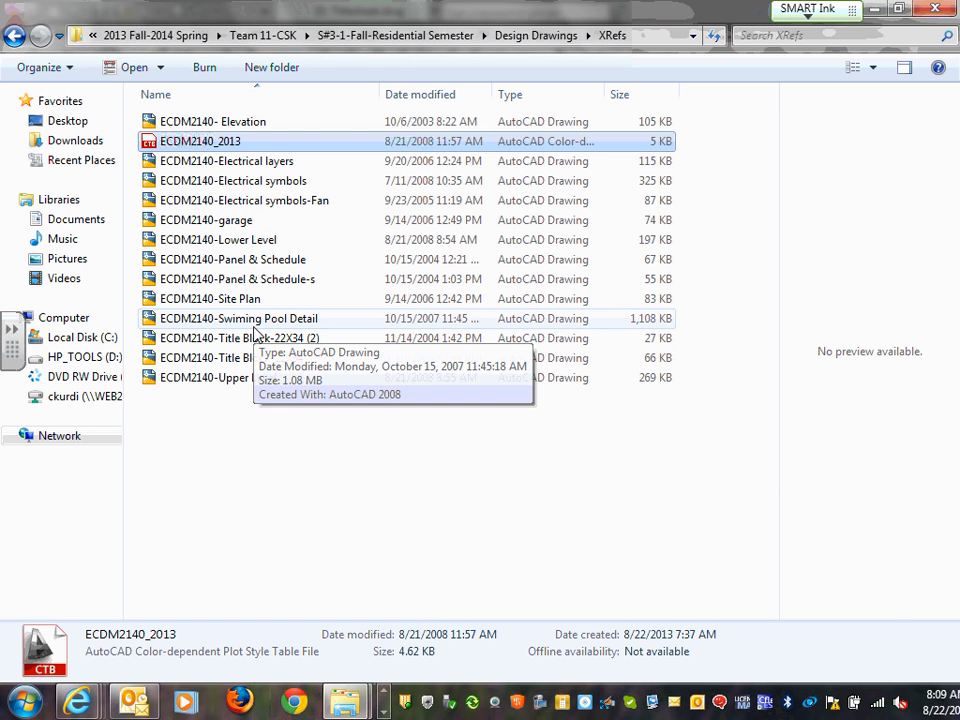
Return to AutoCAD and run PLOTTERMANAGER from the 'plot' autocomplete list
{"action": "left_click", "coordinate": [874, 9]}
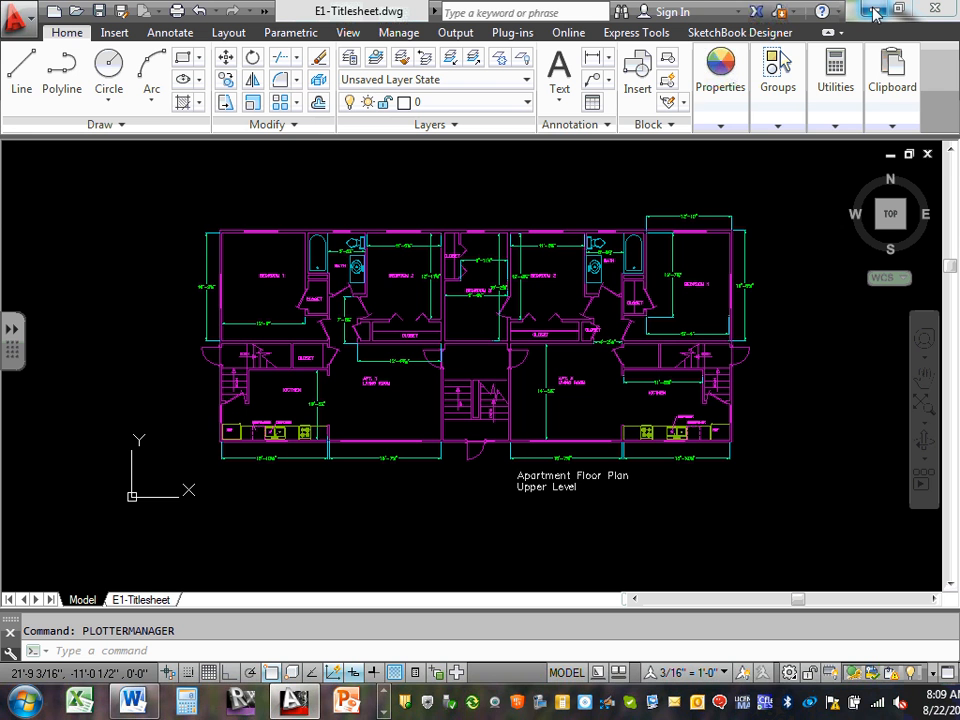
{"action": "left_click", "coordinate": [151, 651]}
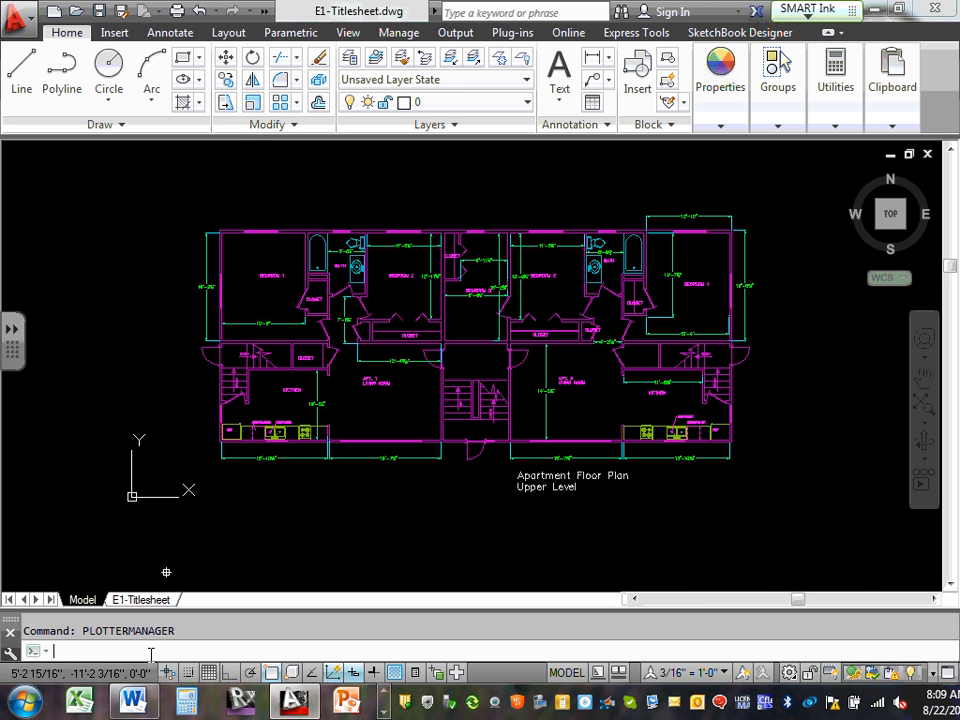
{"action": "type", "text": "plot"}
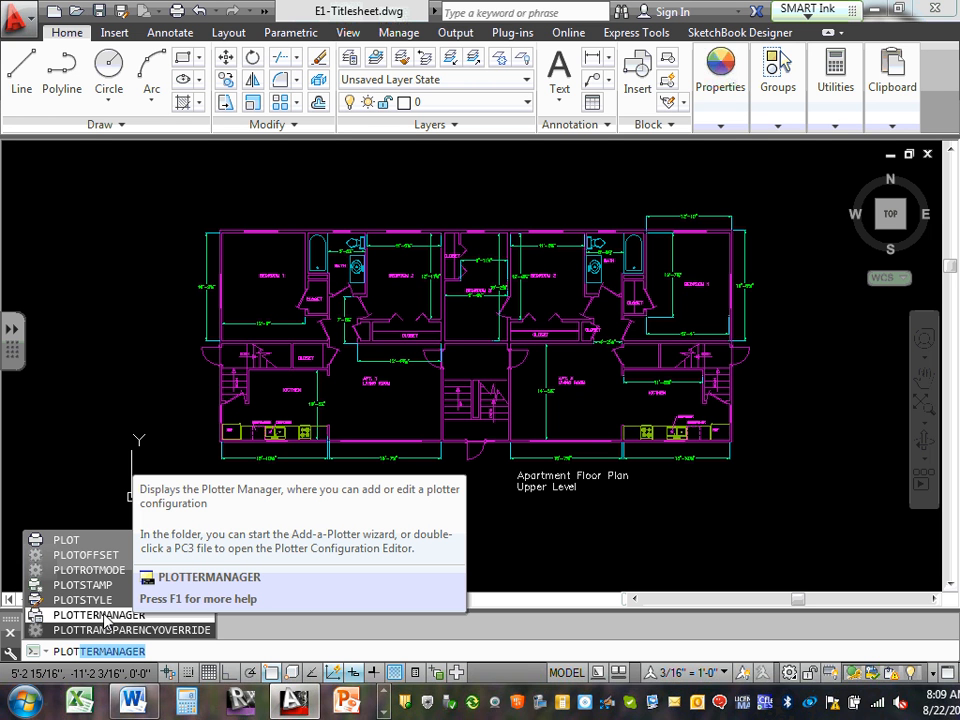
{"action": "left_click", "coordinate": [100, 615]}
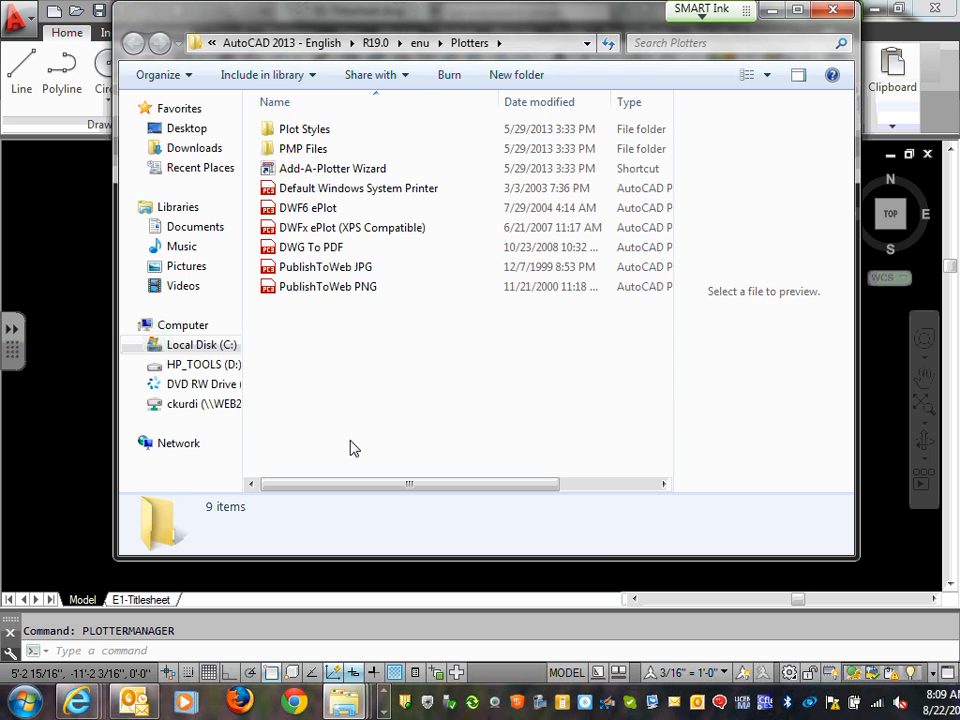
Paste the ECDM2140_2013 plot style table into the Plotters folder
{"action": "right_click", "coordinate": [345, 350]}
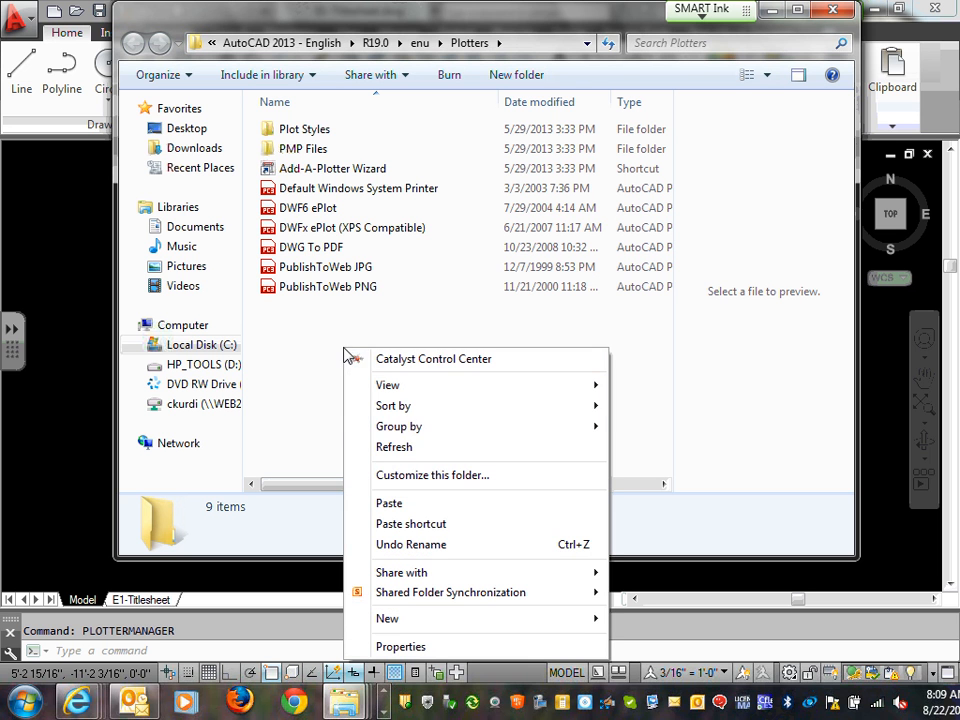
{"action": "left_click", "coordinate": [390, 504]}
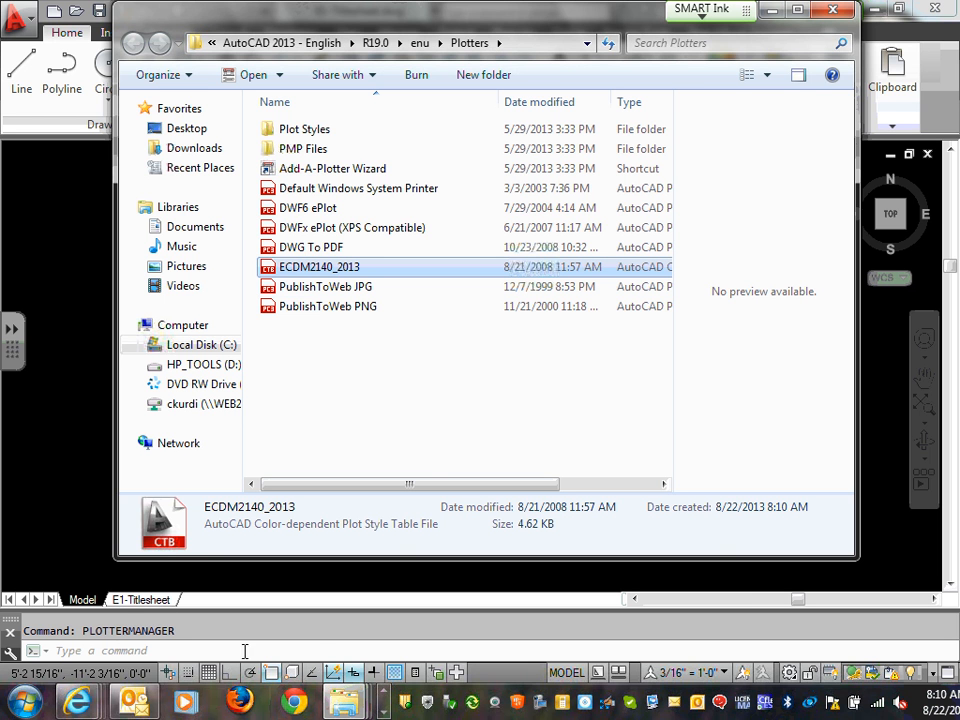
{"action": "left_click", "coordinate": [342, 705]}
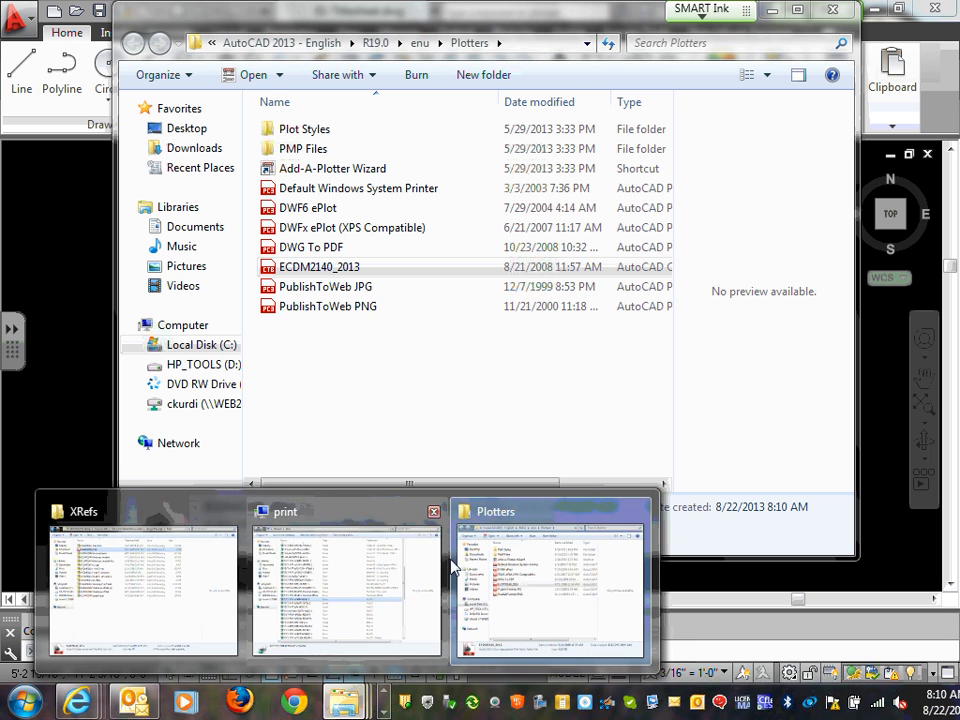
{"action": "left_click", "coordinate": [530, 575]}
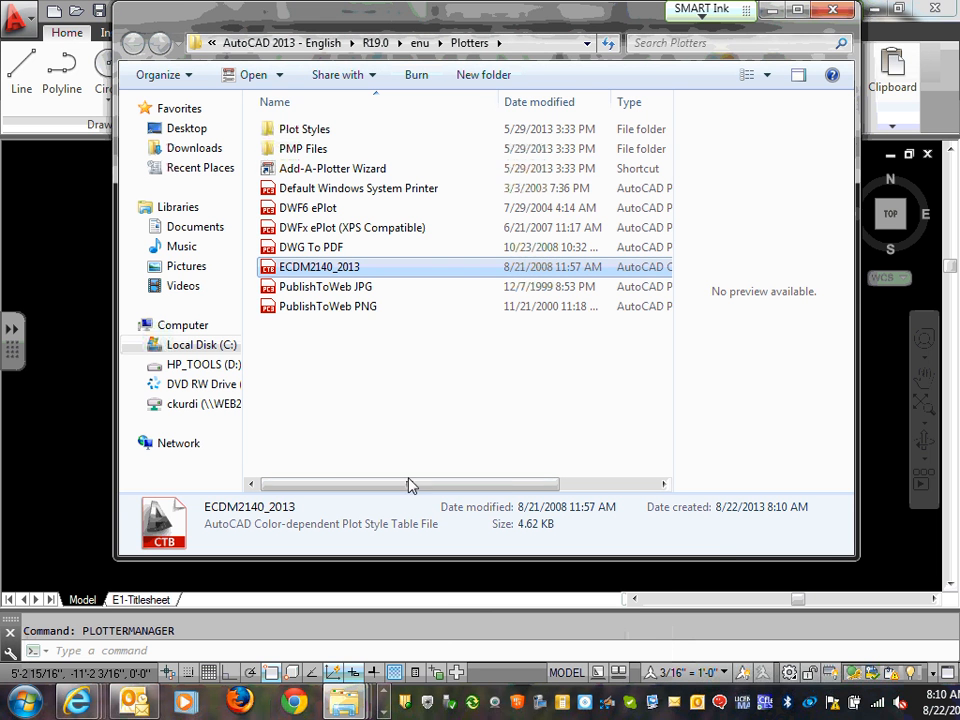
Minimize the XRefs window and close the Plotters window
{"action": "left_click", "coordinate": [342, 705]}
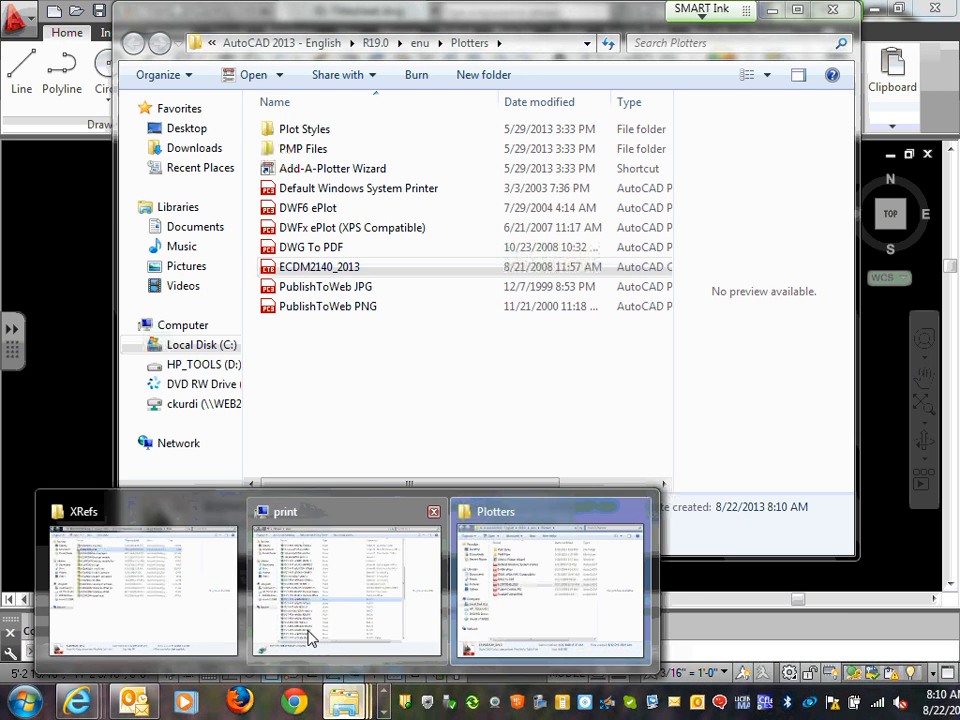
{"action": "left_click", "coordinate": [129, 596]}
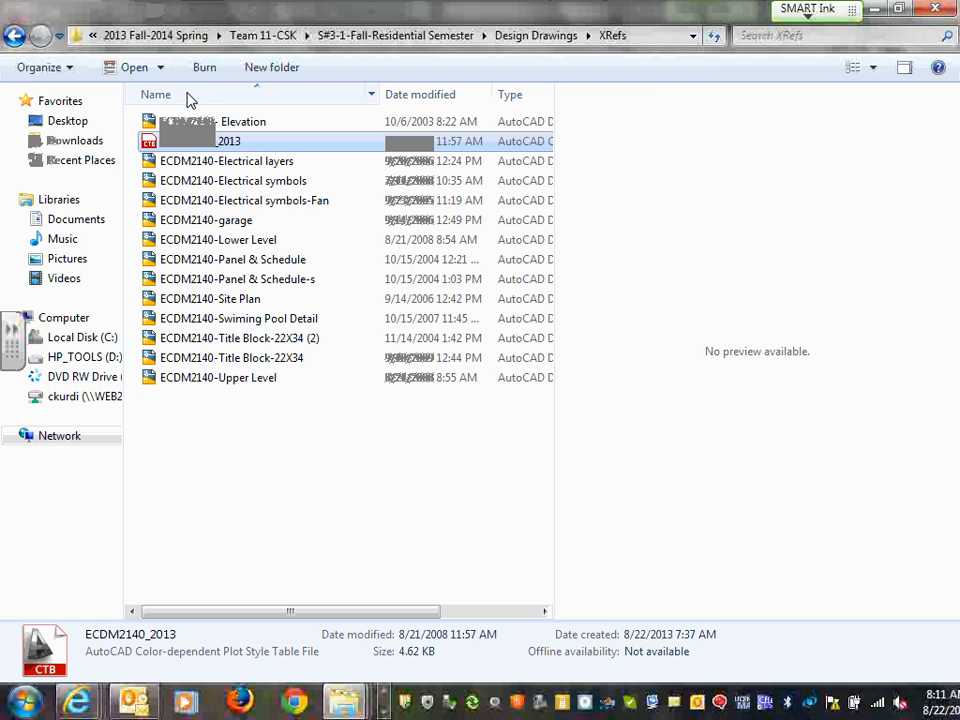
{"action": "left_click", "coordinate": [880, 10]}
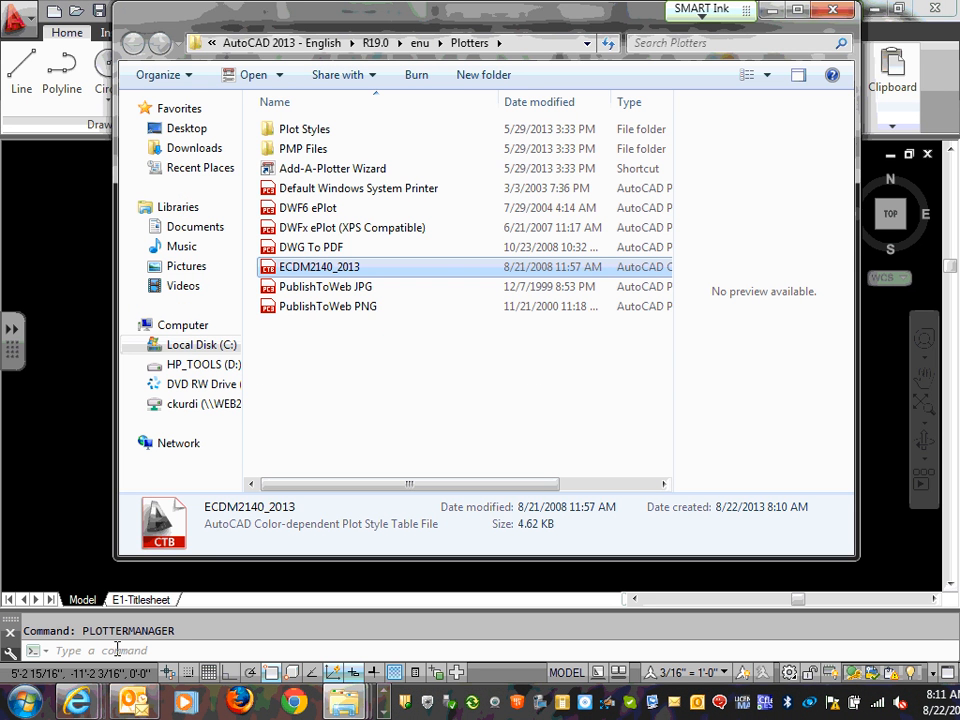
{"action": "left_click", "coordinate": [832, 10]}
{"action": "left_click", "coordinate": [62, 649]}
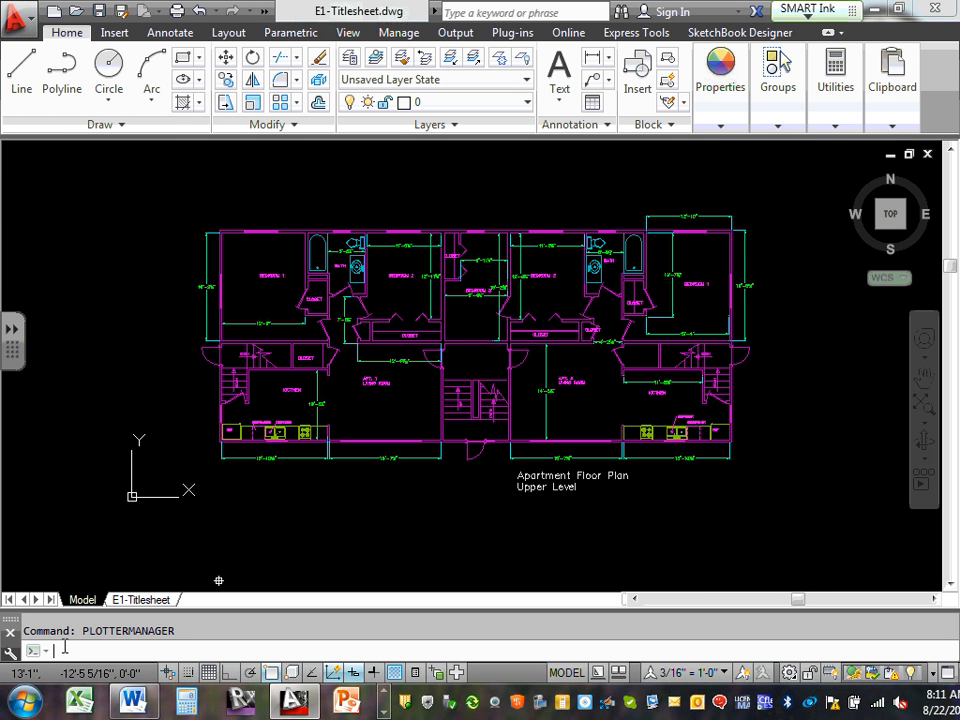
Run PLOTTERMANAGER to reopen the Plotters folder, which now lists the ECDM2140_2013 table
{"action": "type", "text": "pso"}
{"action": "key", "text": "BackSpace"}
{"action": "key", "text": "BackSpace"}
{"action": "type", "text": "lot"}
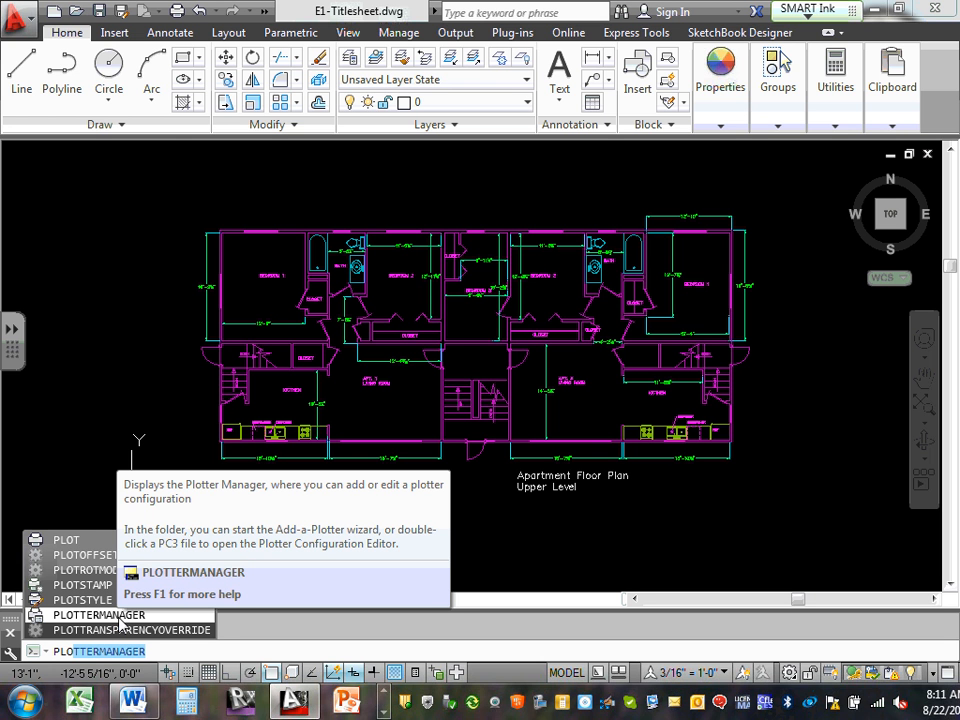
{"action": "left_click", "coordinate": [100, 615]}
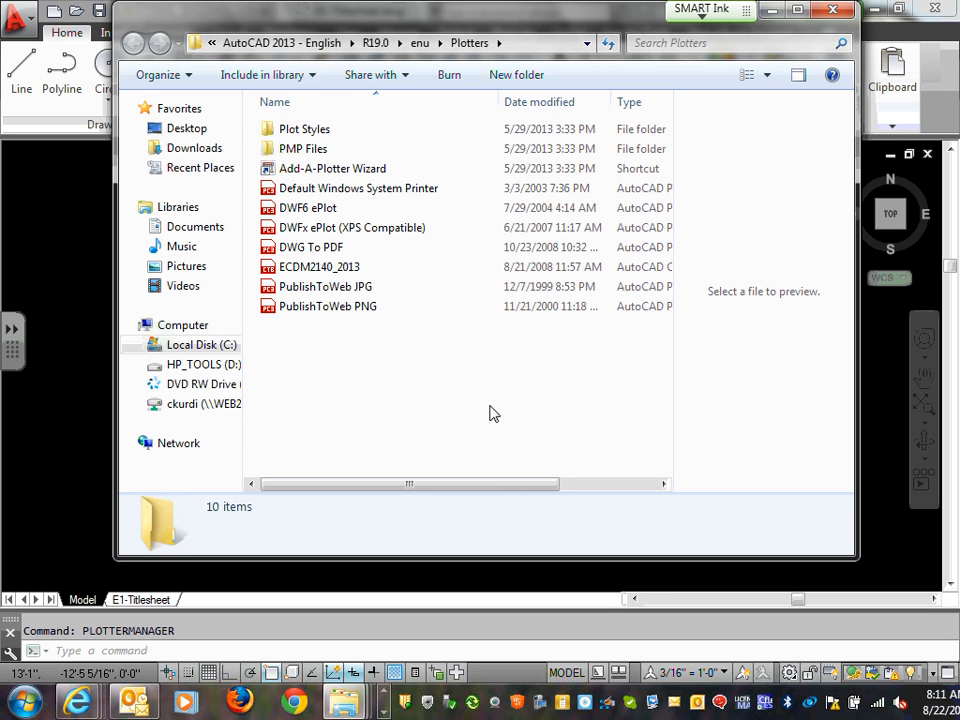
Paste the ECDM2140_2013 plot style table into the Plotters folder, check it, and close the window
{"action": "right_click", "coordinate": [414, 371]}
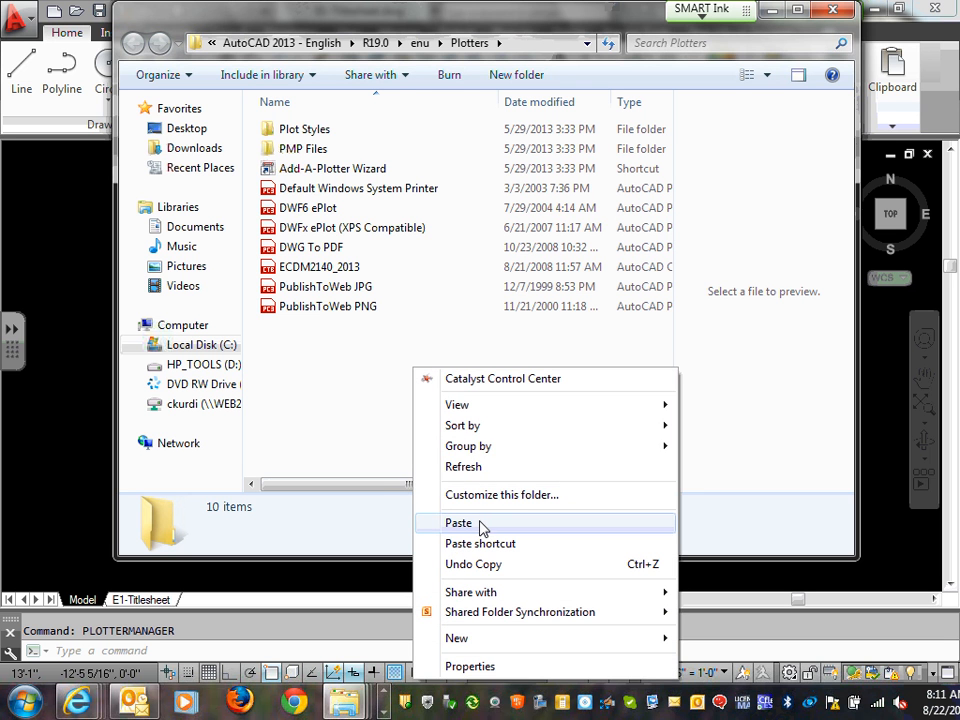
{"action": "left_click", "coordinate": [368, 433]}
{"action": "left_click", "coordinate": [322, 268]}
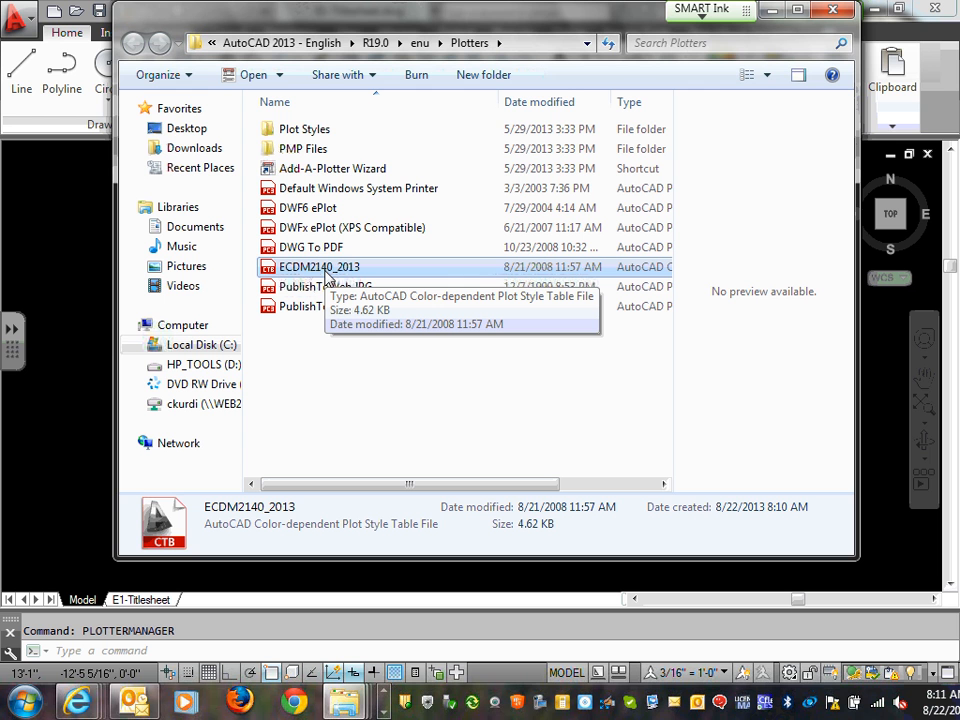
{"action": "left_click", "coordinate": [835, 12]}
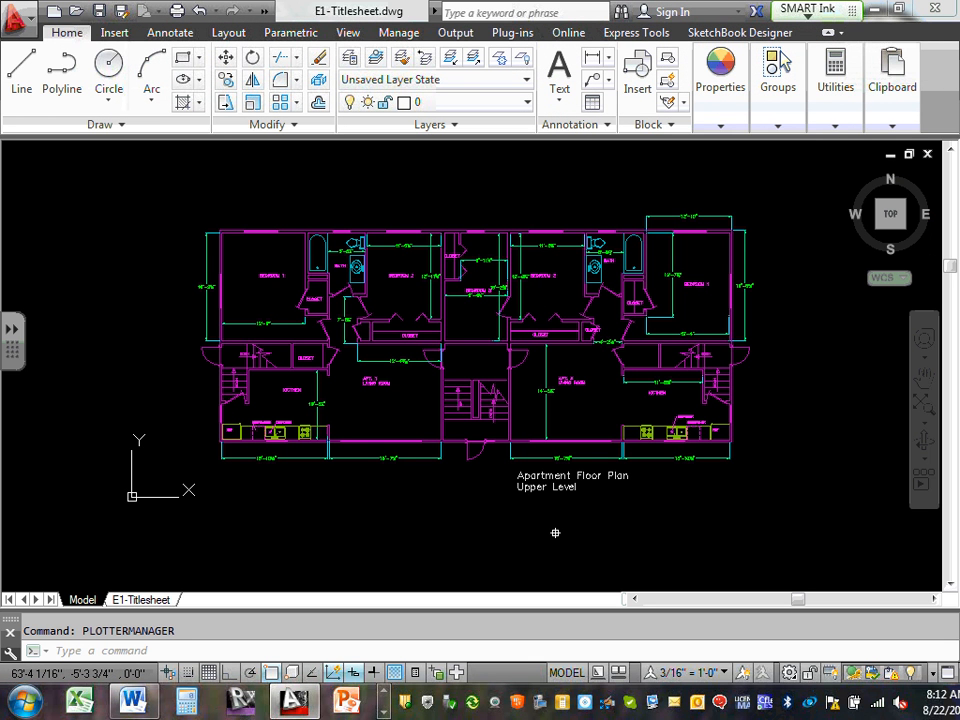
On the E1-Titlesheet layout, open the 22X34 (CSK) page setup for modification in Page Setup Manager
{"action": "left_click", "coordinate": [142, 601]}
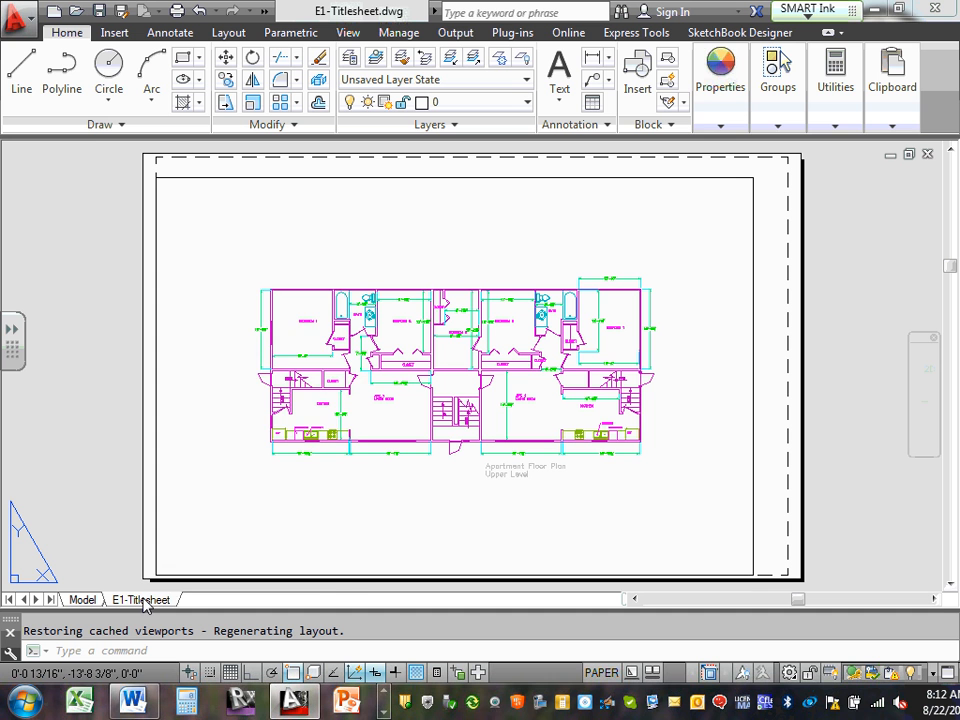
{"action": "right_click", "coordinate": [146, 603]}
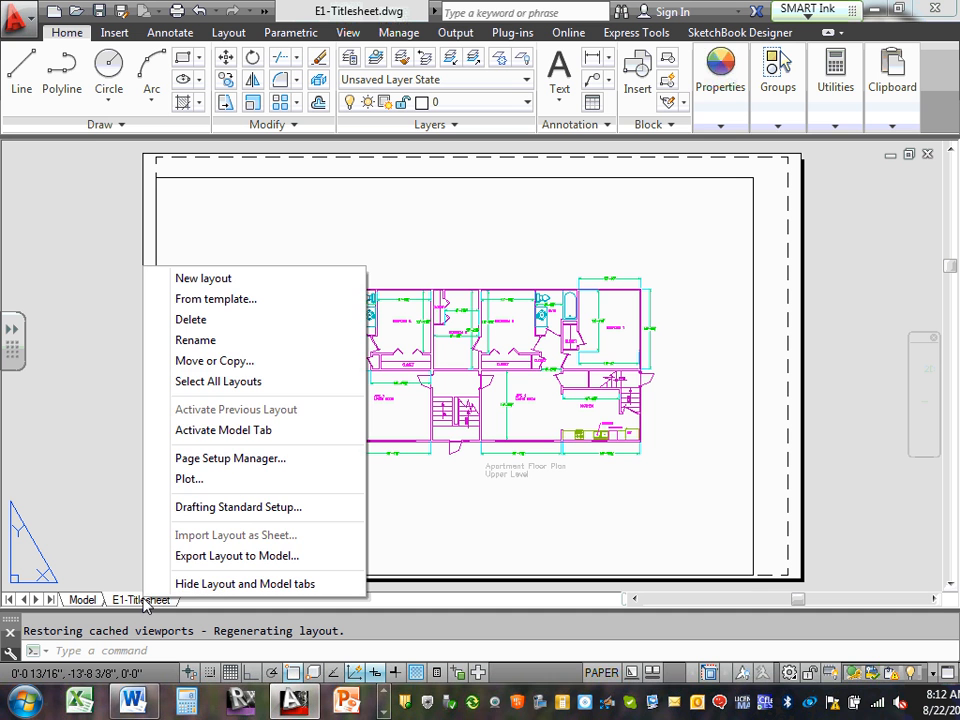
{"action": "left_click", "coordinate": [270, 464]}
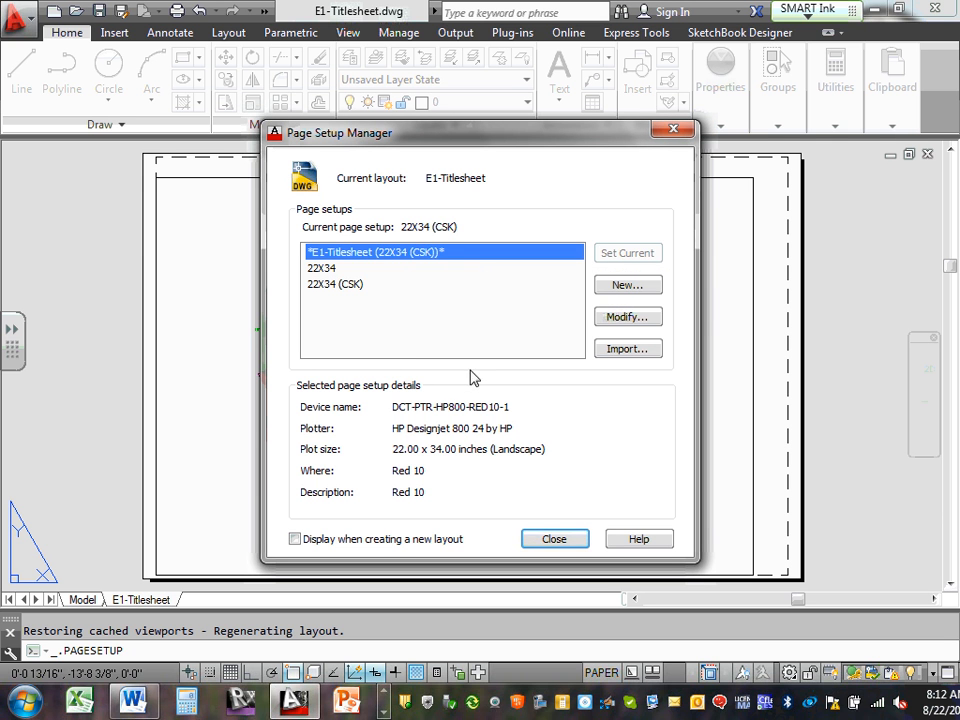
{"action": "left_click", "coordinate": [350, 285]}
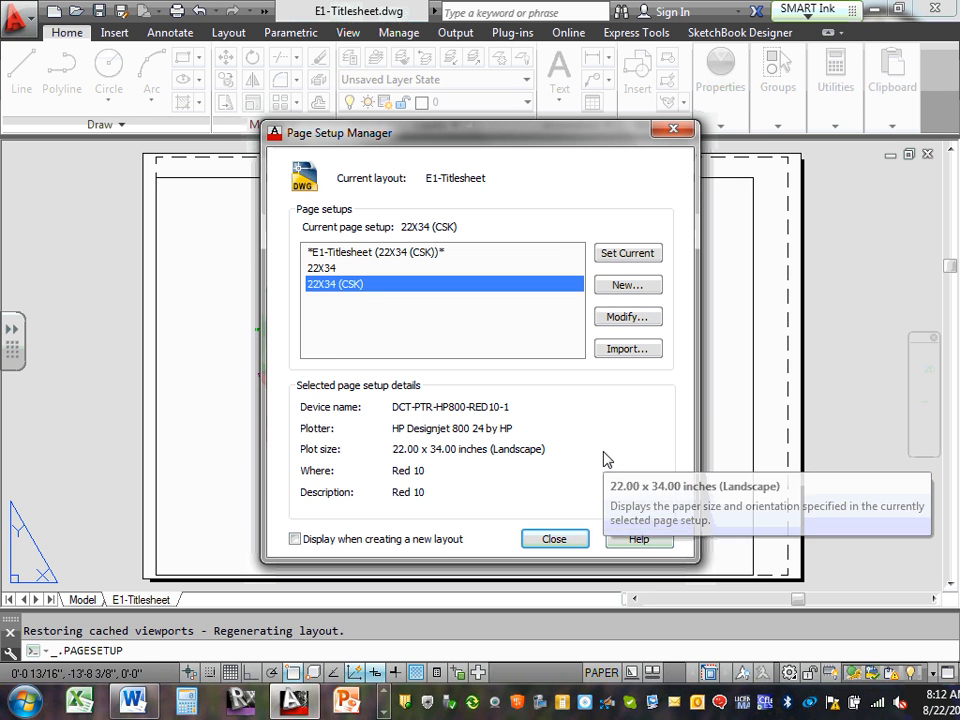
{"action": "left_click", "coordinate": [634, 318]}
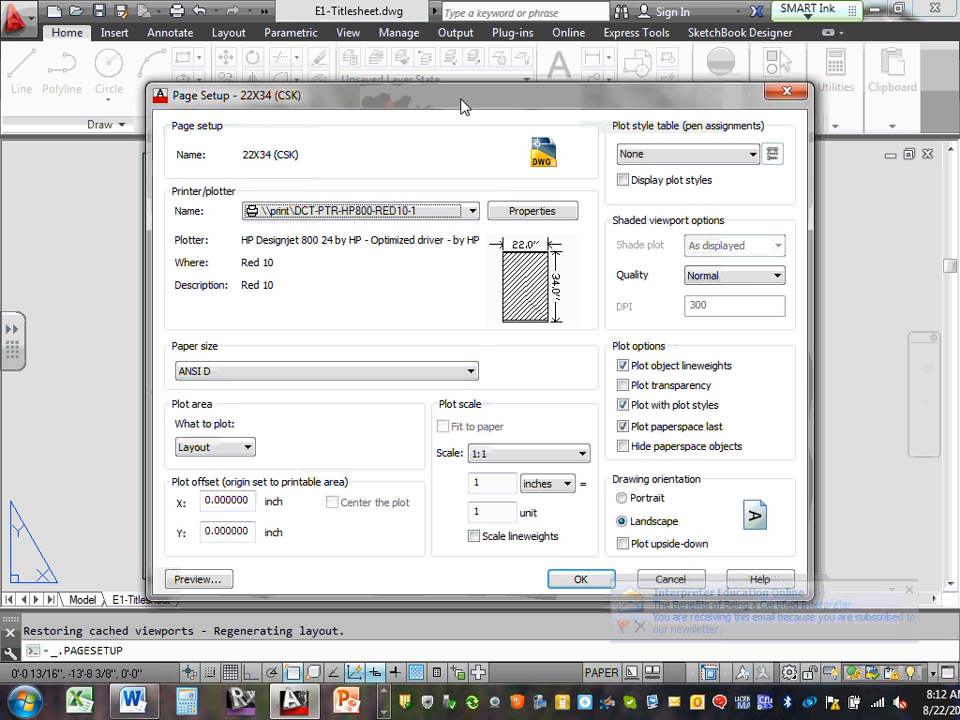
Review the Plot style table list, then start a New color-dependent plot style table
{"action": "left_click_drag", "start_coordinate": [462, 104], "coordinate": [470, 68]}
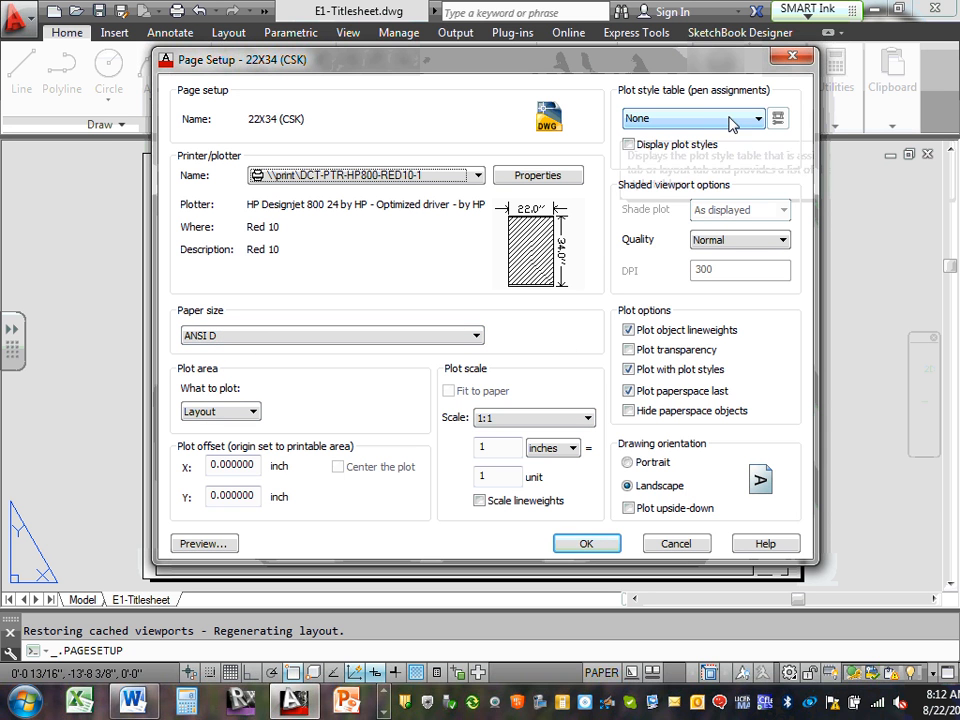
{"action": "left_click", "coordinate": [759, 120]}
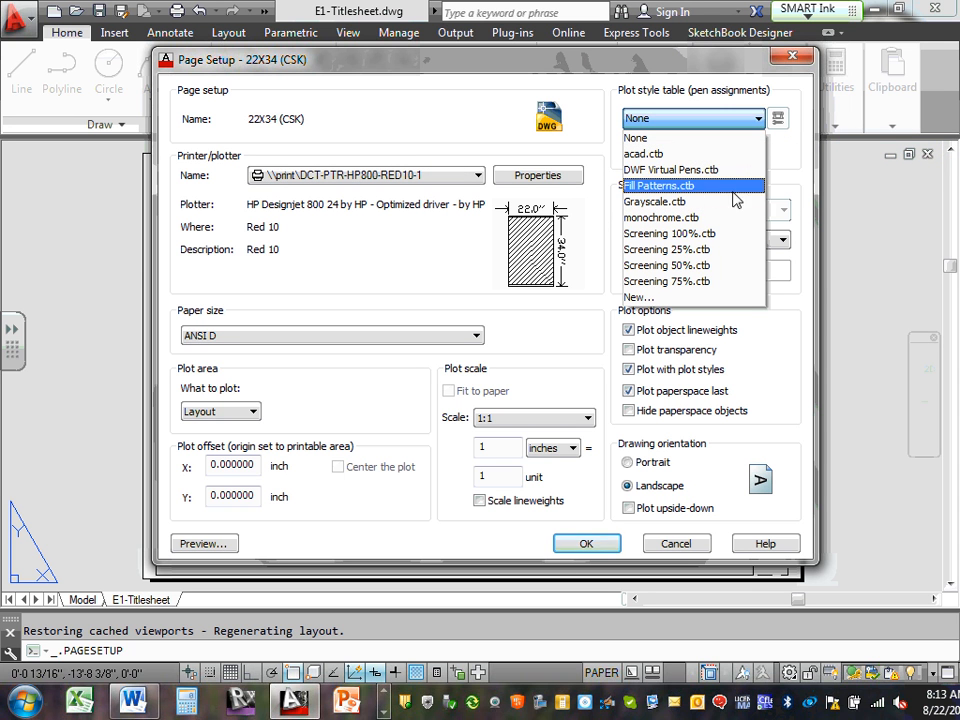
{"action": "left_click", "coordinate": [783, 146]}
{"action": "left_click", "coordinate": [759, 119]}
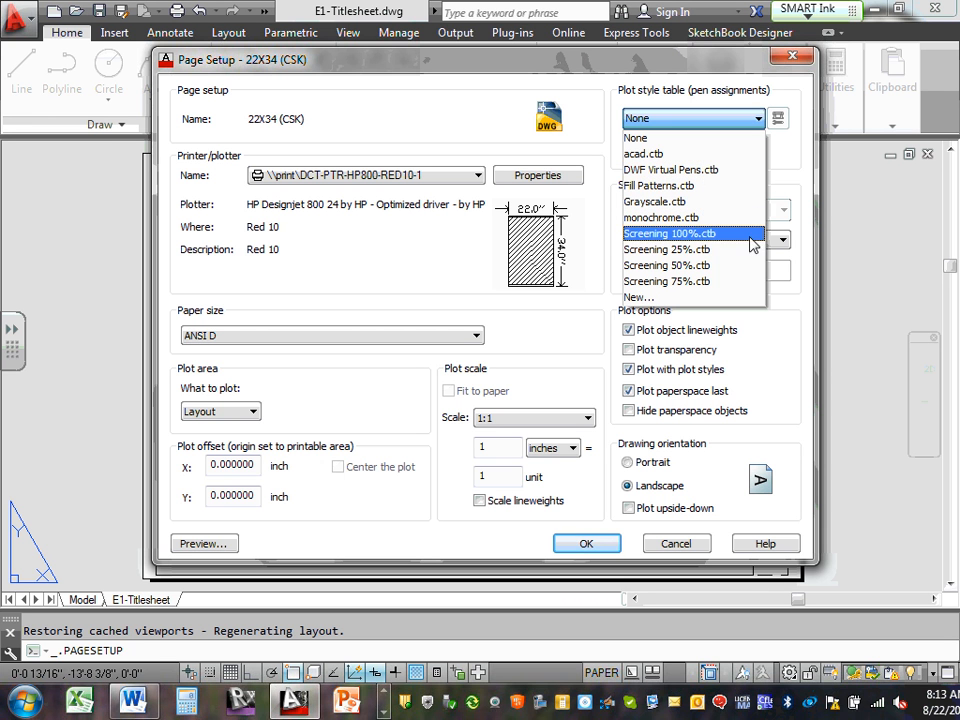
{"action": "left_click", "coordinate": [671, 298]}
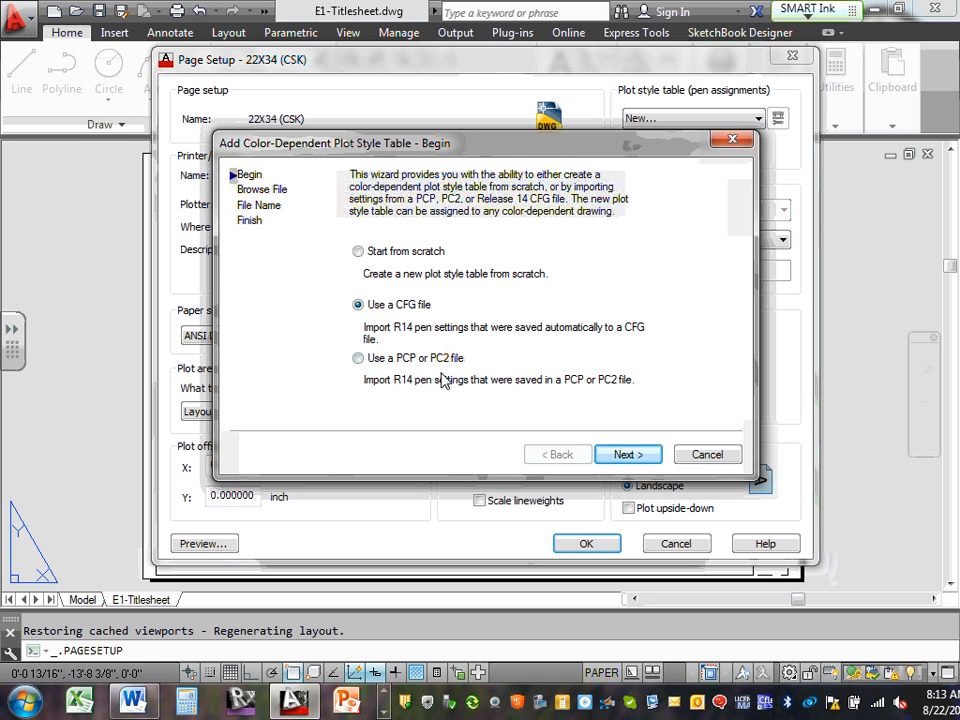
Abandon the PCP/PC2 file wizard and restart the new plot style table using a CFG file
{"action": "left_click", "coordinate": [630, 455]}
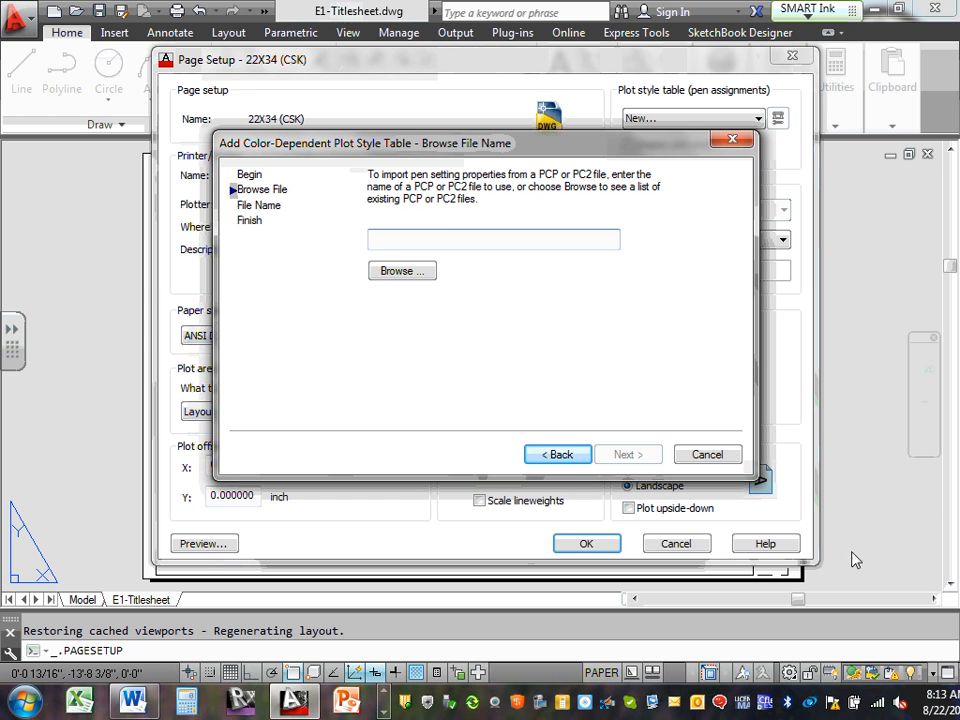
{"action": "left_click", "coordinate": [418, 274]}
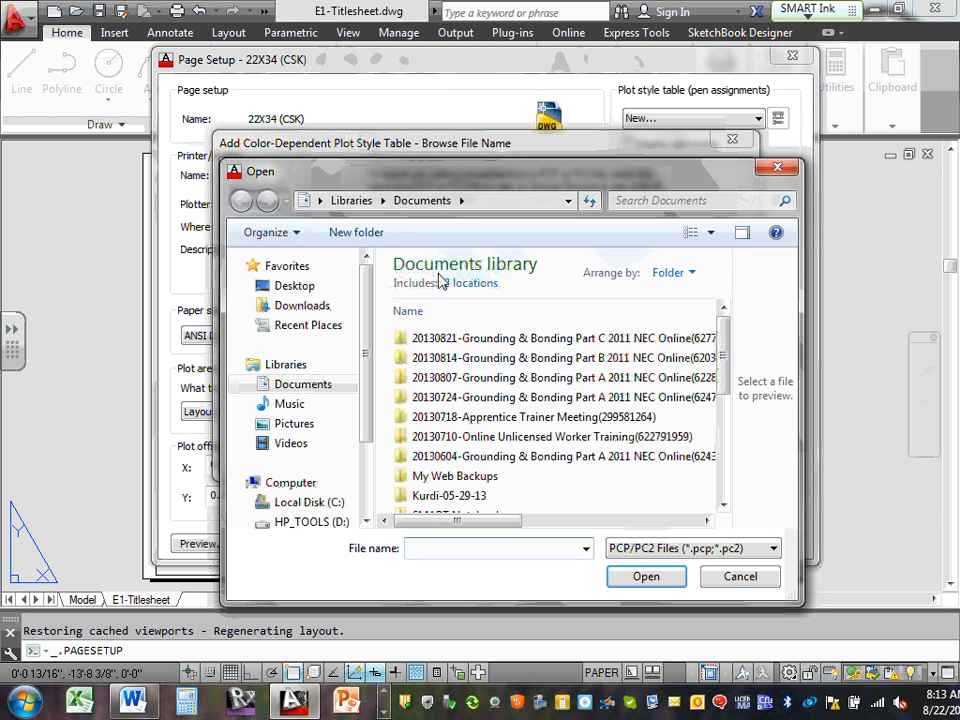
{"action": "left_click", "coordinate": [758, 580]}
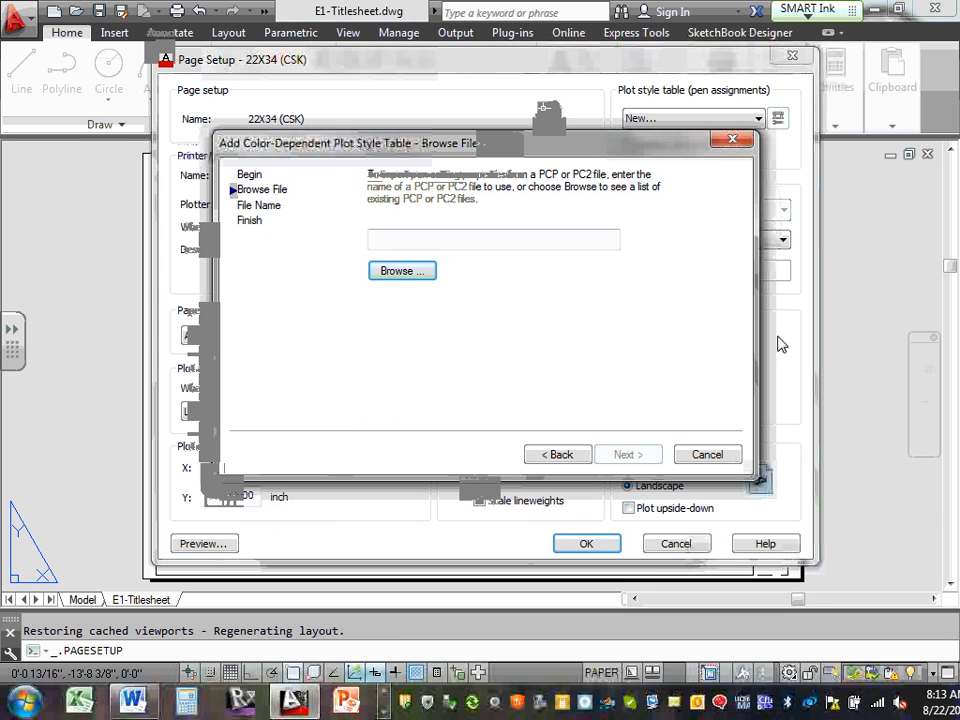
{"action": "left_click", "coordinate": [712, 454]}
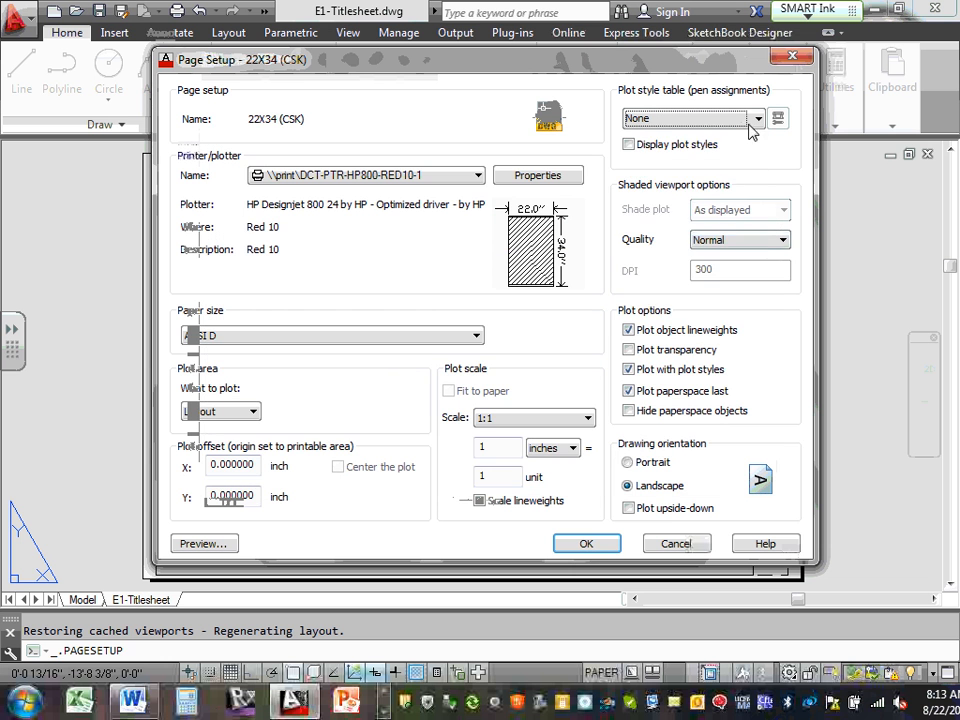
{"action": "left_click", "coordinate": [758, 119]}
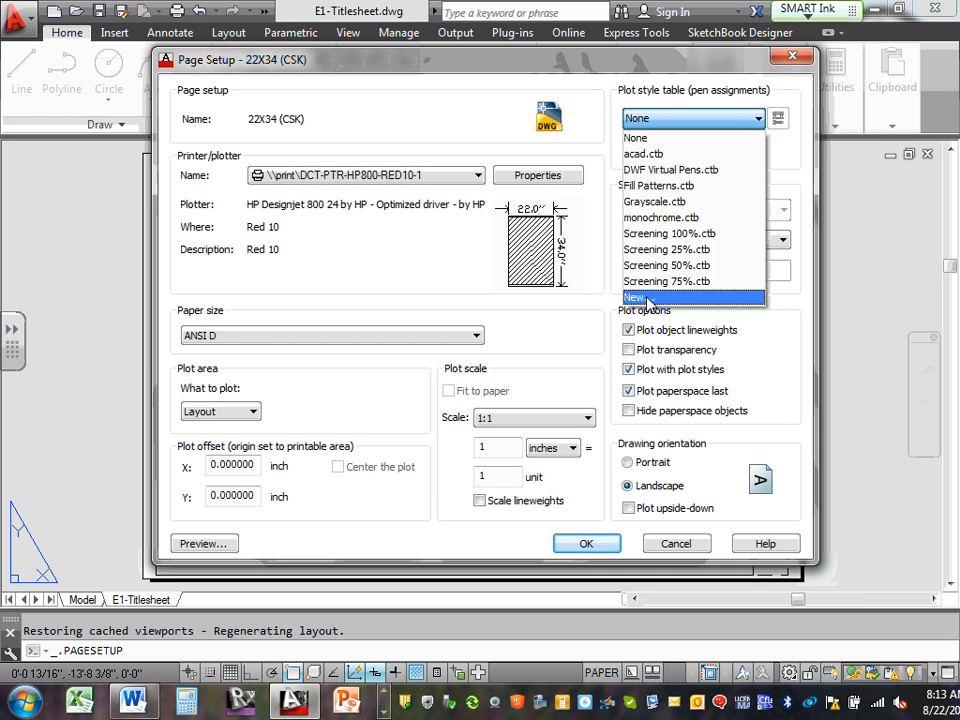
{"action": "left_click", "coordinate": [648, 299]}
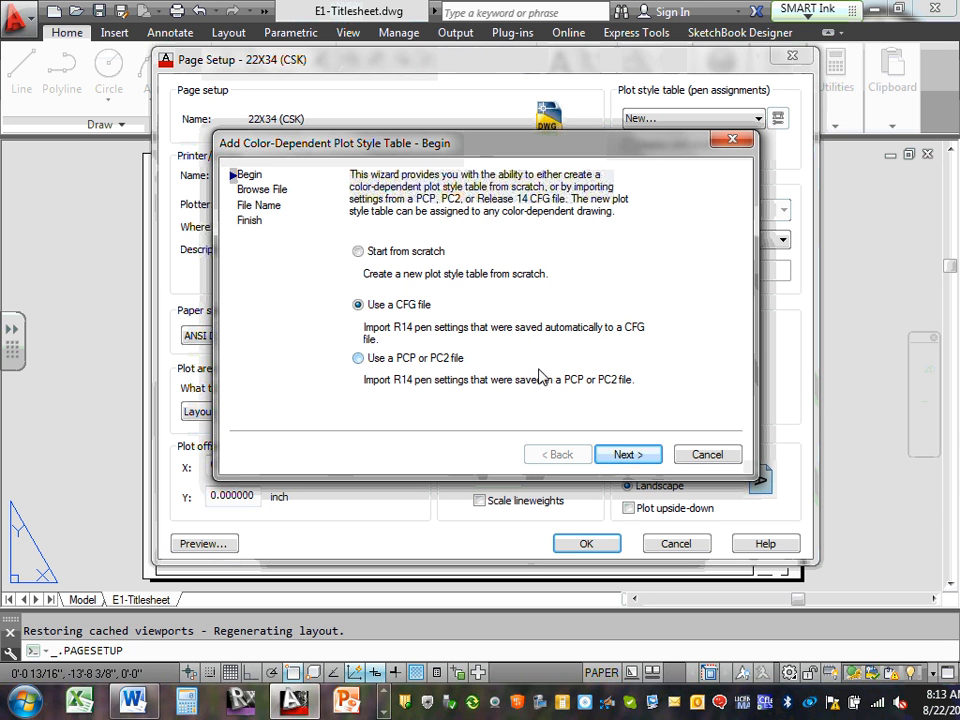
Browse for a CFG file down to Team 11-CSK's Design Drawings XRefs folder, then back out
{"action": "left_click", "coordinate": [627, 454]}
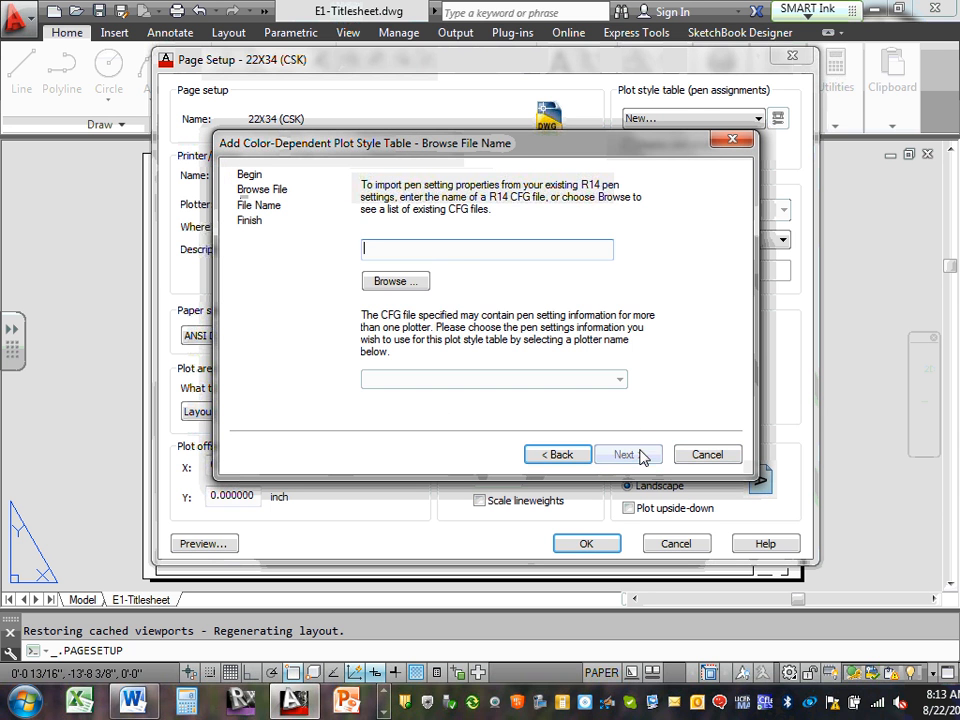
{"action": "left_click", "coordinate": [400, 282]}
{"action": "left_click", "coordinate": [298, 286]}
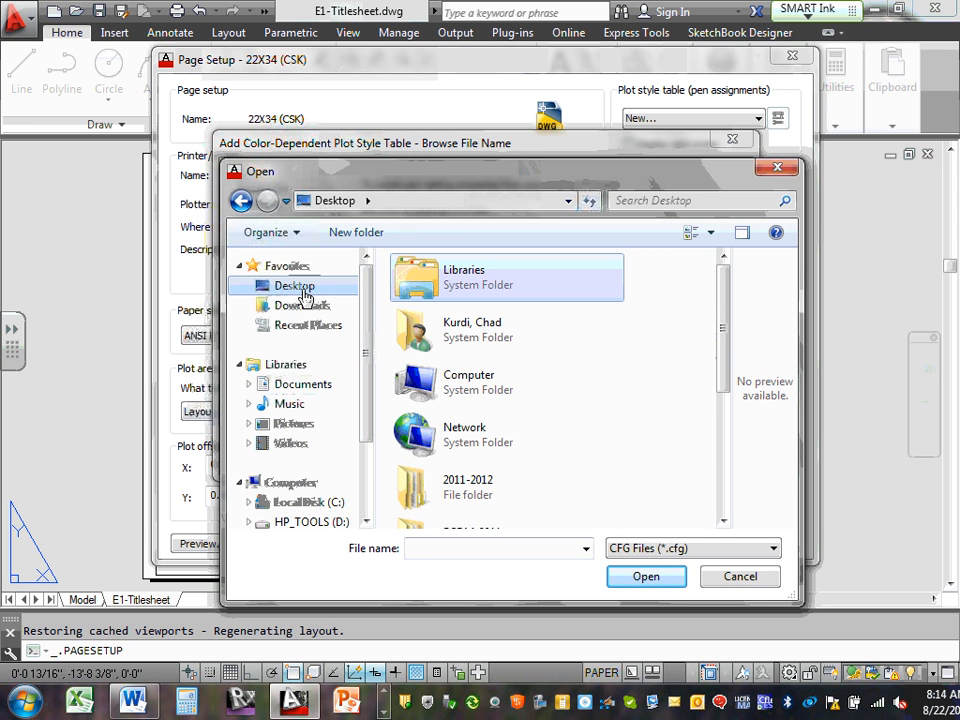
{"action": "left_click_drag", "start_coordinate": [724, 306], "coordinate": [723, 440]}
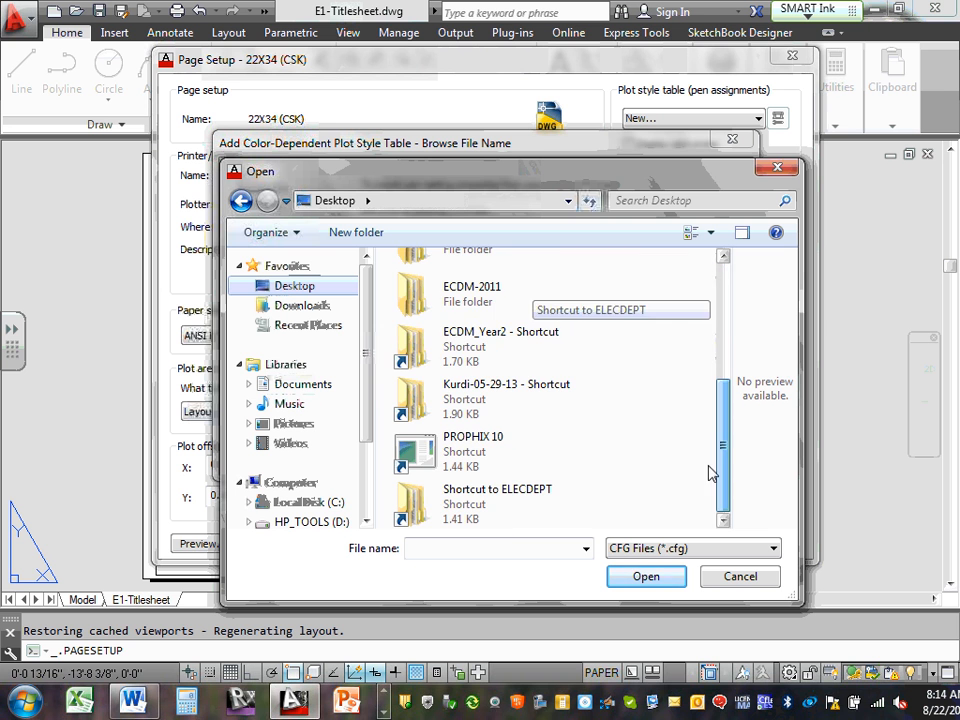
{"action": "double_click", "coordinate": [525, 346]}
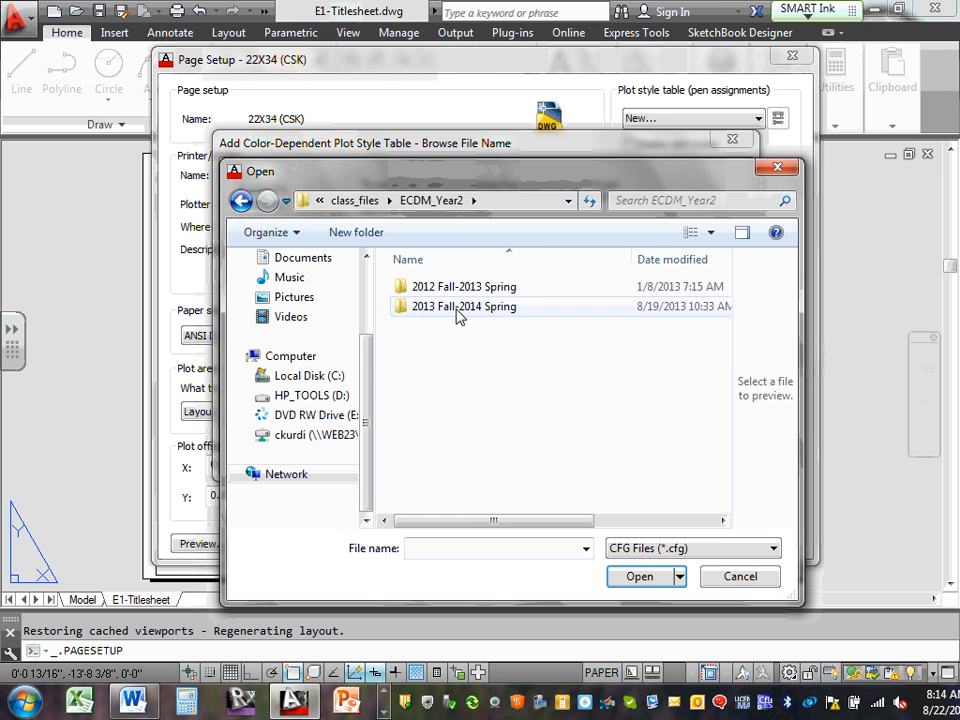
{"action": "double_click", "coordinate": [456, 308]}
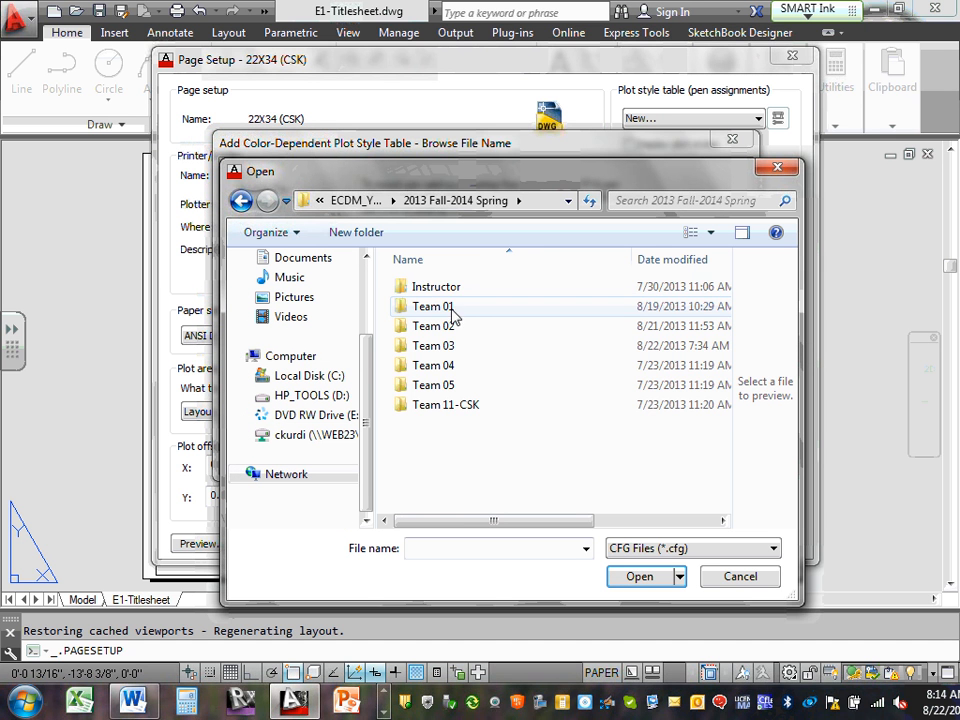
{"action": "double_click", "coordinate": [452, 405]}
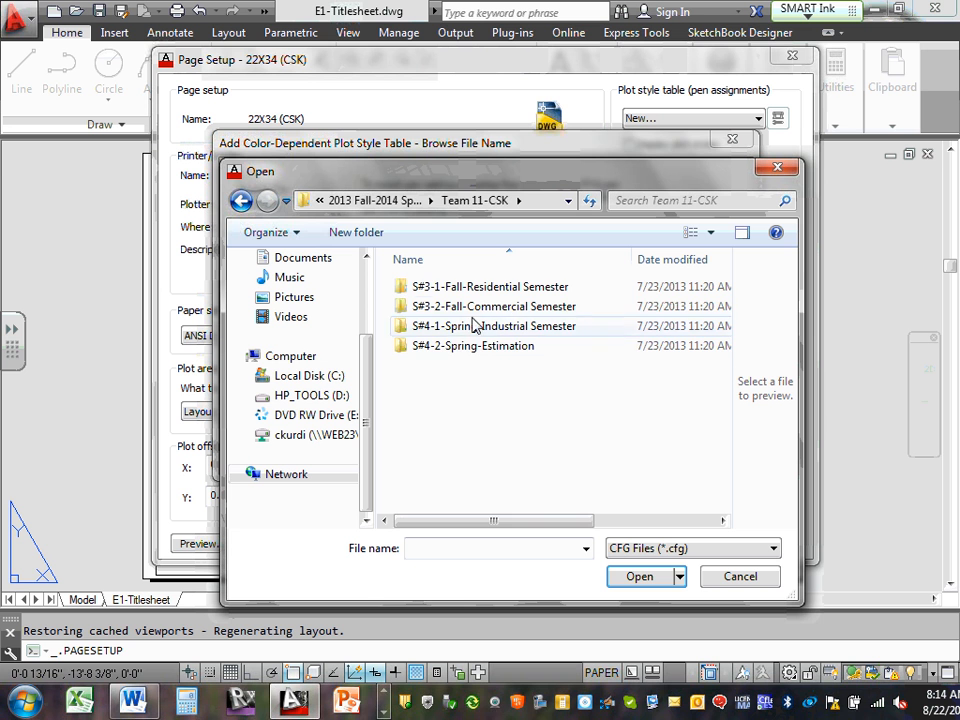
{"action": "double_click", "coordinate": [521, 287]}
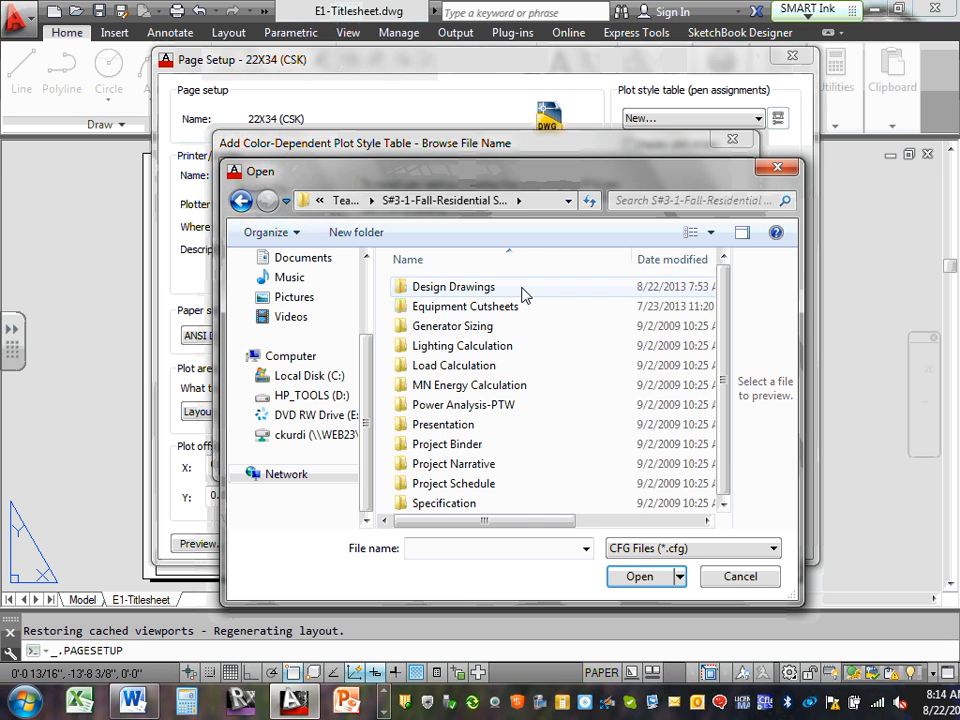
{"action": "double_click", "coordinate": [452, 290]}
{"action": "double_click", "coordinate": [430, 292]}
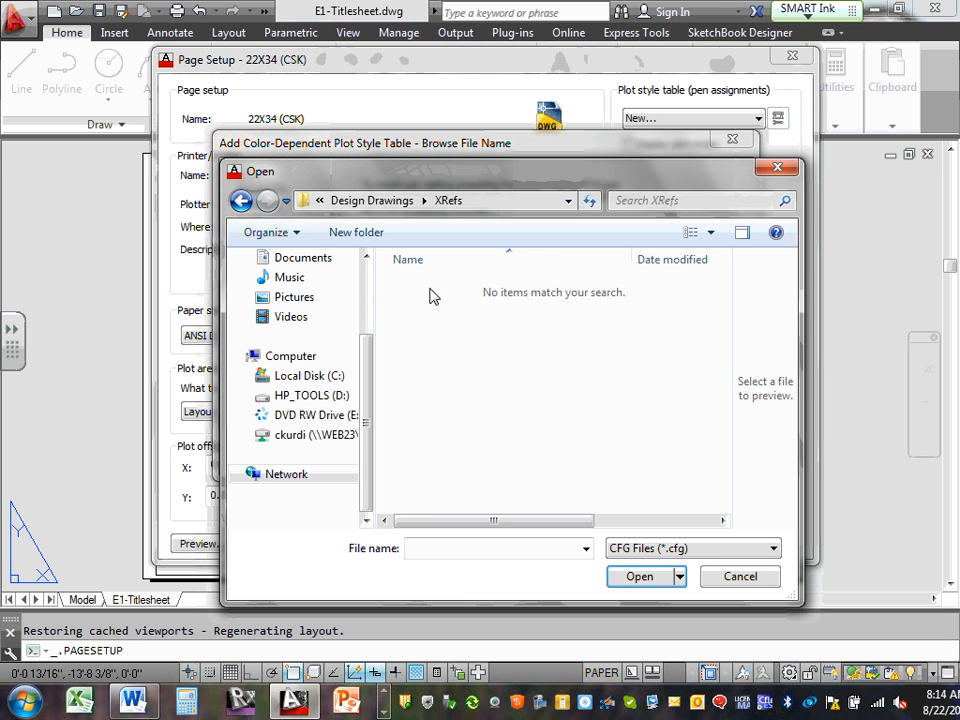
{"action": "left_click", "coordinate": [240, 200]}
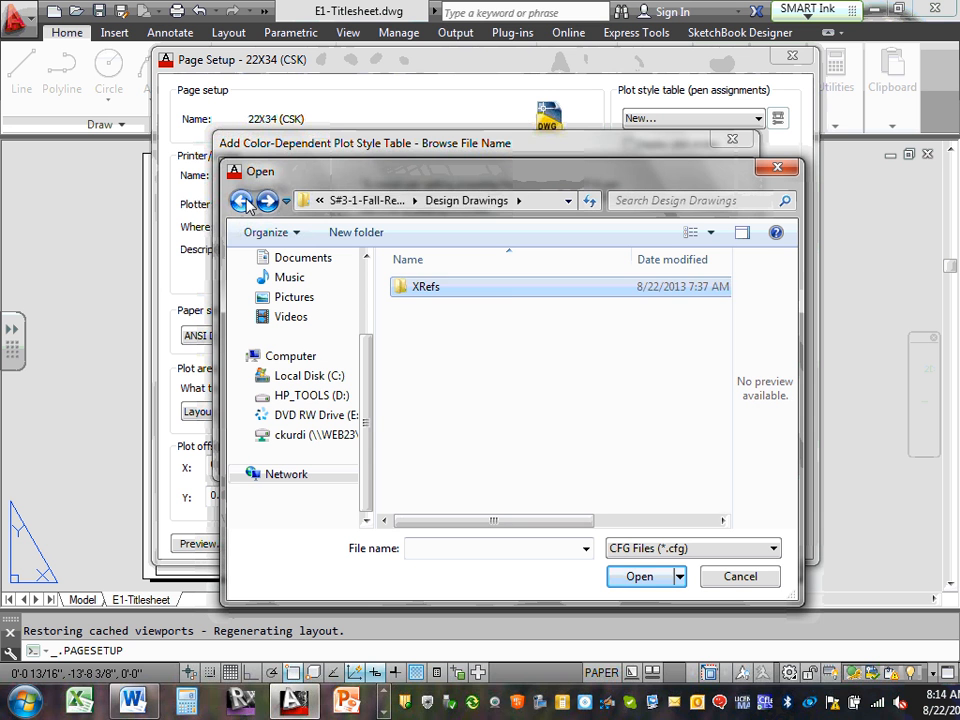
{"action": "left_click", "coordinate": [241, 201]}
{"action": "left_click", "coordinate": [241, 201]}
{"action": "left_click", "coordinate": [241, 201]}
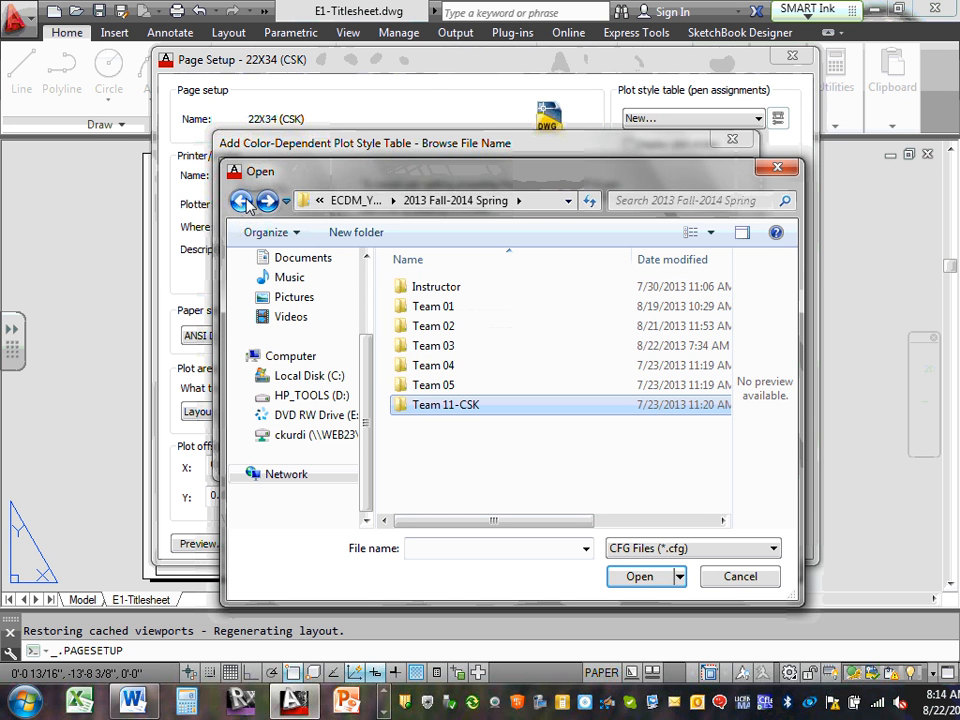
Search Instructor > S#3-1-Fall-Residential Semester > ECDM2140 > CAD, find no CFG file, and close the browser
{"action": "double_click", "coordinate": [458, 288]}
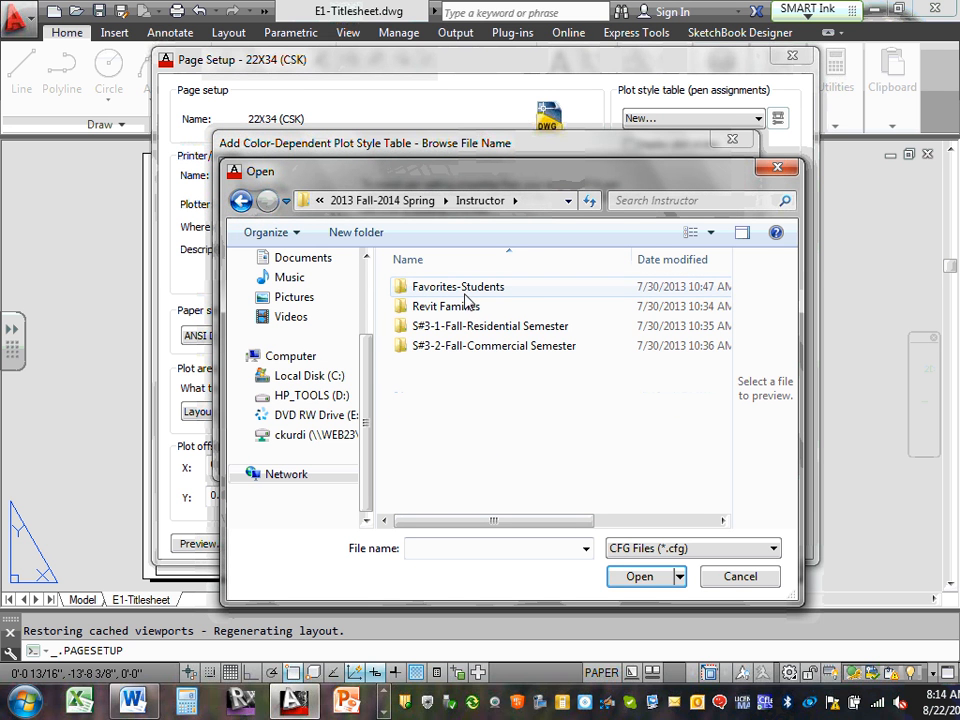
{"action": "double_click", "coordinate": [486, 330]}
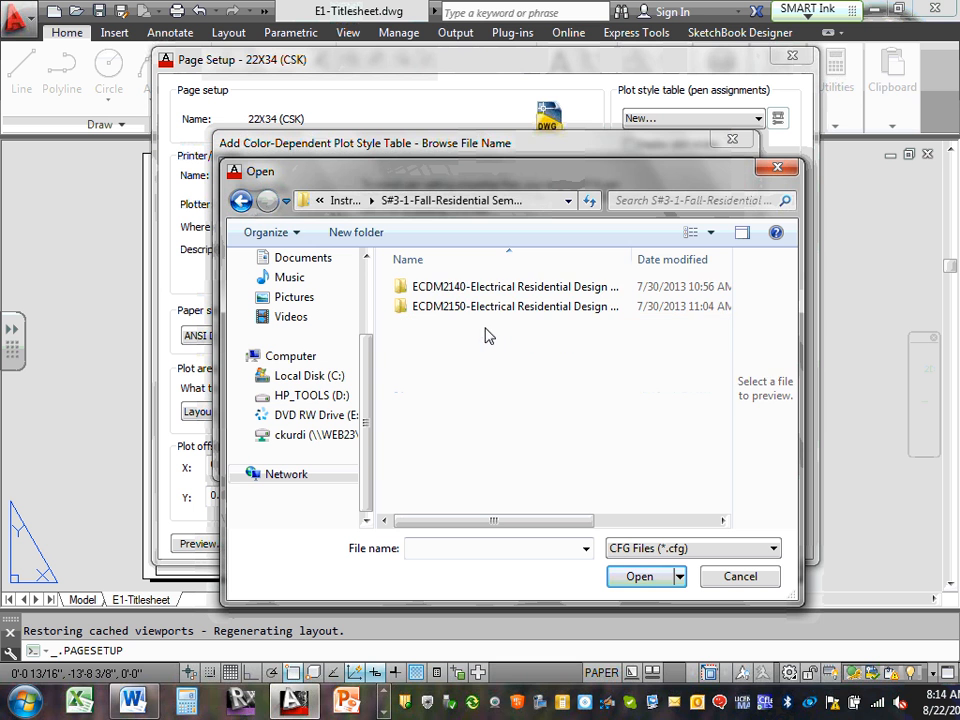
{"action": "double_click", "coordinate": [508, 286]}
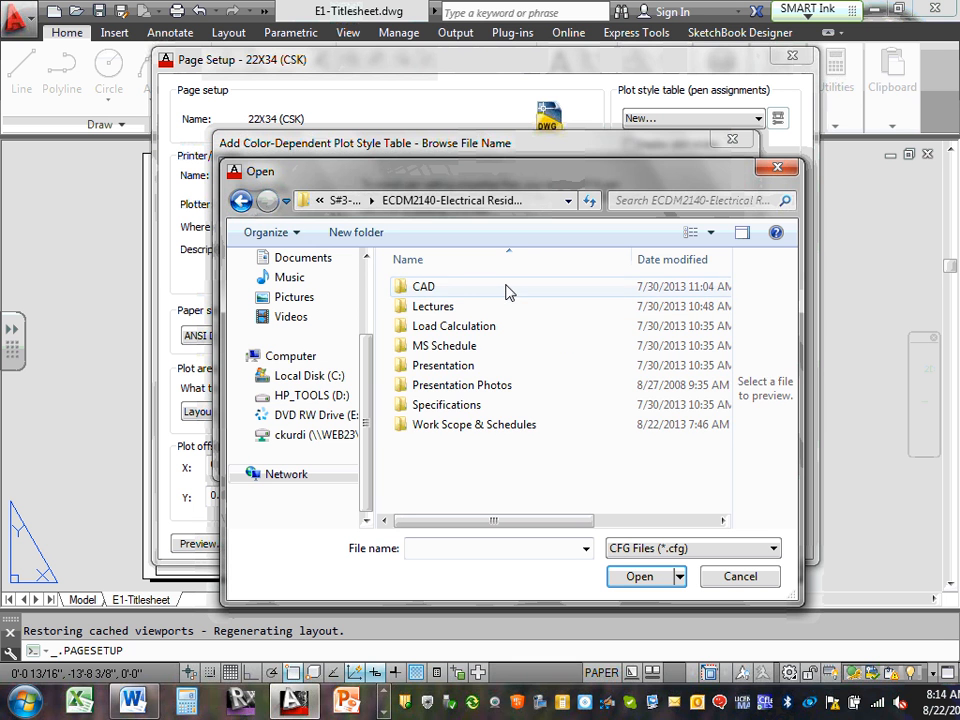
{"action": "double_click", "coordinate": [430, 288]}
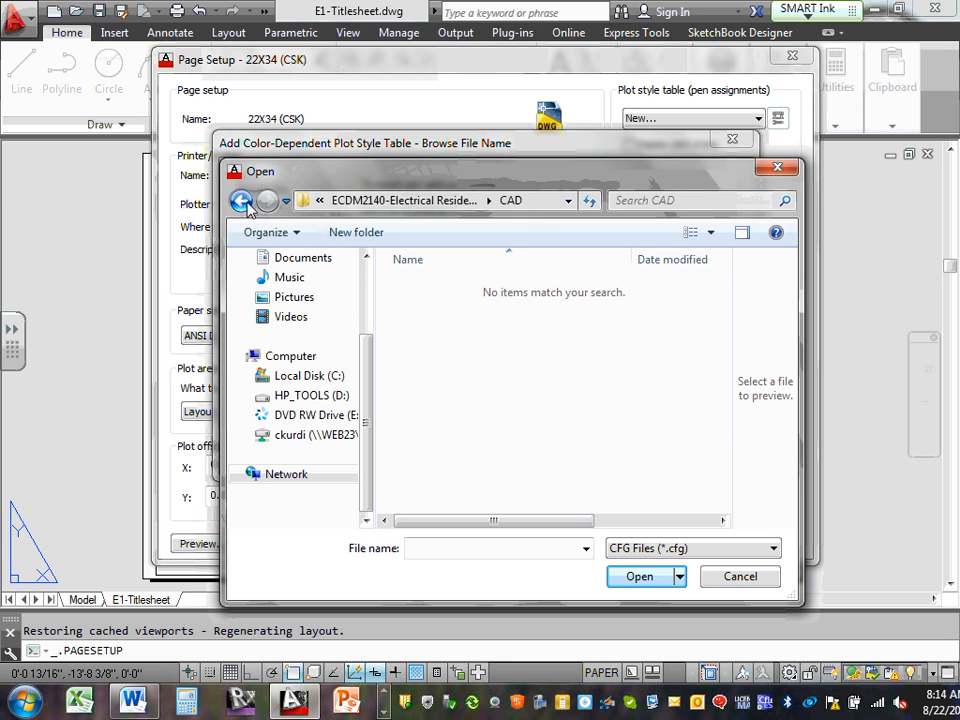
{"action": "left_click", "coordinate": [775, 552]}
{"action": "left_click", "coordinate": [776, 554]}
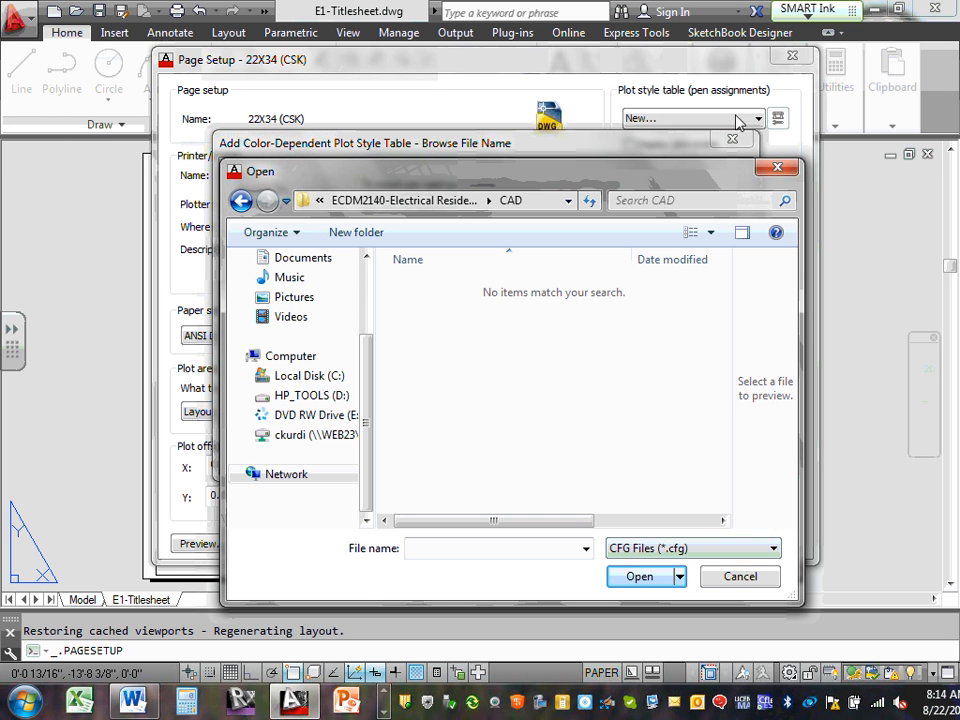
{"action": "left_click", "coordinate": [779, 168]}
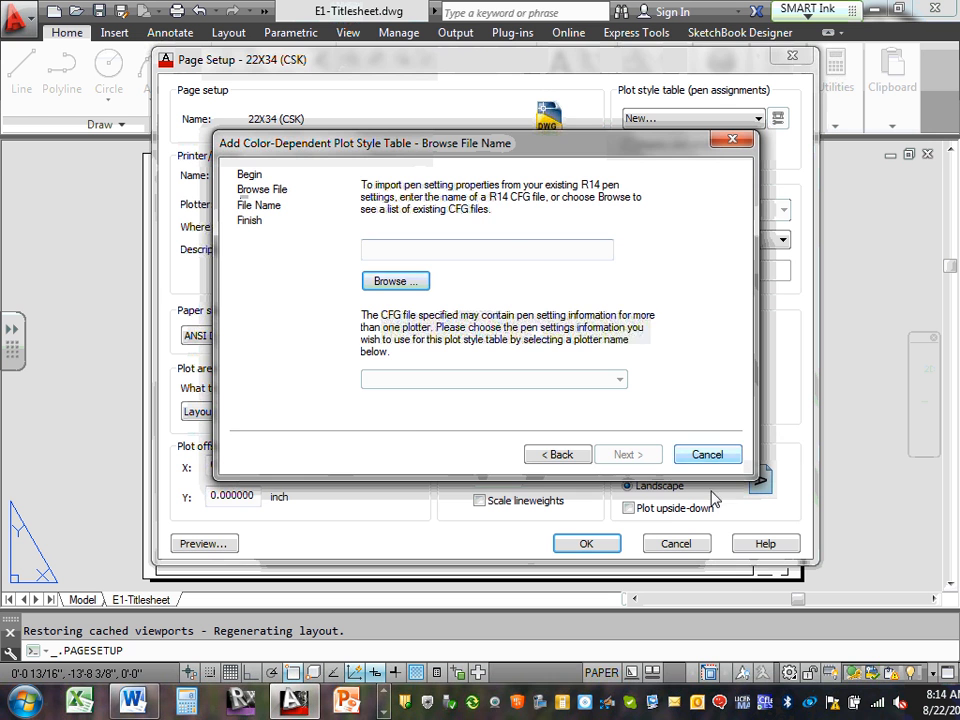
Restart the new plot style table wizard using a PCP or PC2 file
{"action": "left_click", "coordinate": [707, 455]}
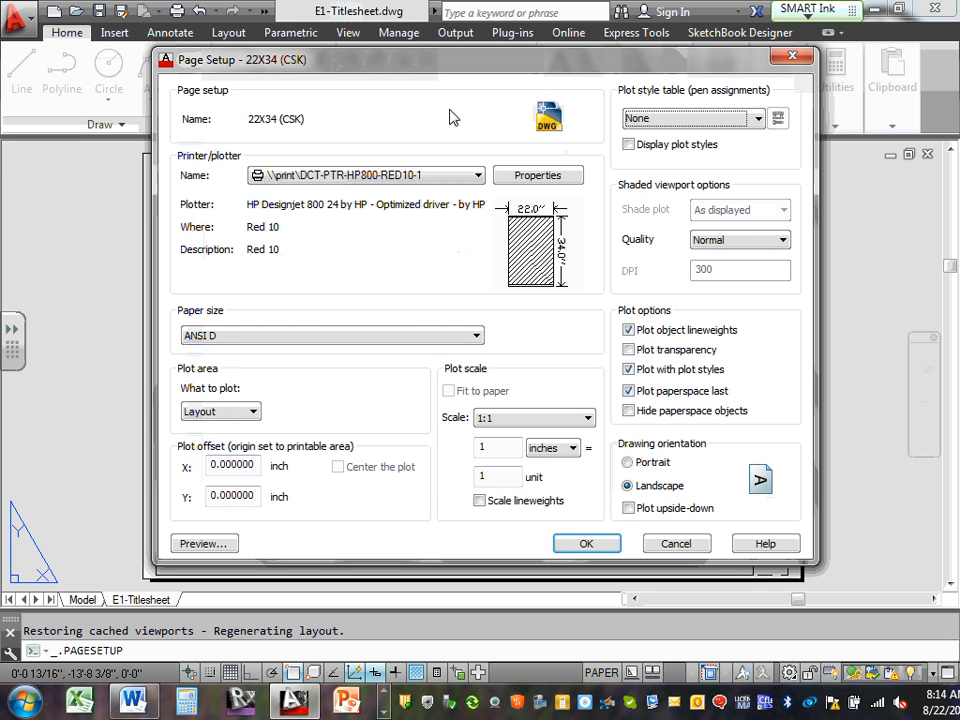
{"action": "left_click", "coordinate": [757, 118]}
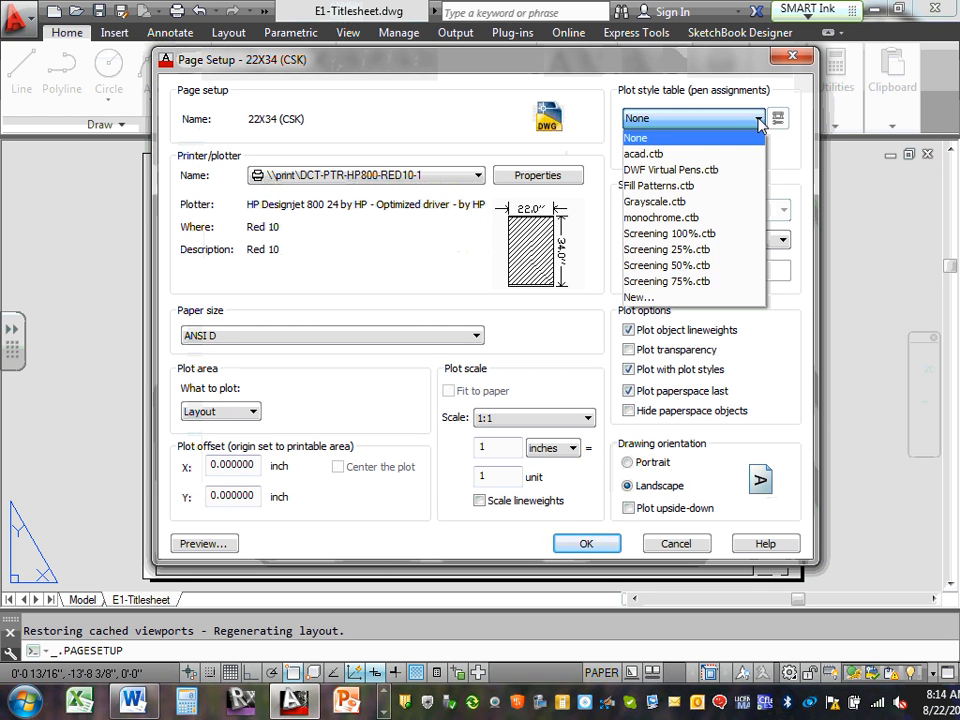
{"action": "left_click", "coordinate": [694, 297]}
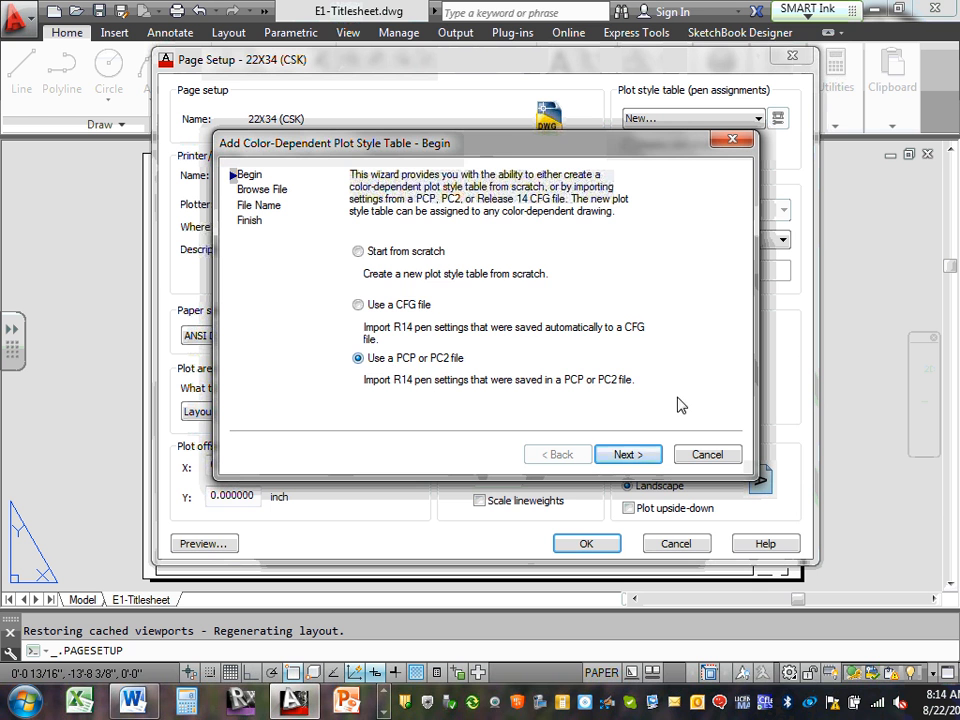
{"action": "left_click", "coordinate": [652, 454]}
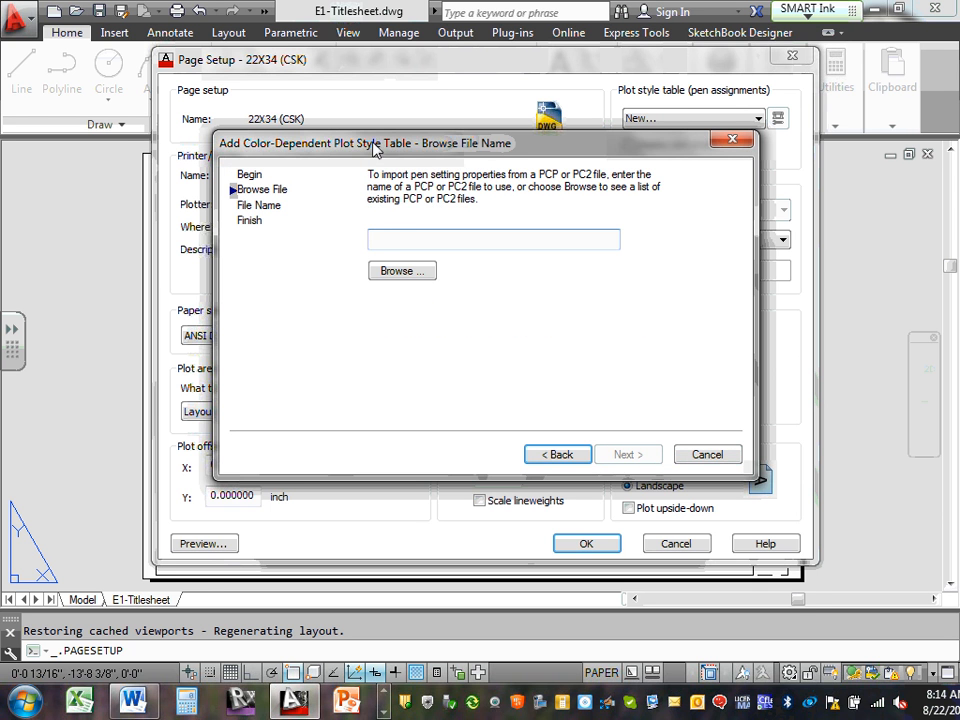
Browse ECDM_Year2's 2012 Fall-2013 Spring Instructor folder for a PCP file, then back out to Desktop
{"action": "left_click", "coordinate": [414, 270]}
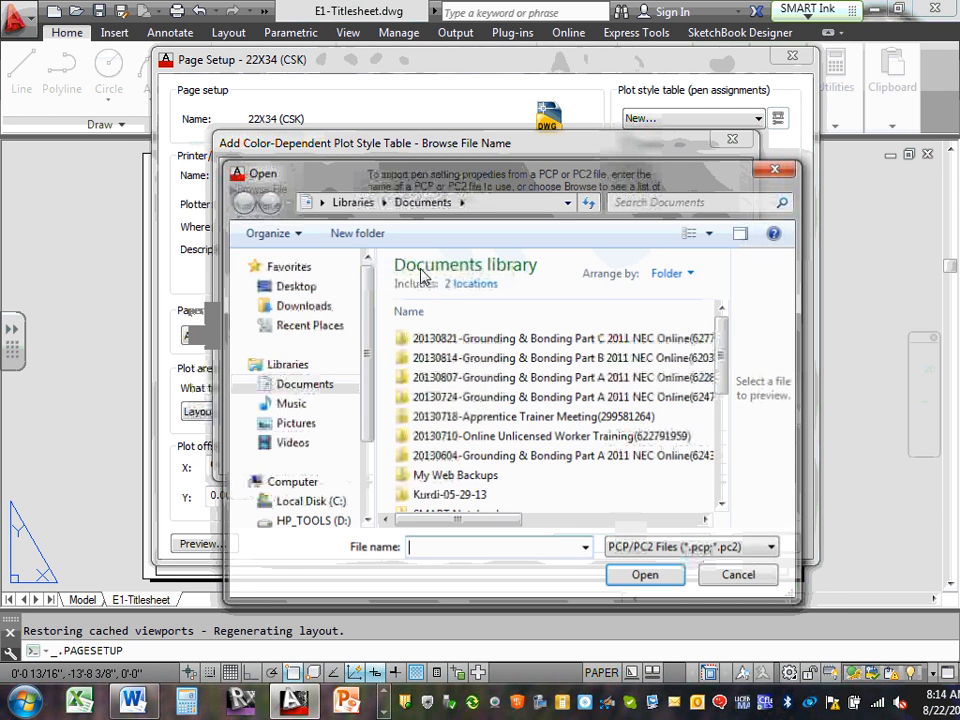
{"action": "left_click", "coordinate": [291, 287]}
{"action": "left_click_drag", "start_coordinate": [722, 340], "coordinate": [715, 446]}
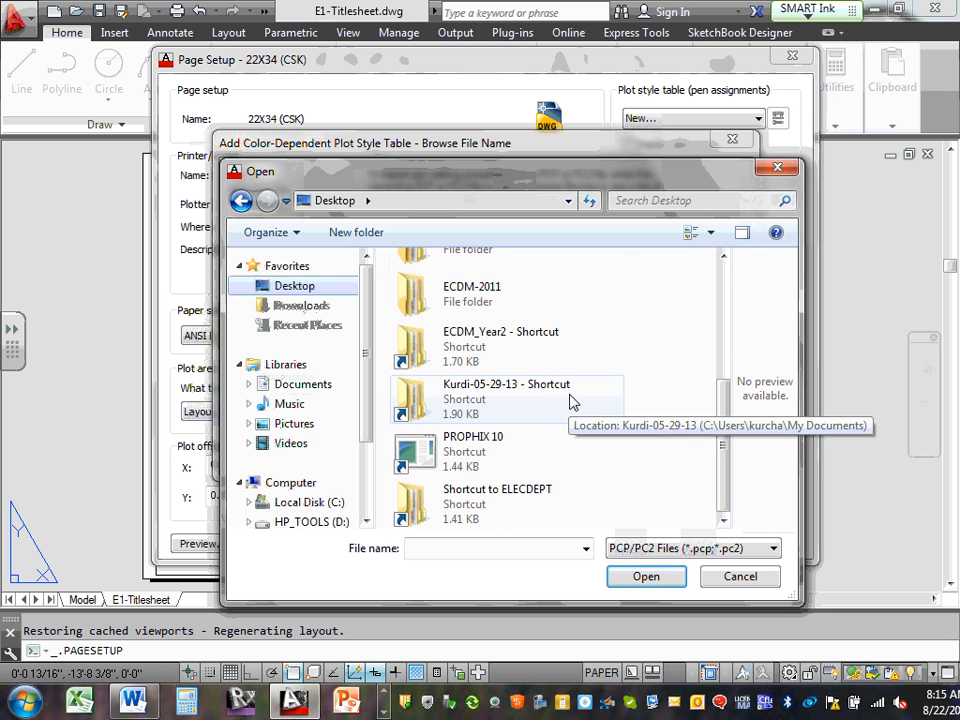
{"action": "double_click", "coordinate": [548, 360]}
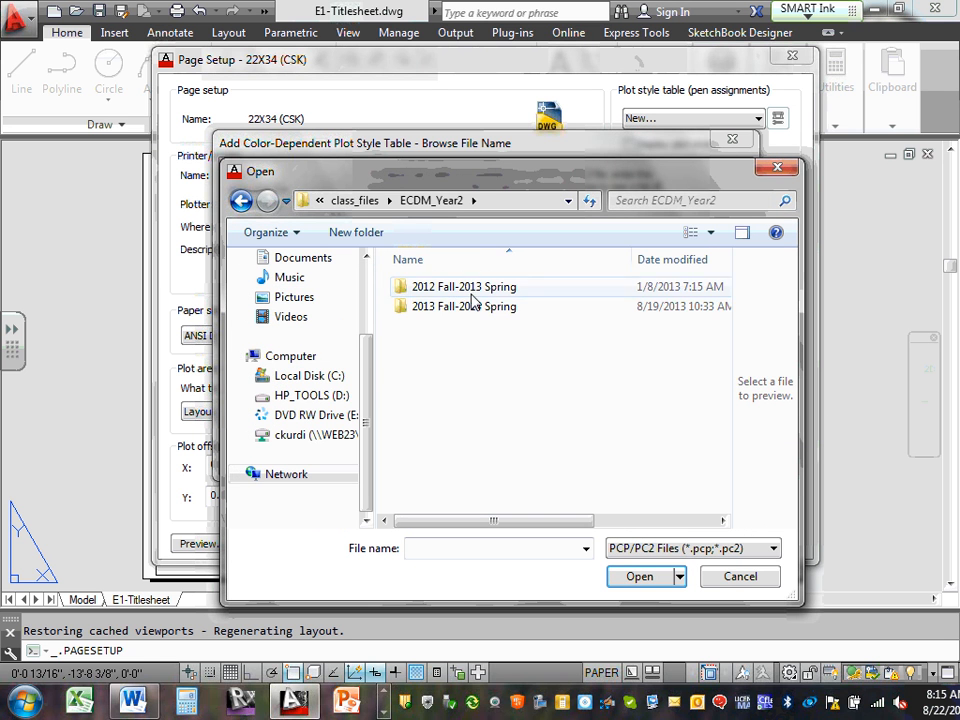
{"action": "double_click", "coordinate": [470, 288]}
{"action": "double_click", "coordinate": [436, 287]}
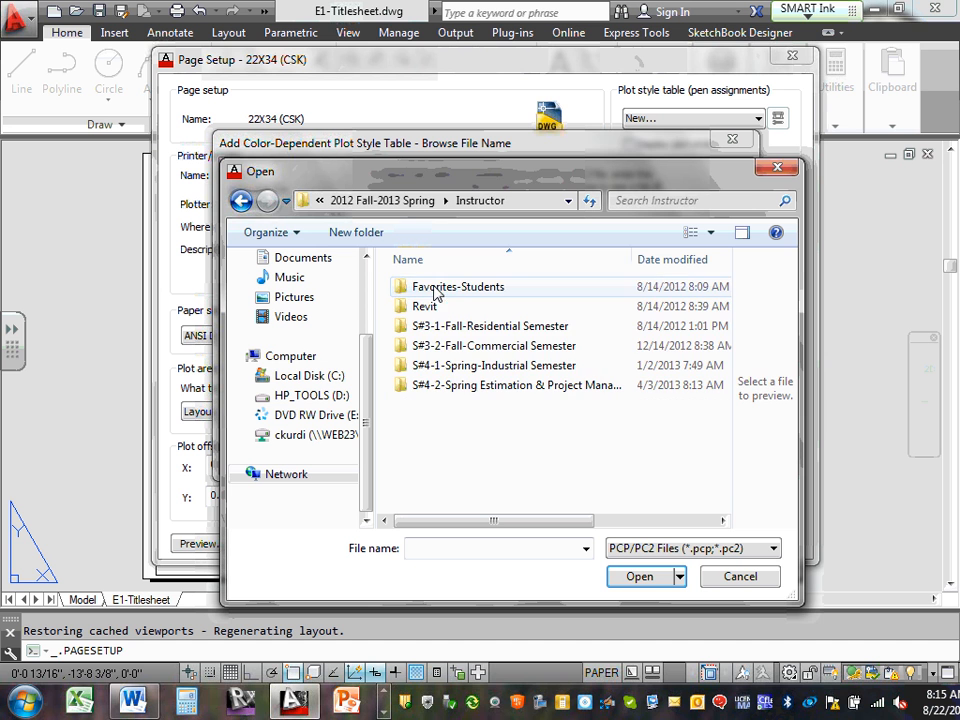
{"action": "left_click", "coordinate": [241, 202]}
{"action": "left_click", "coordinate": [241, 202]}
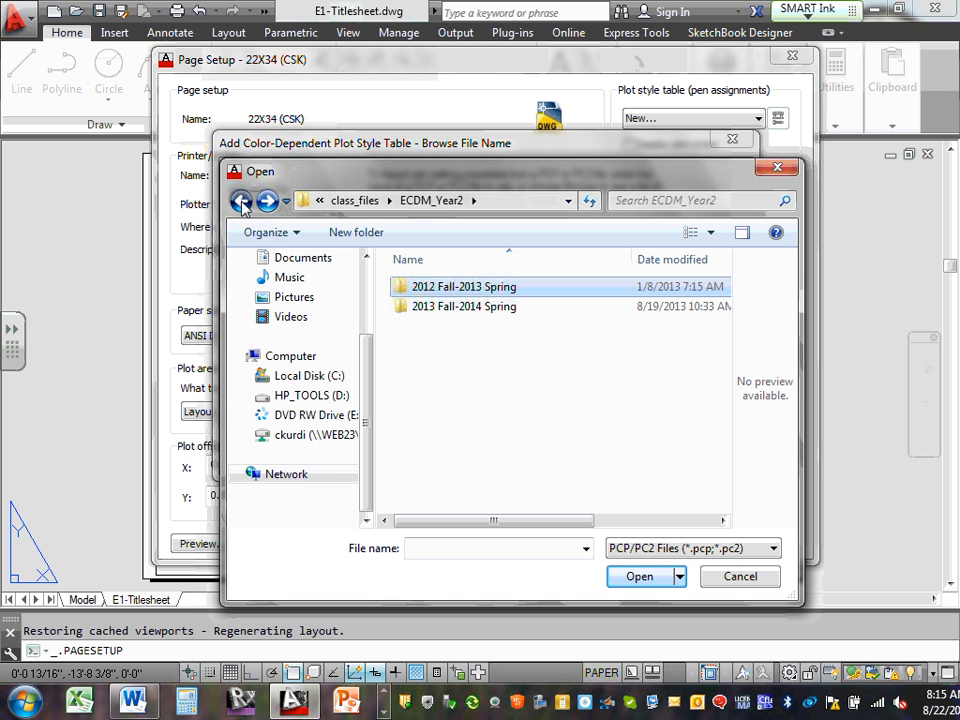
{"action": "left_click", "coordinate": [241, 202]}
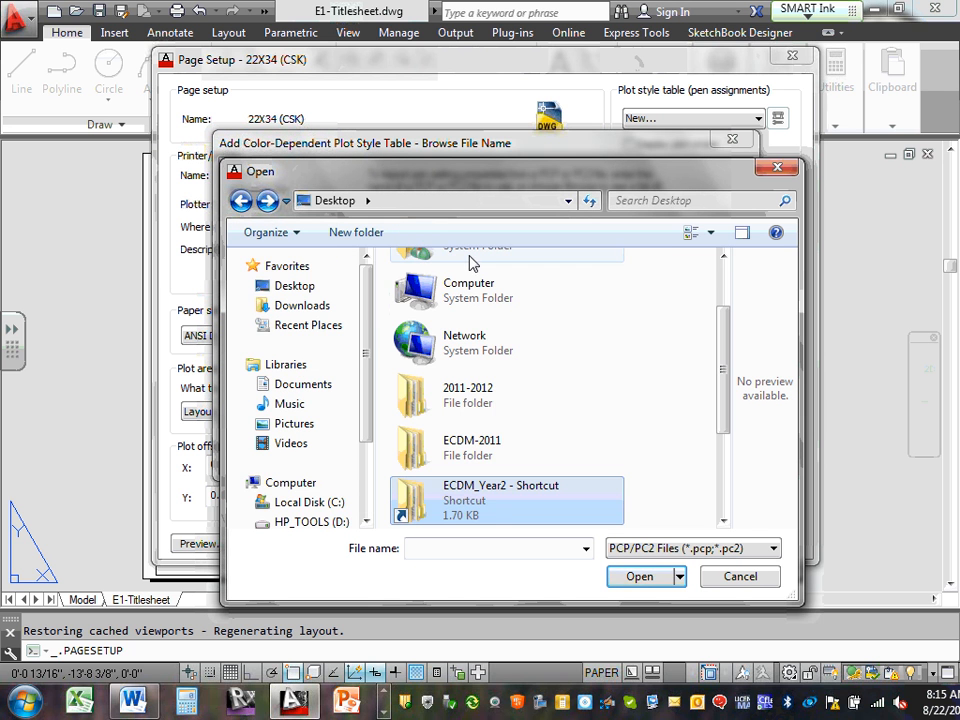
Search the 2013 Fall-2014 Spring ECDM2140 CAD folder, find no PCP file, and close the browser
{"action": "double_click", "coordinate": [503, 513]}
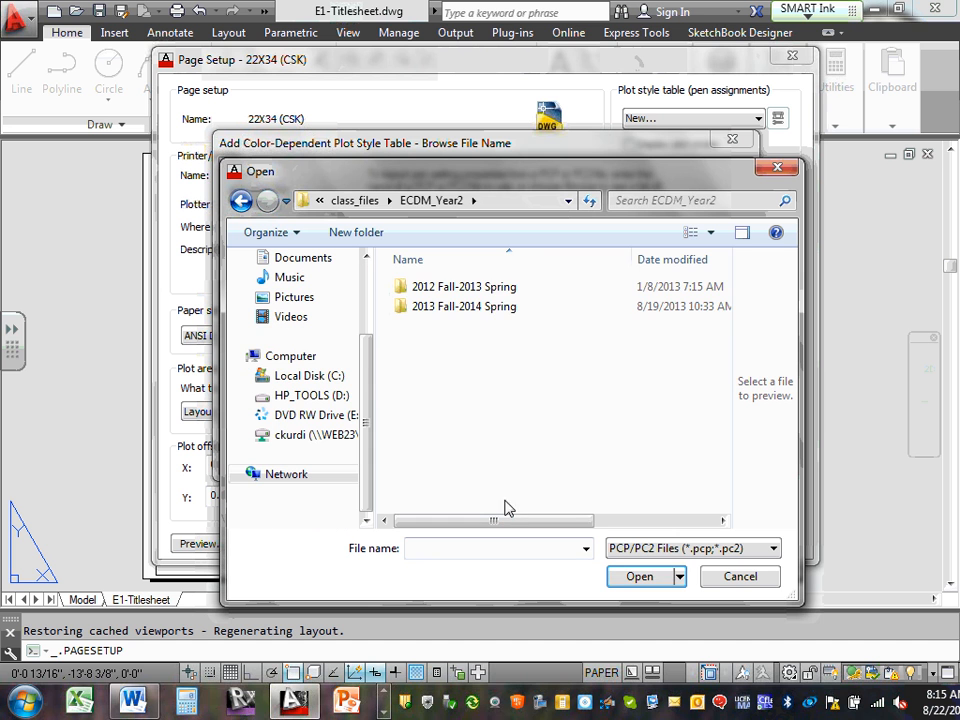
{"action": "double_click", "coordinate": [497, 314]}
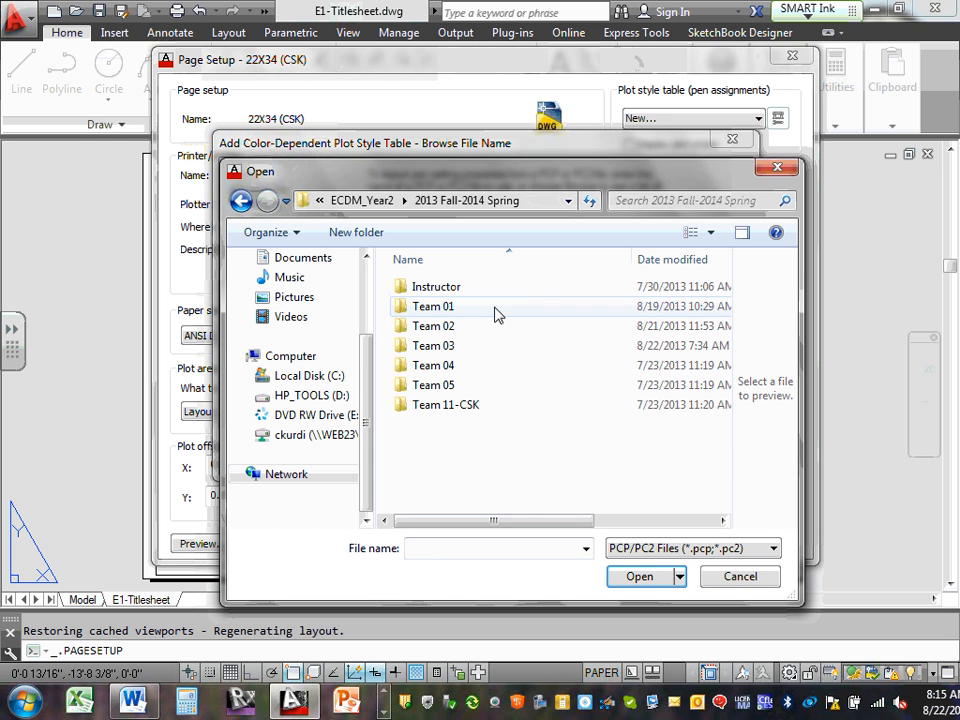
{"action": "double_click", "coordinate": [445, 287]}
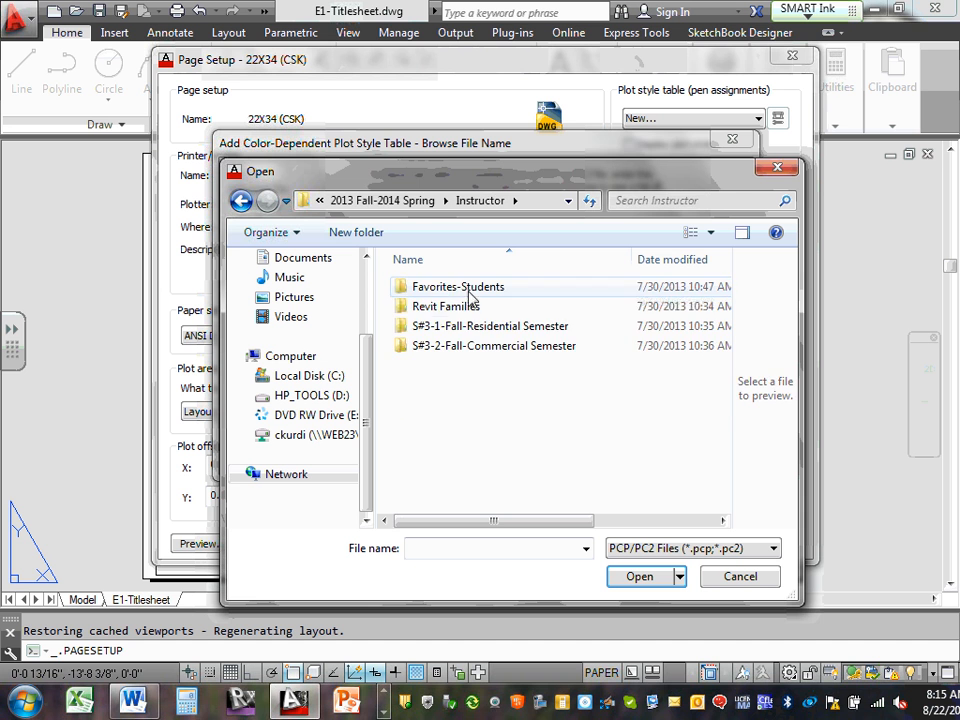
{"action": "left_click", "coordinate": [472, 330]}
{"action": "double_click", "coordinate": [470, 329]}
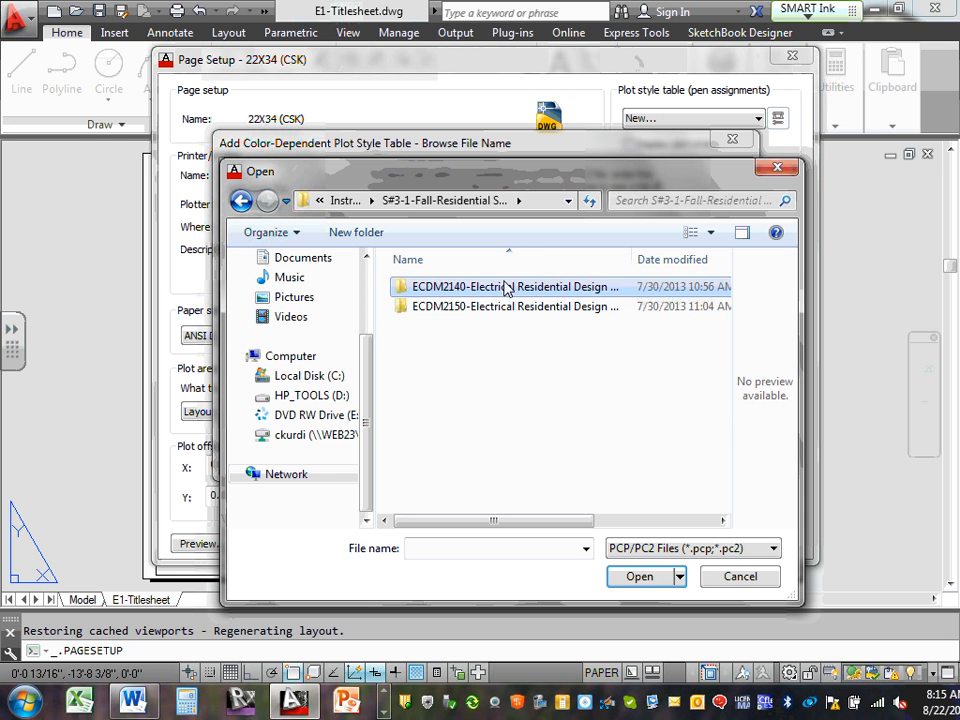
{"action": "double_click", "coordinate": [503, 289]}
{"action": "double_click", "coordinate": [420, 285]}
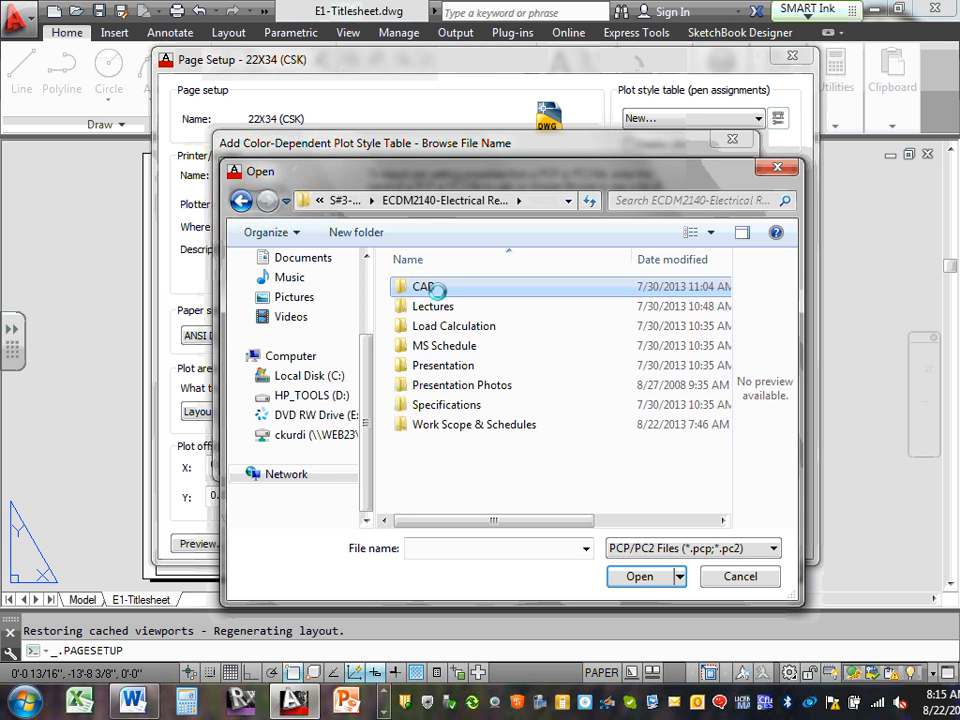
{"action": "left_click", "coordinate": [776, 550]}
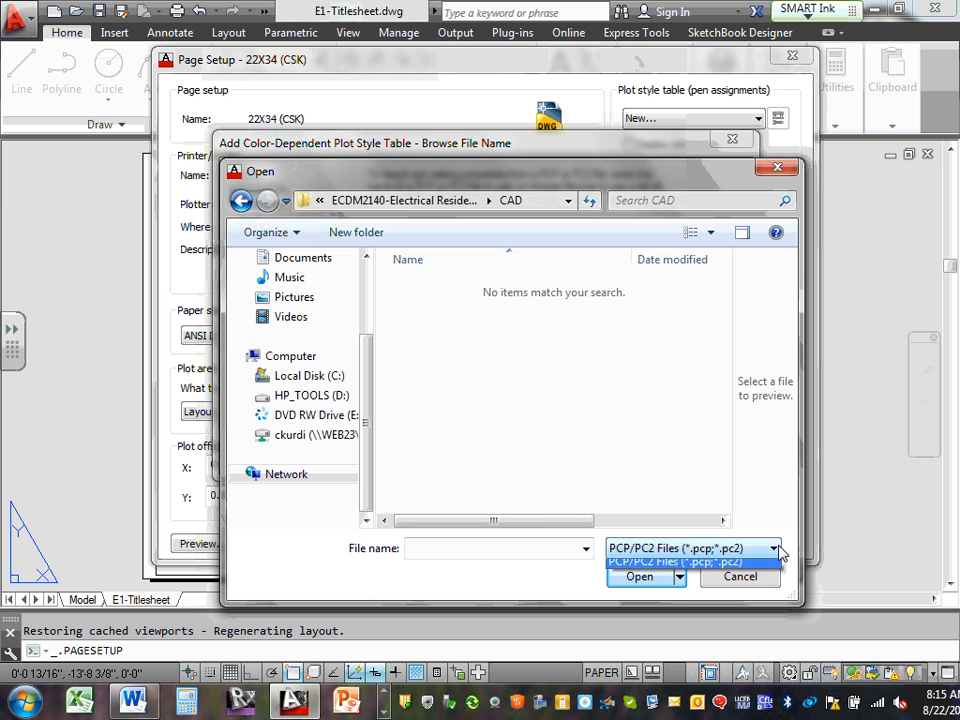
{"action": "left_click", "coordinate": [780, 552]}
{"action": "left_click", "coordinate": [585, 548]}
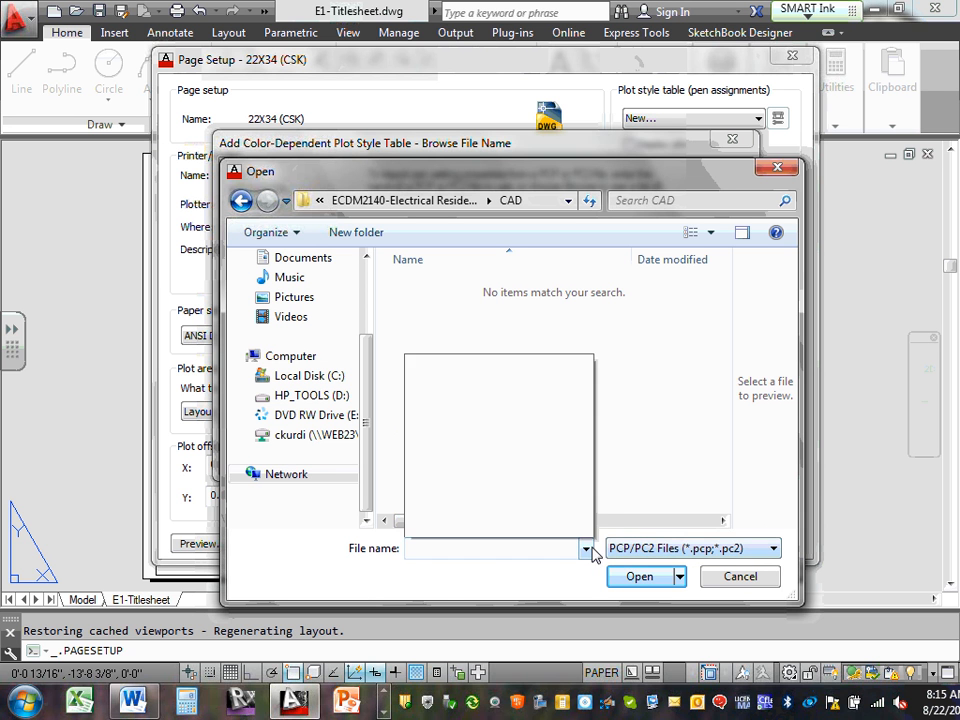
{"action": "left_click", "coordinate": [743, 572]}
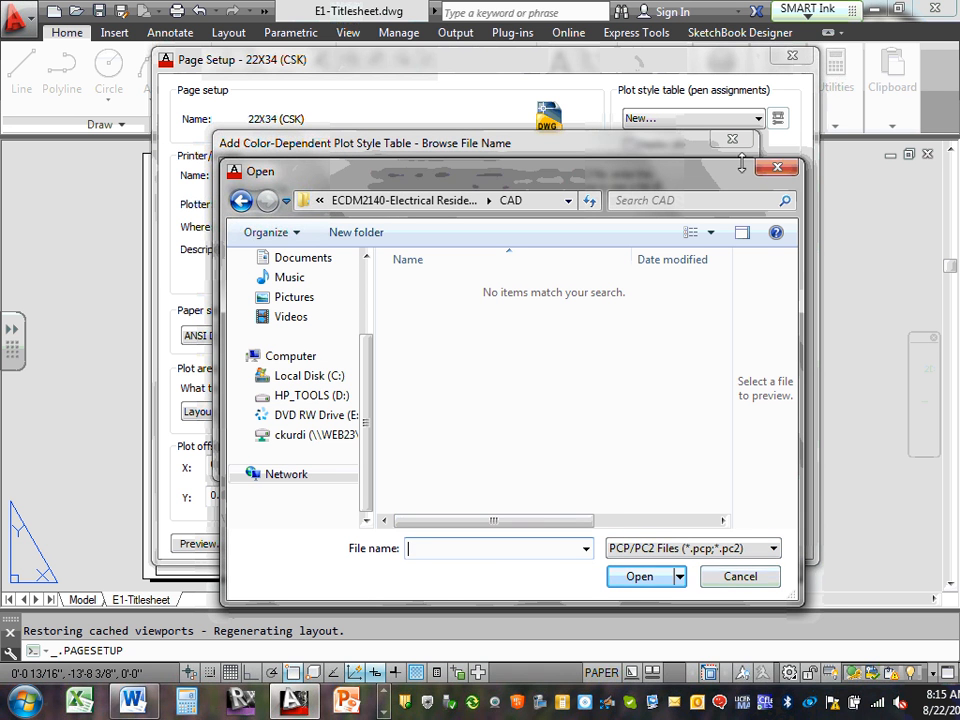
{"action": "left_click", "coordinate": [779, 168]}
Cancel the wizard, keep plot style table None, and close Page Setup and Page Setup Manager
{"action": "left_click", "coordinate": [733, 140]}
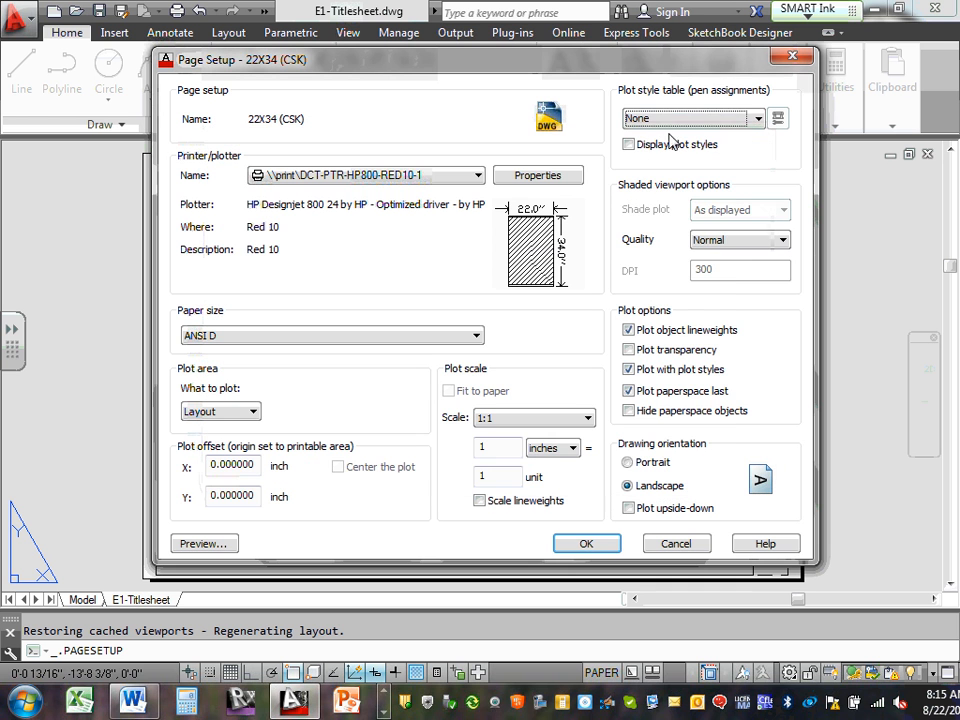
{"action": "left_click", "coordinate": [758, 117]}
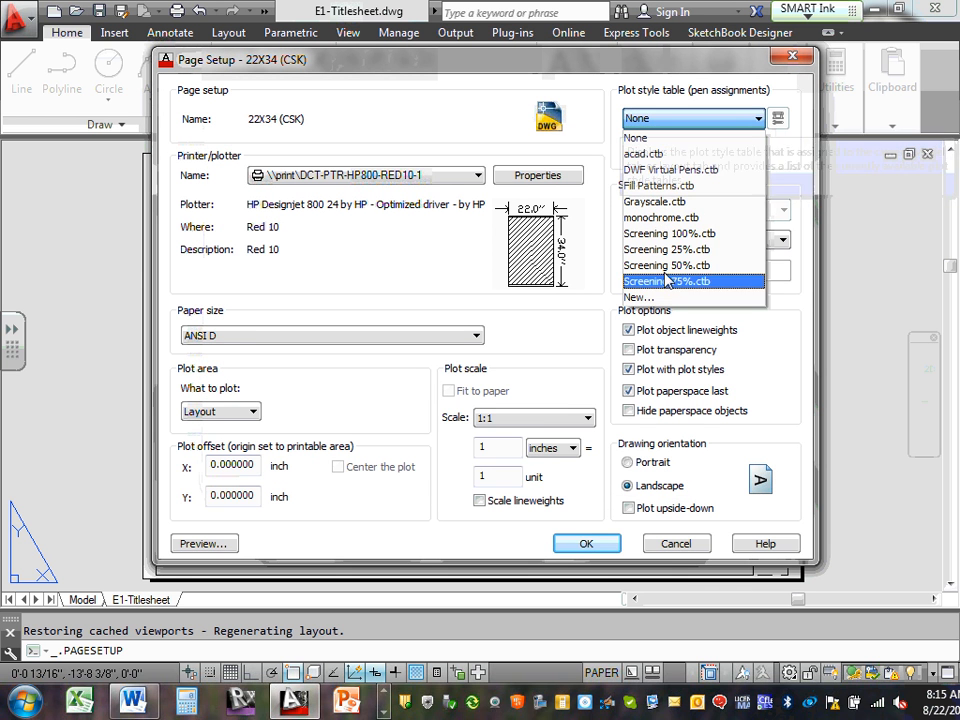
{"action": "left_click", "coordinate": [794, 152]}
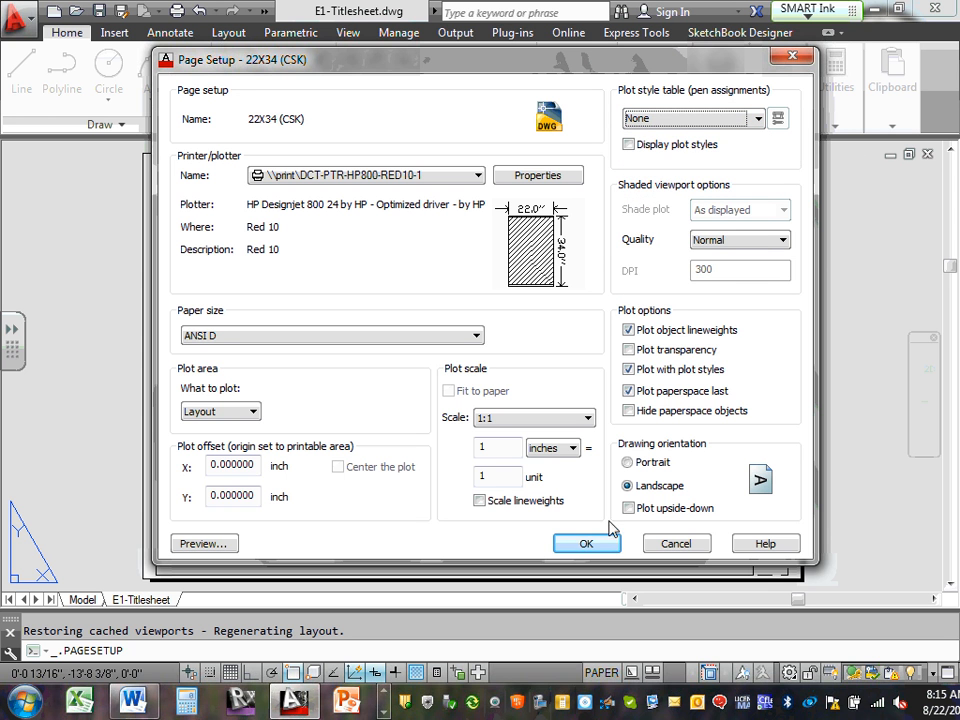
{"action": "left_click", "coordinate": [677, 543]}
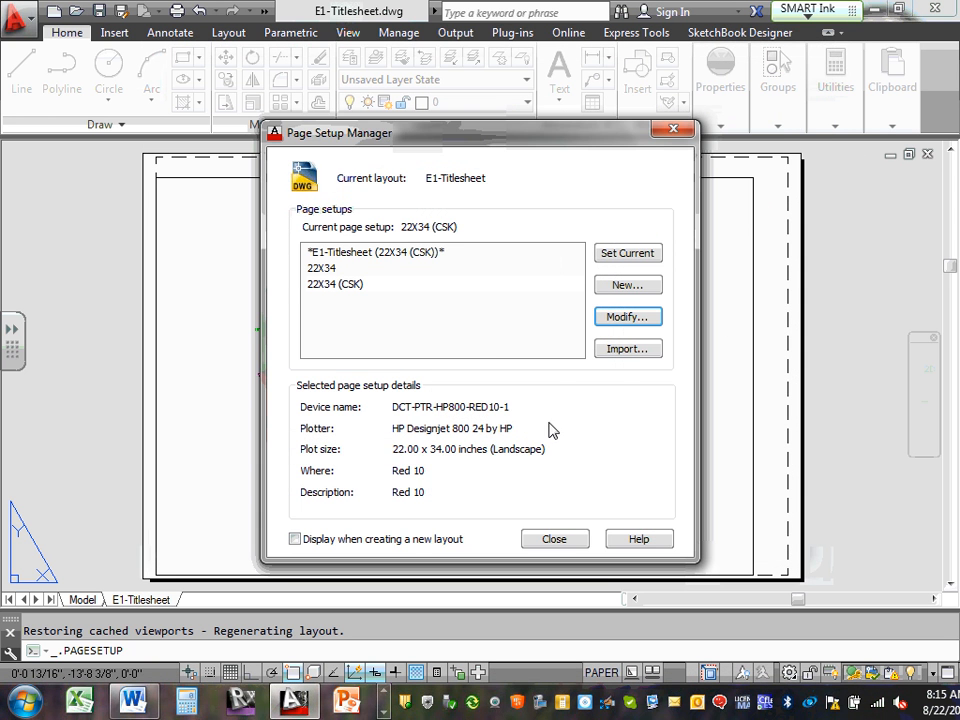
{"action": "left_click", "coordinate": [572, 538]}
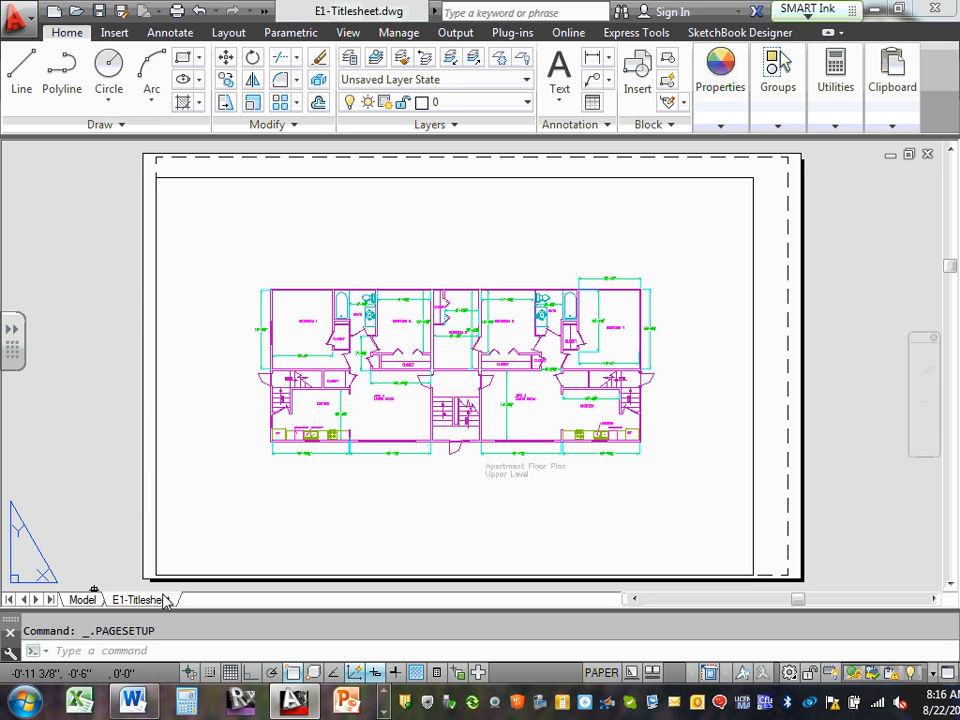
In Model space, window-select the whole apartment floor plan and delete it
{"action": "left_click", "coordinate": [84, 600]}
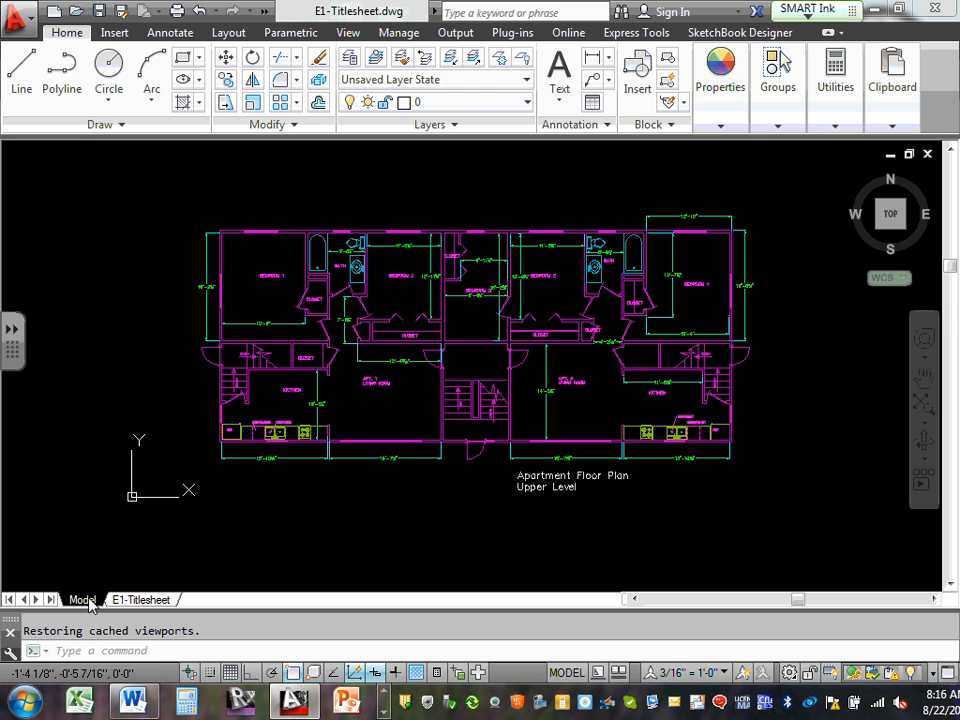
{"action": "scroll", "coordinate": [241, 300], "scroll_direction": "down", "scroll_amount": 4}
{"action": "scroll", "coordinate": [253, 315], "scroll_direction": "up", "scroll_amount": 4}
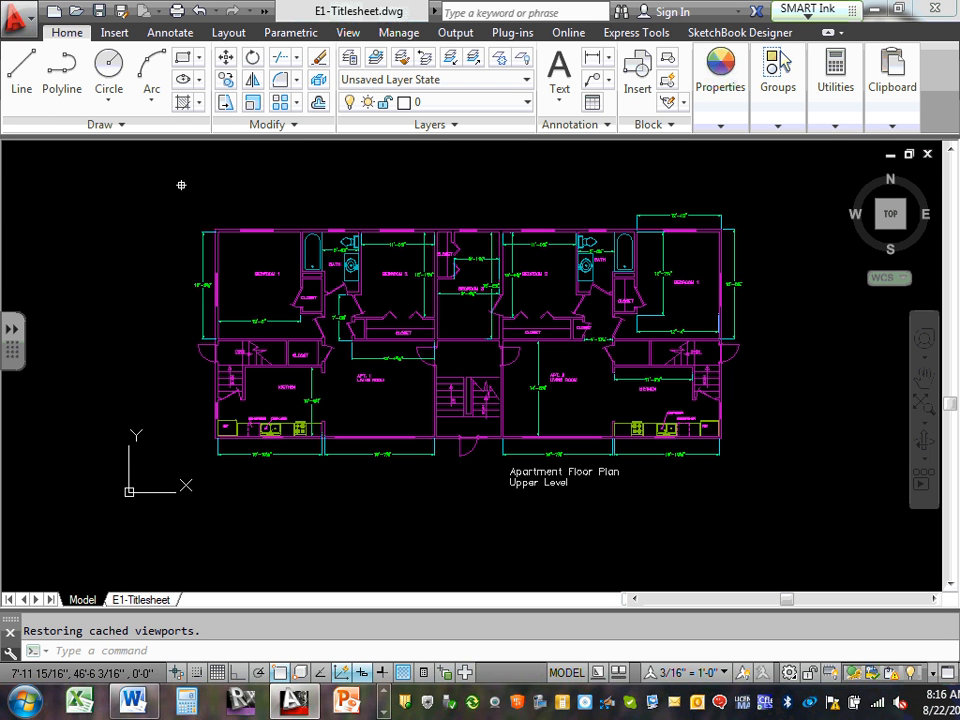
{"action": "scroll", "coordinate": [407, 394], "scroll_direction": "down", "scroll_amount": 2}
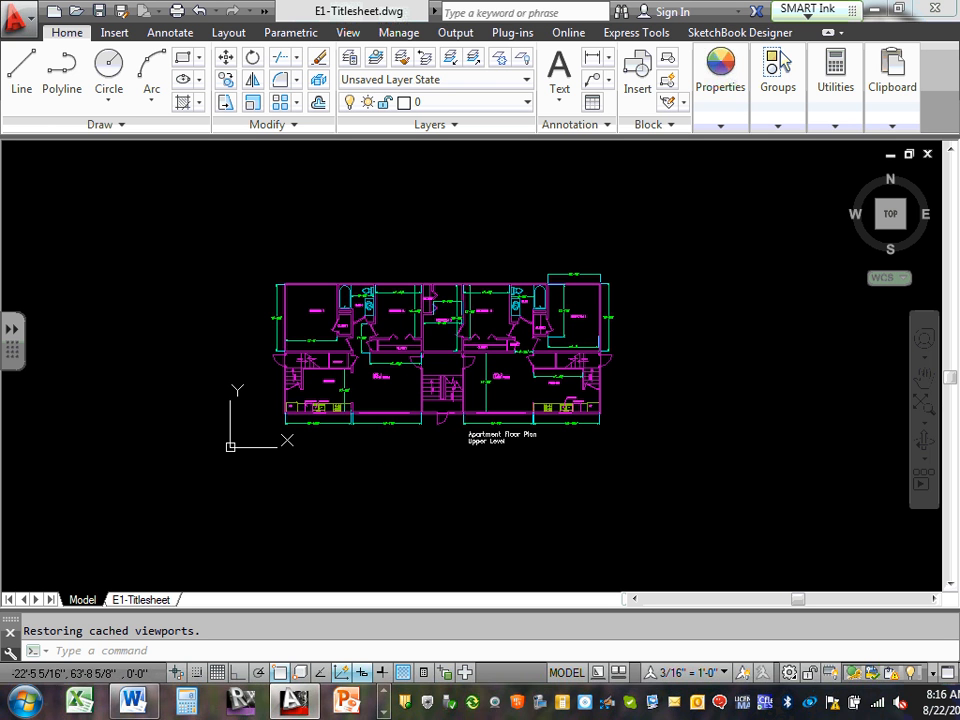
{"action": "left_click", "coordinate": [137, 184]}
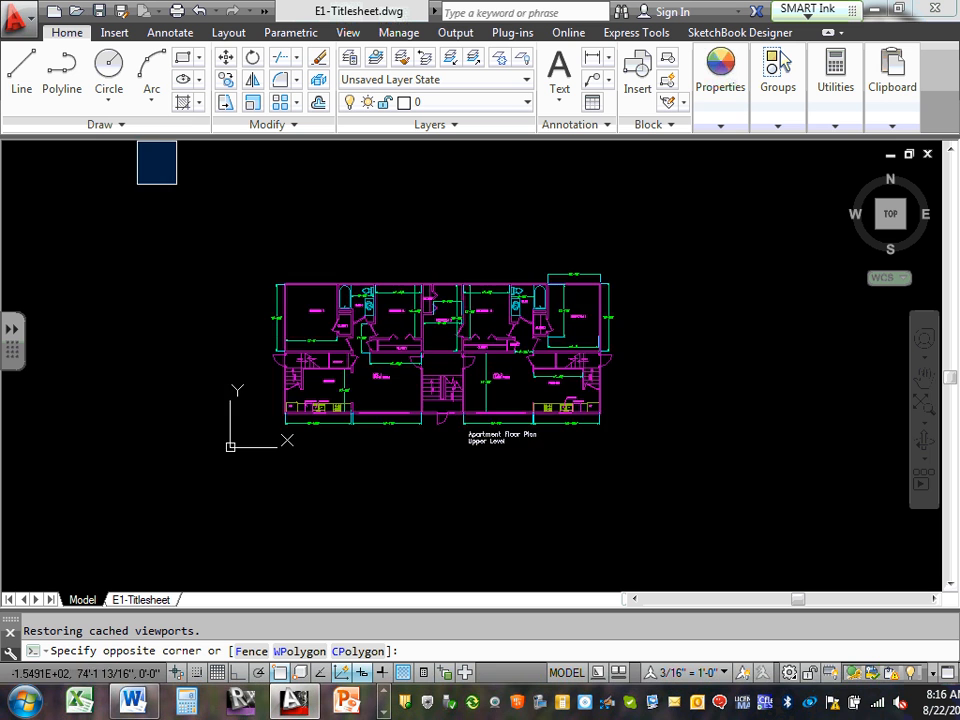
{"action": "left_click", "coordinate": [736, 522]}
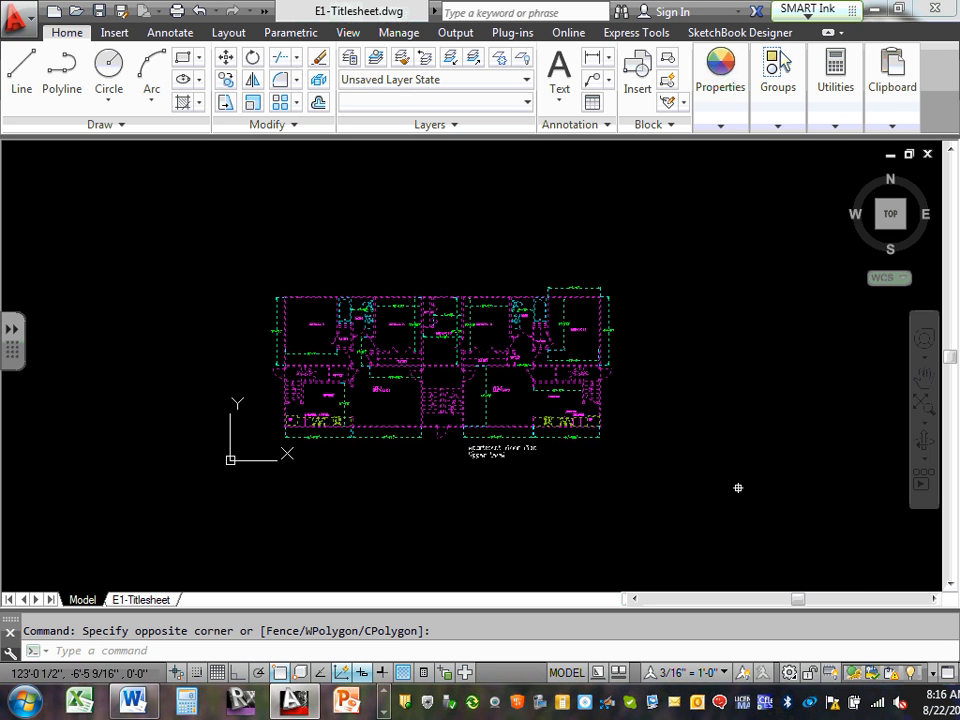
{"action": "key", "text": "Delete"}
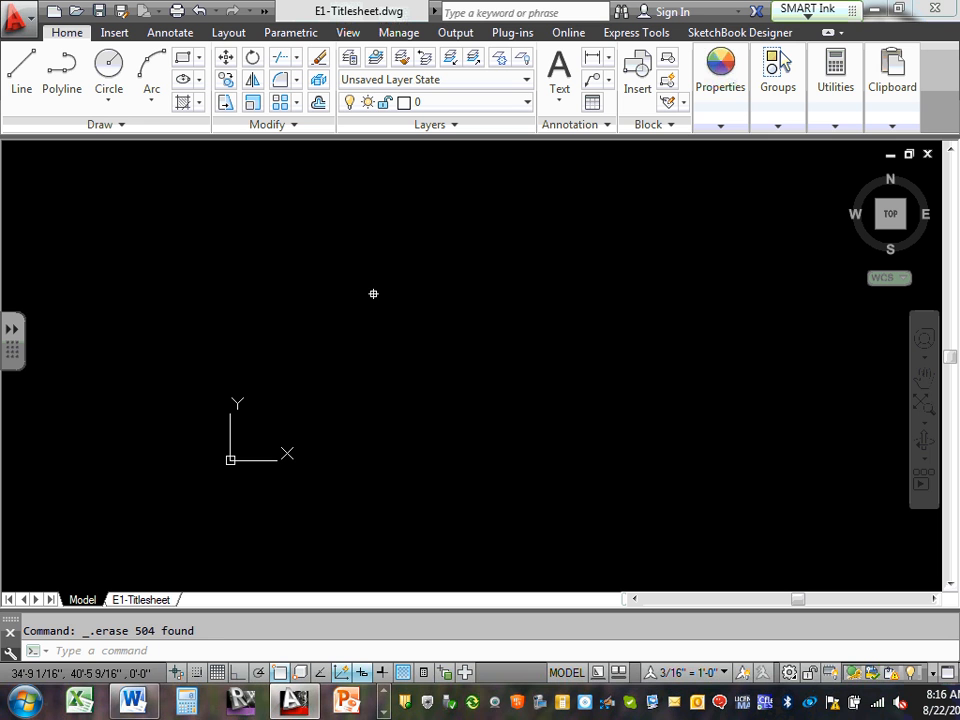
Zoom to the drawing extents with Z, E
{"action": "type", "text": "z"}
{"action": "key", "text": "Return"}
{"action": "type", "text": "e"}
{"action": "key", "text": "Return"}
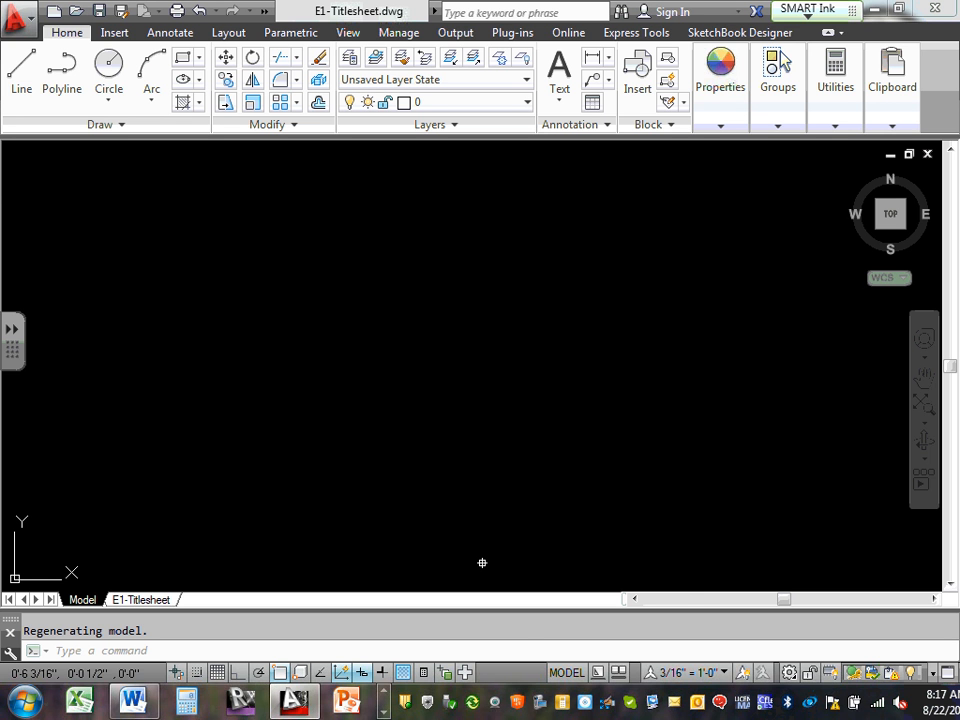
{"action": "left_click", "coordinate": [133, 700]}
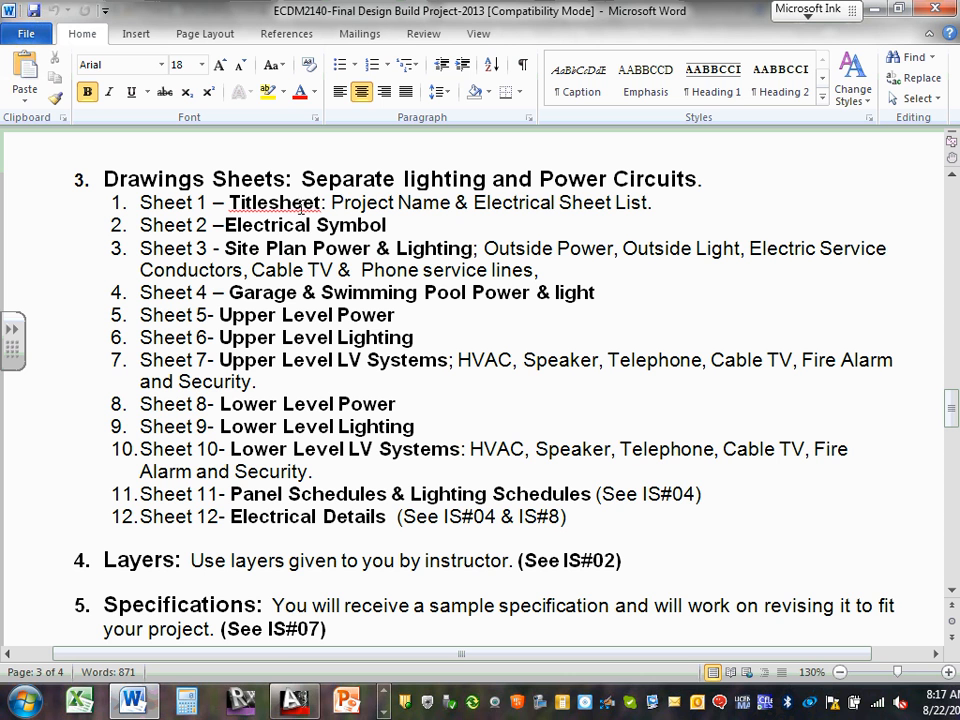
{"action": "left_click_drag", "start_coordinate": [332, 203], "coordinate": [638, 203]}
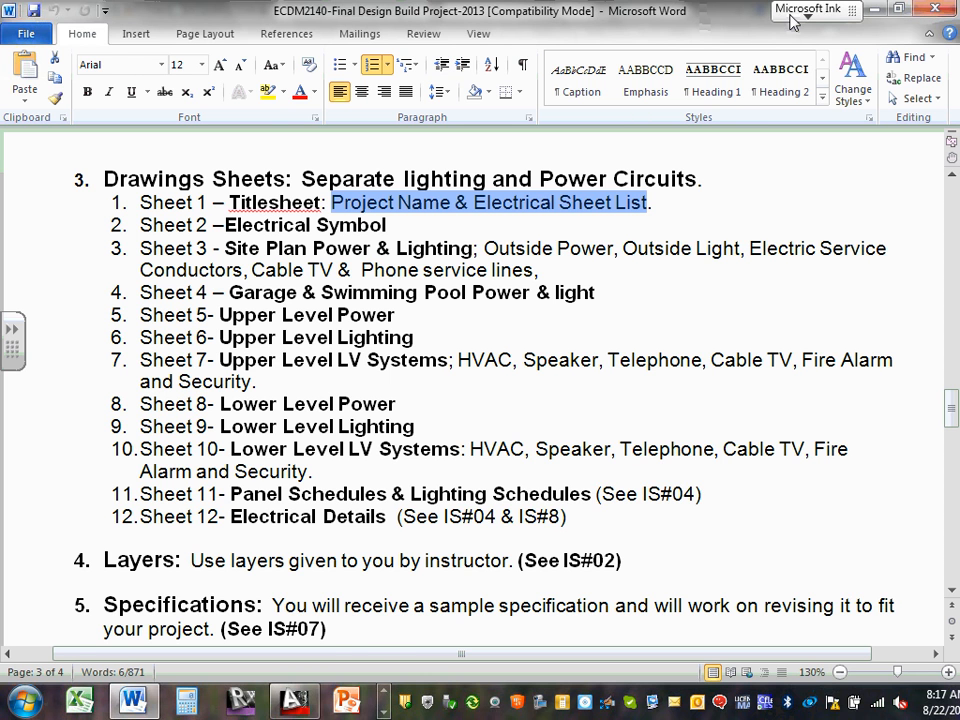
{"action": "left_click", "coordinate": [876, 10]}
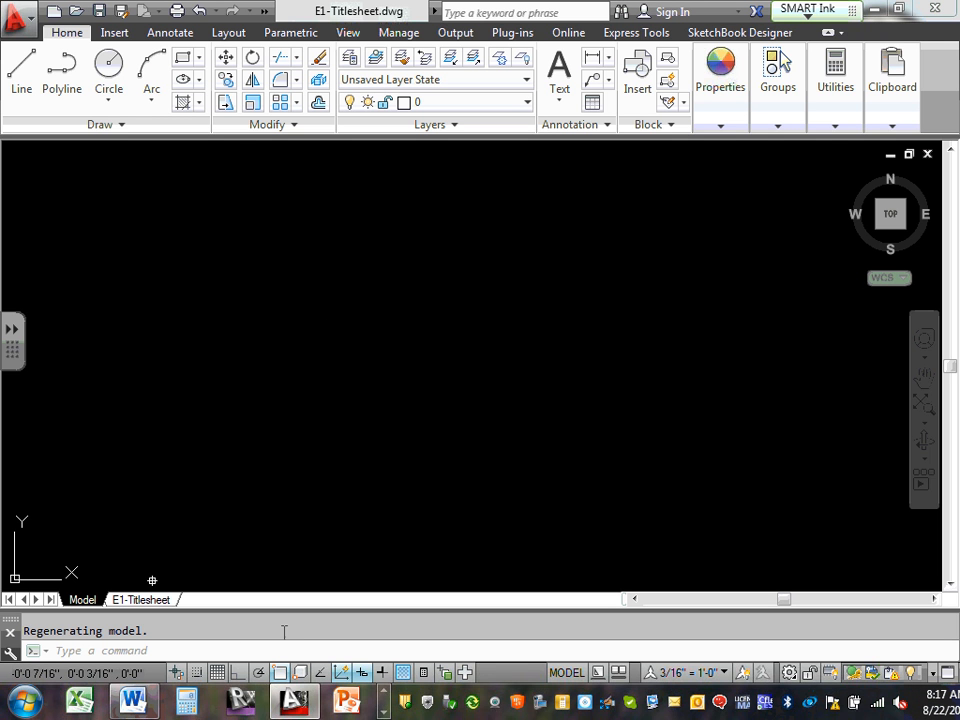
{"action": "mouse_move", "coordinate": [152, 608]}
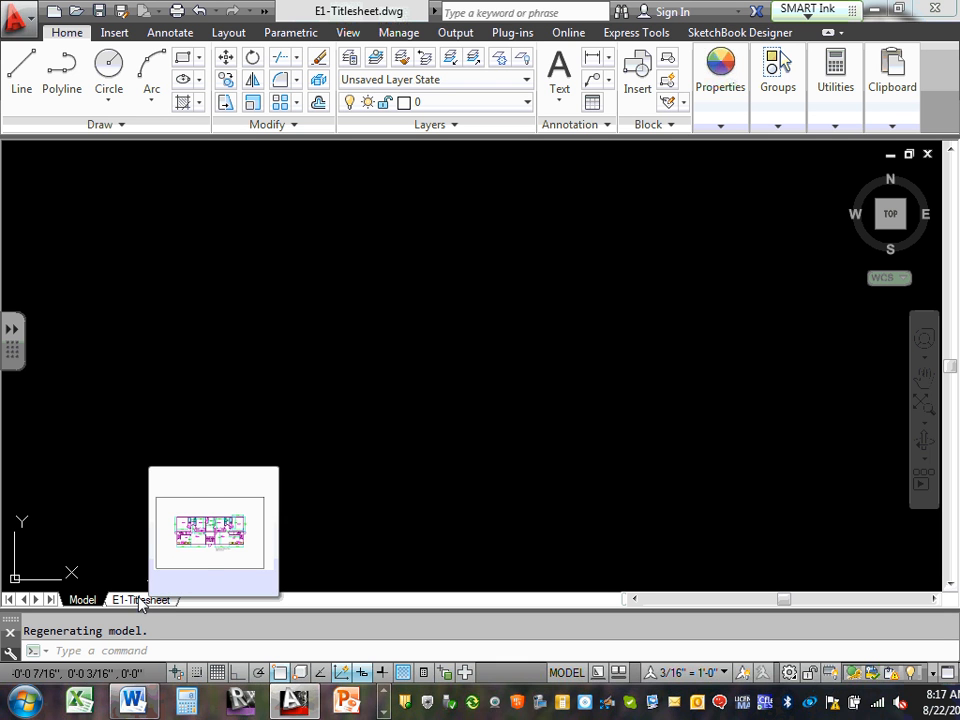
{"action": "left_click", "coordinate": [527, 103]}
{"action": "scroll", "coordinate": [514, 214], "scroll_direction": "down", "scroll_amount": 10}
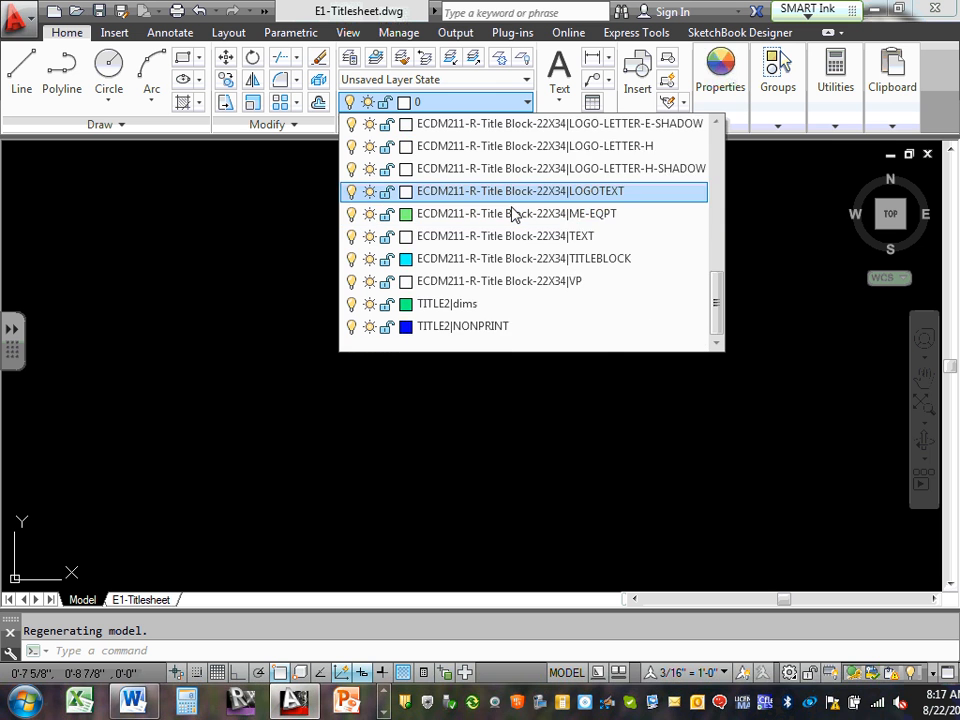
{"action": "scroll", "coordinate": [514, 214], "scroll_direction": "up", "scroll_amount": 10}
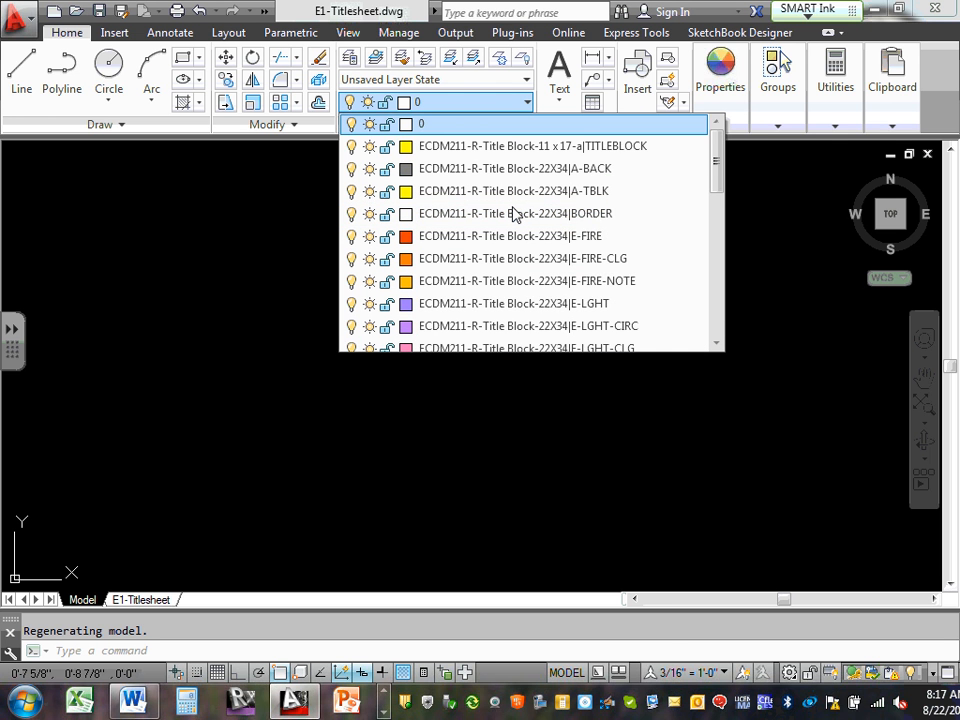
{"action": "scroll", "coordinate": [514, 214], "scroll_direction": "down", "scroll_amount": 10}
{"action": "scroll", "coordinate": [514, 216], "scroll_direction": "up", "scroll_amount": 10}
{"action": "scroll", "coordinate": [514, 216], "scroll_direction": "down", "scroll_amount": 10}
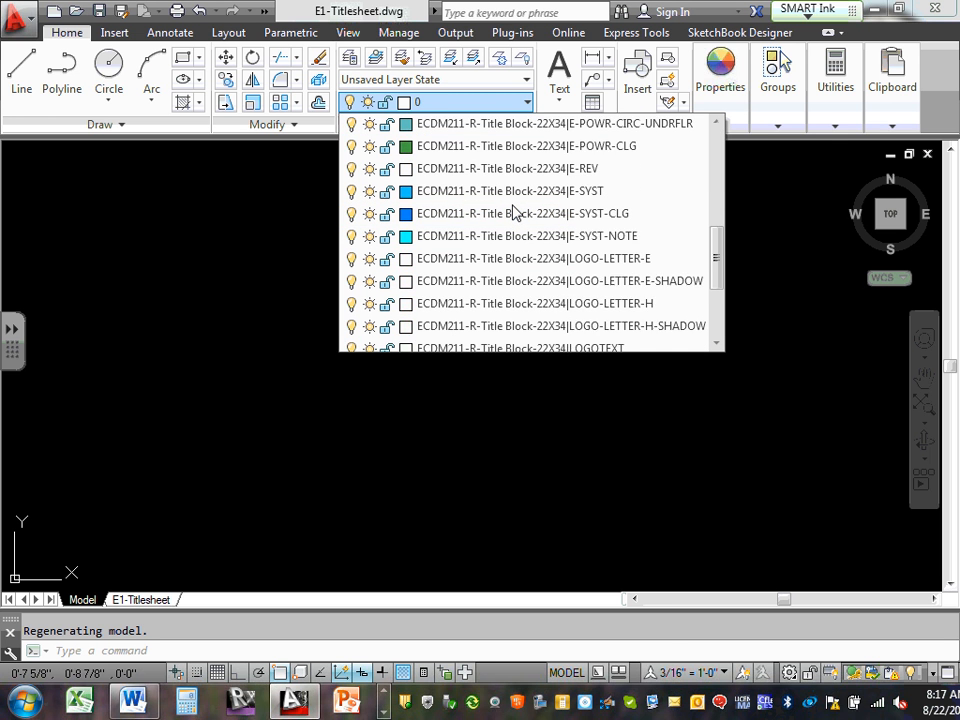
{"action": "left_click", "coordinate": [174, 238]}
{"action": "left_click", "coordinate": [176, 231]}
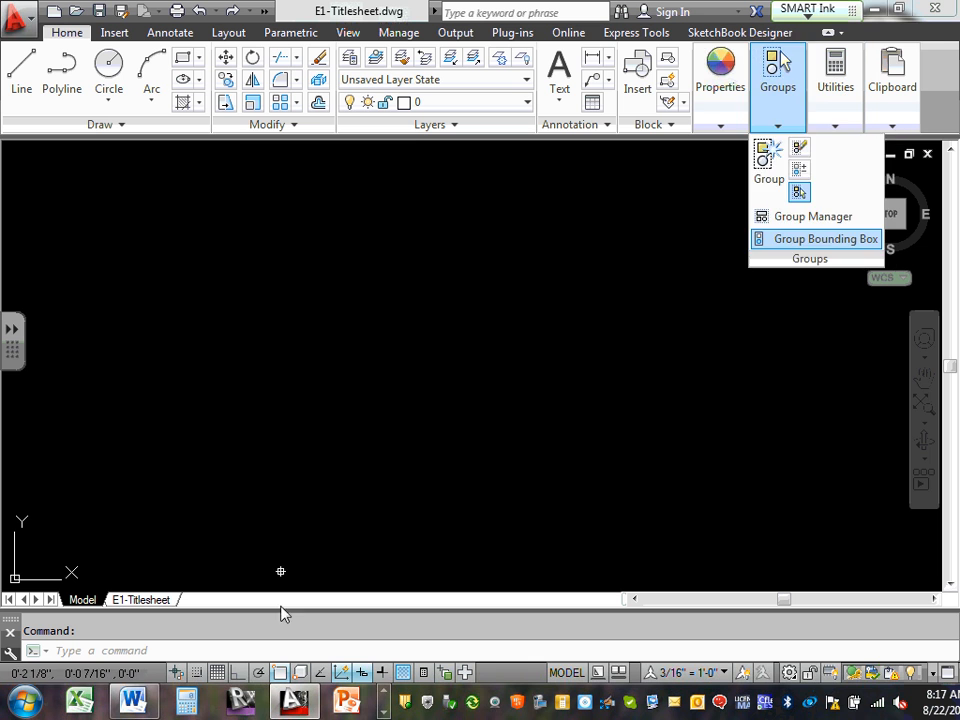
Minimize AutoCAD, bring the XRefs folder window forward, and select ECDM2140-Electrical layers
{"action": "left_click", "coordinate": [874, 12]}
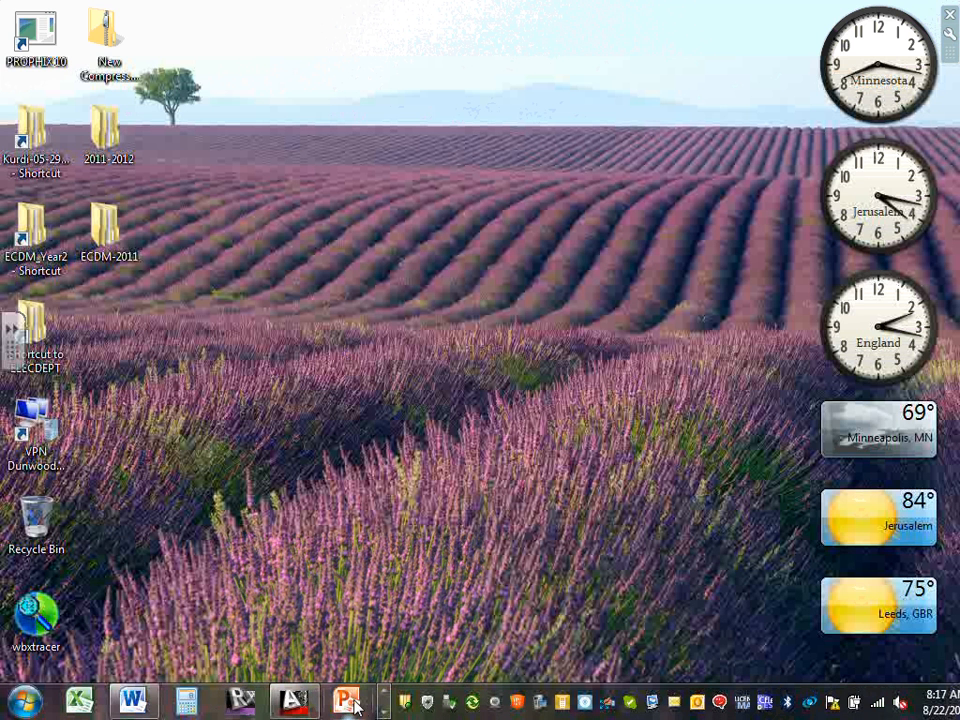
{"action": "left_click", "coordinate": [384, 693]}
{"action": "mouse_move", "coordinate": [350, 703]}
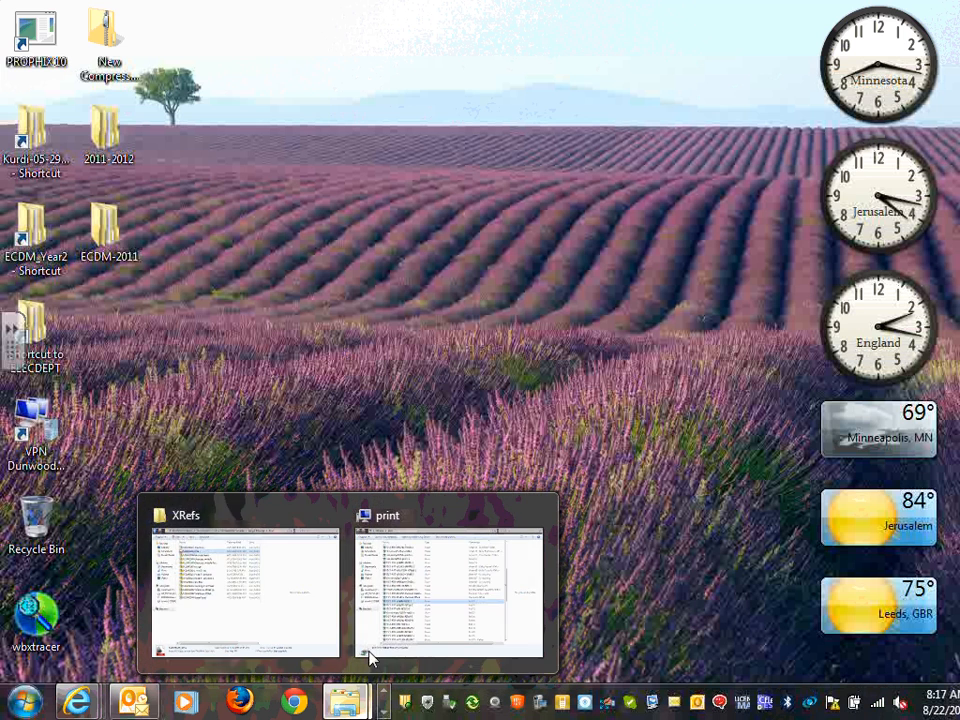
{"action": "left_click", "coordinate": [250, 604]}
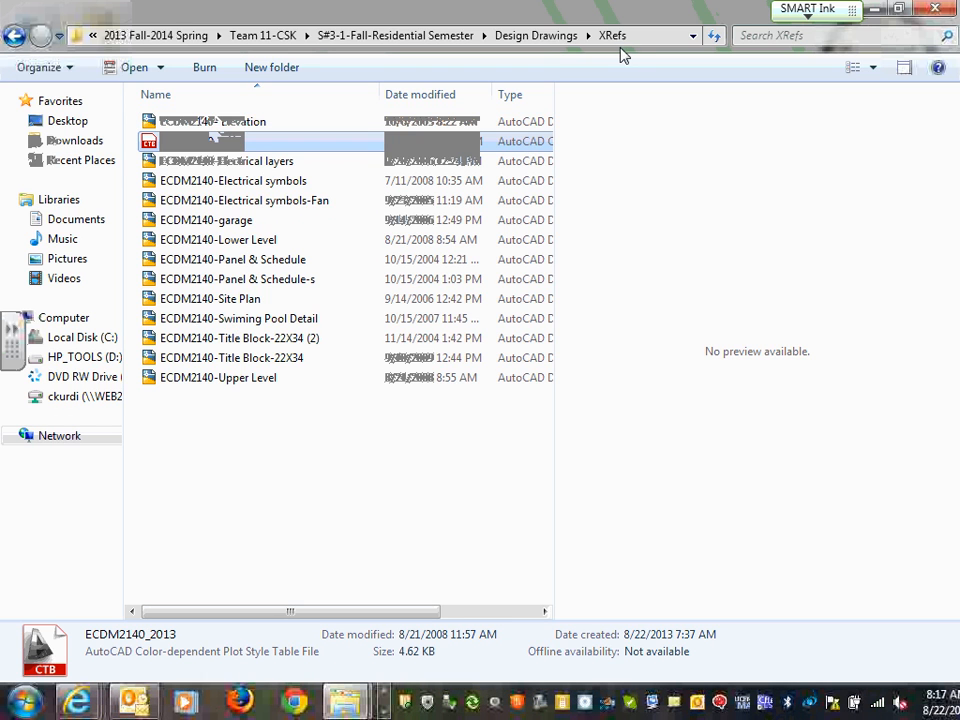
{"action": "left_click", "coordinate": [277, 163]}
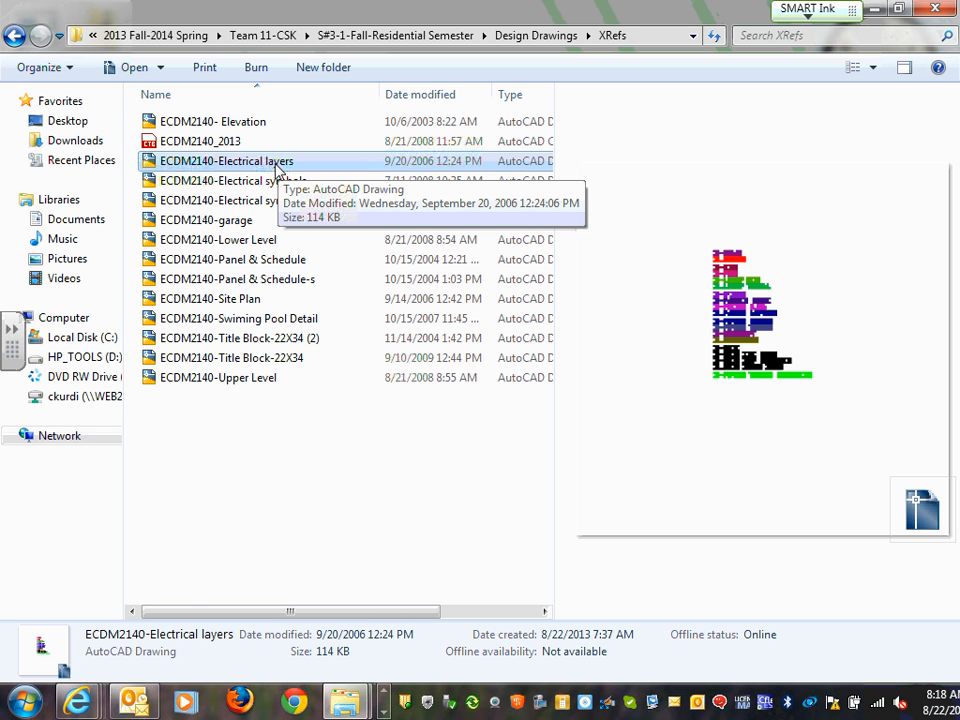
Open ECDM2140-Electrical layers.dwg from the XRefs folder in AutoCAD
{"action": "double_click", "coordinate": [276, 164]}
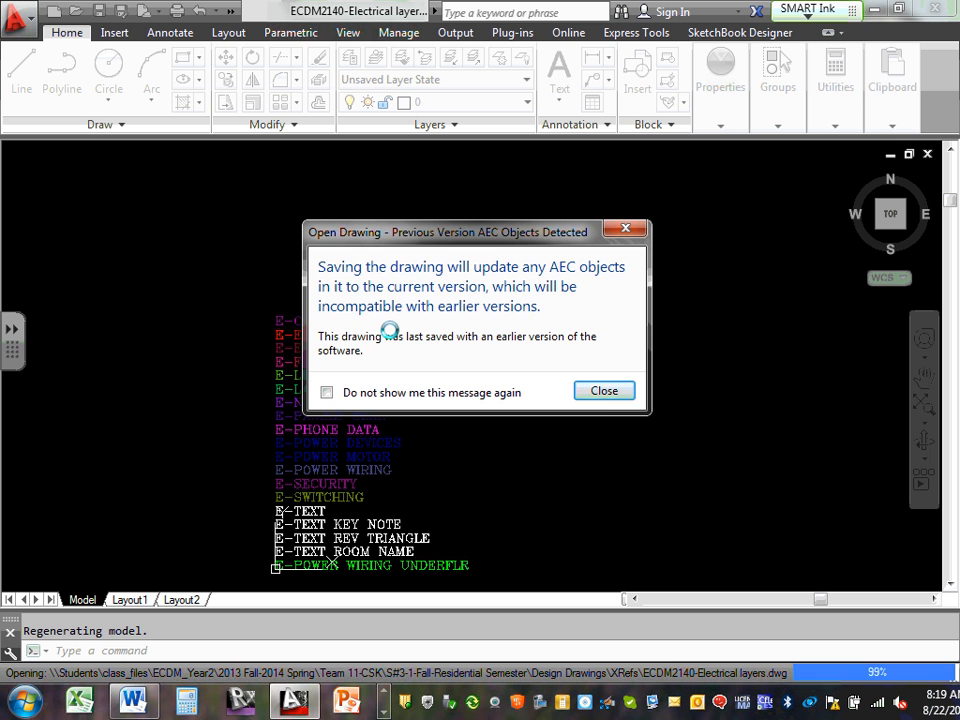
Dismiss the previous-version AEC objects notice and centre the view on the E- layer name list
{"action": "key", "text": "Return"}
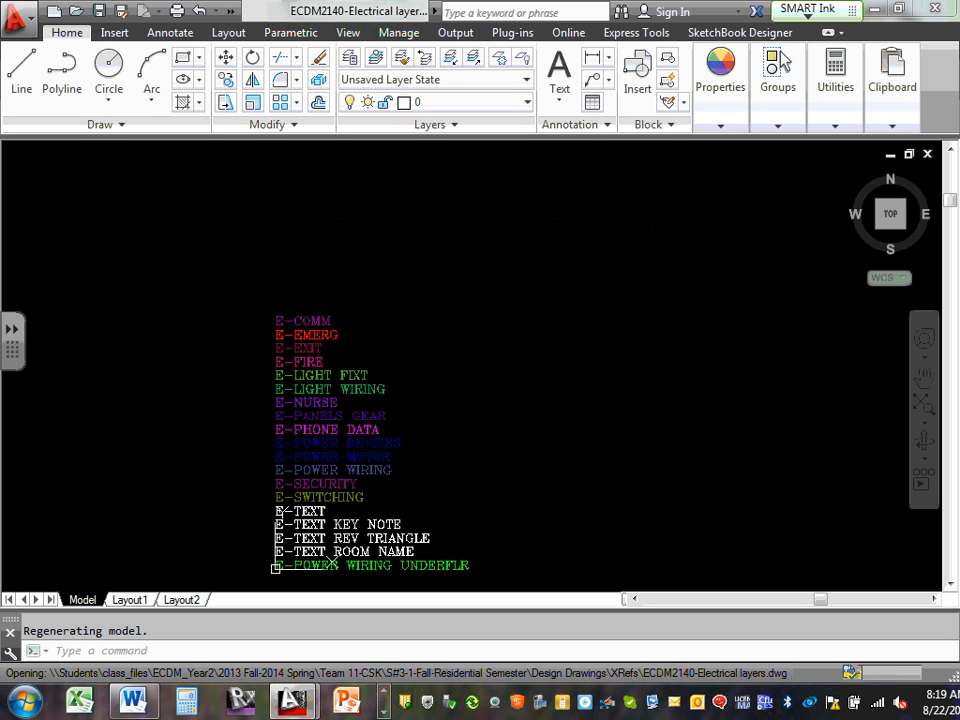
{"action": "scroll", "coordinate": [443, 343], "scroll_direction": "down", "scroll_amount": 2}
{"action": "scroll", "coordinate": [450, 356], "scroll_direction": "up", "scroll_amount": 4}
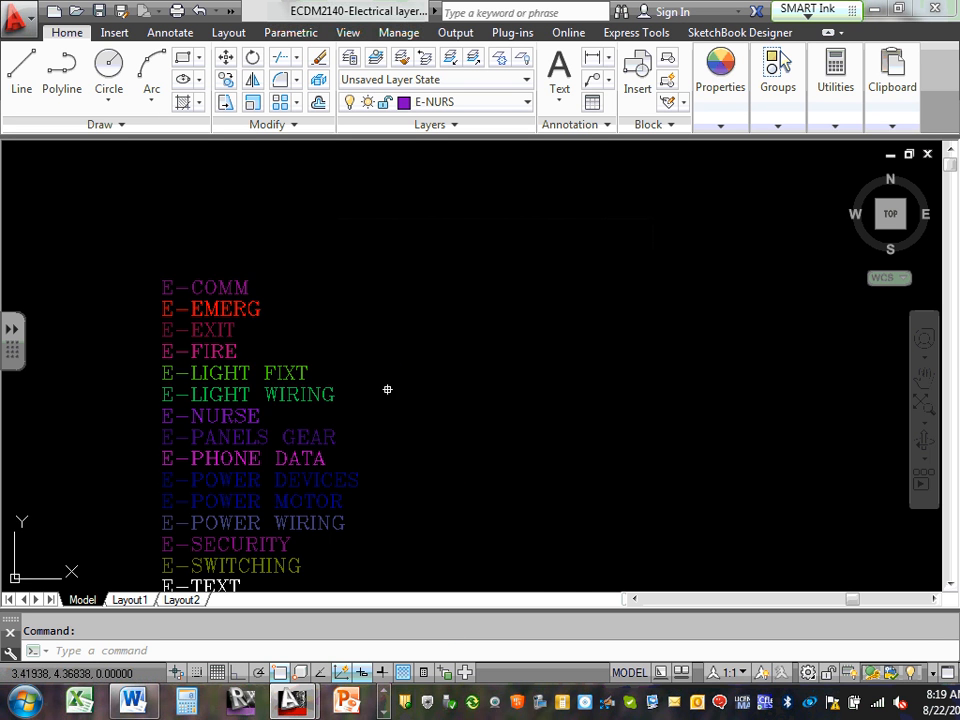
{"action": "middle_click_drag", "start_coordinate": [387, 389], "coordinate": [611, 324]}
{"action": "scroll", "coordinate": [590, 318], "scroll_direction": "down", "scroll_amount": 2}
{"action": "mouse_move", "coordinate": [574, 379]}
{"action": "middle_mouse_down"}
{"action": "mouse_move", "coordinate": [487, 371]}
{"action": "mouse_move", "coordinate": [508, 399]}
{"action": "middle_mouse_up"}
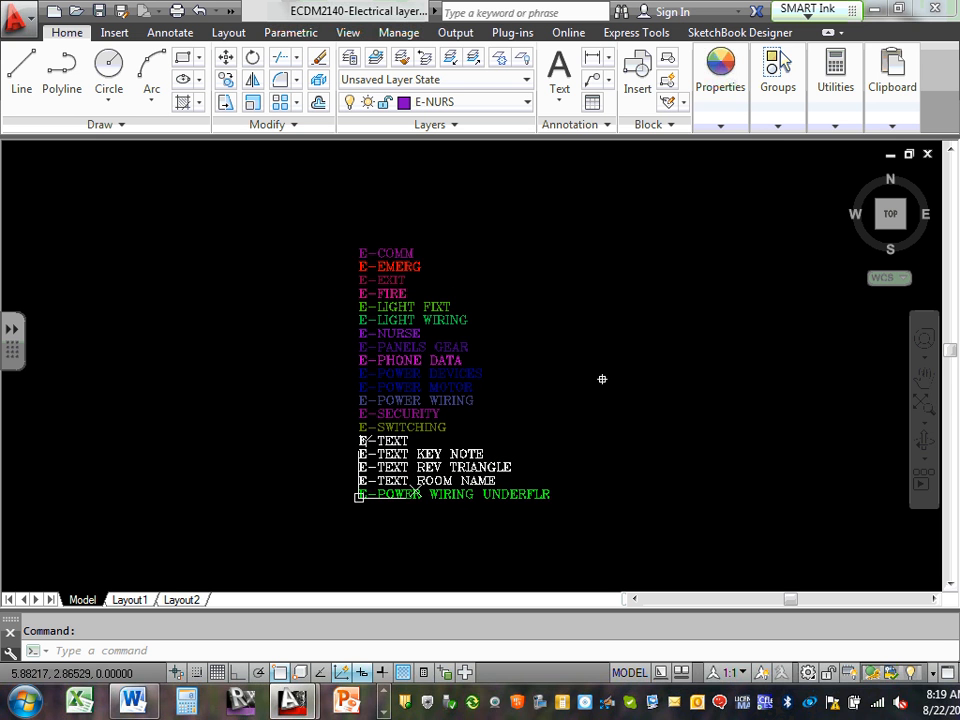
{"action": "scroll", "coordinate": [602, 379], "scroll_direction": "down", "scroll_amount": 2}
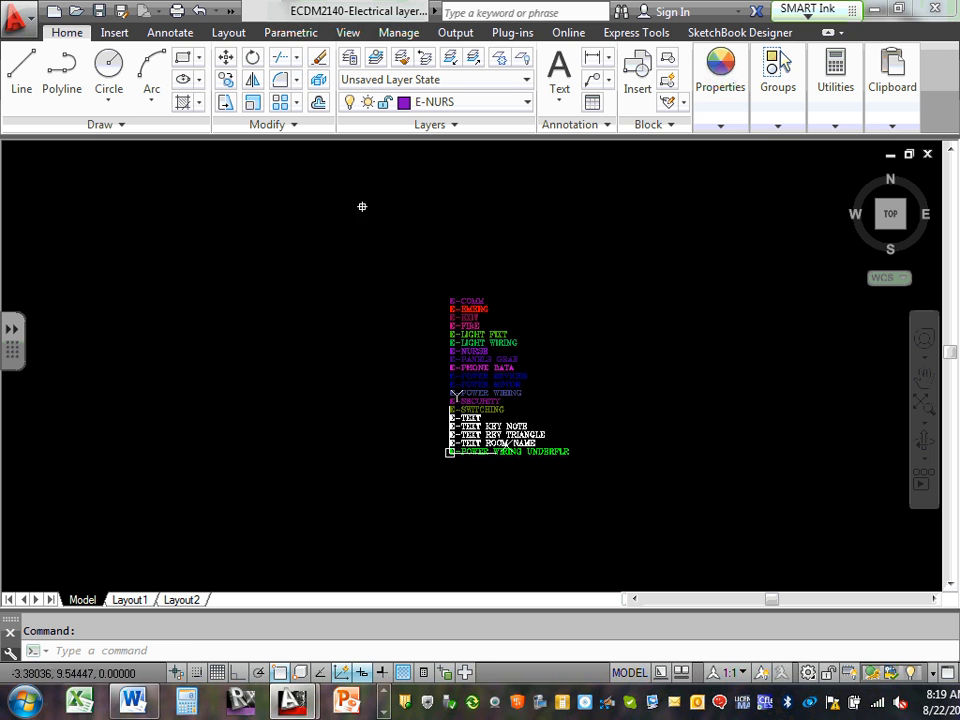
Window-select all the E- layer name text and start Copy Selection on it
{"action": "left_click", "coordinate": [251, 179]}
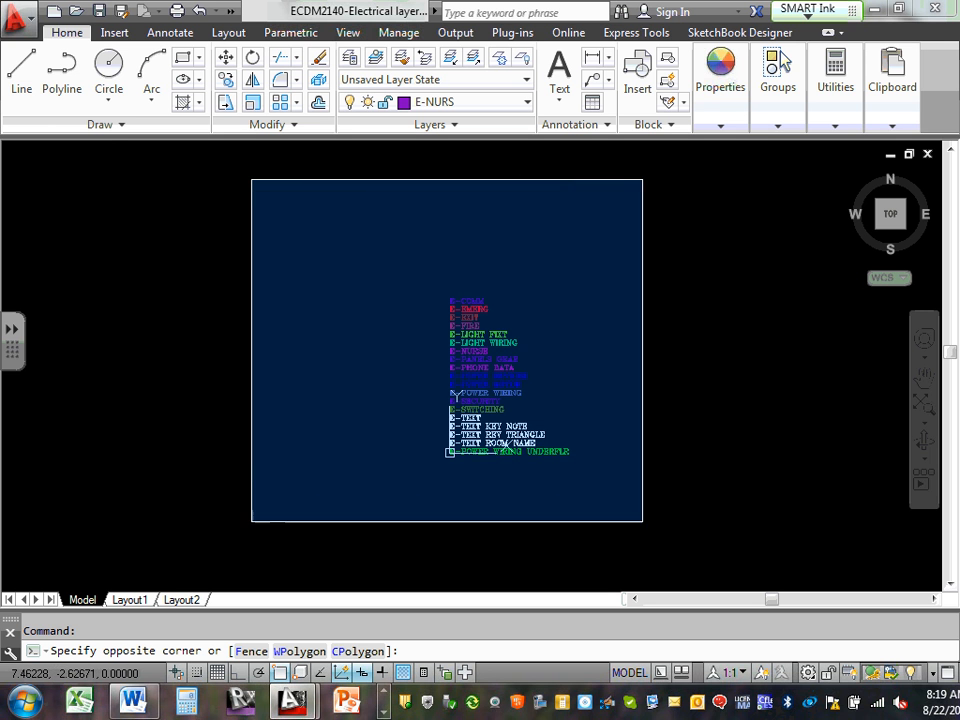
{"action": "left_click", "coordinate": [682, 540]}
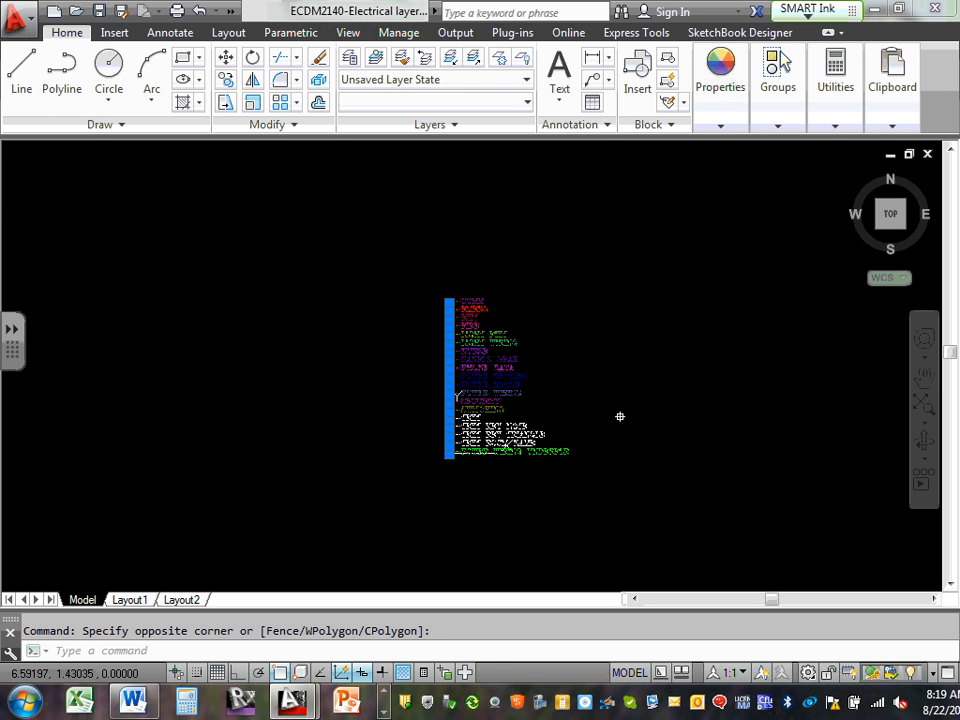
{"action": "scroll", "coordinate": [572, 392], "scroll_direction": "up", "scroll_amount": 5}
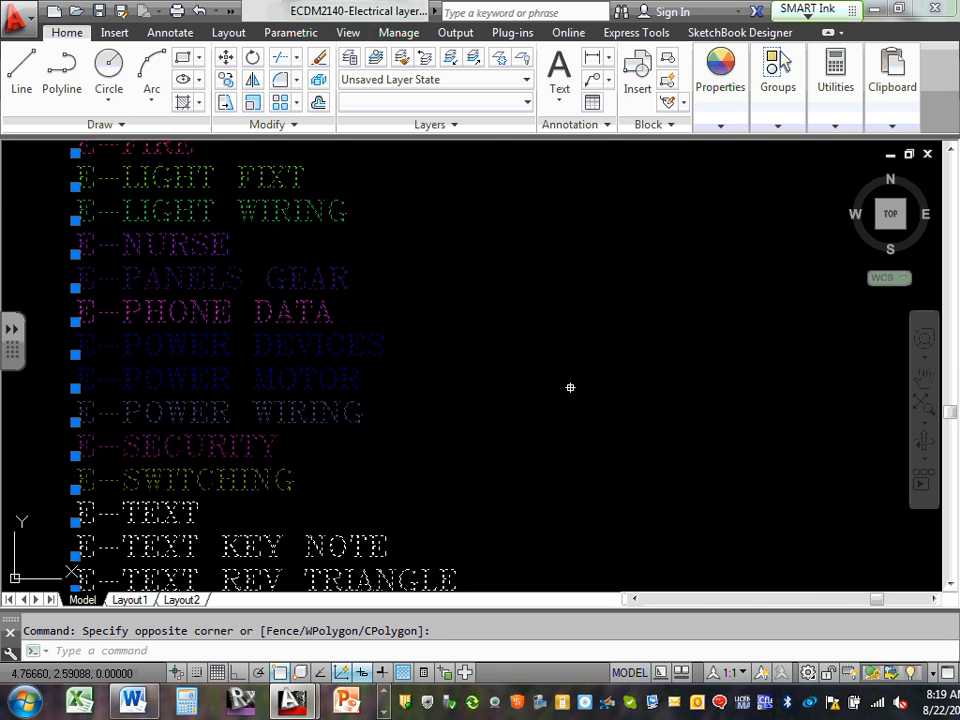
{"action": "scroll", "coordinate": [565, 387], "scroll_direction": "down", "scroll_amount": 5}
{"action": "scroll", "coordinate": [454, 417], "scroll_direction": "up", "scroll_amount": 3}
{"action": "scroll", "coordinate": [456, 418], "scroll_direction": "up", "scroll_amount": 2}
{"action": "scroll", "coordinate": [456, 418], "scroll_direction": "down", "scroll_amount": 5}
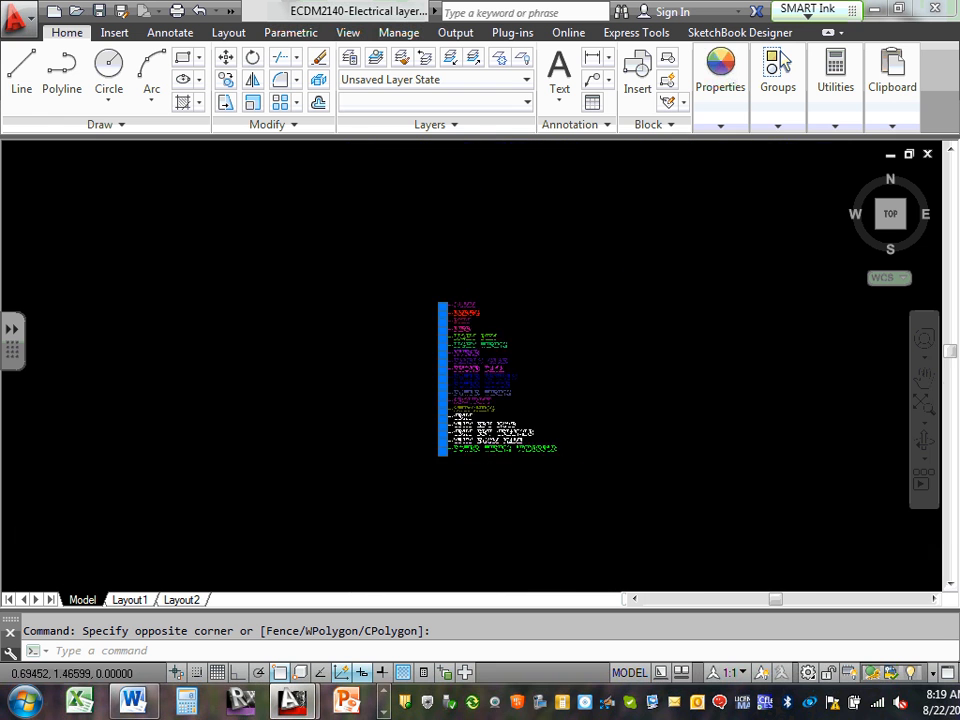
{"action": "scroll", "coordinate": [431, 221], "scroll_direction": "up", "scroll_amount": 2}
{"action": "scroll", "coordinate": [446, 231], "scroll_direction": "up", "scroll_amount": 2}
{"action": "scroll", "coordinate": [446, 231], "scroll_direction": "down", "scroll_amount": 5}
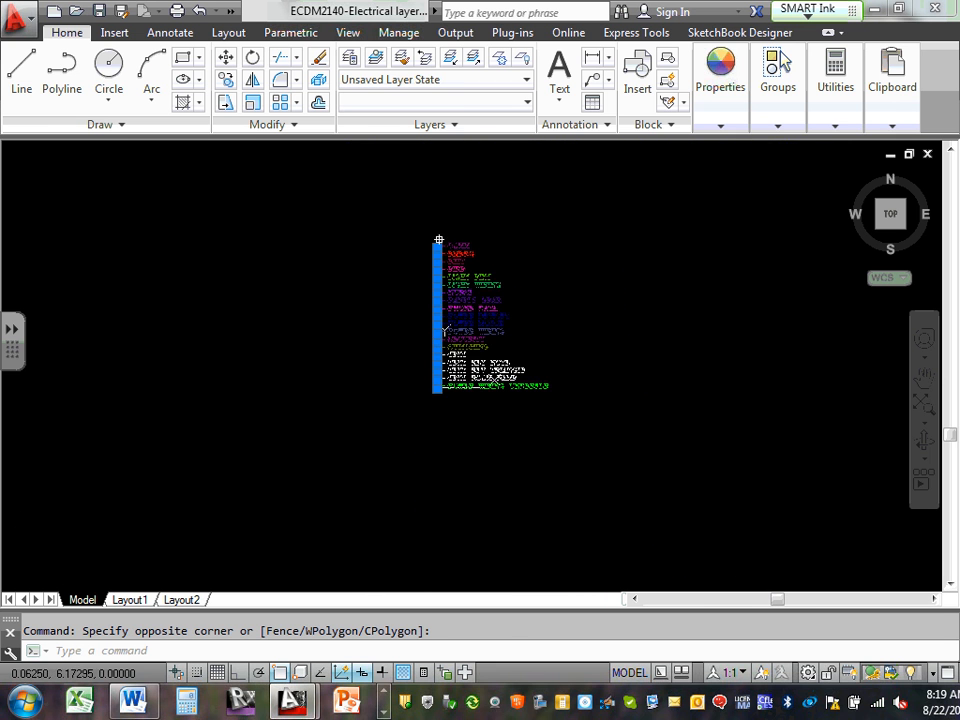
{"action": "scroll", "coordinate": [437, 238], "scroll_direction": "up", "scroll_amount": 1}
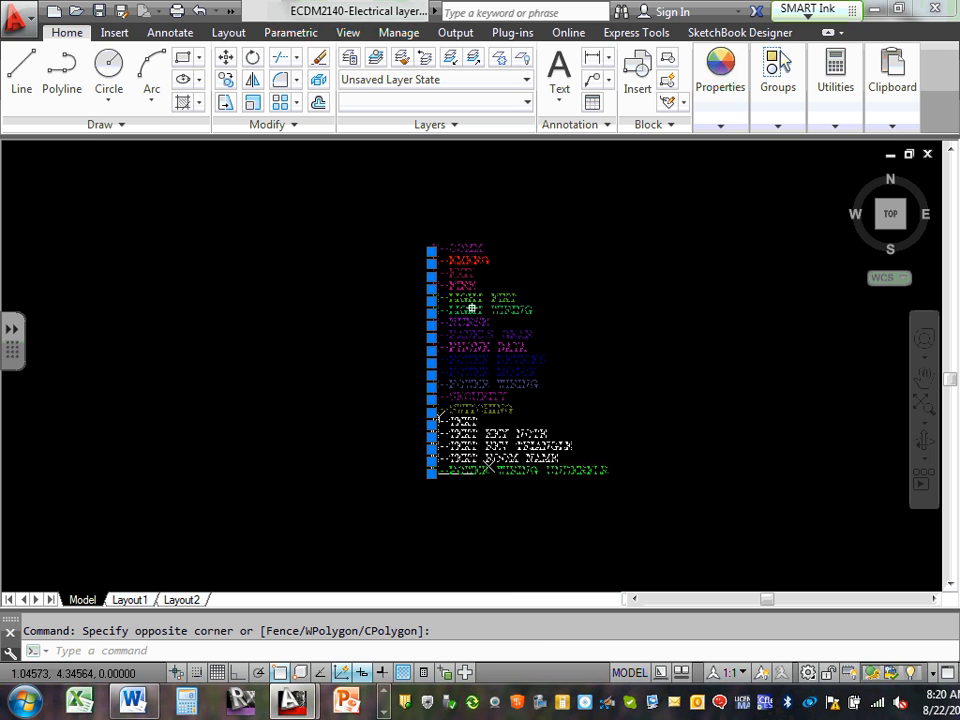
{"action": "right_click", "coordinate": [472, 269]}
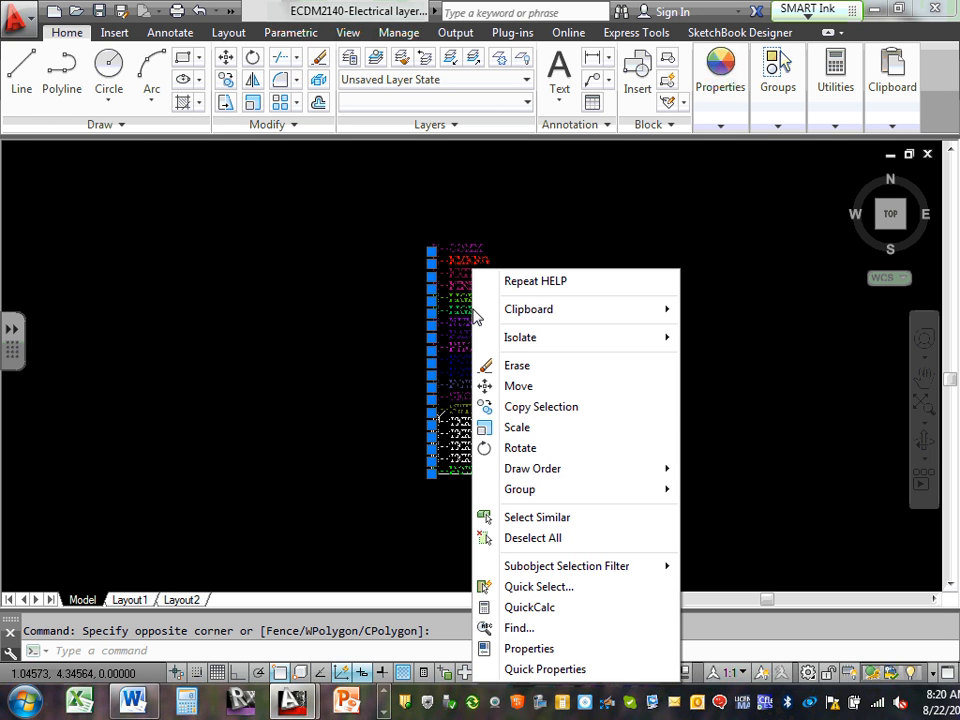
{"action": "left_click", "coordinate": [555, 413]}
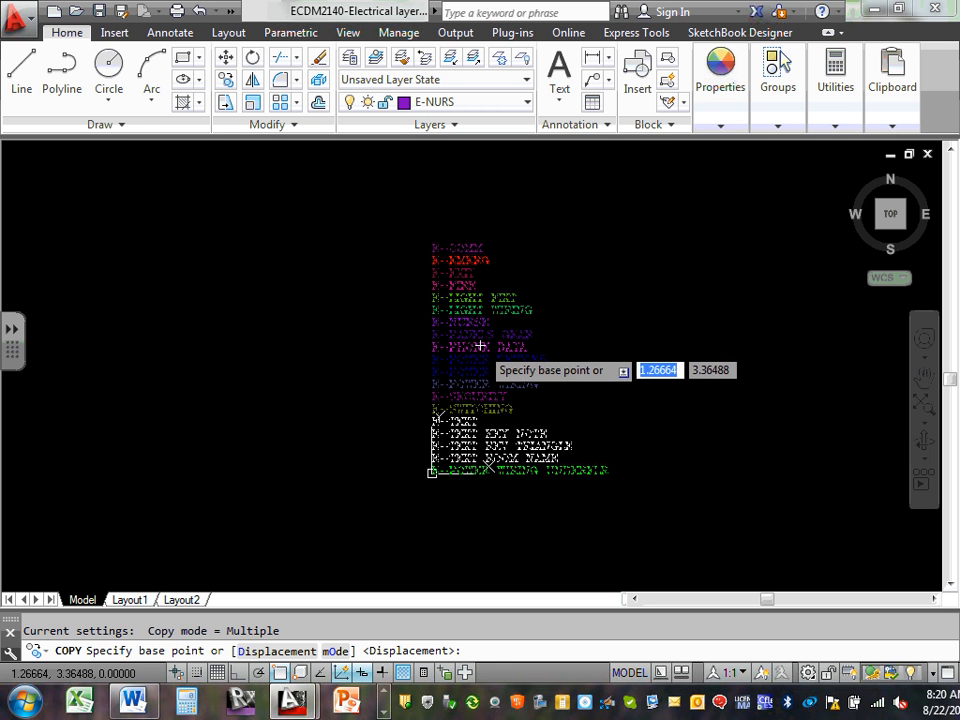
Minimize AutoCAD and bring the E1-Titlesheet drawing to the front from the taskbar
{"action": "left_click", "coordinate": [875, 10]}
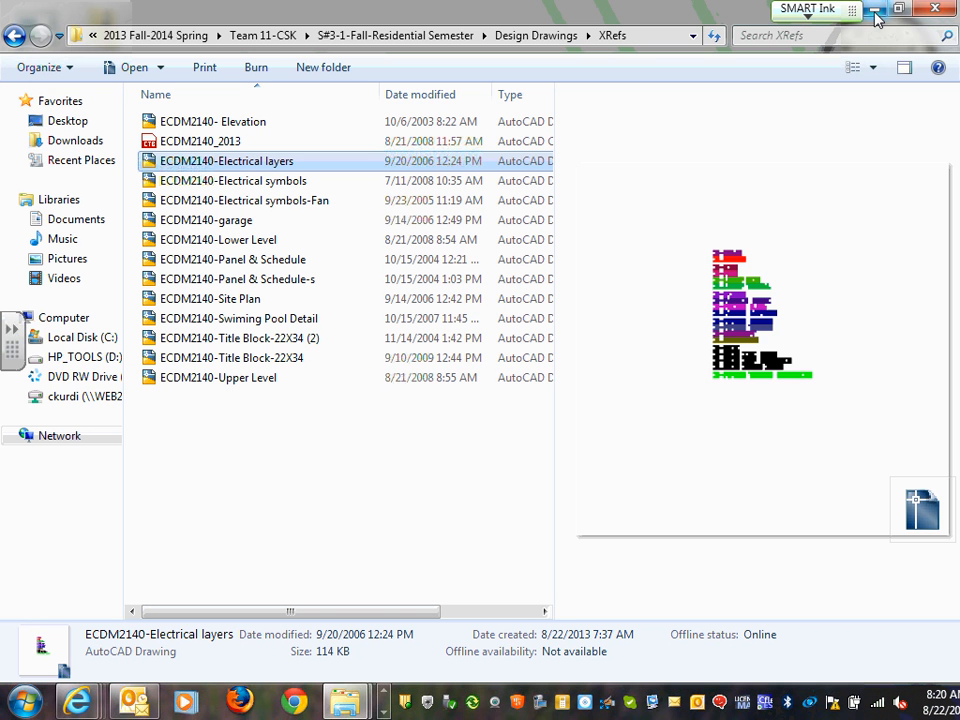
{"action": "left_click", "coordinate": [383, 712]}
{"action": "left_click", "coordinate": [383, 712]}
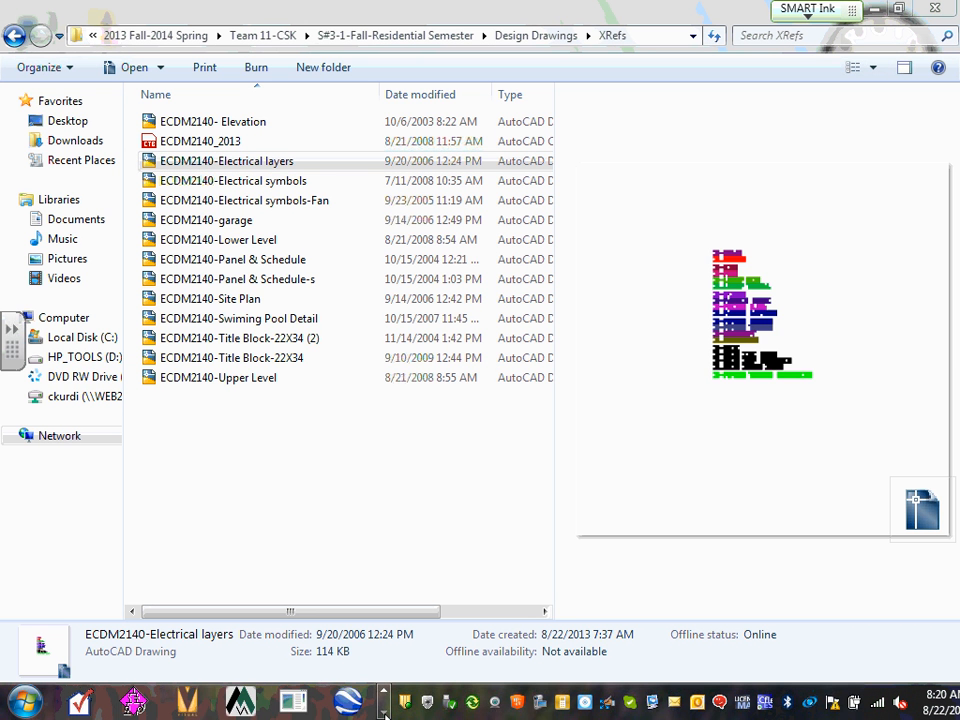
{"action": "left_click", "coordinate": [384, 713]}
{"action": "left_click", "coordinate": [385, 697]}
{"action": "left_click", "coordinate": [385, 697]}
{"action": "left_click", "coordinate": [385, 697]}
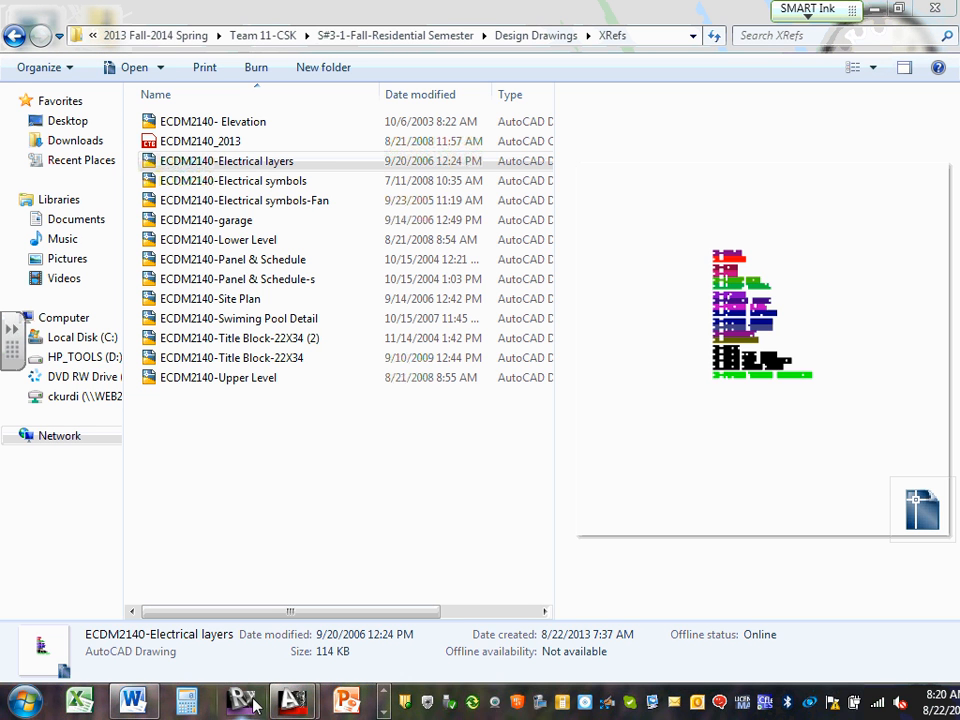
{"action": "mouse_move", "coordinate": [294, 708]}
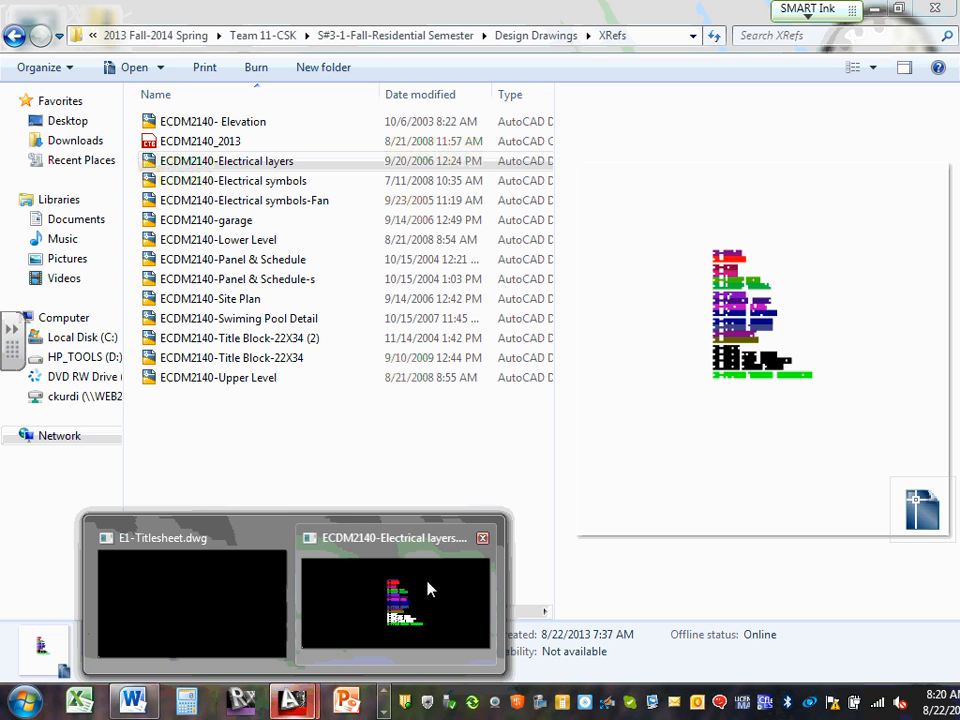
{"action": "left_click", "coordinate": [208, 594]}
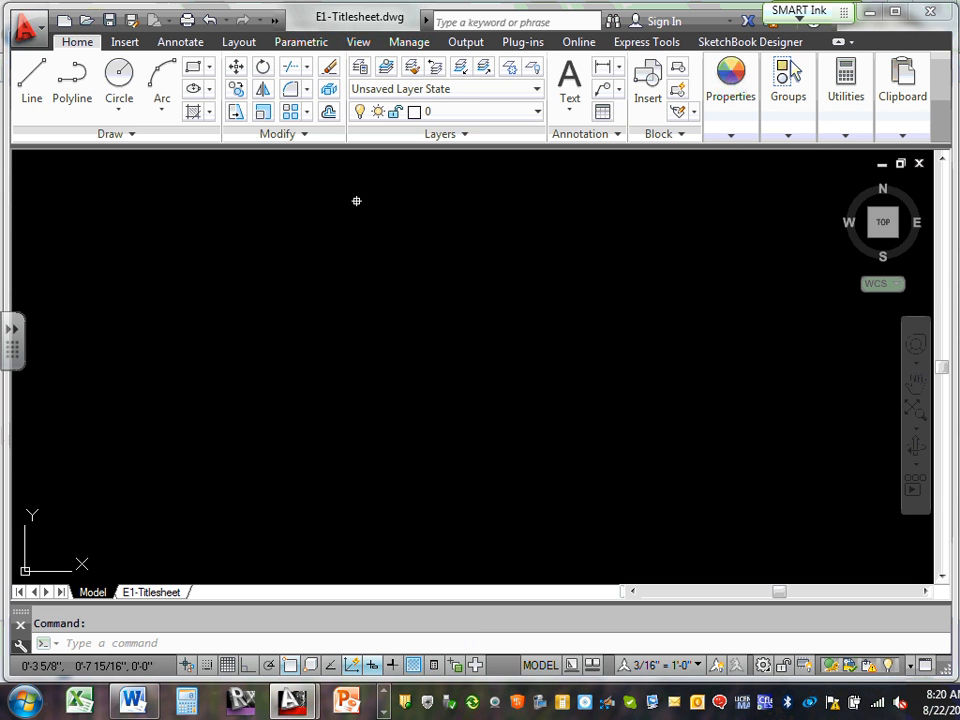
{"action": "left_click", "coordinate": [881, 164]}
{"action": "left_click", "coordinate": [880, 191]}
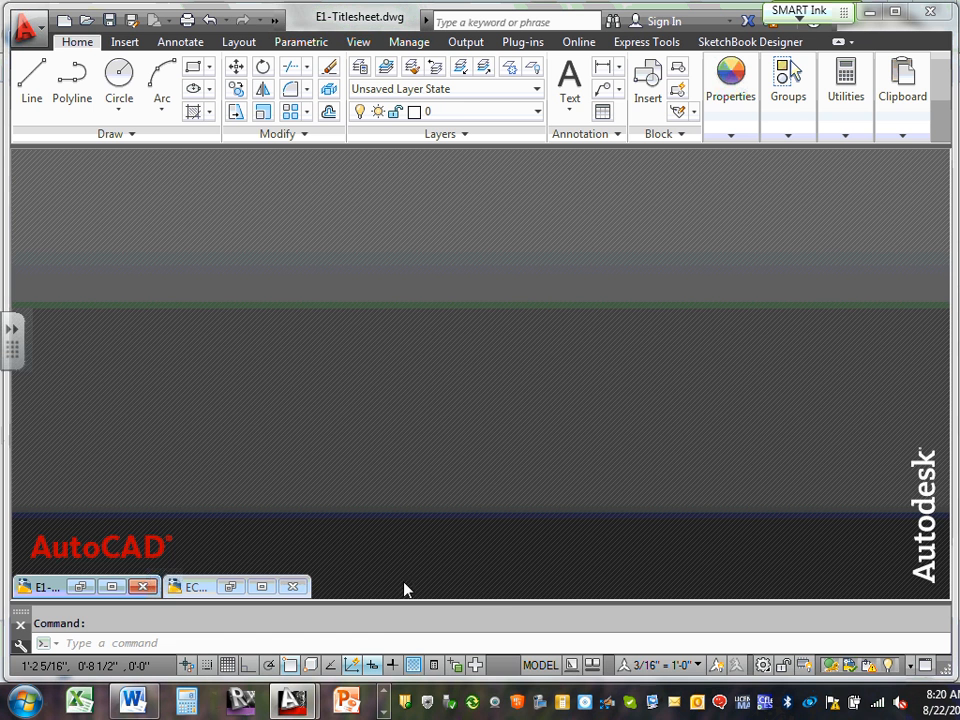
{"action": "left_click", "coordinate": [262, 587]}
{"action": "type", "text": "co"}
{"action": "key", "text": "Return"}
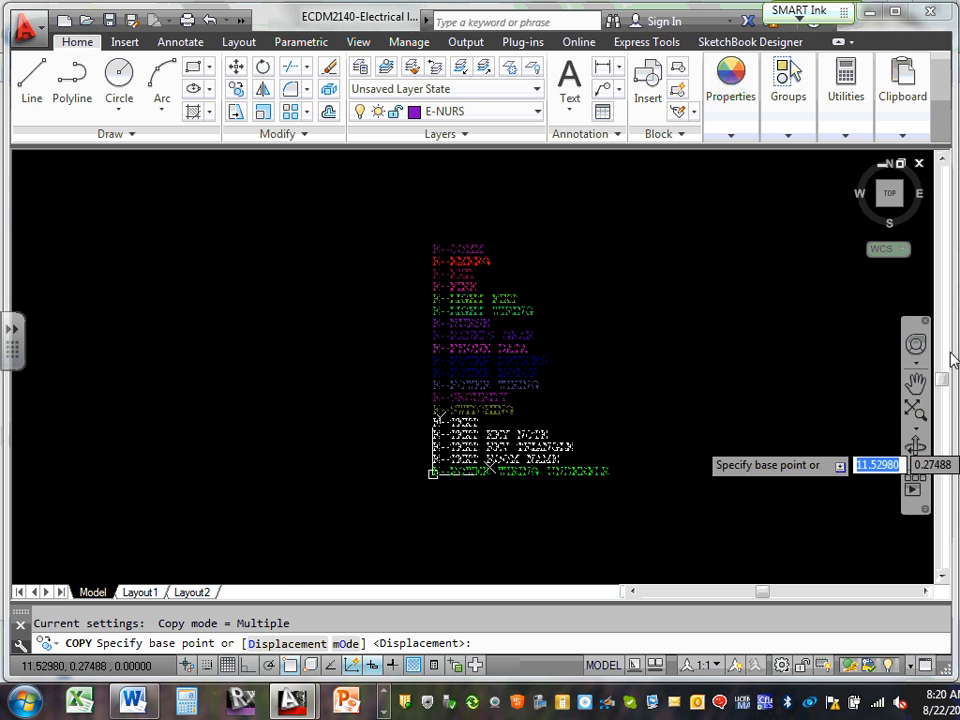
{"action": "left_click", "coordinate": [881, 164]}
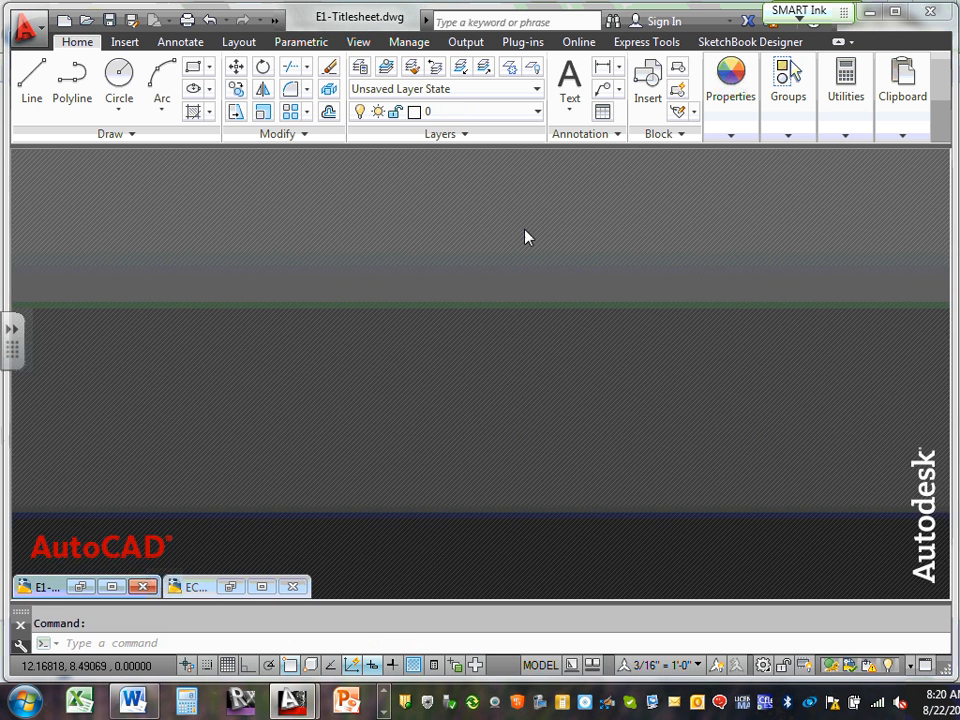
{"action": "left_click", "coordinate": [111, 587]}
{"action": "left_click", "coordinate": [900, 130]}
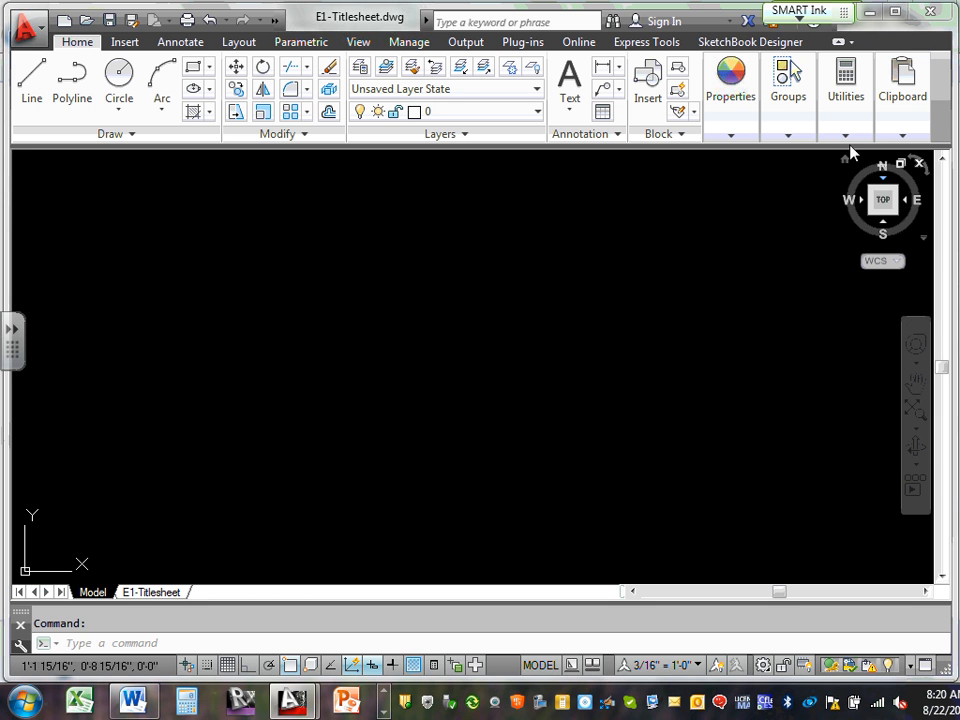
{"action": "key", "text": "Escape"}
{"action": "left_click", "coordinate": [882, 165]}
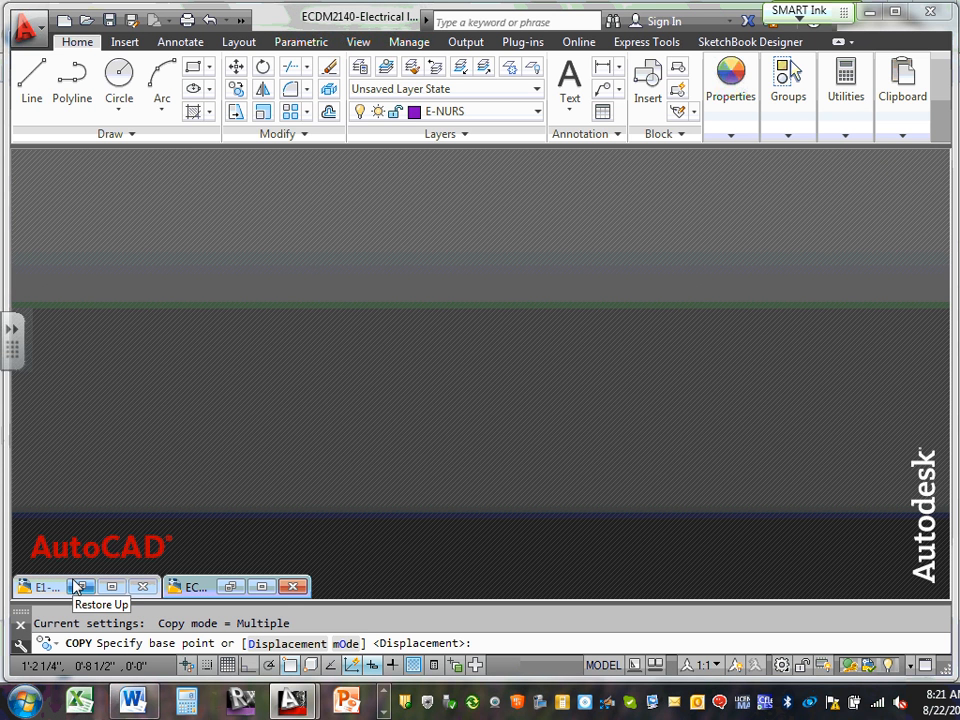
{"action": "left_click", "coordinate": [263, 586]}
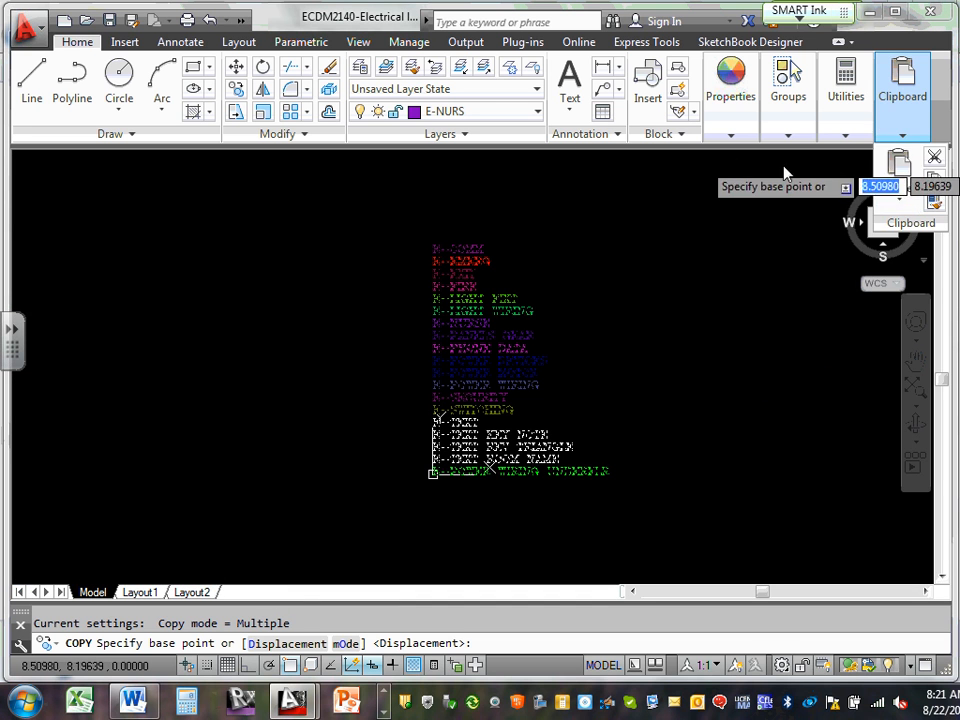
{"action": "key", "text": "Escape"}
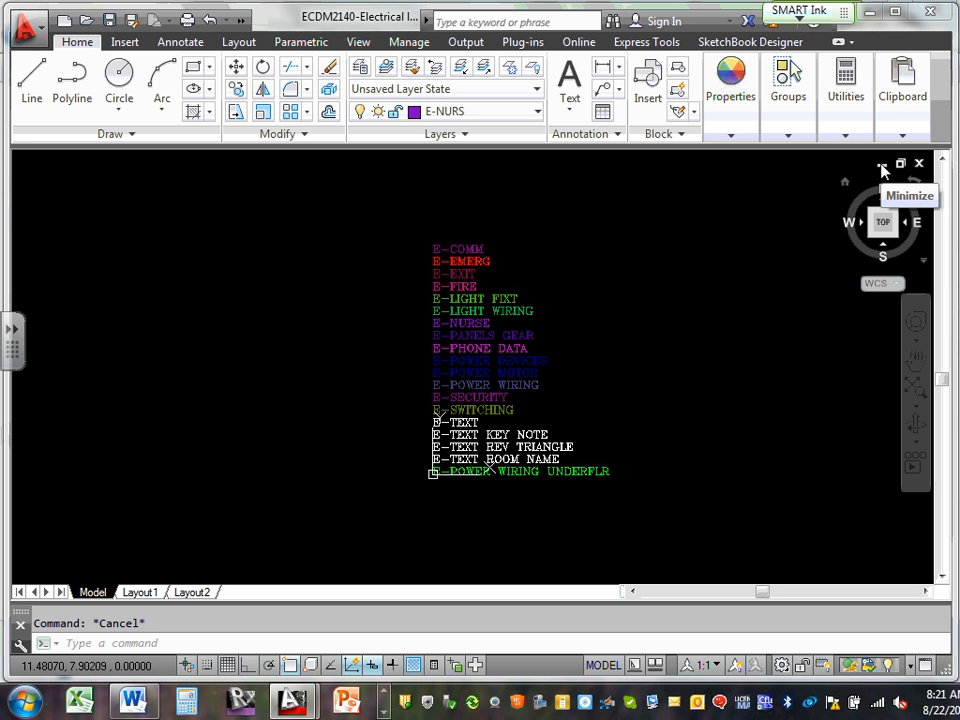
{"action": "left_click", "coordinate": [882, 170]}
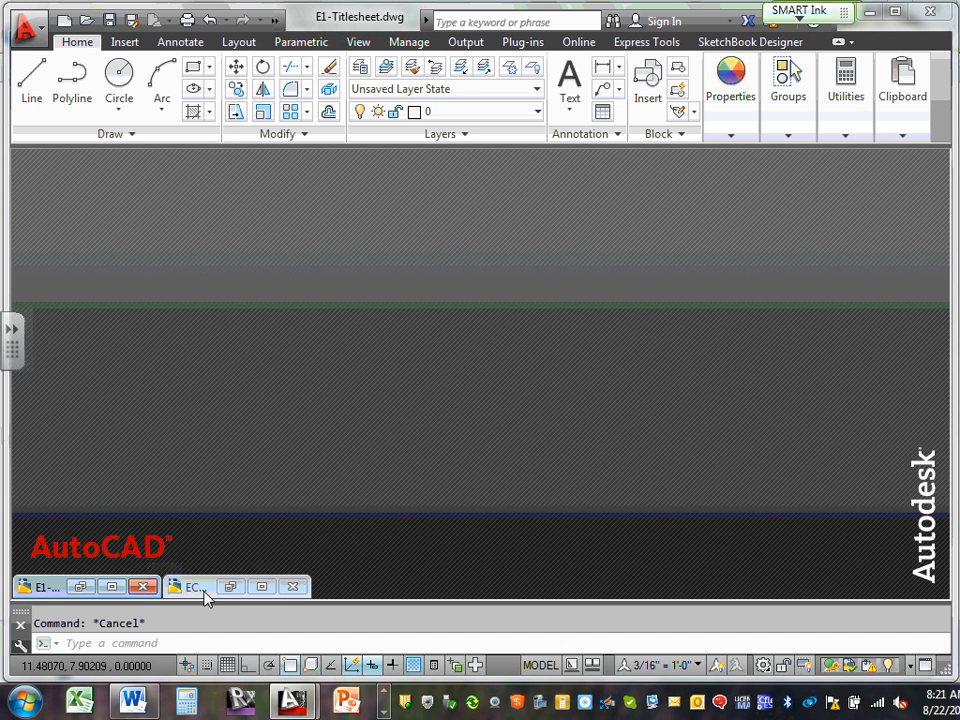
{"action": "left_click", "coordinate": [261, 588]}
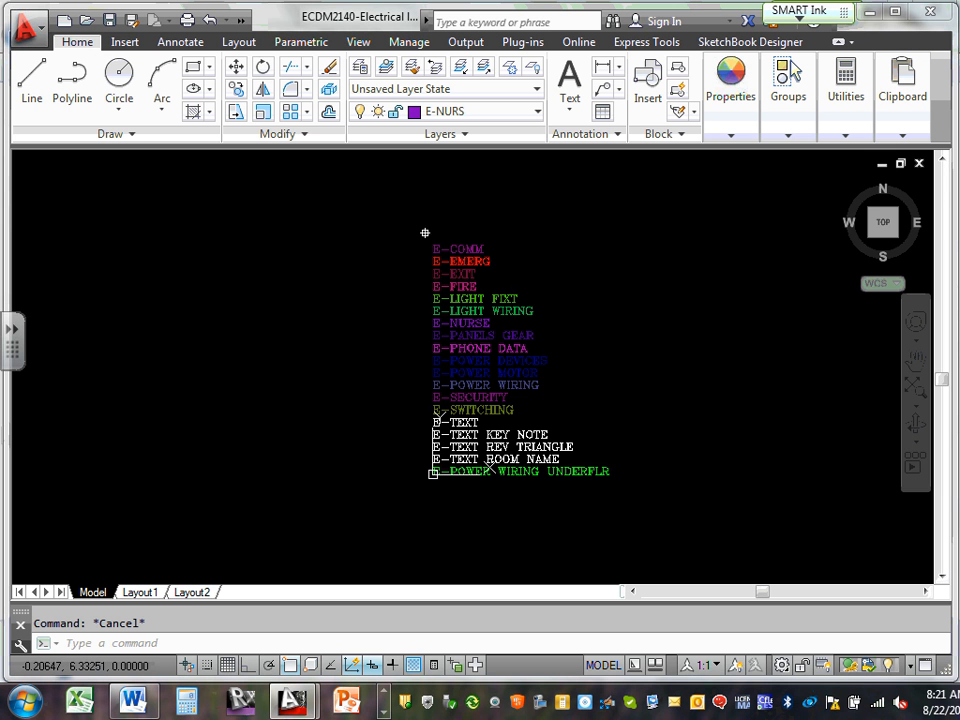
{"action": "left_click", "coordinate": [881, 163]}
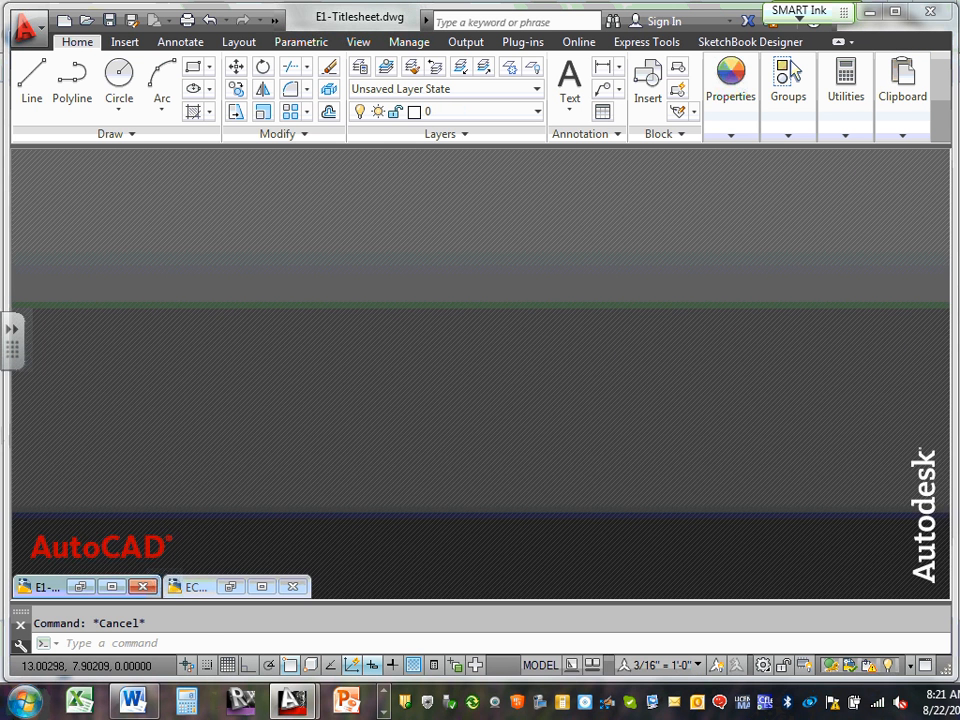
{"action": "left_click", "coordinate": [109, 585]}
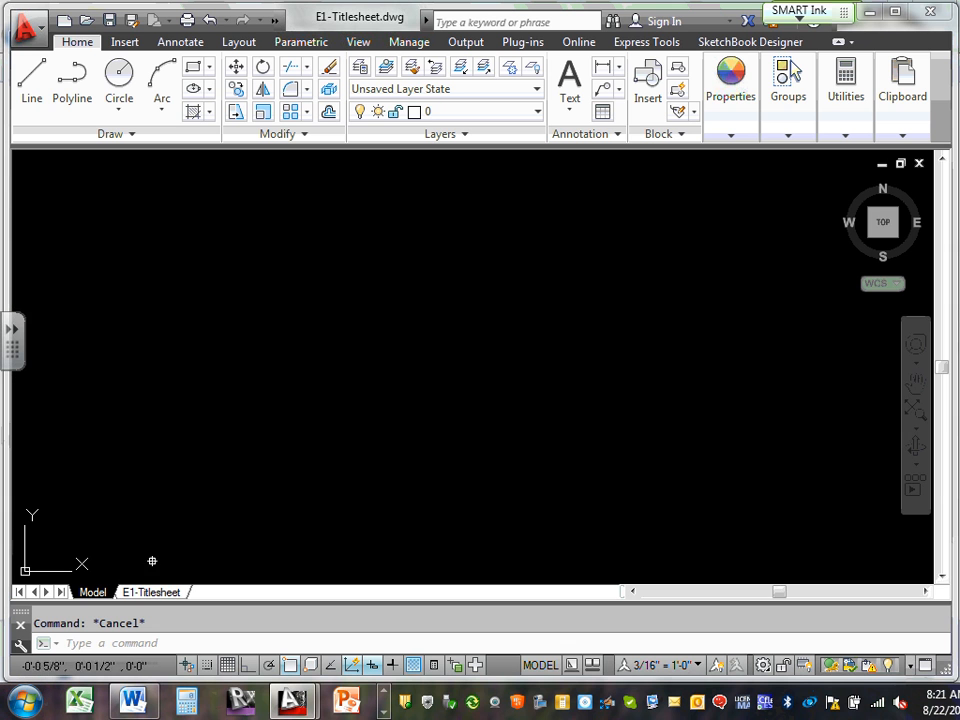
Paste the clipboard ECDM2140_2013.ctb into E1-Titlesheet as an OLE object, accepting the text size
{"action": "right_click", "coordinate": [319, 304]}
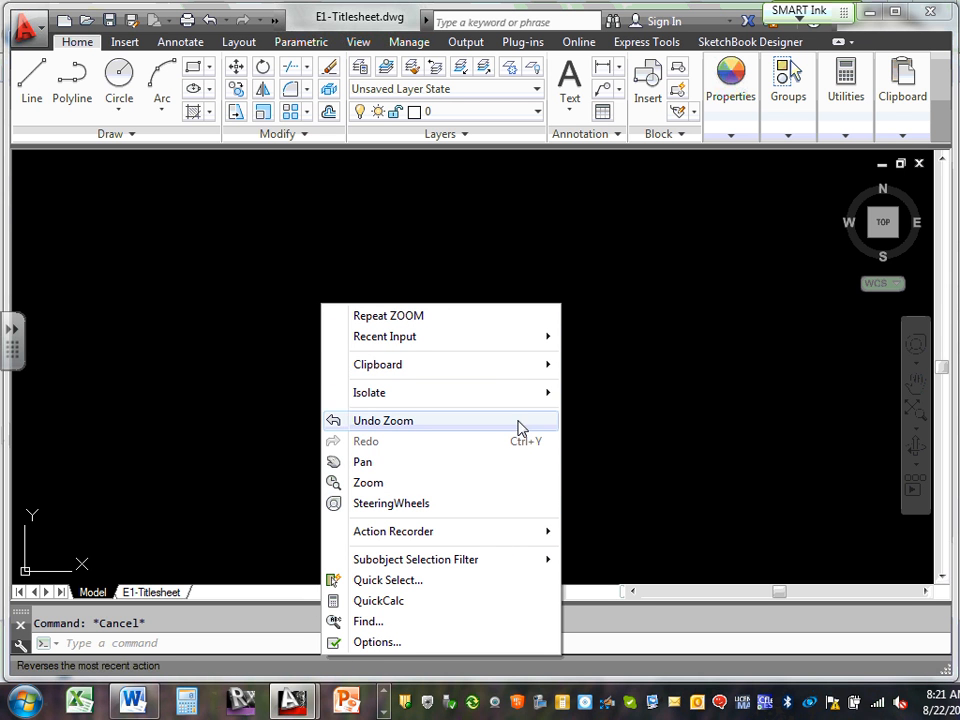
{"action": "mouse_move", "coordinate": [540, 370]}
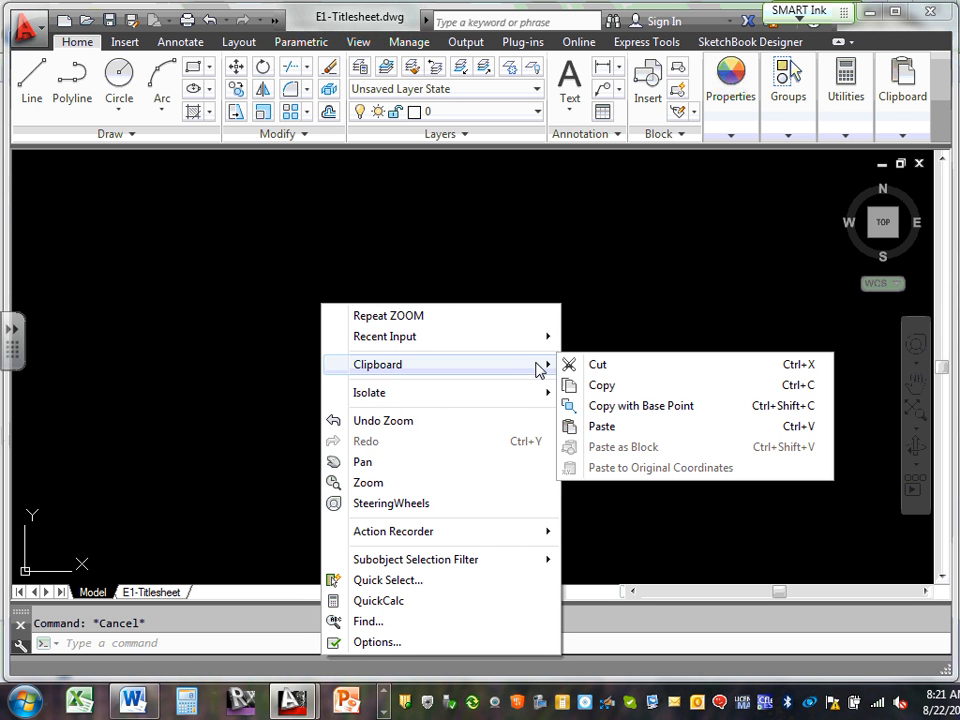
{"action": "left_click", "coordinate": [604, 428]}
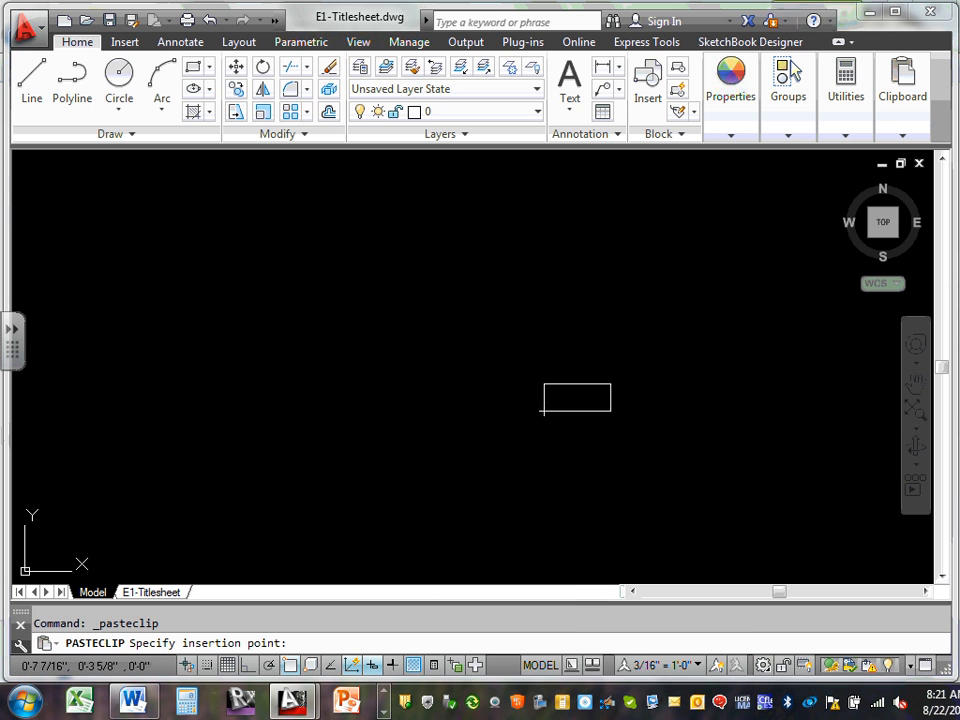
{"action": "left_click", "coordinate": [386, 339]}
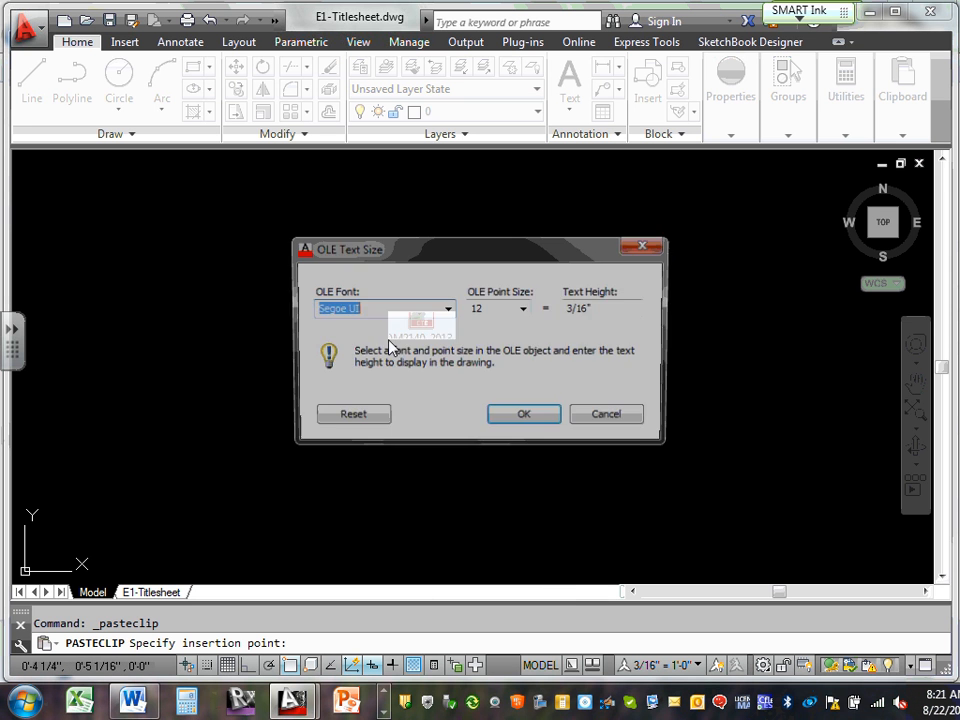
{"action": "left_click", "coordinate": [525, 415]}
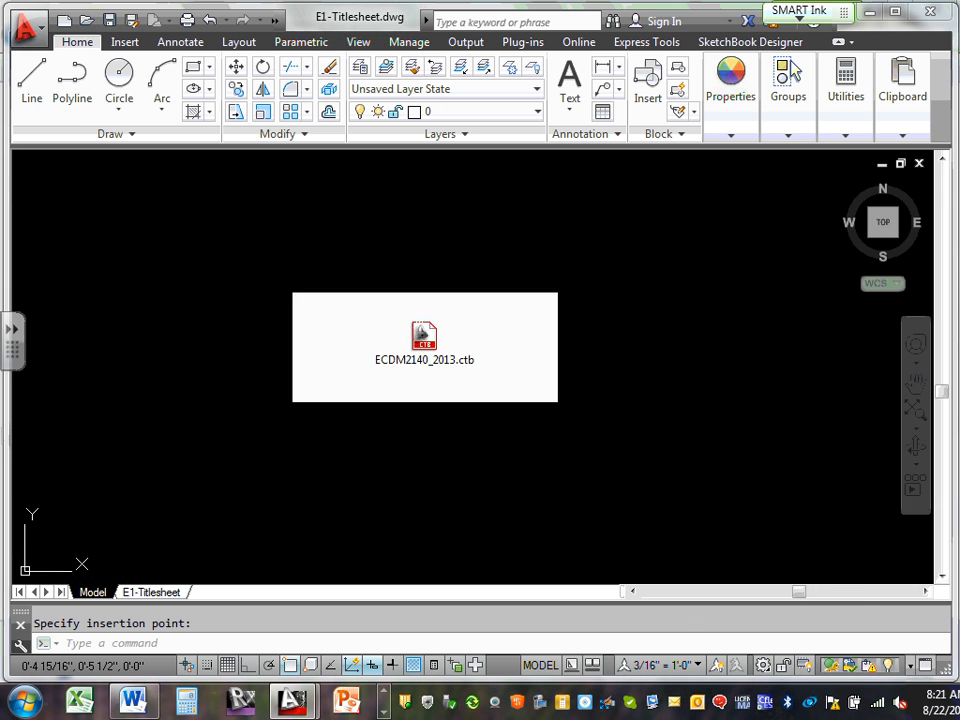
Delete the pasted object and bring the Electrical layers drawing back full-size
{"action": "scroll", "coordinate": [425, 325], "scroll_direction": "up", "scroll_amount": 2}
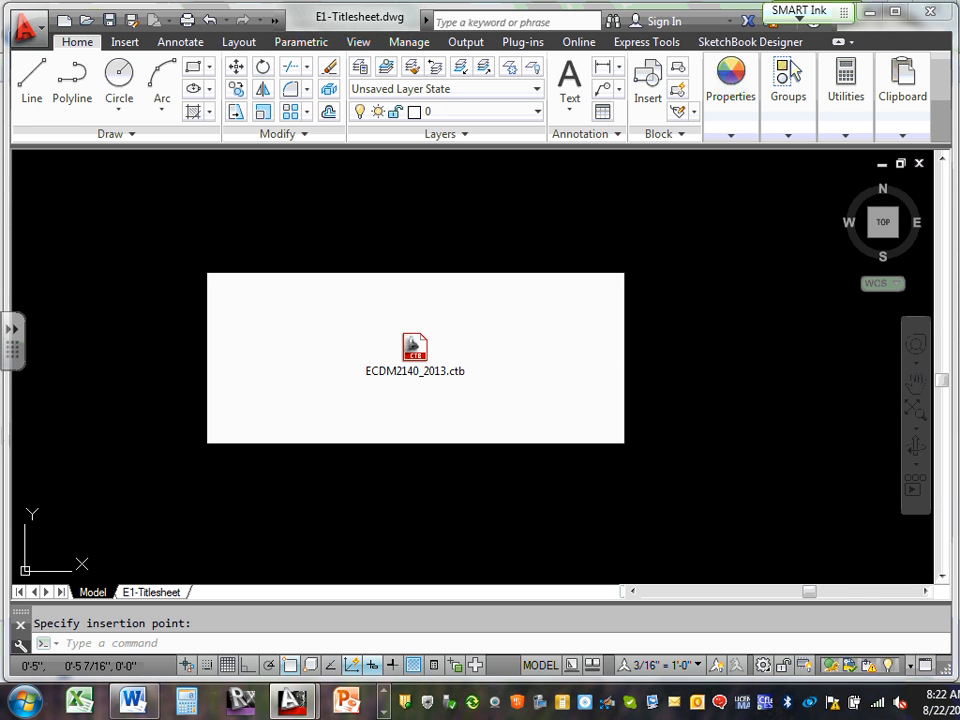
{"action": "left_click", "coordinate": [425, 325]}
{"action": "left_click", "coordinate": [425, 327]}
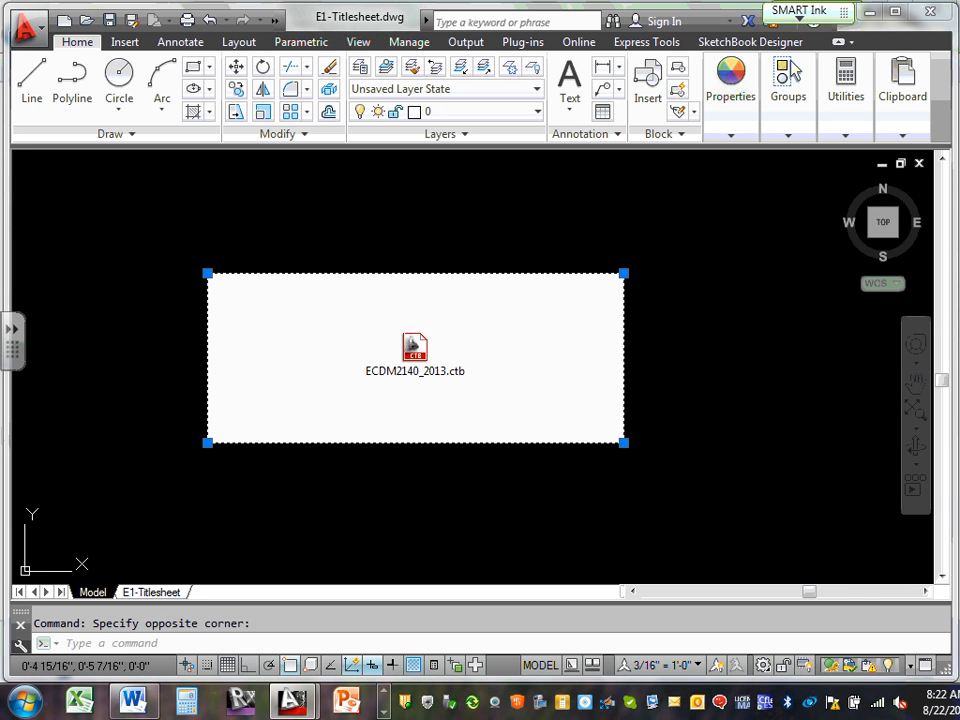
{"action": "key", "text": "Delete"}
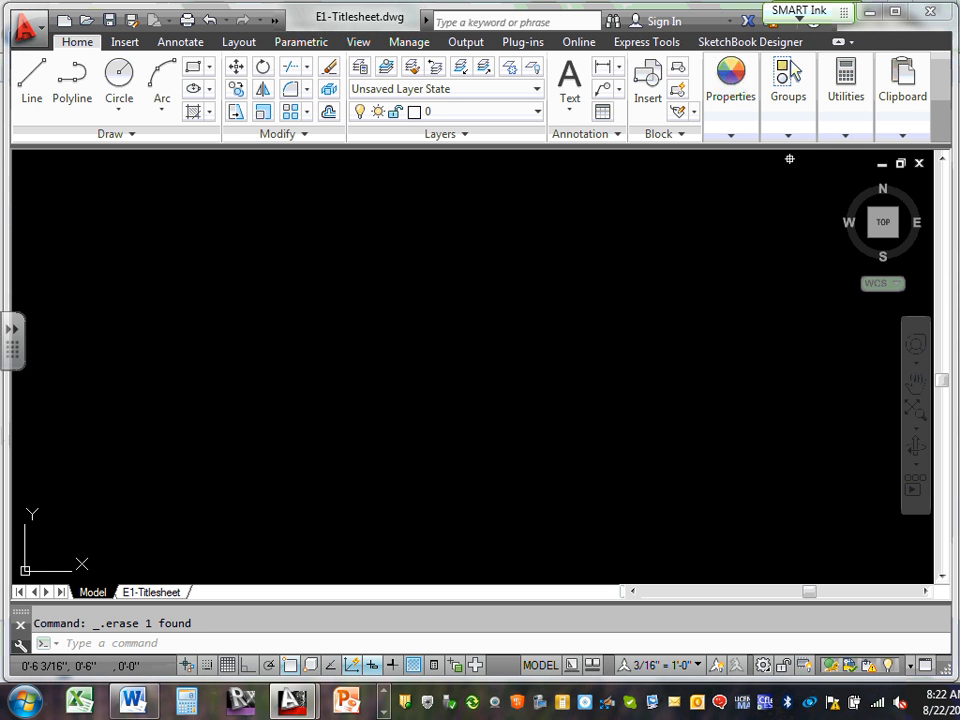
{"action": "left_click", "coordinate": [880, 164]}
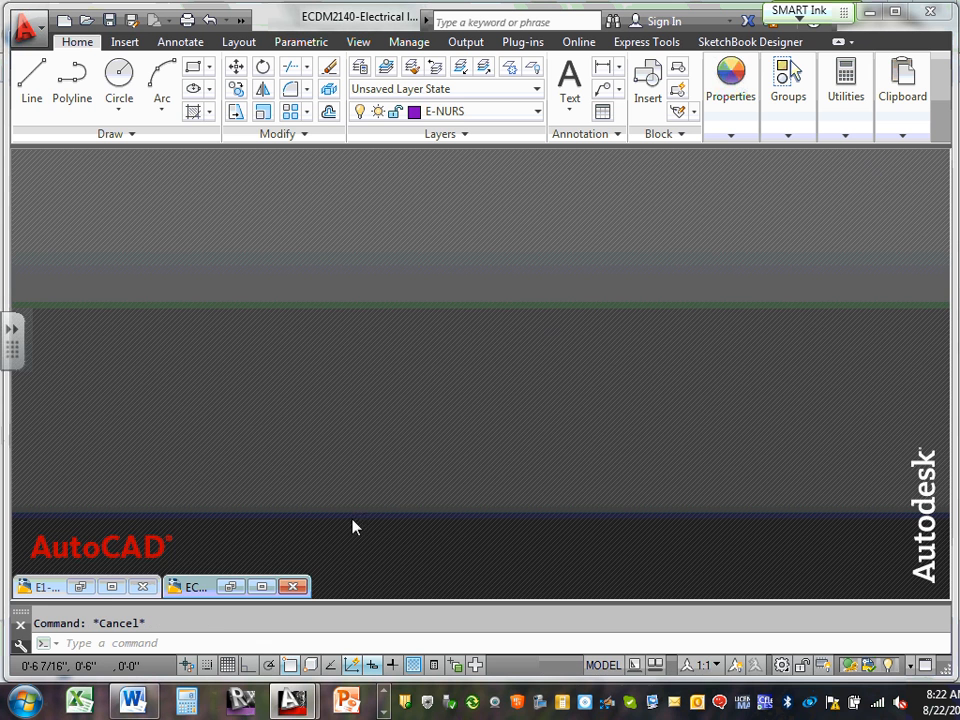
{"action": "left_click", "coordinate": [263, 587]}
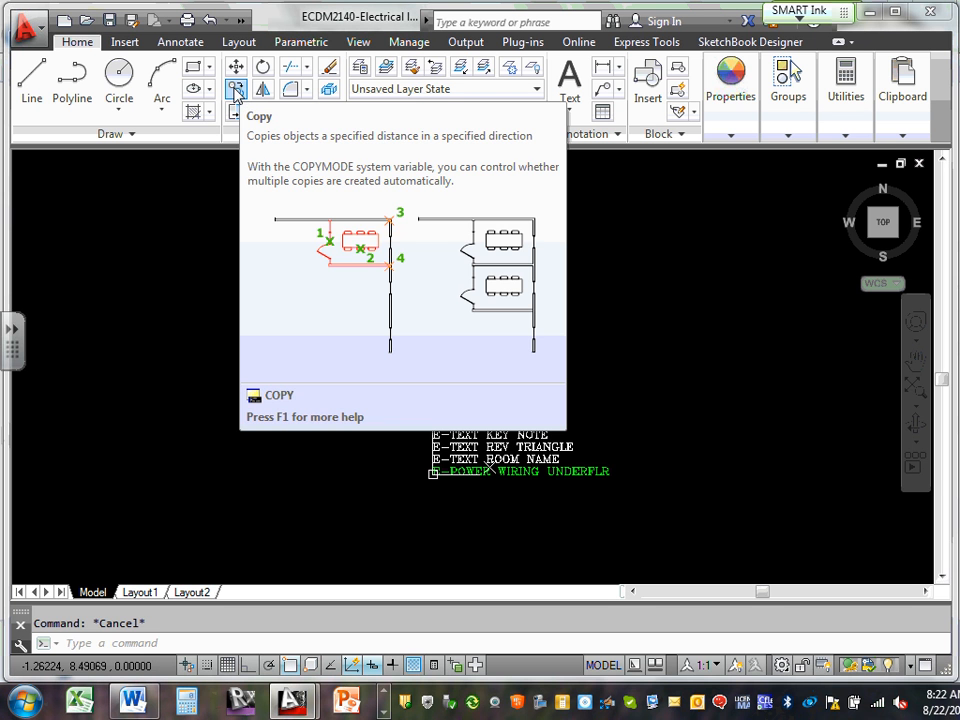
Window-select the 19 layer-name labels for Copy, then cancel the command
{"action": "left_click", "coordinate": [235, 90]}
{"action": "left_click", "coordinate": [340, 169]}
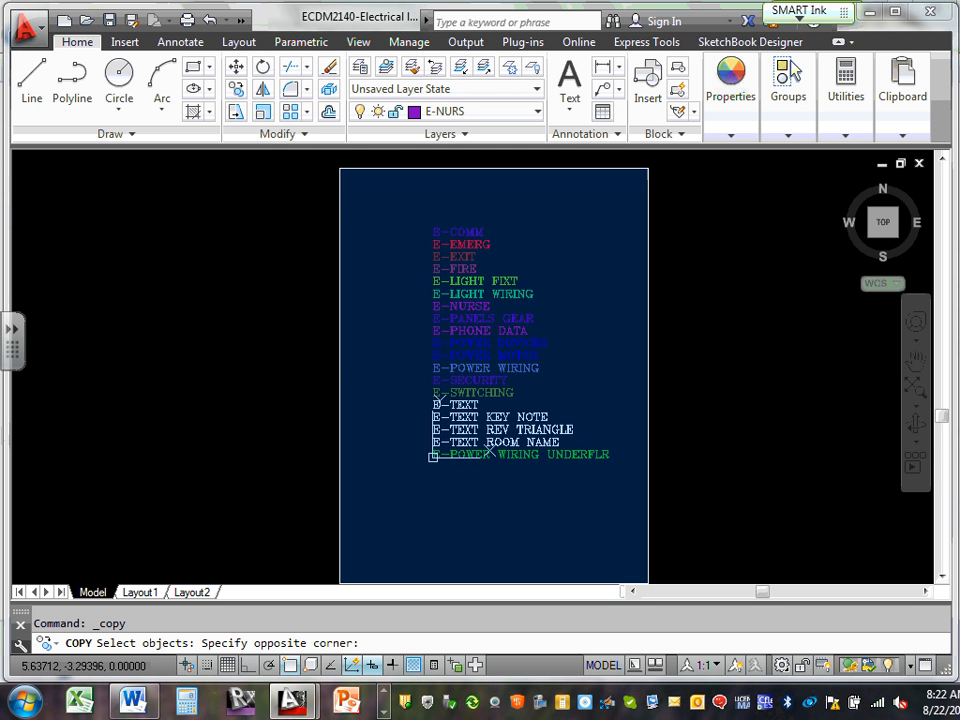
{"action": "left_click", "coordinate": [648, 583]}
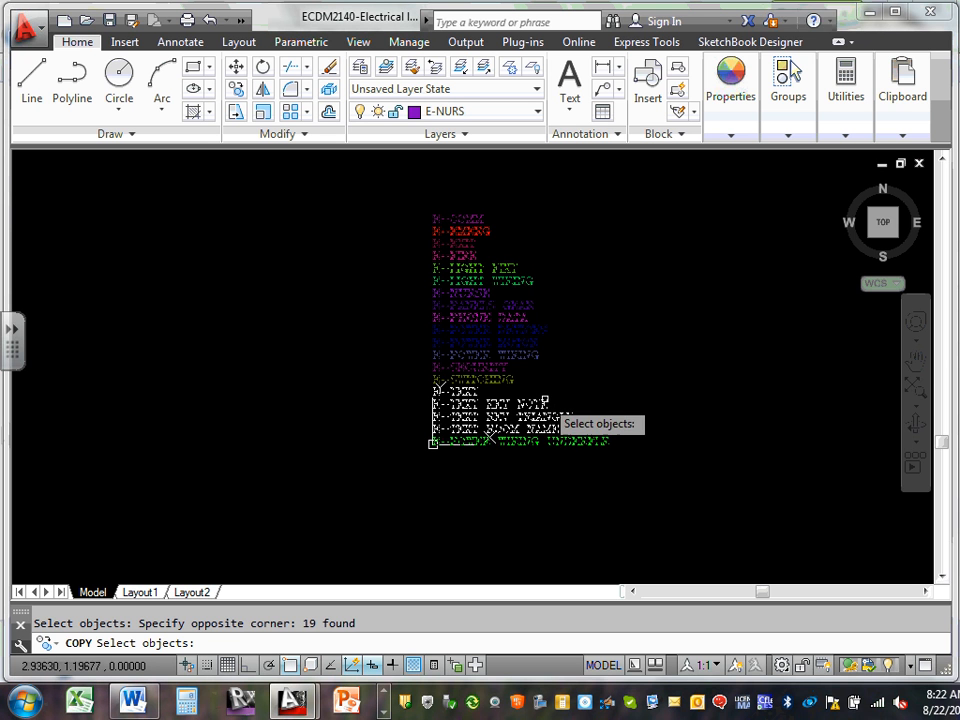
{"action": "key", "text": "Return"}
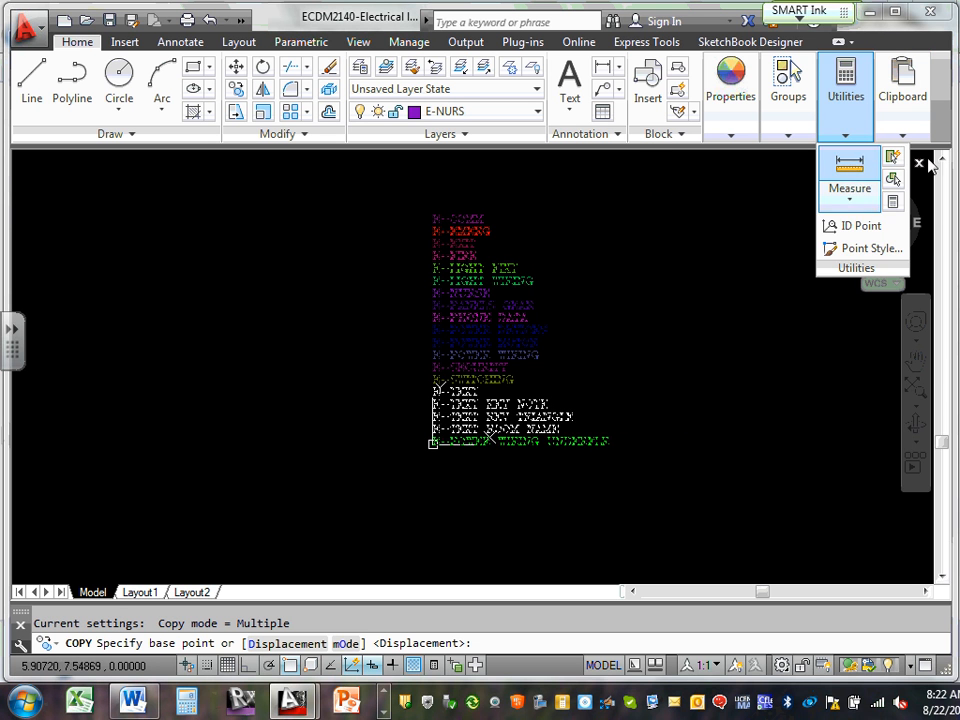
{"action": "key", "text": "Escape"}
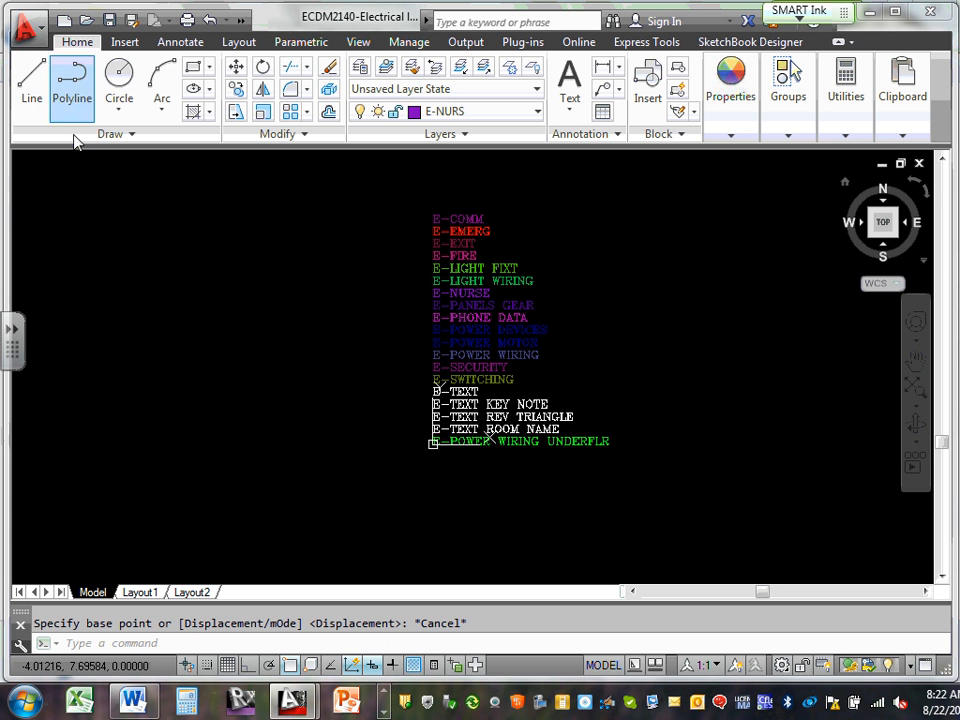
Reselect the 19 labels for Copy and minimize the Electrical layers drawing window
{"action": "left_click", "coordinate": [236, 90]}
{"action": "left_click", "coordinate": [343, 162]}
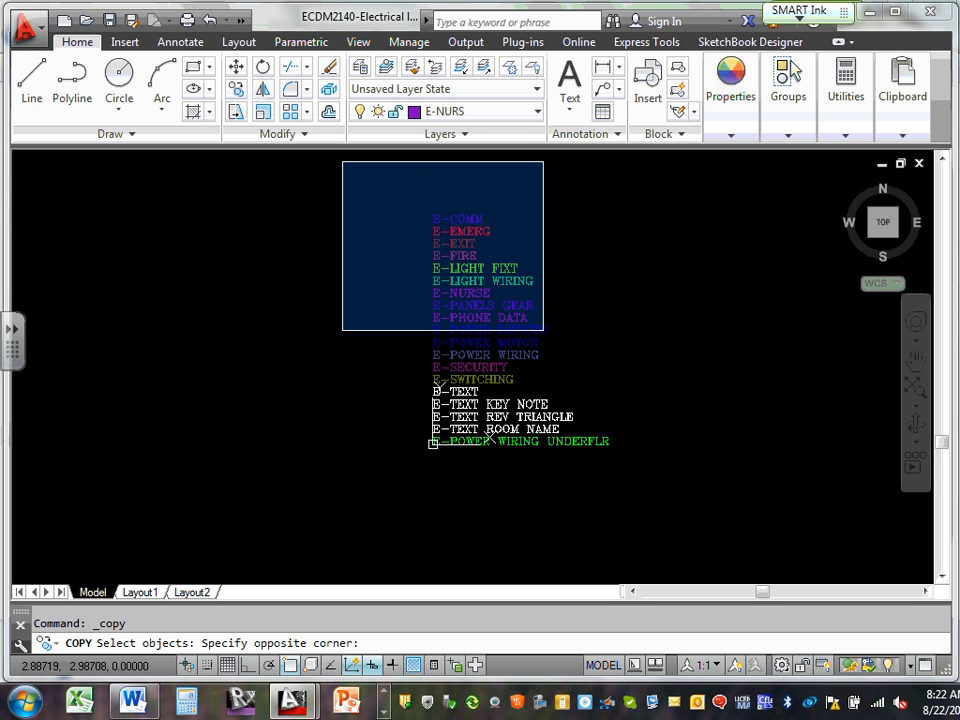
{"action": "left_click", "coordinate": [665, 495]}
{"action": "key", "text": "Return"}
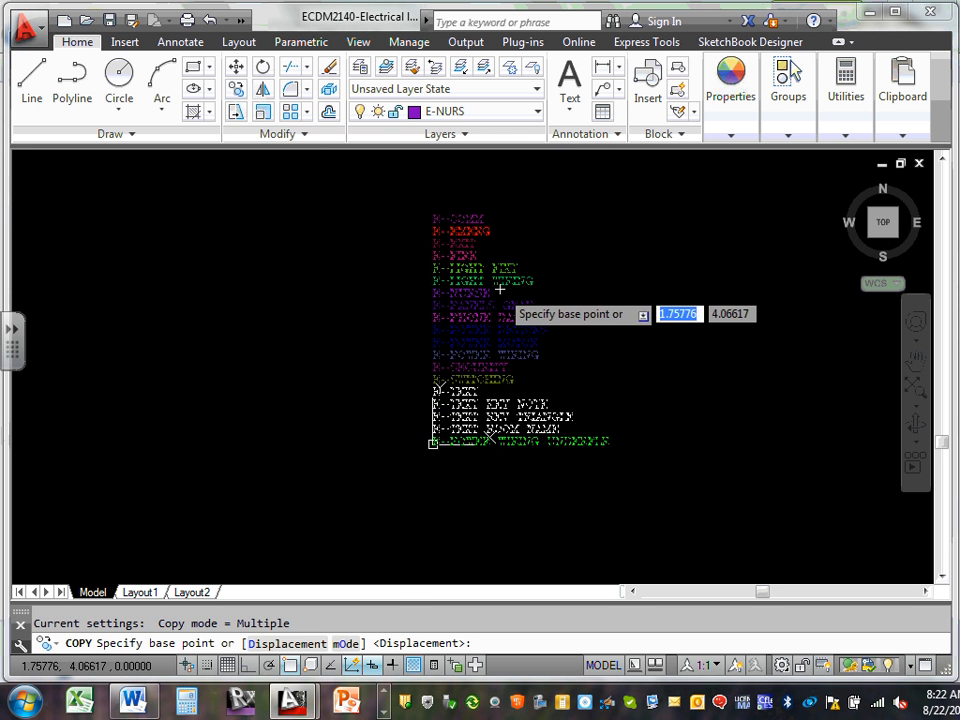
{"action": "mouse_move", "coordinate": [905, 110]}
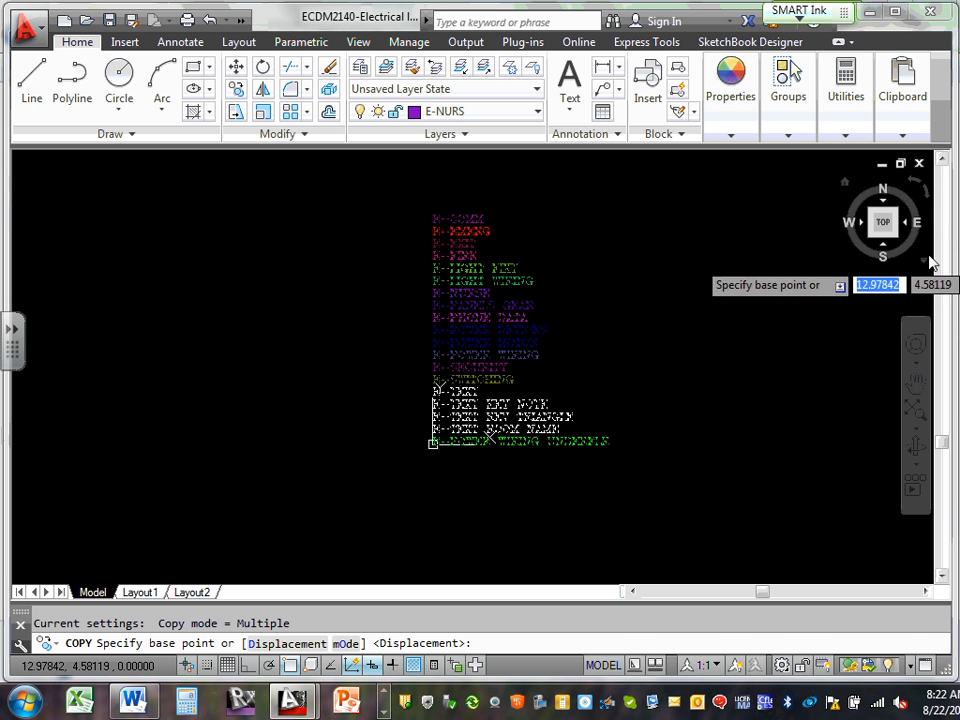
{"action": "left_click", "coordinate": [881, 163]}
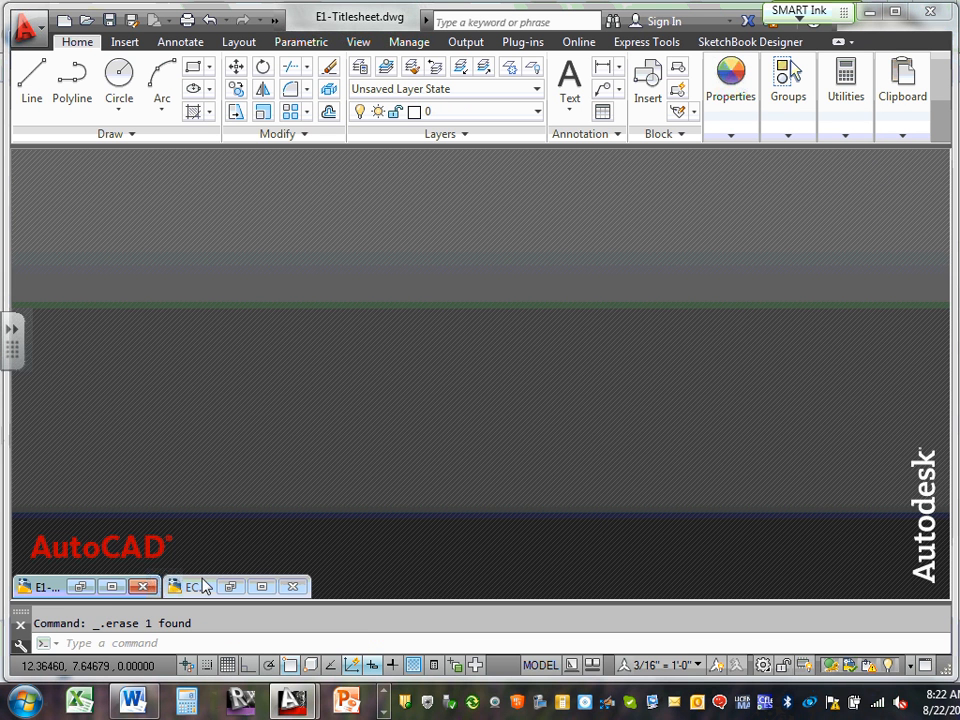
Restore E1-Titlesheet and paste the clipboard object, accepting the OLE text size
{"action": "left_click", "coordinate": [113, 587]}
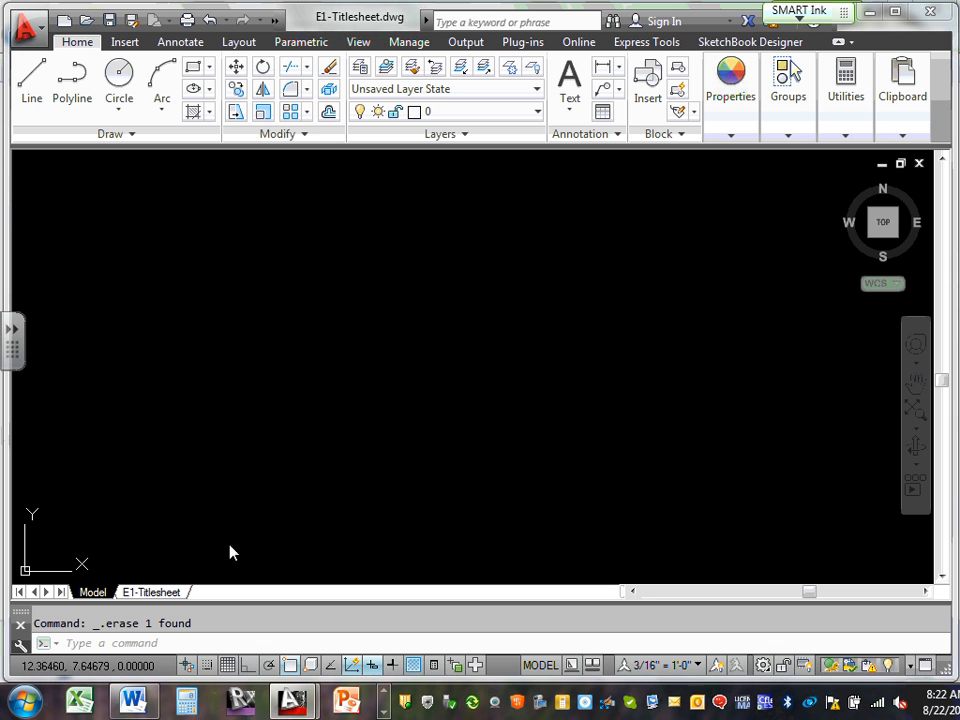
{"action": "right_click", "coordinate": [410, 248]}
{"action": "mouse_move", "coordinate": [566, 316]}
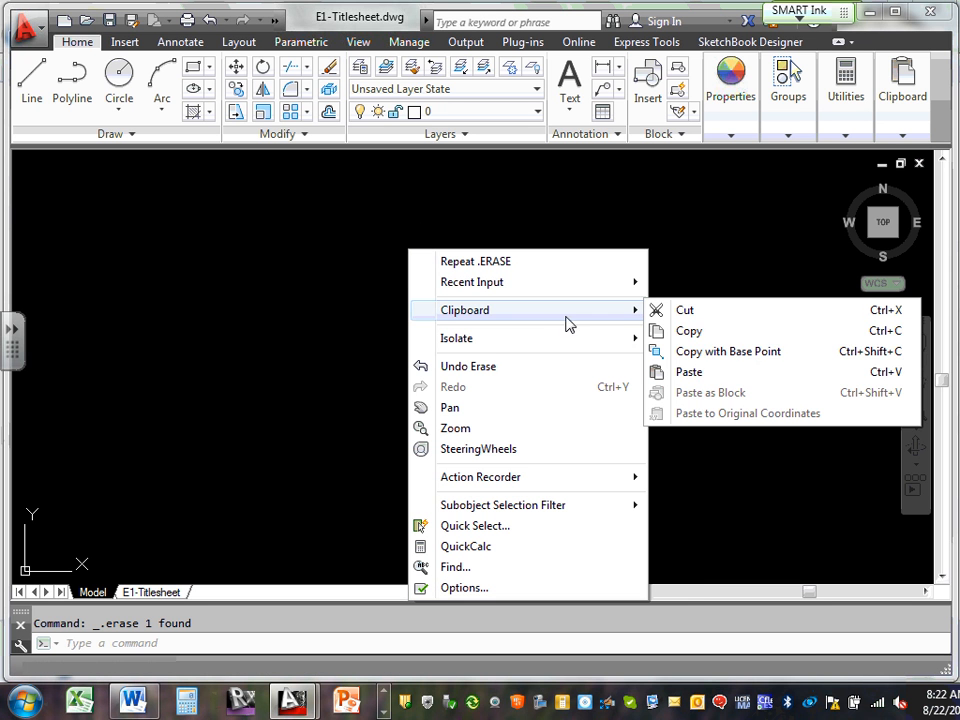
{"action": "left_click", "coordinate": [690, 372]}
{"action": "left_click", "coordinate": [249, 455]}
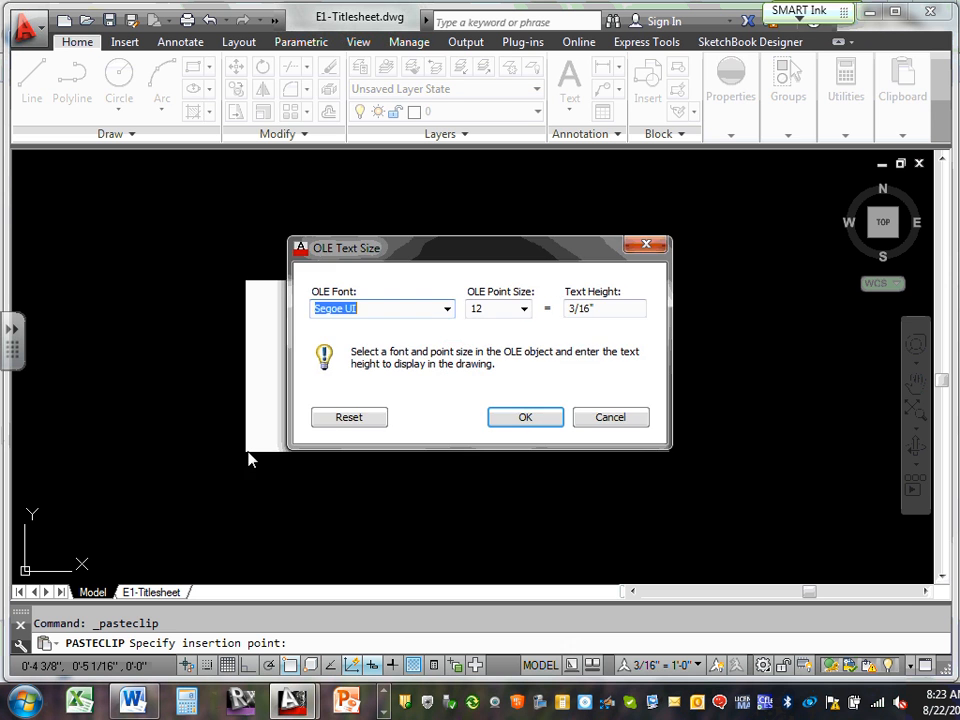
{"action": "left_click", "coordinate": [524, 418]}
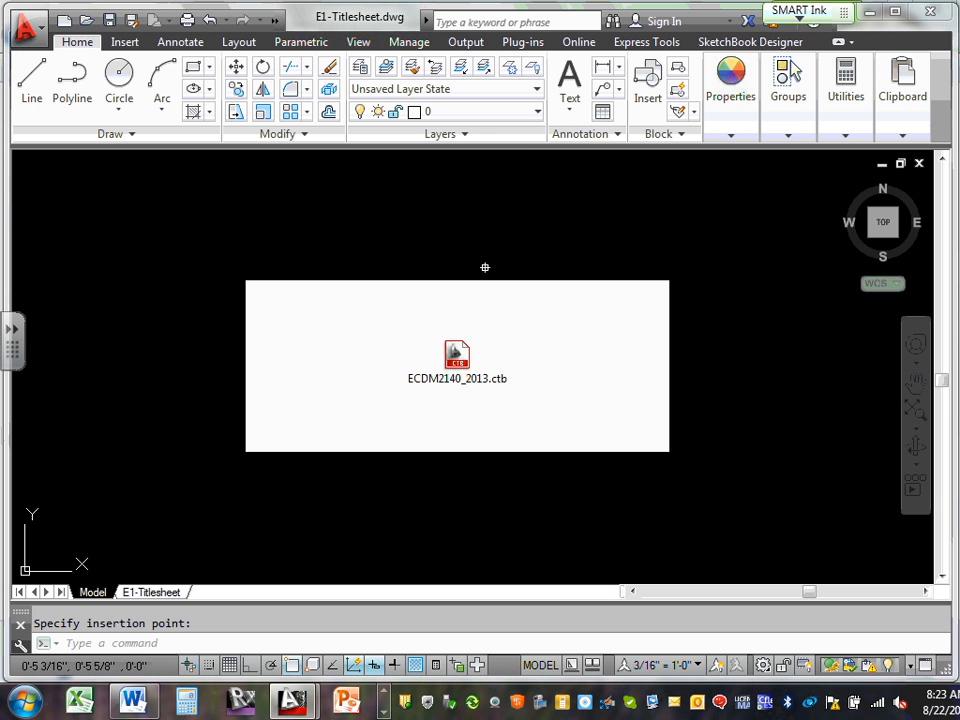
Check the layer list, then delete the pasted ECDM2140_2013.ctb object and cancel the command
{"action": "left_click", "coordinate": [536, 113]}
{"action": "left_click_drag", "start_coordinate": [720, 170], "coordinate": [724, 344]}
{"action": "left_click_drag", "start_coordinate": [724, 262], "coordinate": [724, 168]}
{"action": "scroll", "coordinate": [530, 343], "scroll_direction": "down", "scroll_amount": 4}
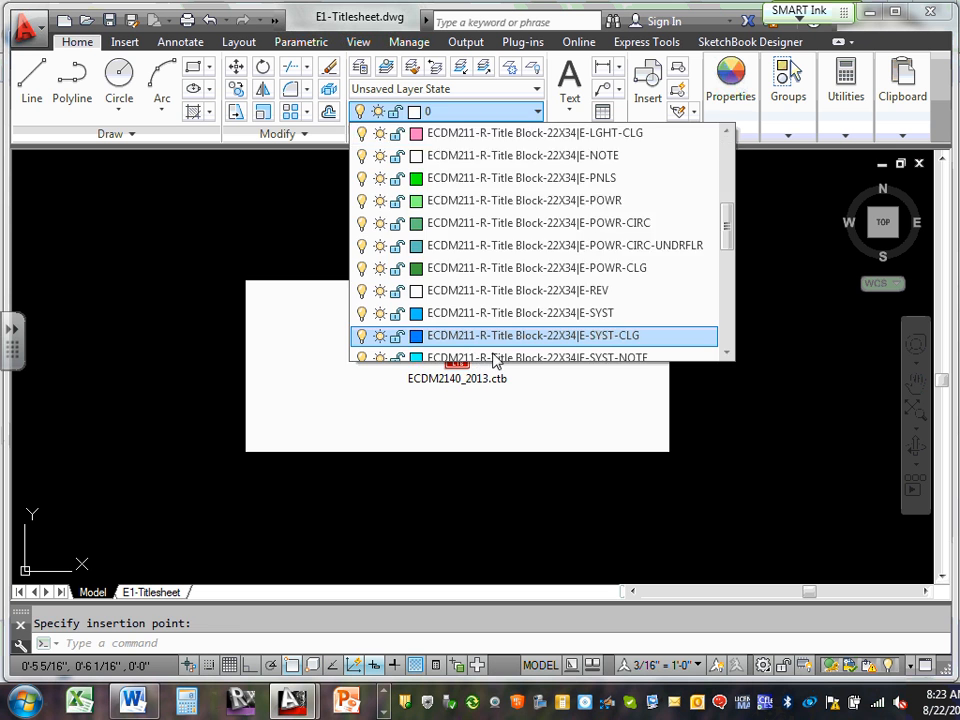
{"action": "left_click", "coordinate": [492, 372]}
{"action": "left_click", "coordinate": [494, 398]}
{"action": "left_click", "coordinate": [494, 398]}
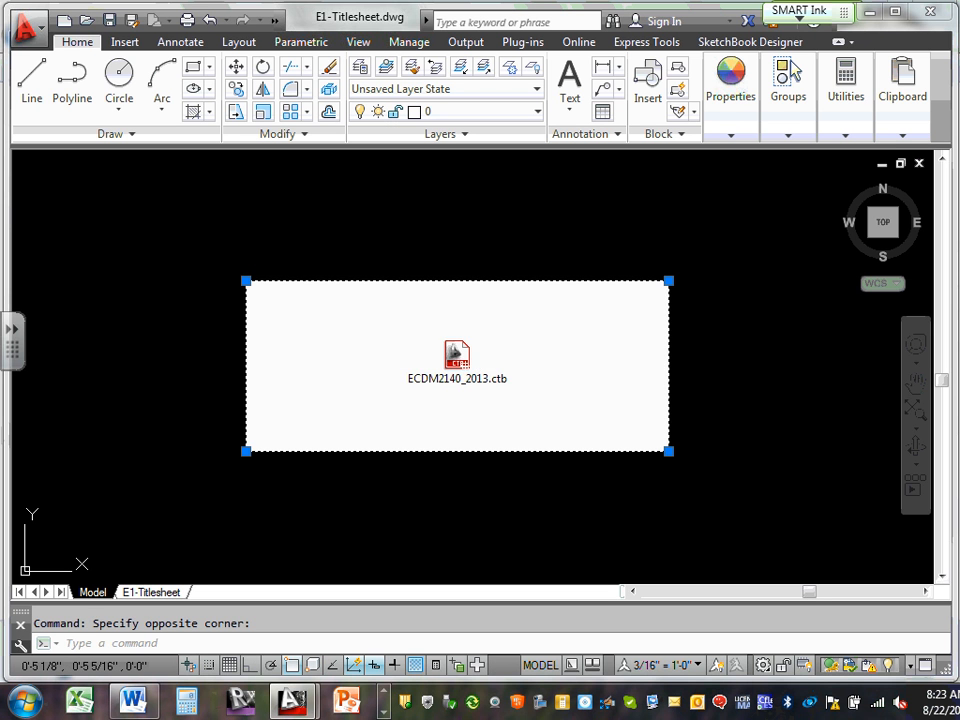
{"action": "key", "text": "Delete"}
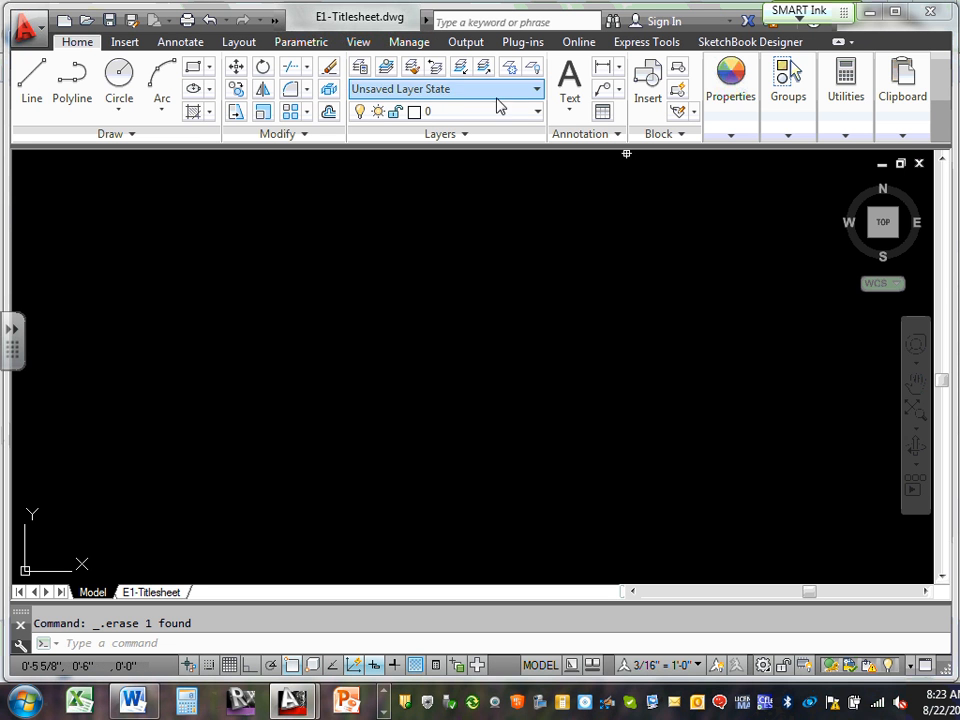
{"action": "mouse_move", "coordinate": [838, 58]}
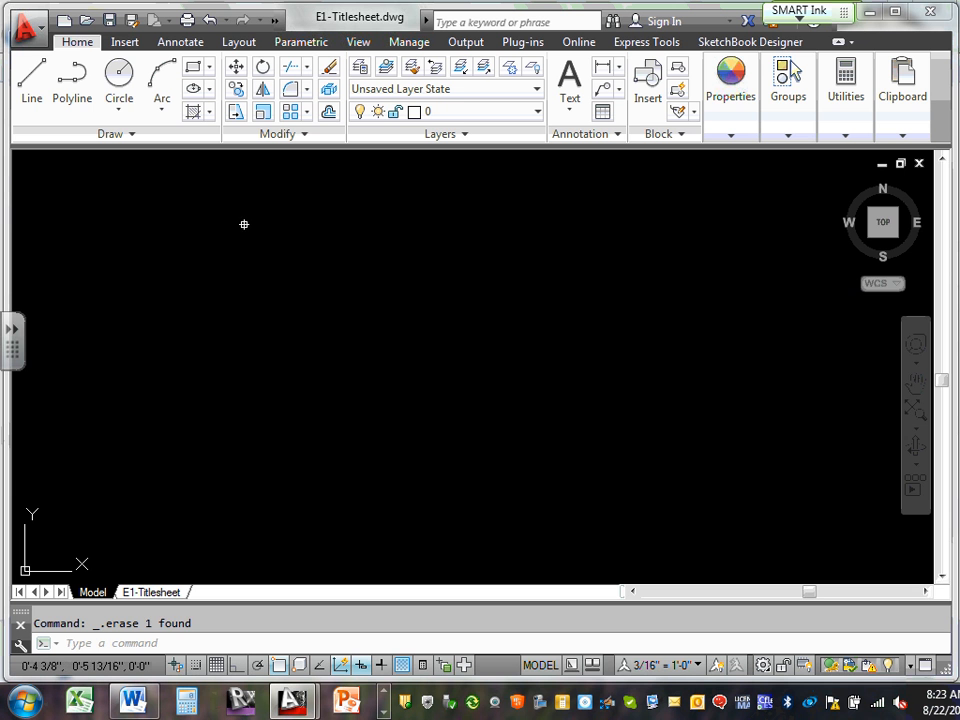
{"action": "key", "text": "Escape"}
Switch to the Electrical layers drawing and copy the 19 layer-name labels, picking a base point
{"action": "left_click", "coordinate": [882, 163]}
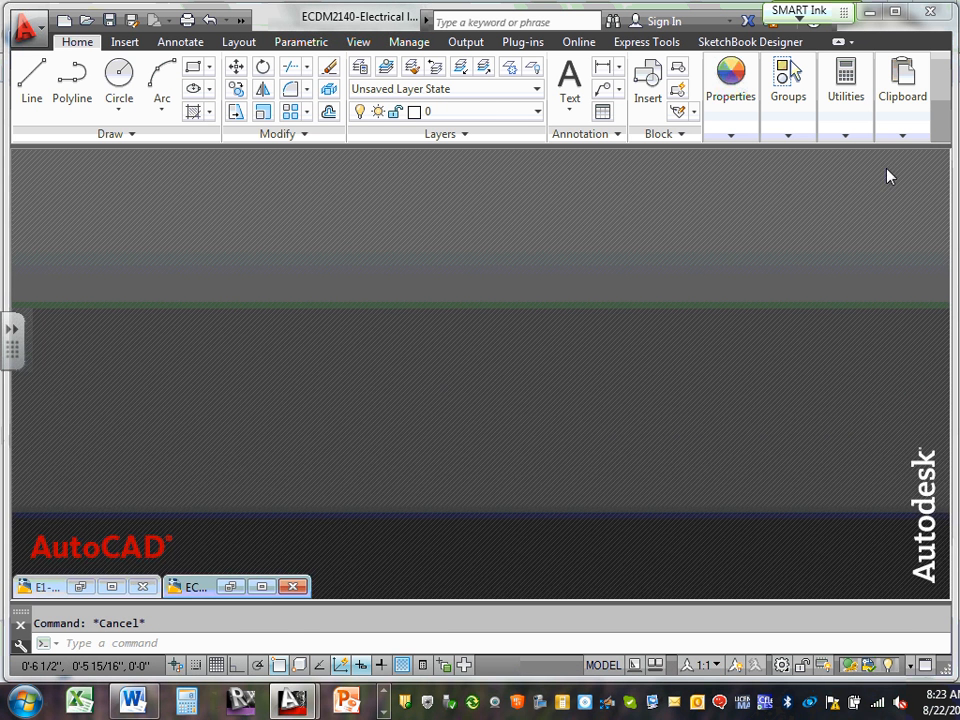
{"action": "left_click", "coordinate": [267, 588]}
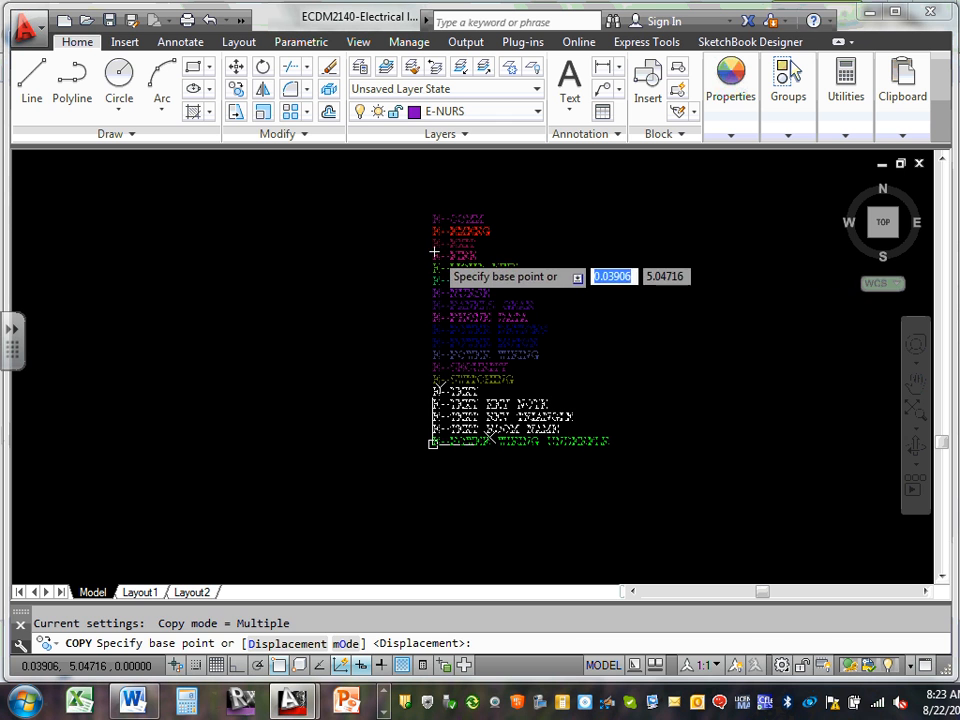
{"action": "key", "text": "Escape"}
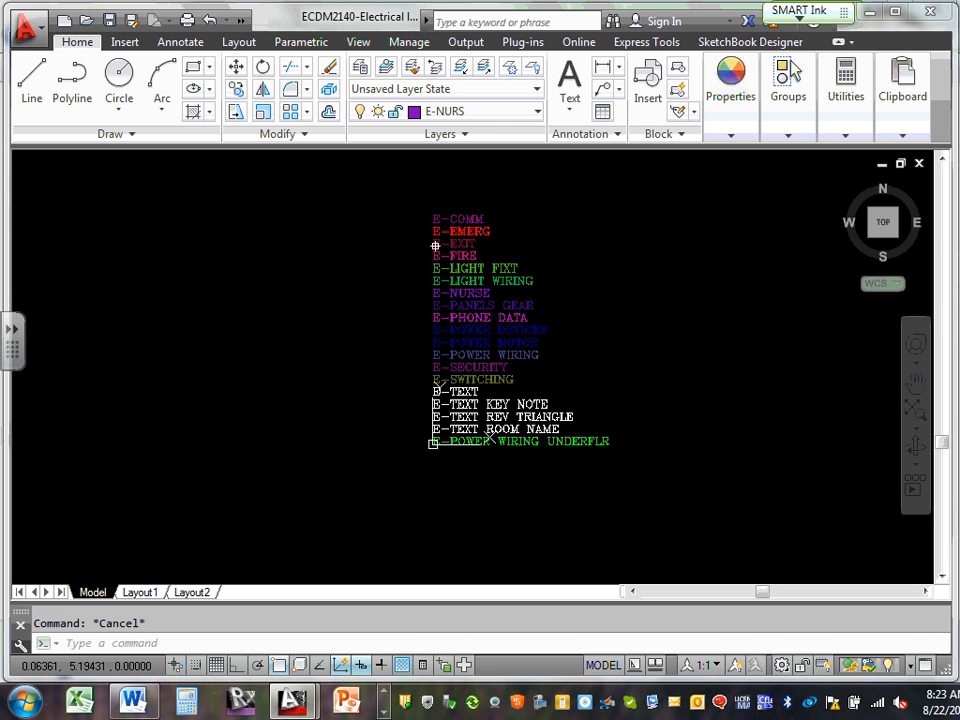
{"action": "left_click", "coordinate": [236, 88]}
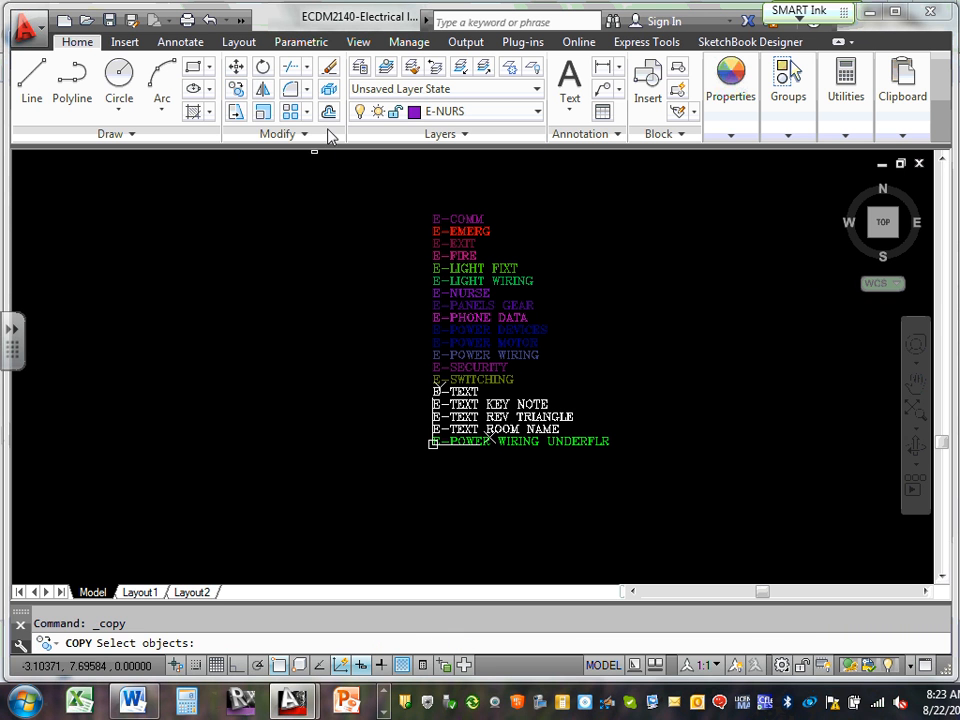
{"action": "left_click", "coordinate": [372, 186]}
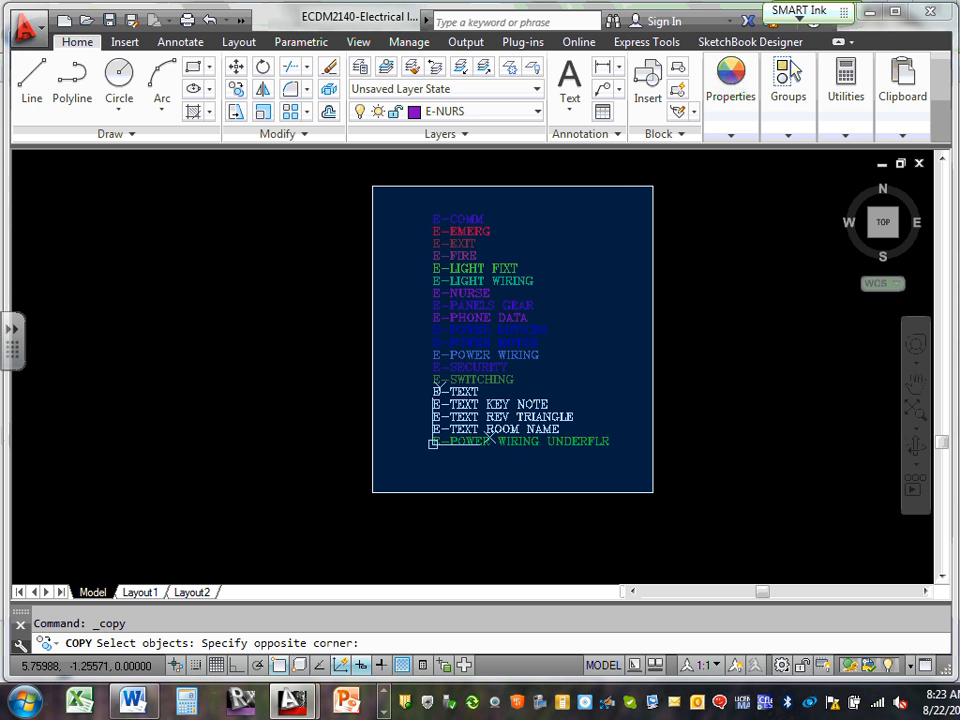
{"action": "left_click", "coordinate": [653, 492]}
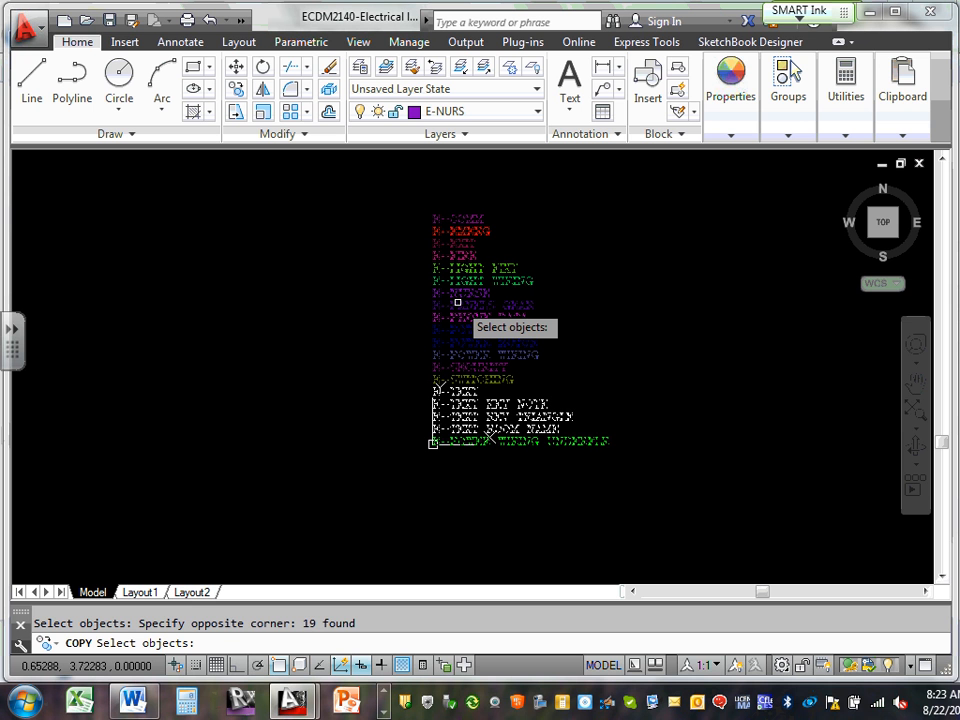
{"action": "key", "text": "Return"}
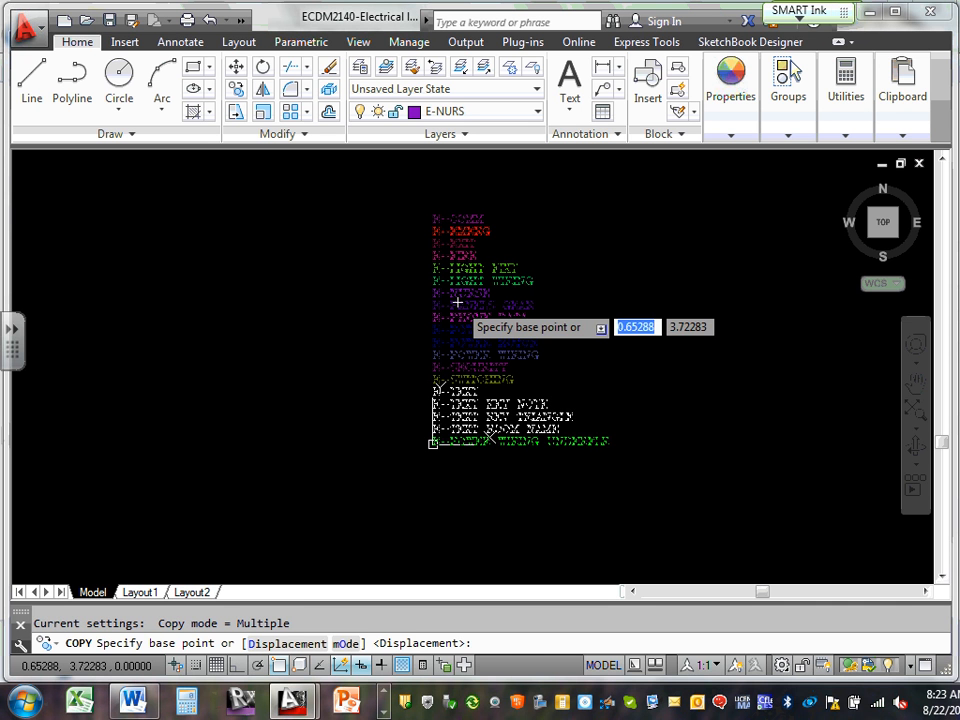
{"action": "left_click", "coordinate": [439, 452]}
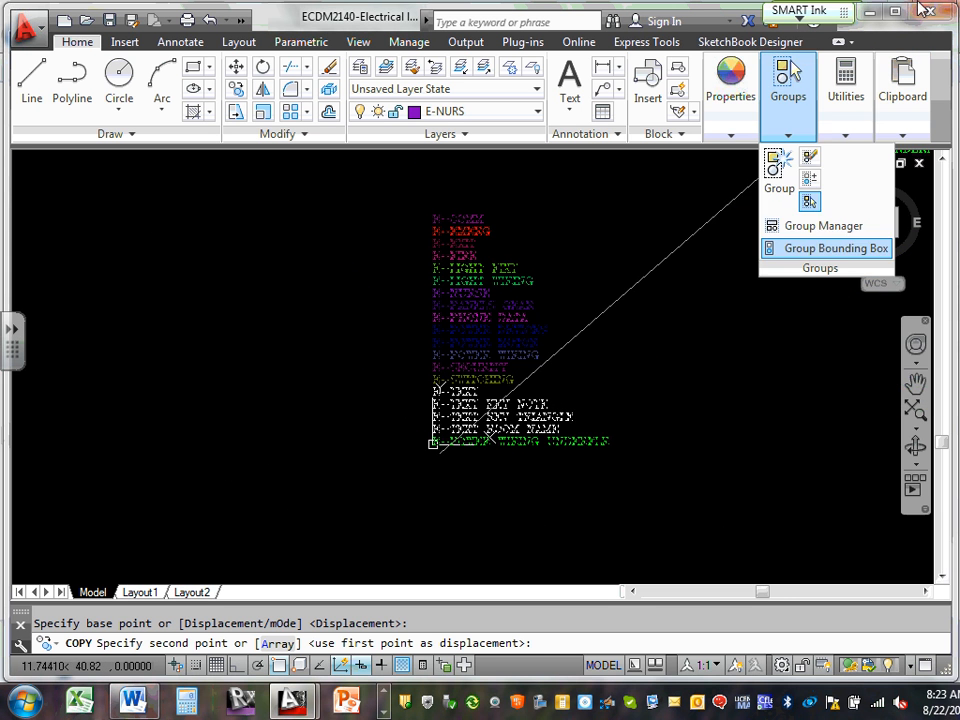
Flip to E1-Titlesheet and back, reselect the 19 labels for Copy, then minimize the drawing
{"action": "mouse_move", "coordinate": [290, 705]}
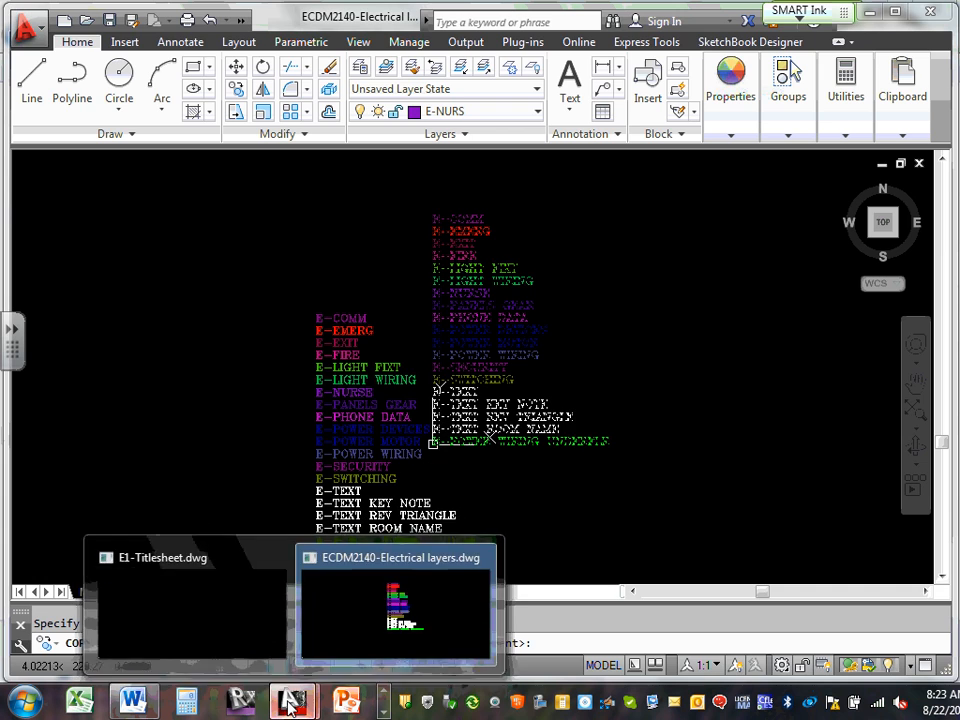
{"action": "left_click", "coordinate": [256, 634]}
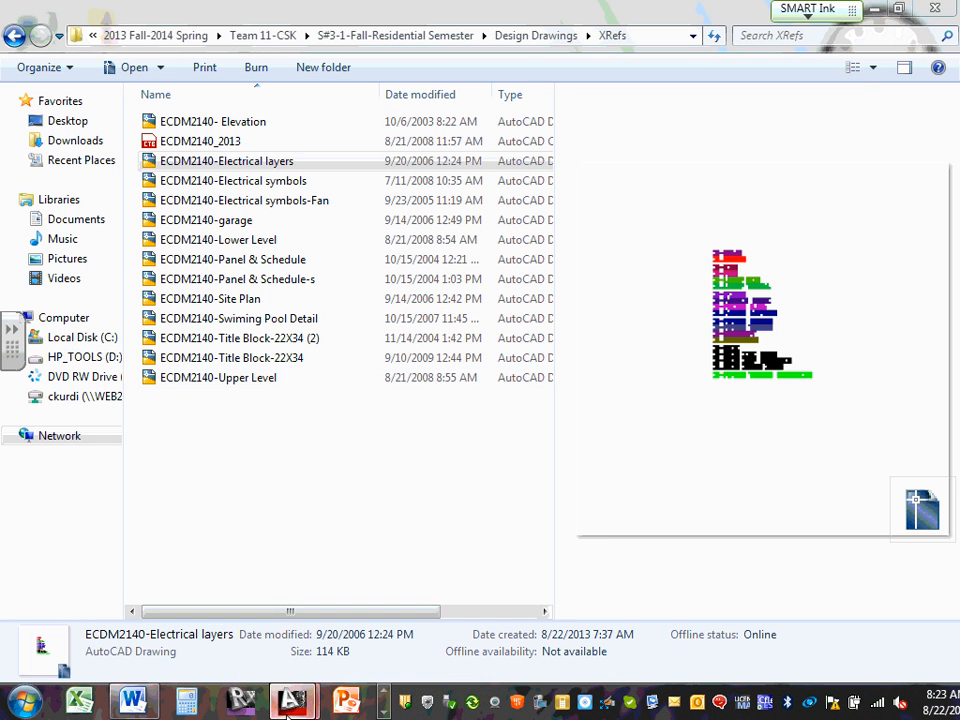
{"action": "mouse_move", "coordinate": [292, 707]}
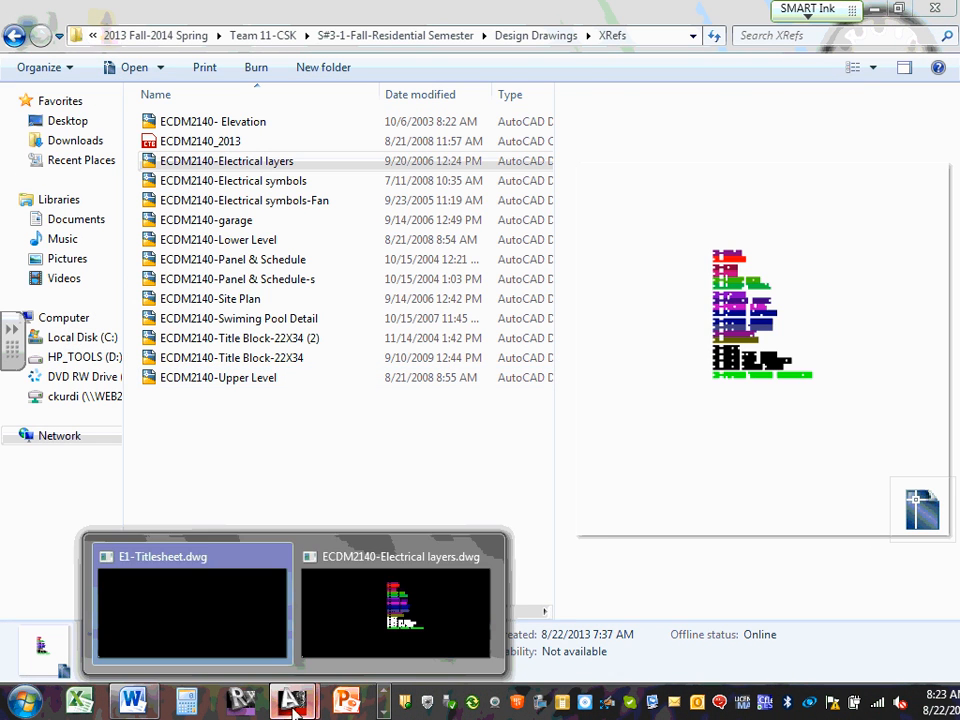
{"action": "left_click", "coordinate": [210, 620]}
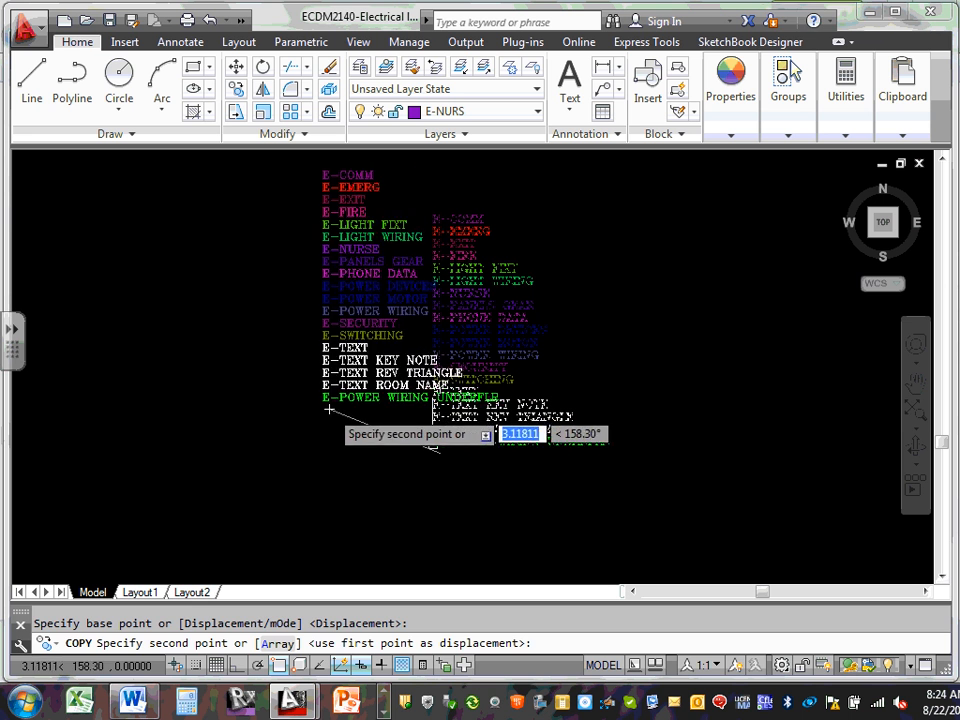
{"action": "key", "text": "Escape"}
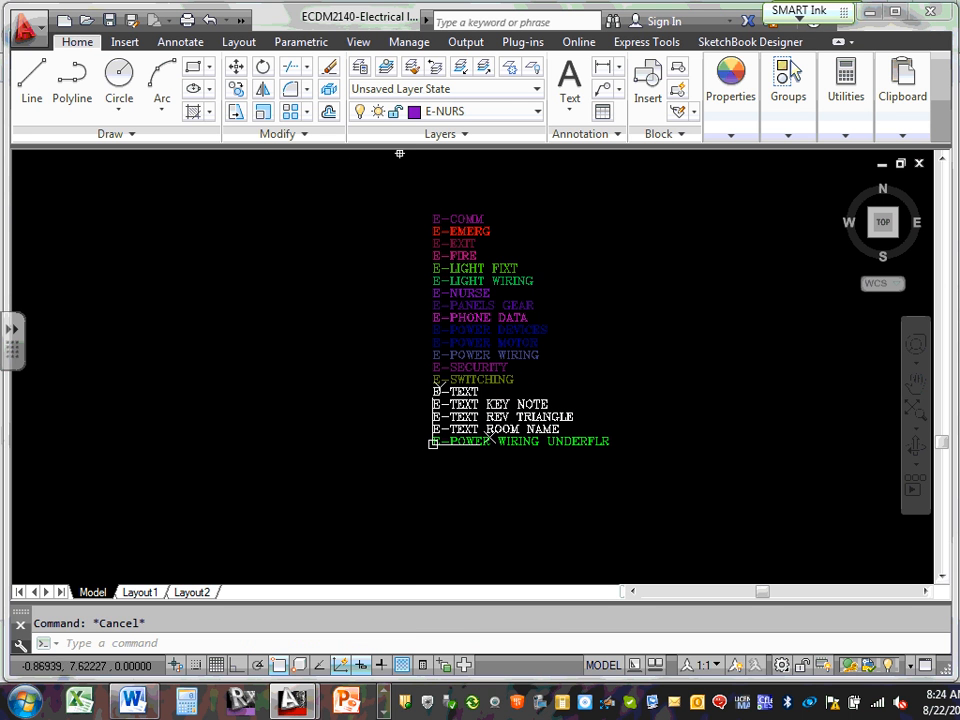
{"action": "left_click", "coordinate": [236, 88]}
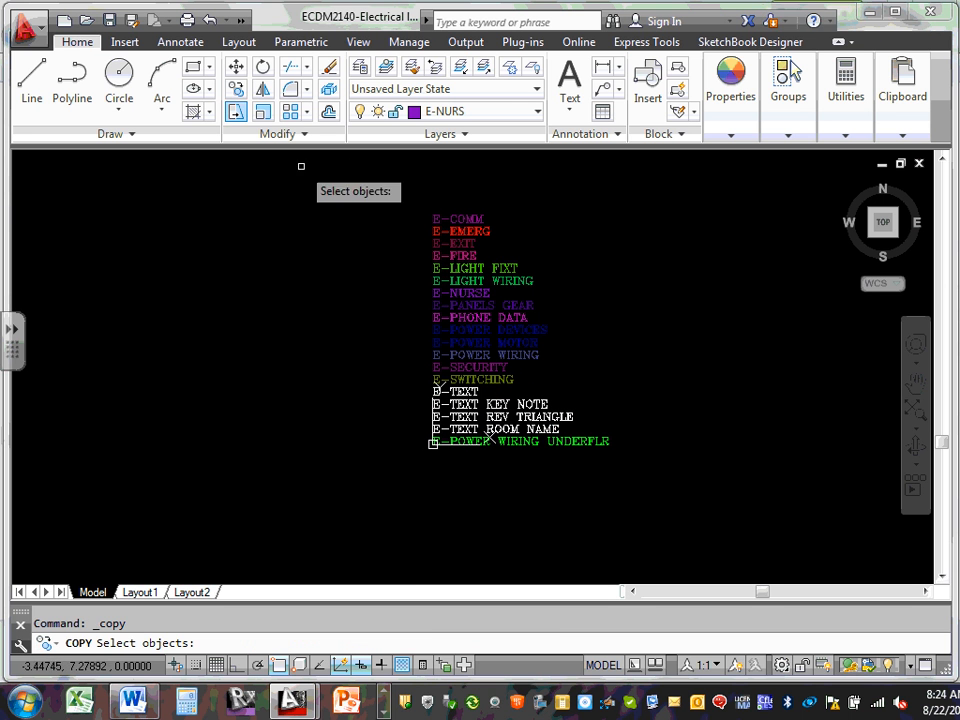
{"action": "left_click", "coordinate": [393, 195]}
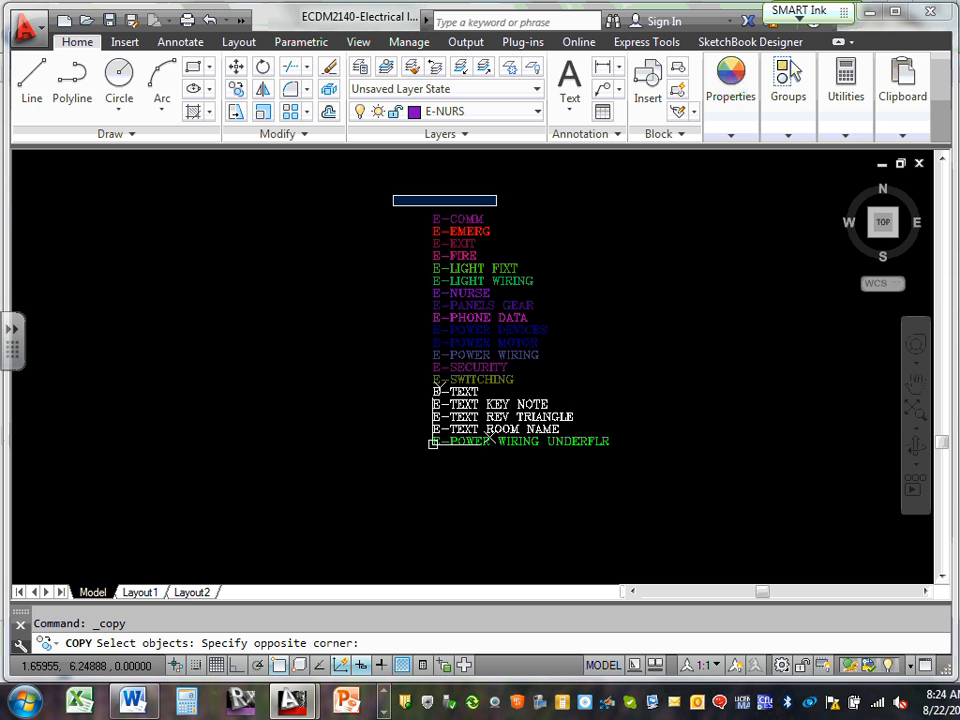
{"action": "left_click", "coordinate": [745, 530]}
{"action": "key", "text": "Return"}
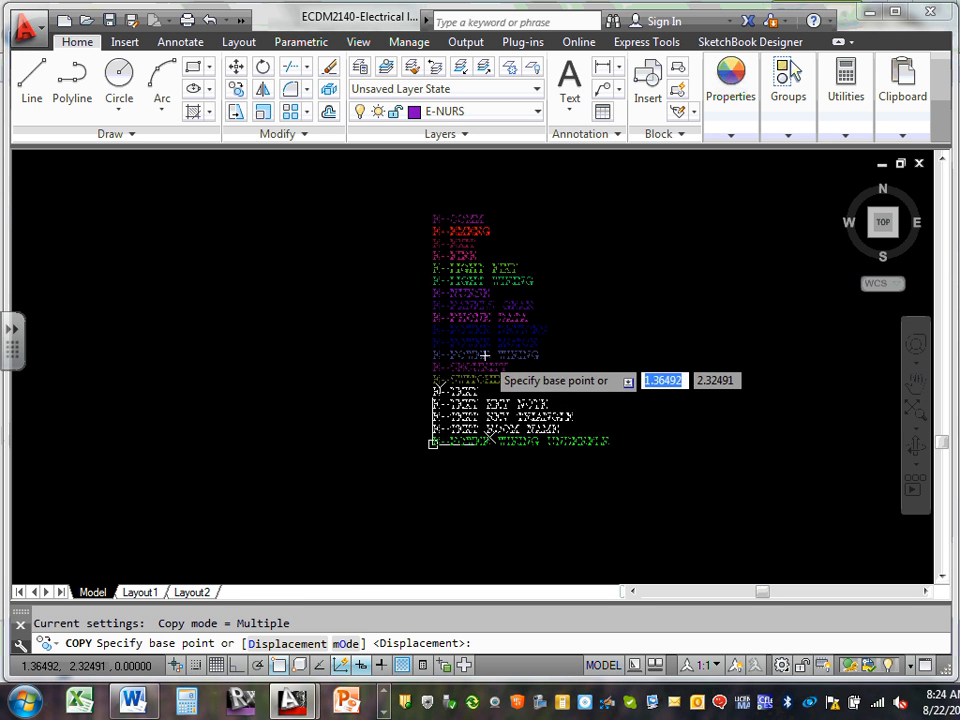
{"action": "left_click", "coordinate": [881, 165]}
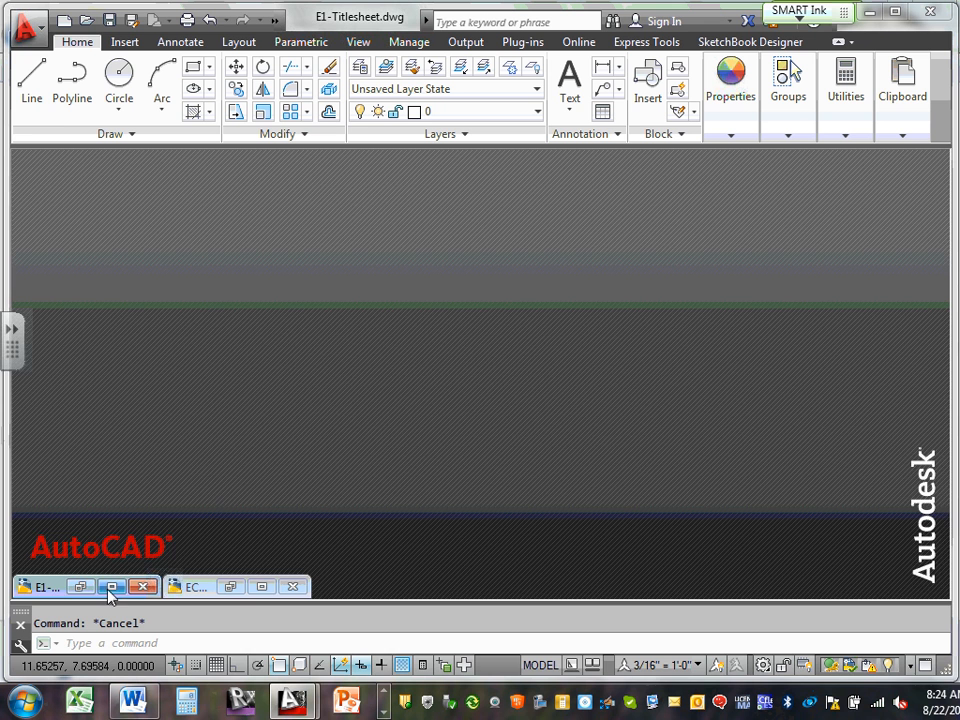
Restore E1-Titlesheet and paste ECDM2140_2013.ctb as an OLE object, resetting and confirming the text size
{"action": "left_click", "coordinate": [112, 587]}
{"action": "right_click", "coordinate": [332, 279]}
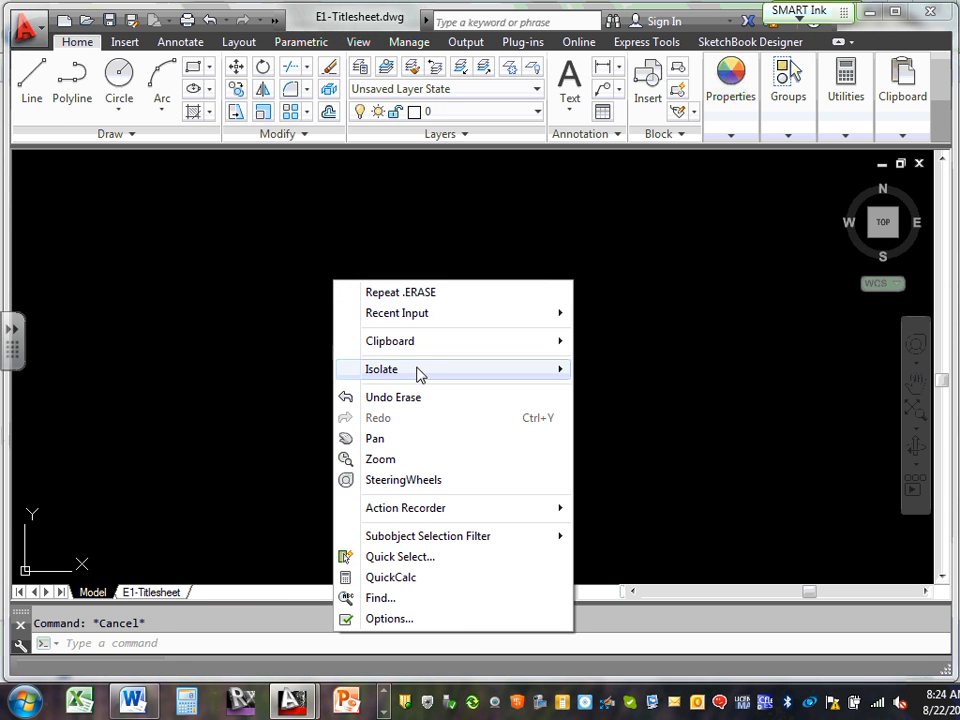
{"action": "mouse_move", "coordinate": [450, 345]}
{"action": "left_click", "coordinate": [680, 403]}
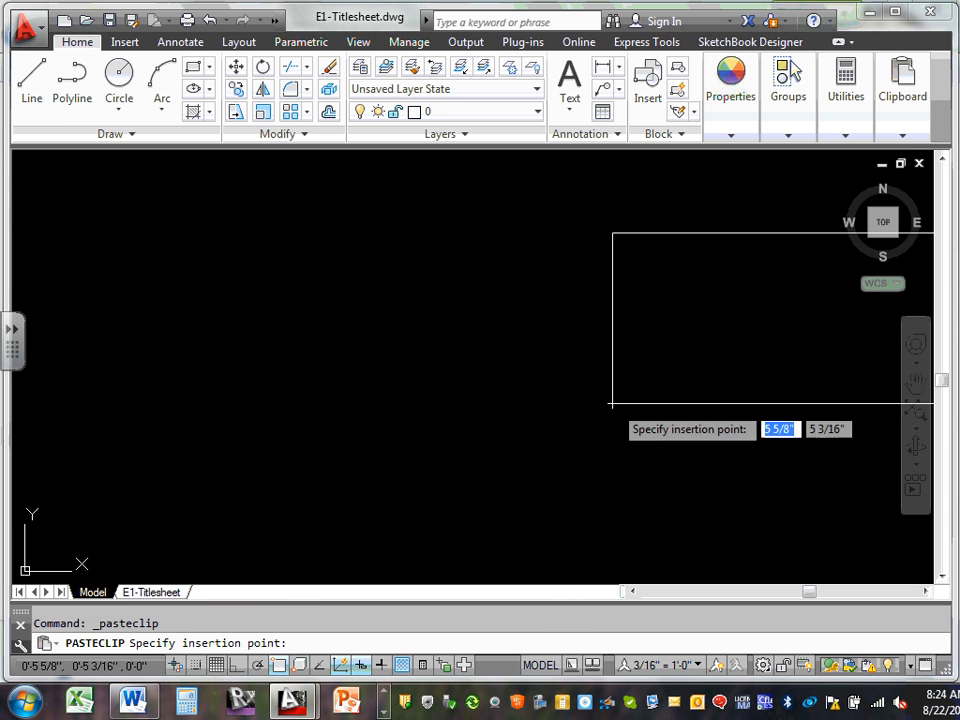
{"action": "left_click", "coordinate": [147, 423]}
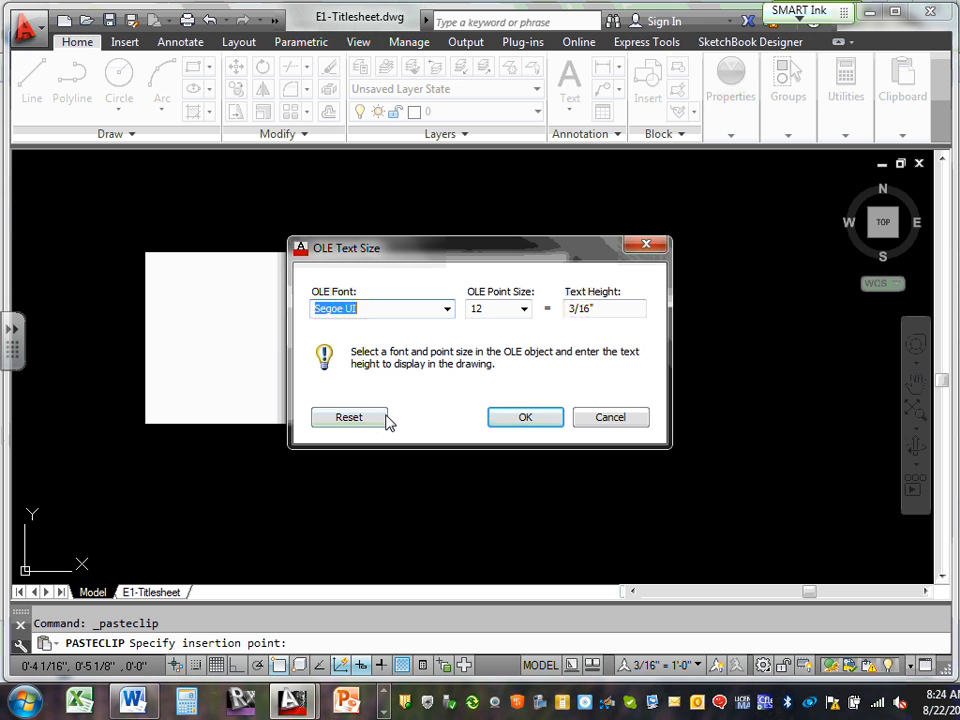
{"action": "left_click", "coordinate": [372, 421]}
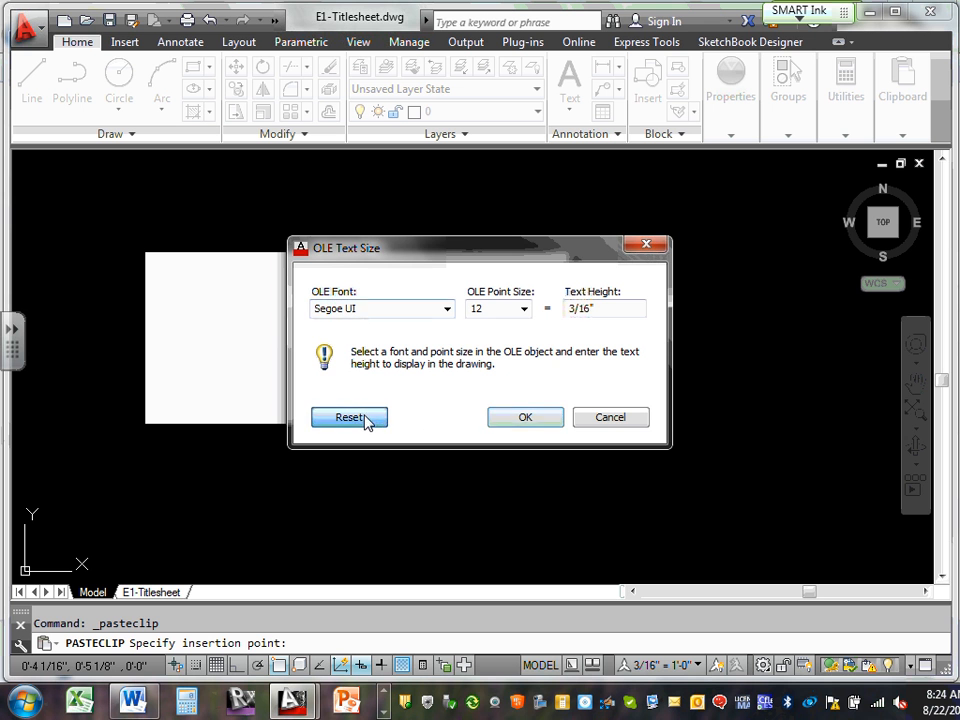
{"action": "left_click", "coordinate": [536, 419]}
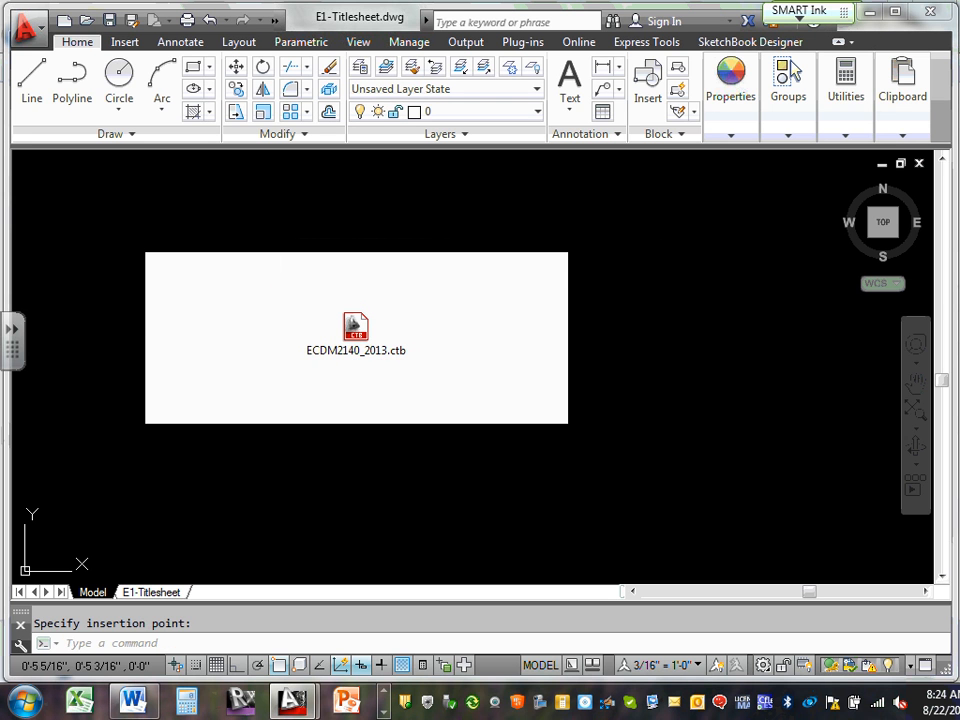
Select the pasted object and check the layer list, leaving layer 0 current
{"action": "left_click", "coordinate": [354, 326]}
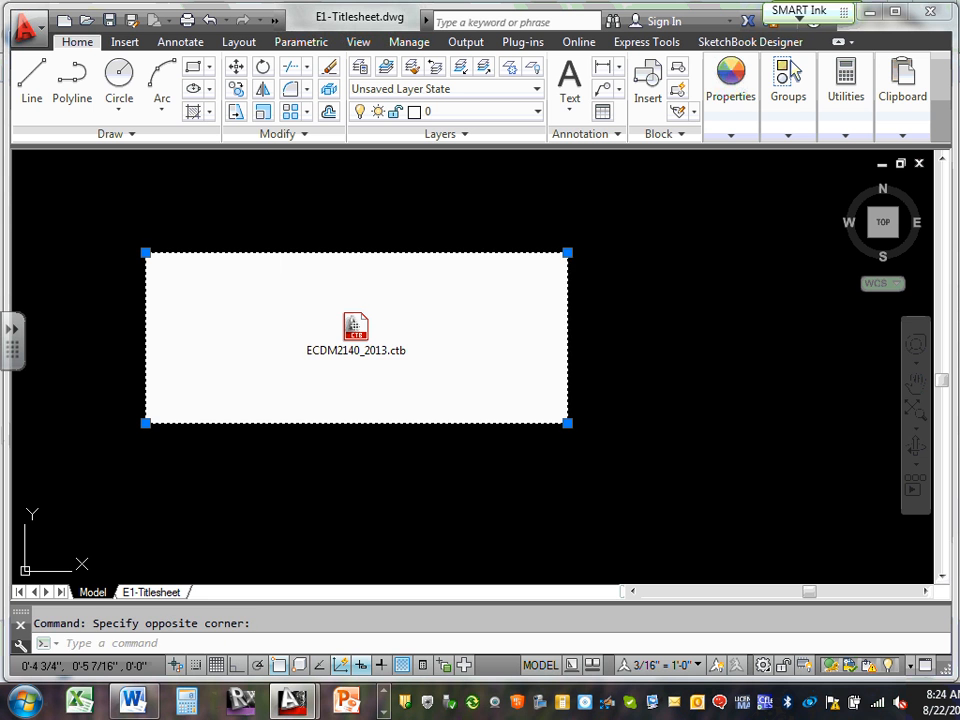
{"action": "left_click", "coordinate": [538, 112]}
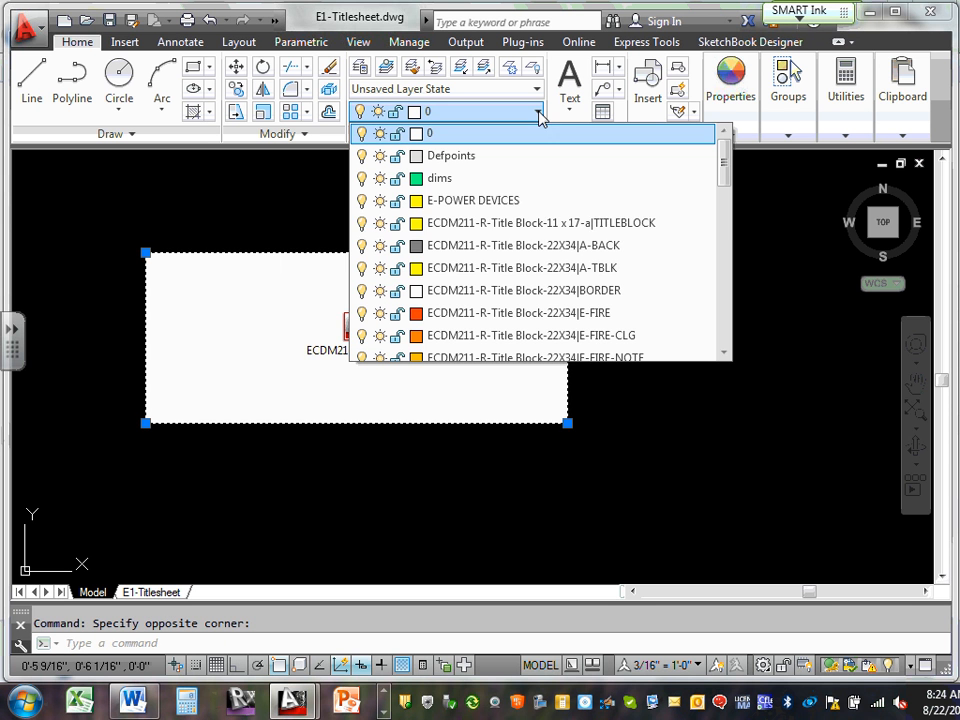
{"action": "scroll", "coordinate": [536, 278], "scroll_direction": "down", "scroll_amount": 6}
{"action": "scroll", "coordinate": [547, 278], "scroll_direction": "down", "scroll_amount": 1}
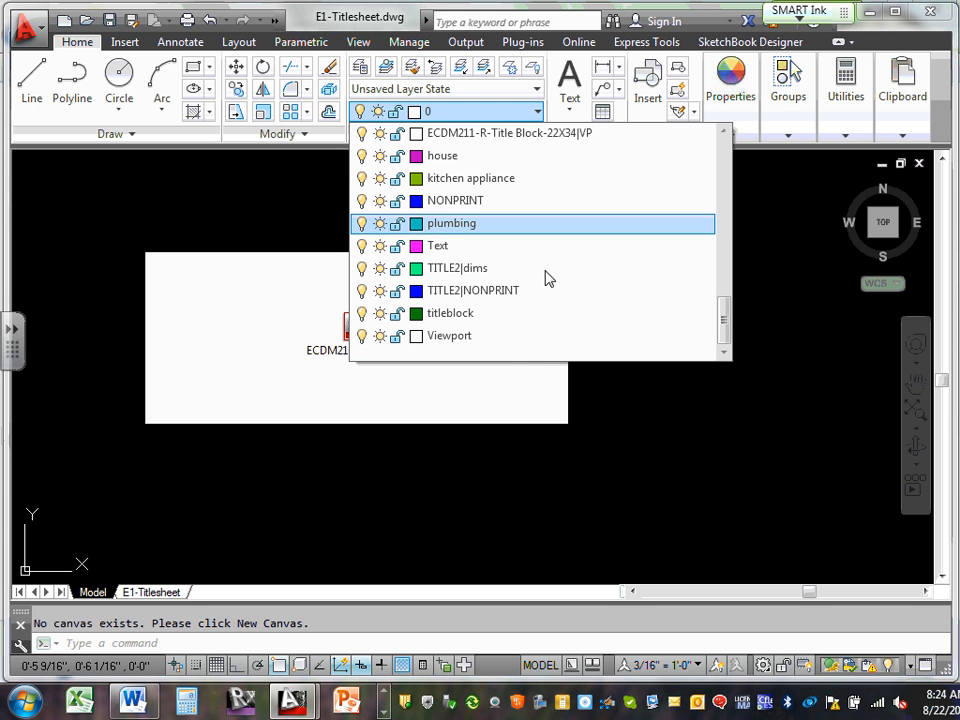
{"action": "scroll", "coordinate": [547, 278], "scroll_direction": "up", "scroll_amount": 15}
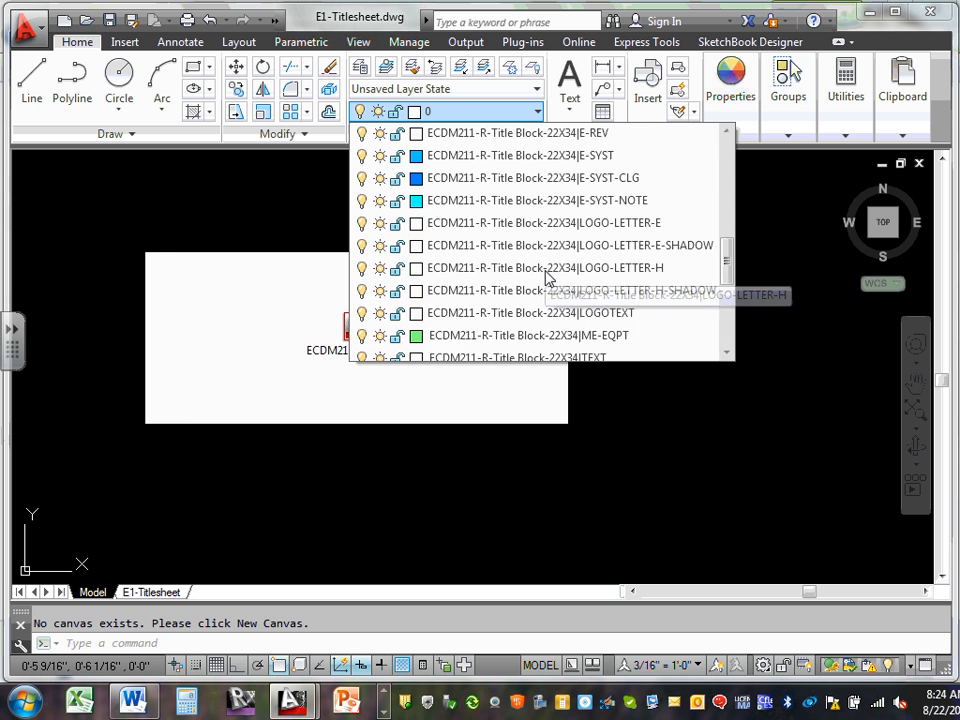
{"action": "left_click", "coordinate": [1, 240]}
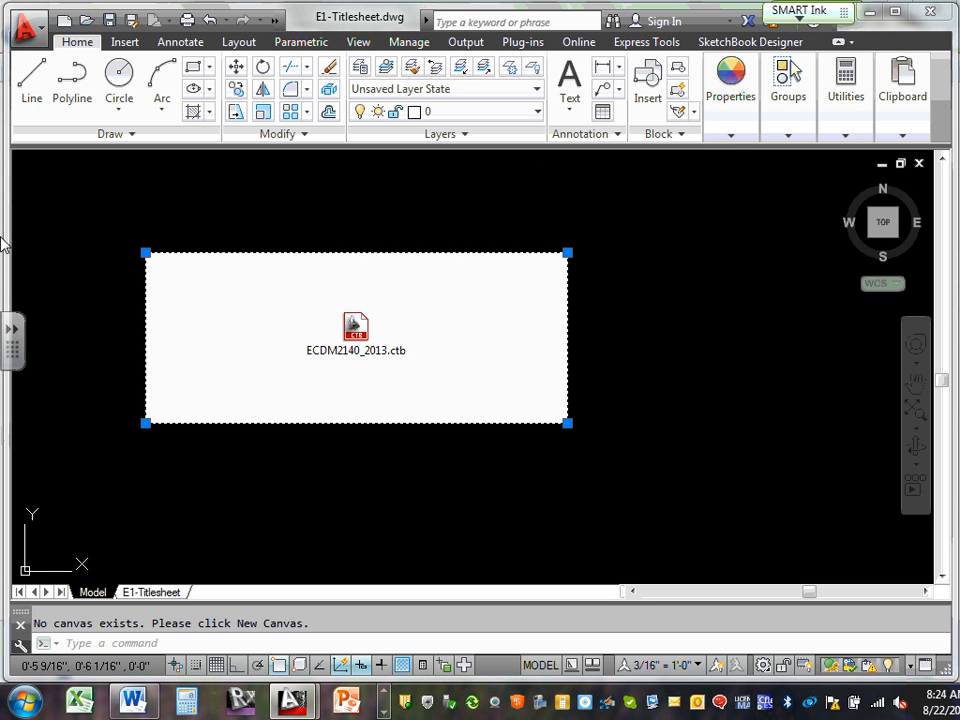
Erase the pasted plot style object, then switch windows from the taskbar
{"action": "key", "text": "Delete"}
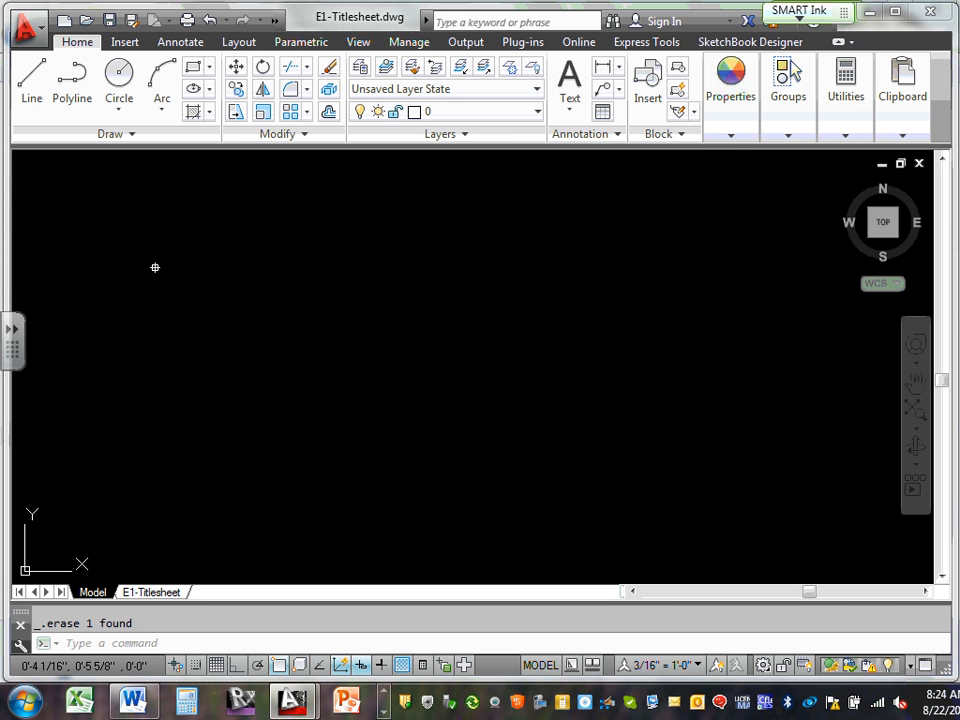
{"action": "left_click", "coordinate": [385, 698]}
{"action": "left_click", "coordinate": [384, 710]}
{"action": "left_click", "coordinate": [386, 712]}
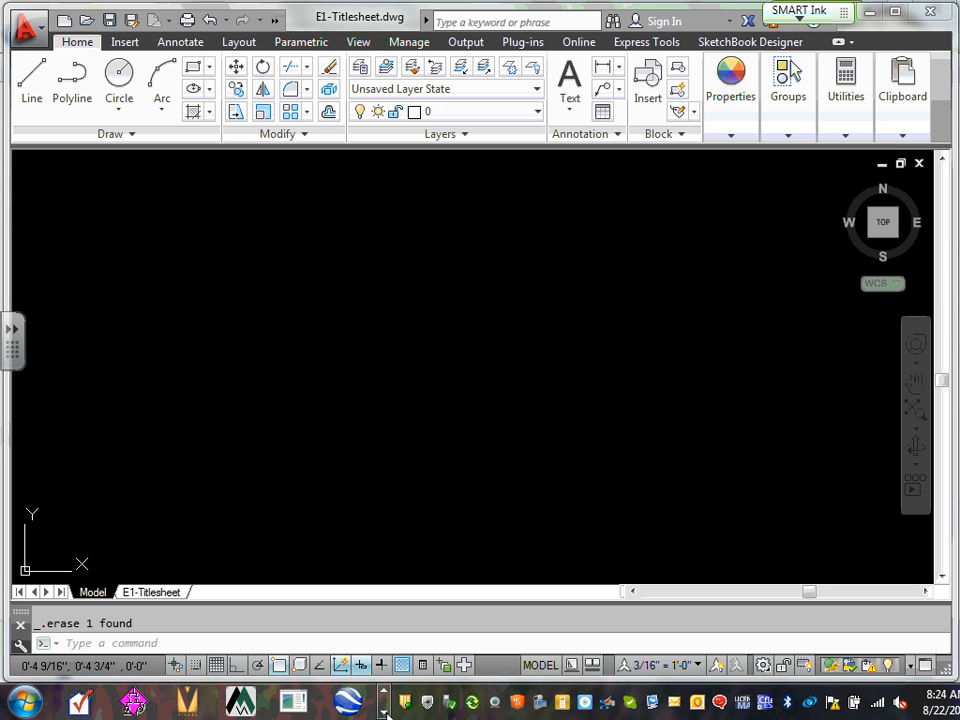
{"action": "left_click", "coordinate": [387, 713]}
{"action": "left_click", "coordinate": [316, 703]}
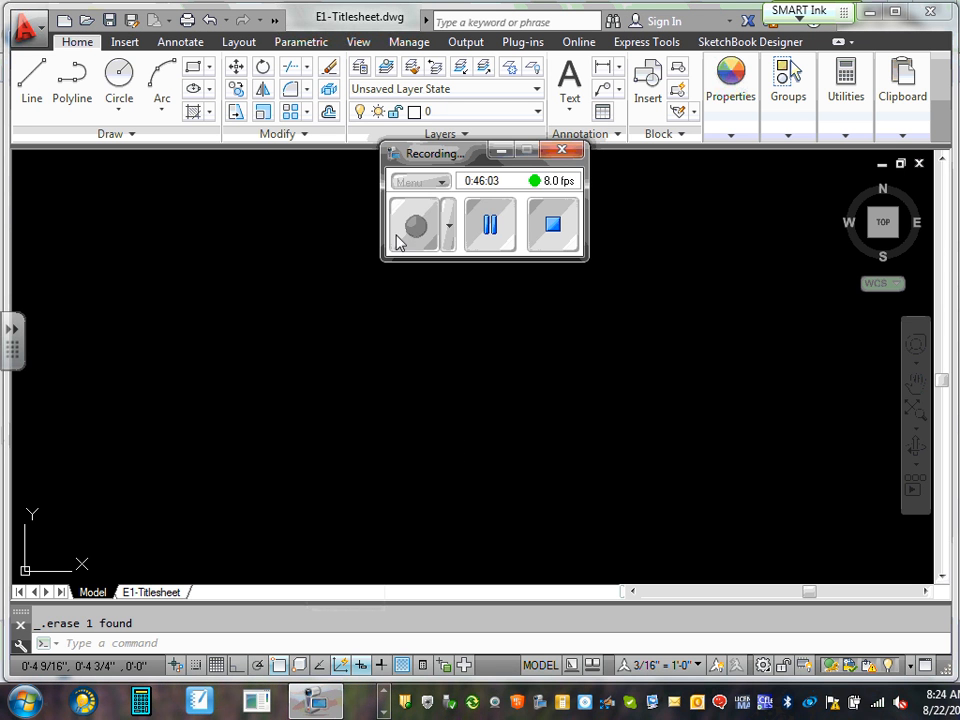
{"action": "left_click", "coordinate": [490, 224]}
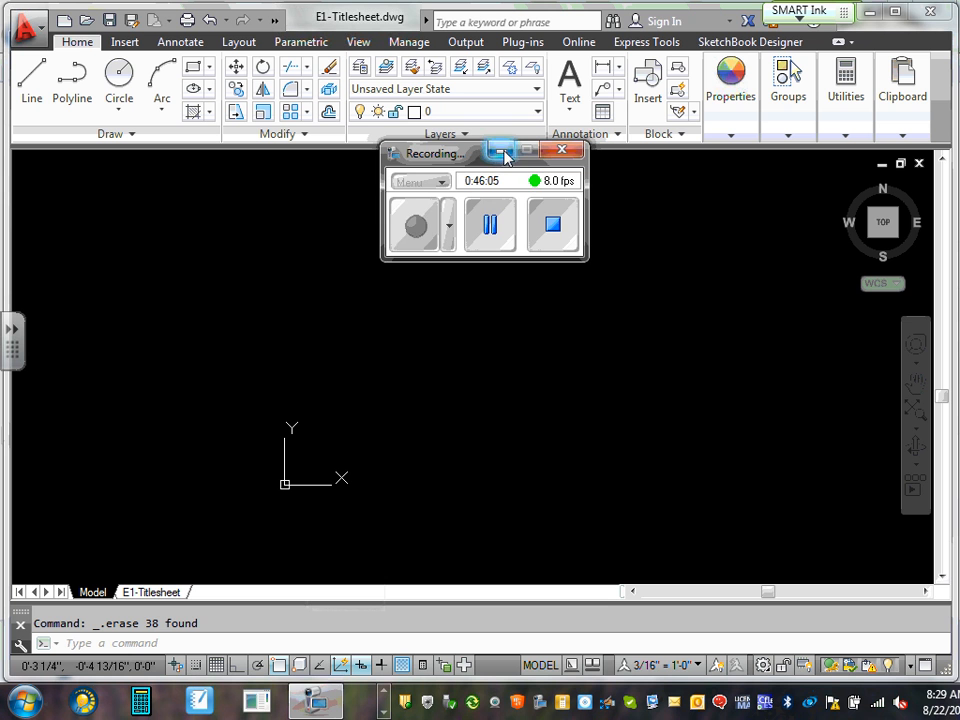
{"action": "left_click", "coordinate": [502, 151]}
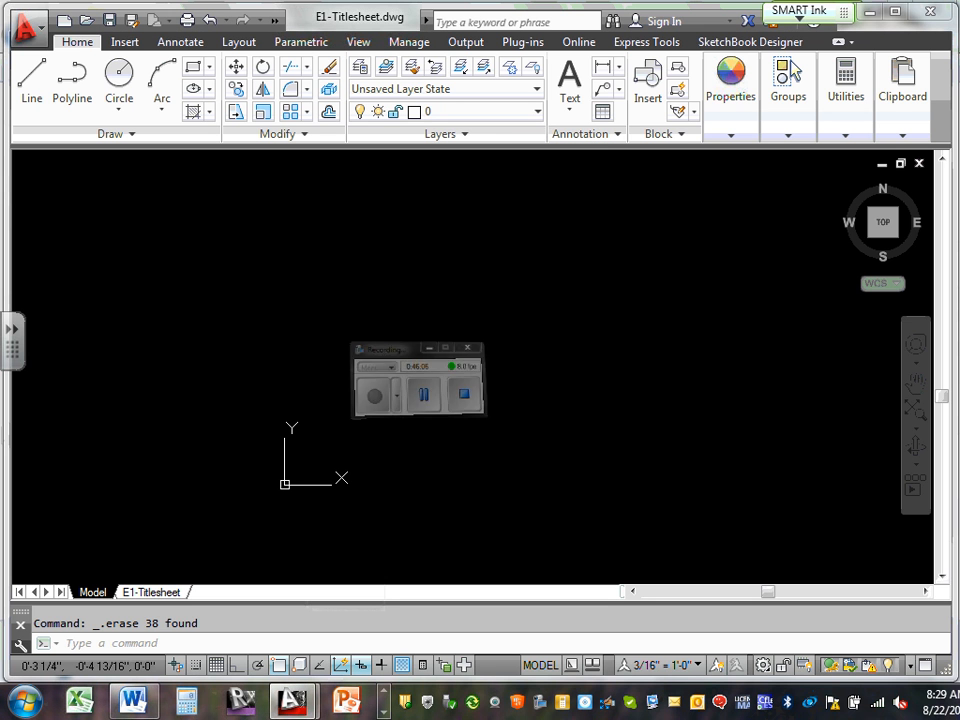
Check the layer list, leaving layer 0 current
{"action": "left_click", "coordinate": [537, 111]}
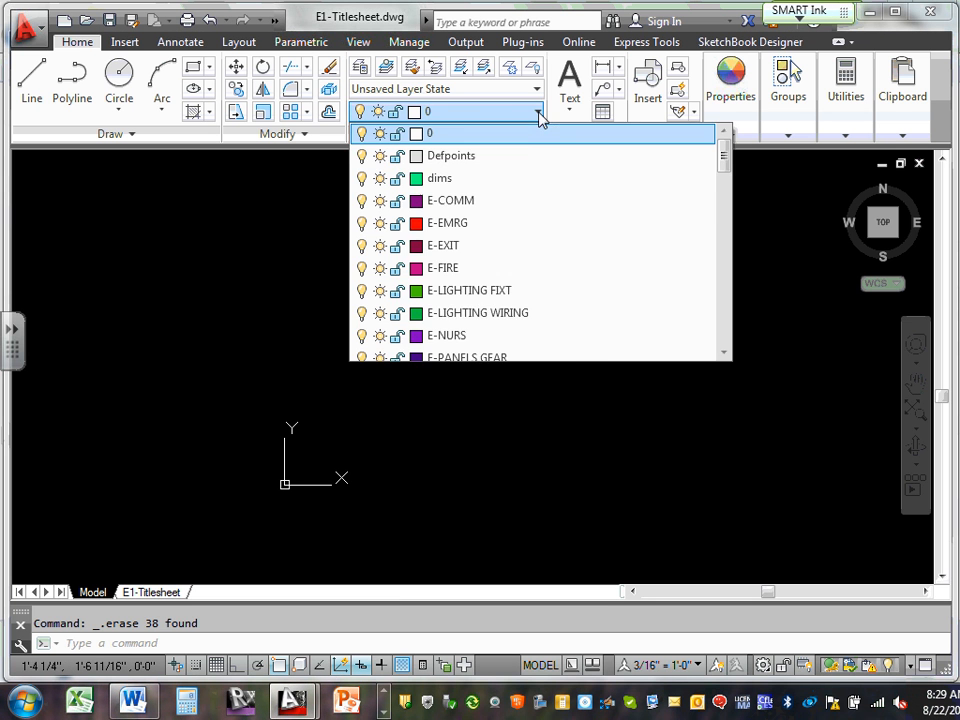
{"action": "scroll", "coordinate": [521, 184], "scroll_direction": "down", "scroll_amount": 8}
{"action": "scroll", "coordinate": [523, 195], "scroll_direction": "up", "scroll_amount": 8}
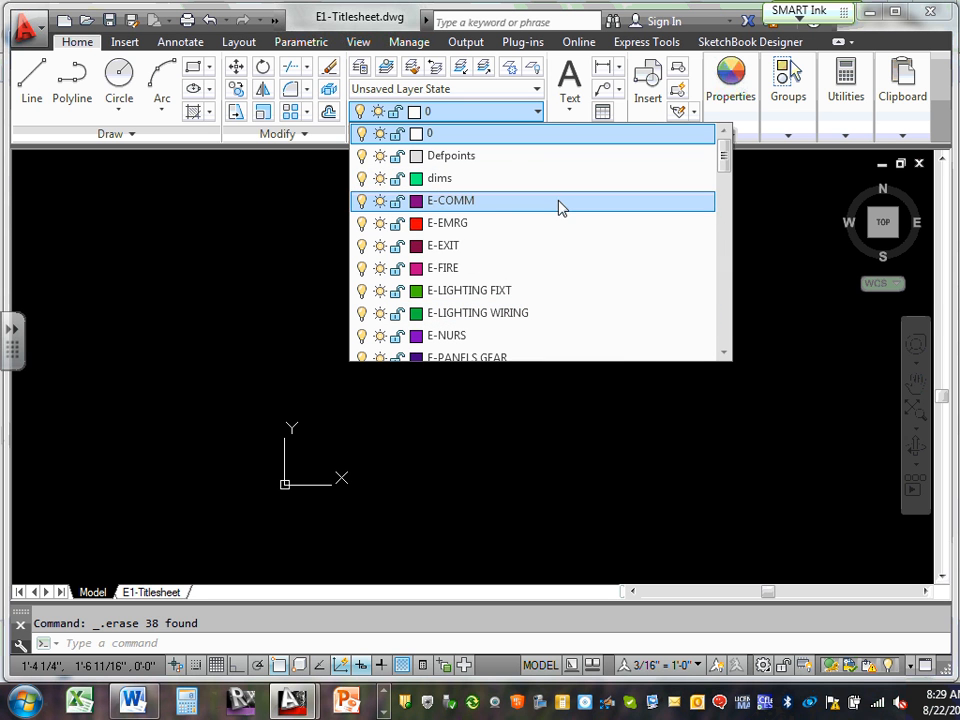
{"action": "left_click", "coordinate": [296, 270]}
{"action": "left_click", "coordinate": [295, 258]}
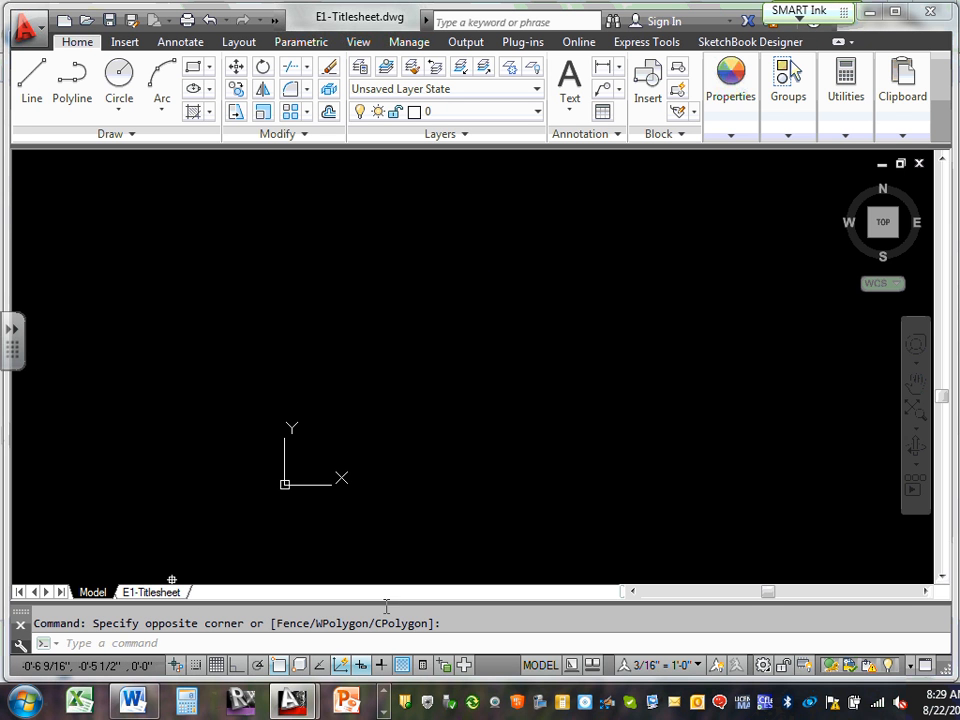
Run PLOTTERMANAGER from the command line to open the Plotters folder
{"action": "left_click", "coordinate": [384, 712]}
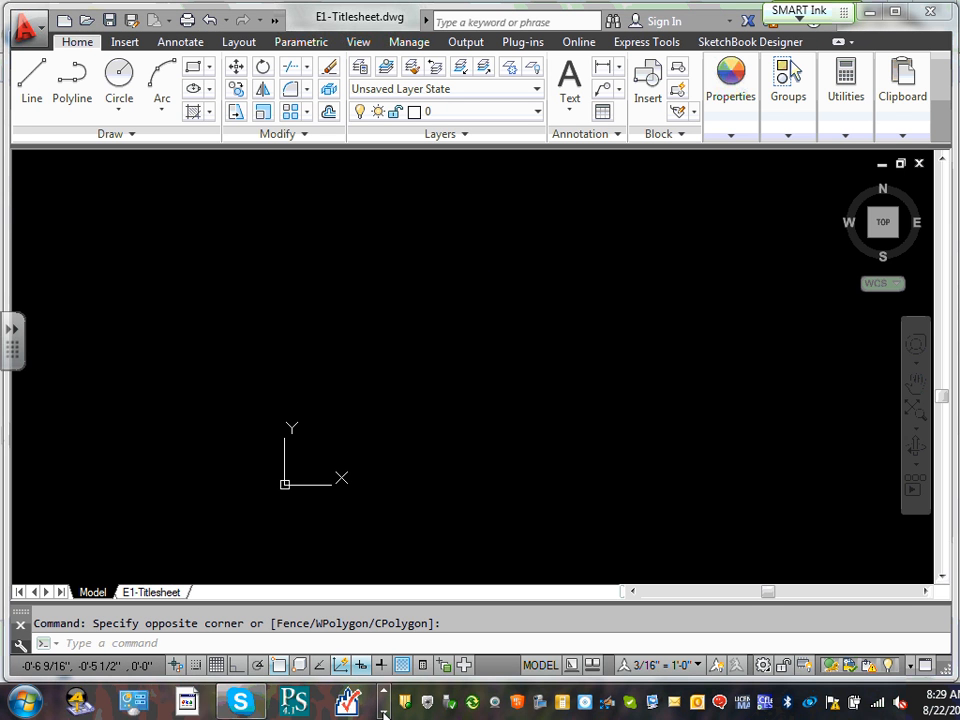
{"action": "left_click", "coordinate": [384, 712]}
{"action": "left_click", "coordinate": [340, 707]}
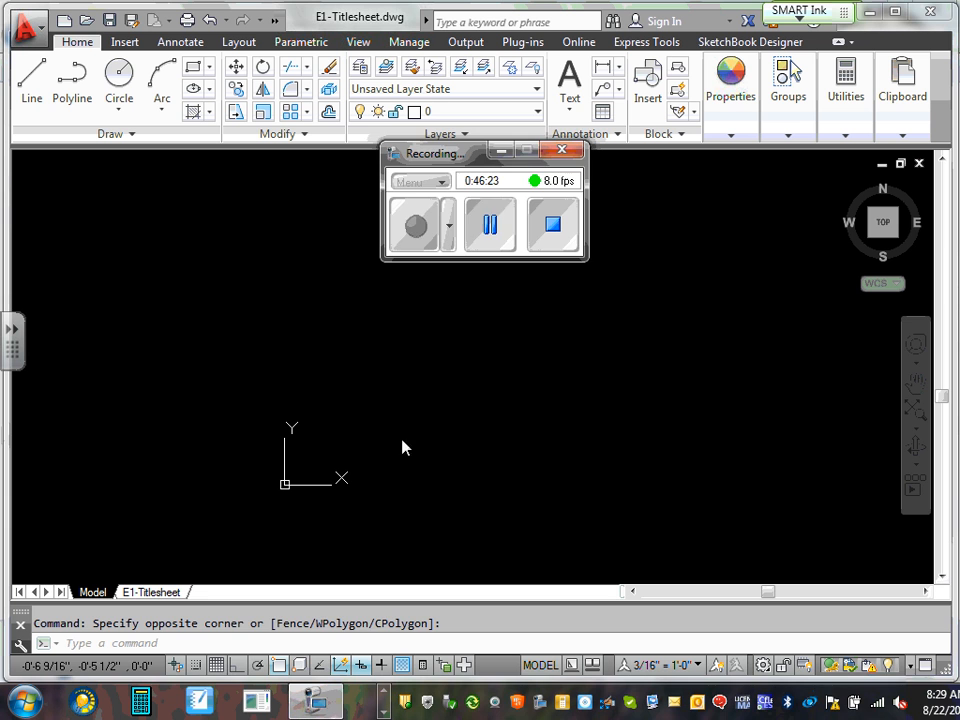
{"action": "left_click", "coordinate": [418, 229]}
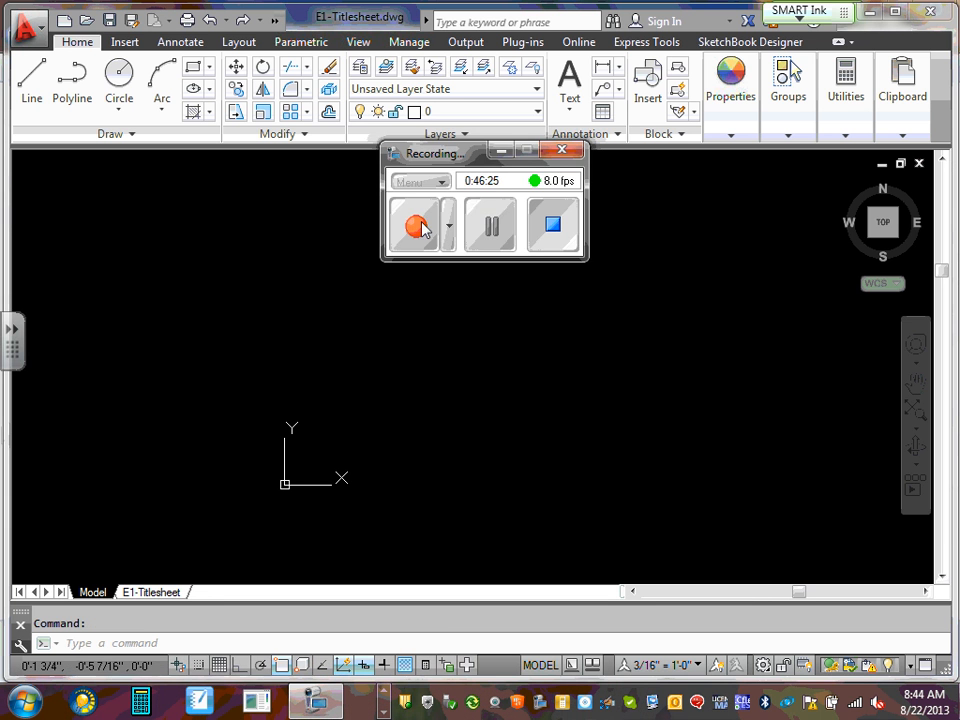
{"action": "left_click", "coordinate": [500, 150]}
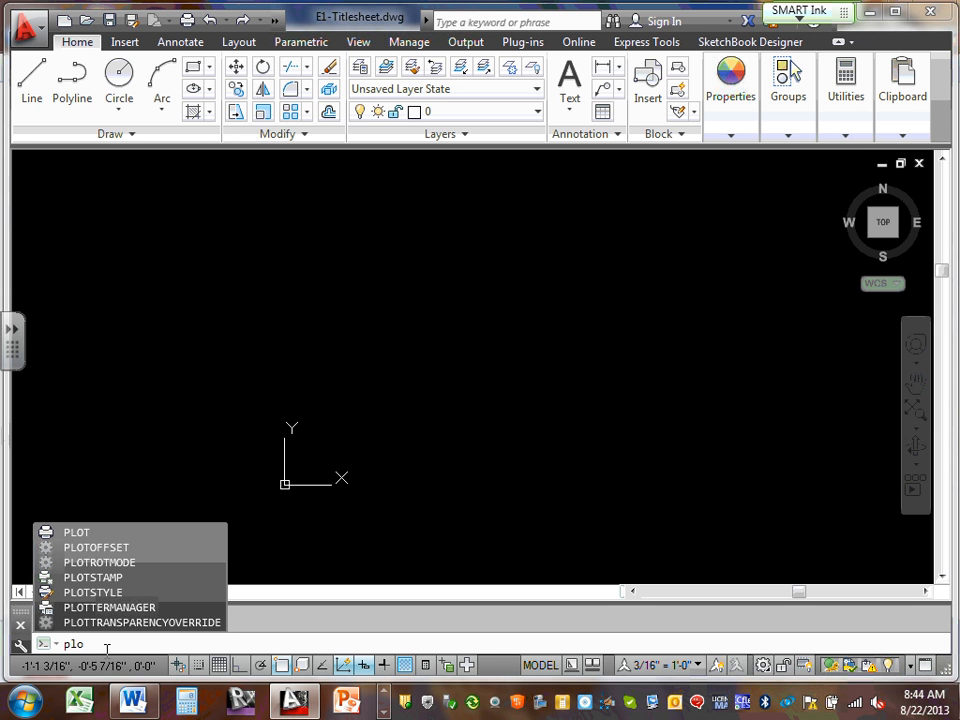
{"action": "key", "text": "Down"}
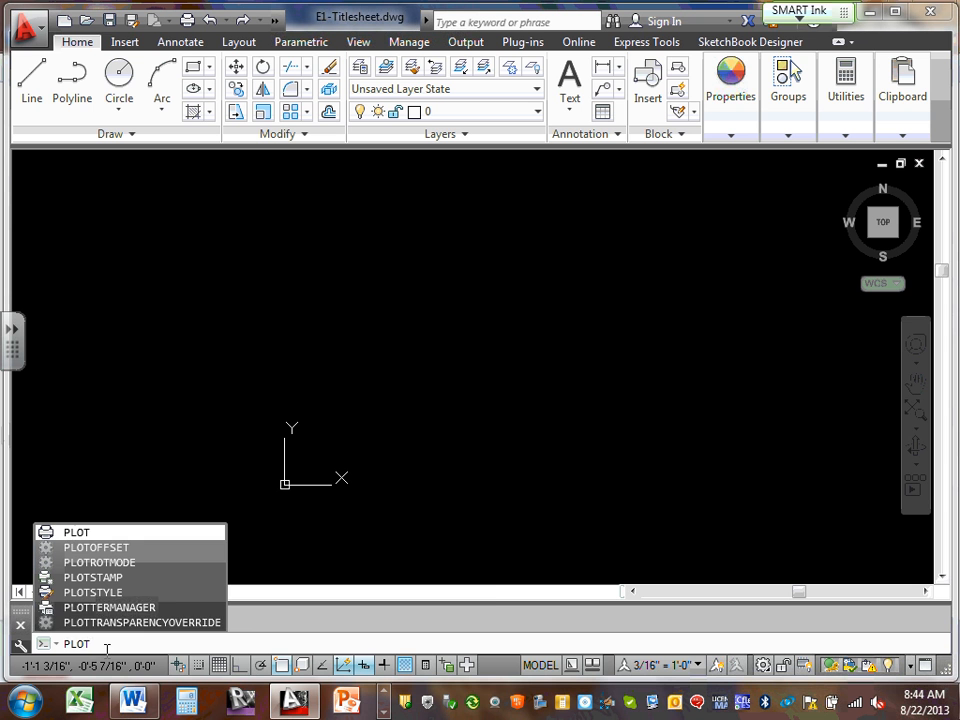
{"action": "mouse_move", "coordinate": [148, 610]}
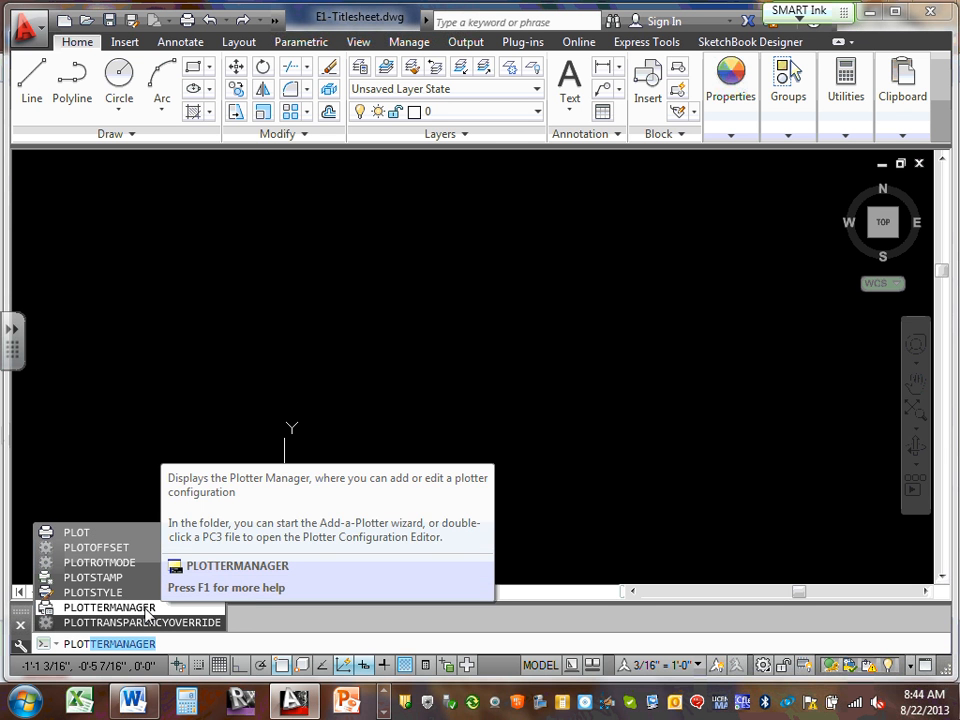
{"action": "left_click", "coordinate": [148, 609]}
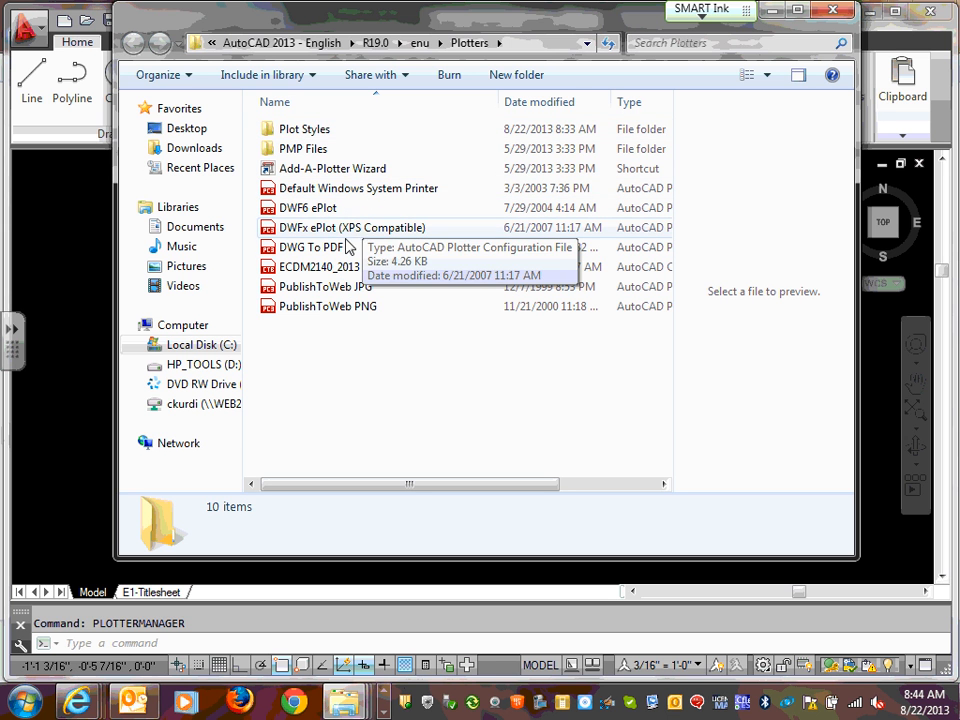
Copy the ECDM2140_2013 plot style file and open the Plot Styles folder
{"action": "left_click", "coordinate": [333, 272]}
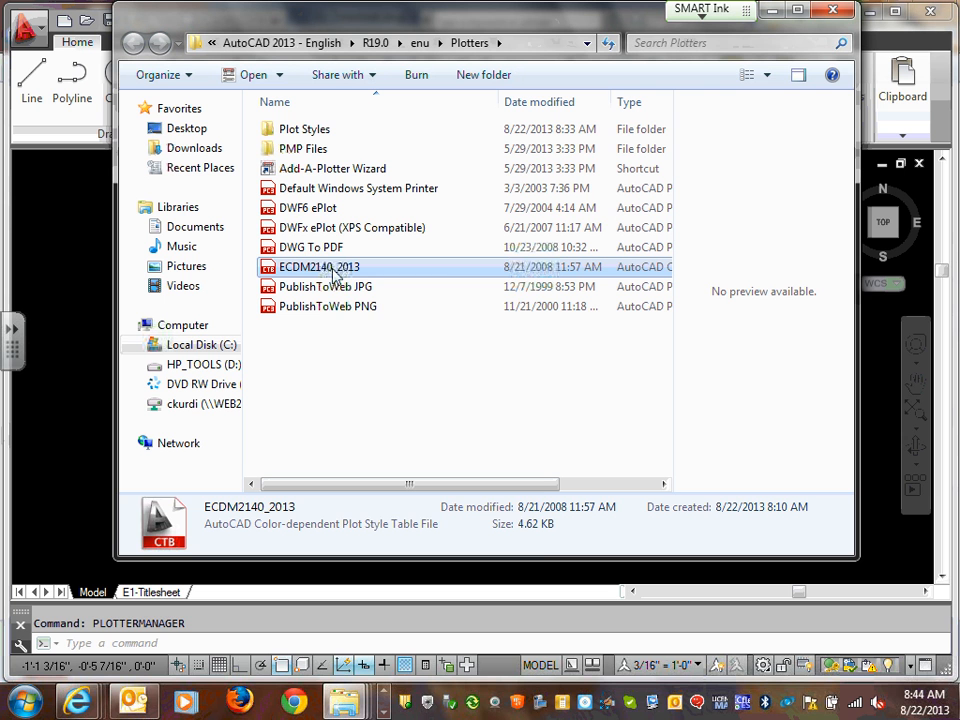
{"action": "right_click", "coordinate": [333, 270]}
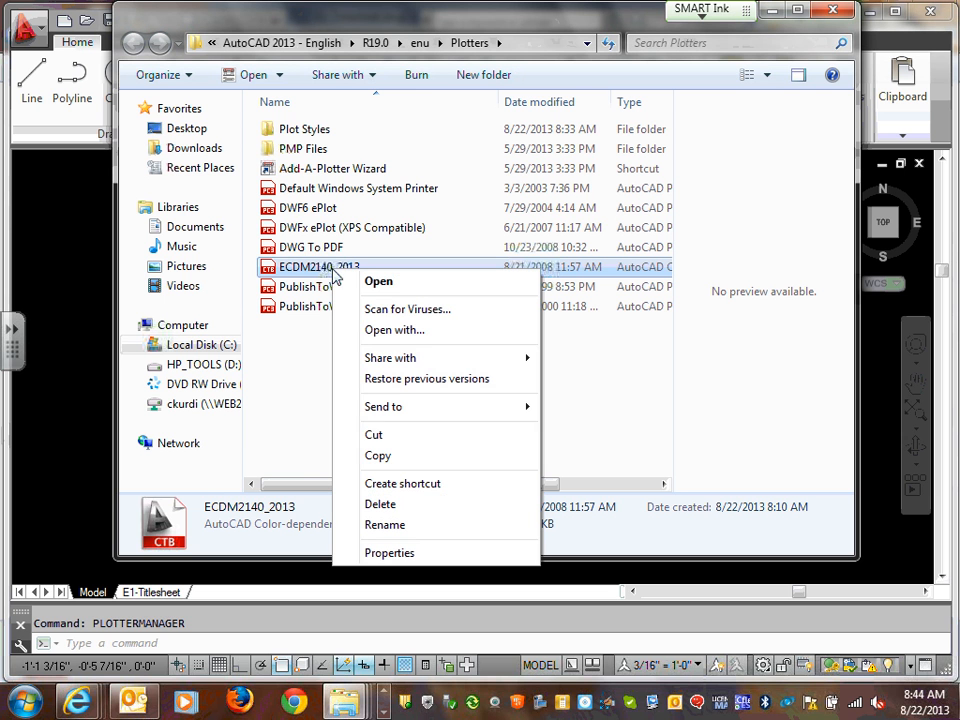
{"action": "left_click", "coordinate": [380, 457]}
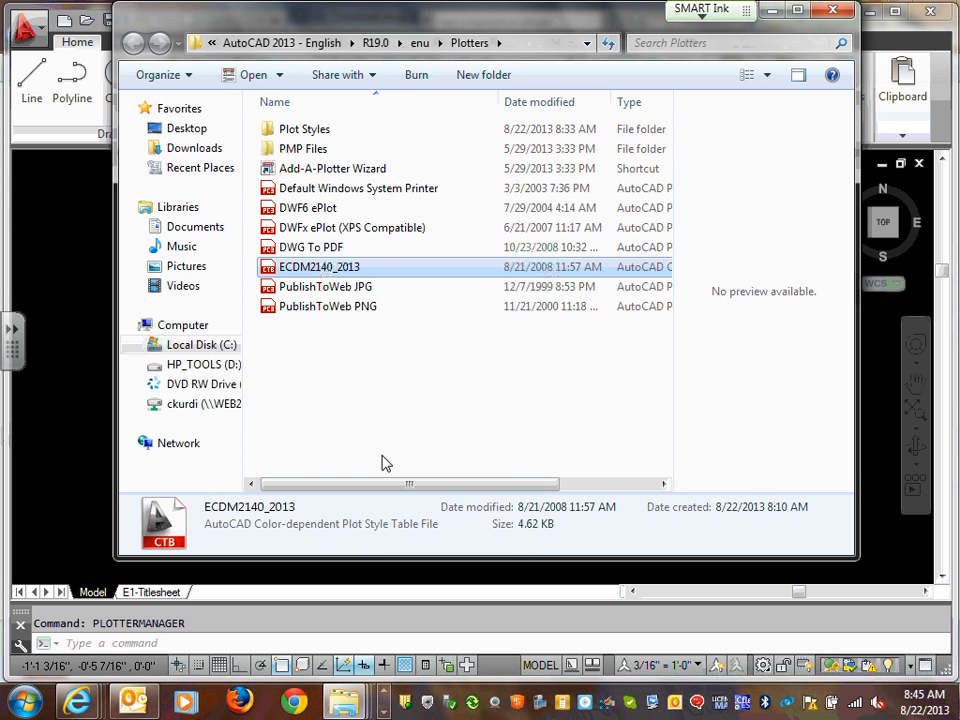
{"action": "left_click", "coordinate": [321, 133]}
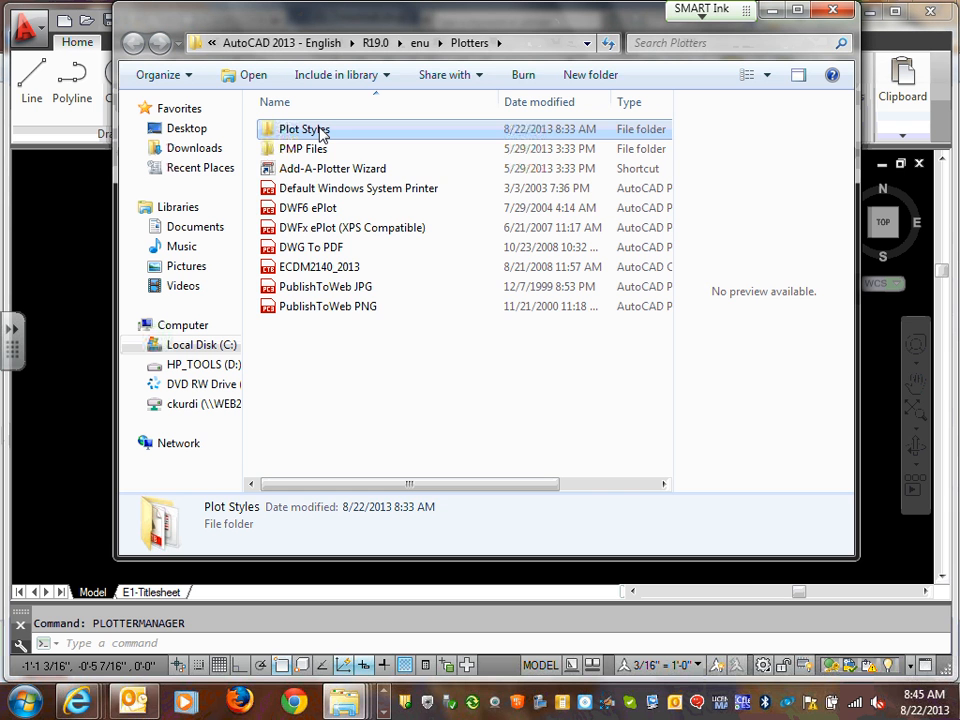
{"action": "double_click", "coordinate": [321, 133]}
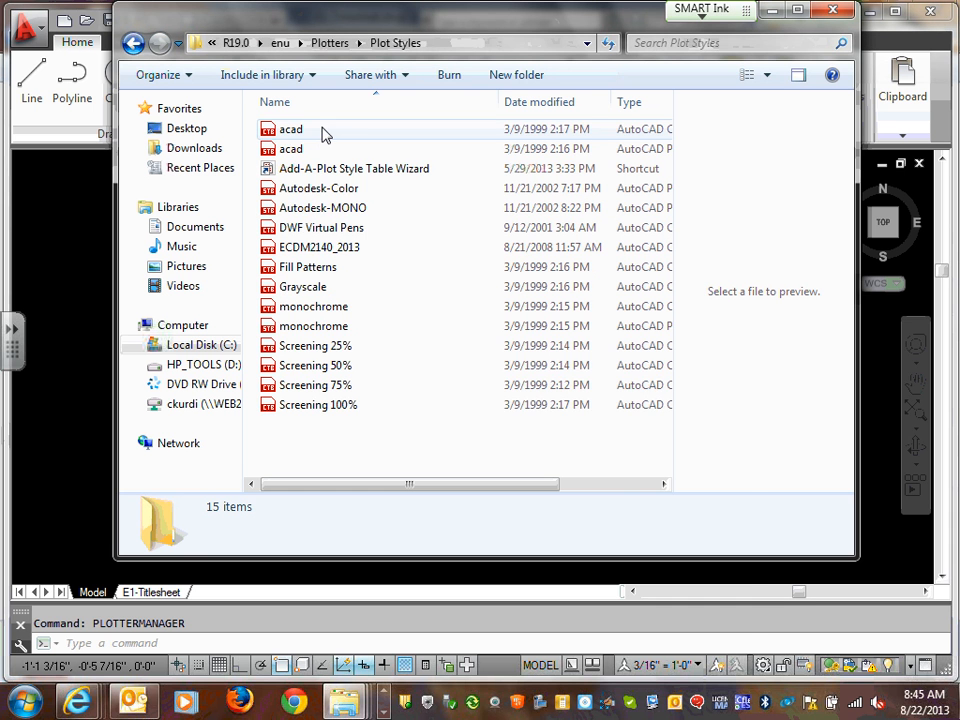
Paste it into Plot Styles, replacing the existing ECDM2140_2013.ctb, and return to Plotters
{"action": "right_click", "coordinate": [483, 370]}
{"action": "left_click", "coordinate": [540, 524]}
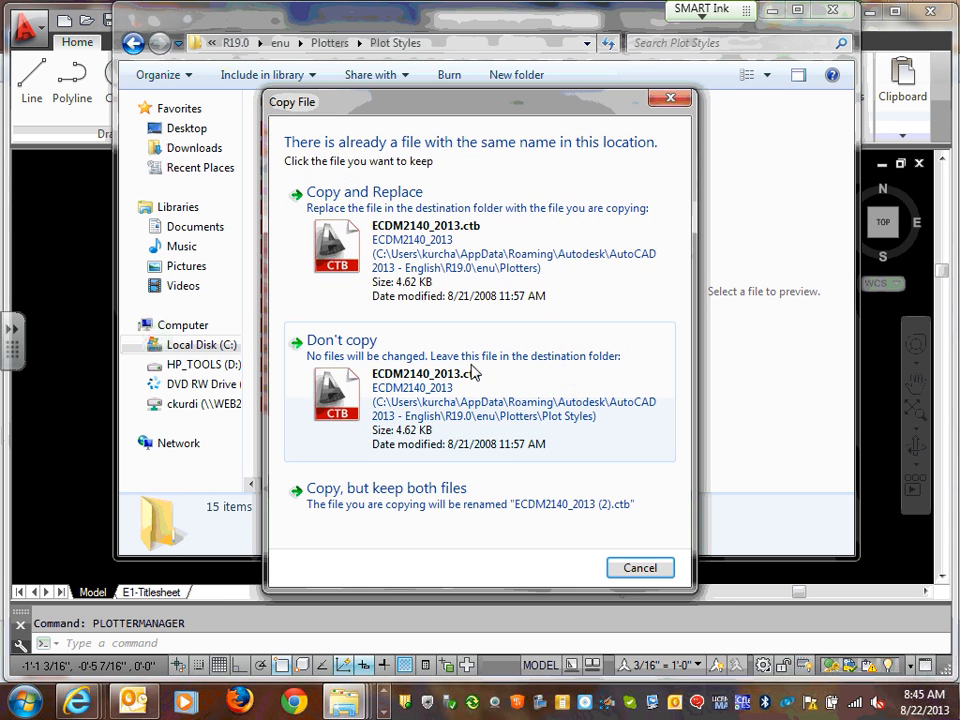
{"action": "left_click", "coordinate": [414, 231]}
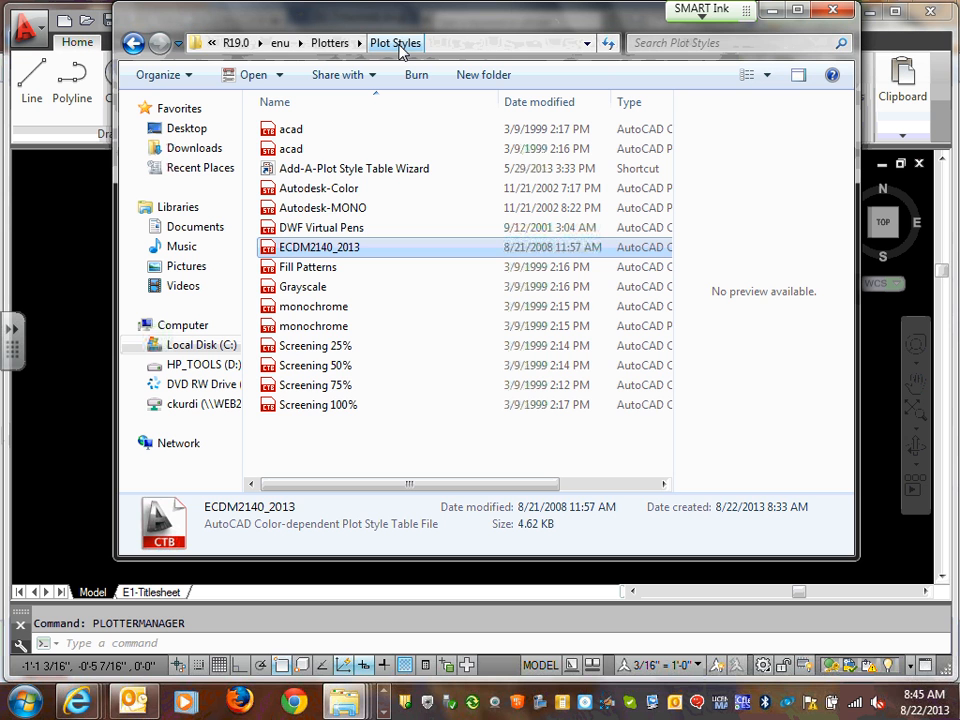
{"action": "left_click", "coordinate": [133, 43]}
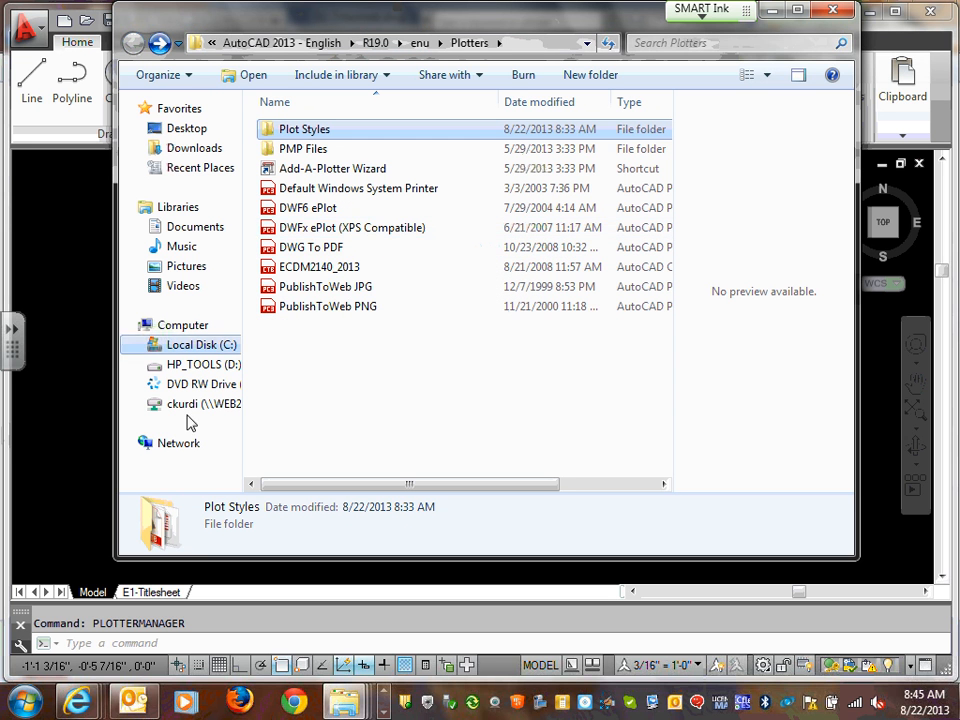
{"action": "key", "text": "alt+F4"}
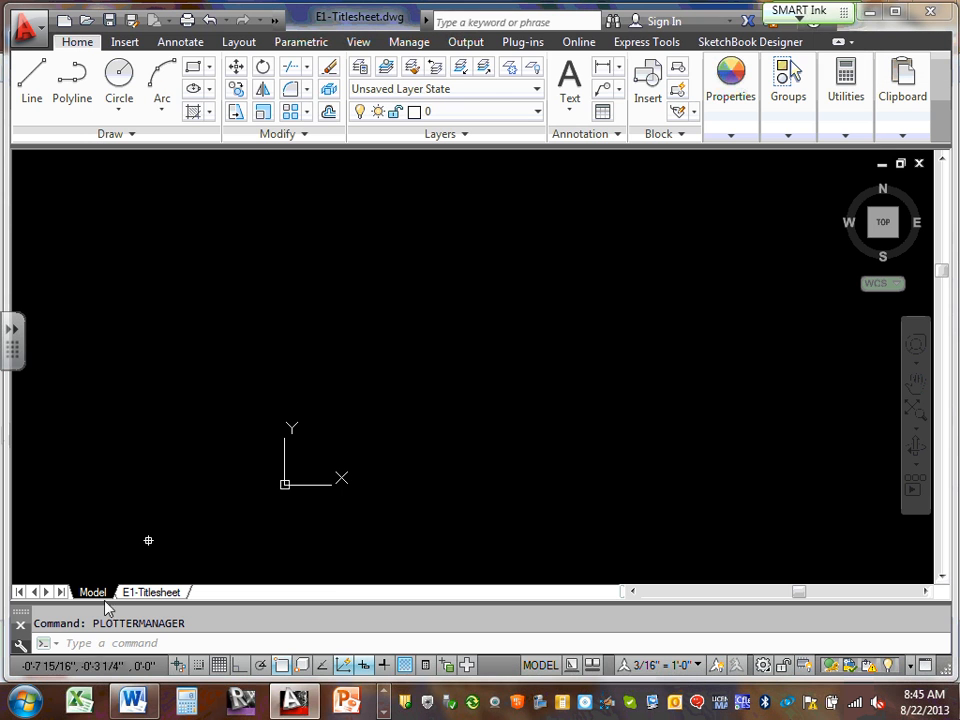
{"action": "left_click", "coordinate": [85, 644]}
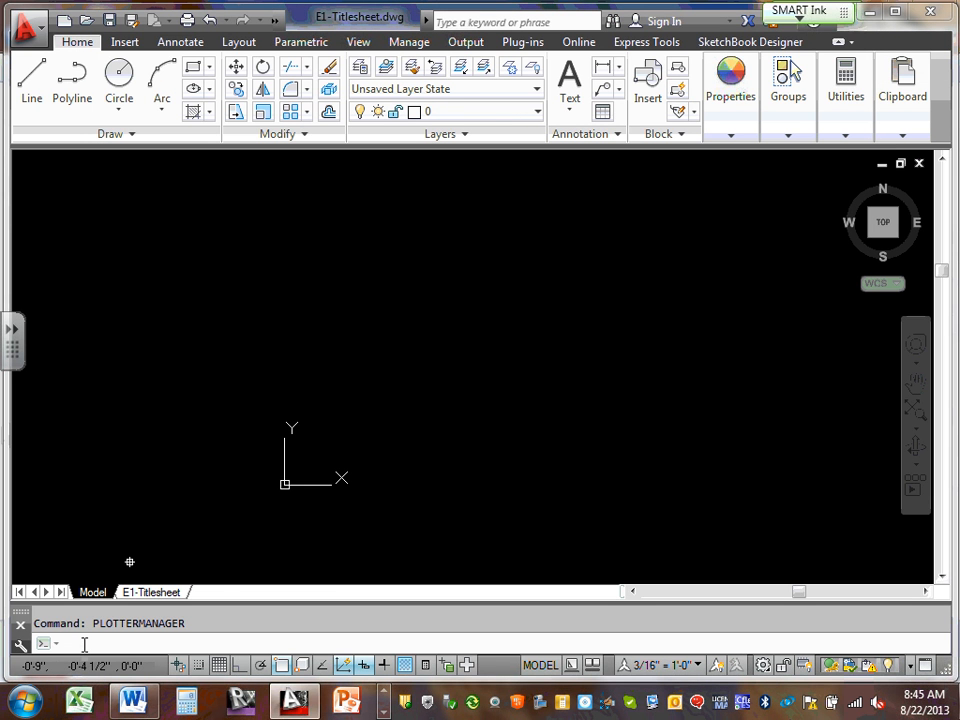
{"action": "type", "text": "plot"}
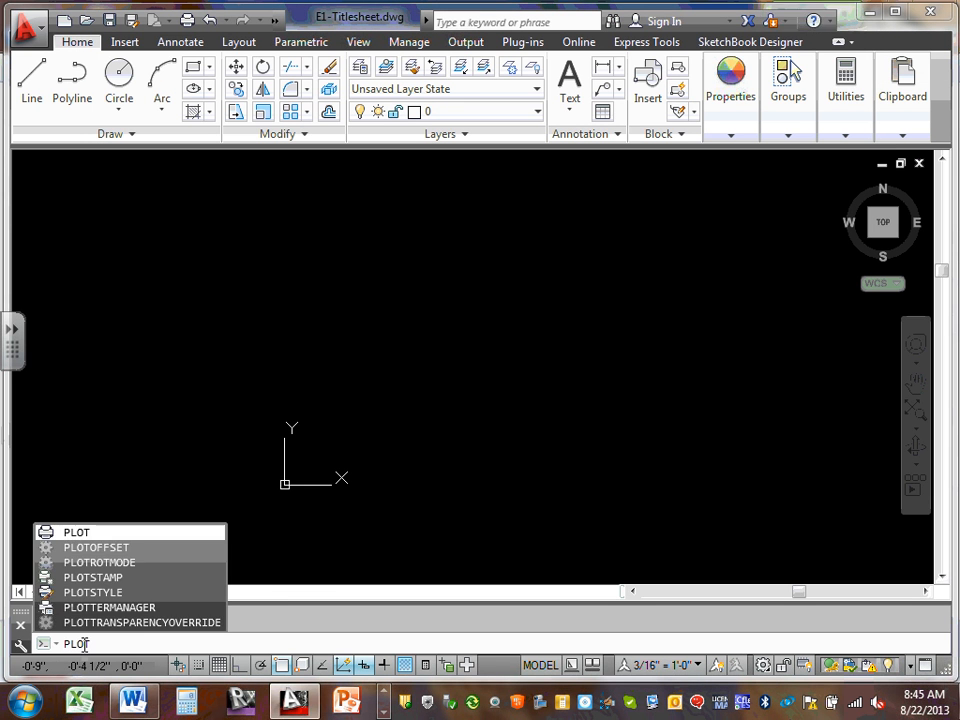
{"action": "left_click", "coordinate": [150, 609]}
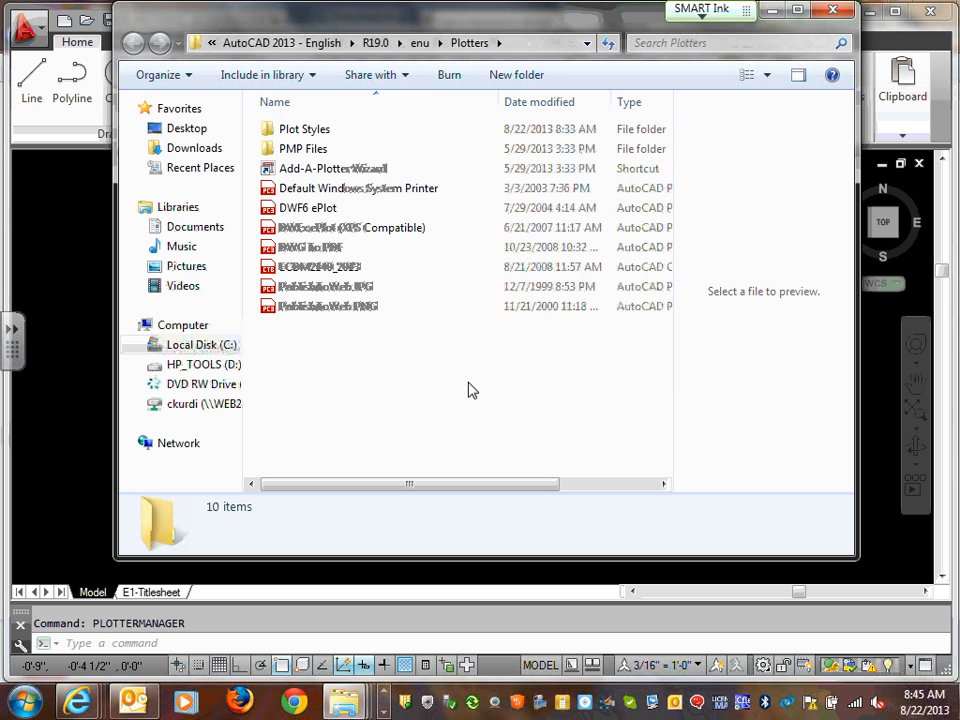
{"action": "left_click", "coordinate": [320, 271]}
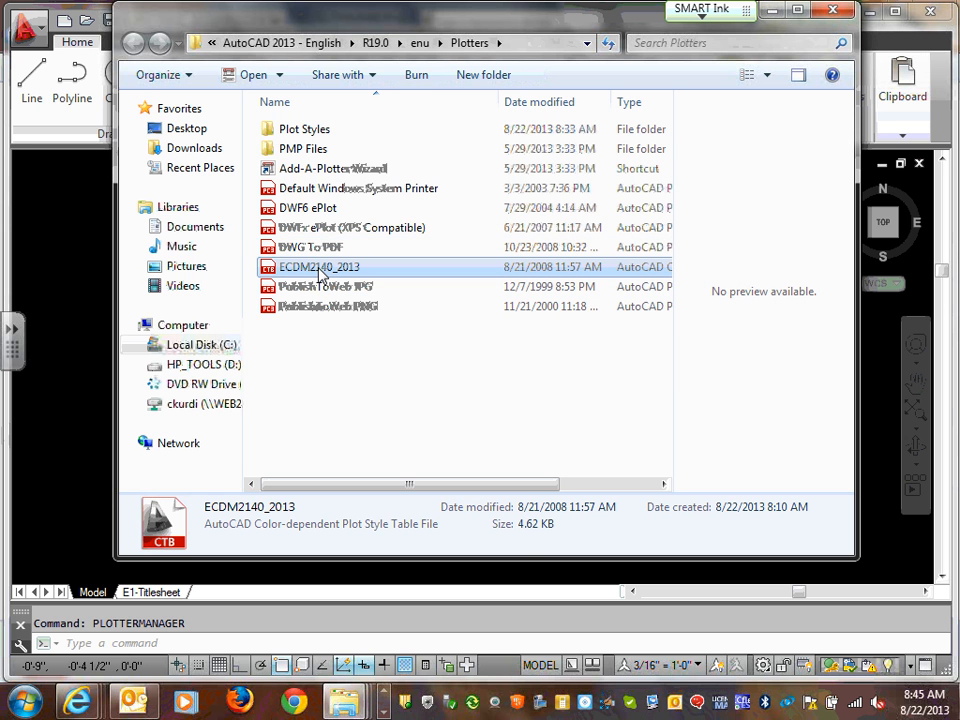
{"action": "right_click", "coordinate": [320, 273]}
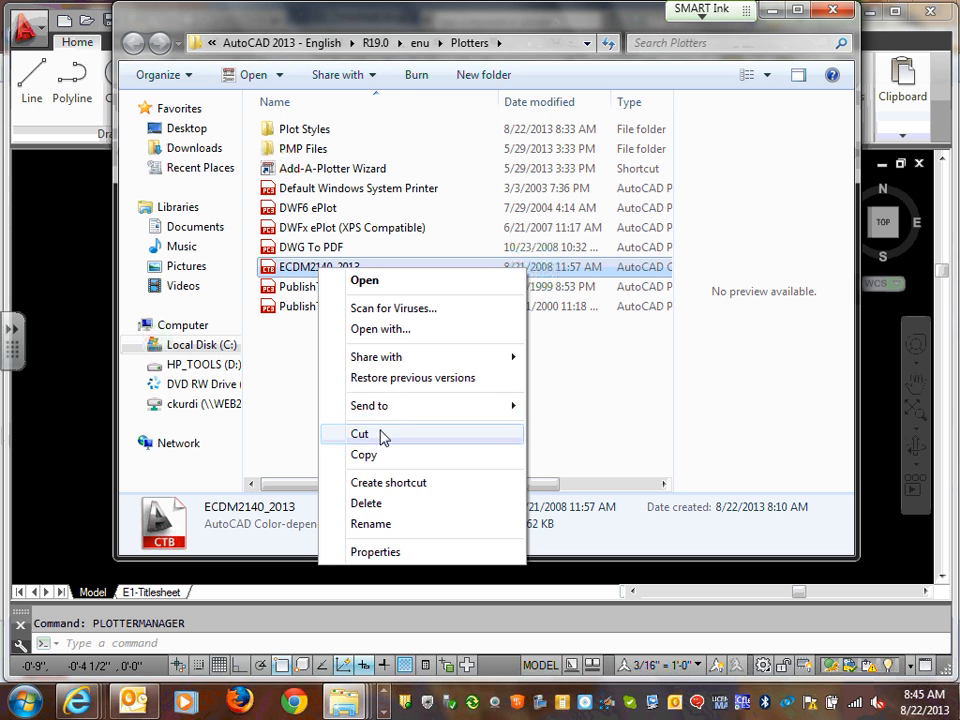
{"action": "left_click", "coordinate": [364, 455]}
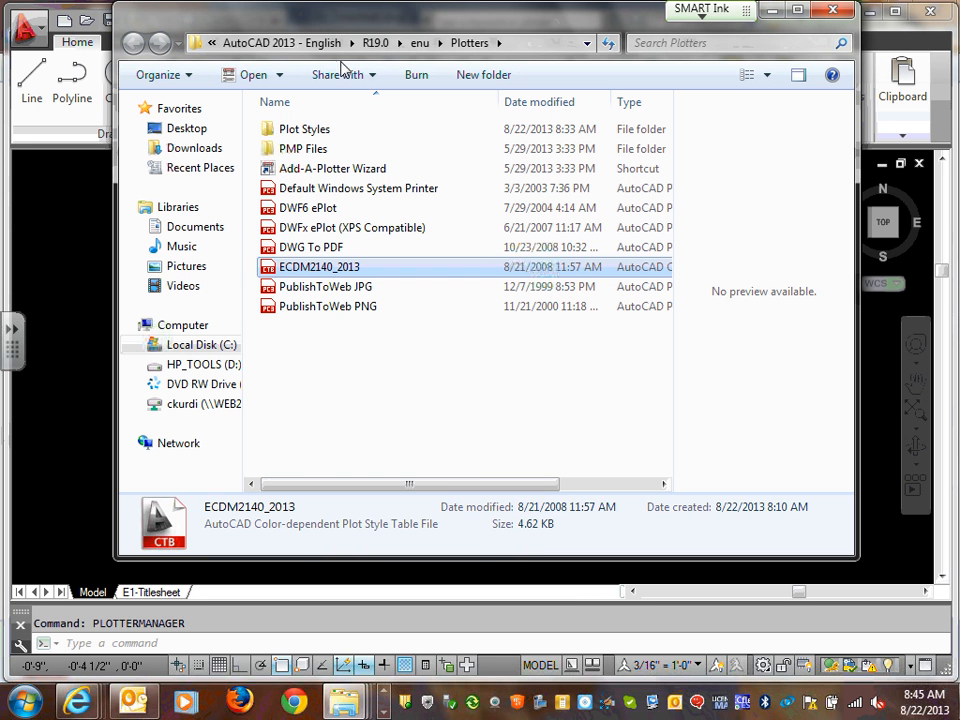
{"action": "left_click", "coordinate": [312, 131]}
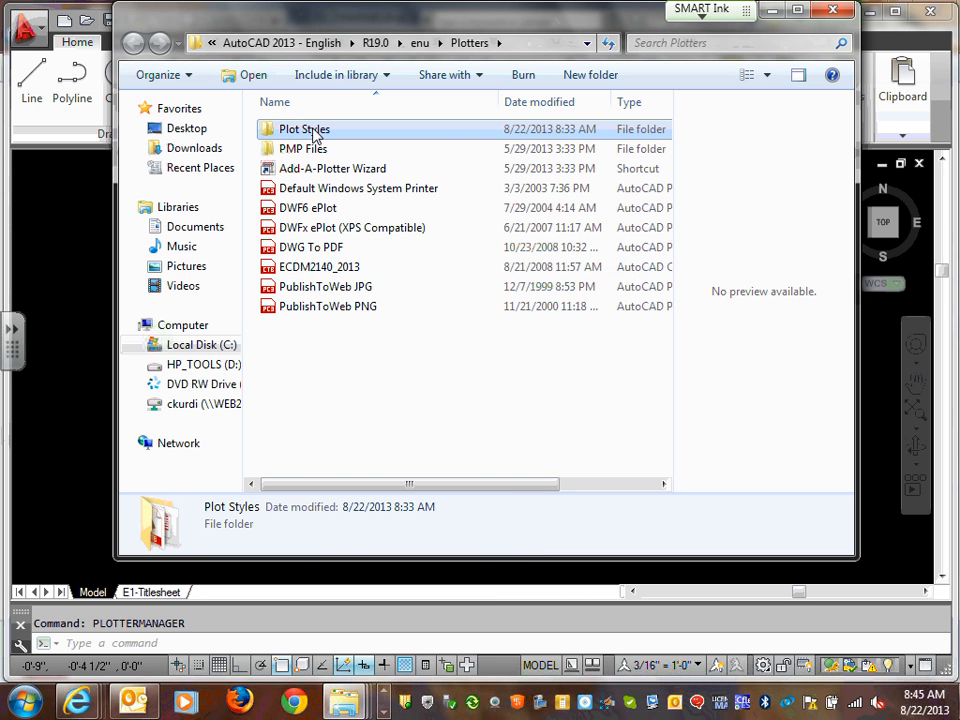
{"action": "double_click", "coordinate": [313, 133]}
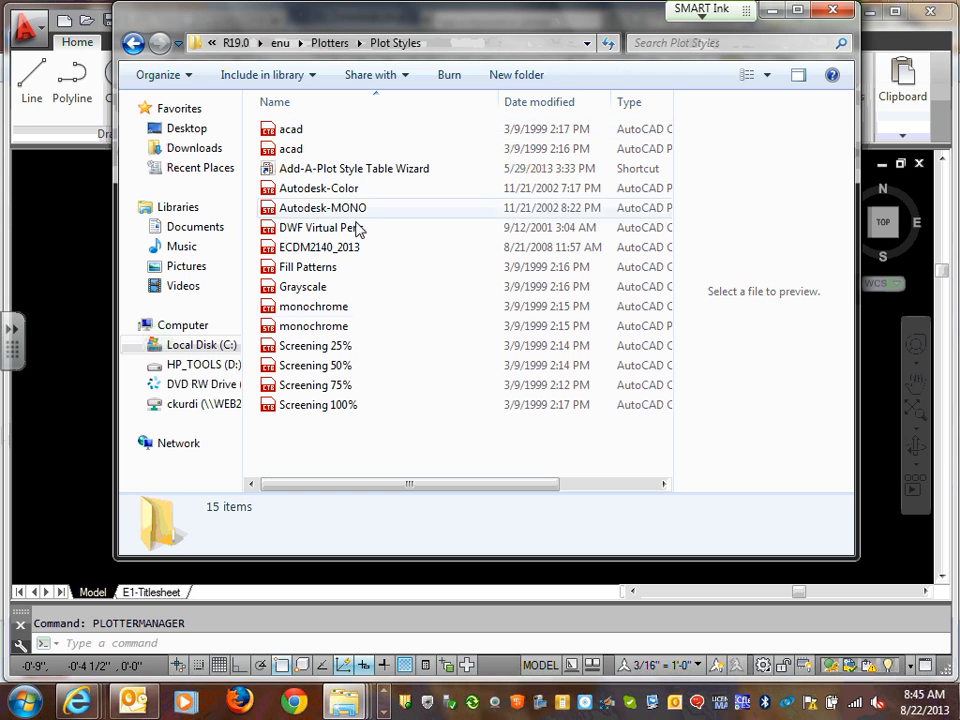
{"action": "right_click", "coordinate": [370, 268]}
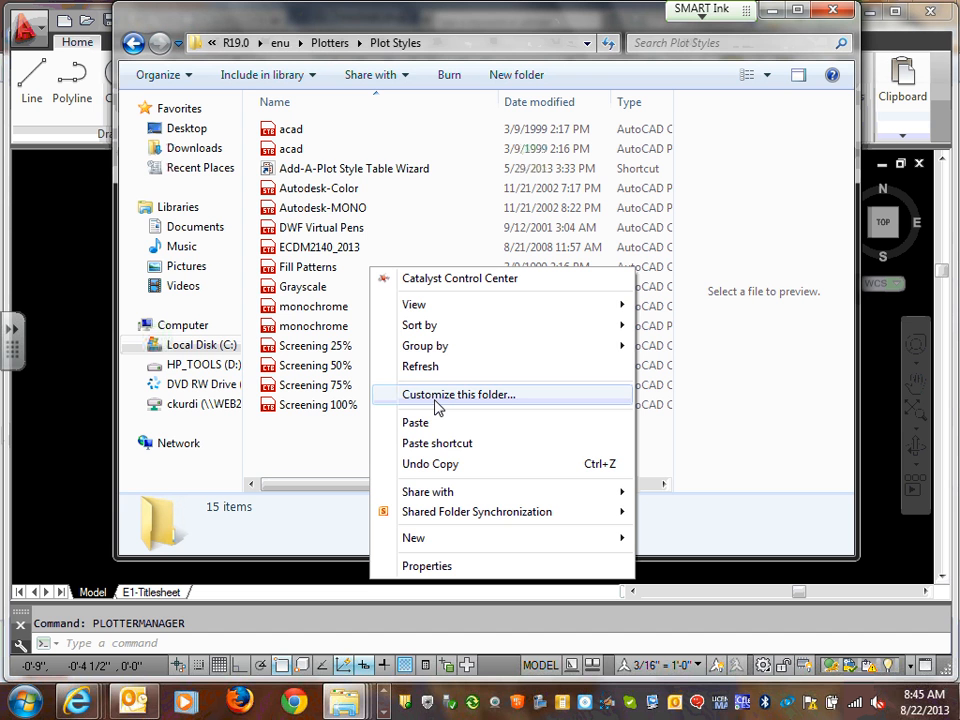
{"action": "left_click", "coordinate": [837, 33]}
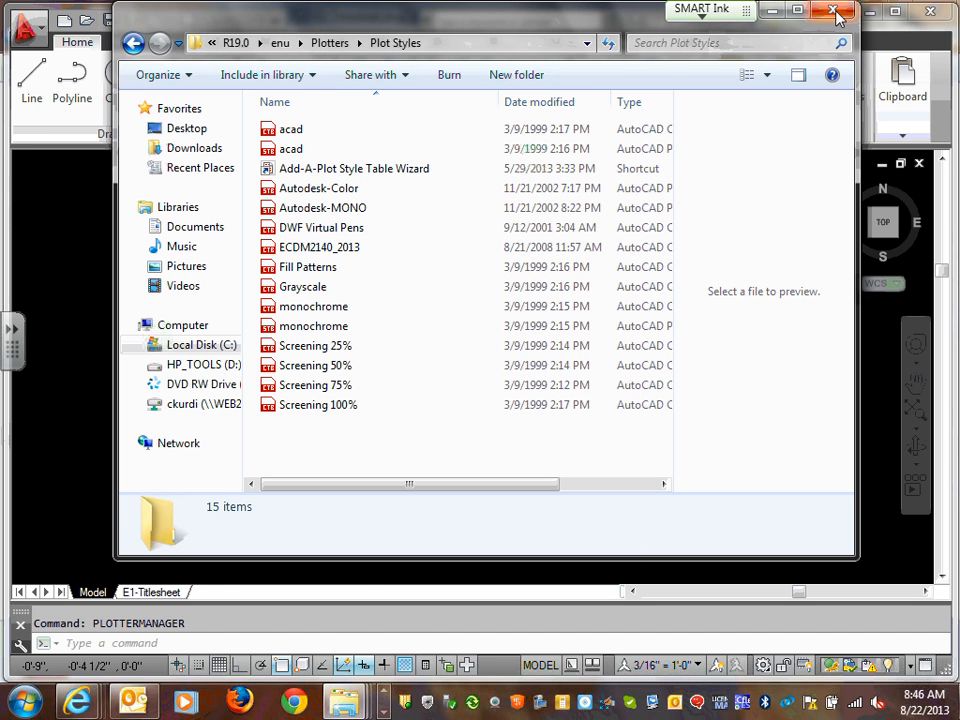
{"action": "left_click", "coordinate": [835, 11]}
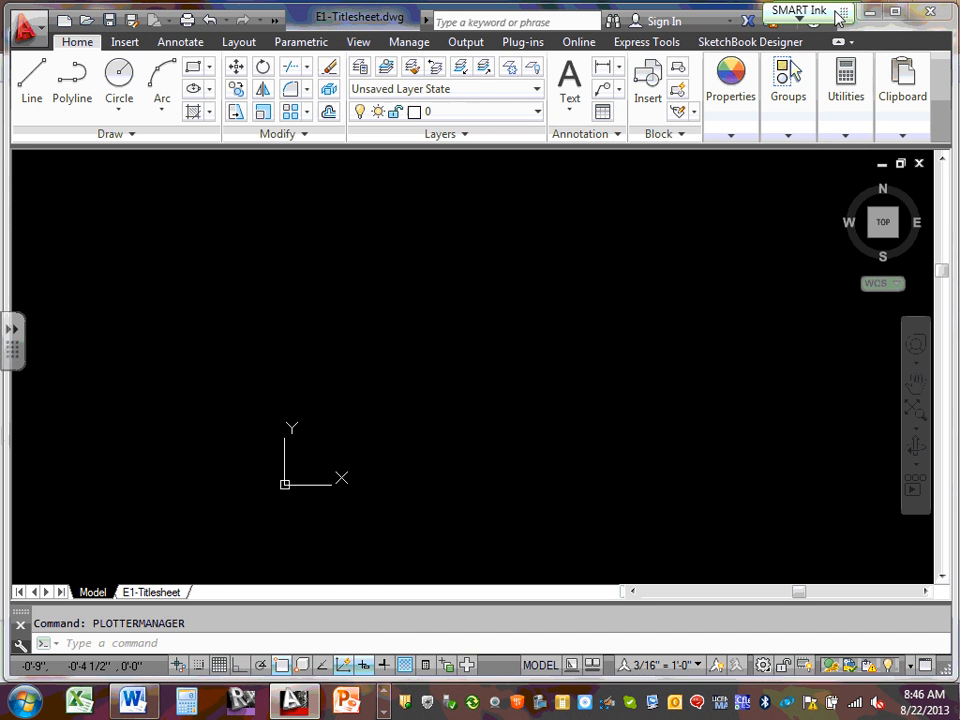
Open the 22X34 (CSK) page setup of the E1-Titlesheet layout for editing
{"action": "left_click", "coordinate": [155, 592]}
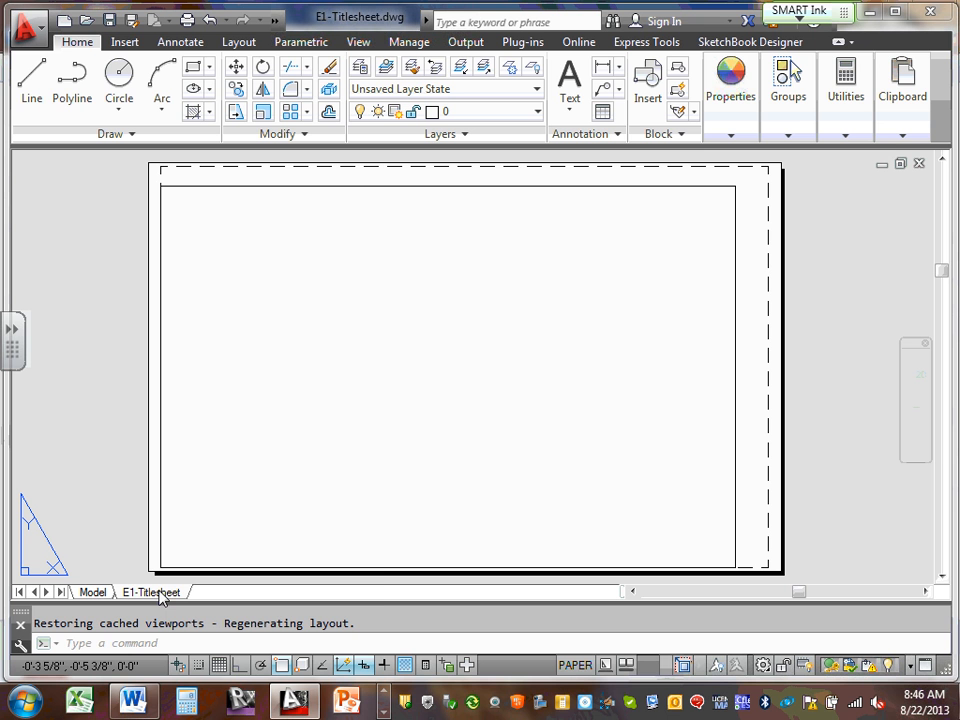
{"action": "right_click", "coordinate": [155, 592]}
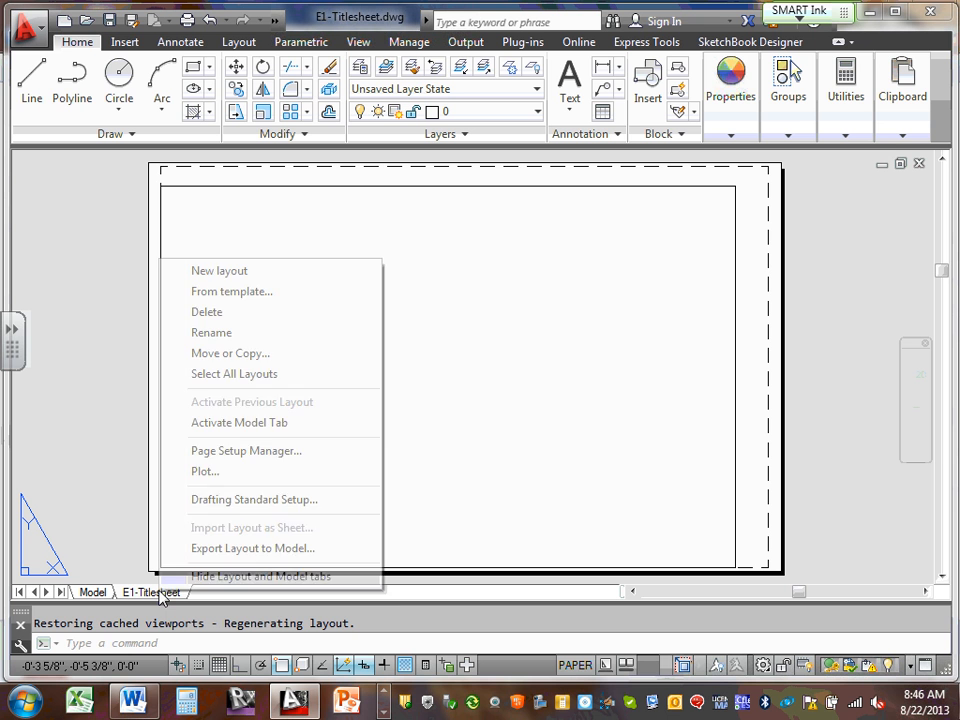
{"action": "left_click", "coordinate": [262, 452]}
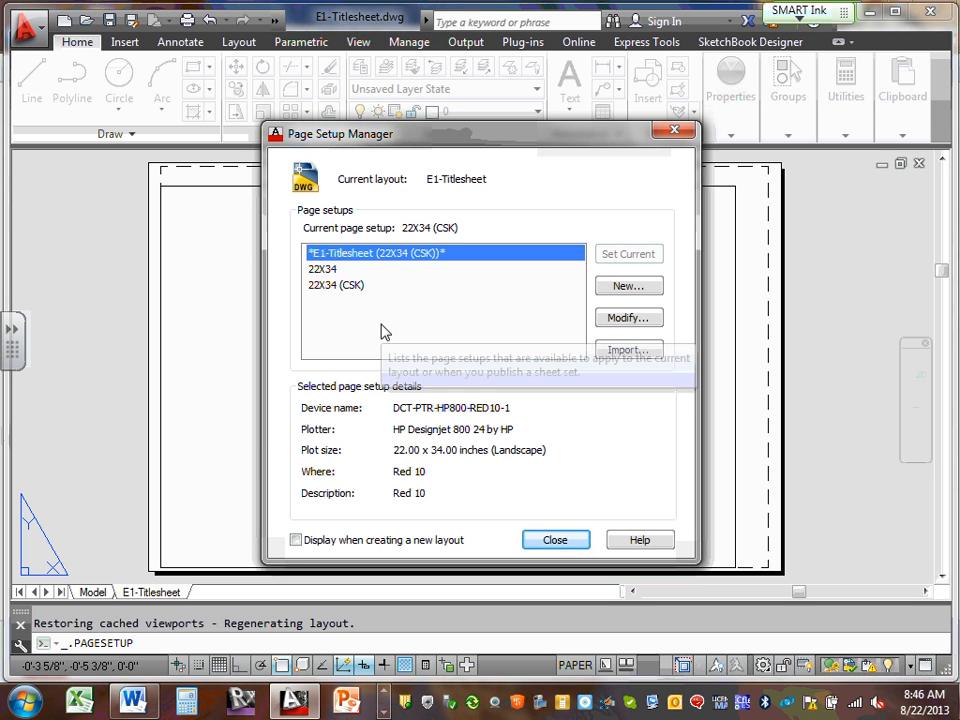
{"action": "left_click", "coordinate": [352, 287]}
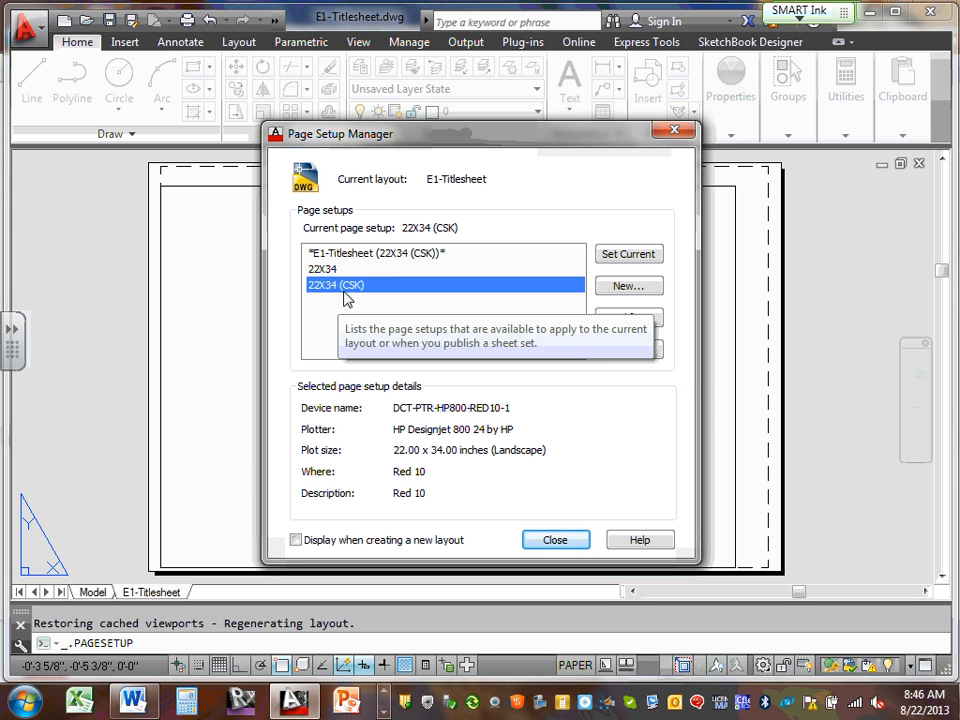
{"action": "left_click", "coordinate": [622, 322]}
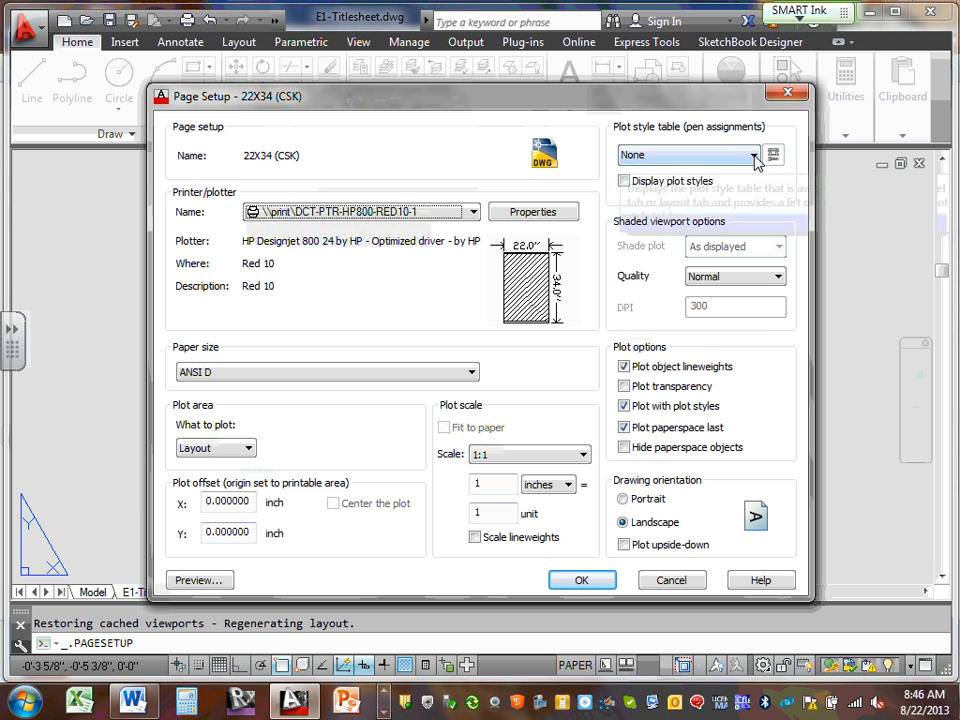
Check that ECDM2140_2013.ctb now appears among the plot style table choices
{"action": "left_click", "coordinate": [755, 157]}
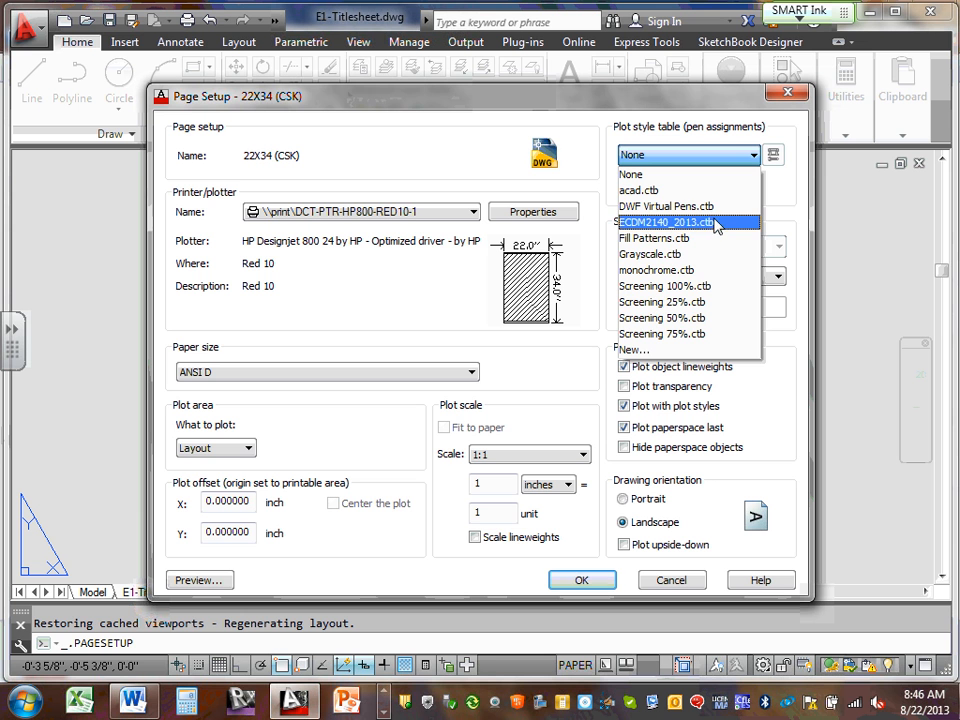
{"action": "left_click", "coordinate": [782, 193]}
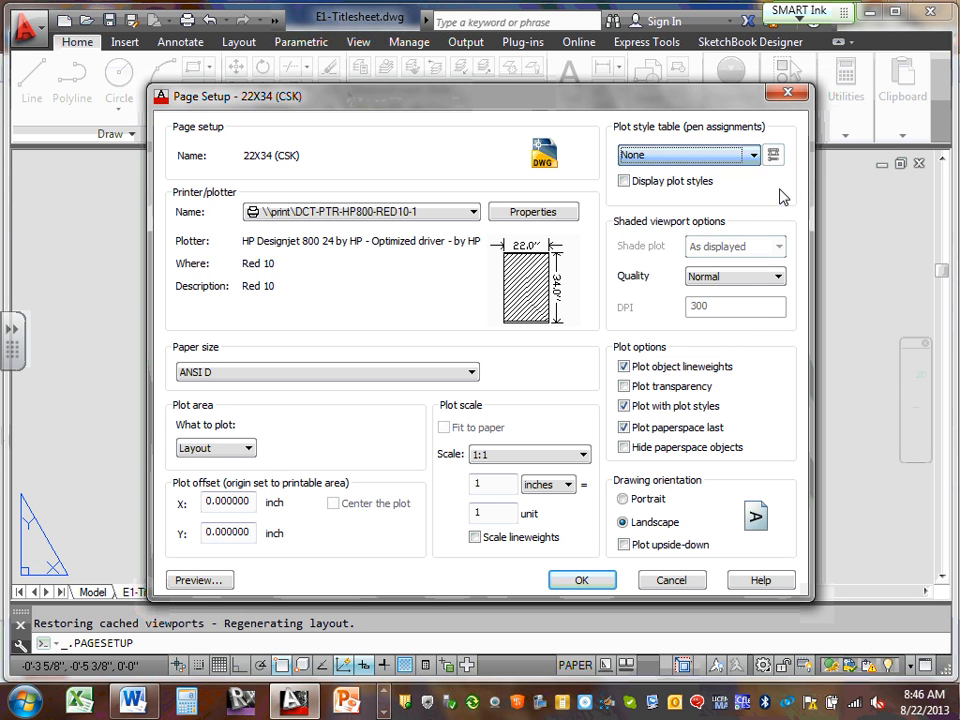
{"action": "left_click", "coordinate": [752, 155]}
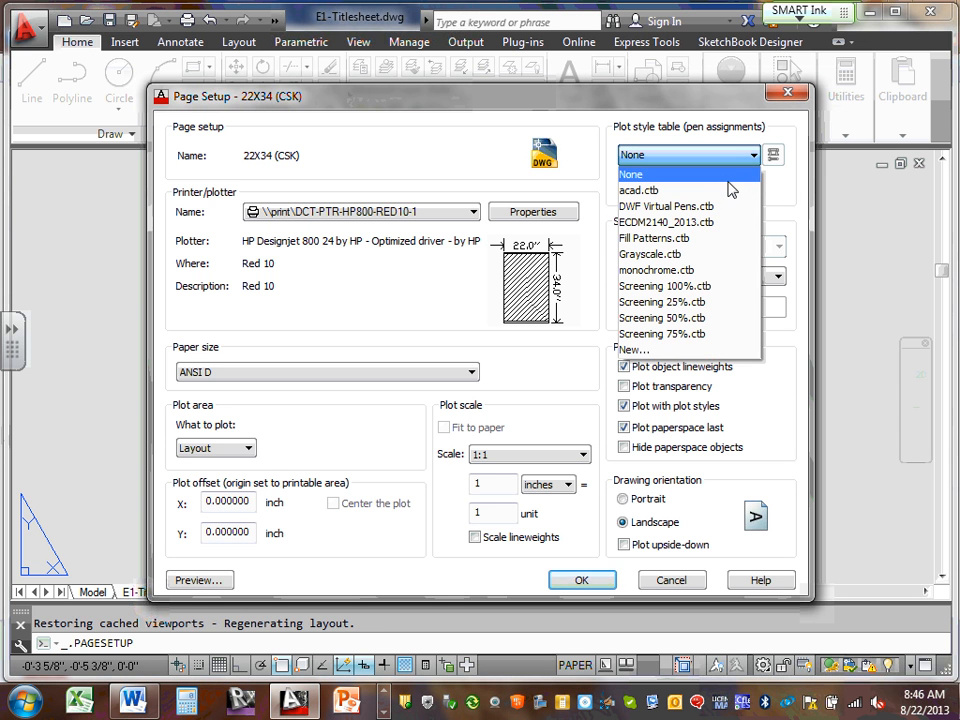
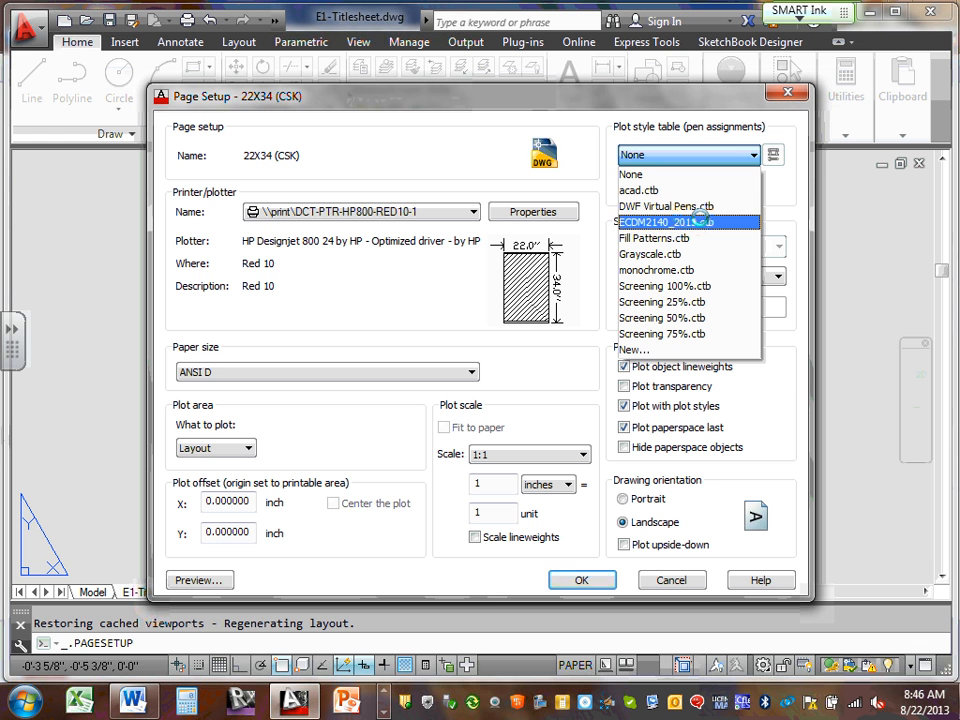
Leave the plot style at None, cancel the 22X34 (CSK) page setup edits, and reselect it
{"action": "left_click", "coordinate": [792, 215]}
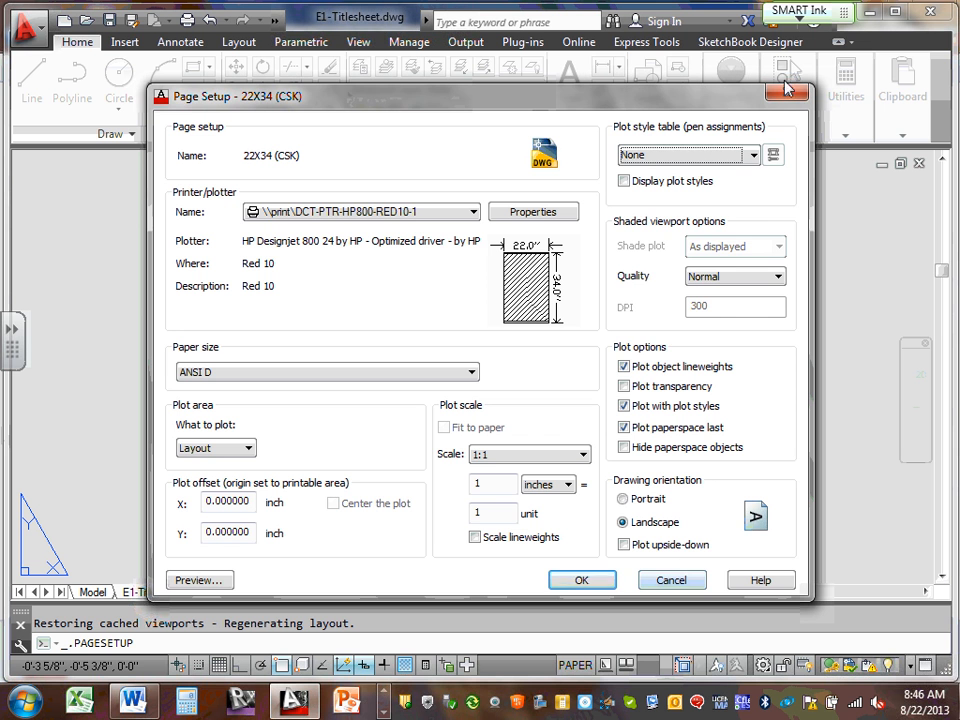
{"action": "left_click", "coordinate": [753, 155]}
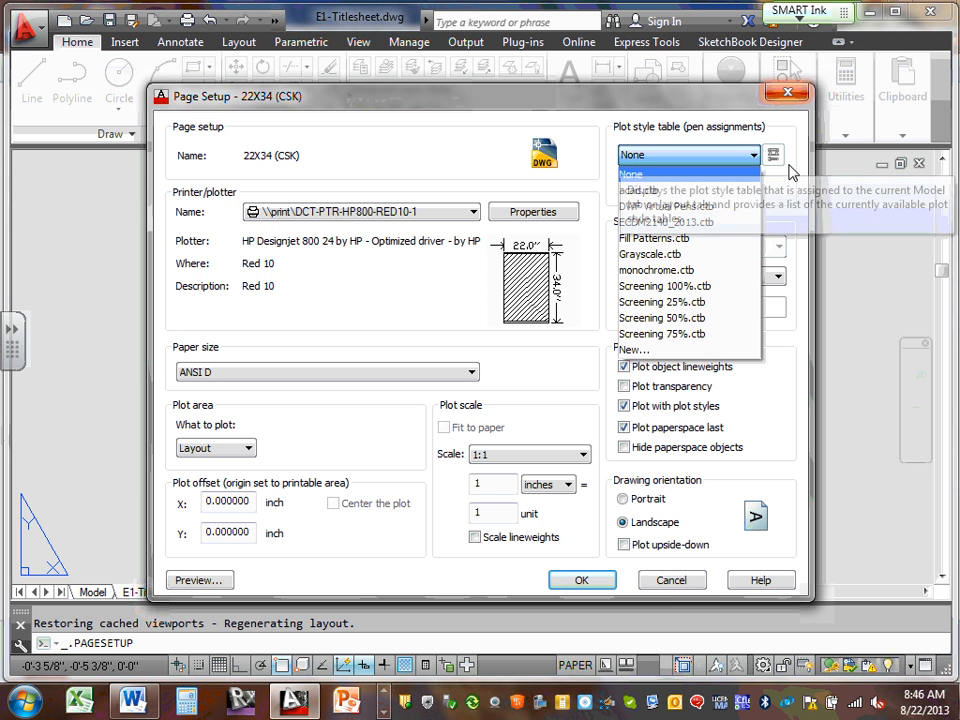
{"action": "left_click", "coordinate": [634, 174]}
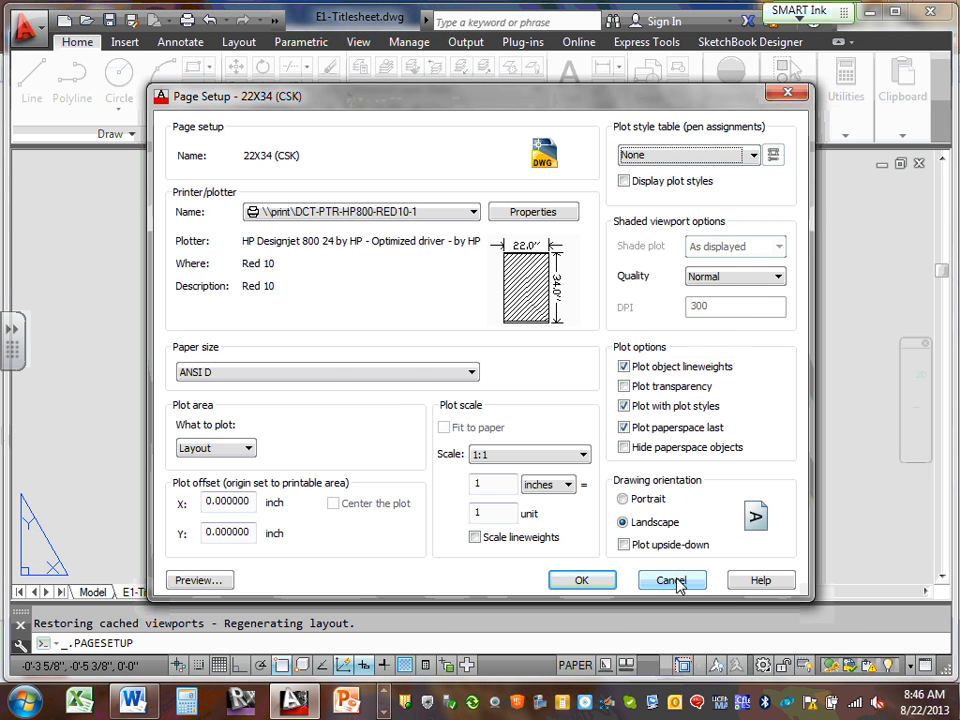
{"action": "left_click", "coordinate": [678, 583]}
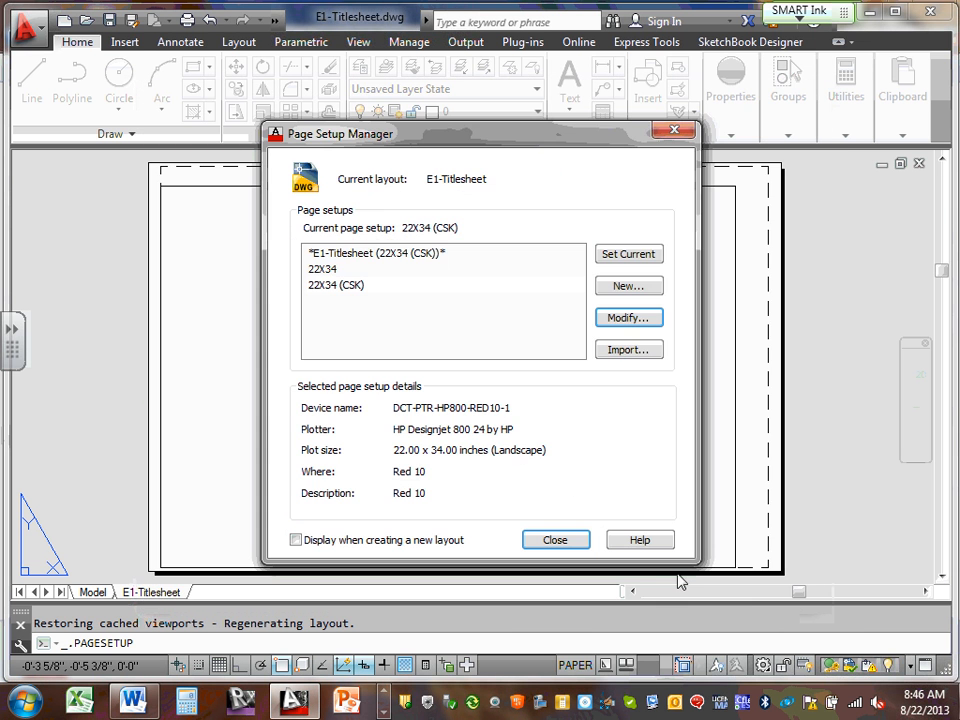
{"action": "left_click", "coordinate": [340, 287]}
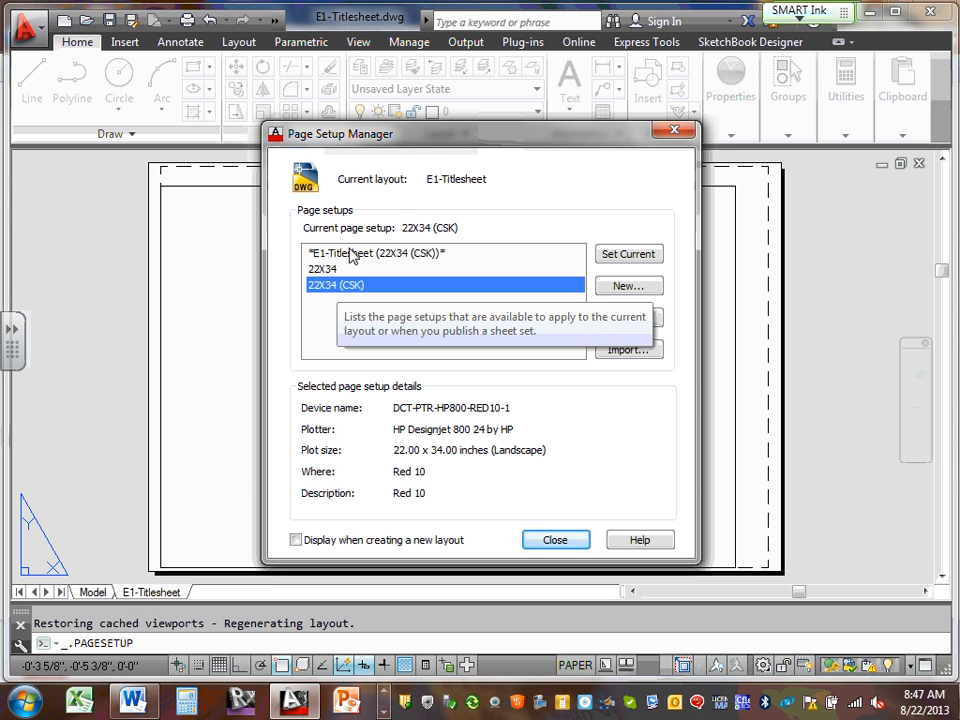
{"action": "left_click", "coordinate": [331, 288]}
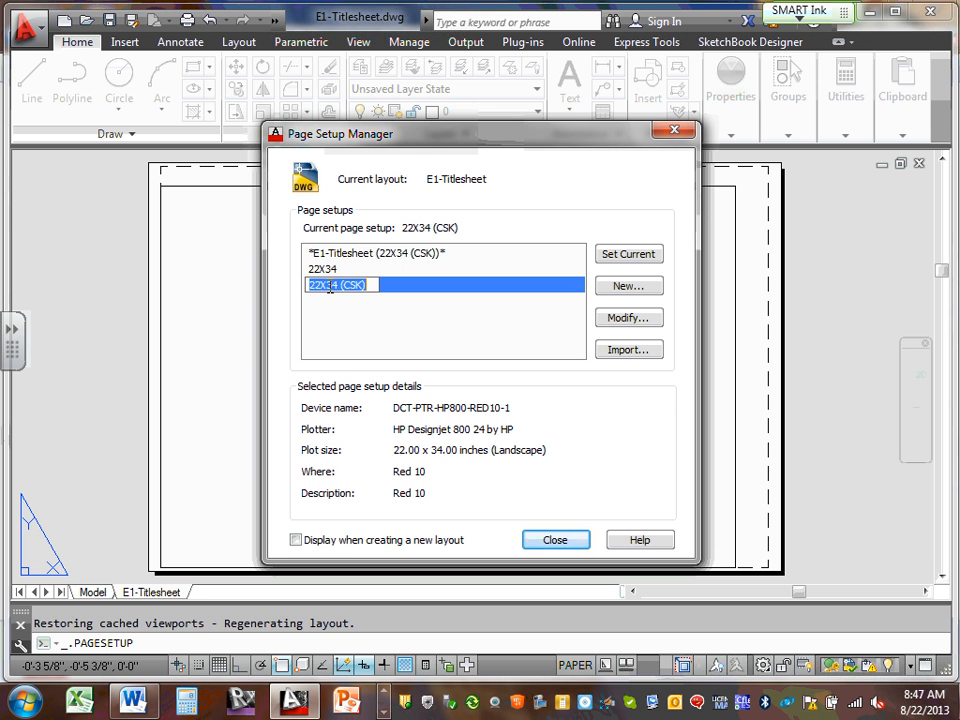
Reopen the 22X34 (CSK) page setup from the E1-Titlesheet tab and assign ECDM2140_2013.ctb
{"action": "left_click", "coordinate": [533, 540]}
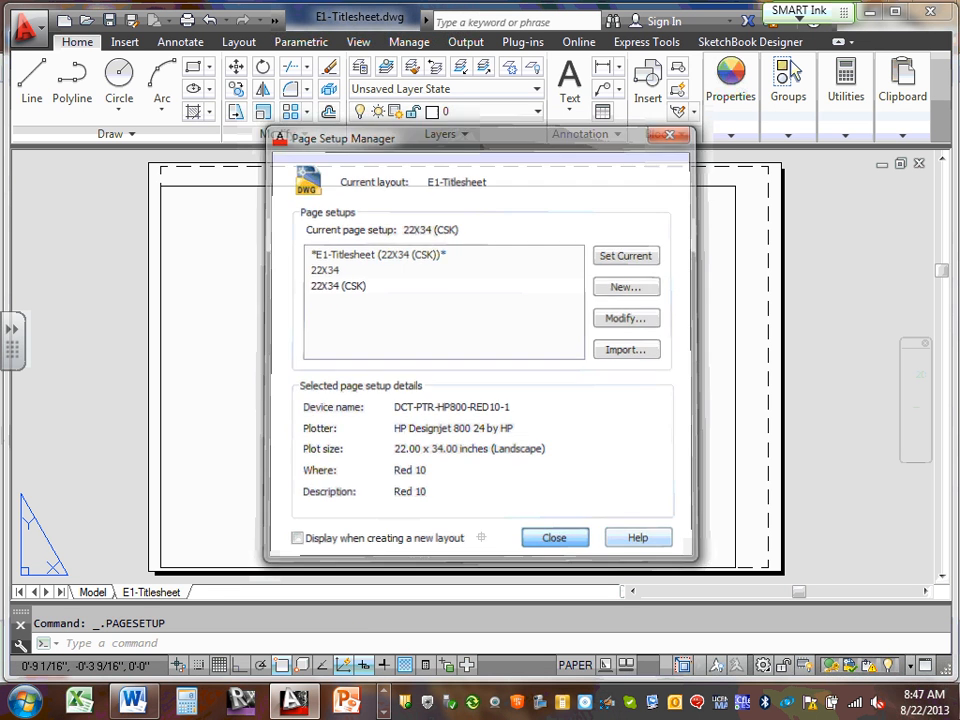
{"action": "right_click", "coordinate": [165, 594]}
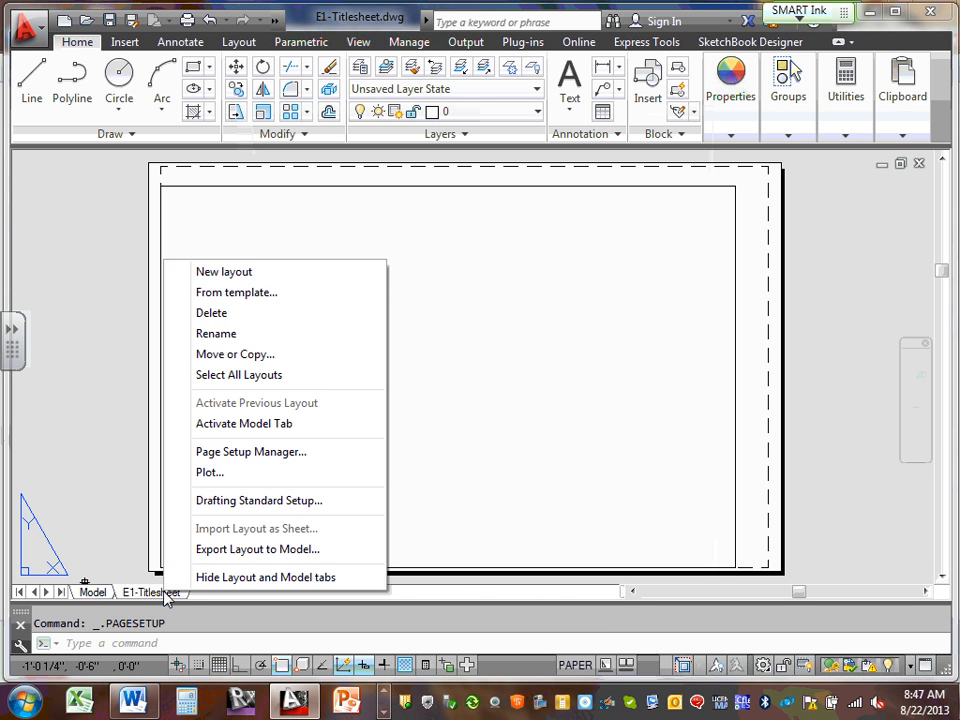
{"action": "left_click", "coordinate": [300, 459]}
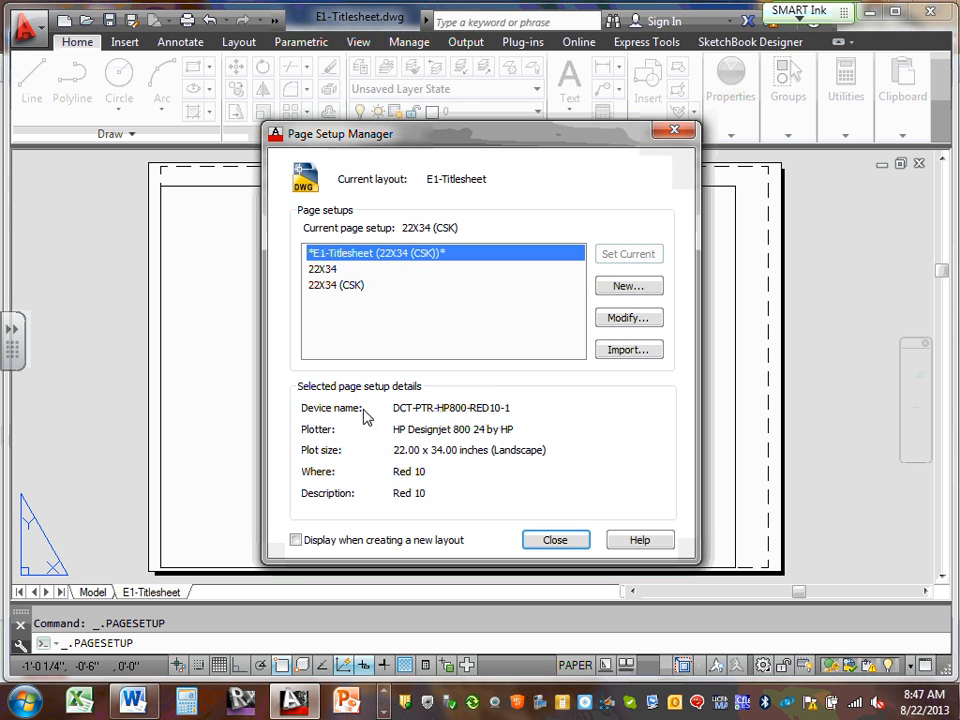
{"action": "left_click", "coordinate": [340, 287]}
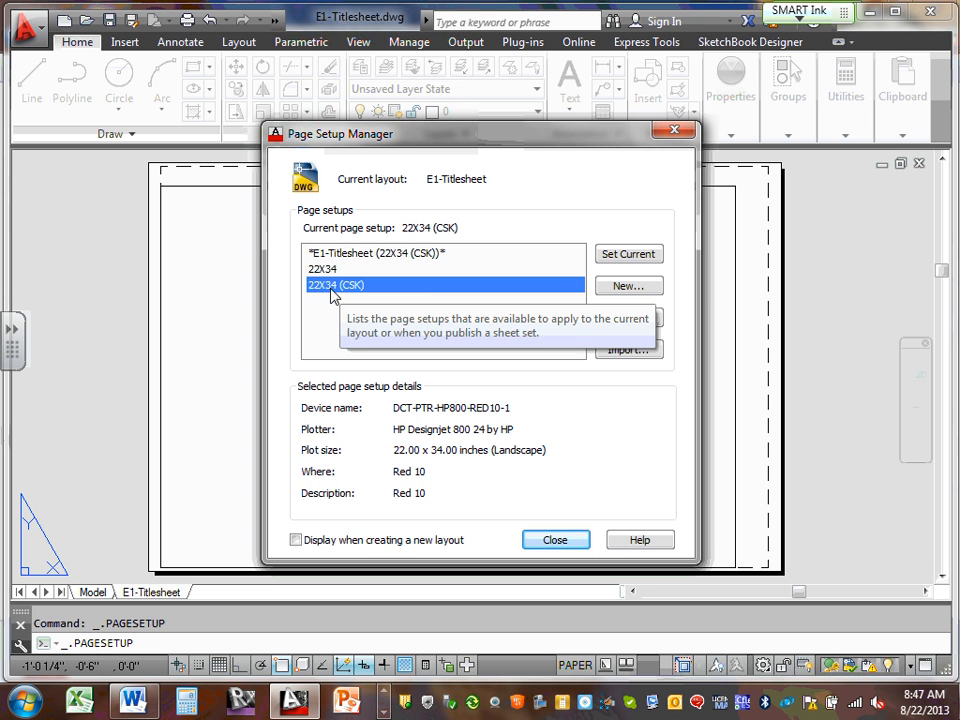
{"action": "left_click", "coordinate": [640, 317]}
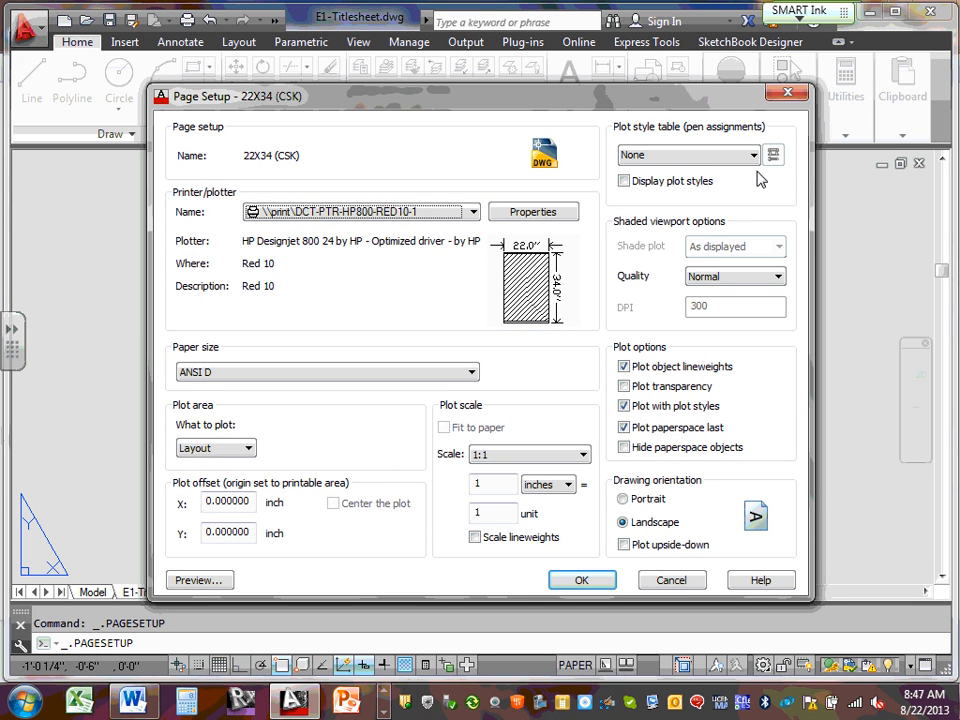
{"action": "left_click", "coordinate": [755, 160]}
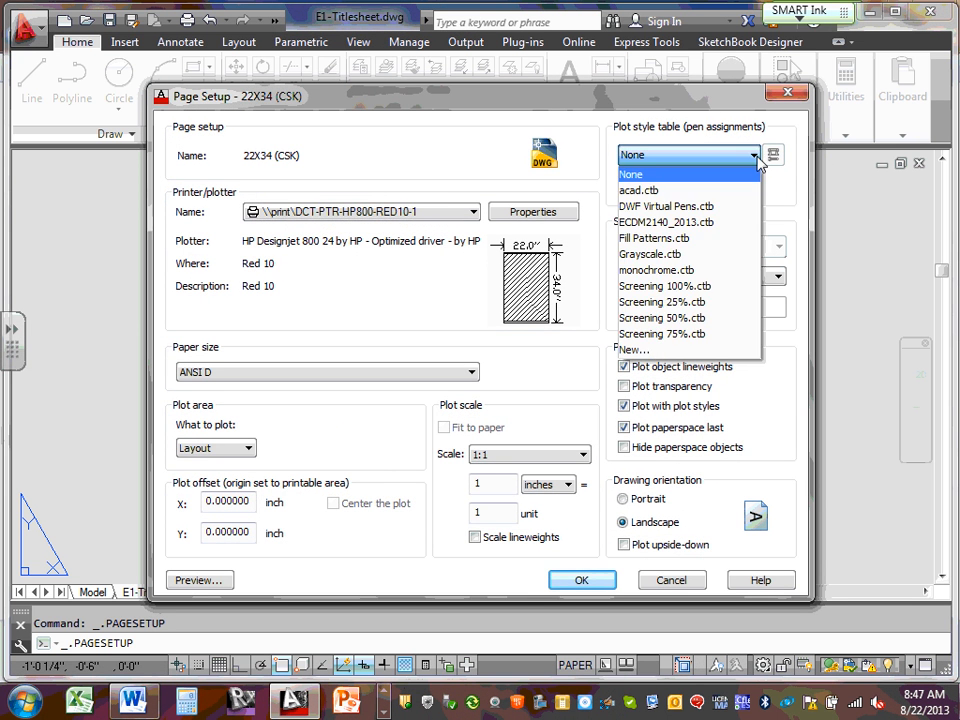
{"action": "left_click", "coordinate": [716, 222]}
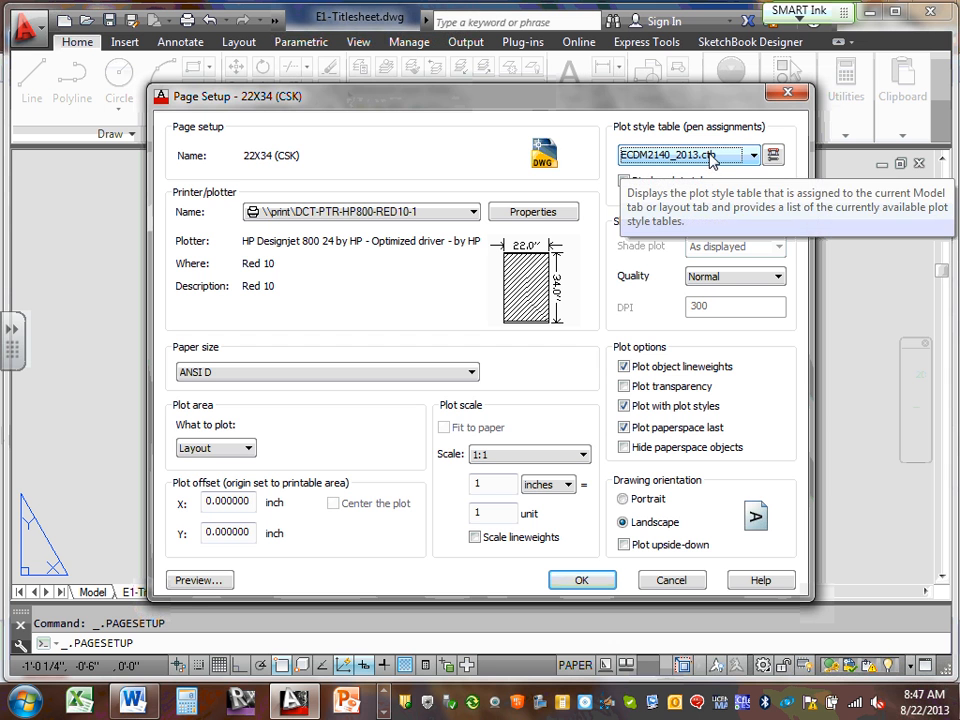
Open ECDM2140_2013.ctb for editing and step through the Color 2 to Color 9 styles
{"action": "left_click", "coordinate": [773, 155]}
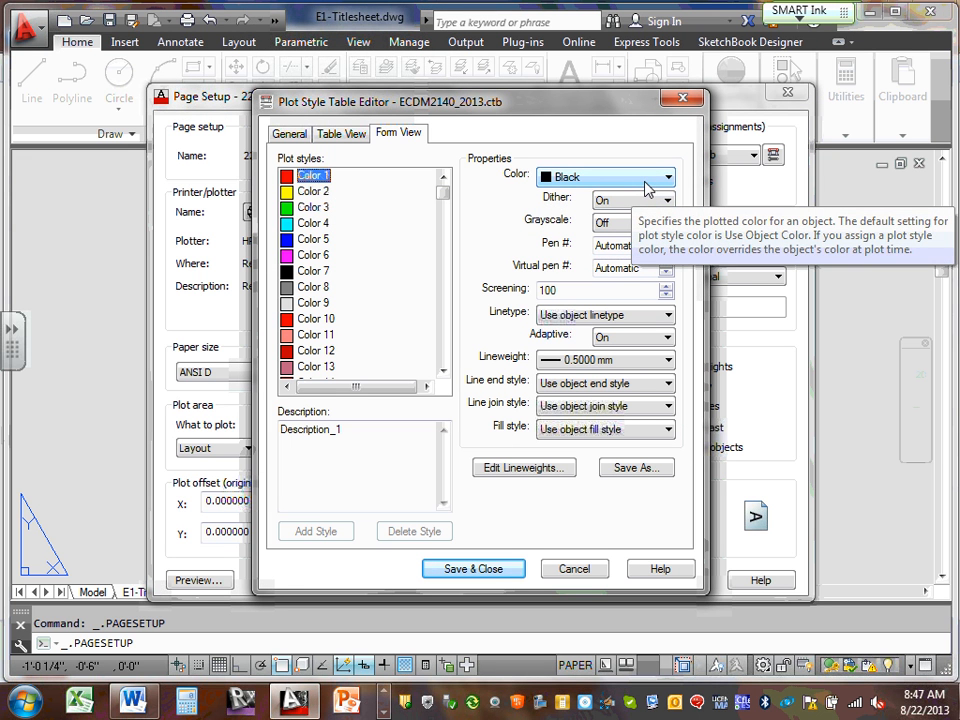
{"action": "left_click", "coordinate": [312, 192]}
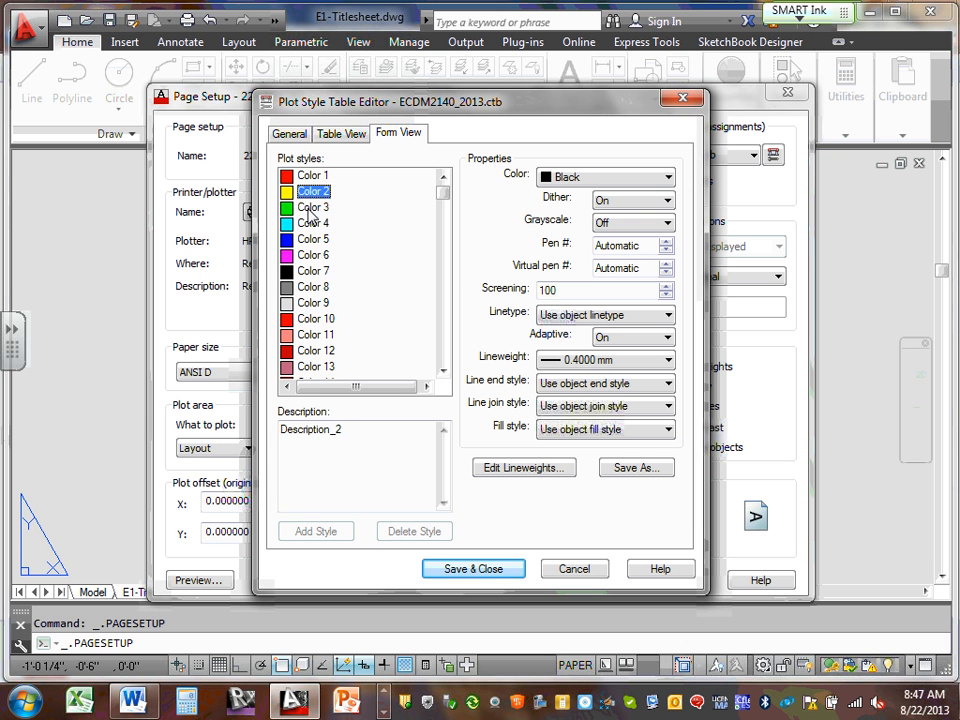
{"action": "left_click", "coordinate": [310, 208]}
{"action": "left_click", "coordinate": [315, 224]}
{"action": "left_click", "coordinate": [320, 240]}
{"action": "left_click", "coordinate": [320, 256]}
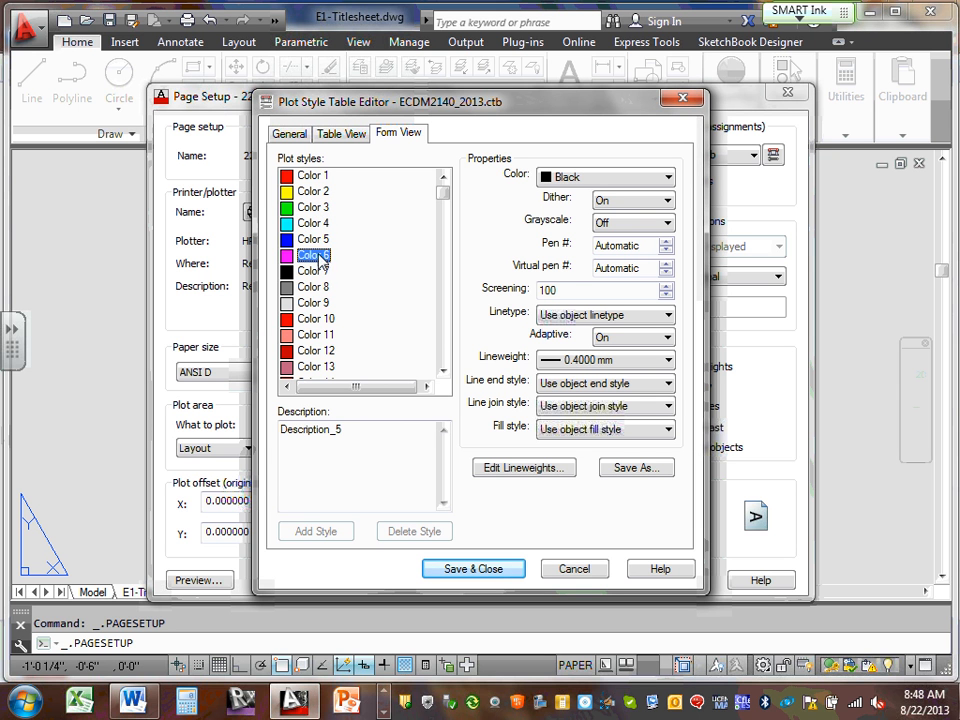
{"action": "left_click", "coordinate": [318, 272]}
{"action": "left_click", "coordinate": [318, 288]}
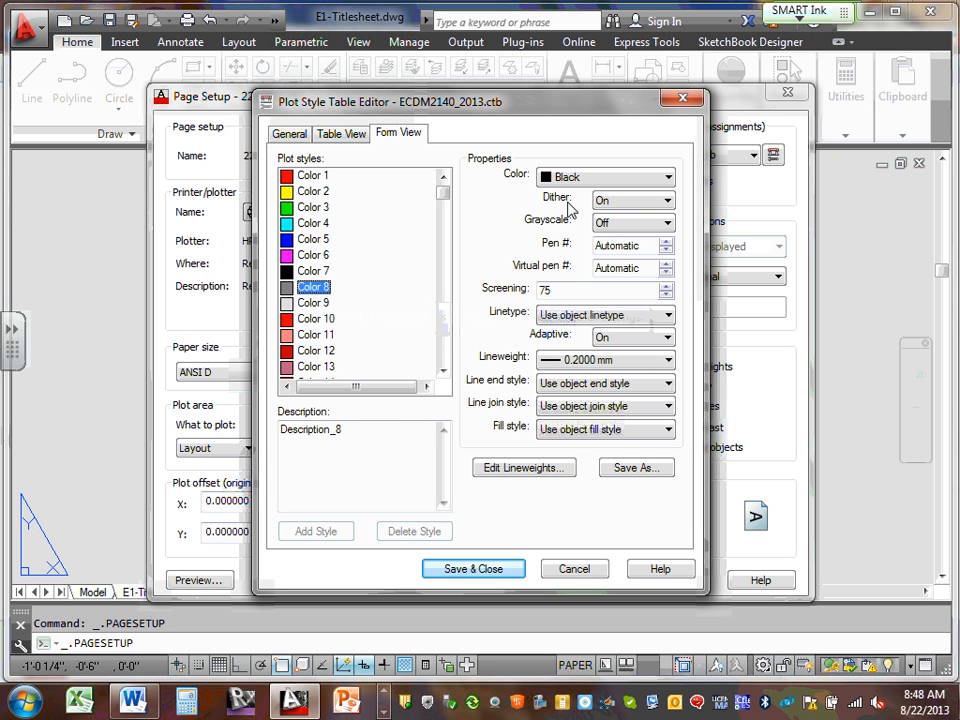
{"action": "left_click", "coordinate": [325, 304]}
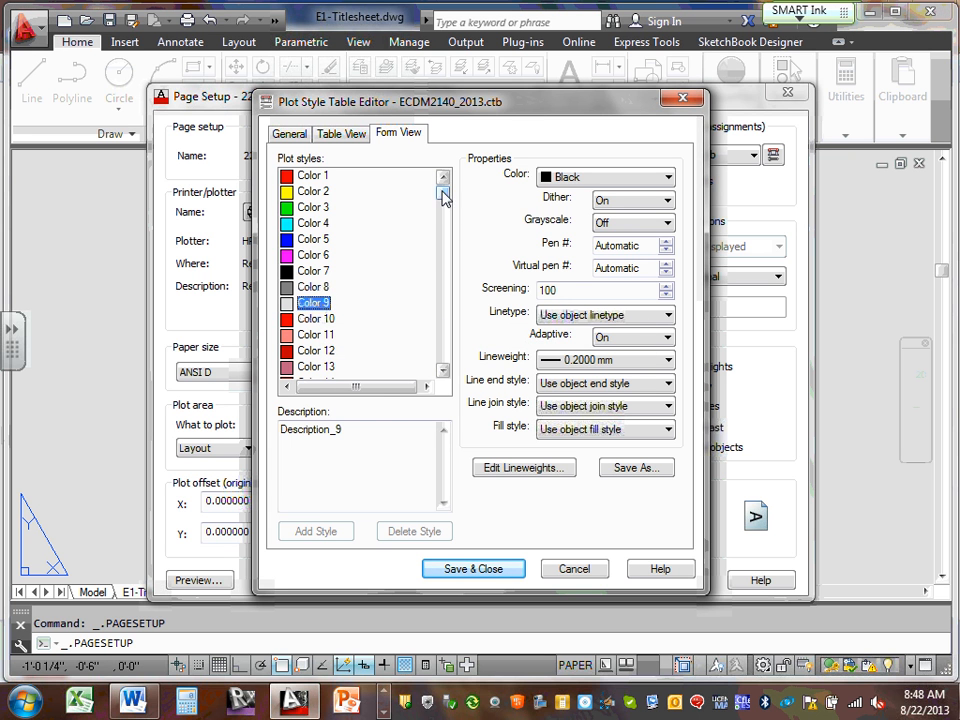
Re-examine Color 8, keeping its plotted colour Black, and compare it with Colors 7 and 9
{"action": "left_click", "coordinate": [320, 288]}
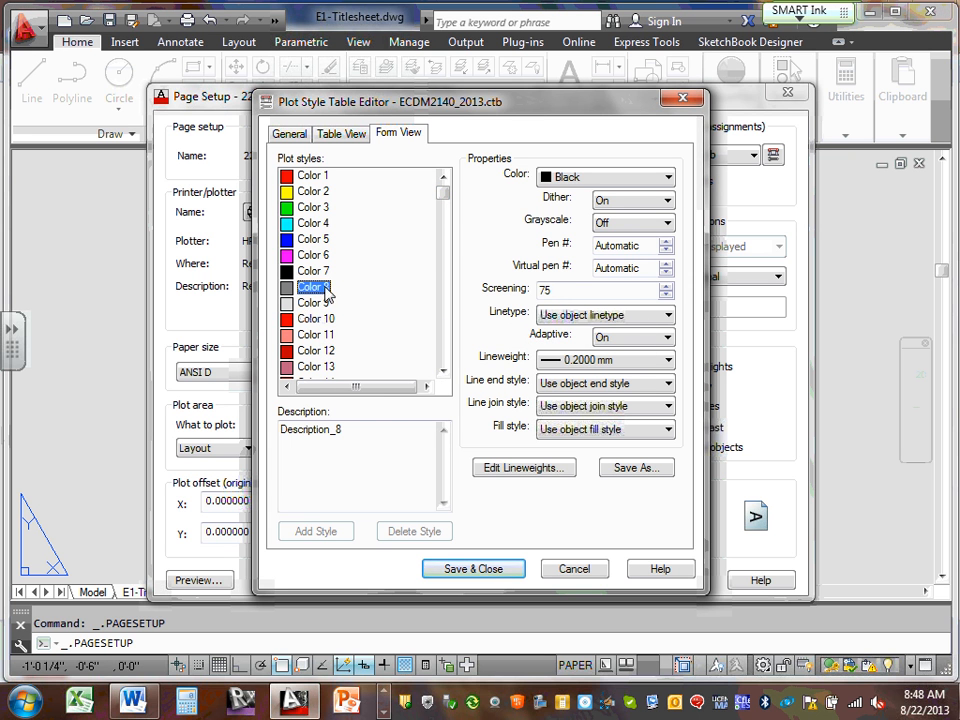
{"action": "left_click", "coordinate": [668, 180]}
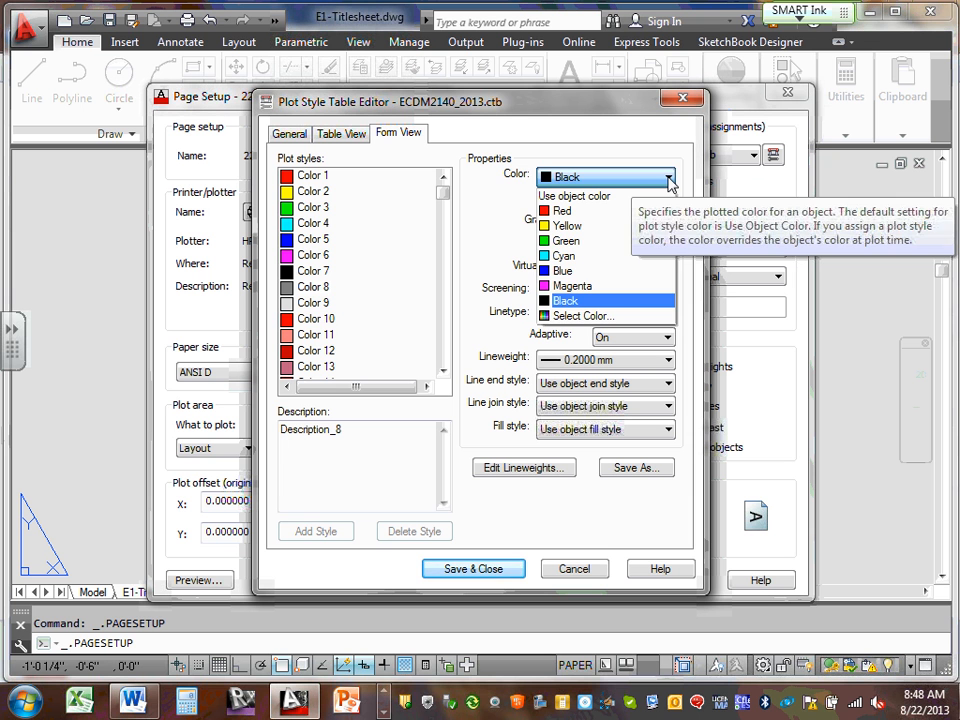
{"action": "left_click", "coordinate": [662, 176]}
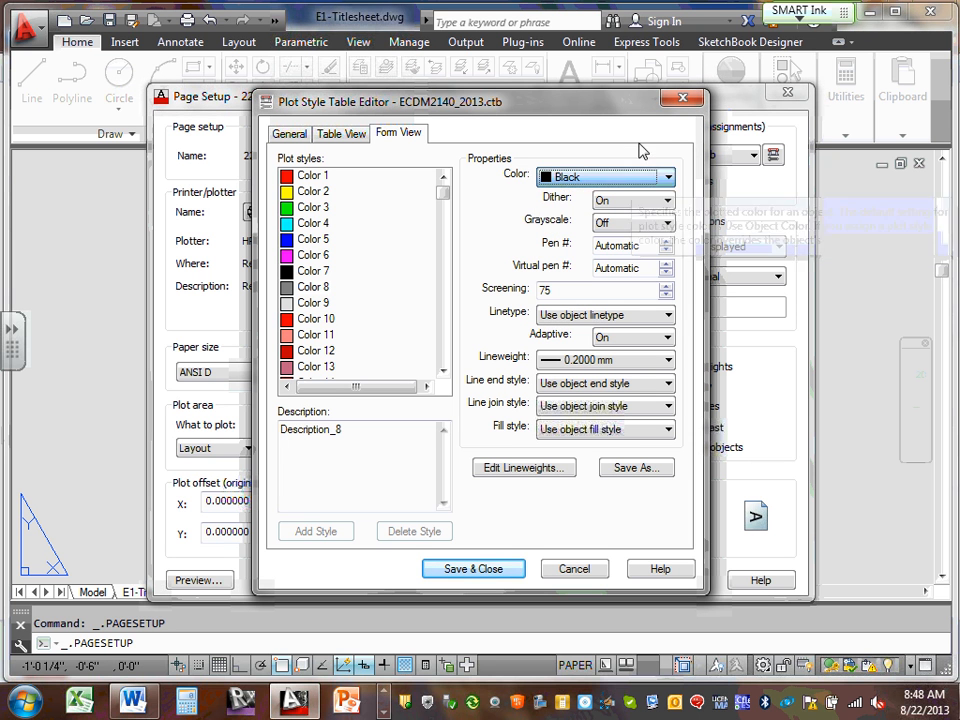
{"action": "left_click", "coordinate": [313, 302]}
{"action": "left_click", "coordinate": [313, 302]}
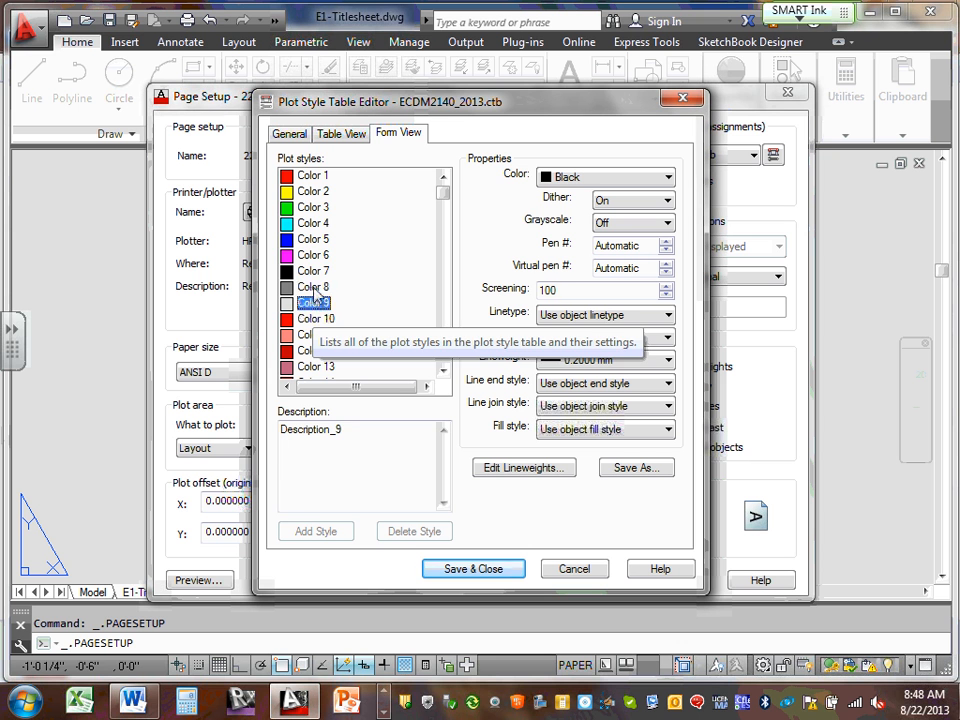
{"action": "left_click", "coordinate": [310, 287]}
{"action": "left_click", "coordinate": [314, 271]}
{"action": "left_click", "coordinate": [318, 288]}
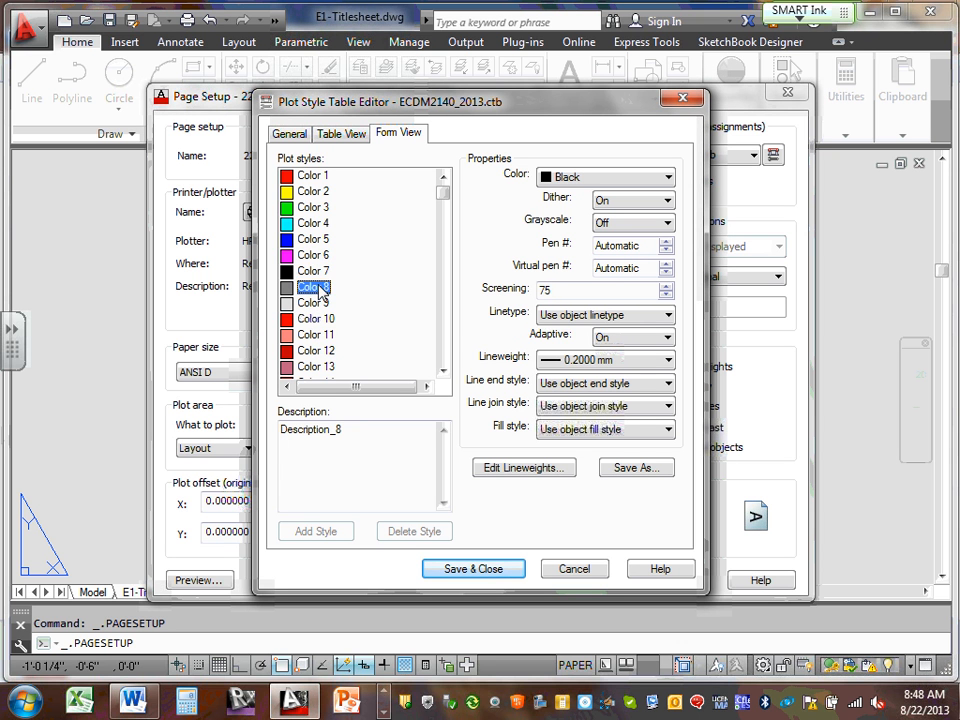
{"action": "key", "text": "Up"}
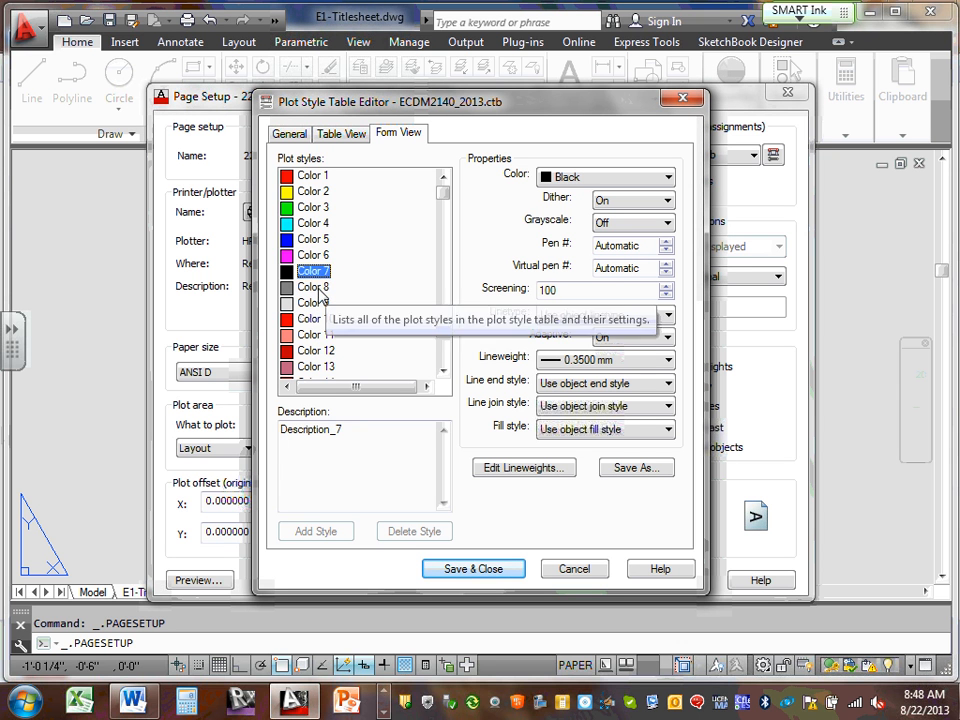
{"action": "left_click", "coordinate": [319, 289]}
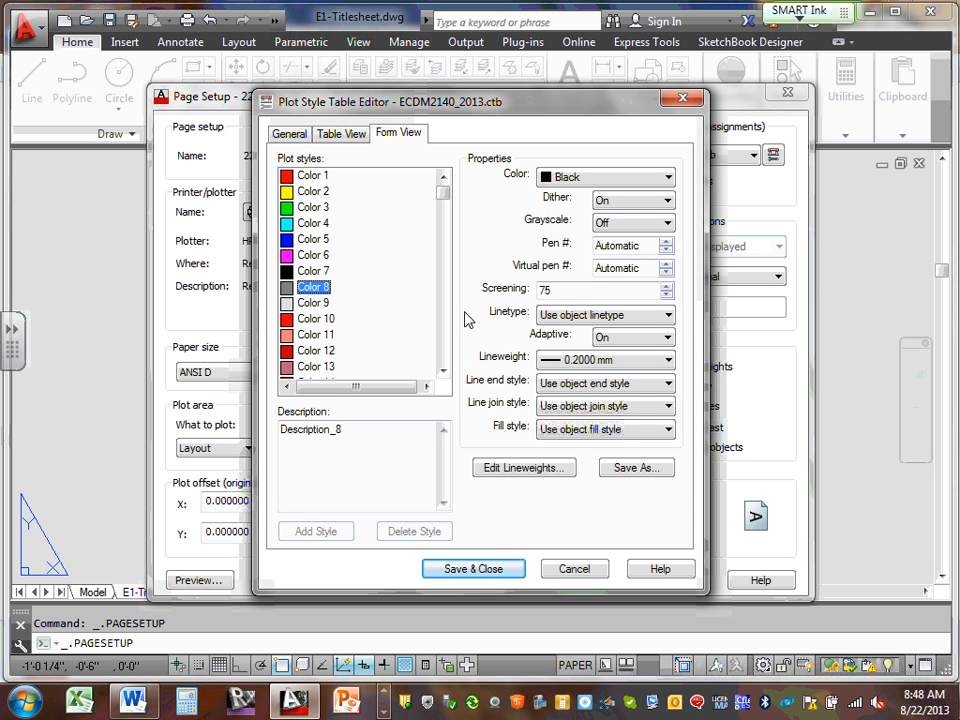
Review Color 10 and Color 1, confirming Color 1 plots Black, then Colors 2–5 and 8–10
{"action": "left_click", "coordinate": [316, 318]}
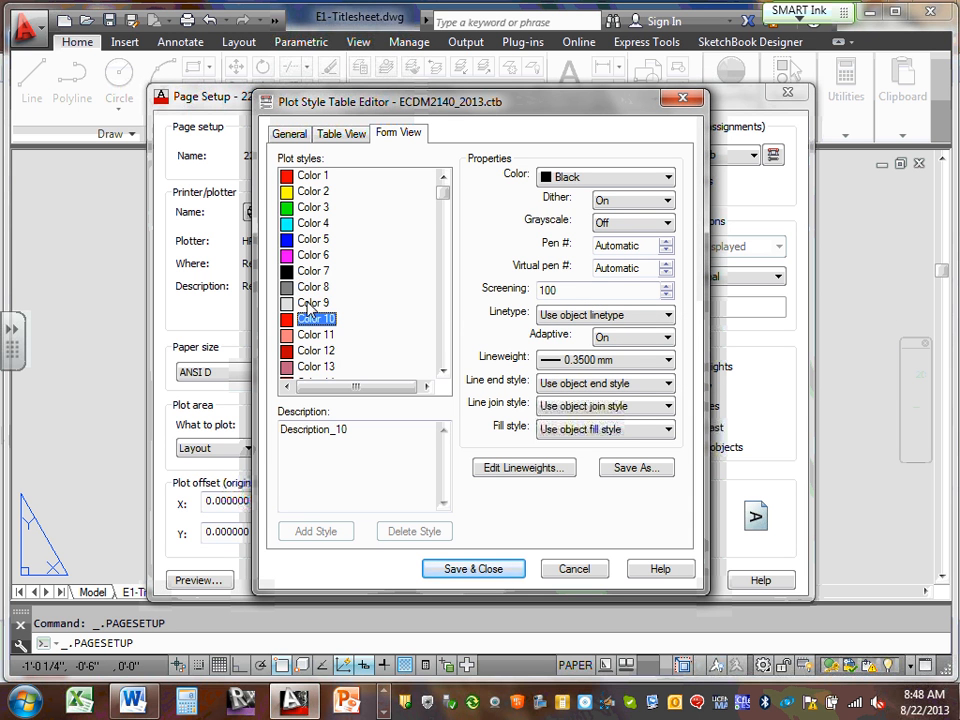
{"action": "left_click", "coordinate": [322, 177]}
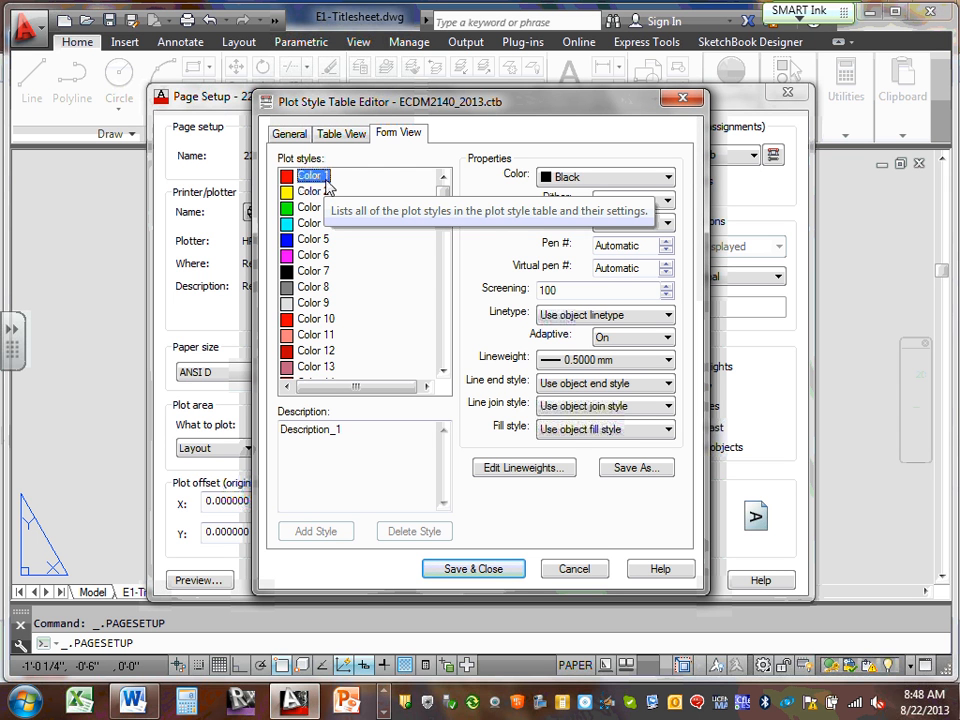
{"action": "left_click", "coordinate": [666, 178]}
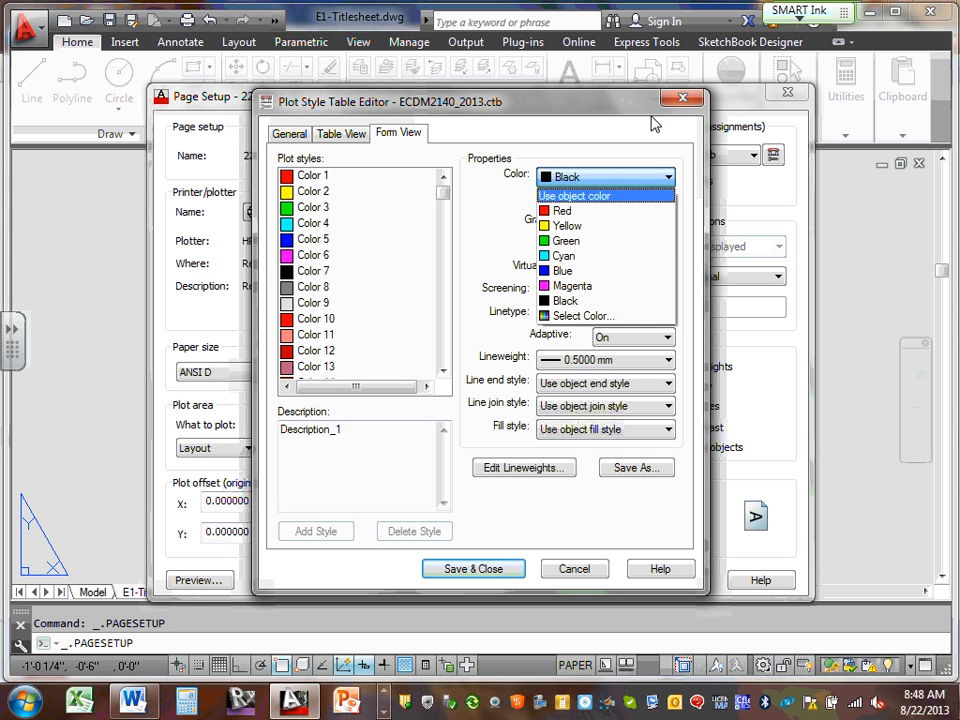
{"action": "left_click", "coordinate": [624, 128]}
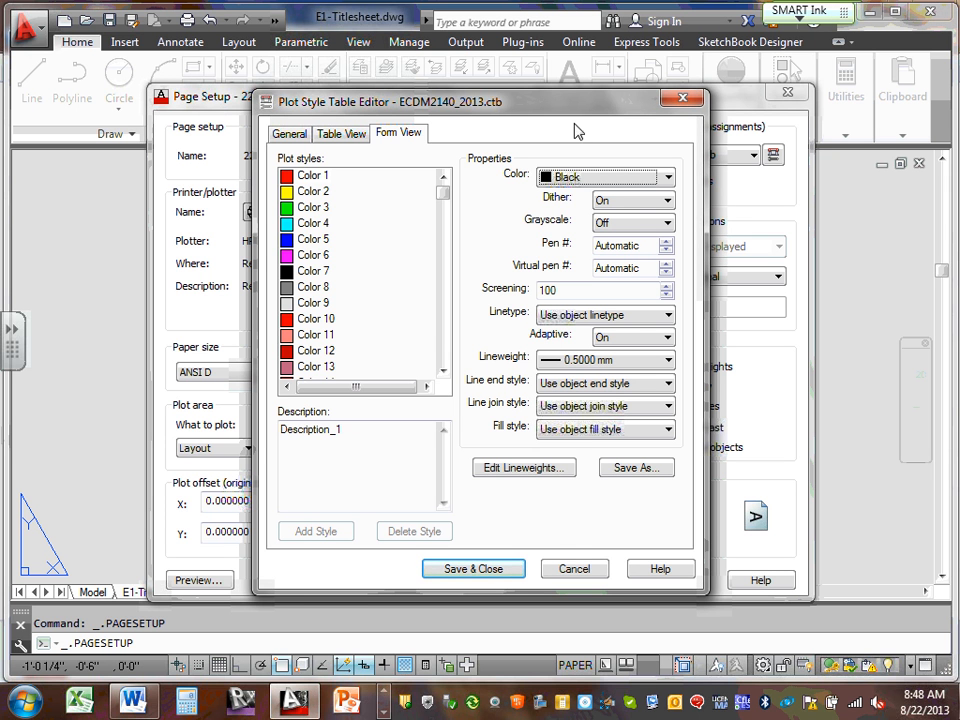
{"action": "left_click", "coordinate": [315, 177]}
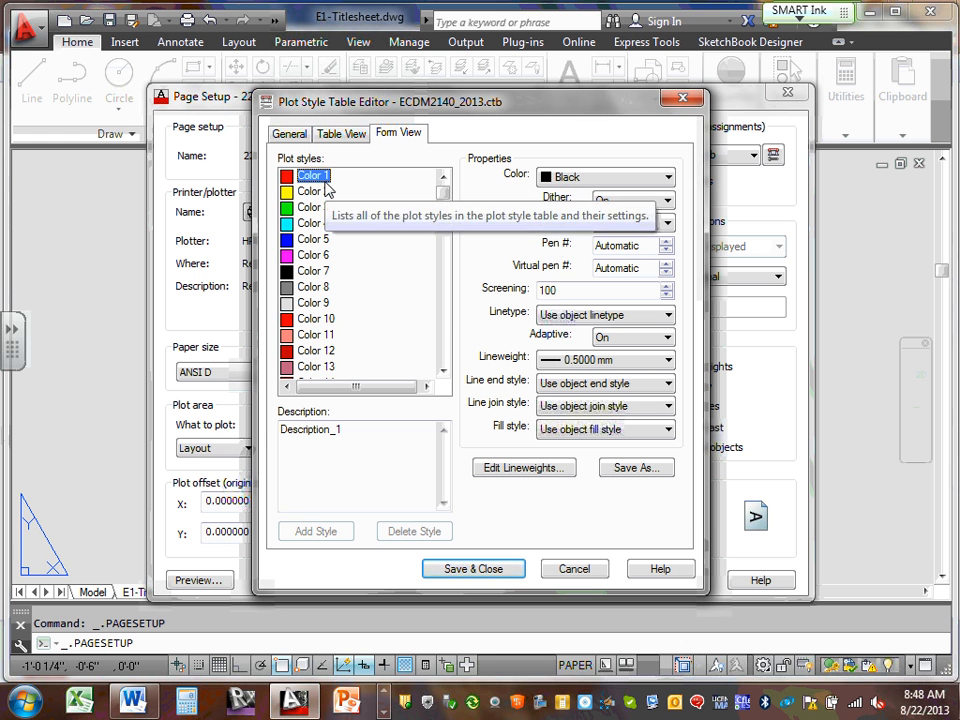
{"action": "left_click", "coordinate": [322, 191]}
{"action": "left_click", "coordinate": [313, 207]}
{"action": "left_click", "coordinate": [312, 223]}
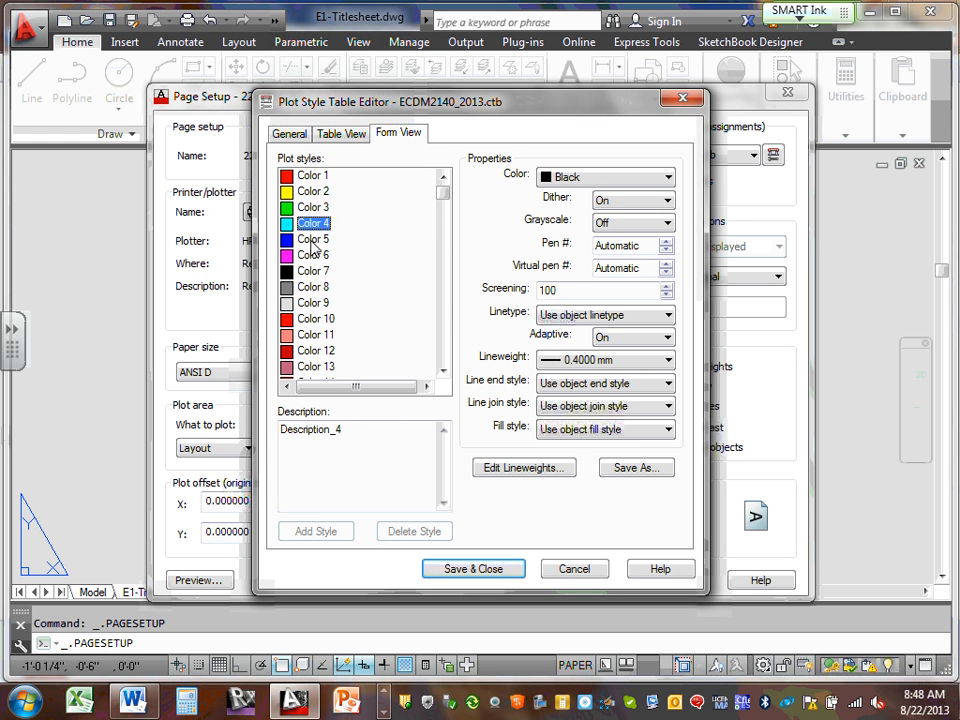
{"action": "left_click", "coordinate": [313, 239]}
{"action": "left_click", "coordinate": [316, 288]}
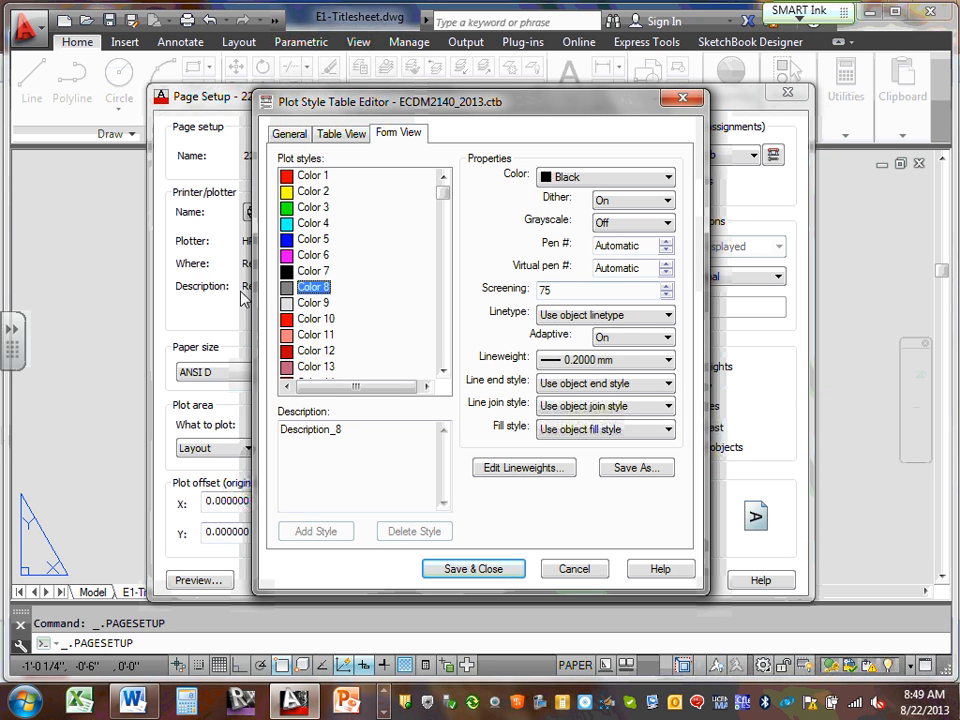
{"action": "left_click", "coordinate": [302, 303]}
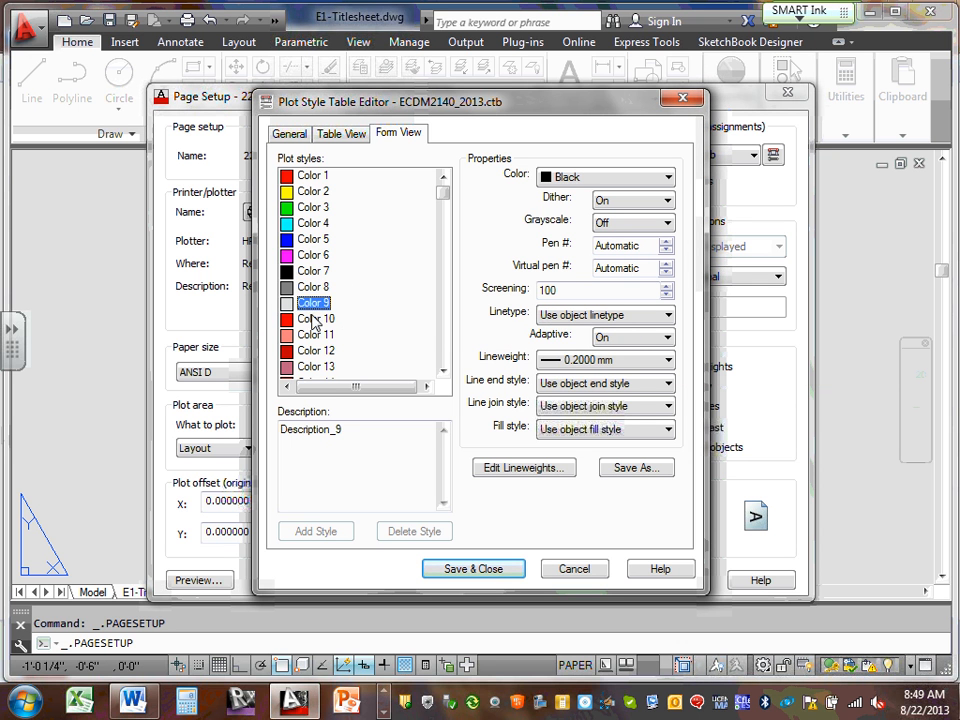
{"action": "left_click", "coordinate": [303, 318]}
Compare Color 8's 75 screening against Color 9, then view all styles in Table View
{"action": "left_click", "coordinate": [312, 288]}
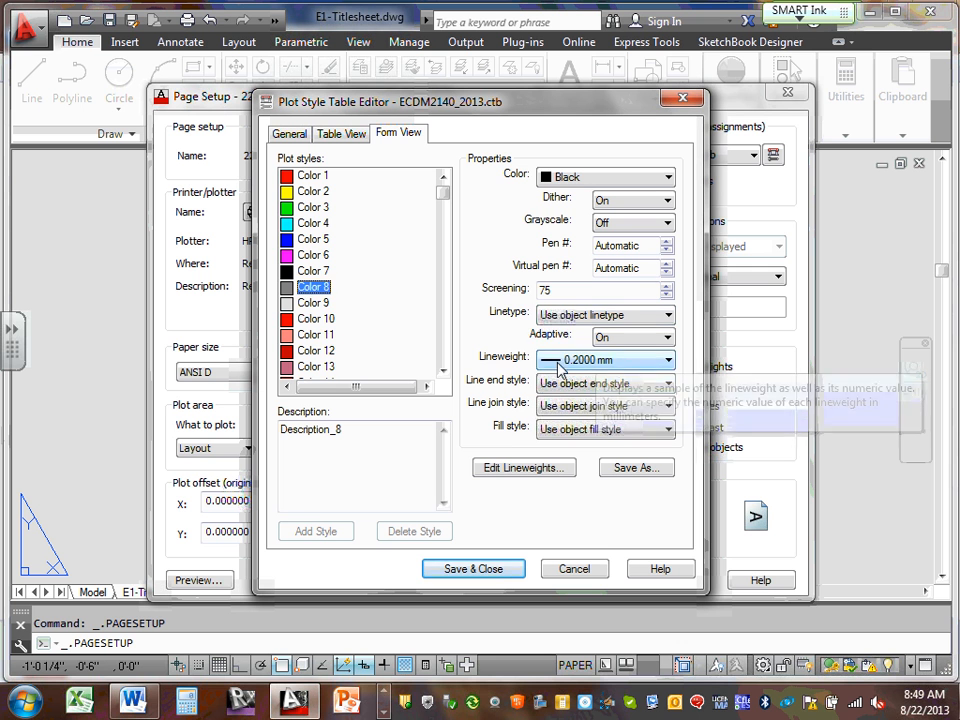
{"action": "left_click", "coordinate": [316, 305]}
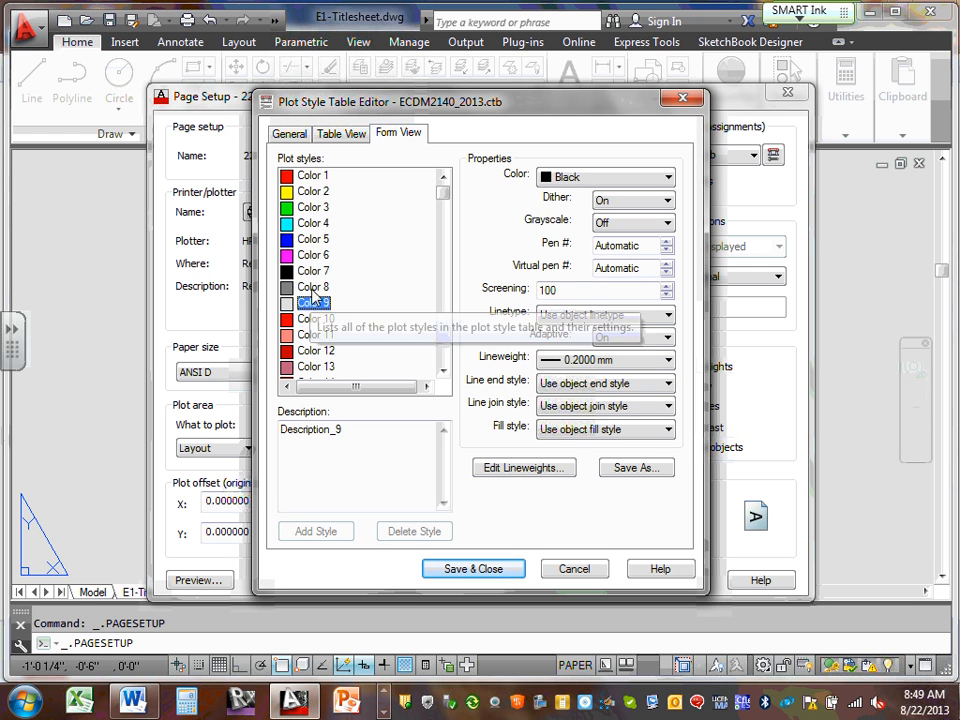
{"action": "left_click", "coordinate": [312, 287]}
{"action": "left_click", "coordinate": [311, 175]}
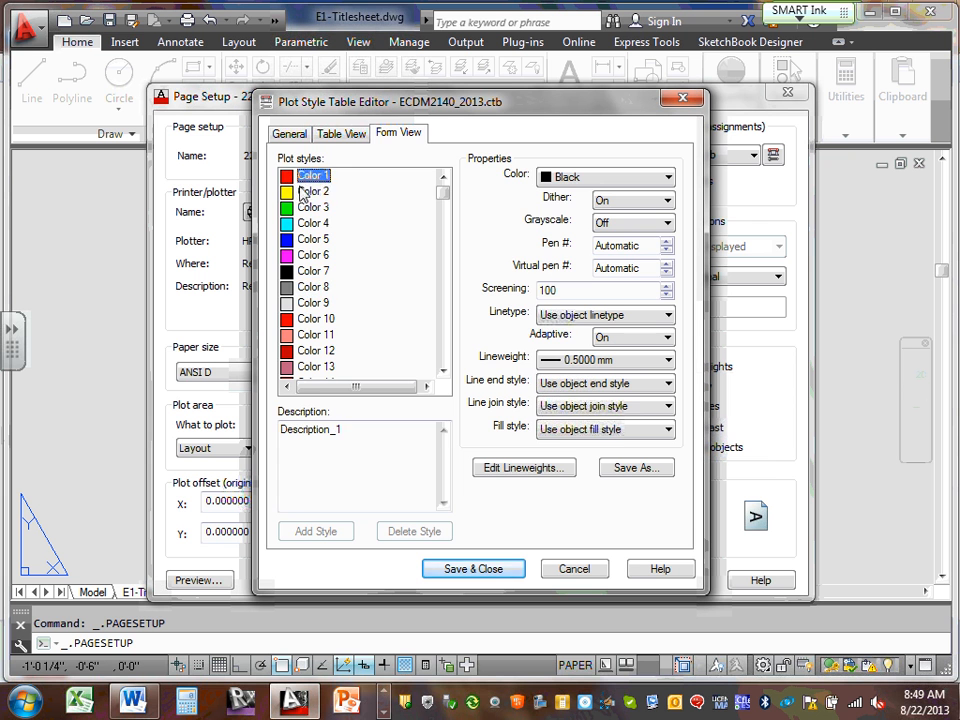
{"action": "left_click", "coordinate": [311, 191]}
{"action": "left_click", "coordinate": [312, 207]}
{"action": "left_click", "coordinate": [335, 142]}
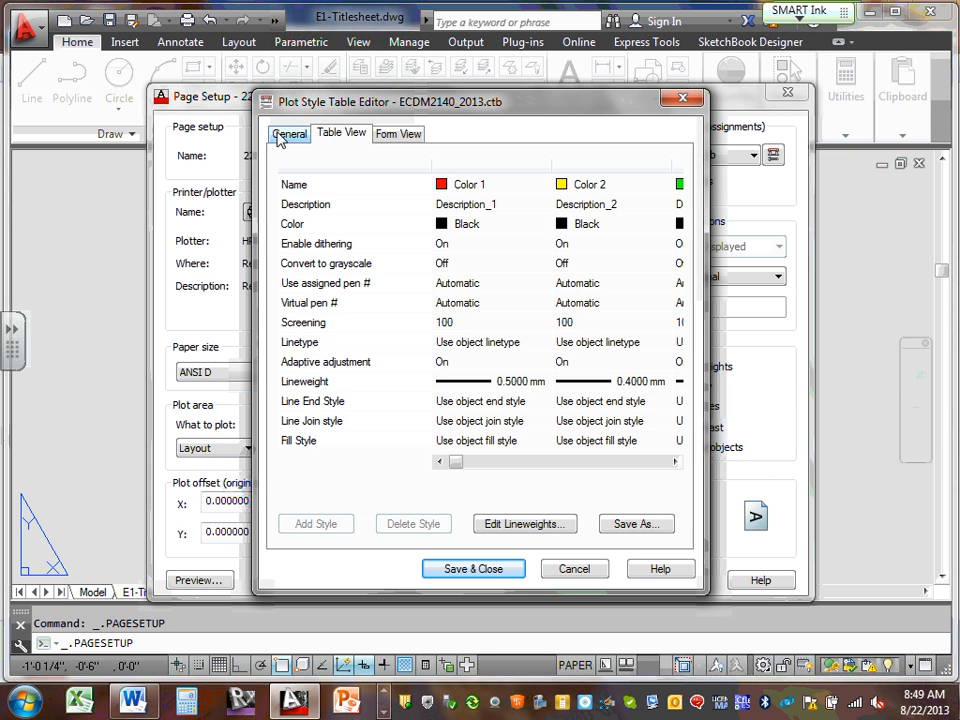
Look over the General and Table View tabs and Colors 7, 5, 4, then cancel unsaved
{"action": "left_click", "coordinate": [283, 134]}
{"action": "left_click", "coordinate": [350, 140]}
{"action": "left_click", "coordinate": [397, 133]}
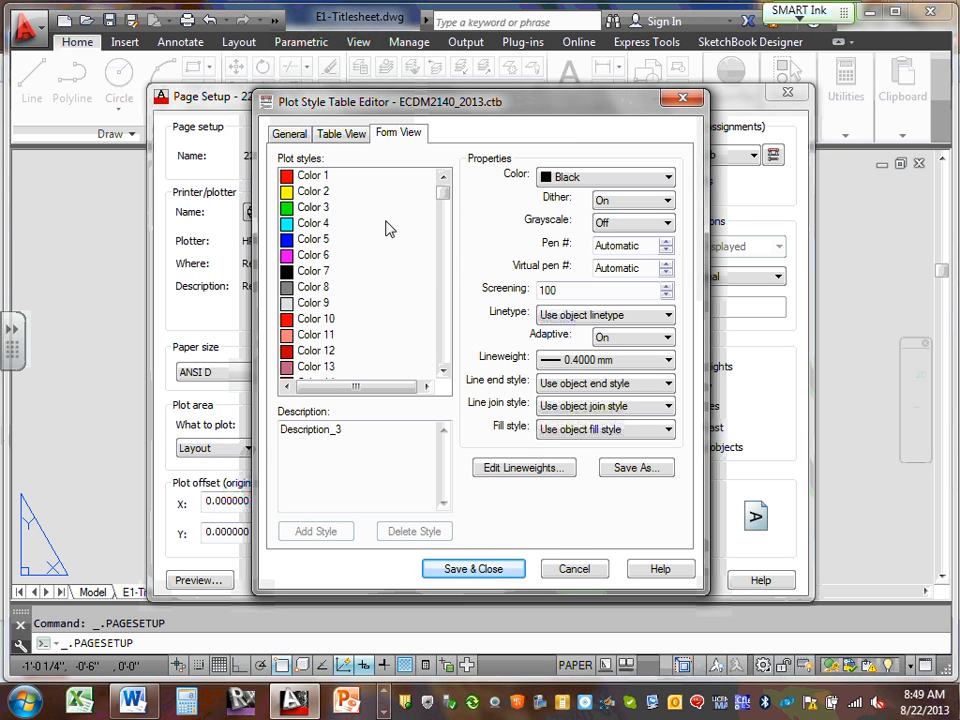
{"action": "left_click", "coordinate": [312, 270]}
{"action": "left_click", "coordinate": [314, 242]}
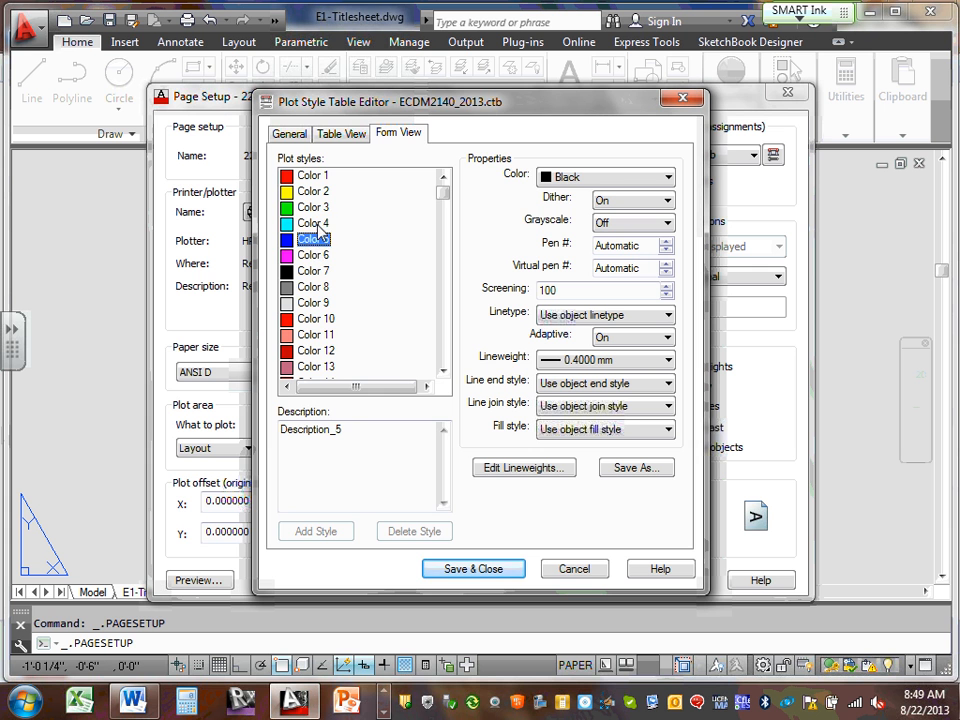
{"action": "left_click", "coordinate": [313, 223]}
{"action": "left_click", "coordinate": [578, 570]}
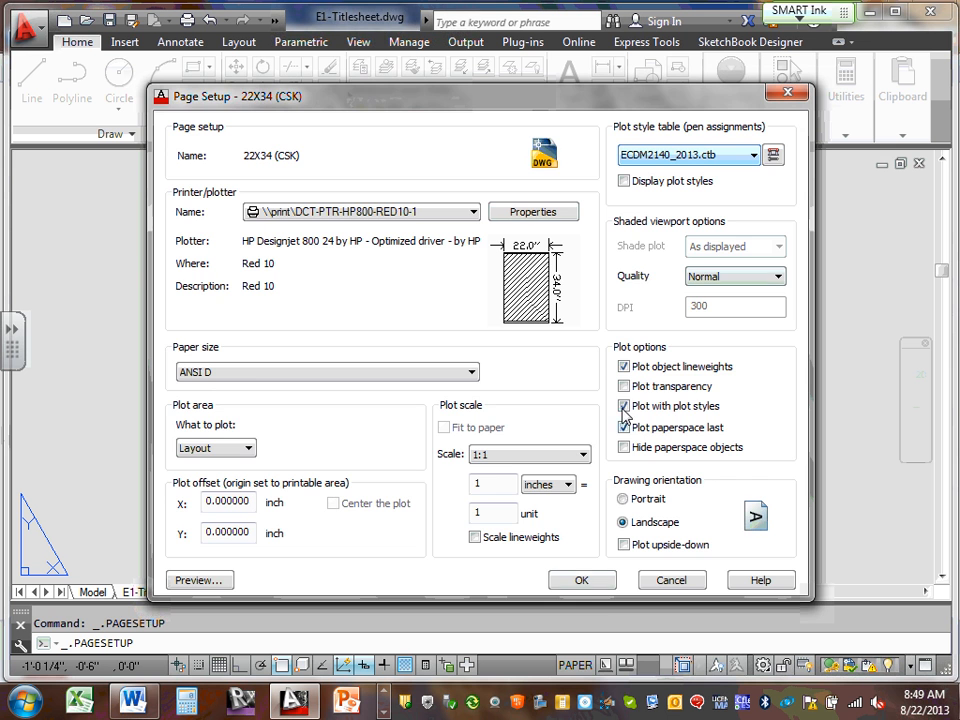
Save the 22X34 (CSK) page setup, update all layouts using it, and switch to Model
{"action": "left_click", "coordinate": [583, 582]}
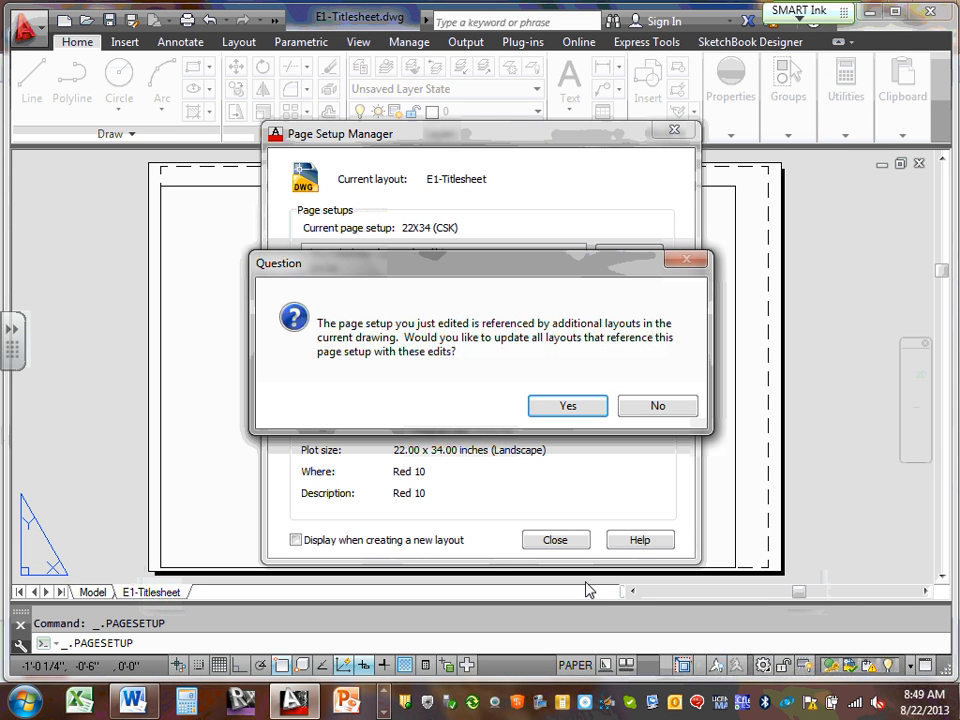
{"action": "left_click", "coordinate": [575, 405]}
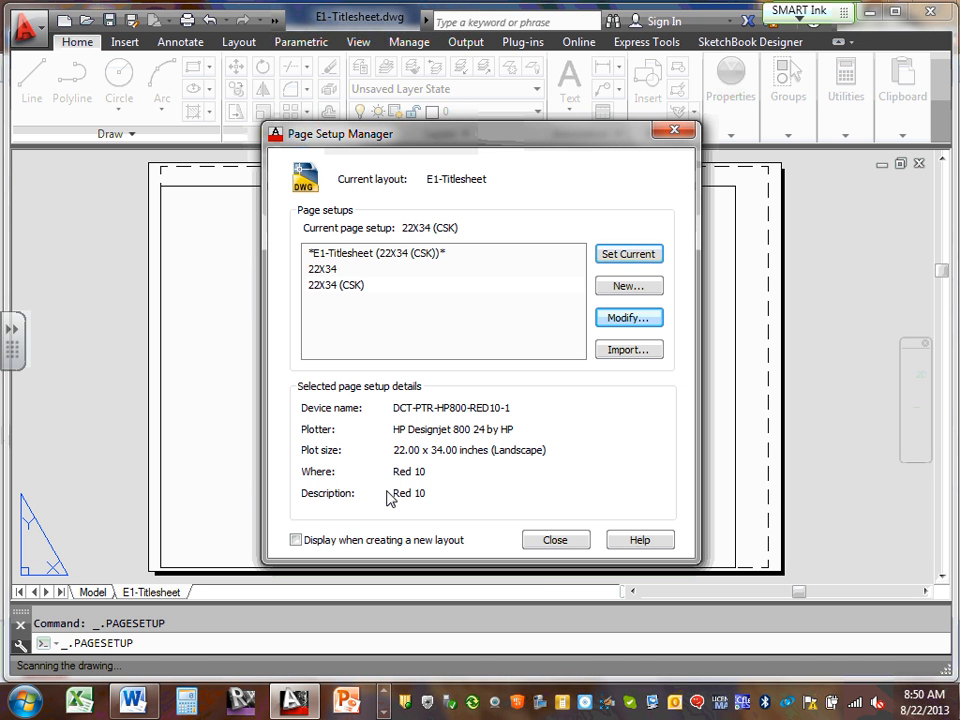
{"action": "left_click", "coordinate": [555, 540]}
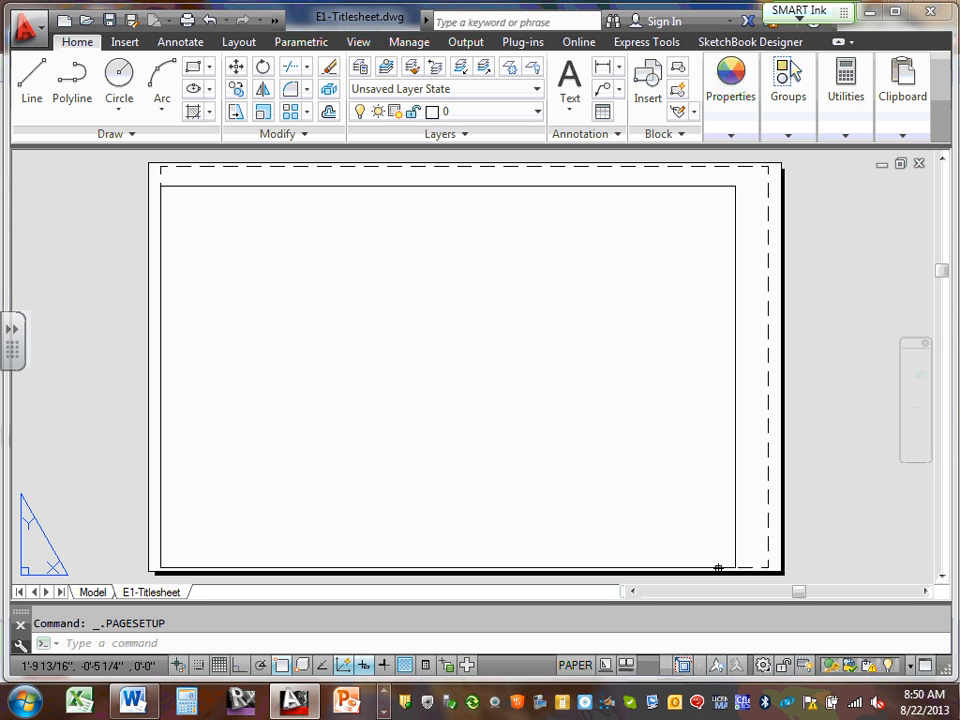
{"action": "mouse_move", "coordinate": [718, 568]}
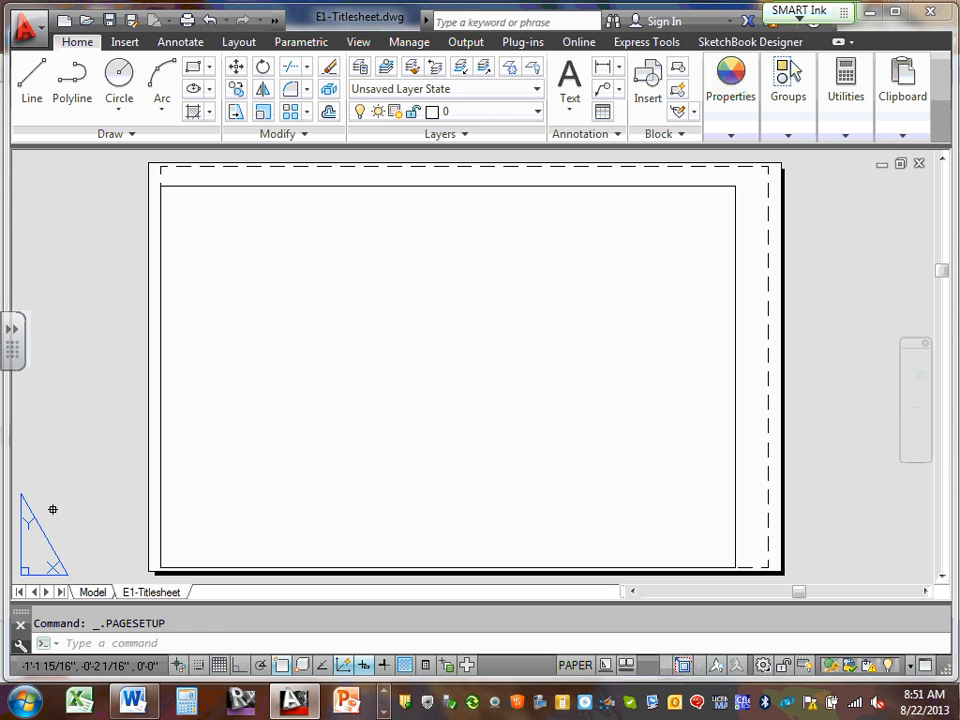
{"action": "left_click", "coordinate": [91, 592]}
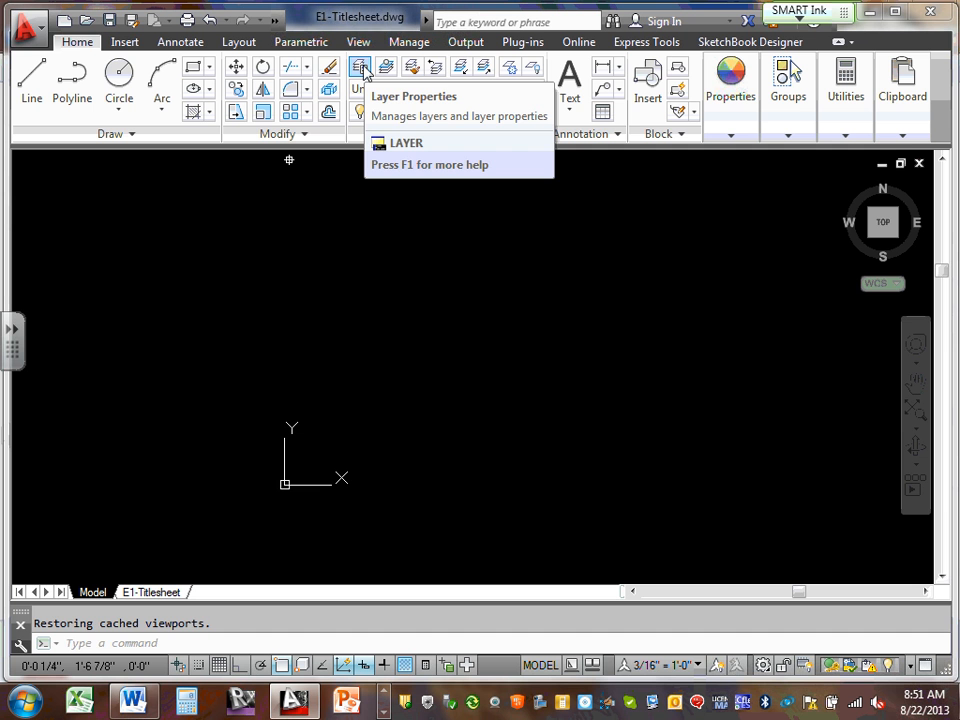
Open Layer Properties, enlarge the palette, and scroll the 59 layers selecting ECDM211 xref layers
{"action": "left_click", "coordinate": [360, 68]}
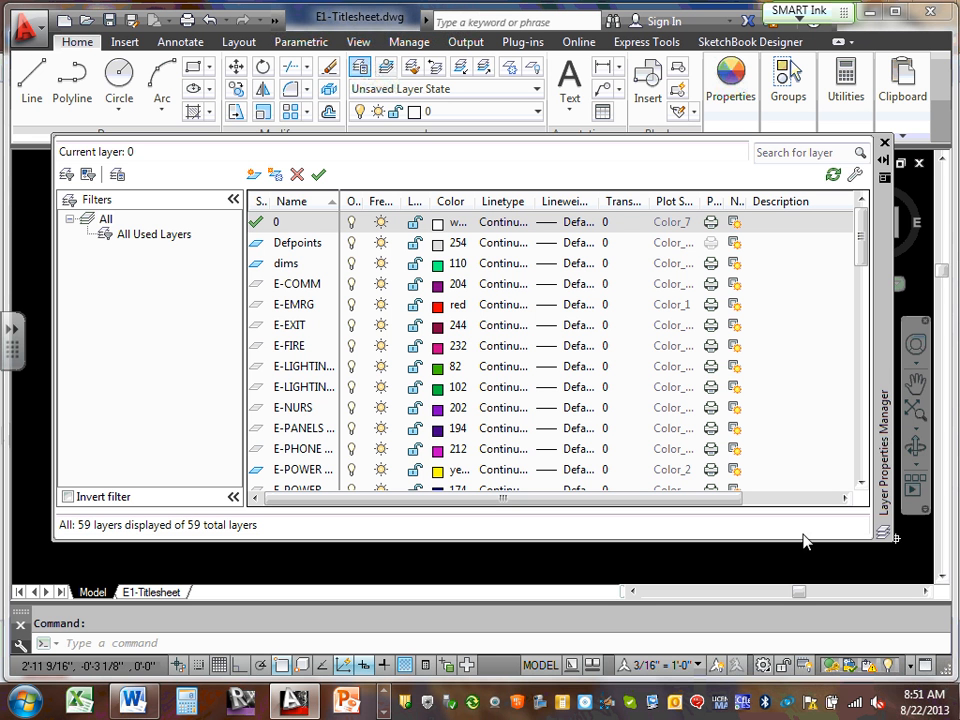
{"action": "left_click_drag", "start_coordinate": [53, 540], "coordinate": [27, 571]}
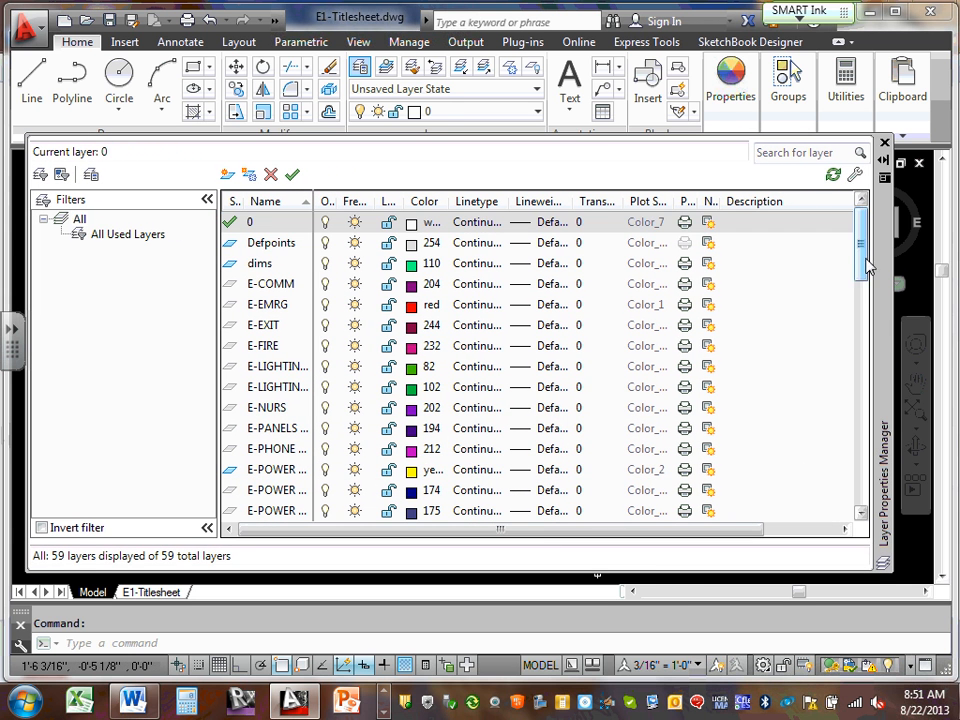
{"action": "mouse_move", "coordinate": [864, 260]}
{"action": "left_mouse_down"}
{"action": "mouse_move", "coordinate": [851, 507]}
{"action": "mouse_move", "coordinate": [873, 251]}
{"action": "left_mouse_up"}
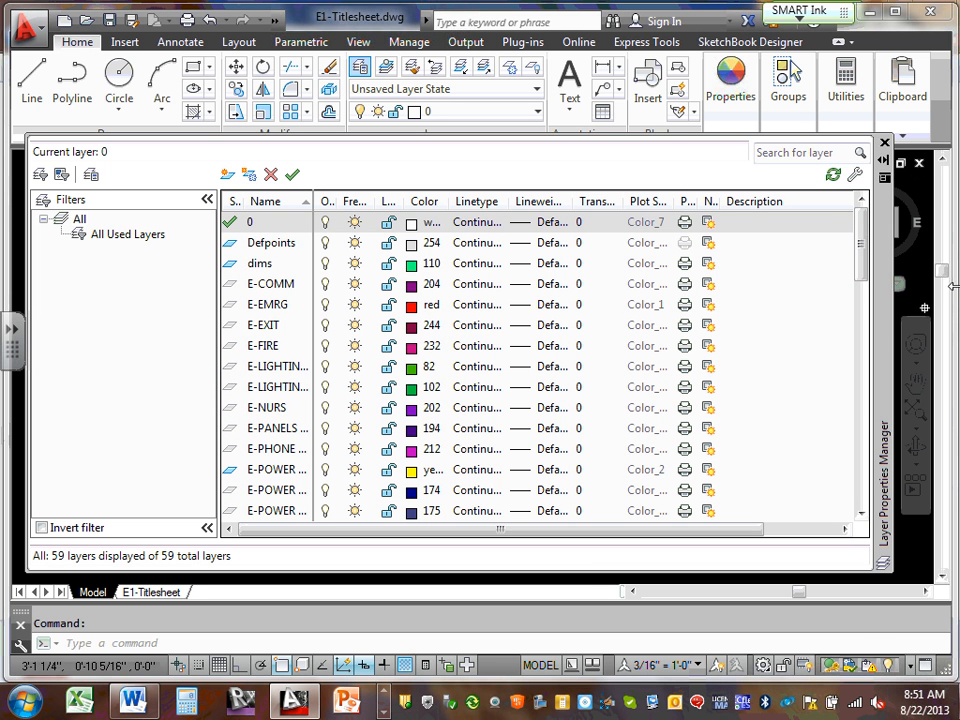
{"action": "left_click_drag", "start_coordinate": [864, 250], "coordinate": [851, 336]}
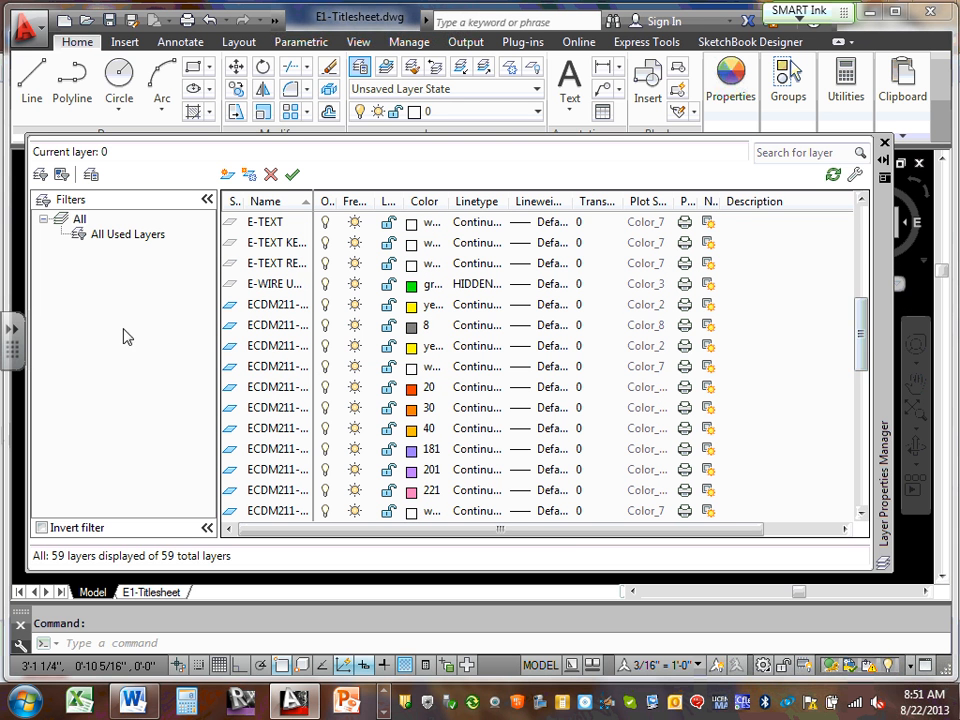
{"action": "left_click", "coordinate": [282, 368]}
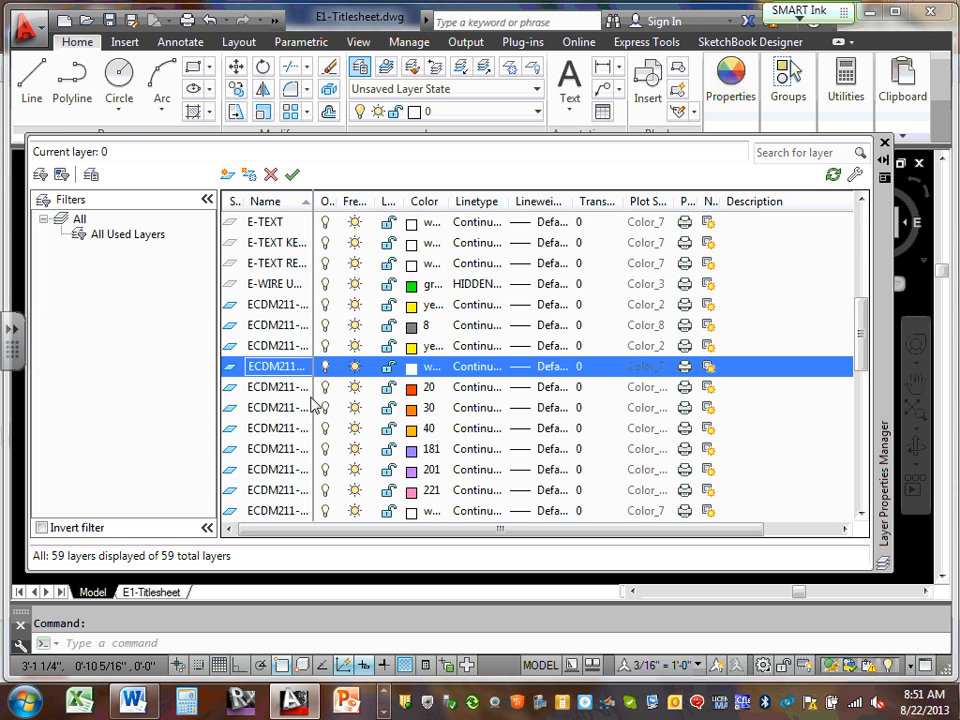
{"action": "left_click", "coordinate": [270, 306]}
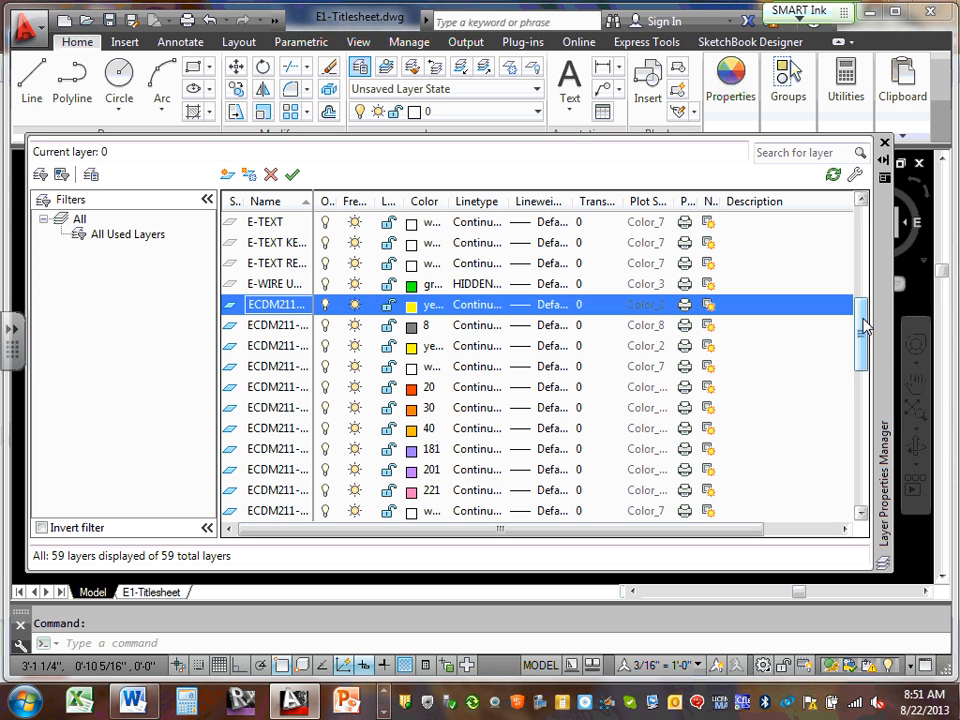
{"action": "left_click_drag", "start_coordinate": [863, 328], "coordinate": [851, 488]}
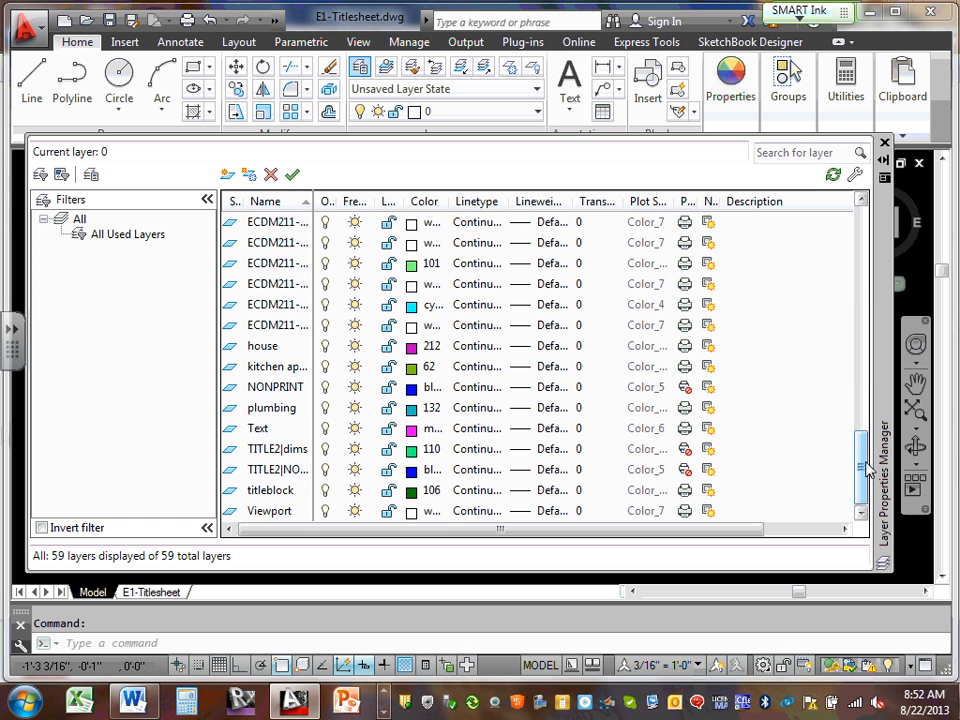
{"action": "left_click_drag", "start_coordinate": [868, 468], "coordinate": [866, 228]}
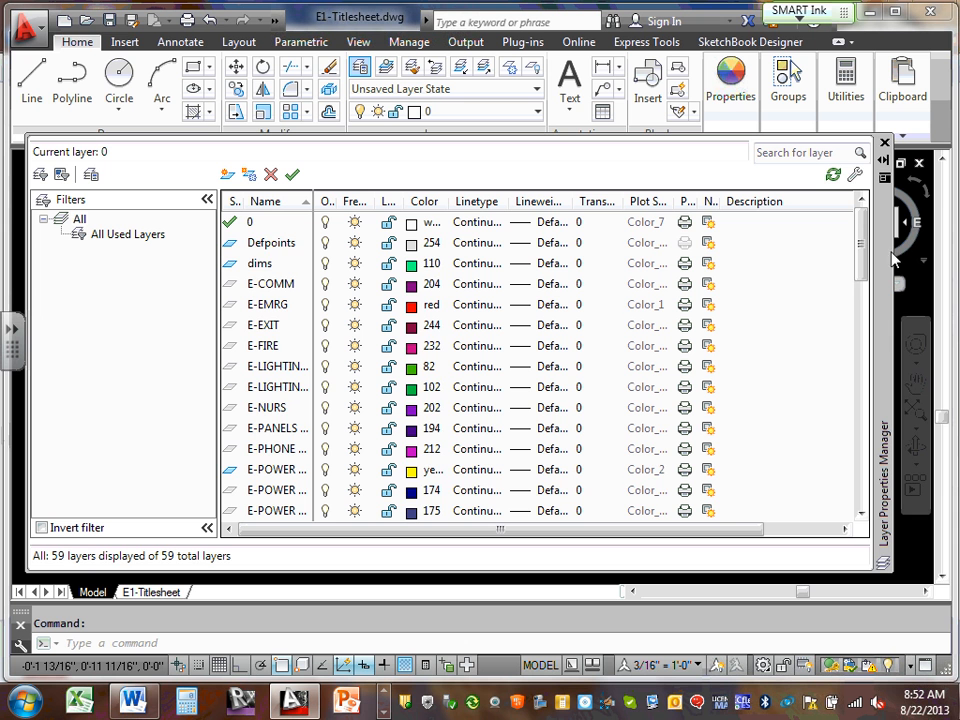
{"action": "left_click_drag", "start_coordinate": [859, 255], "coordinate": [856, 315]}
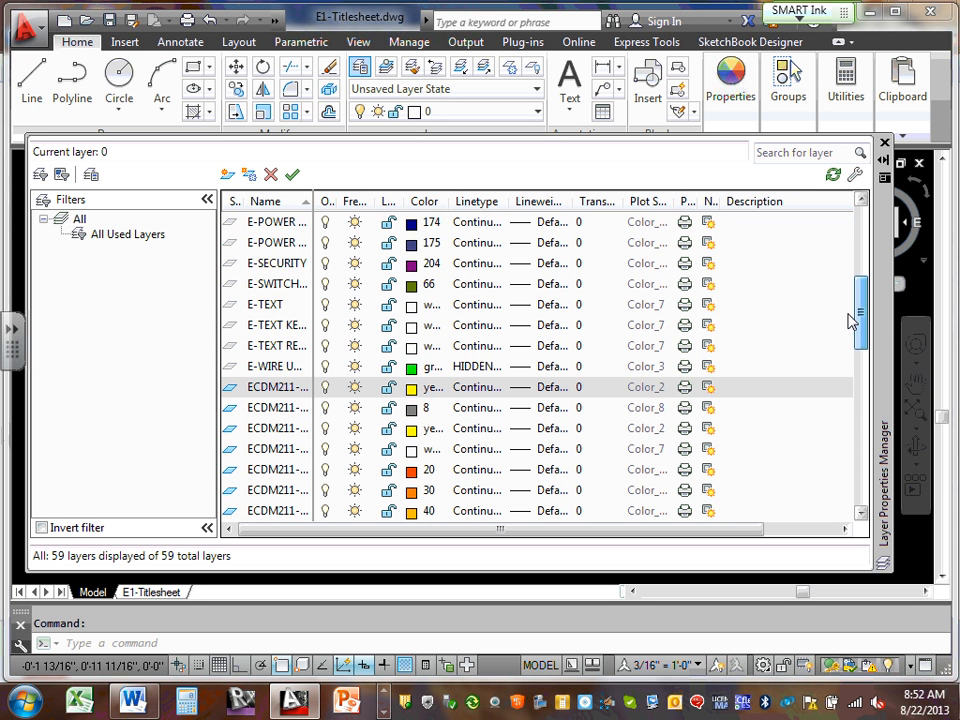
Try renaming a yellow xref-dependent layer and dismiss the cannot-be-renamed warning
{"action": "left_click", "coordinate": [264, 388]}
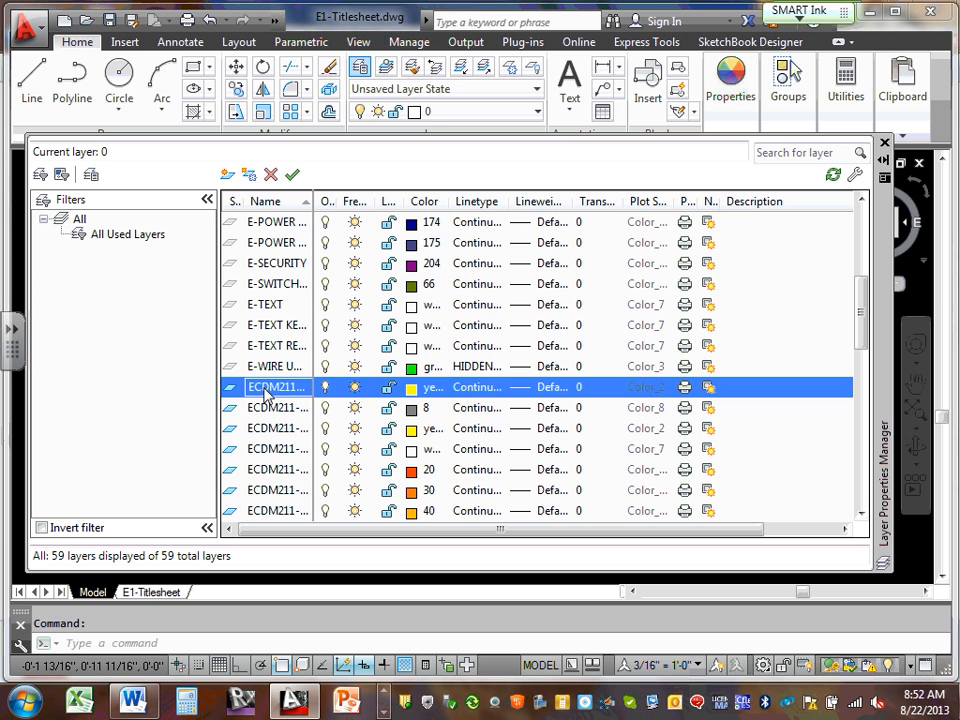
{"action": "left_click", "coordinate": [268, 390]}
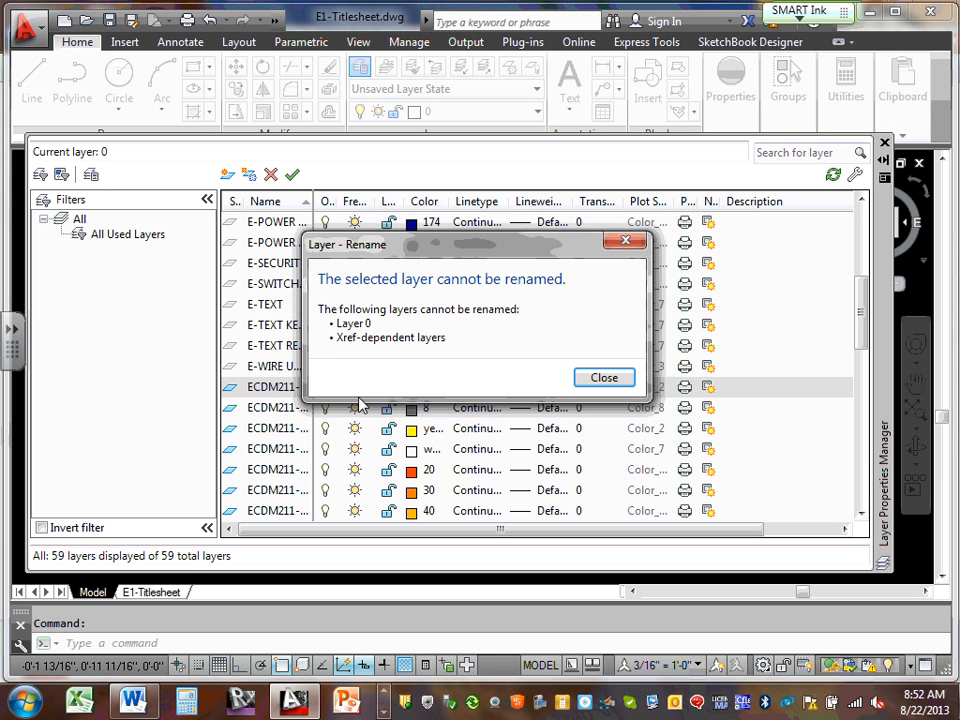
{"action": "left_click", "coordinate": [606, 377]}
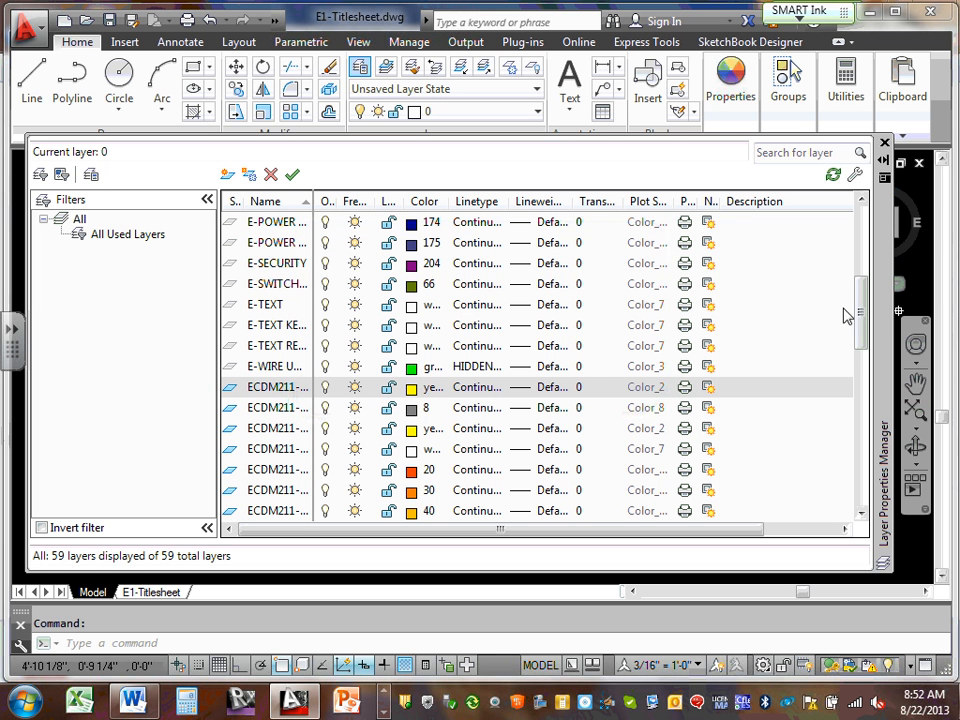
{"action": "left_click_drag", "start_coordinate": [863, 311], "coordinate": [856, 485]}
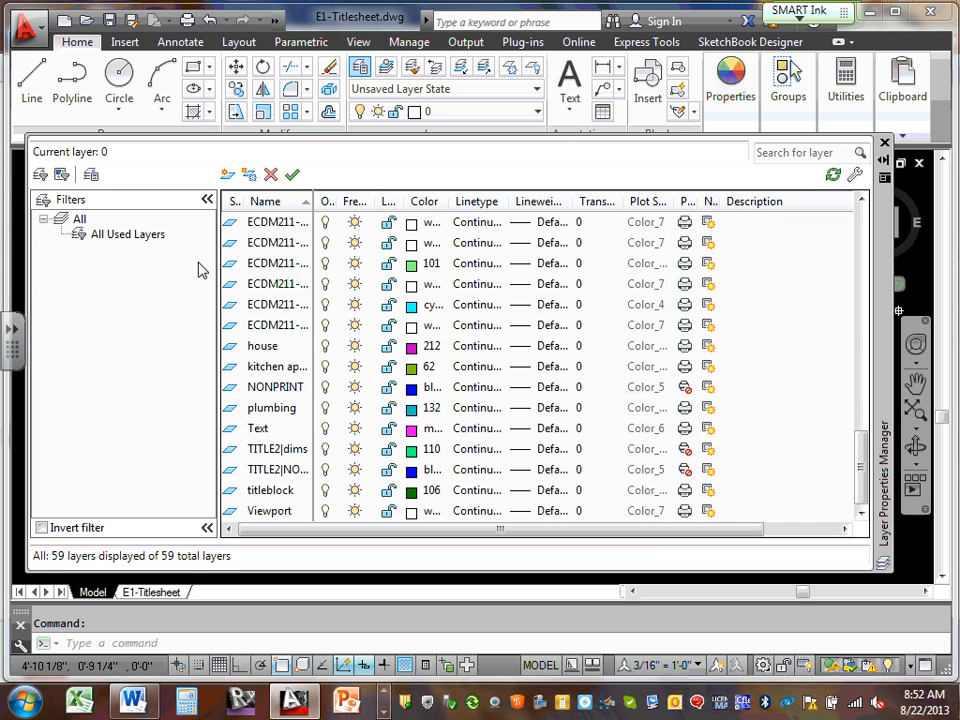
Attempt twice to delete the selected ECDM211 title-block layers, then widen the Name column
{"action": "left_click", "coordinate": [253, 326], "text": "shift"}
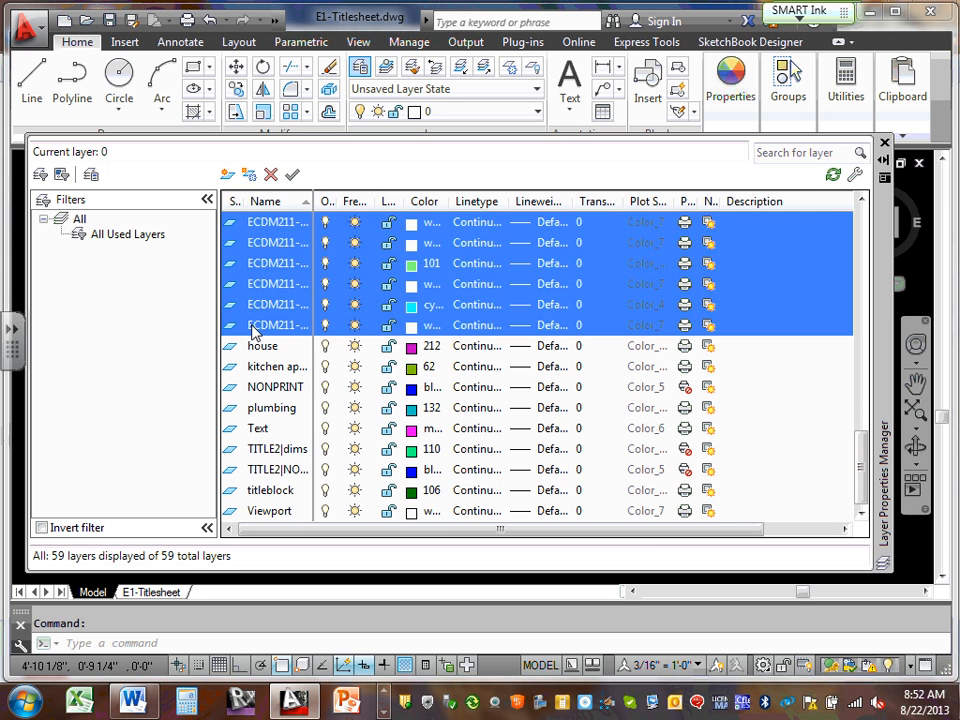
{"action": "left_click_drag", "start_coordinate": [861, 470], "coordinate": [896, 398]}
{"action": "left_click", "coordinate": [270, 174]}
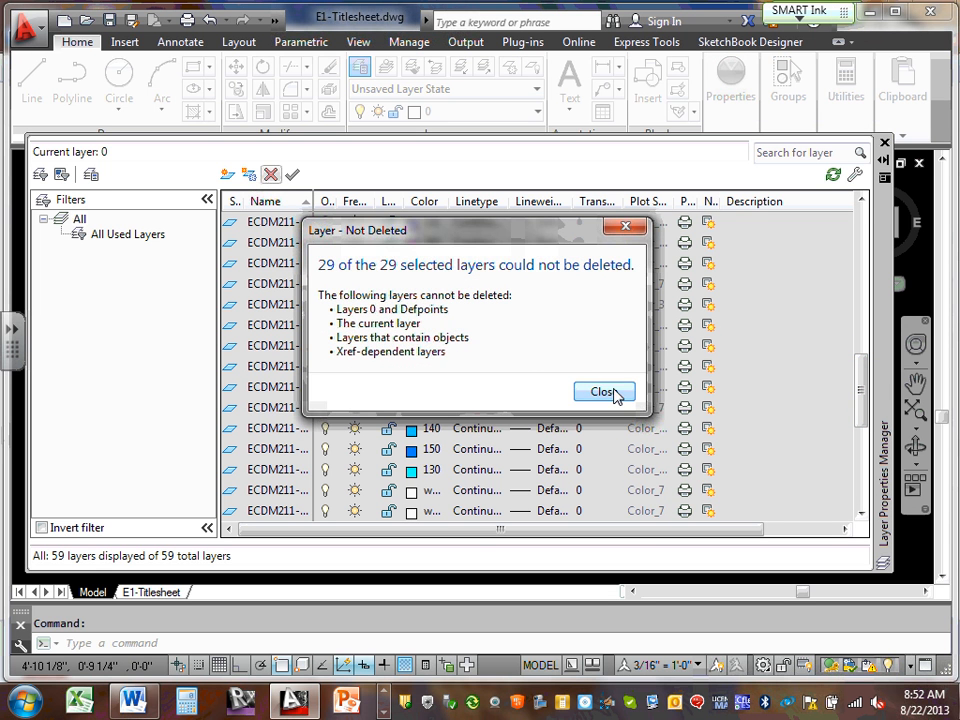
{"action": "left_click", "coordinate": [611, 392]}
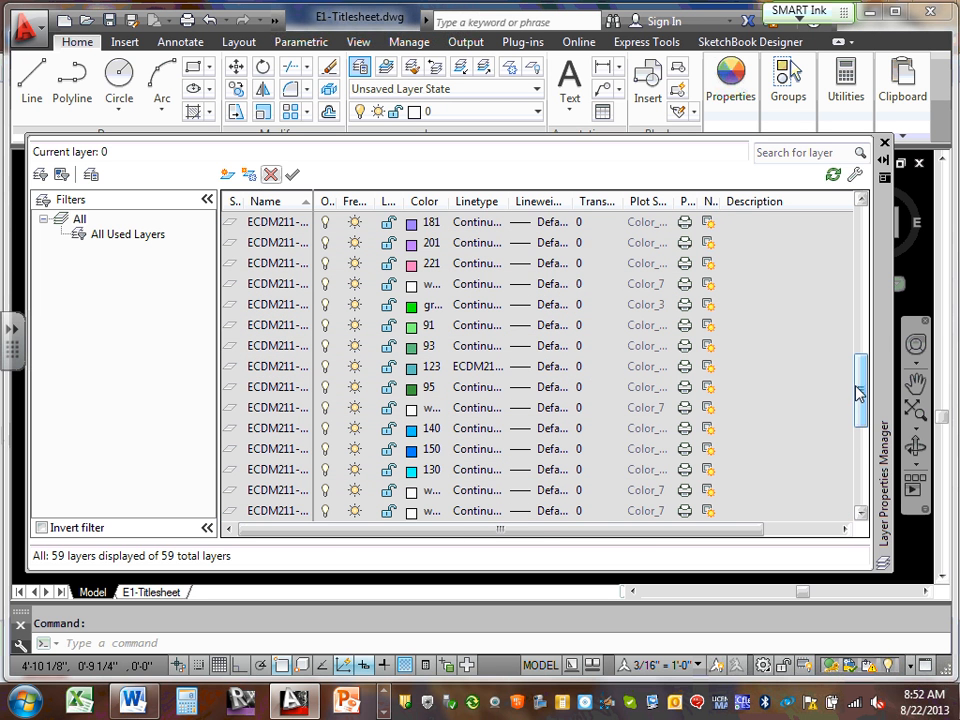
{"action": "left_click_drag", "start_coordinate": [866, 398], "coordinate": [851, 346]}
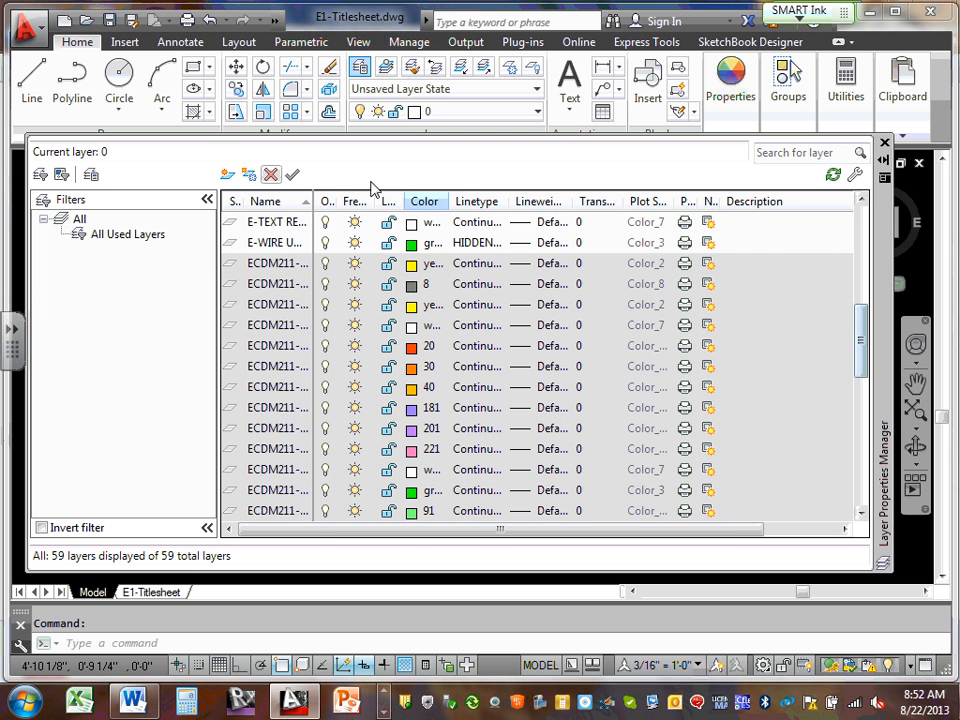
{"action": "left_click", "coordinate": [271, 176]}
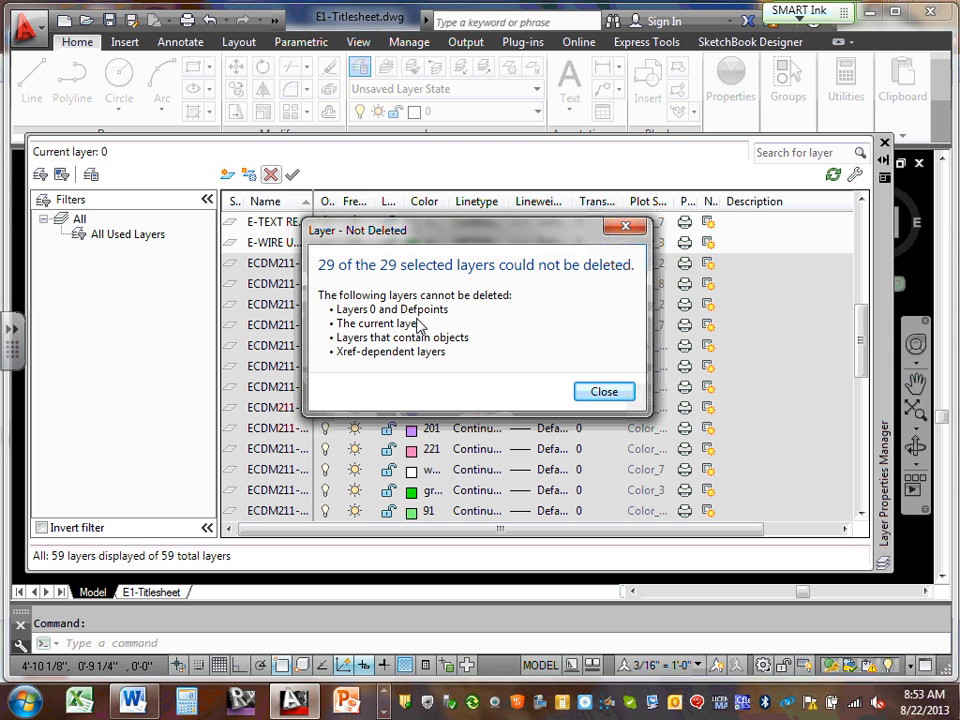
{"action": "left_click", "coordinate": [589, 390]}
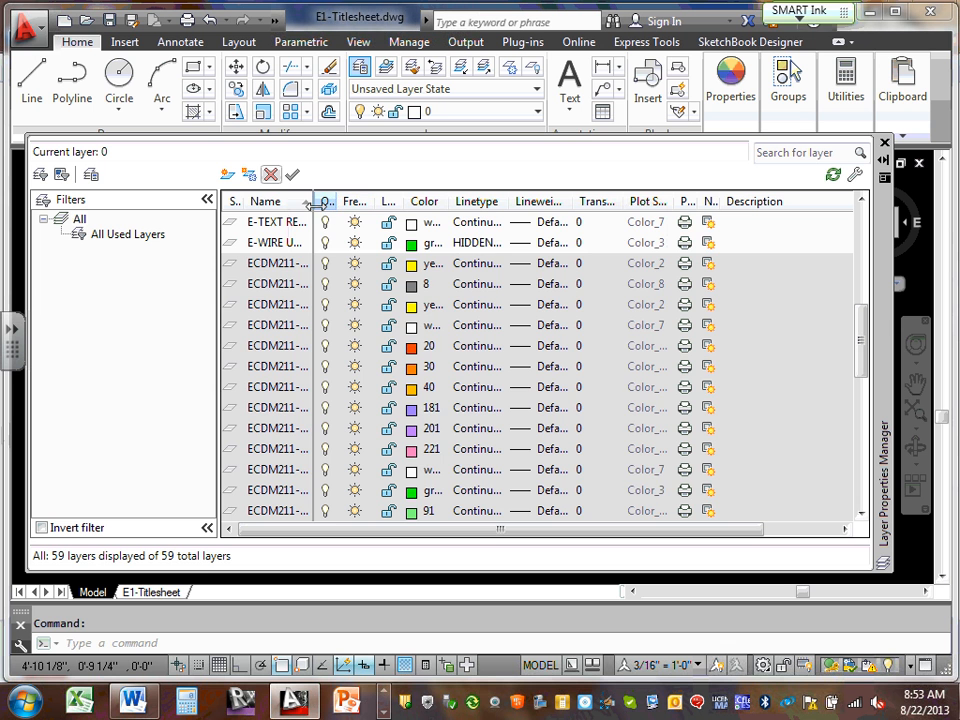
{"action": "left_click_drag", "start_coordinate": [313, 202], "coordinate": [410, 203]}
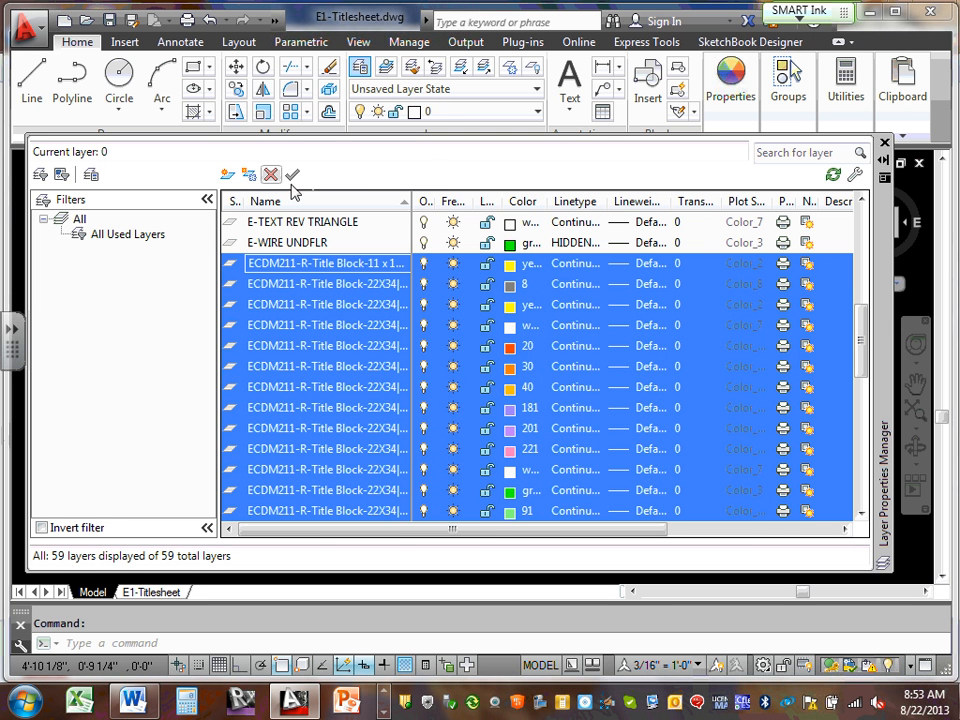
{"action": "left_click", "coordinate": [199, 337]}
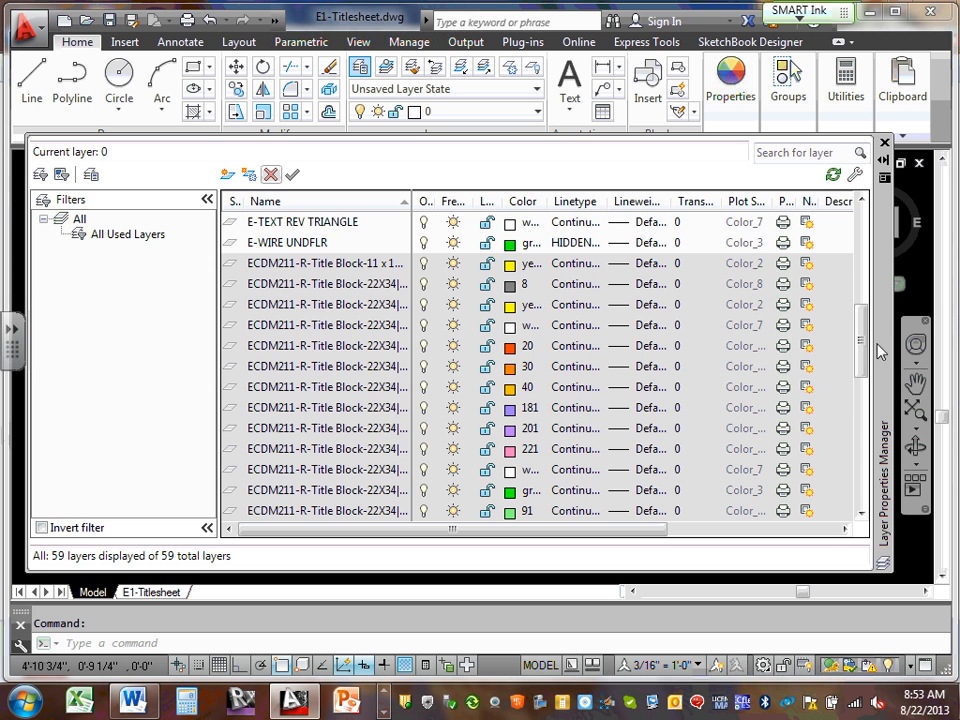
{"action": "left_click_drag", "start_coordinate": [864, 338], "coordinate": [868, 249]}
{"action": "left_click", "coordinate": [304, 350]}
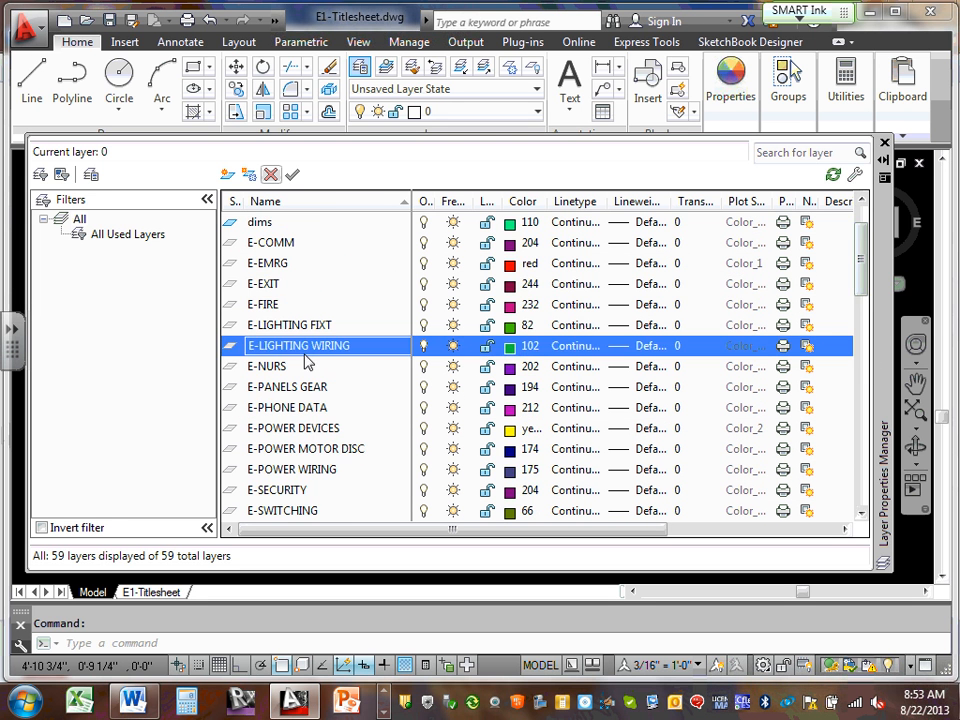
{"action": "scroll", "coordinate": [316, 351], "scroll_direction": "down", "scroll_amount": 6}
{"action": "scroll", "coordinate": [318, 353], "scroll_direction": "down", "scroll_amount": 2}
{"action": "scroll", "coordinate": [322, 350], "scroll_direction": "up", "scroll_amount": 10}
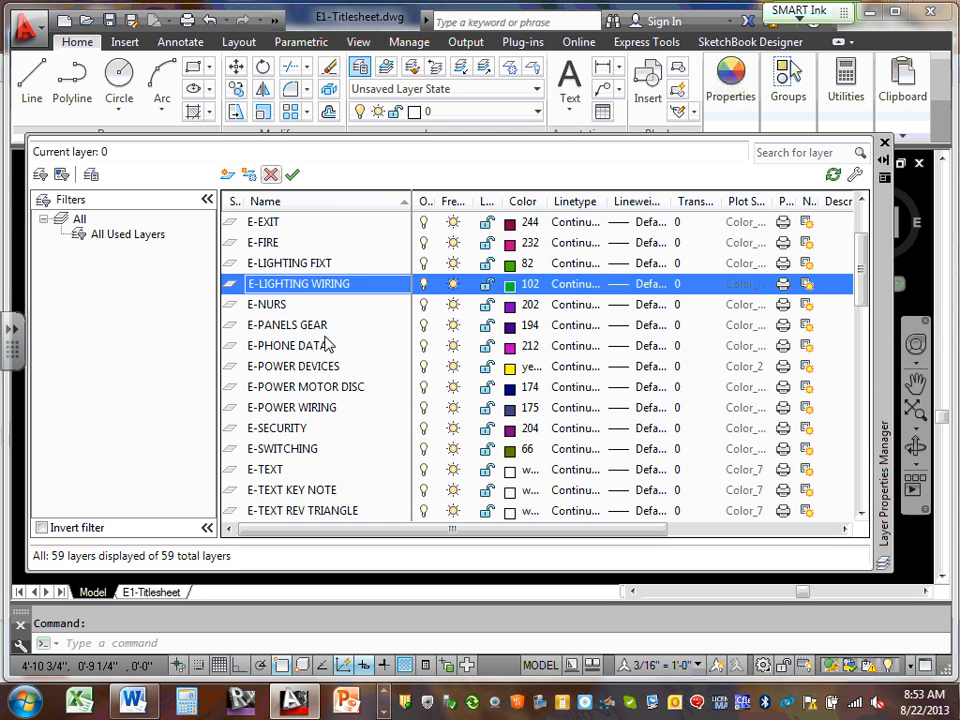
{"action": "scroll", "coordinate": [330, 342], "scroll_direction": "down", "scroll_amount": 15}
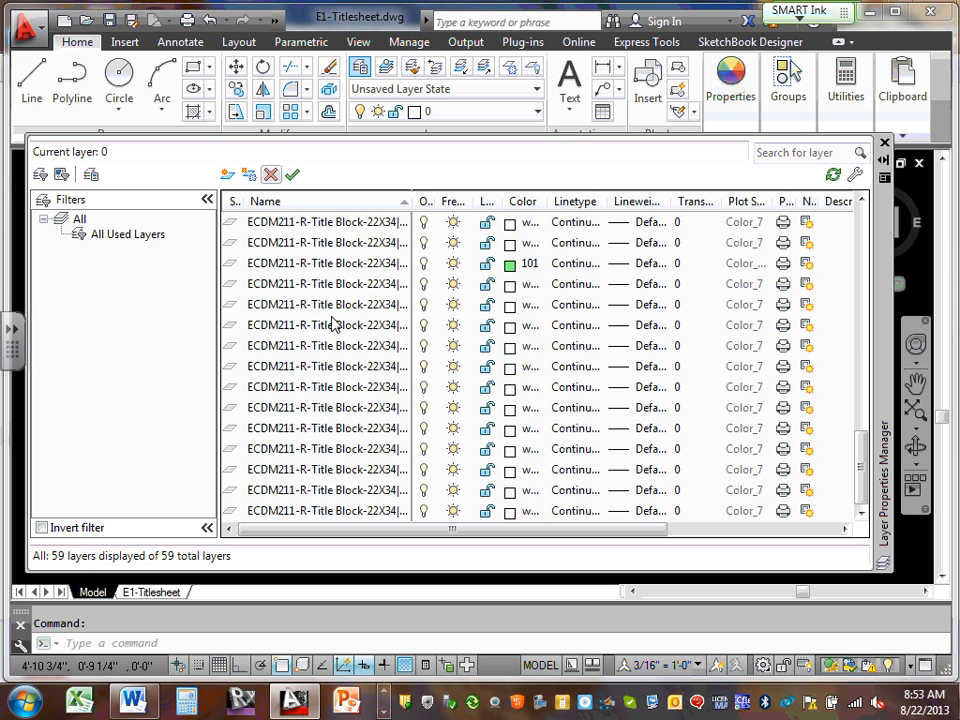
{"action": "scroll", "coordinate": [340, 330], "scroll_direction": "up", "scroll_amount": 15}
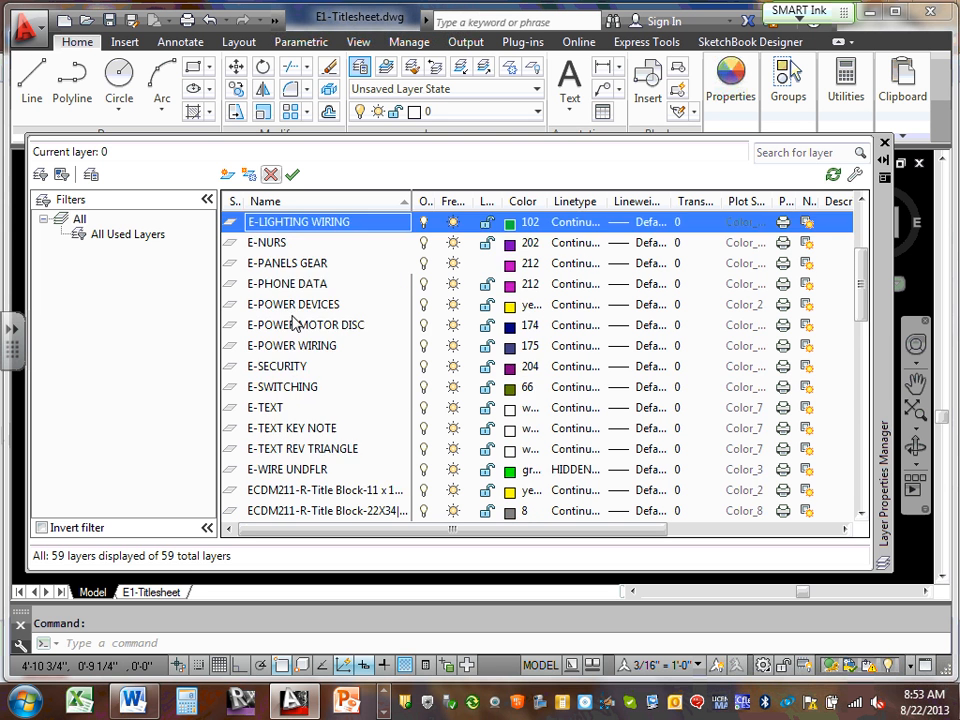
{"action": "scroll", "coordinate": [337, 340], "scroll_direction": "down", "scroll_amount": 11}
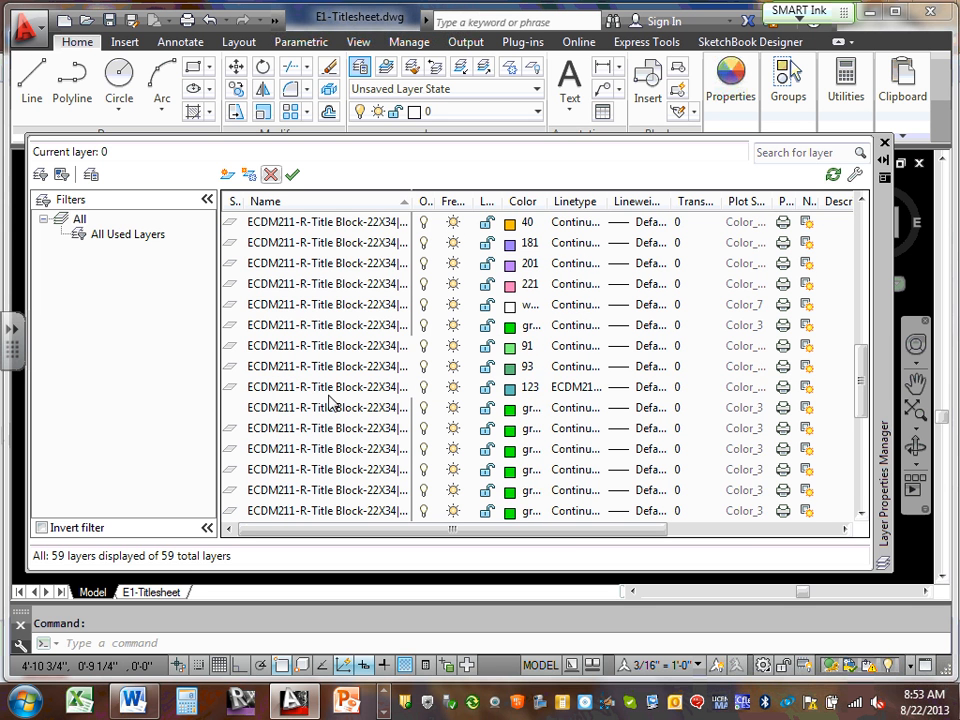
{"action": "scroll", "coordinate": [337, 404], "scroll_direction": "up", "scroll_amount": 2}
{"action": "scroll", "coordinate": [352, 378], "scroll_direction": "up", "scroll_amount": 2}
{"action": "left_click", "coordinate": [337, 347]}
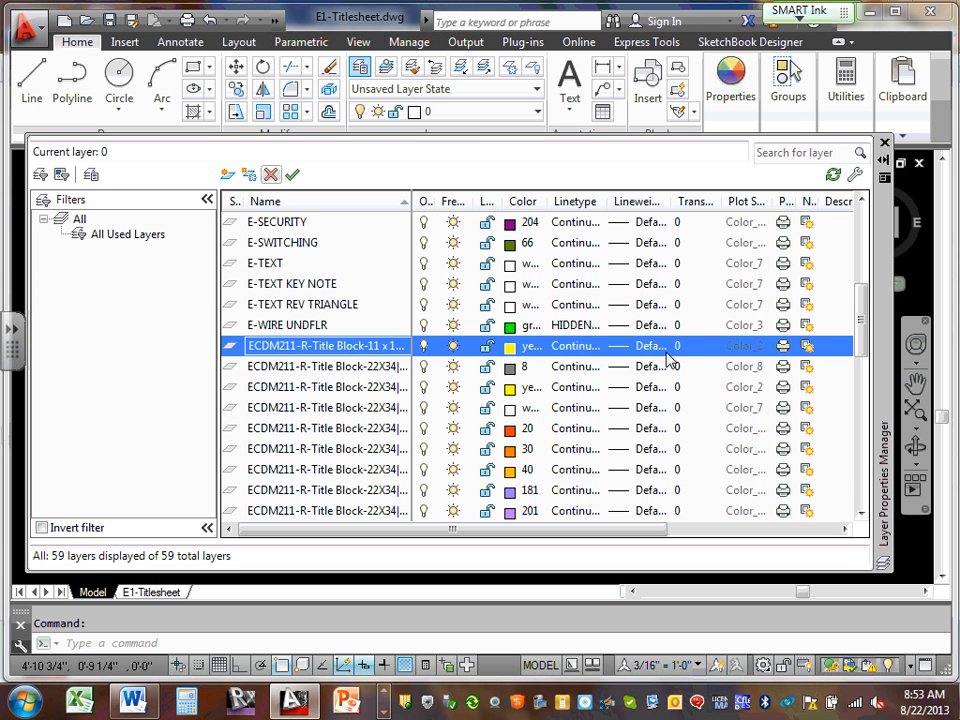
{"action": "scroll", "coordinate": [681, 369], "scroll_direction": "down", "scroll_amount": 5}
{"action": "scroll", "coordinate": [681, 369], "scroll_direction": "down", "scroll_amount": 5}
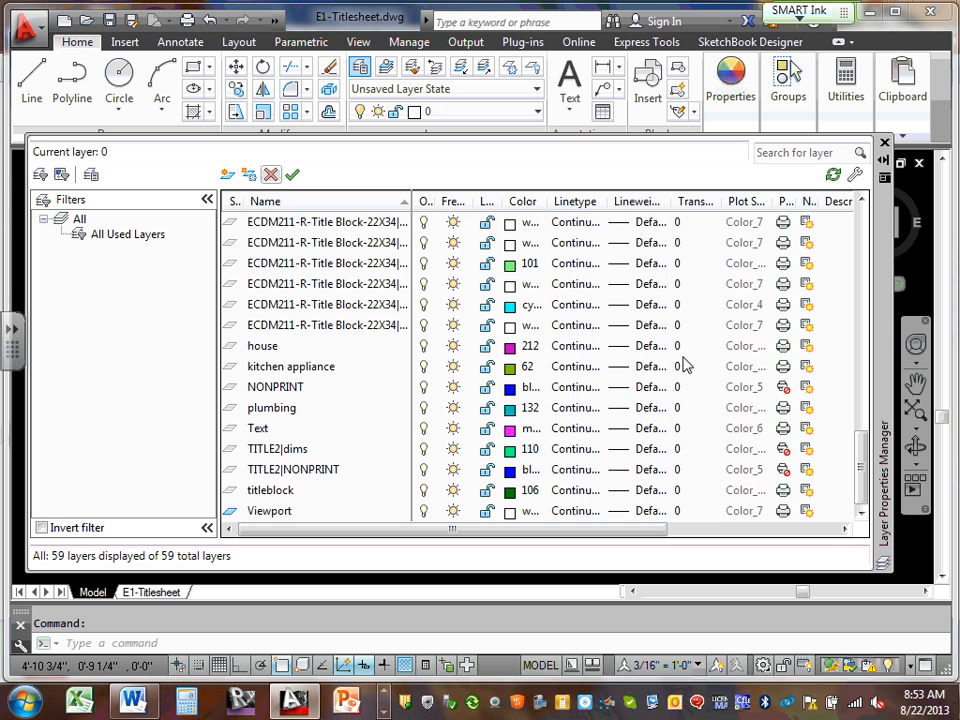
{"action": "scroll", "coordinate": [684, 359], "scroll_direction": "up", "scroll_amount": 12}
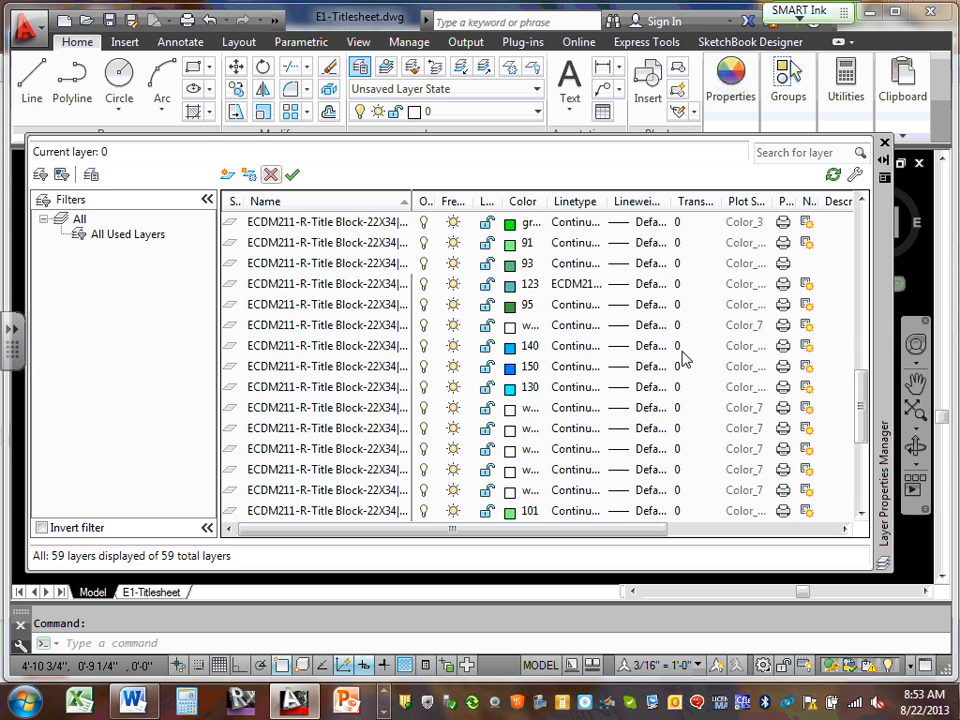
{"action": "scroll", "coordinate": [684, 359], "scroll_direction": "down", "scroll_amount": 8}
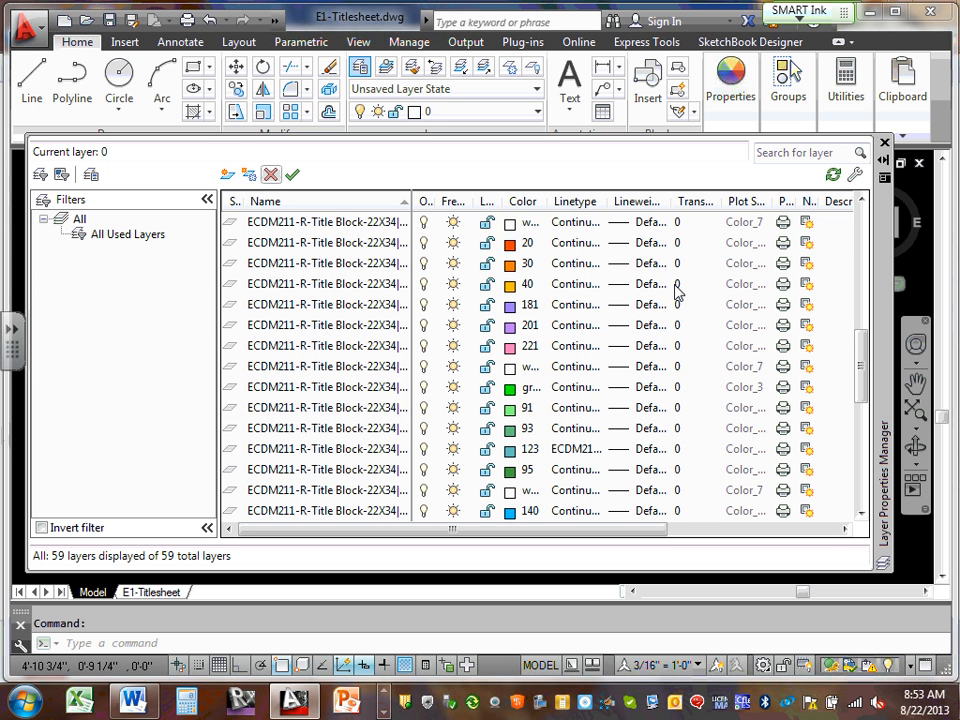
{"action": "scroll", "coordinate": [452, 304], "scroll_direction": "up", "scroll_amount": 9}
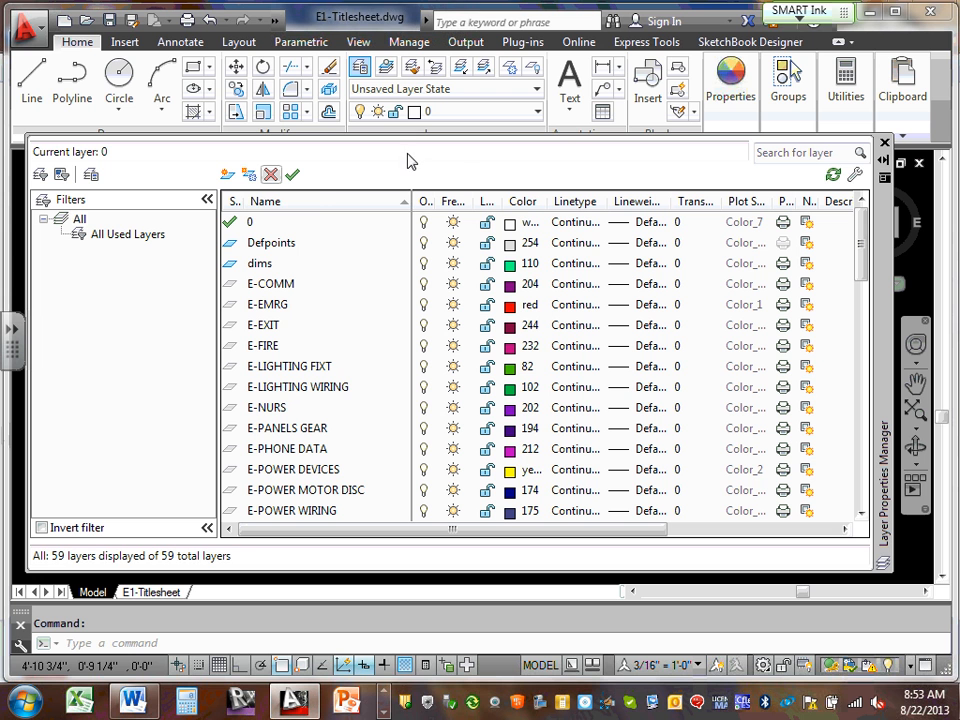
Create a new layer named XRF
{"action": "left_click", "coordinate": [228, 176]}
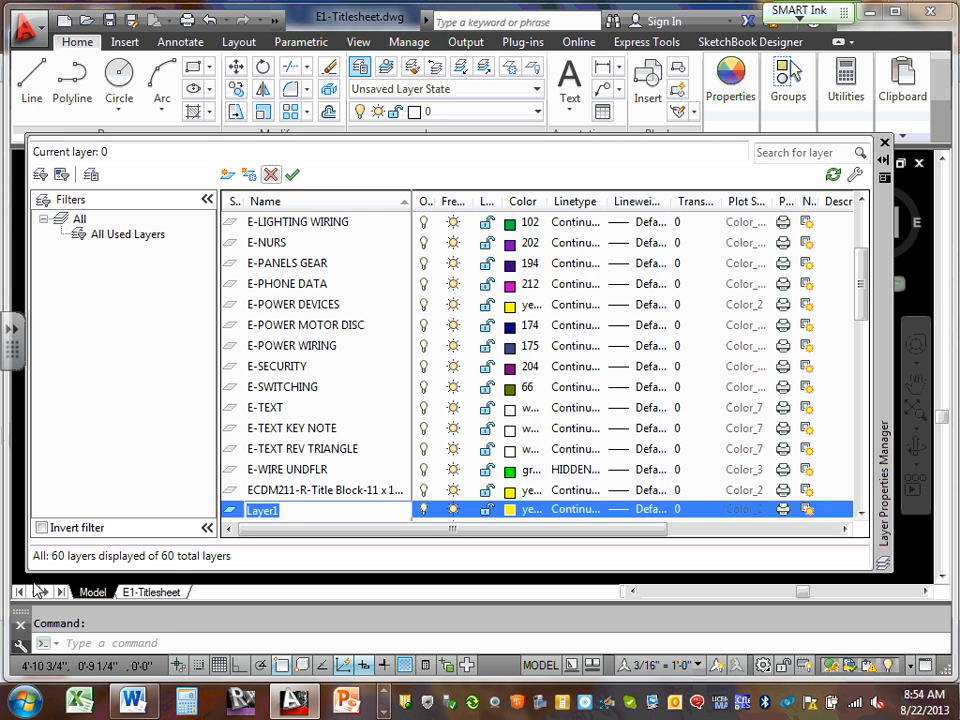
{"action": "type", "text": "XRF"}
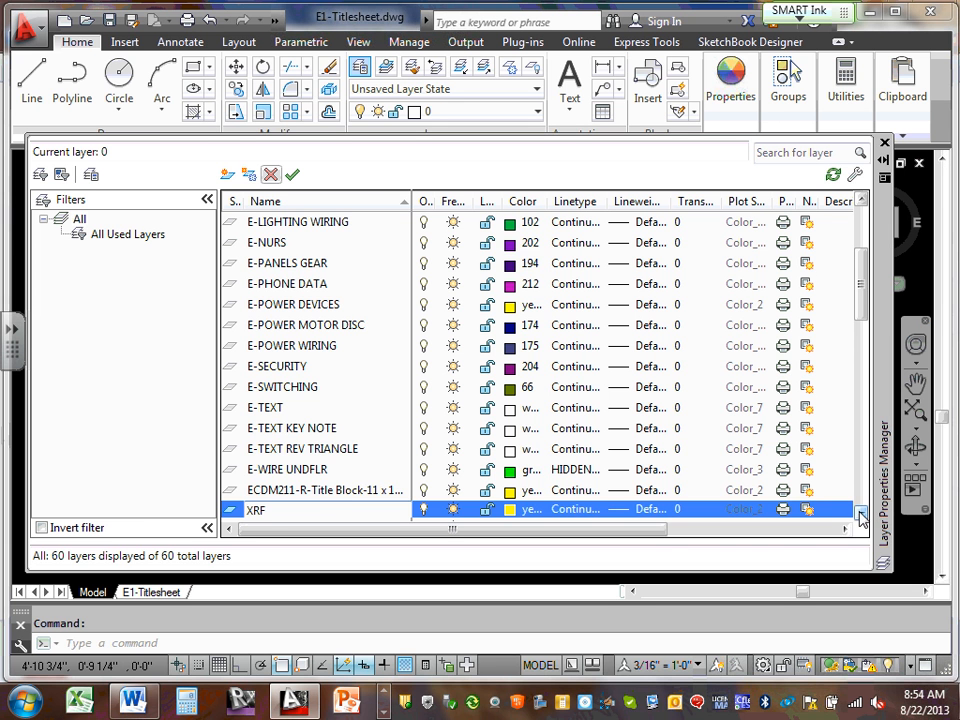
{"action": "left_click", "coordinate": [861, 514]}
{"action": "left_click", "coordinate": [861, 514]}
{"action": "left_click", "coordinate": [861, 514]}
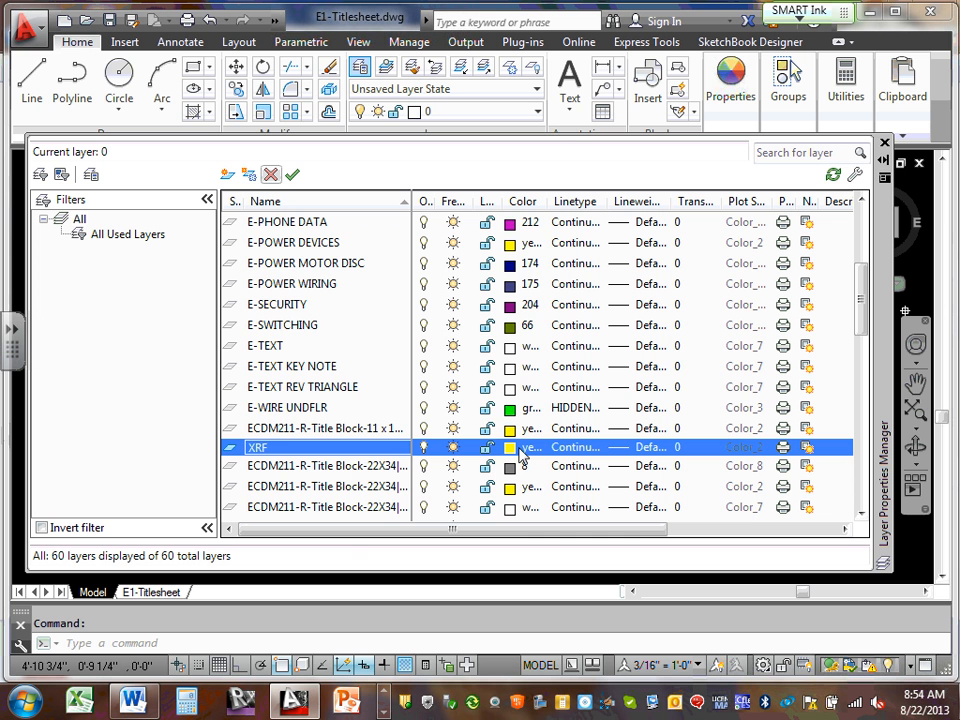
Rename the XRF layer to E-XRF and bring up its yellow colour setting
{"action": "right_click", "coordinate": [257, 452]}
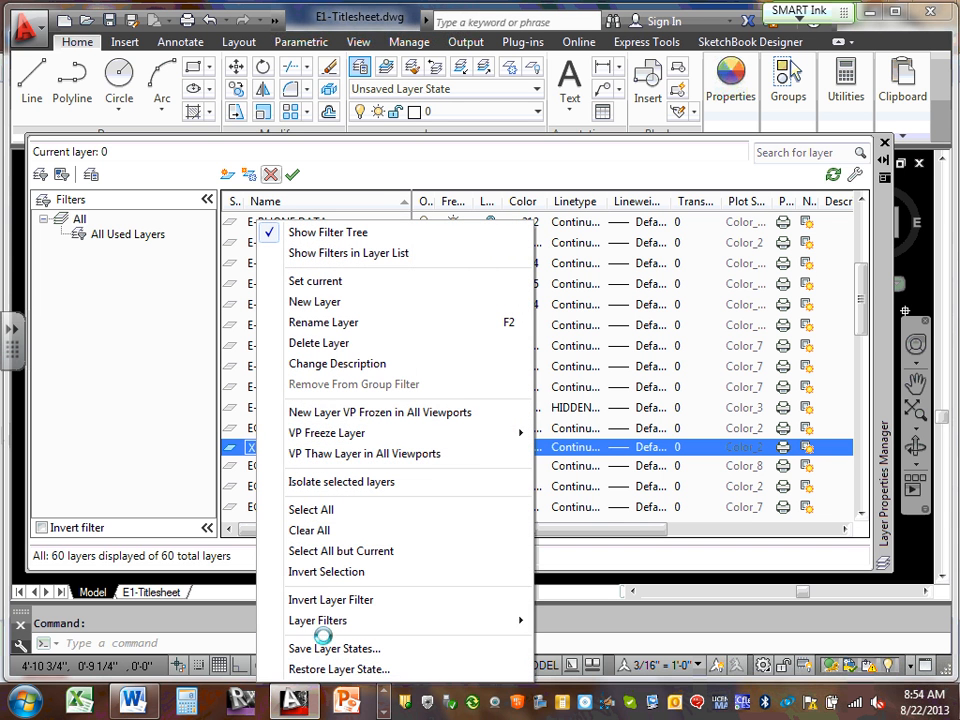
{"action": "left_click", "coordinate": [733, 438]}
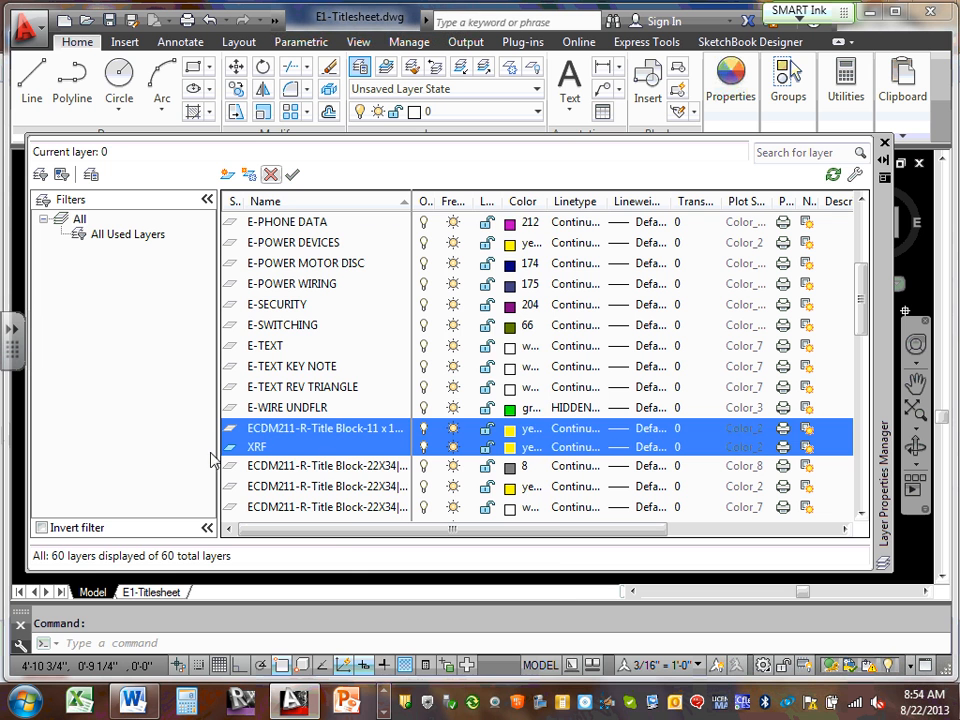
{"action": "left_click", "coordinate": [283, 449]}
{"action": "right_click", "coordinate": [283, 449]}
{"action": "left_click", "coordinate": [265, 449]}
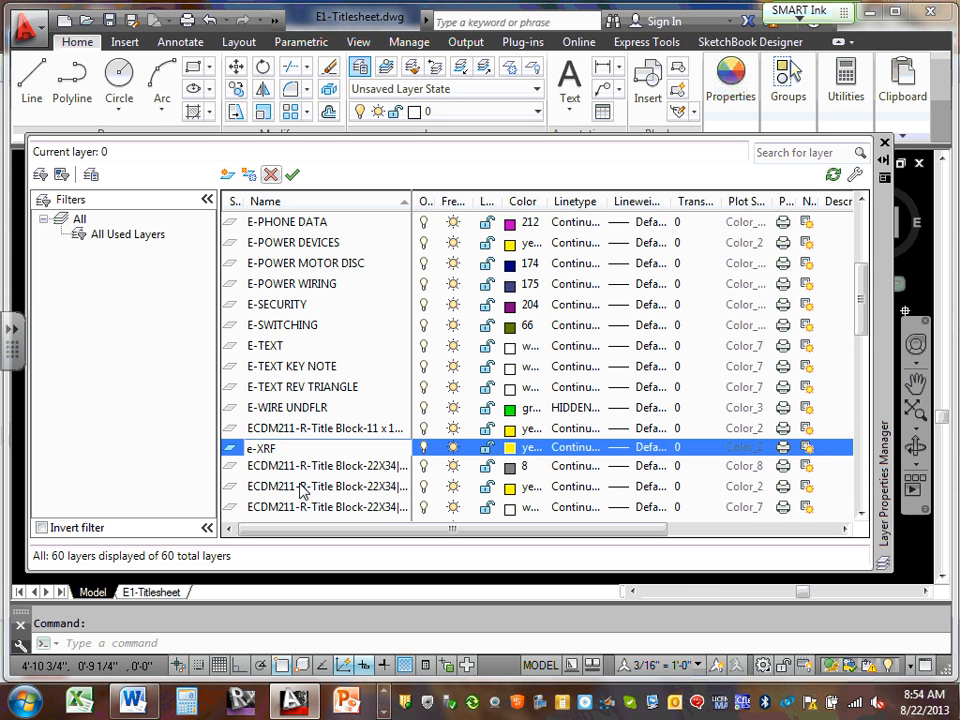
{"action": "type", "text": "E"}
{"action": "left_click", "coordinate": [365, 428]}
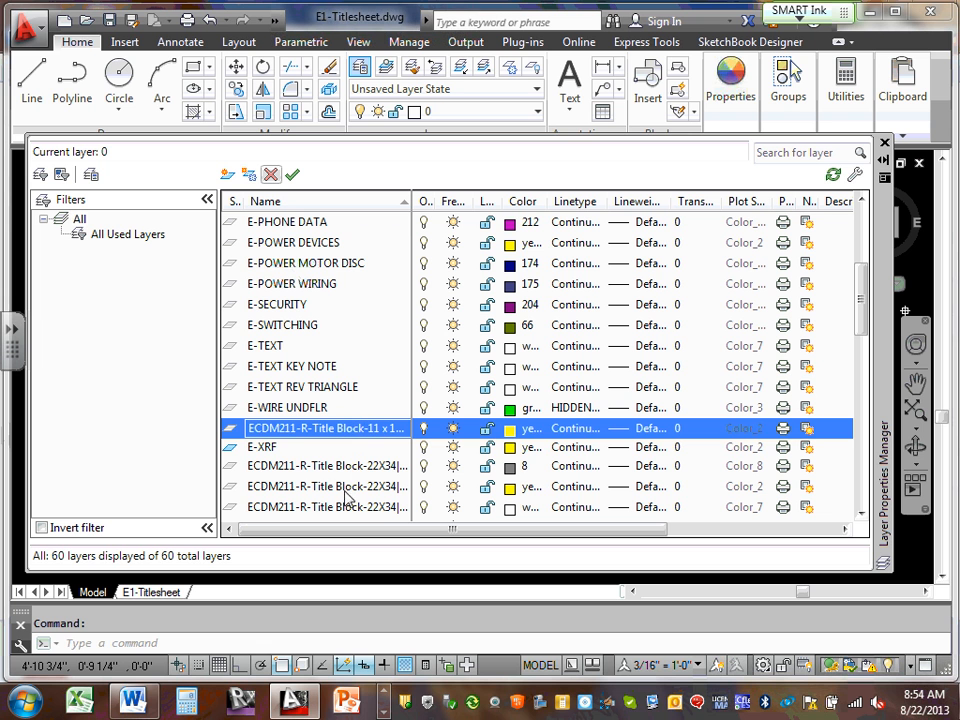
{"action": "left_click", "coordinate": [280, 451]}
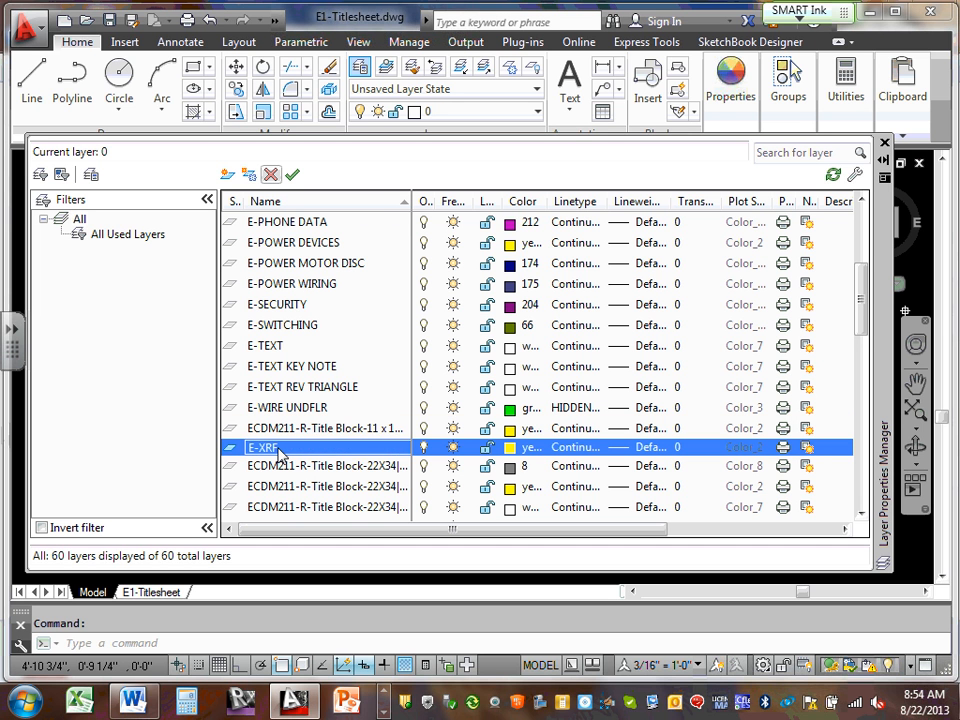
{"action": "left_click", "coordinate": [286, 448]}
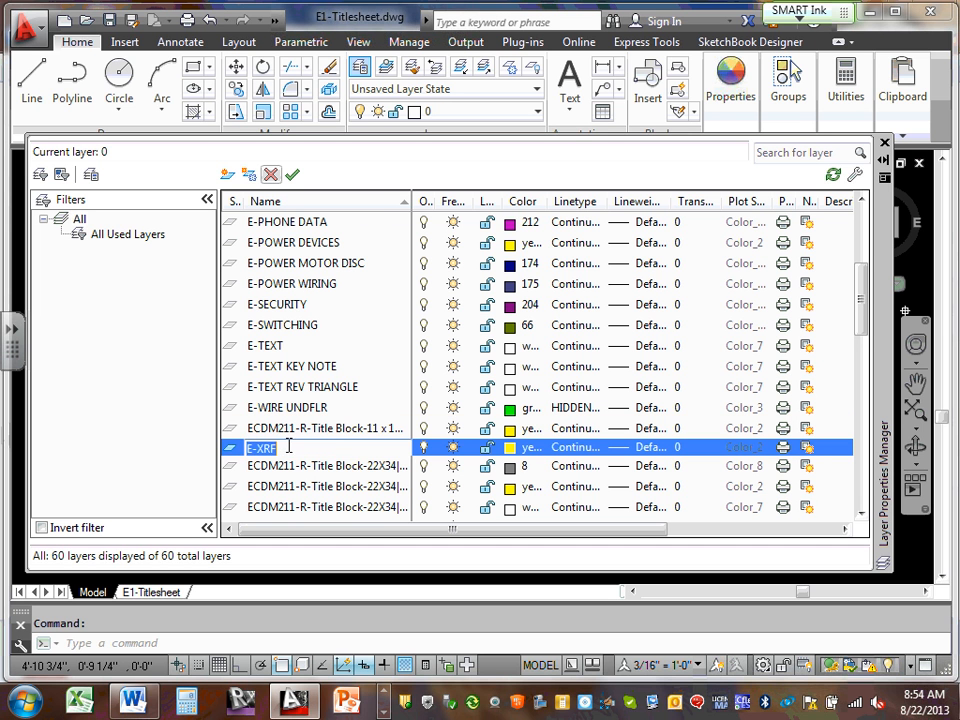
{"action": "left_click", "coordinate": [527, 456]}
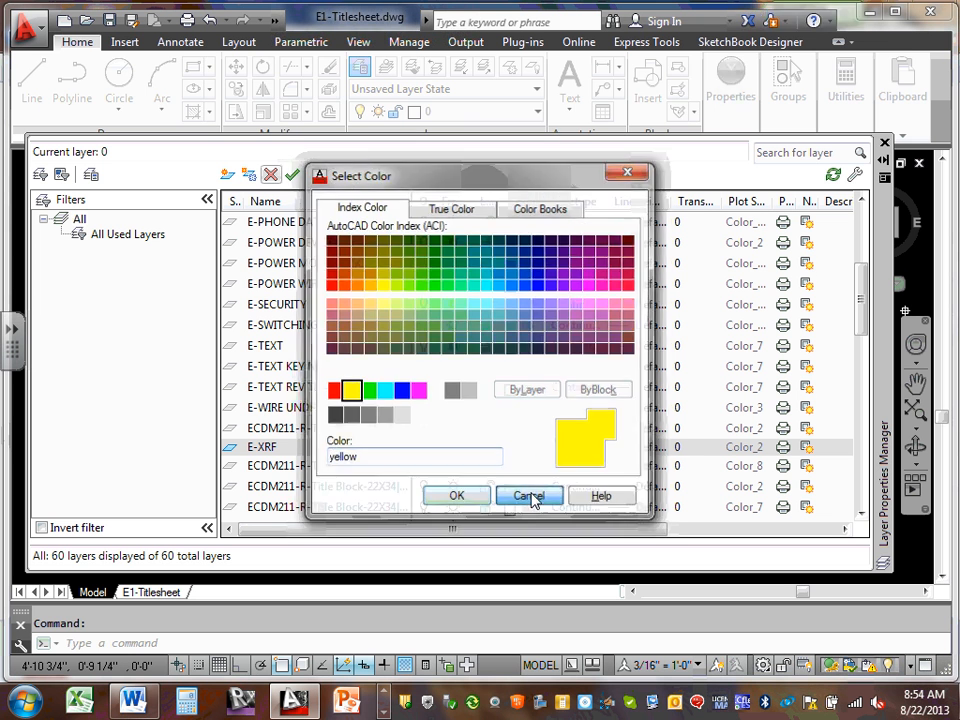
Set the E-XRF layer colour to 8, then recheck it in the colour chooser
{"action": "left_click", "coordinate": [531, 497]}
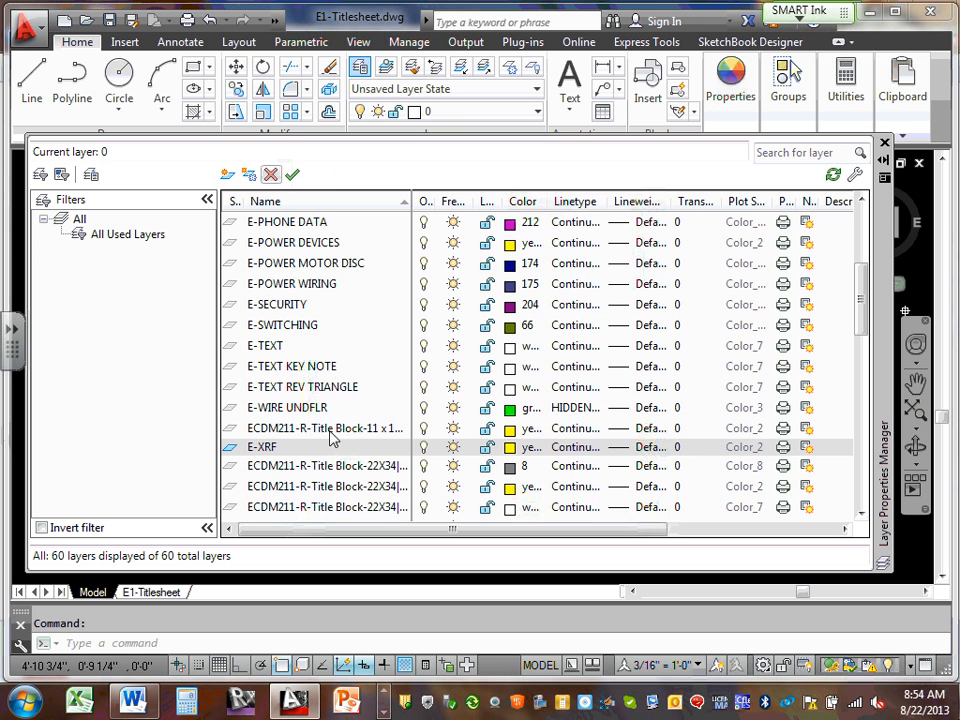
{"action": "left_click", "coordinate": [516, 452]}
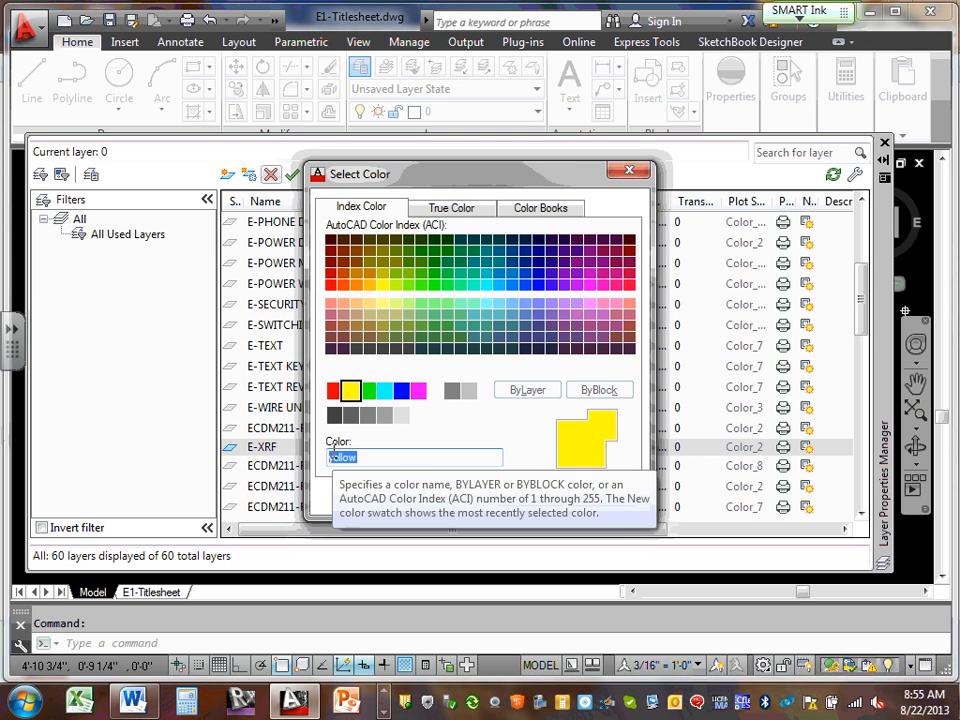
{"action": "type", "text": "8"}
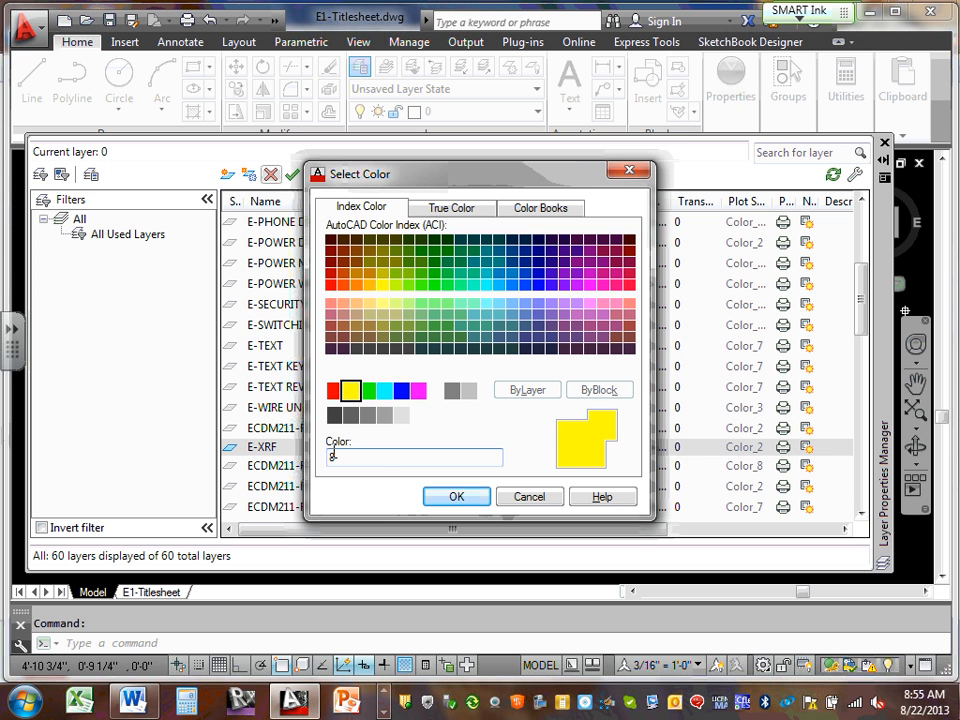
{"action": "left_click", "coordinate": [465, 504]}
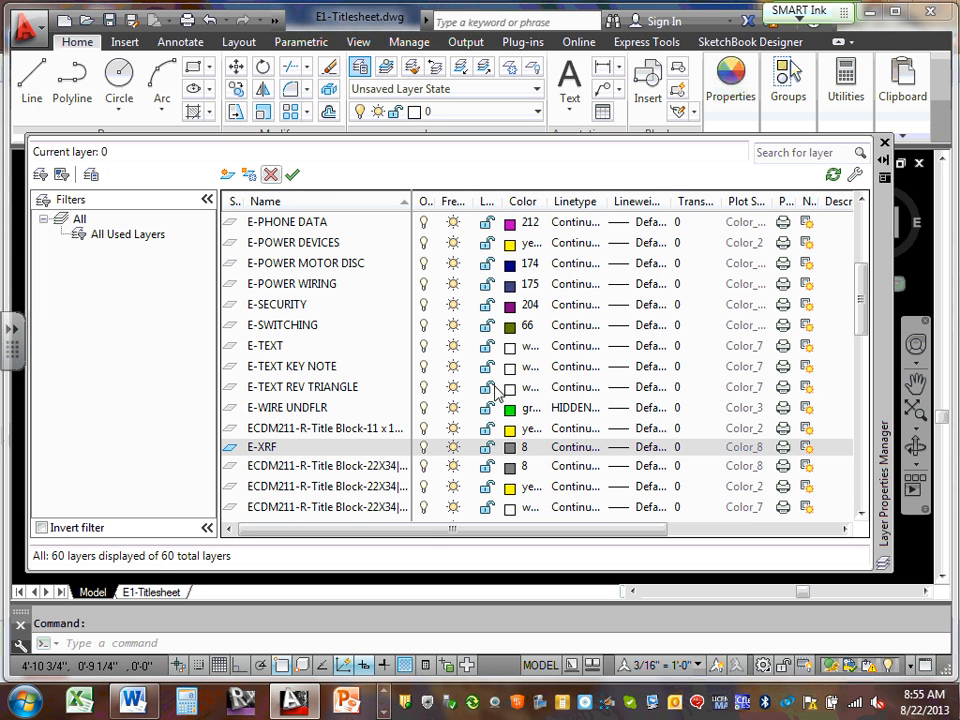
{"action": "left_click", "coordinate": [519, 449]}
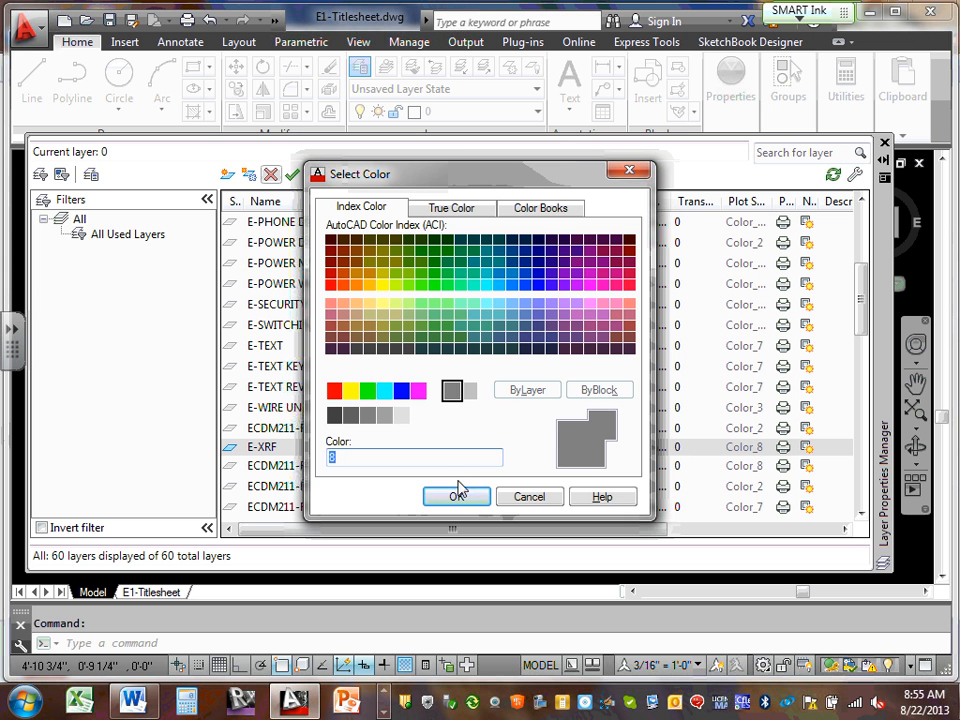
{"action": "left_click", "coordinate": [527, 496]}
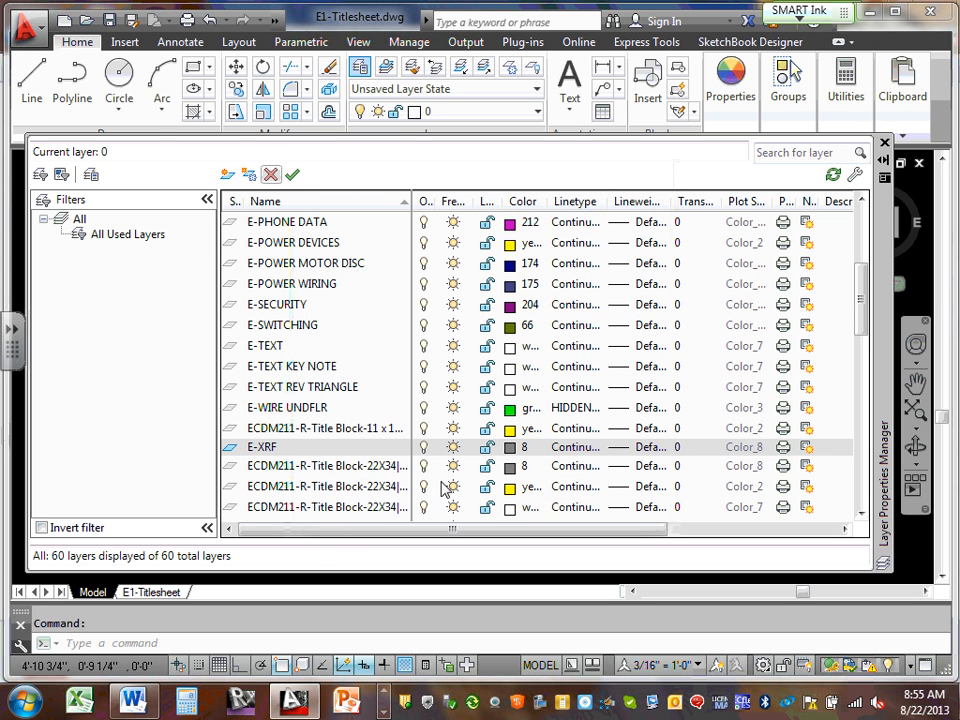
{"action": "left_click", "coordinate": [515, 451]}
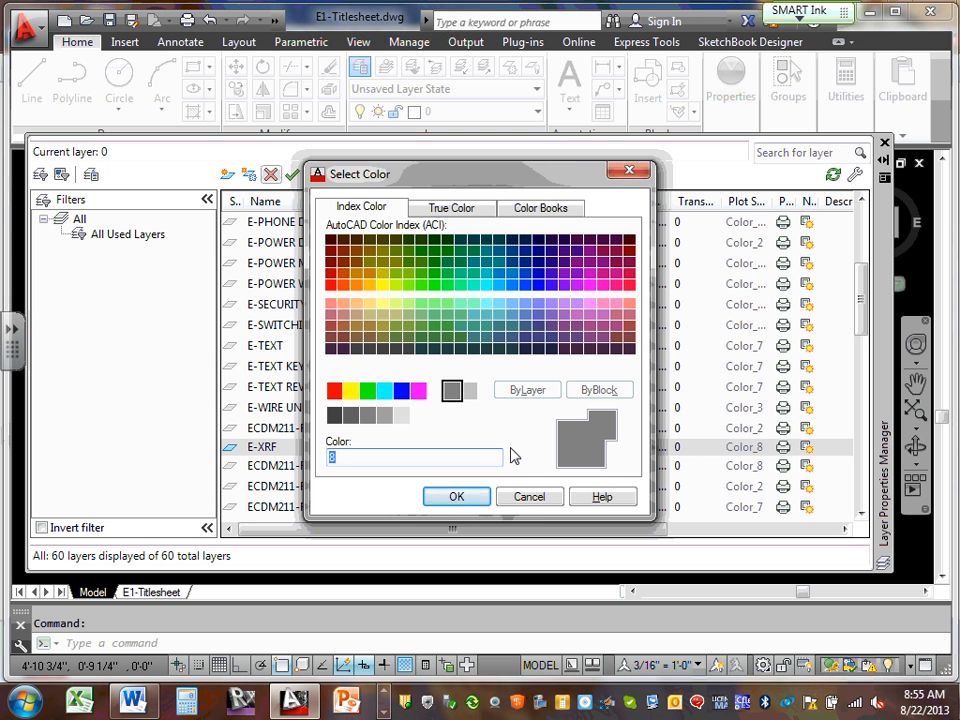
{"action": "left_click", "coordinate": [532, 505]}
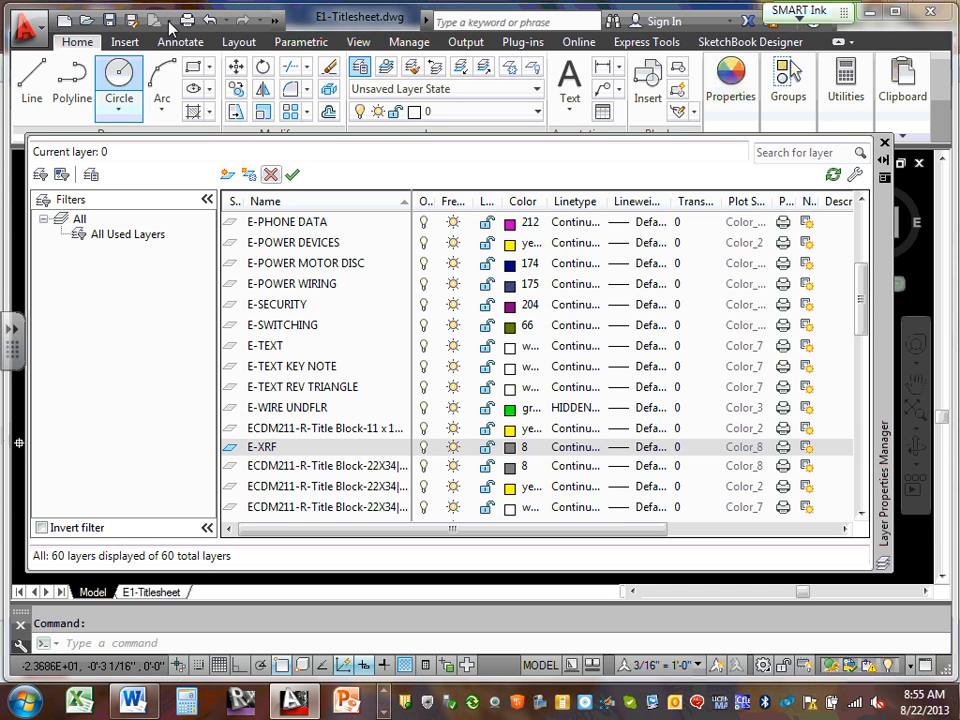
Create a new layer named E-Viewport
{"action": "left_click", "coordinate": [227, 176]}
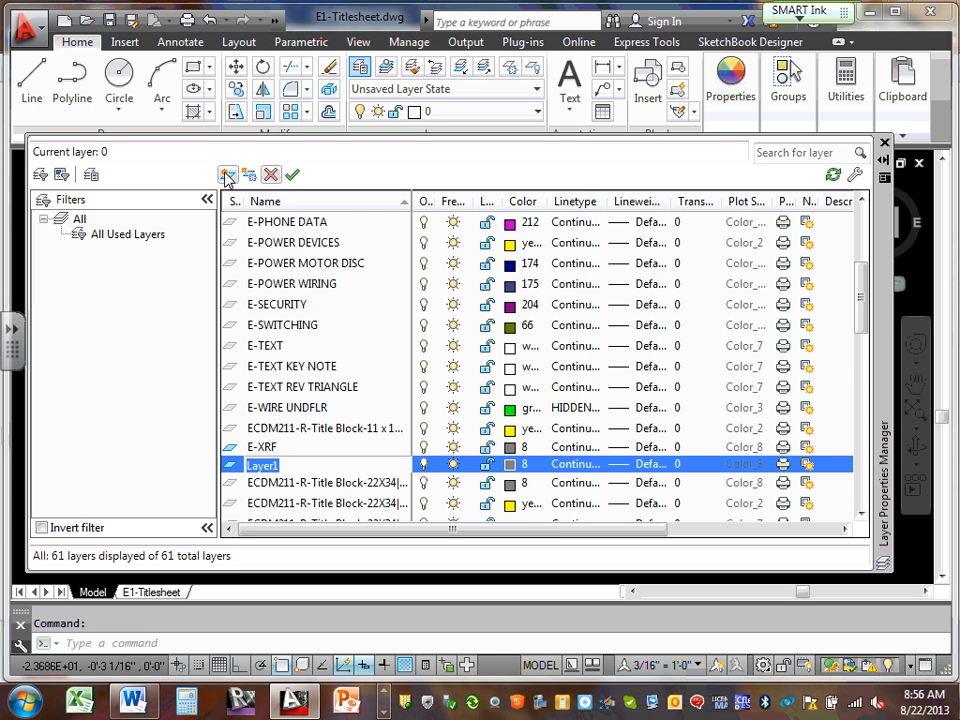
{"action": "key", "text": "BackSpace"}
{"action": "type", "text": "E-Viewport"}
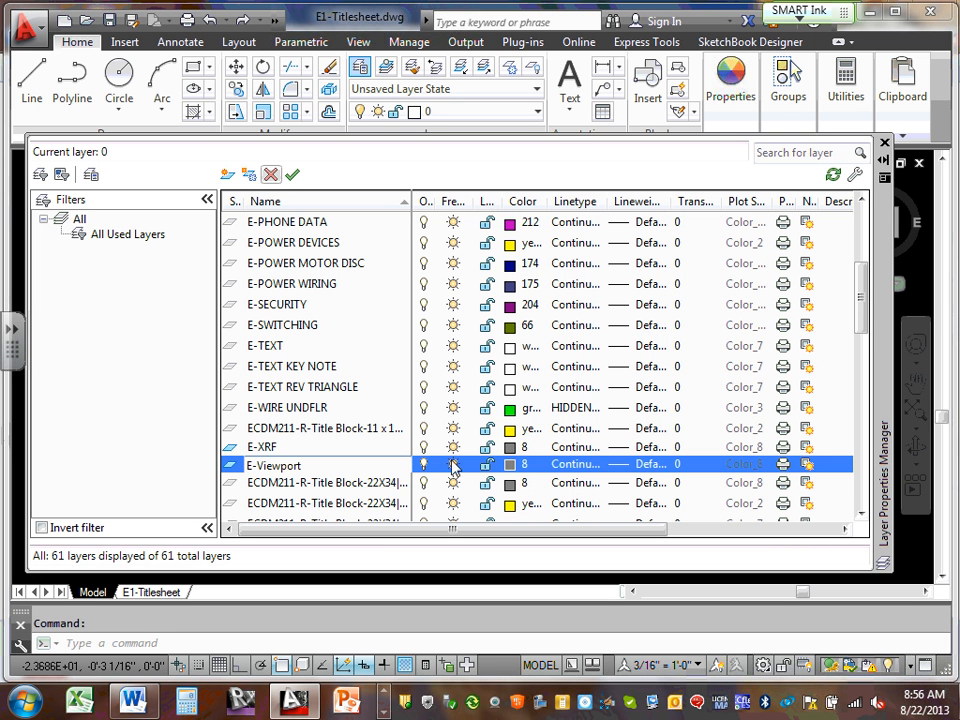
{"action": "key", "text": "Return"}
Colour the E-Viewport layer magenta and turn off its plotting
{"action": "left_click", "coordinate": [524, 466]}
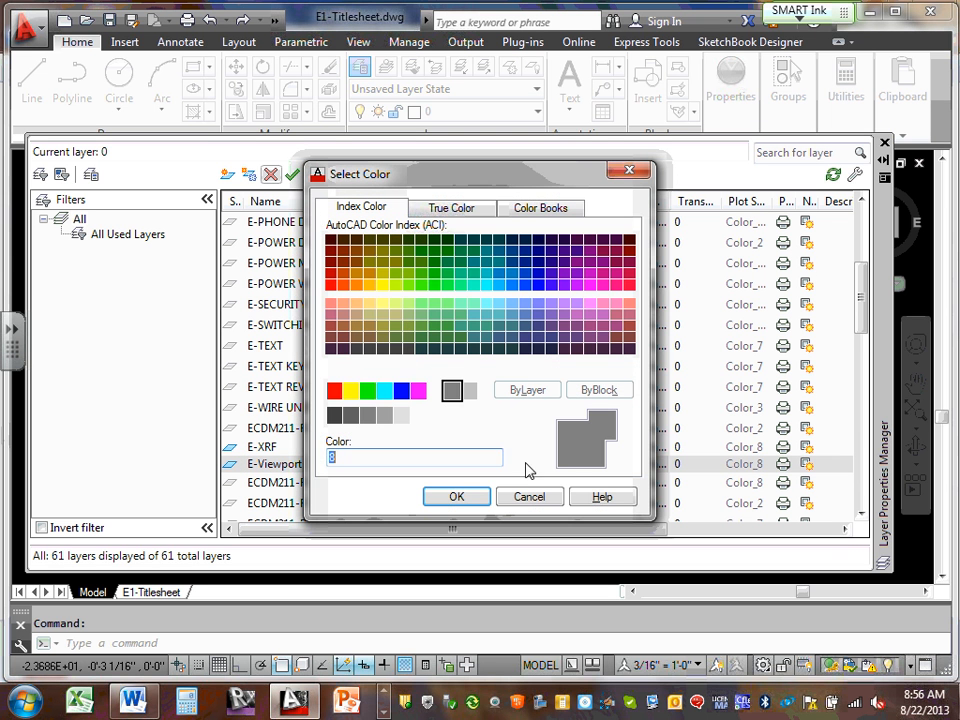
{"action": "left_click", "coordinate": [418, 391]}
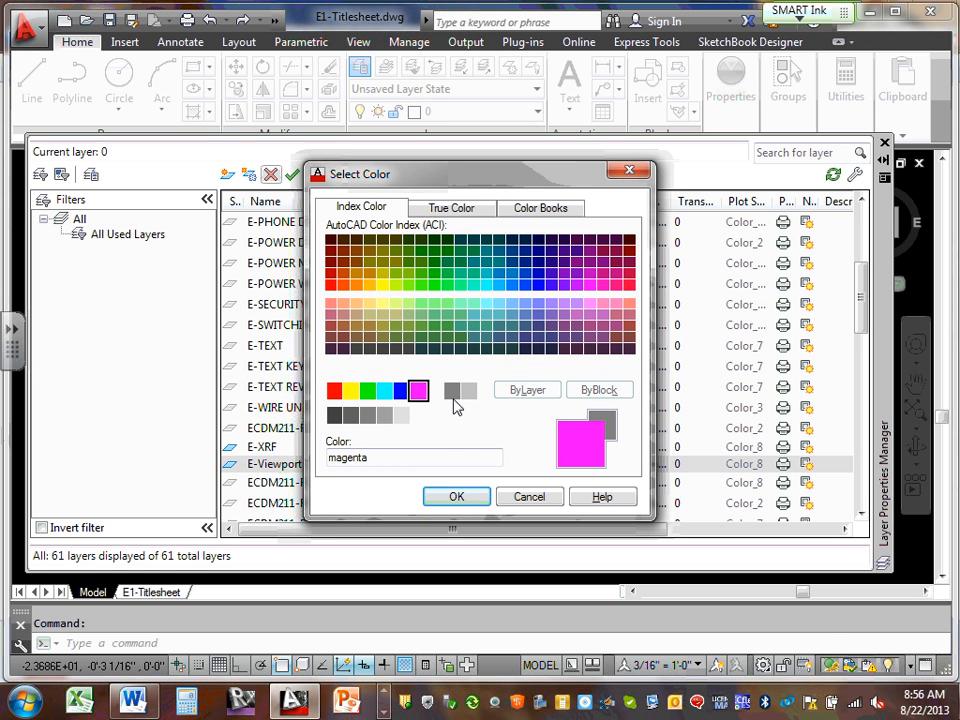
{"action": "left_click", "coordinate": [461, 499]}
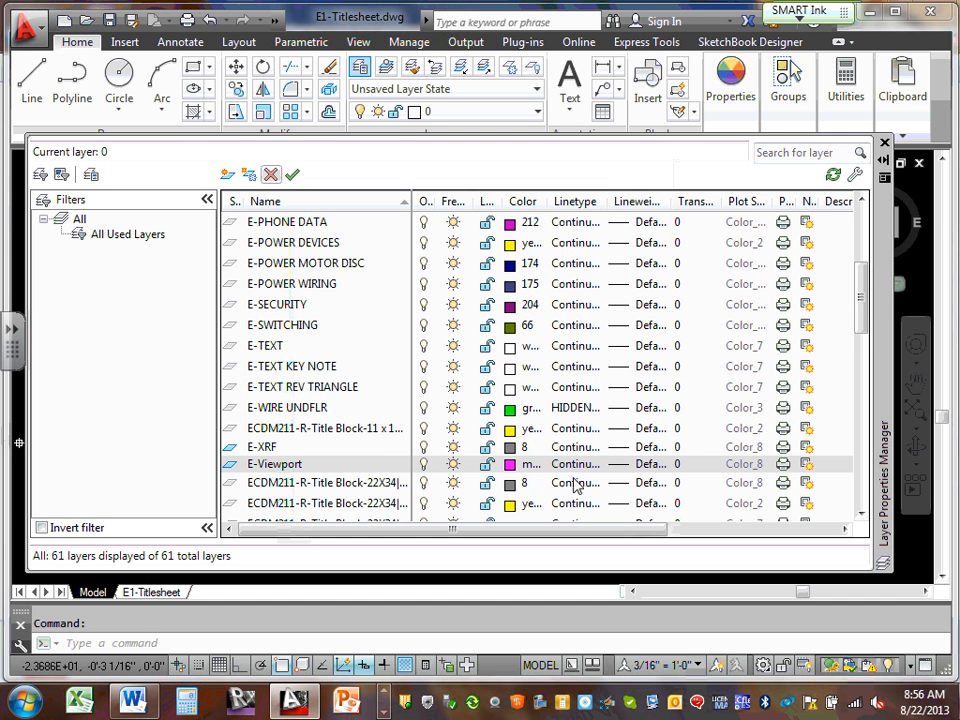
{"action": "mouse_move", "coordinate": [895, 112]}
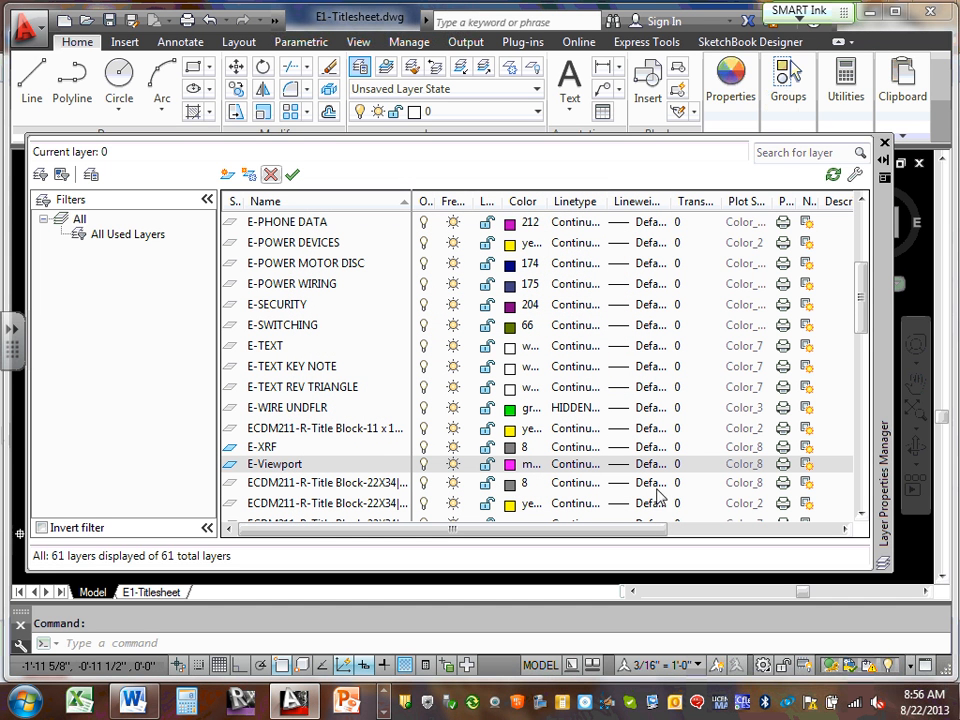
{"action": "left_click", "coordinate": [784, 465]}
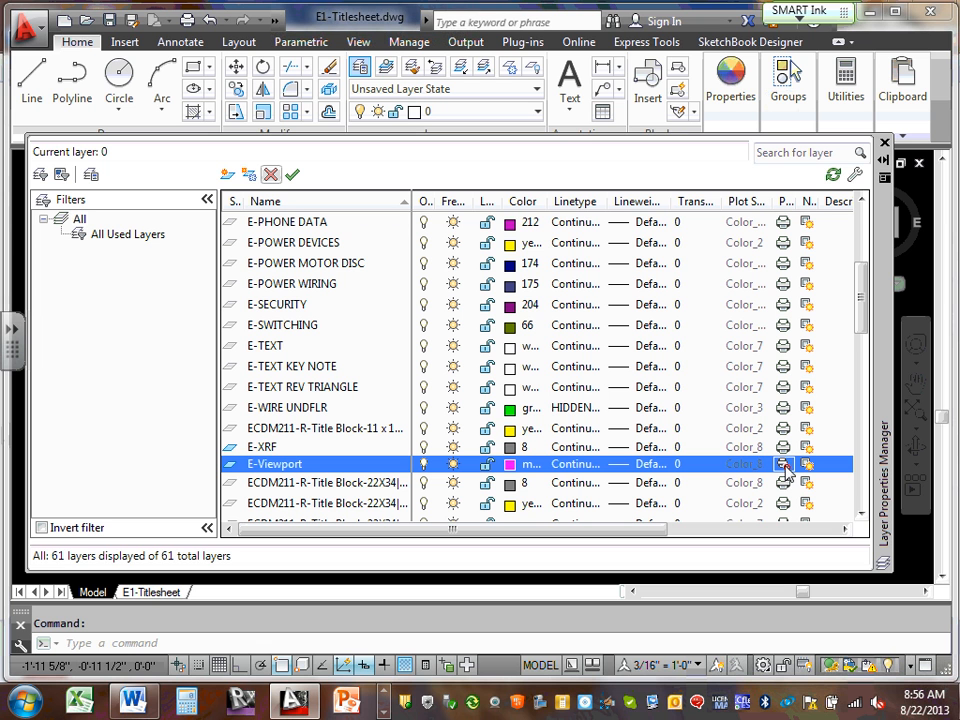
{"action": "left_click", "coordinate": [785, 467]}
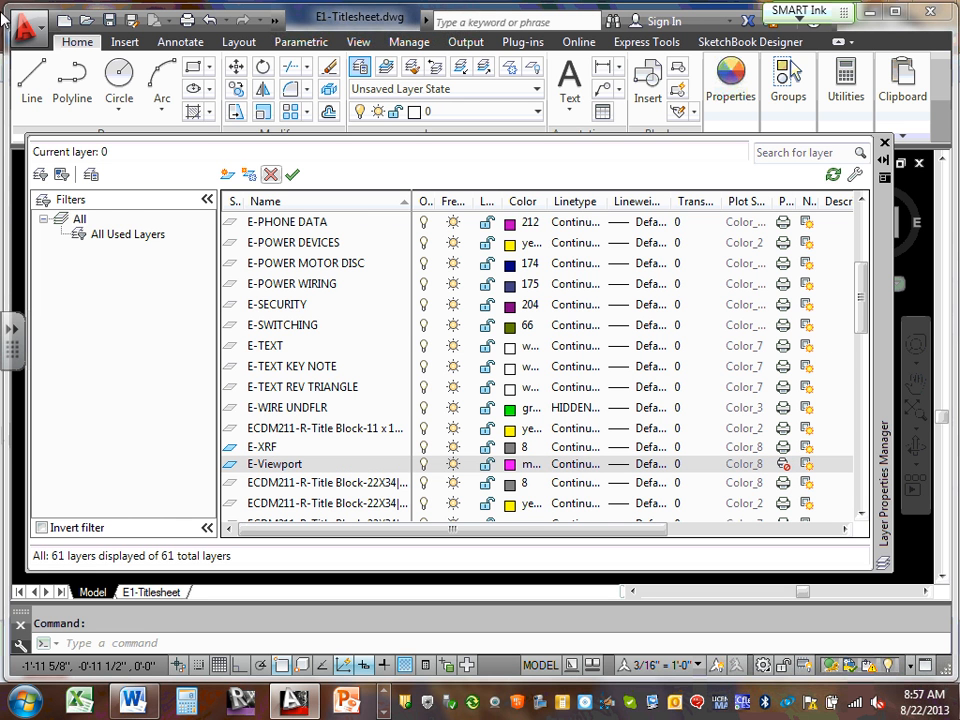
{"action": "left_click", "coordinate": [80, 220]}
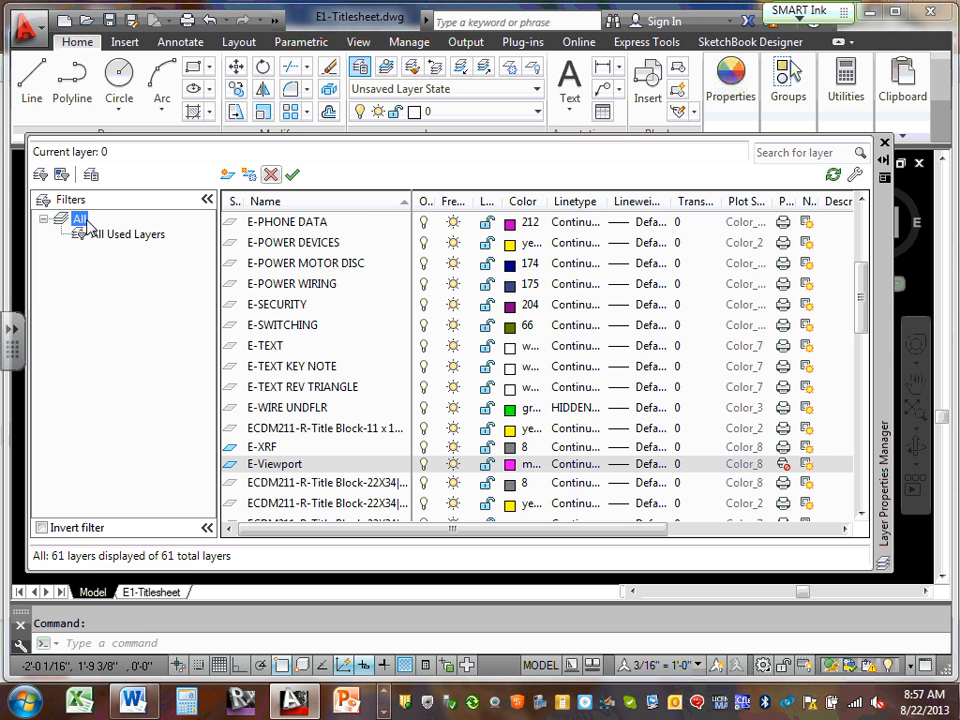
On the E1-Titlesheet layout, move the viewport onto the E-Viewport layer
{"action": "left_click", "coordinate": [885, 144]}
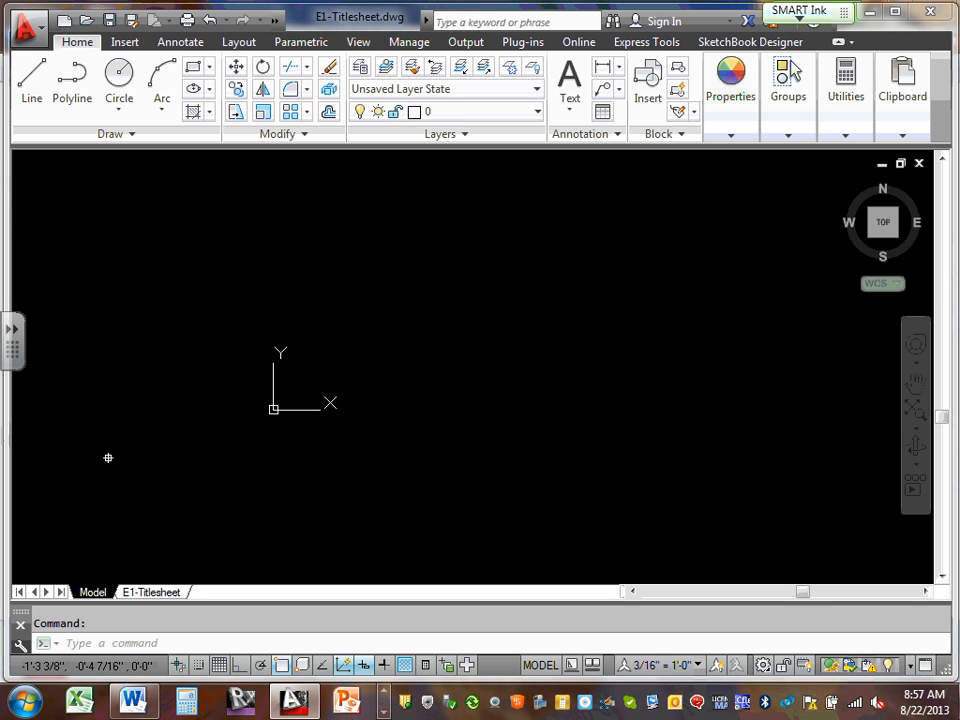
{"action": "left_click", "coordinate": [151, 592]}
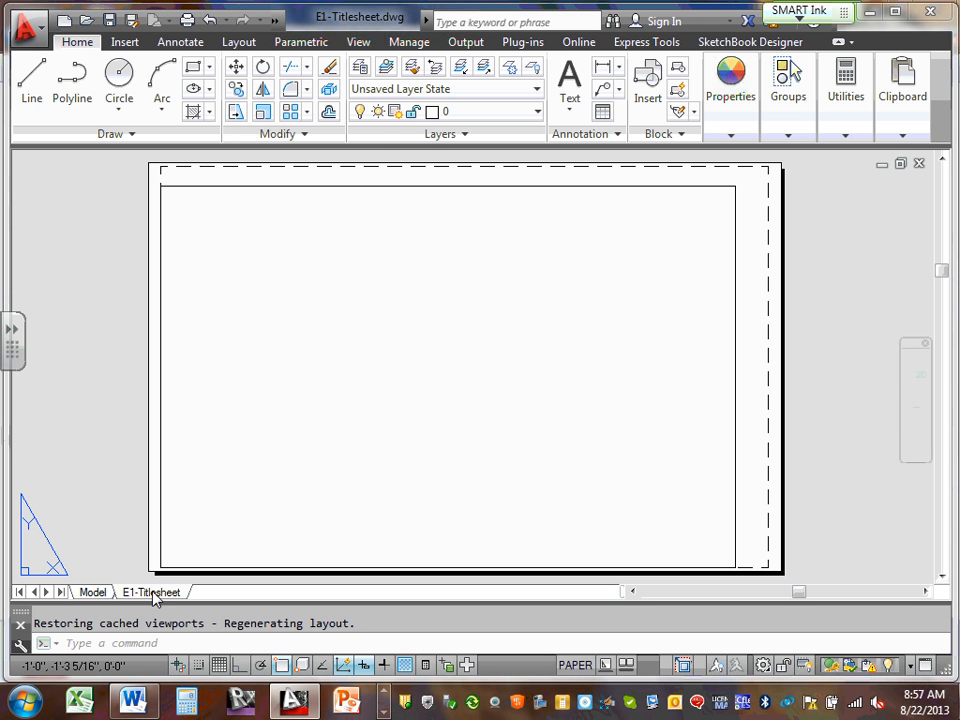
{"action": "left_click", "coordinate": [413, 186]}
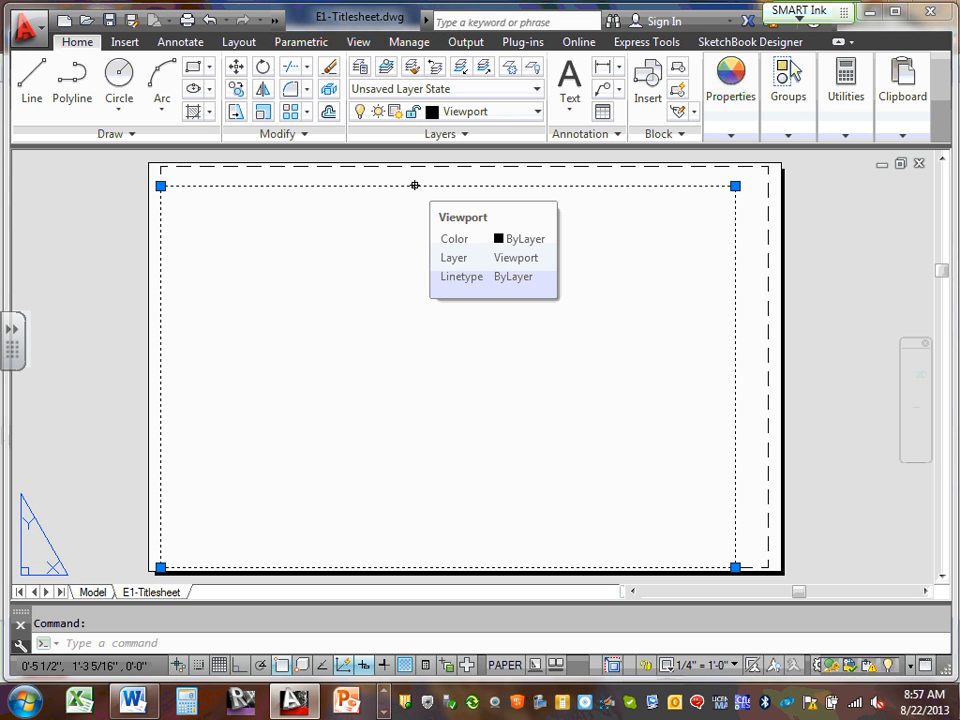
{"action": "left_click", "coordinate": [538, 114]}
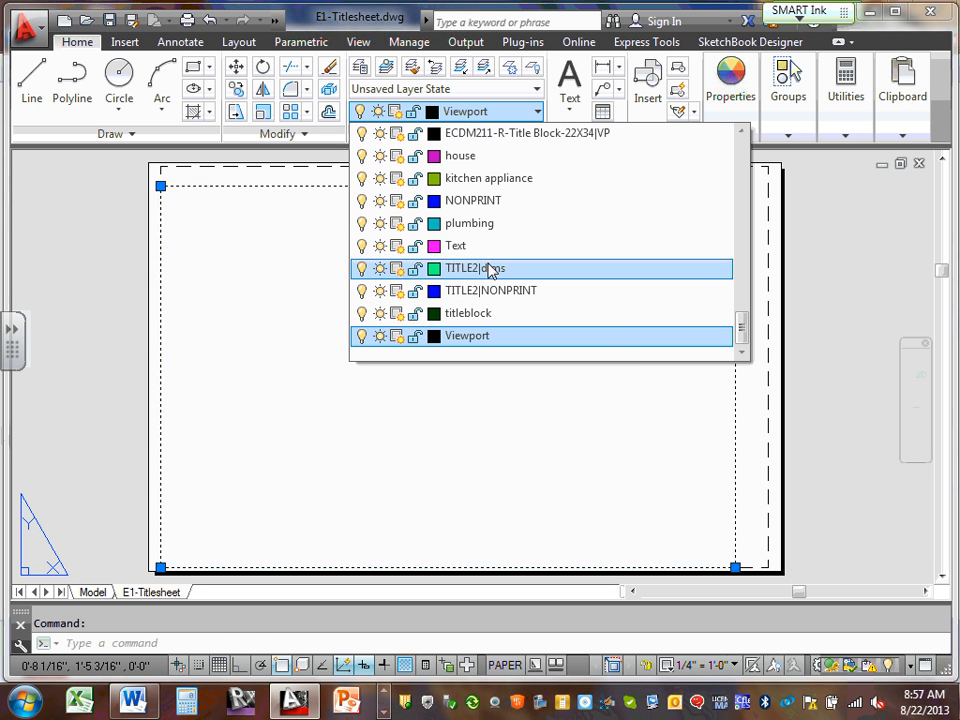
{"action": "scroll", "coordinate": [490, 260], "scroll_direction": "up", "scroll_amount": 15}
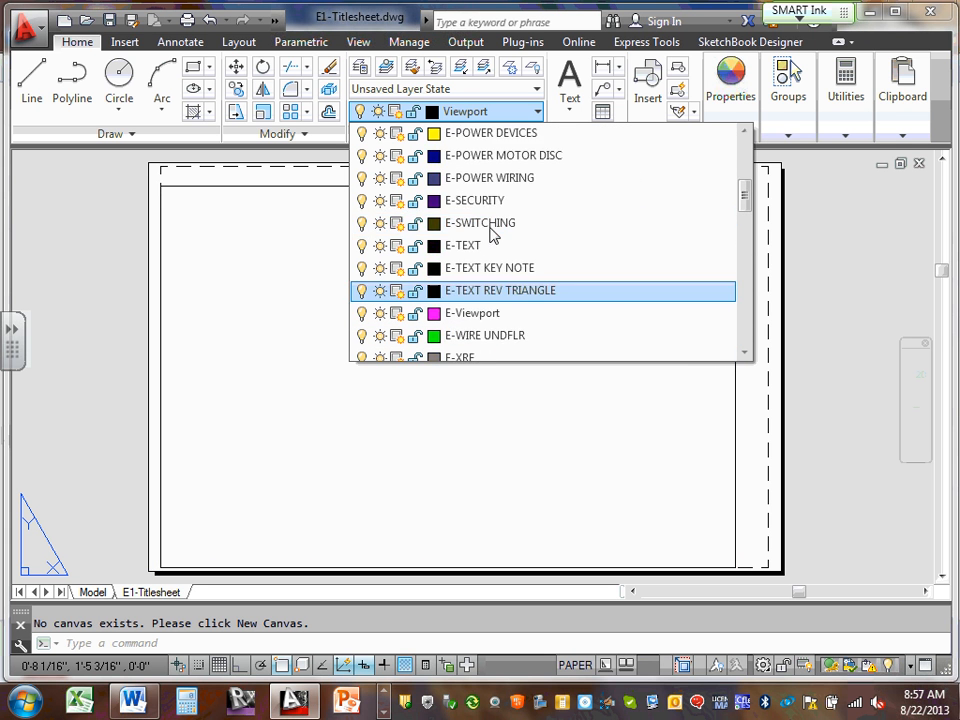
{"action": "scroll", "coordinate": [492, 234], "scroll_direction": "up", "scroll_amount": 2}
{"action": "scroll", "coordinate": [492, 235], "scroll_direction": "down", "scroll_amount": 2}
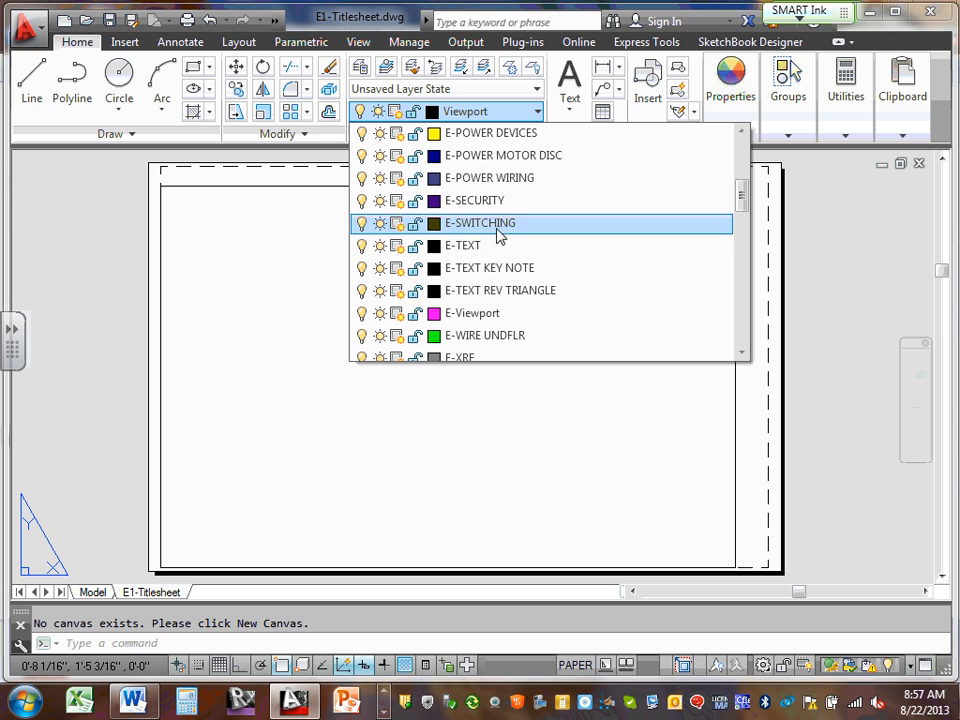
{"action": "left_click", "coordinate": [490, 318]}
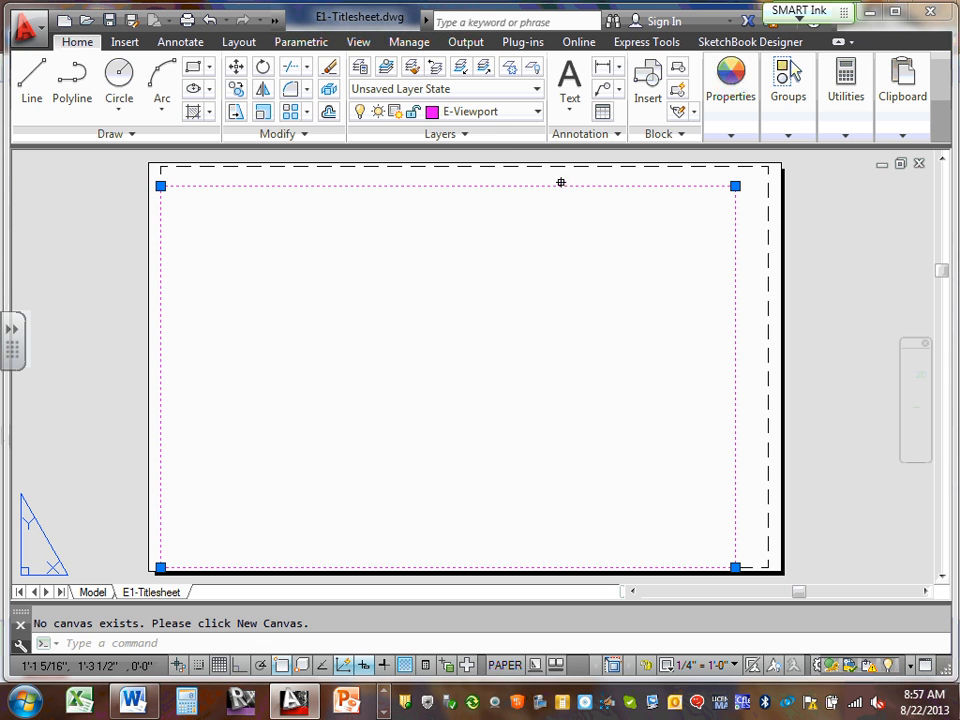
{"action": "key", "text": "Escape"}
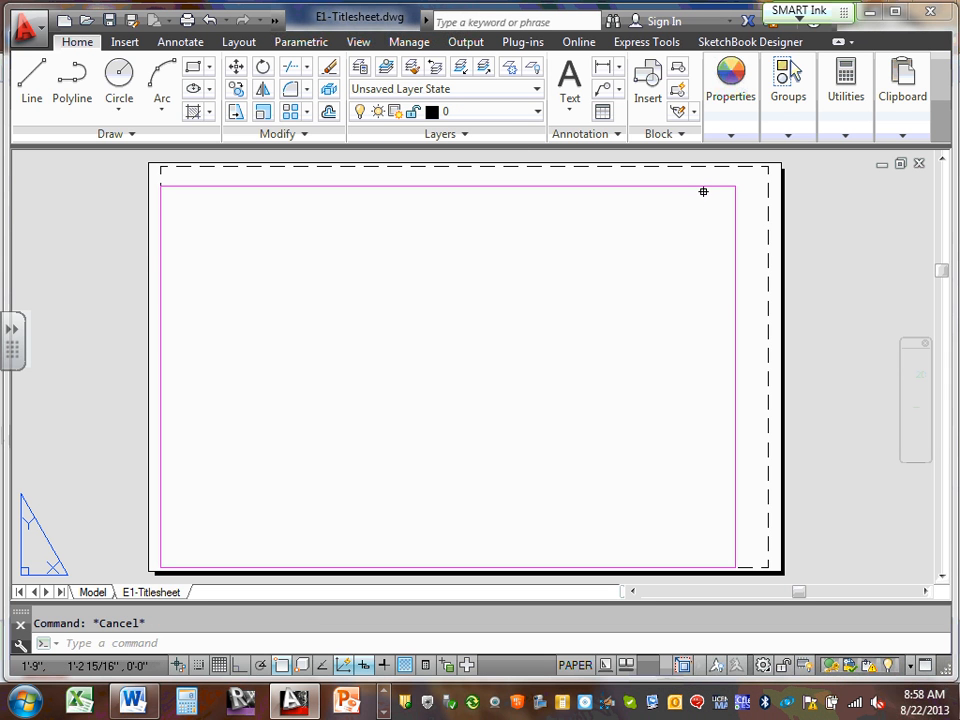
Look through the layer list without changing anything, then return to model space
{"action": "mouse_move", "coordinate": [703, 191]}
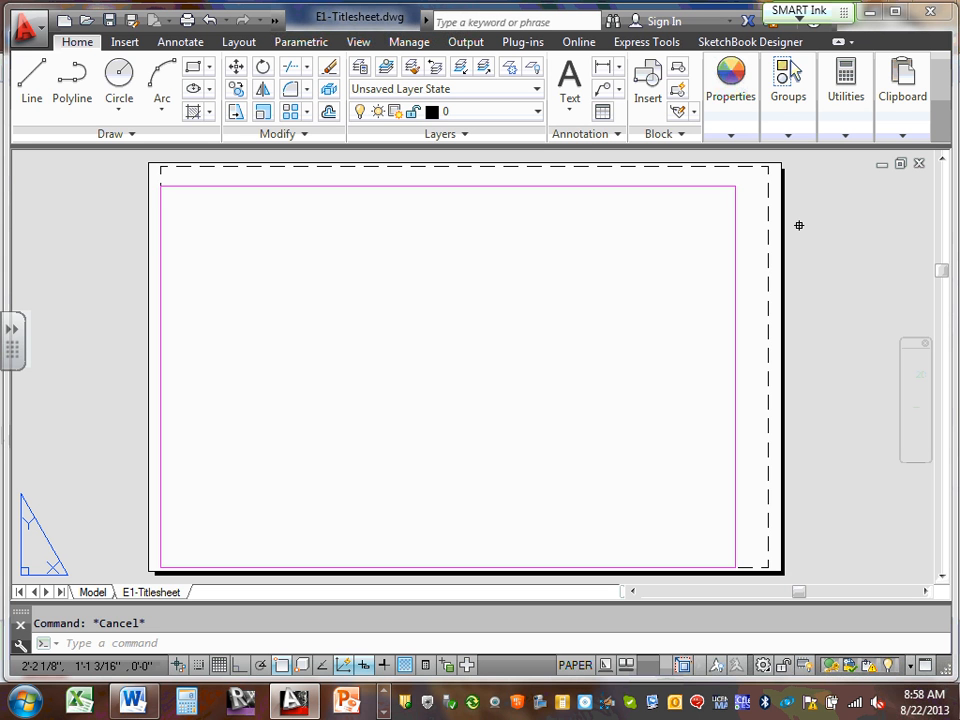
{"action": "left_click", "coordinate": [539, 117]}
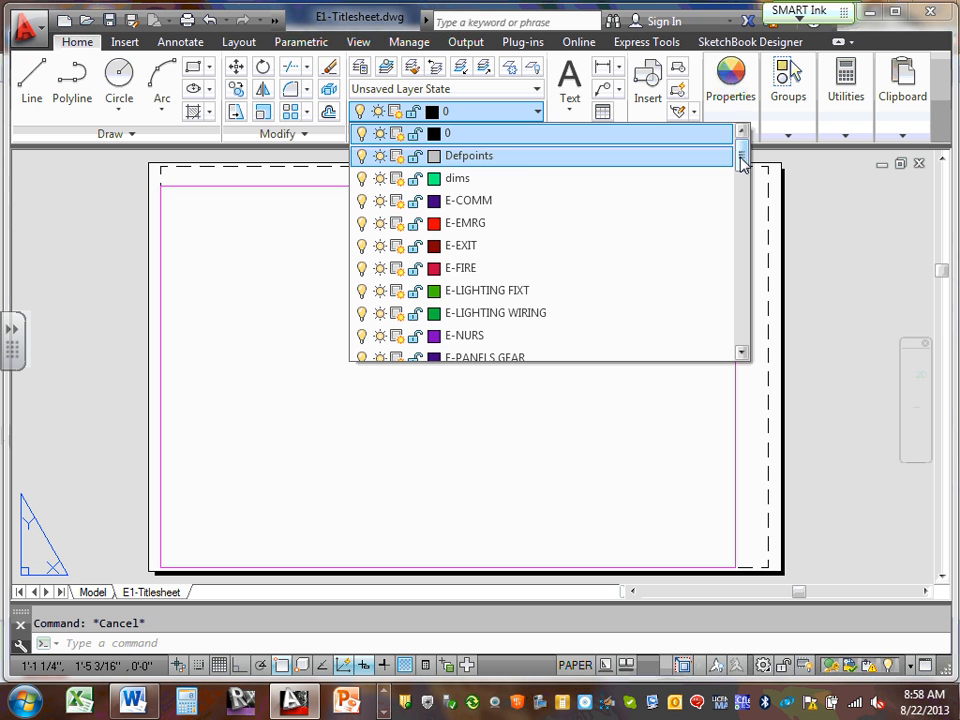
{"action": "left_click_drag", "start_coordinate": [741, 160], "coordinate": [746, 348]}
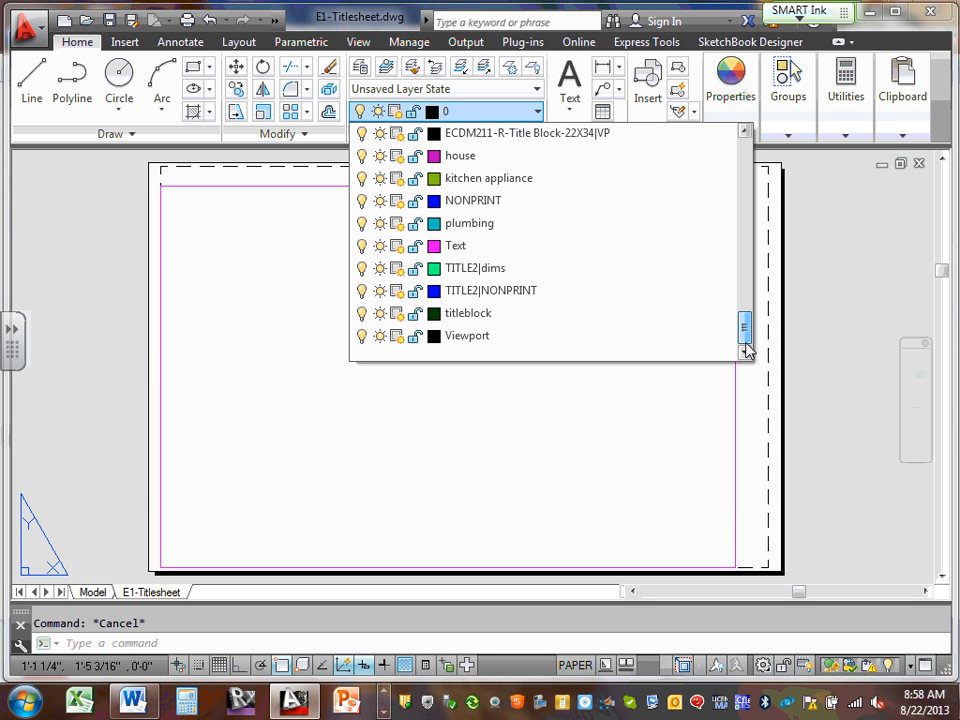
{"action": "left_click_drag", "start_coordinate": [746, 230], "coordinate": [760, 170]}
{"action": "left_click", "coordinate": [777, 190]}
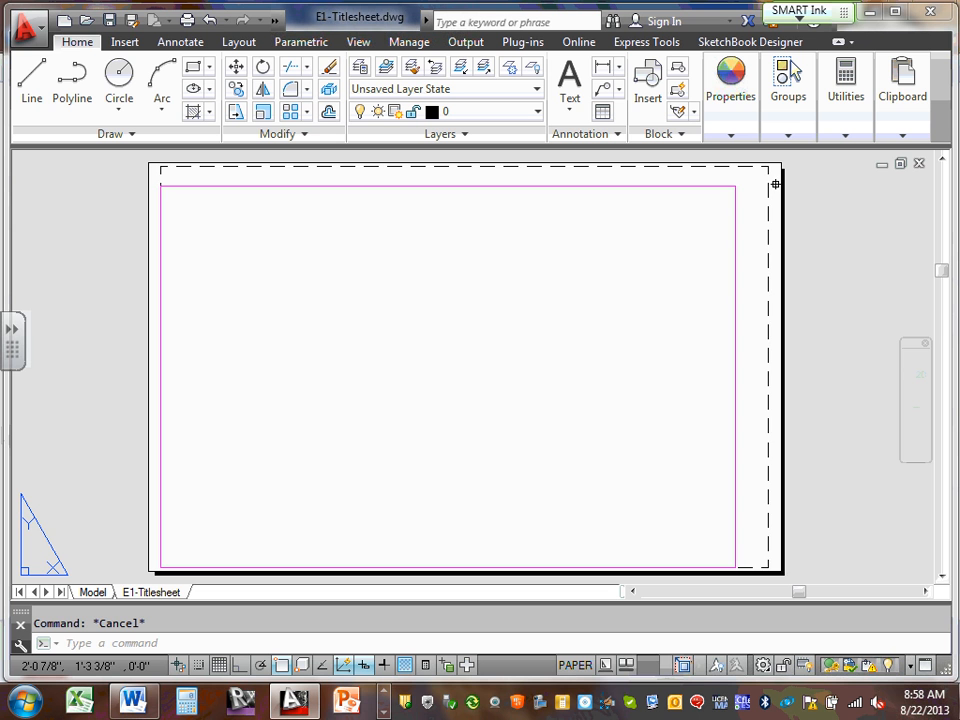
{"action": "left_click", "coordinate": [93, 592]}
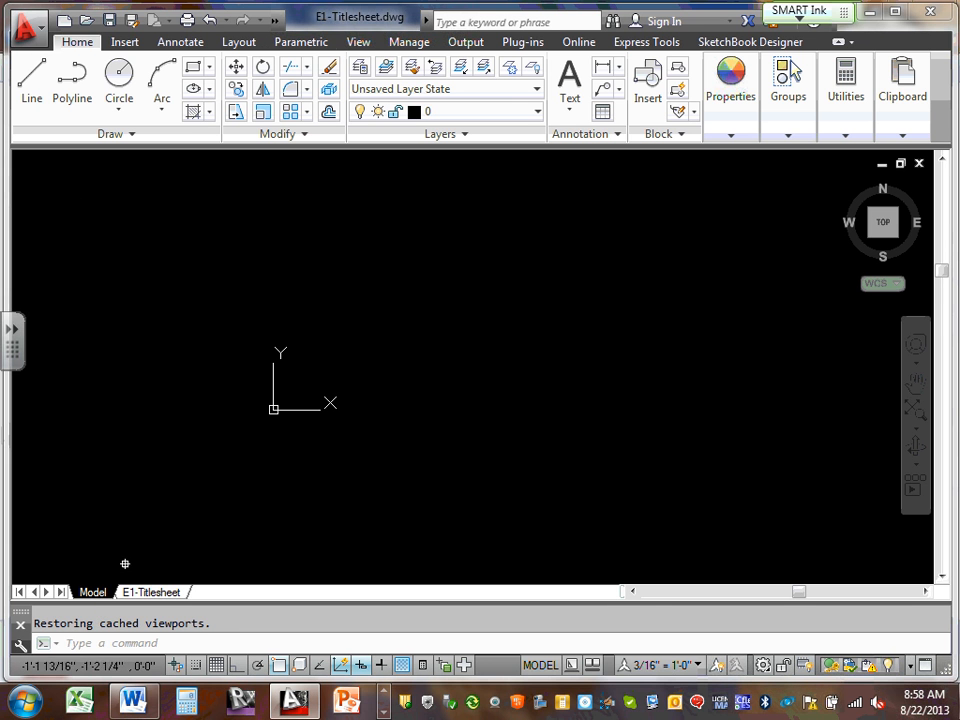
Create a new layer named E-Titleblock in the Layer Properties Manager
{"action": "left_click", "coordinate": [360, 68]}
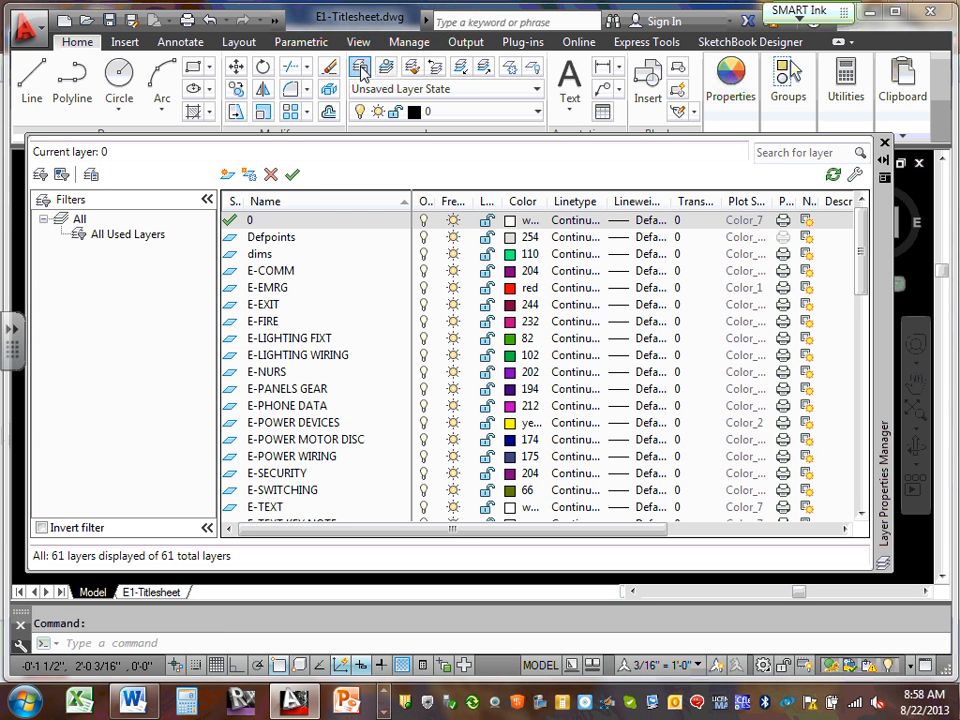
{"action": "left_click", "coordinate": [228, 176]}
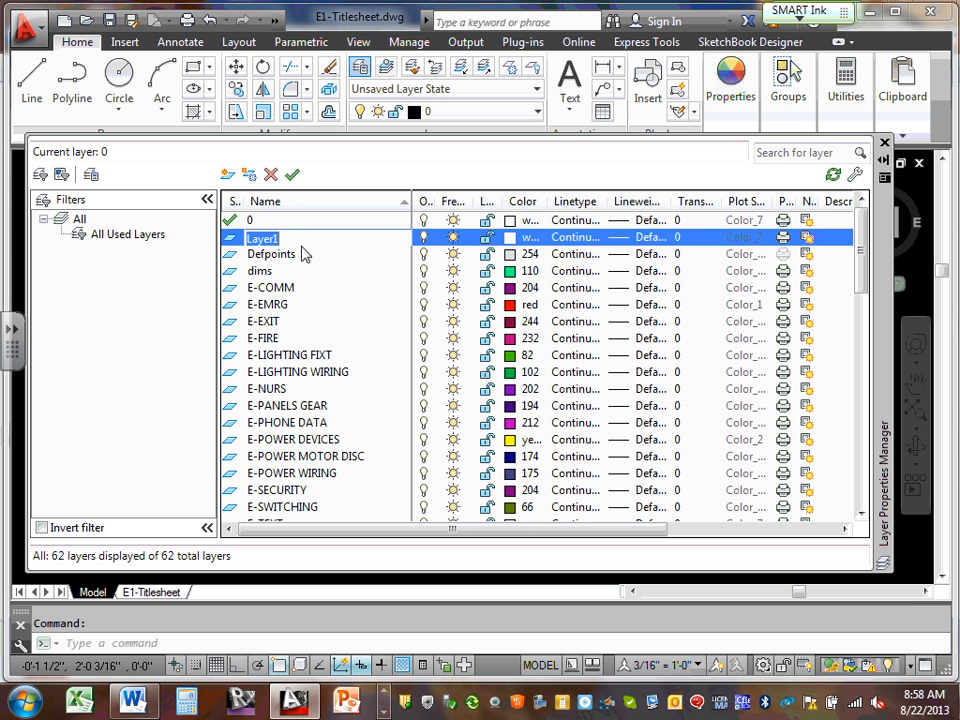
{"action": "type", "text": "e"}
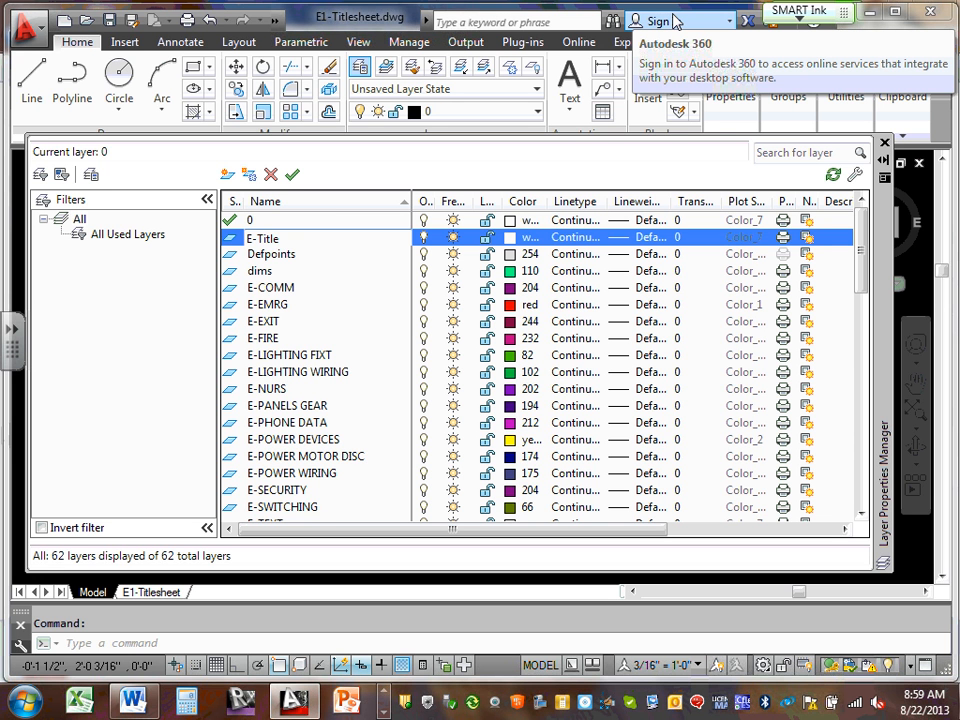
{"action": "left_click_drag", "start_coordinate": [862, 253], "coordinate": [860, 215]}
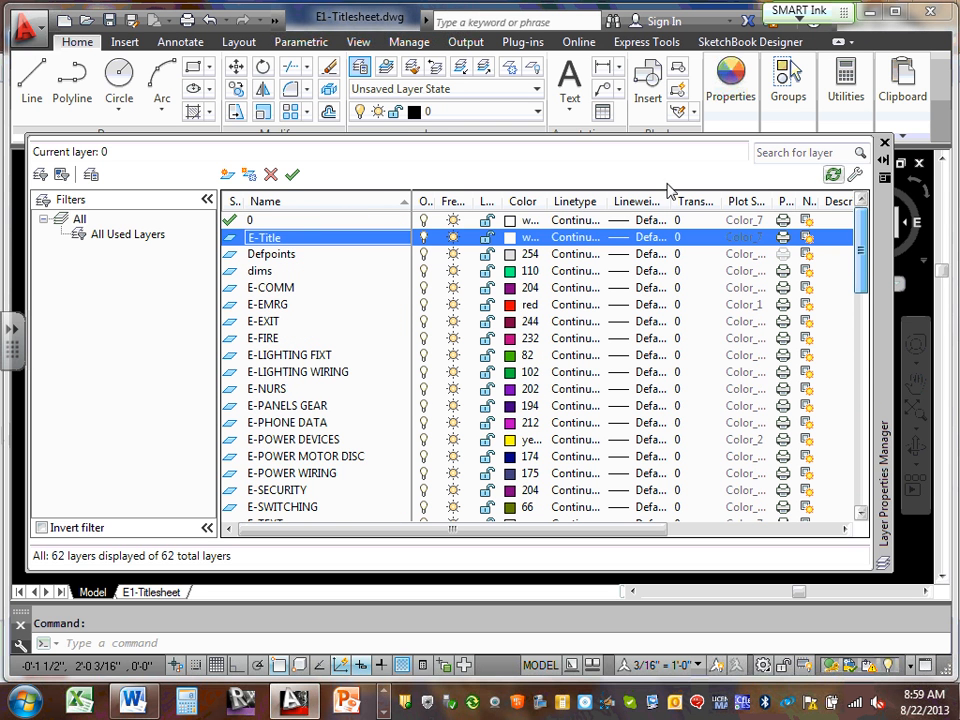
{"action": "left_click", "coordinate": [295, 238]}
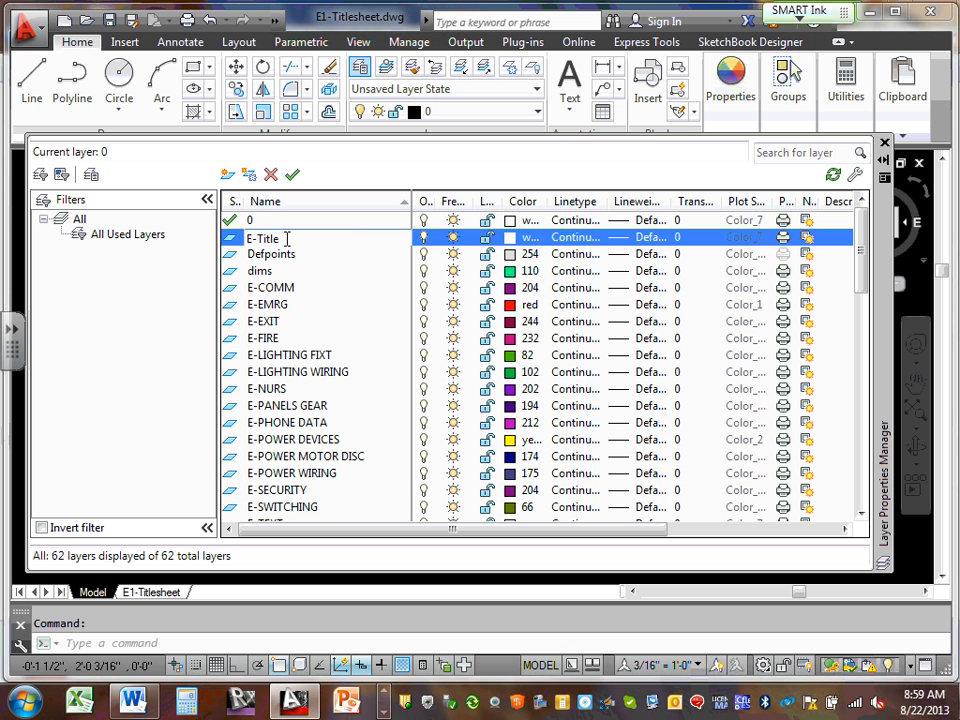
{"action": "type", "text": "block"}
{"action": "left_click", "coordinate": [284, 256]}
{"action": "left_click", "coordinate": [288, 238]}
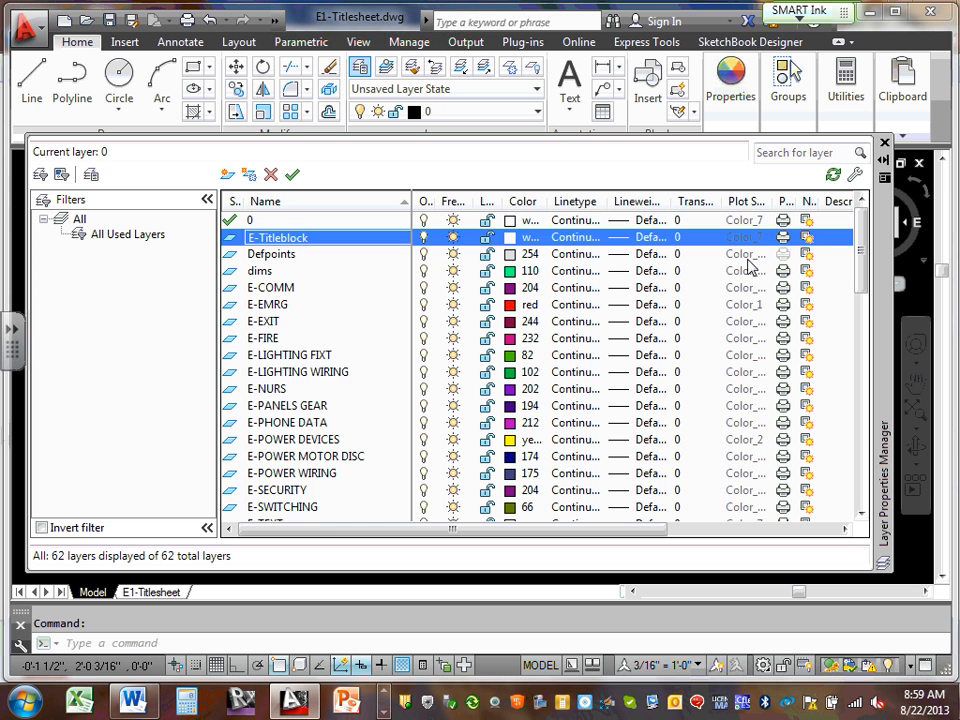
Set the E-Titleblock layer's colour to green
{"action": "left_click_drag", "start_coordinate": [866, 248], "coordinate": [851, 529]}
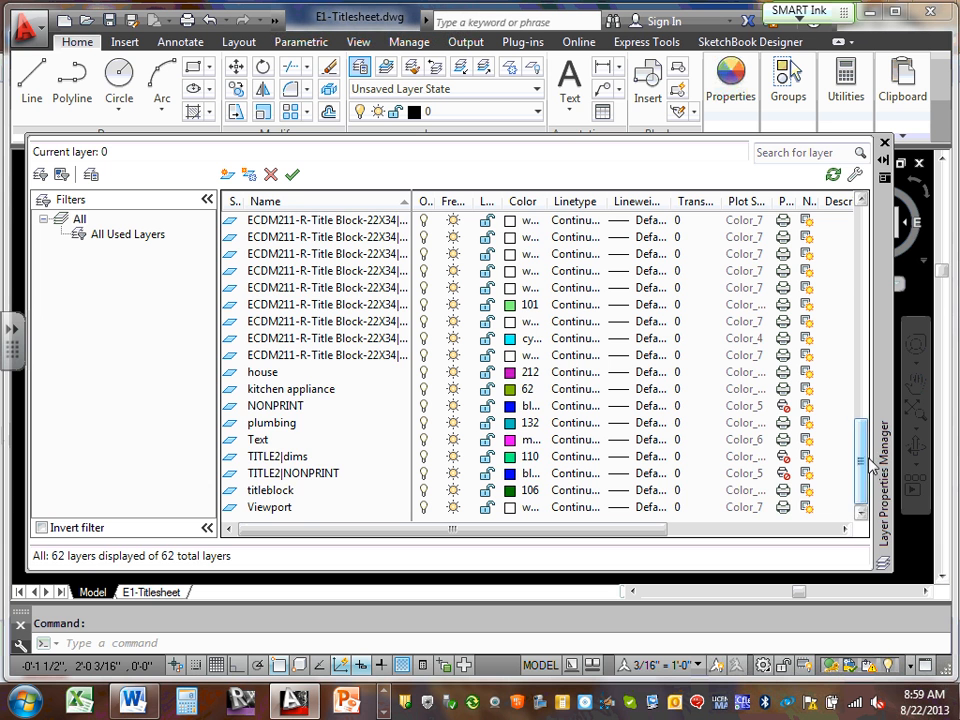
{"action": "left_click_drag", "start_coordinate": [862, 455], "coordinate": [868, 215]}
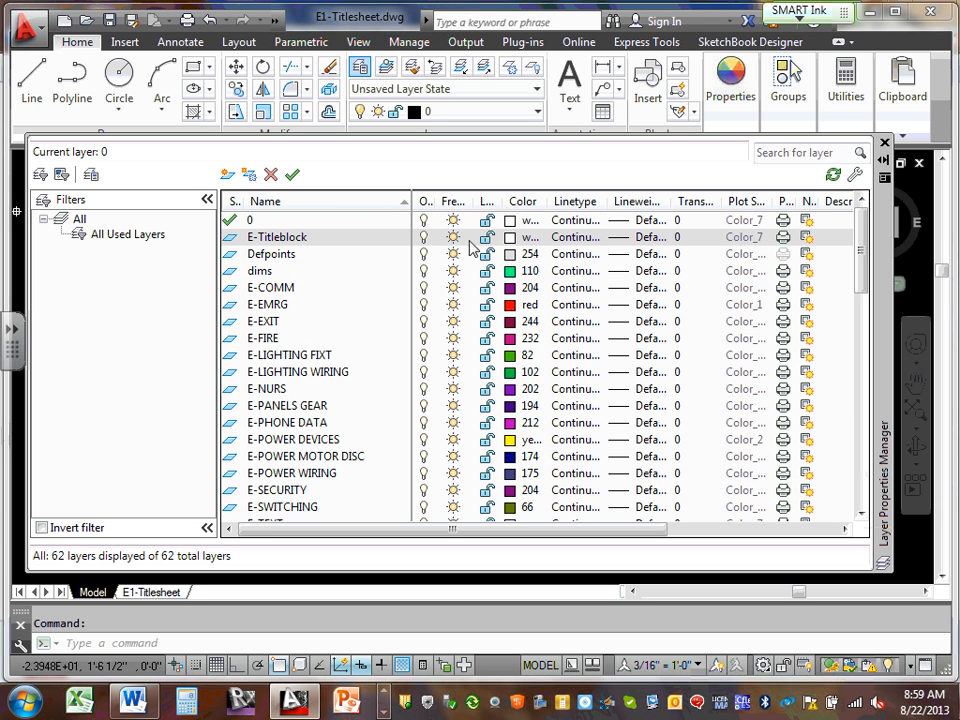
{"action": "left_click", "coordinate": [530, 243]}
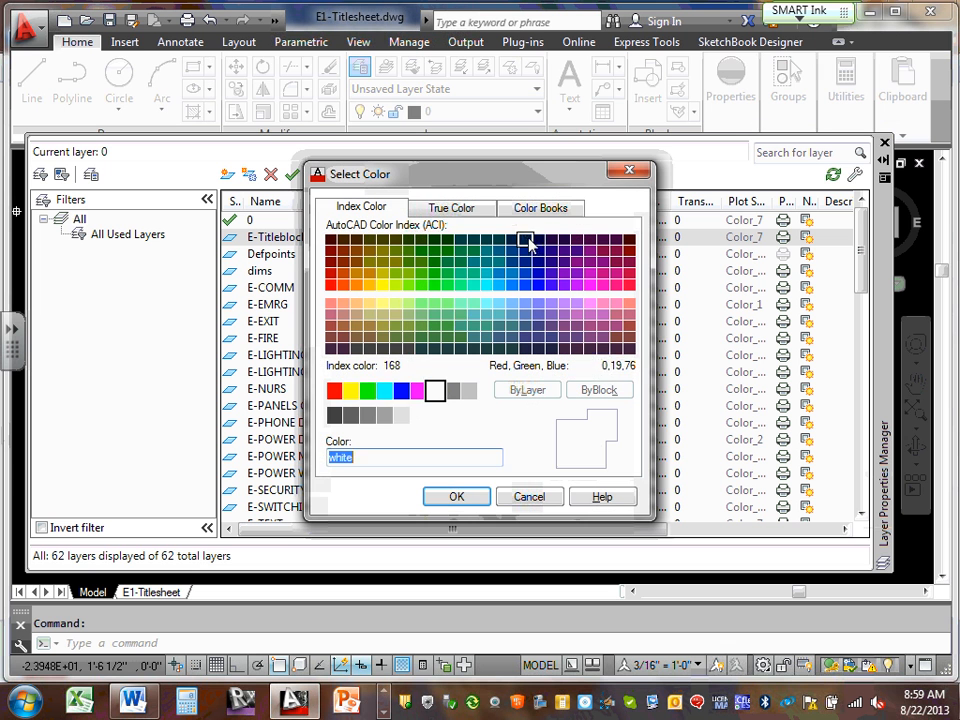
{"action": "left_click", "coordinate": [369, 391]}
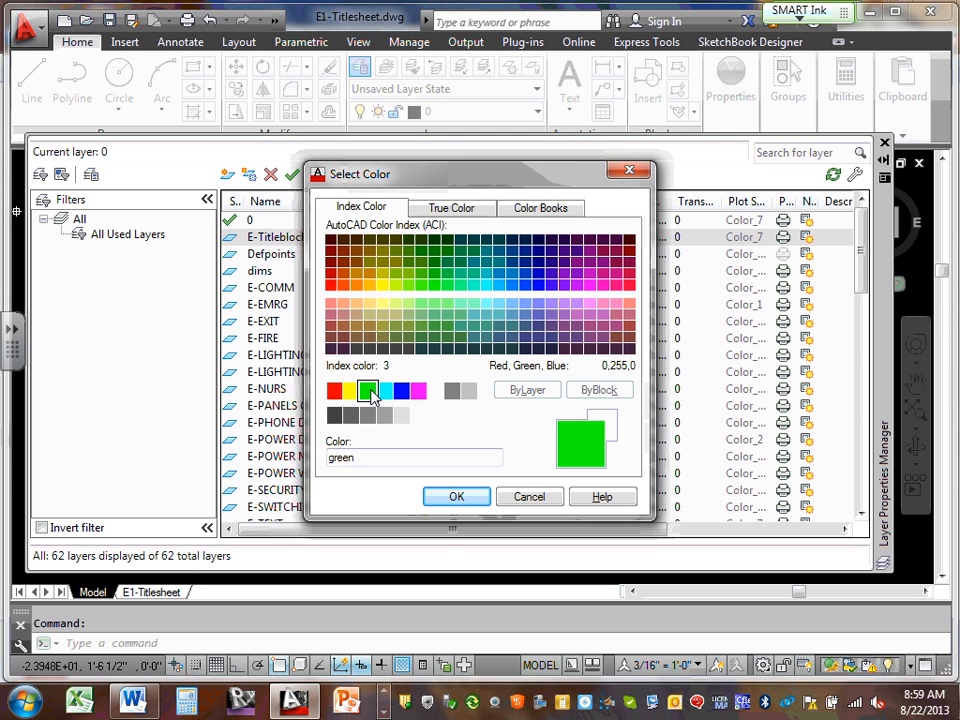
{"action": "left_click", "coordinate": [455, 499]}
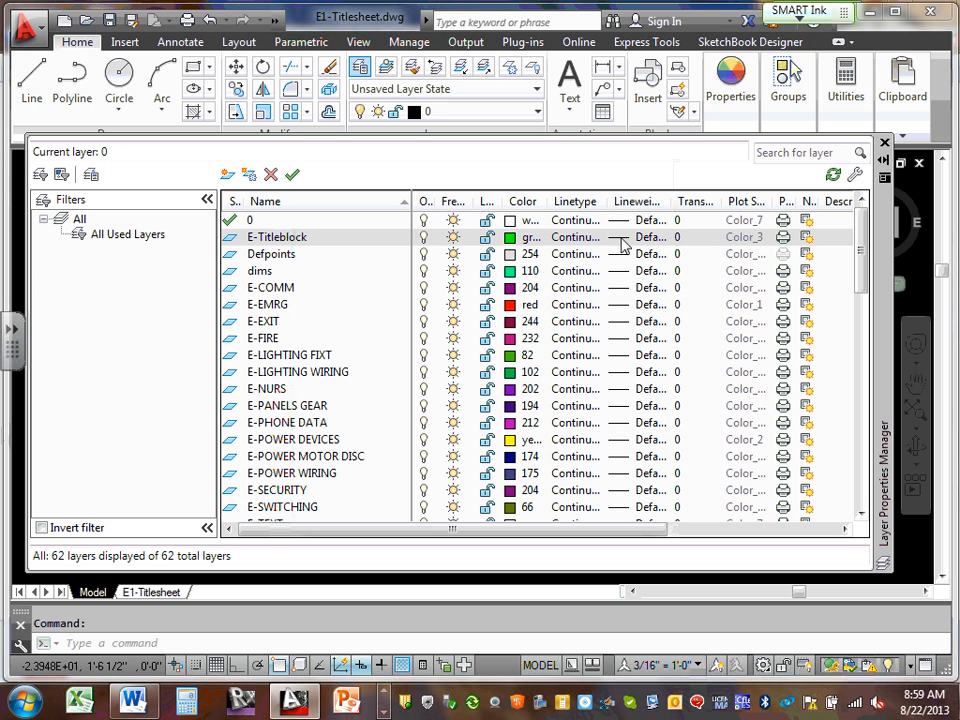
Sort the layers by name, locate E-Titleblock, and close the layer manager
{"action": "left_click", "coordinate": [281, 205]}
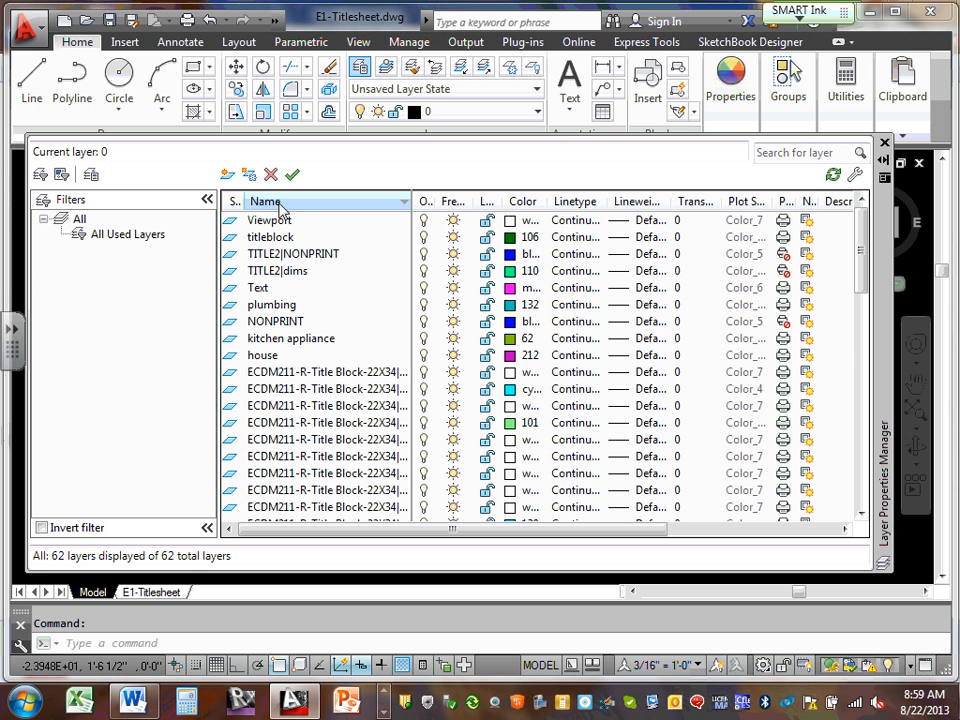
{"action": "left_click", "coordinate": [316, 203]}
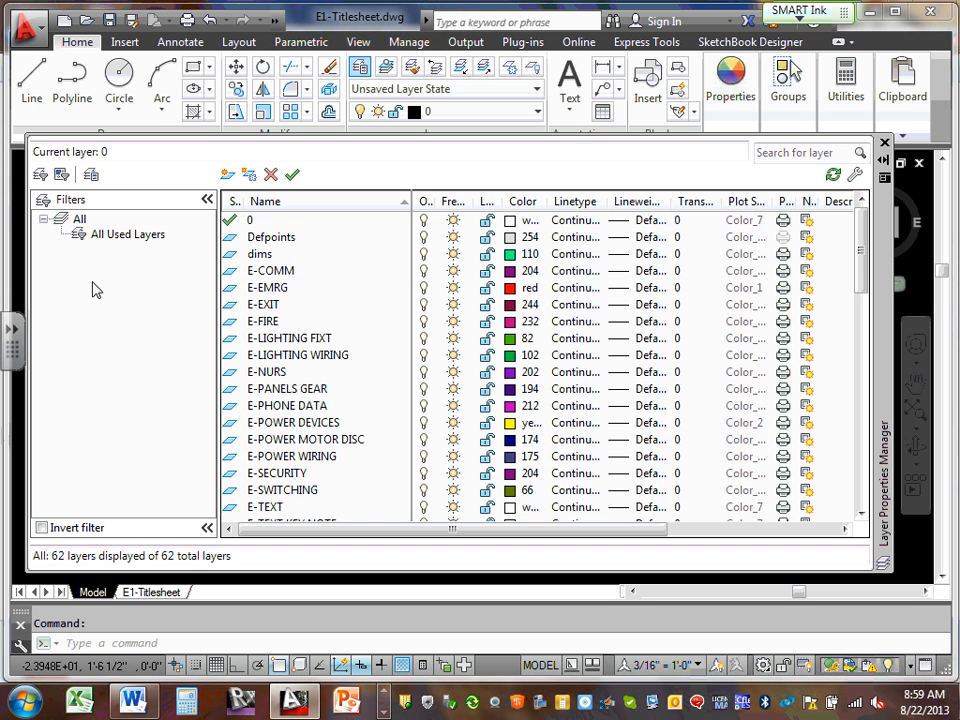
{"action": "scroll", "coordinate": [279, 452], "scroll_direction": "down", "scroll_amount": 2}
{"action": "left_click", "coordinate": [284, 455]}
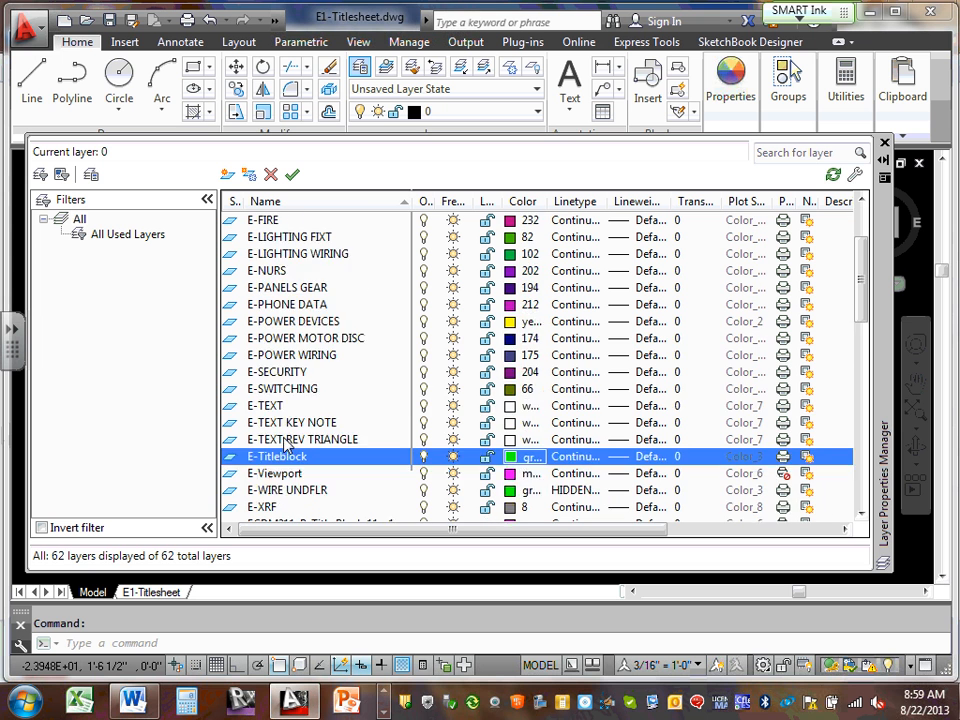
{"action": "scroll", "coordinate": [285, 440], "scroll_direction": "down", "scroll_amount": 2}
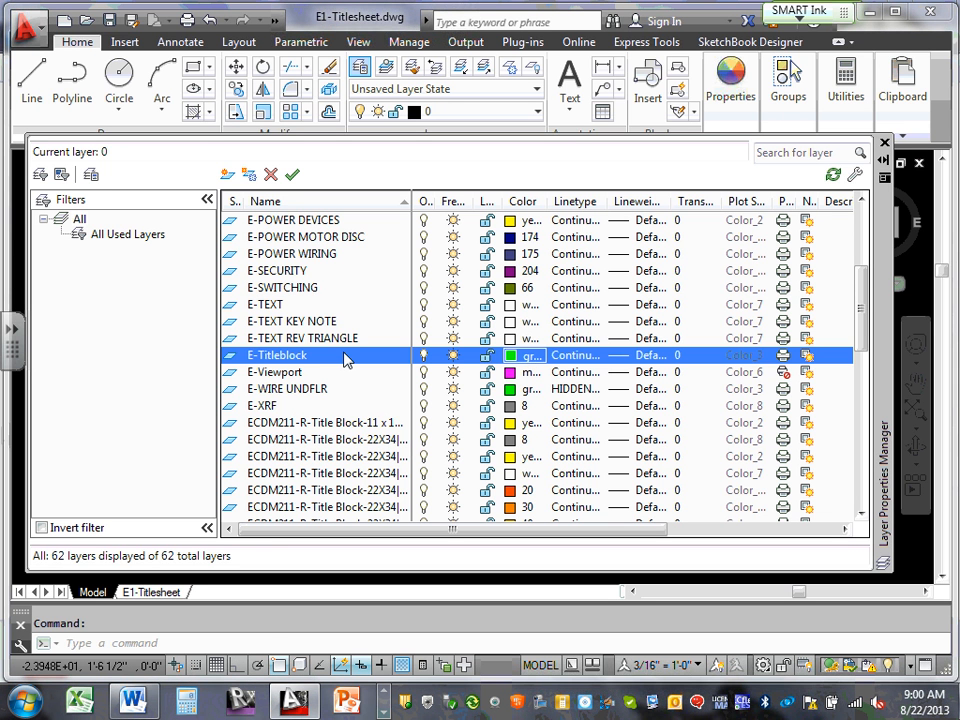
{"action": "left_click", "coordinate": [846, 88]}
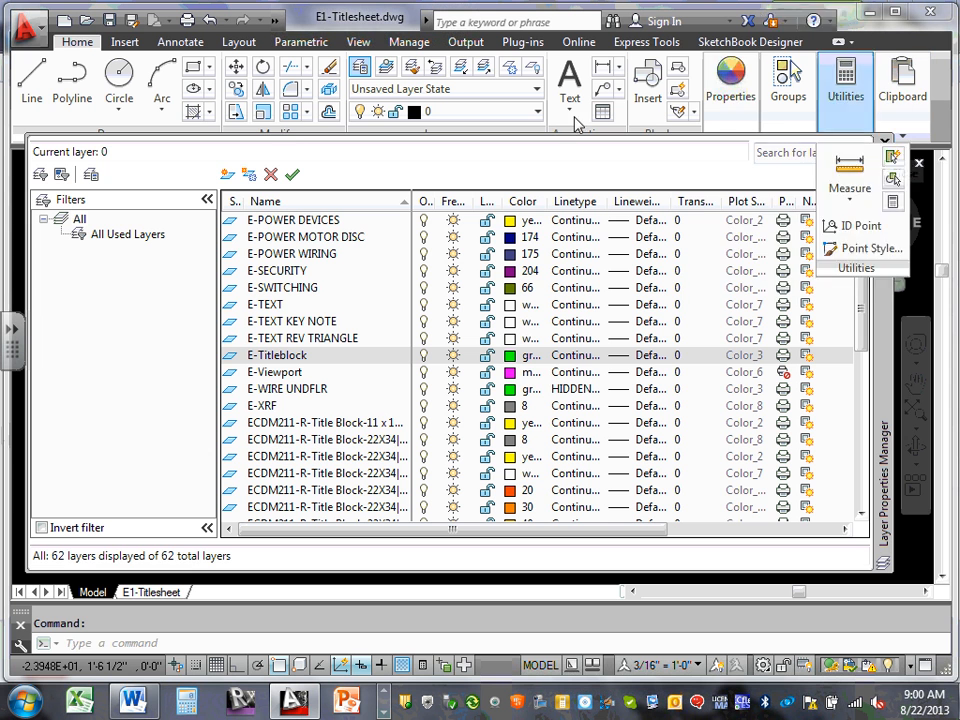
{"action": "key", "text": "Escape"}
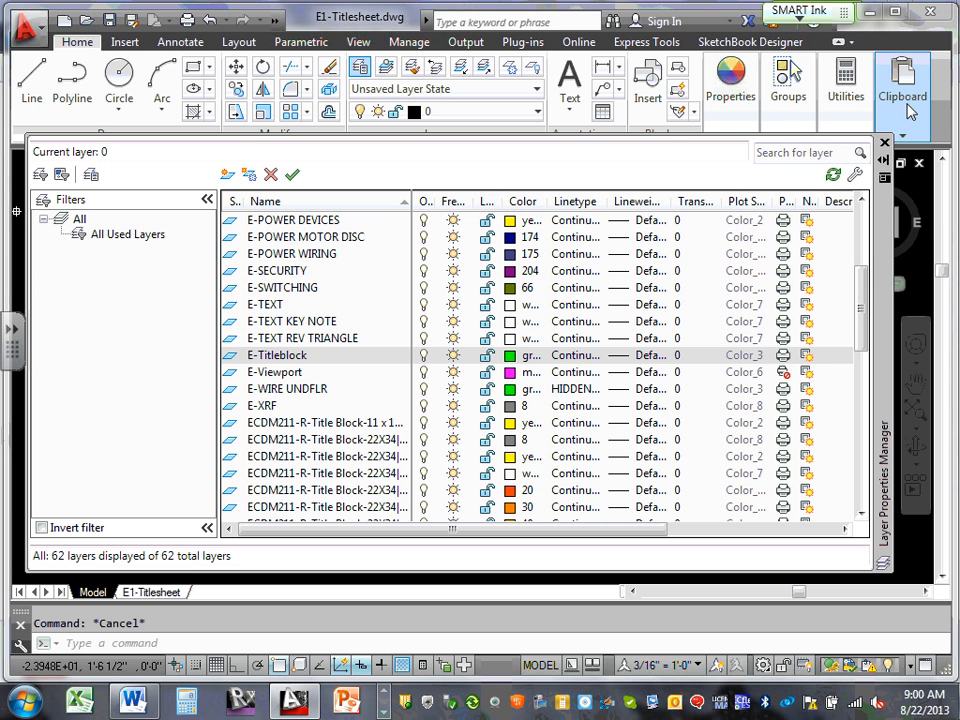
{"action": "left_click", "coordinate": [884, 144]}
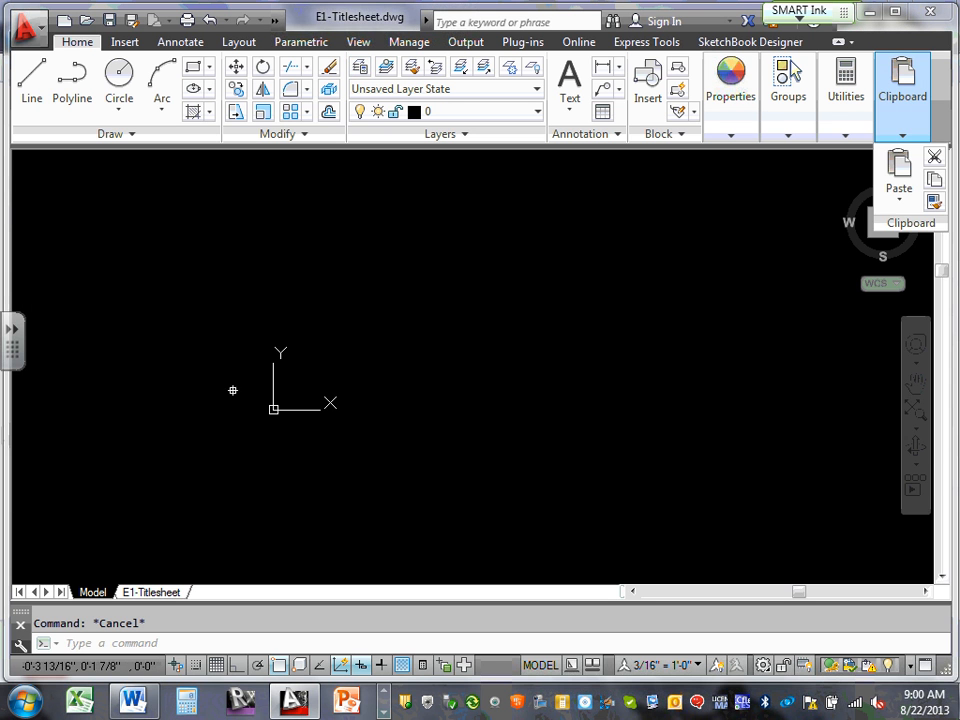
Go to the E1-Titlesheet layout and start attaching an external reference from Insert
{"action": "left_click", "coordinate": [151, 591]}
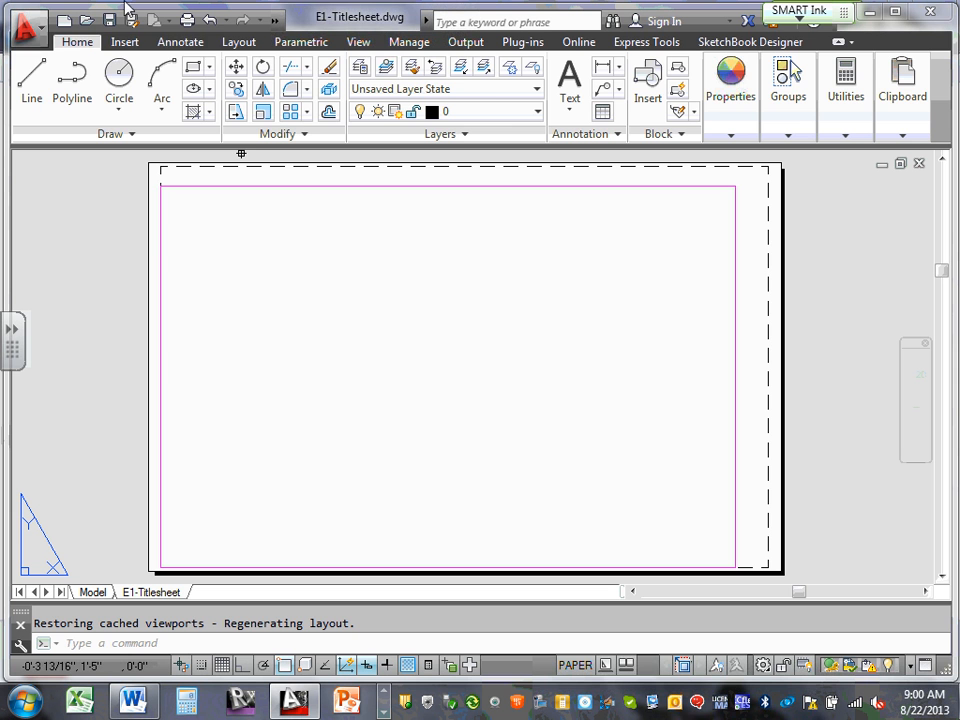
{"action": "left_click", "coordinate": [121, 45]}
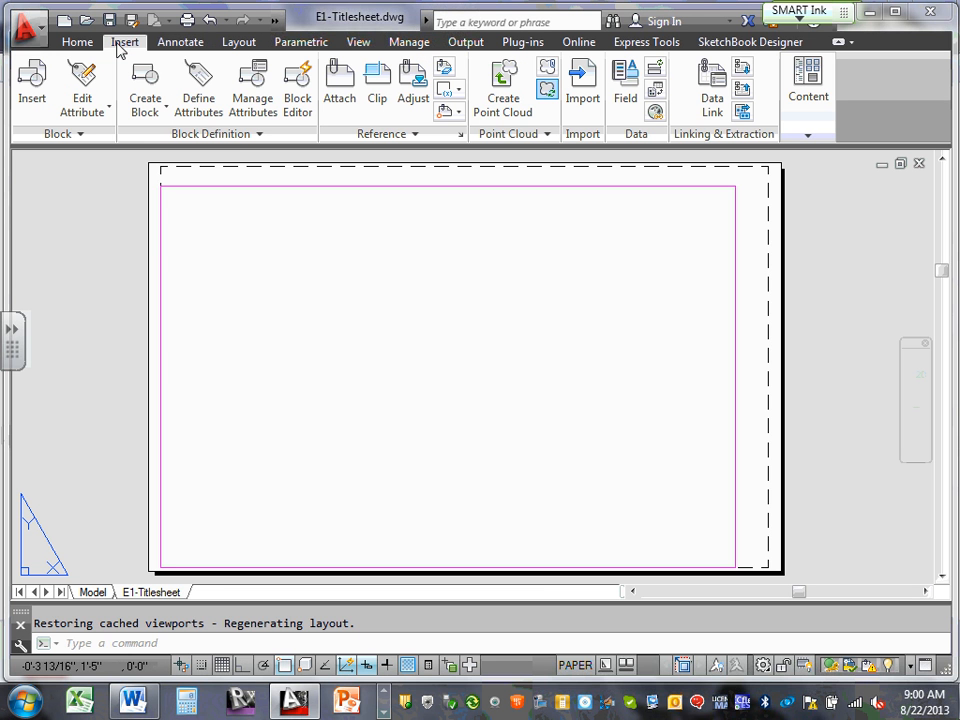
{"action": "left_click", "coordinate": [343, 86]}
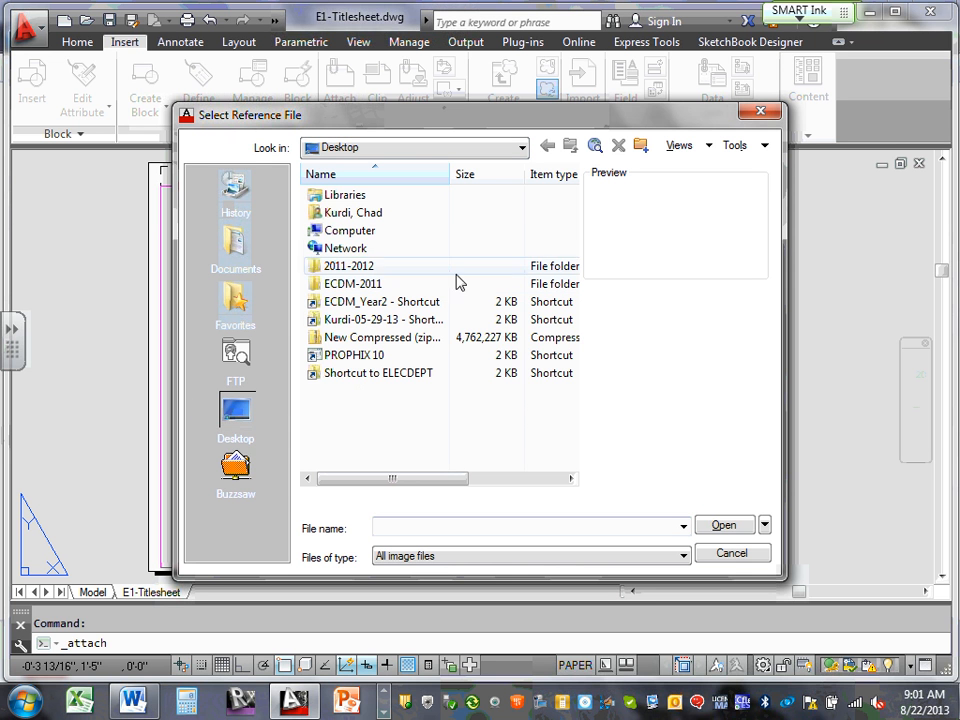
Browse the ECDM_Year2 folders, ending in the Instructor's ECDM2140 CAD folder
{"action": "left_click", "coordinate": [408, 322]}
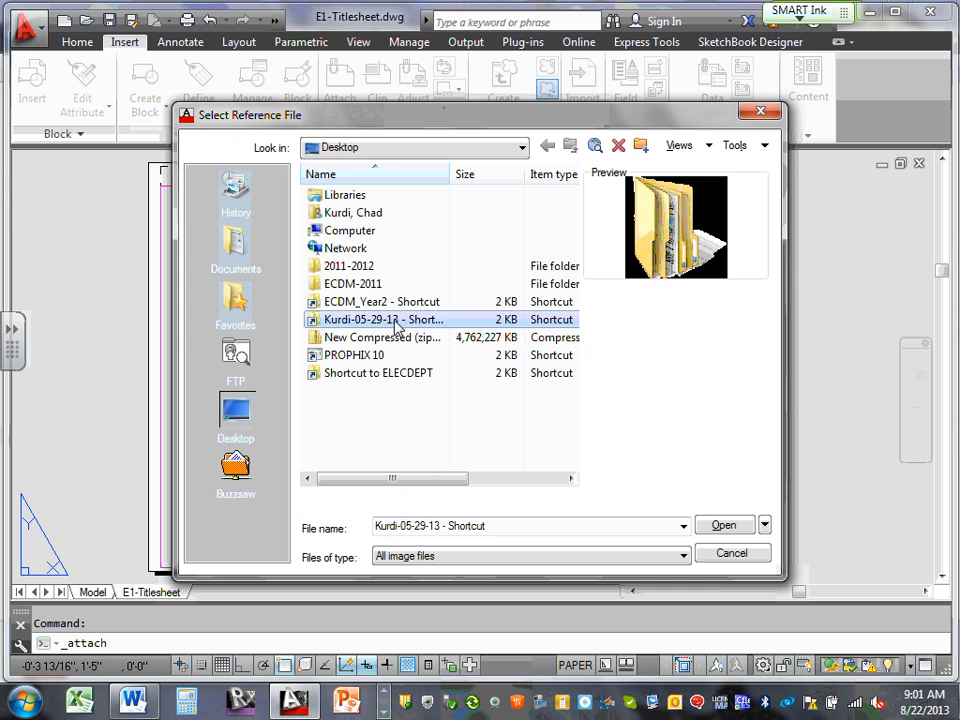
{"action": "left_click", "coordinate": [400, 318]}
{"action": "double_click", "coordinate": [406, 302]}
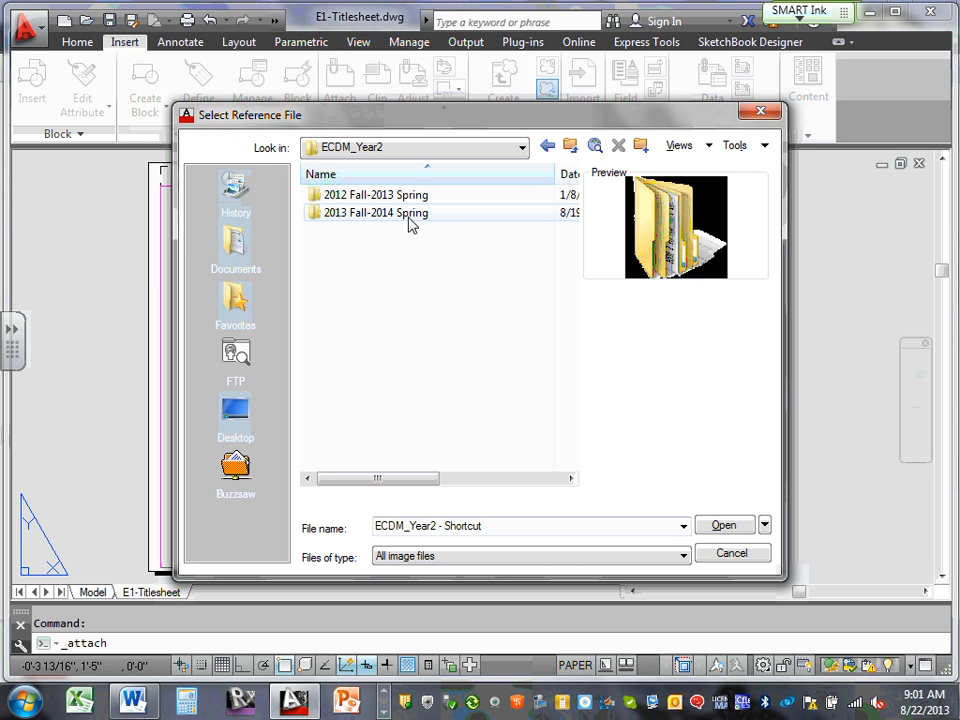
{"action": "double_click", "coordinate": [388, 214]}
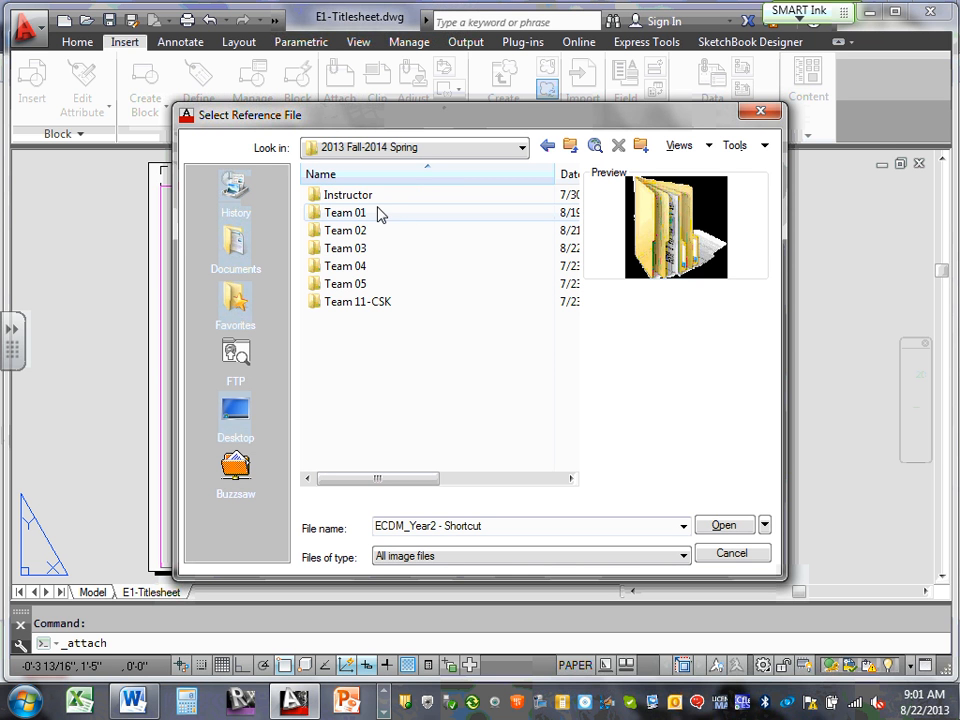
{"action": "double_click", "coordinate": [375, 303]}
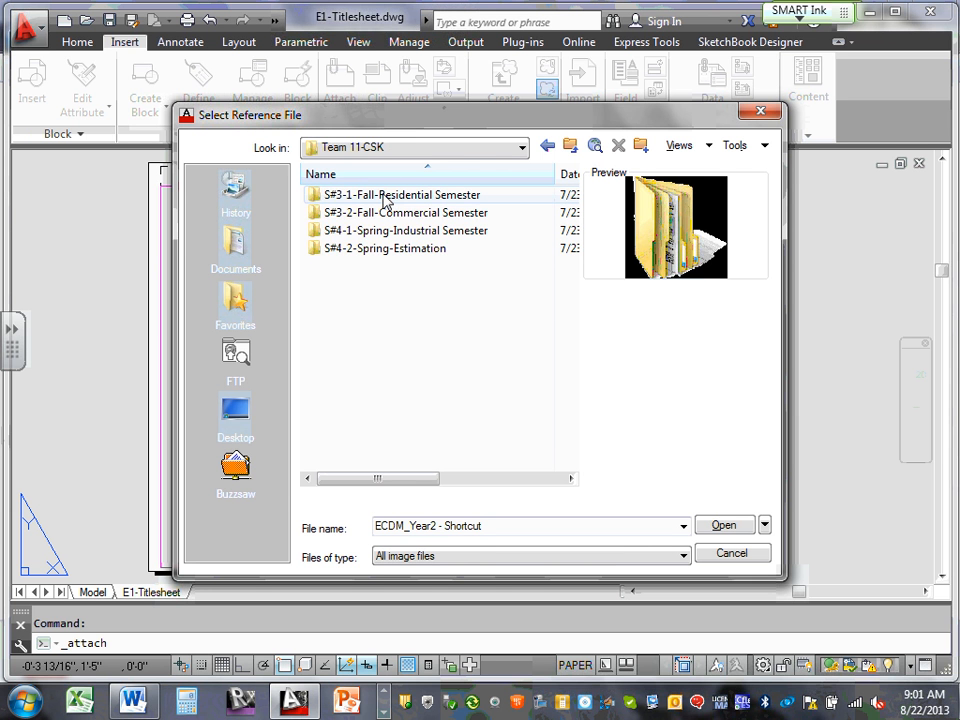
{"action": "double_click", "coordinate": [385, 196]}
{"action": "double_click", "coordinate": [388, 198]}
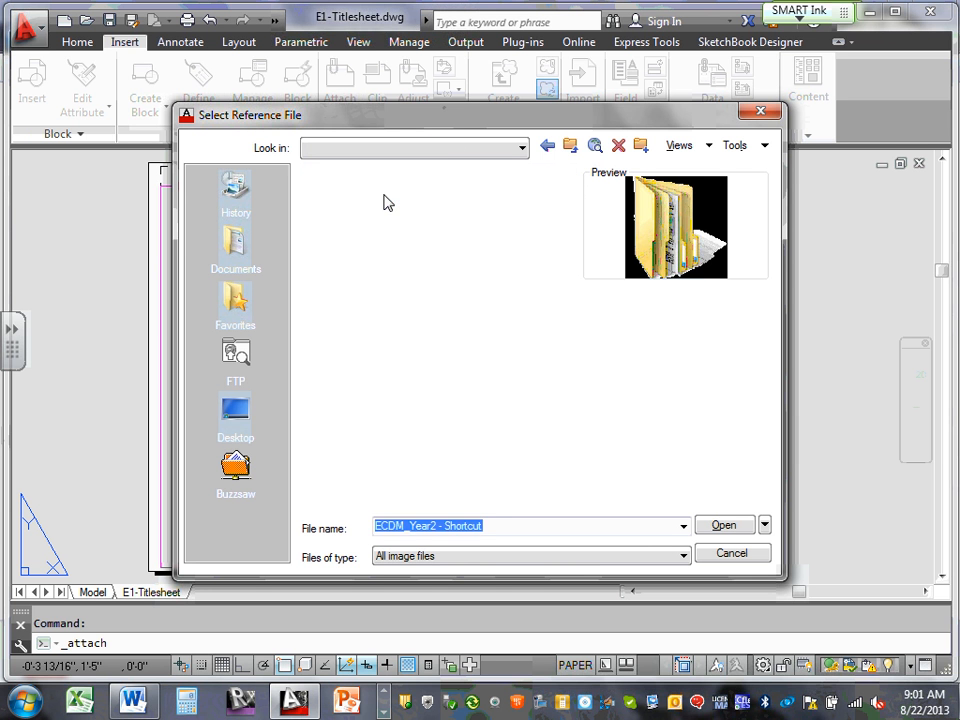
{"action": "double_click", "coordinate": [356, 194]}
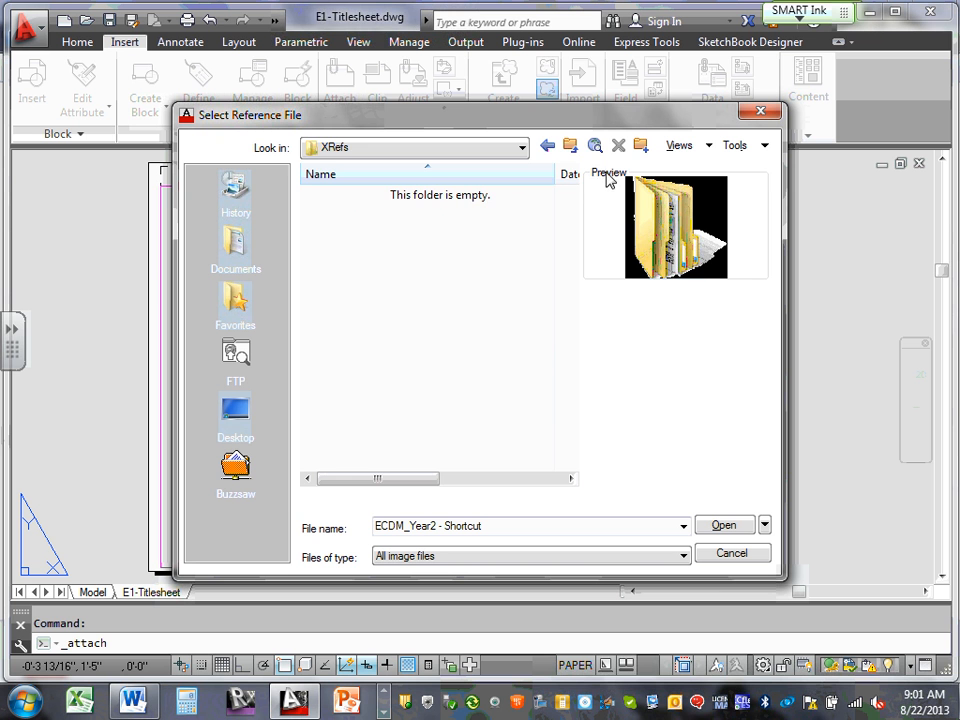
{"action": "left_click", "coordinate": [574, 151]}
{"action": "left_click", "coordinate": [575, 151]}
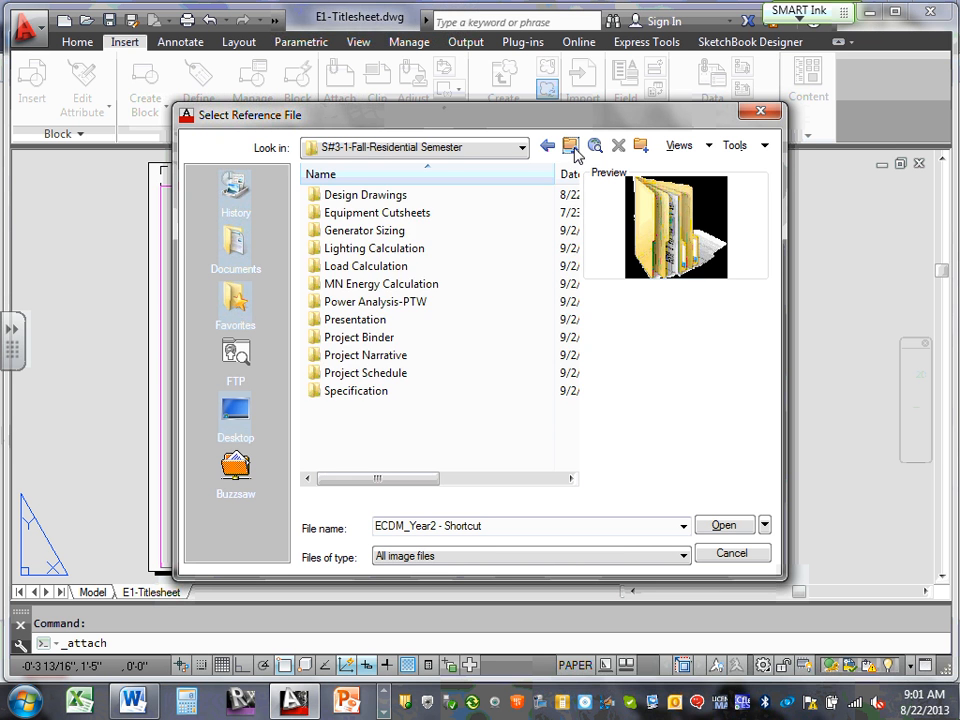
{"action": "left_click", "coordinate": [575, 151]}
{"action": "left_click", "coordinate": [575, 152]}
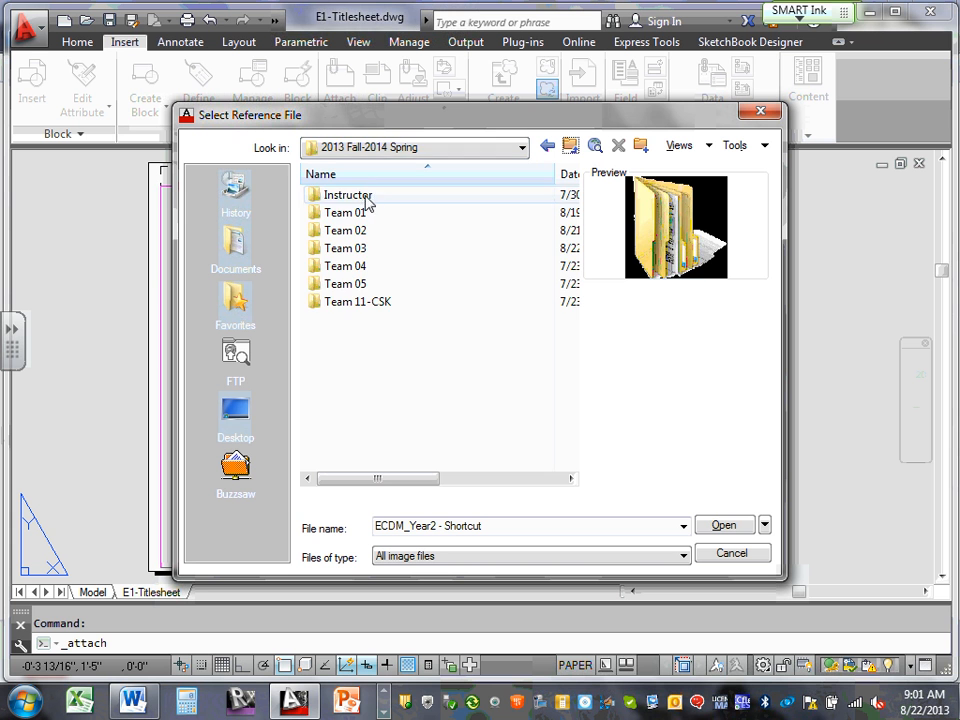
{"action": "double_click", "coordinate": [366, 197]}
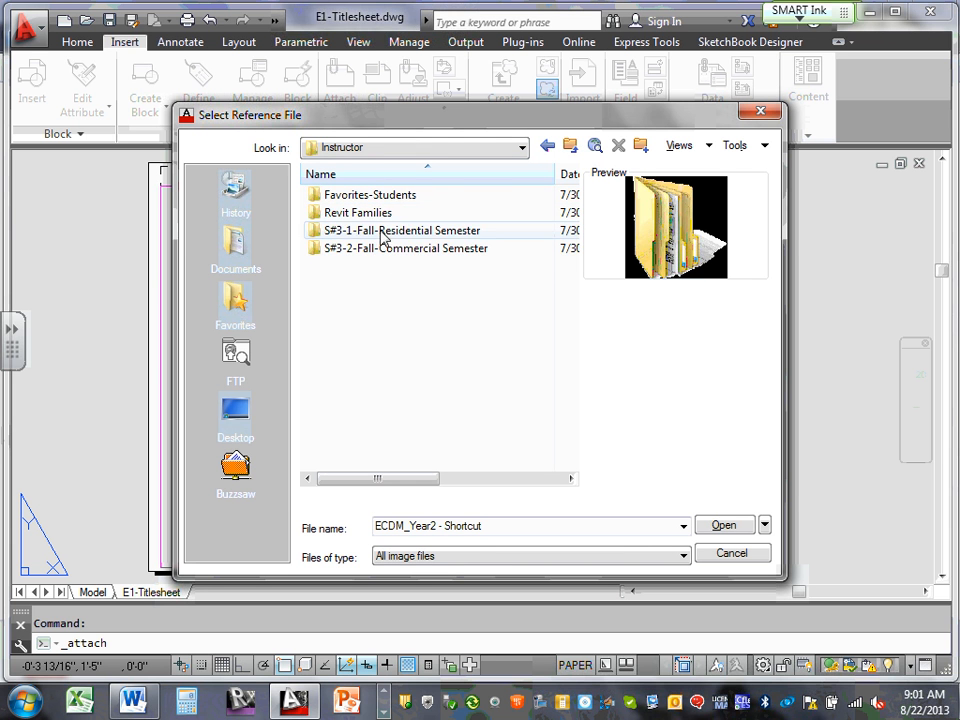
{"action": "double_click", "coordinate": [381, 230]}
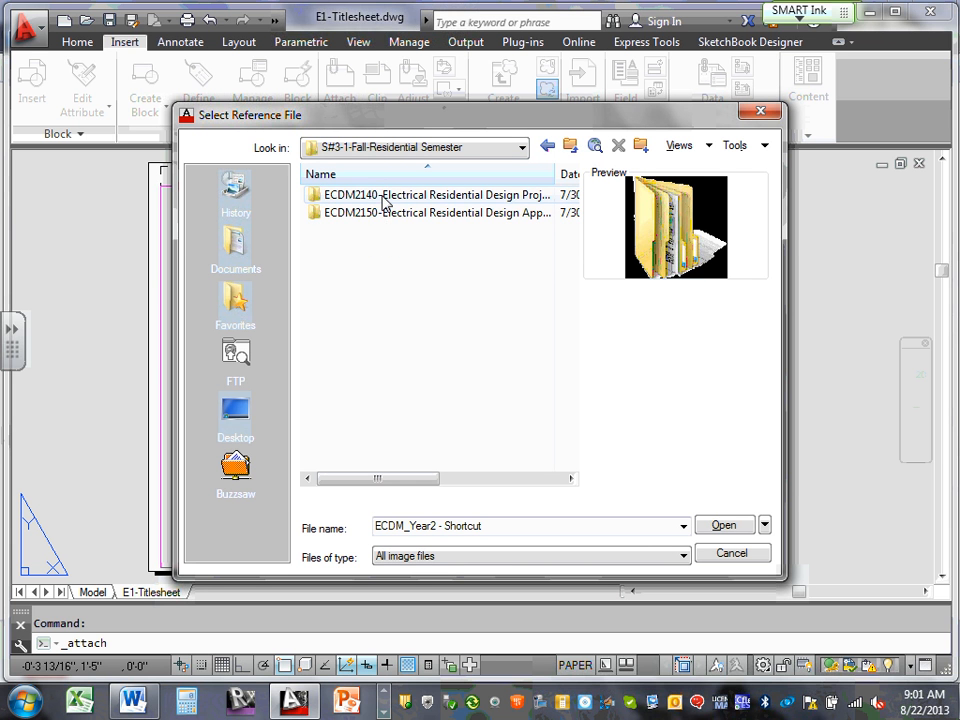
{"action": "double_click", "coordinate": [384, 196]}
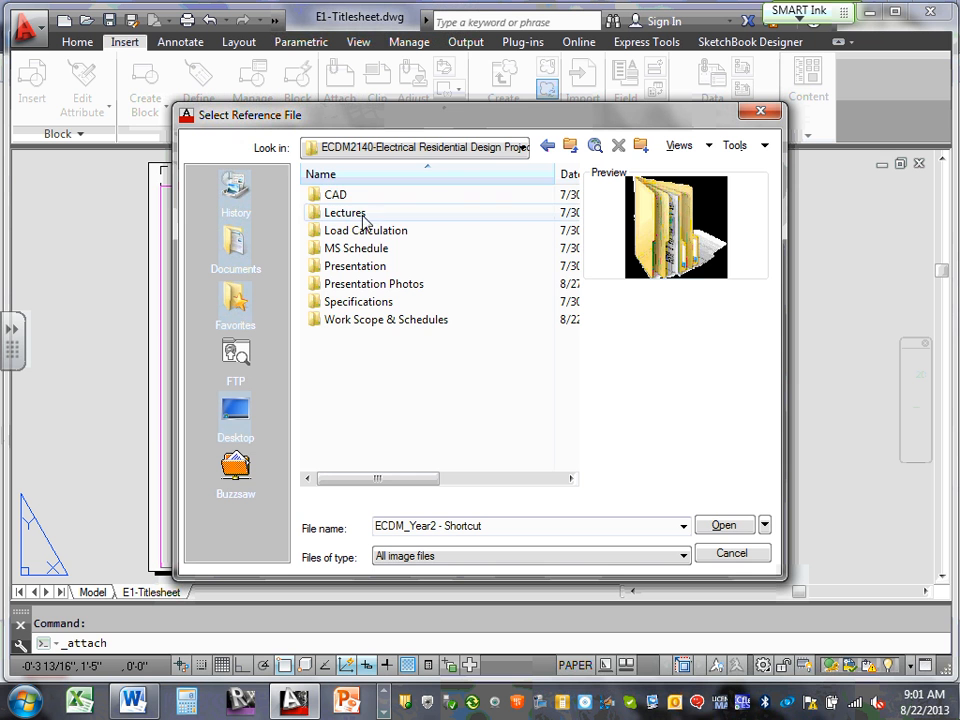
{"action": "double_click", "coordinate": [345, 196]}
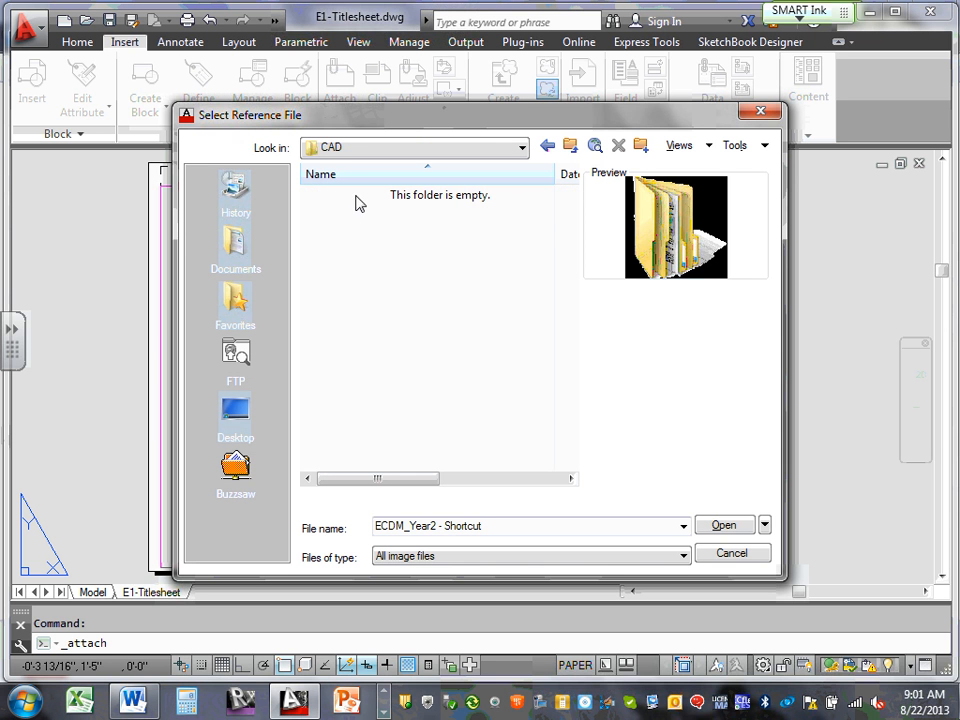
Limit the listed file type to Drawing (*.dwg)
{"action": "left_click", "coordinate": [684, 527]}
{"action": "left_click", "coordinate": [684, 527]}
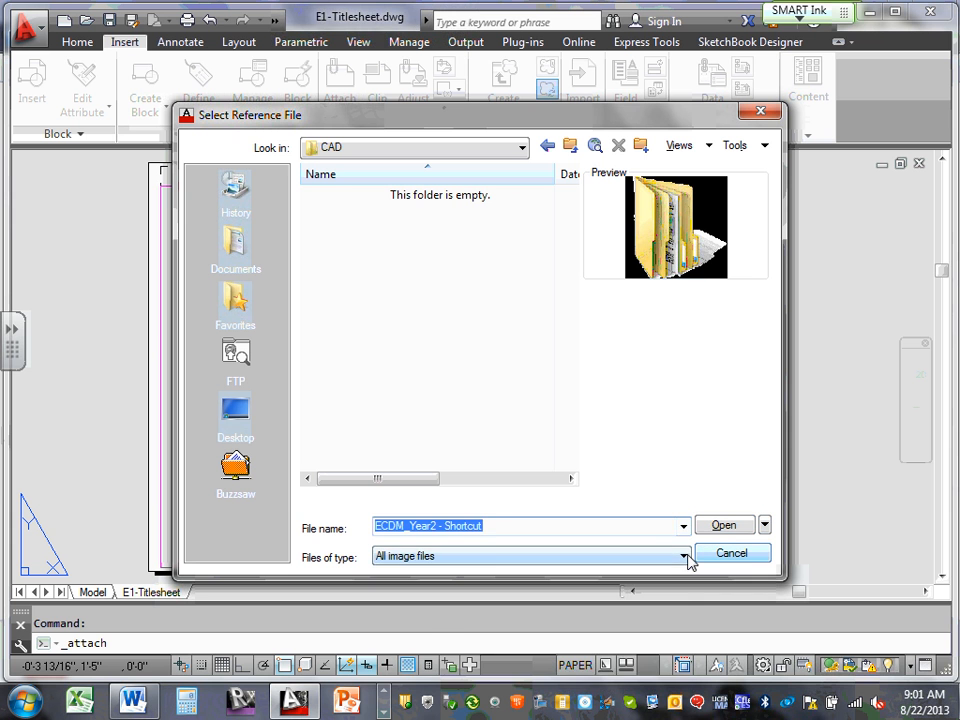
{"action": "left_click", "coordinate": [684, 556]}
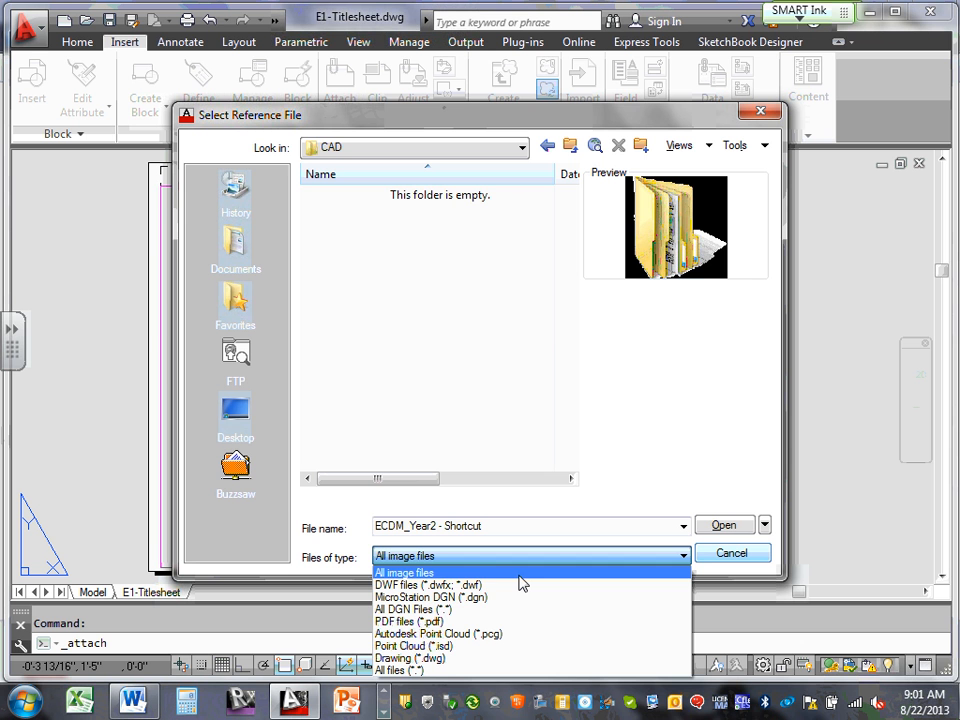
{"action": "left_click", "coordinate": [456, 658]}
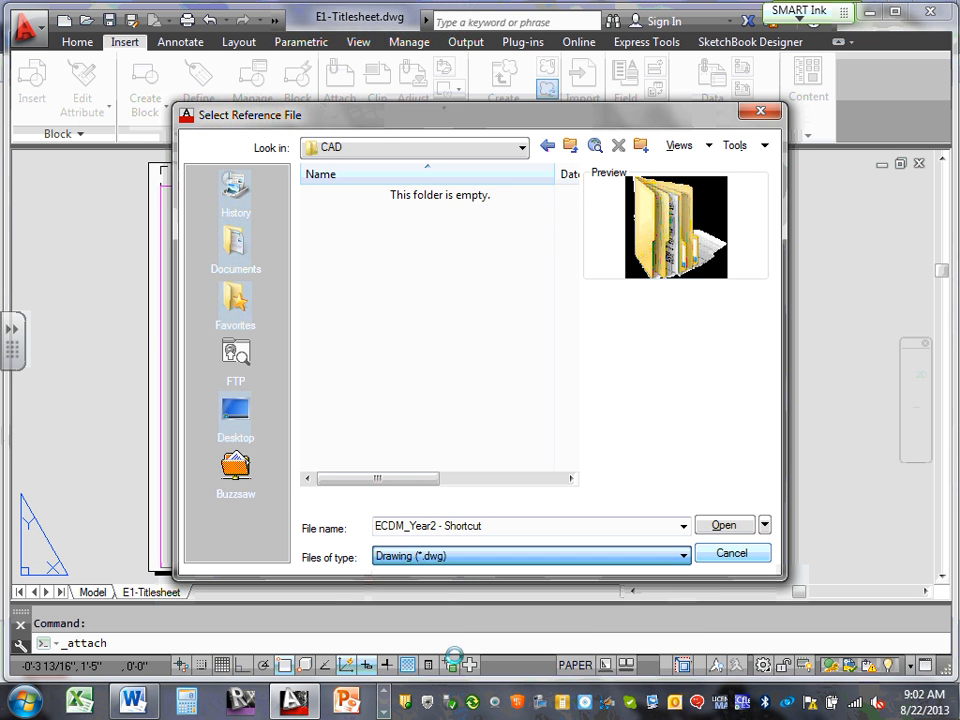
{"action": "left_click", "coordinate": [684, 556]}
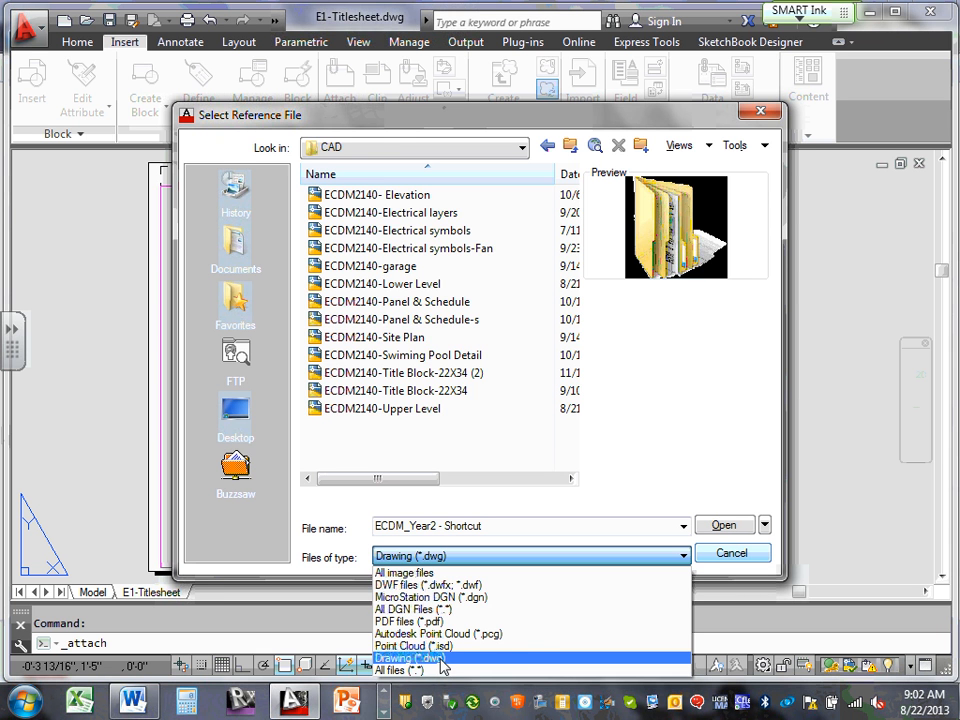
{"action": "left_click", "coordinate": [441, 658]}
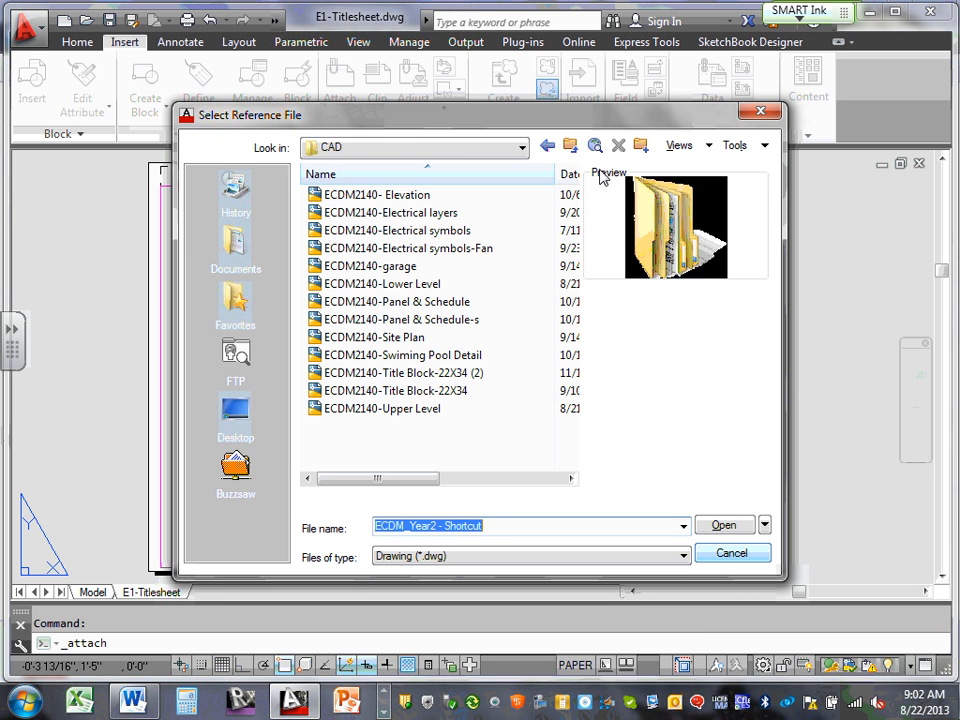
Go to Team 11-CSK > Design Drawings > XRefs and select ECDM2140-Title Block-22X34
{"action": "left_click", "coordinate": [526, 150]}
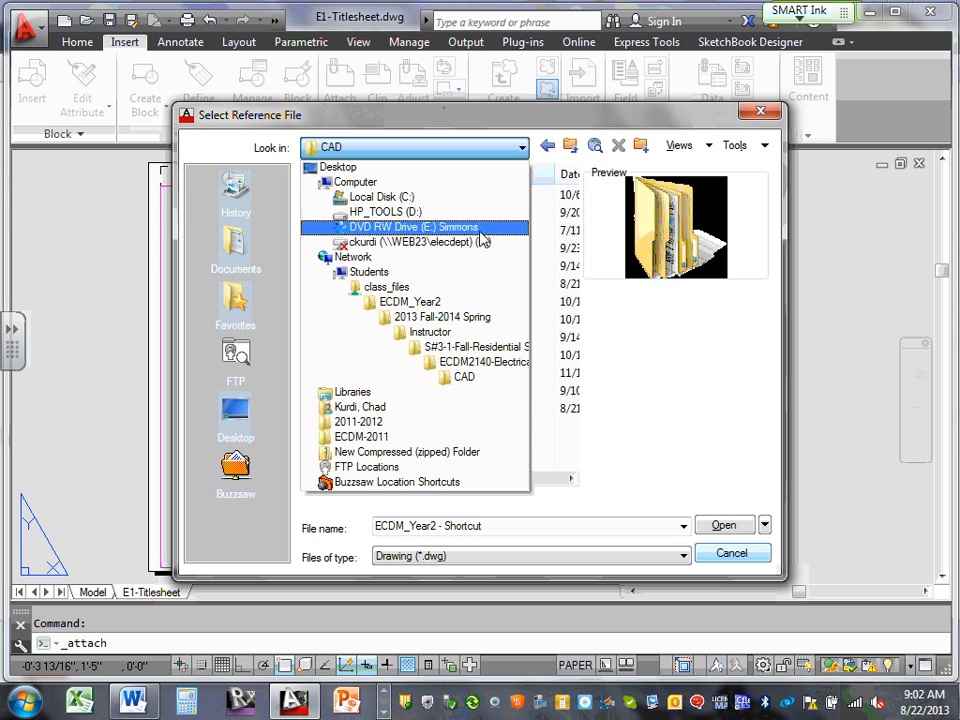
{"action": "left_click", "coordinate": [465, 317]}
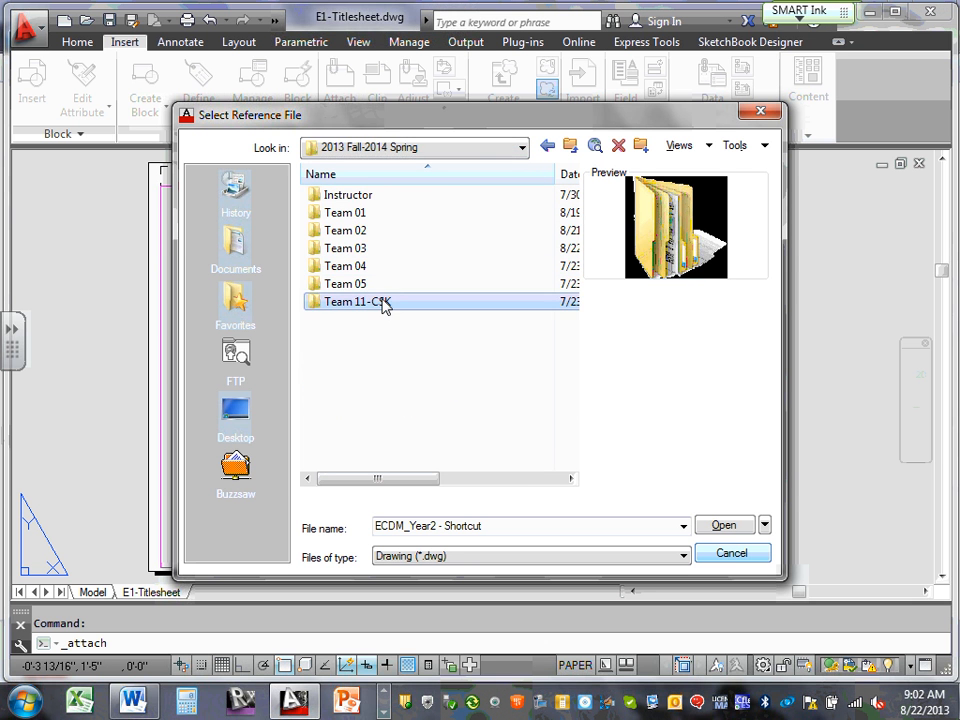
{"action": "double_click", "coordinate": [386, 303]}
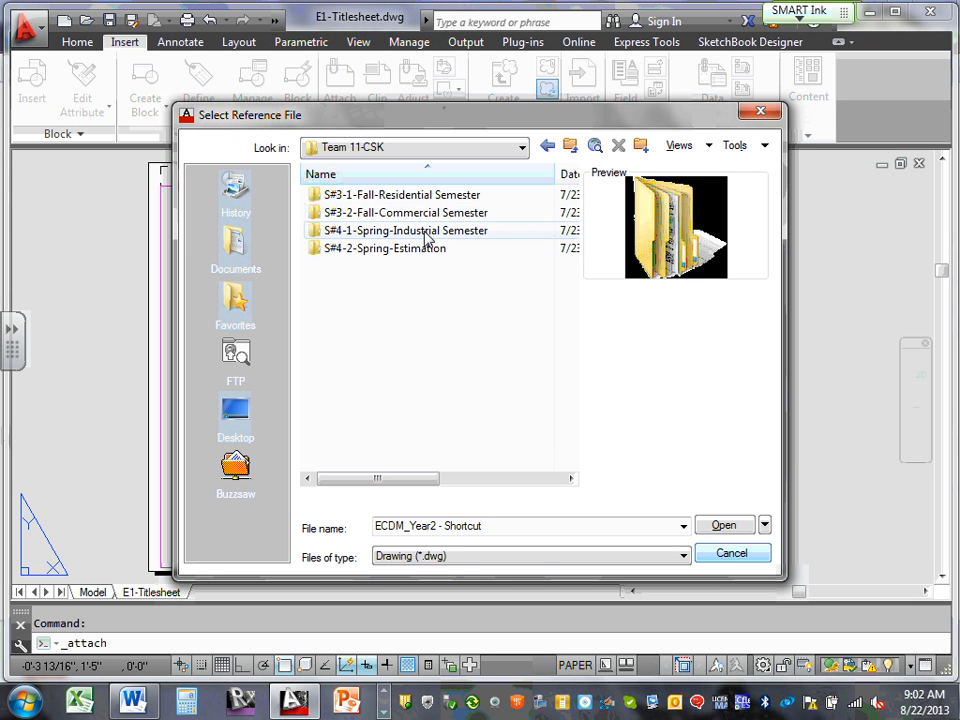
{"action": "double_click", "coordinate": [435, 197]}
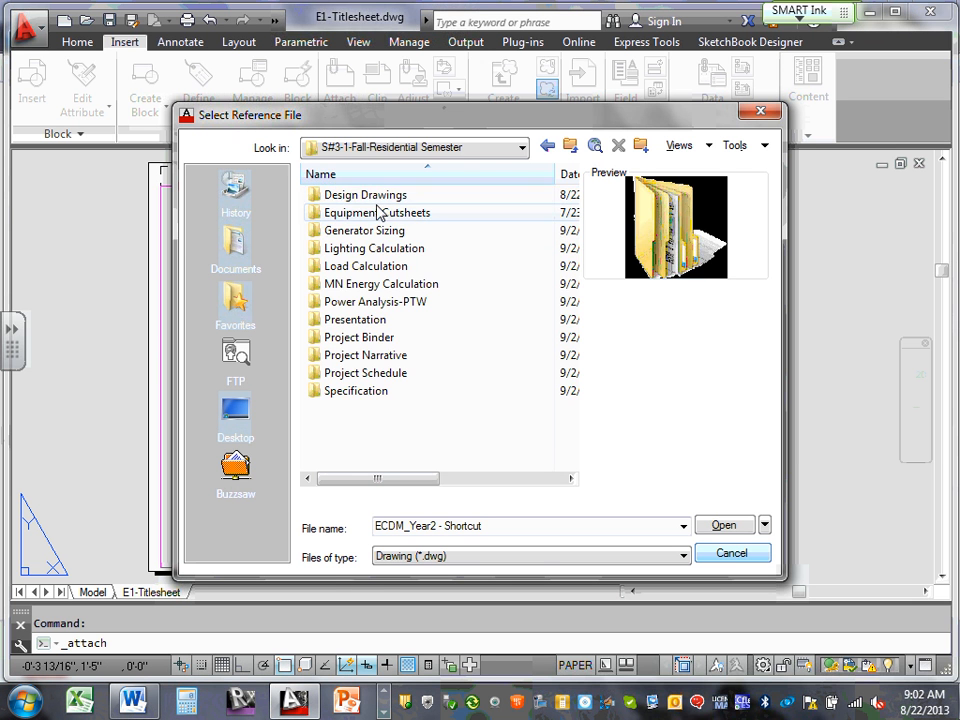
{"action": "double_click", "coordinate": [376, 198]}
{"action": "double_click", "coordinate": [347, 196]}
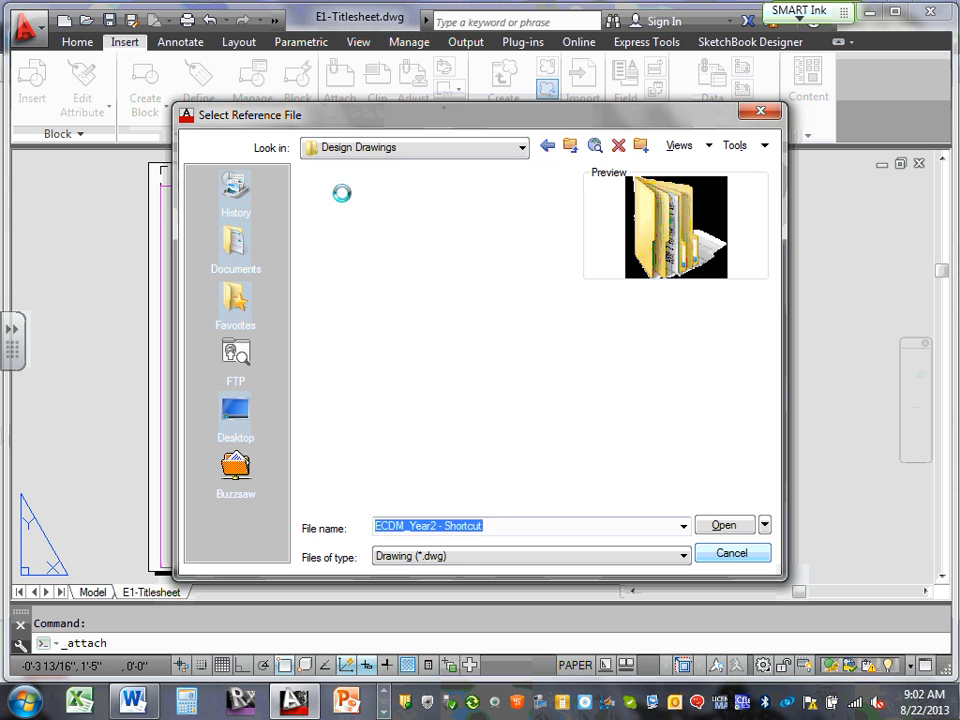
{"action": "left_click", "coordinate": [684, 556]}
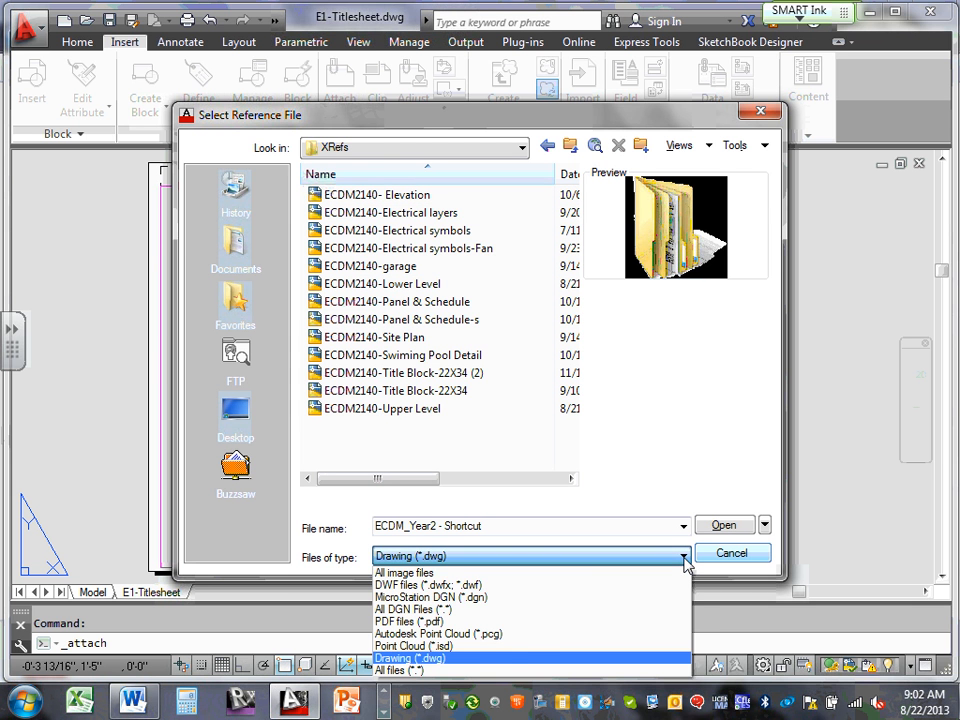
{"action": "left_click", "coordinate": [684, 560]}
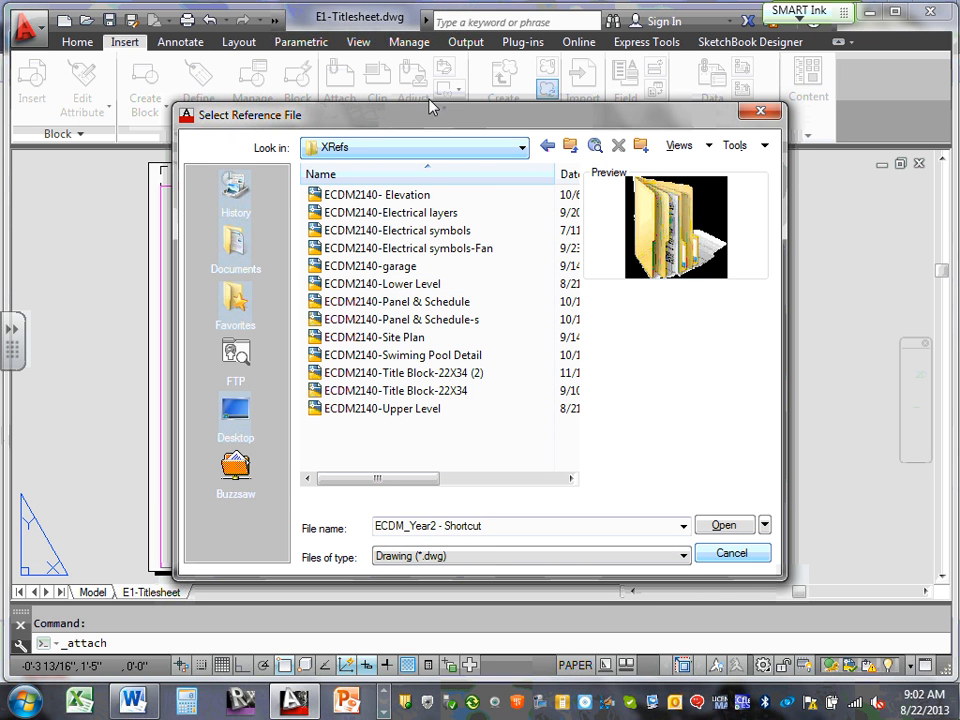
{"action": "left_click", "coordinate": [451, 392]}
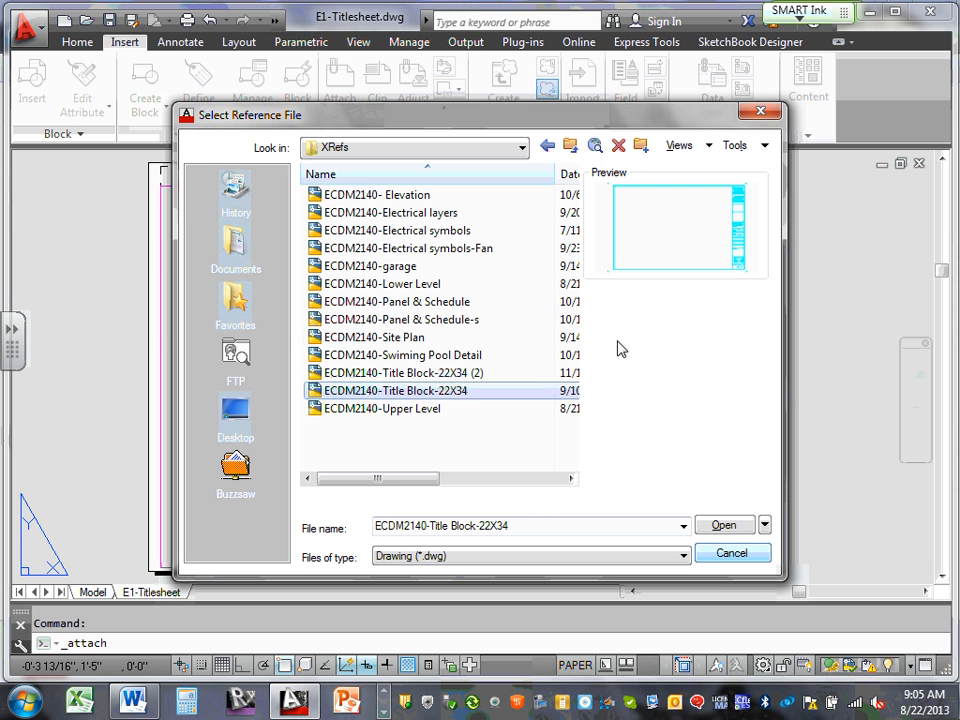
Reselect the ECDM2140-Title Block-22X34 drawing and open it for attaching
{"action": "left_click", "coordinate": [432, 393]}
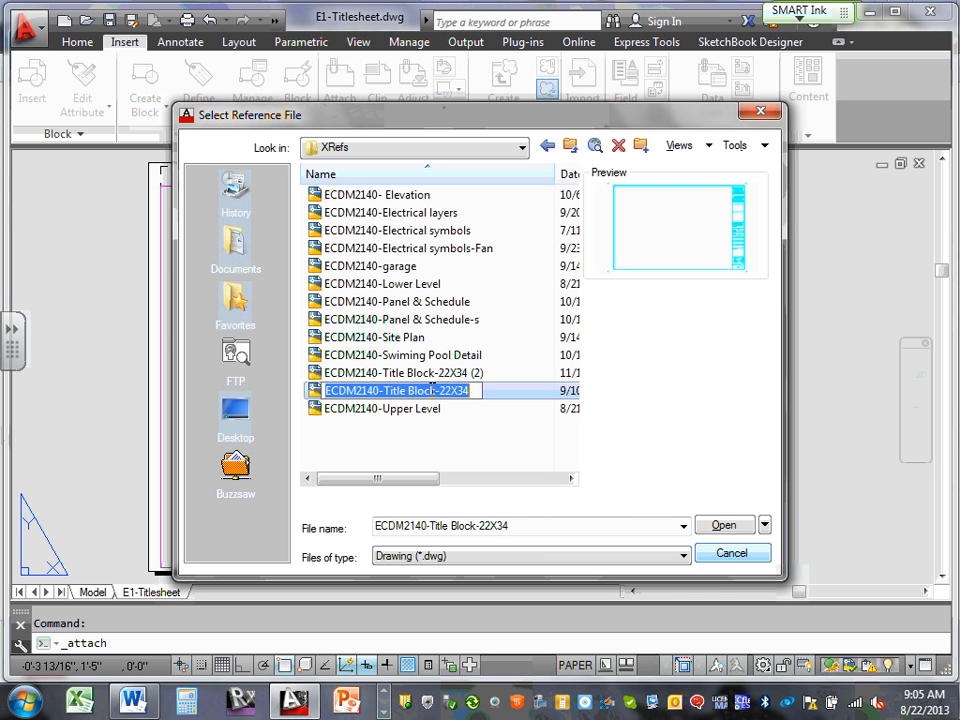
{"action": "left_click", "coordinate": [500, 397]}
{"action": "left_click", "coordinate": [468, 392]}
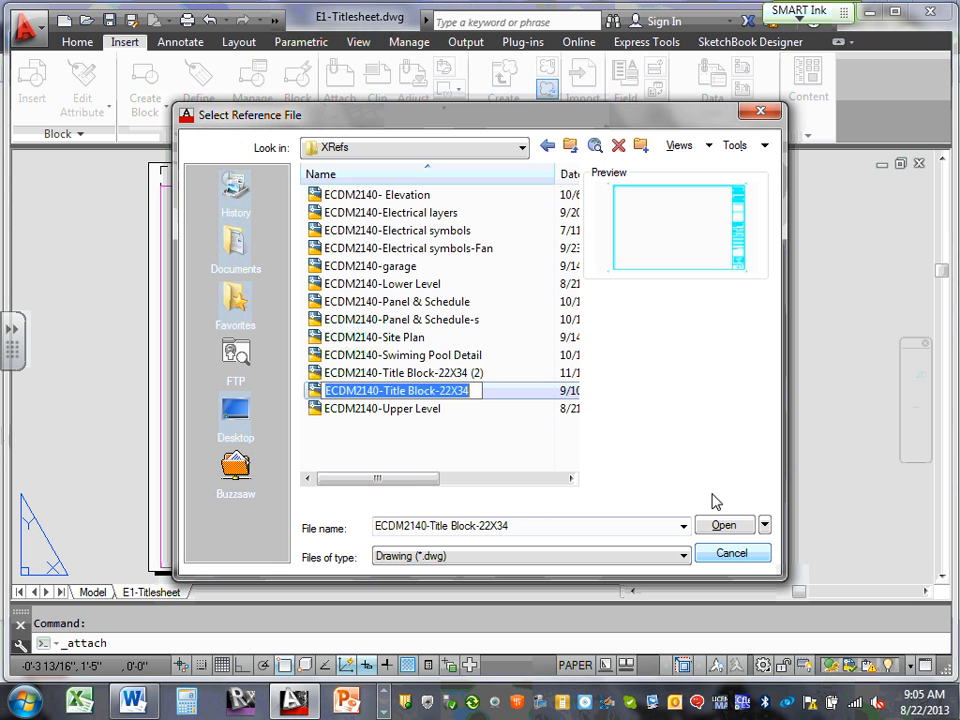
{"action": "left_click", "coordinate": [726, 527]}
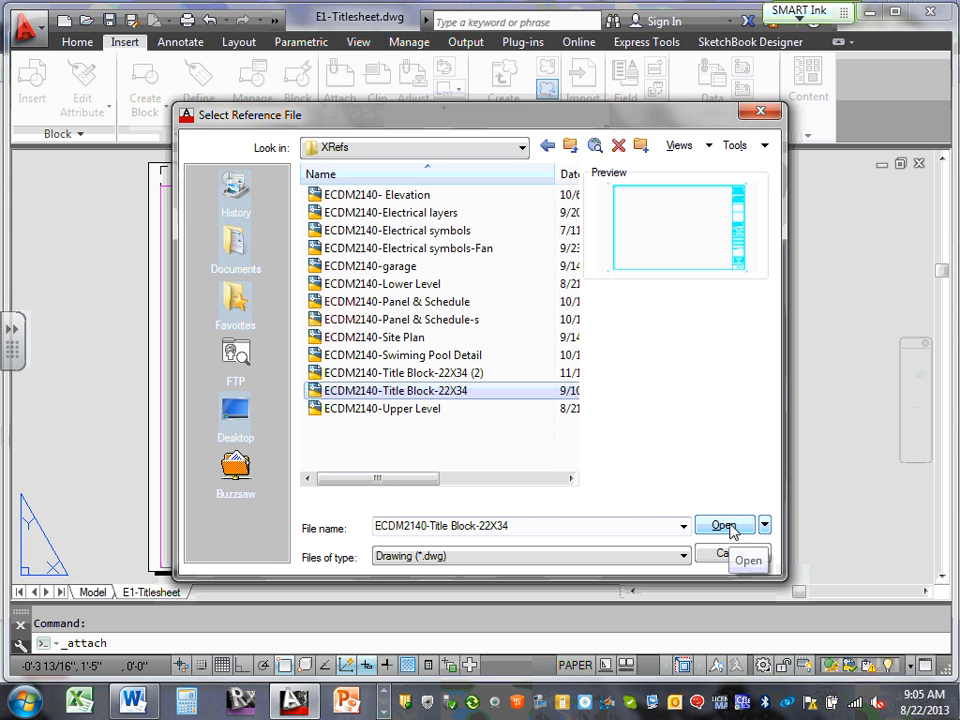
{"action": "left_click", "coordinate": [727, 528]}
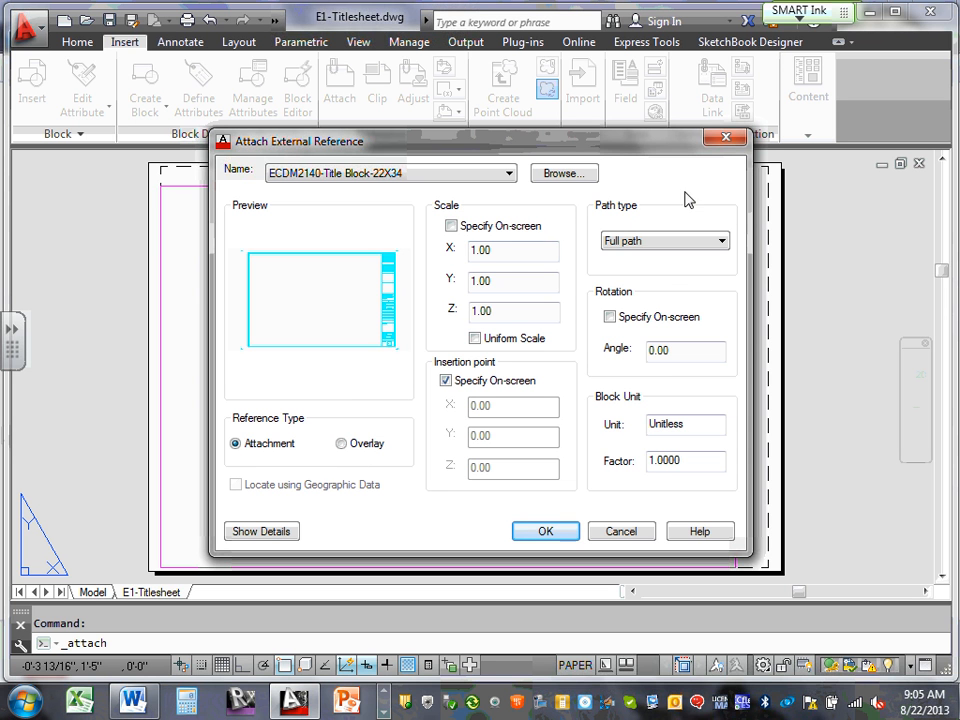
Try Relative path, accept that it can't be assigned, and attach with Full path
{"action": "left_click", "coordinate": [723, 242]}
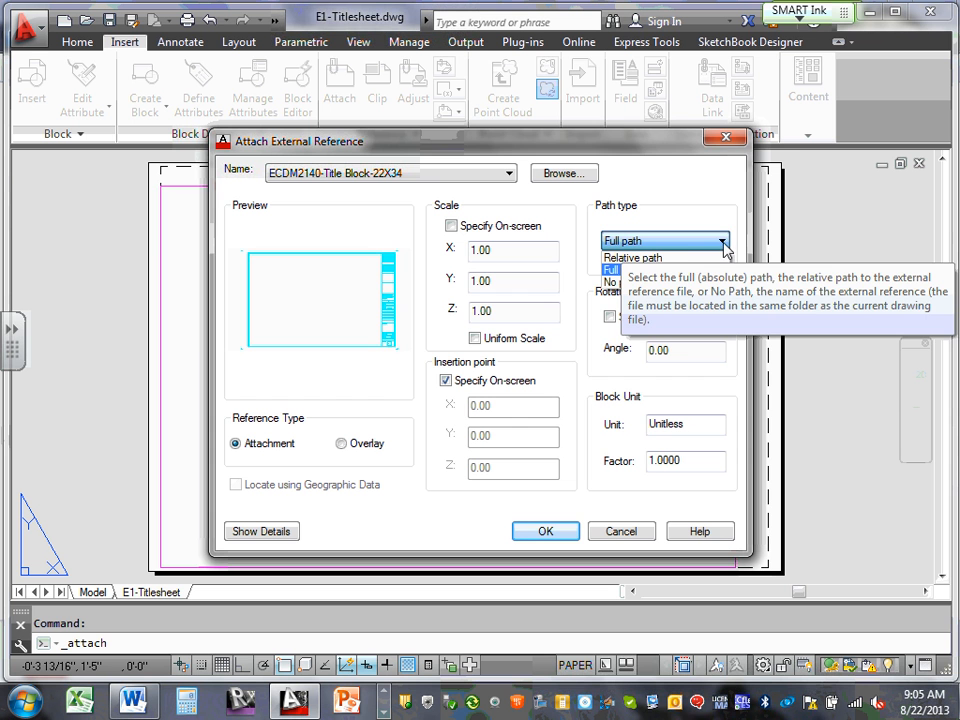
{"action": "left_click", "coordinate": [660, 257]}
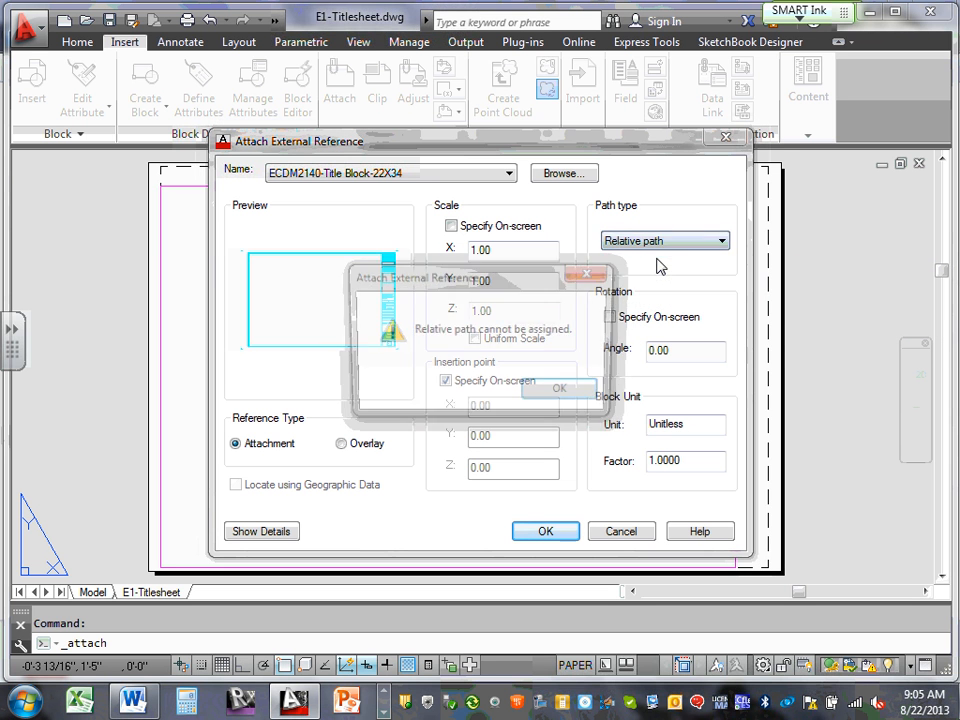
{"action": "left_click", "coordinate": [561, 392]}
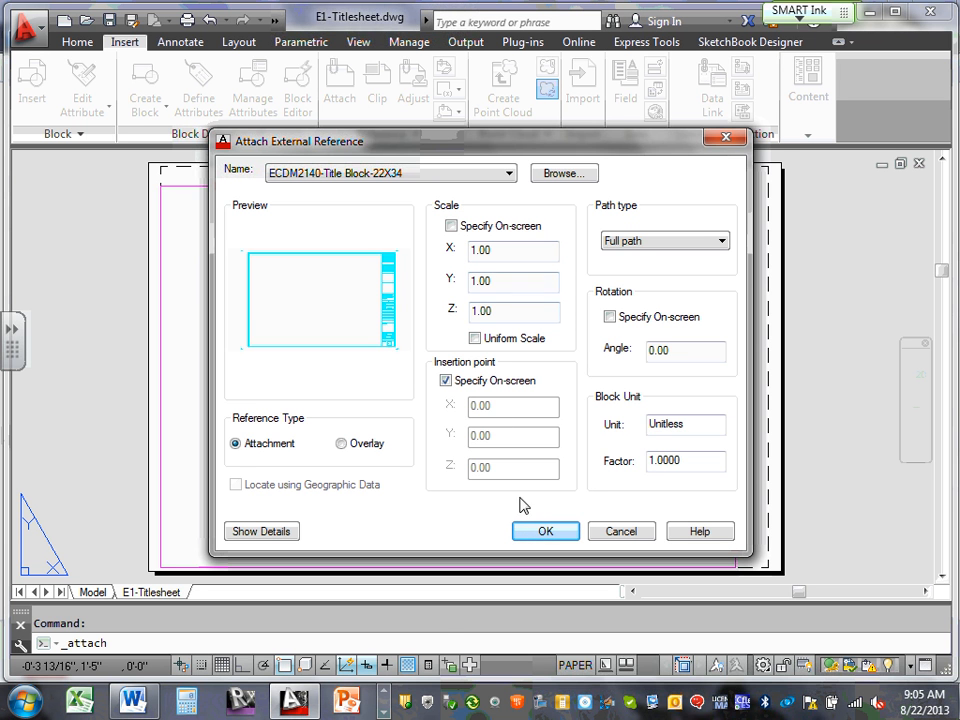
{"action": "left_click", "coordinate": [545, 531]}
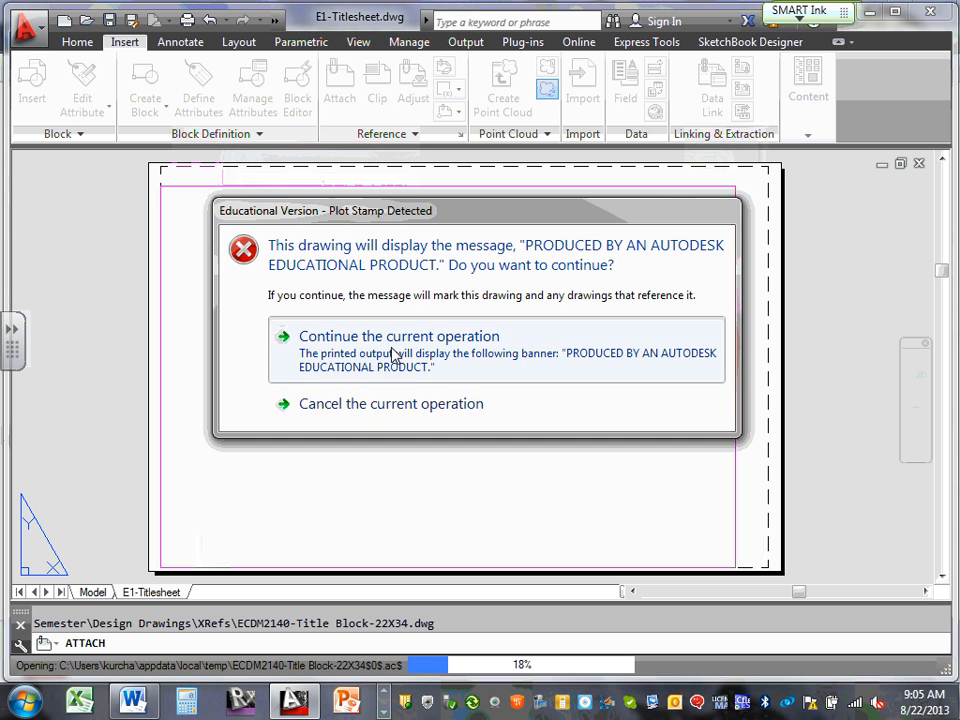
Accept the educational plot stamp warning and insert the title block at the sheet's lower-left corner
{"action": "left_click", "coordinate": [395, 356]}
{"action": "left_click", "coordinate": [513, 405]}
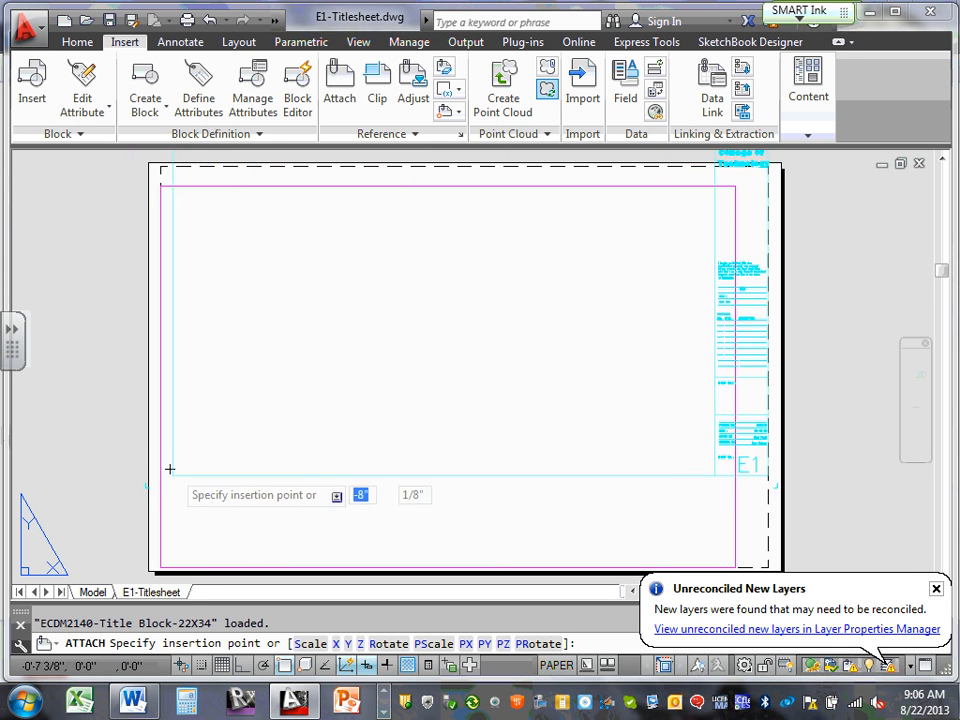
{"action": "scroll", "coordinate": [170, 468], "scroll_direction": "down", "scroll_amount": 4}
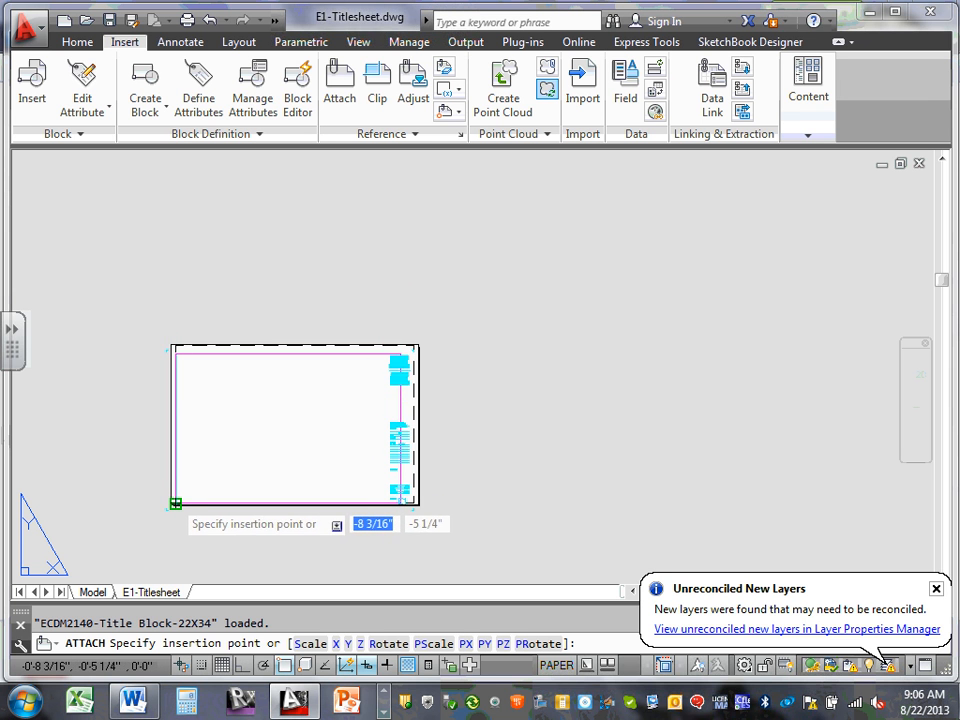
{"action": "scroll", "coordinate": [176, 503], "scroll_direction": "up", "scroll_amount": 2}
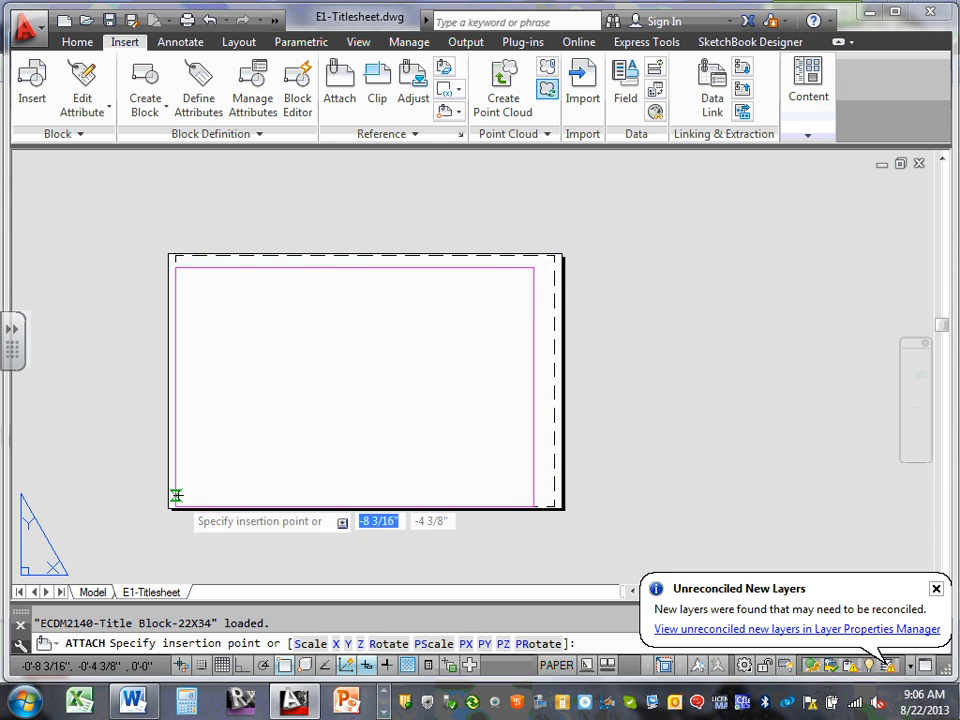
{"action": "scroll", "coordinate": [176, 495], "scroll_direction": "up", "scroll_amount": 3}
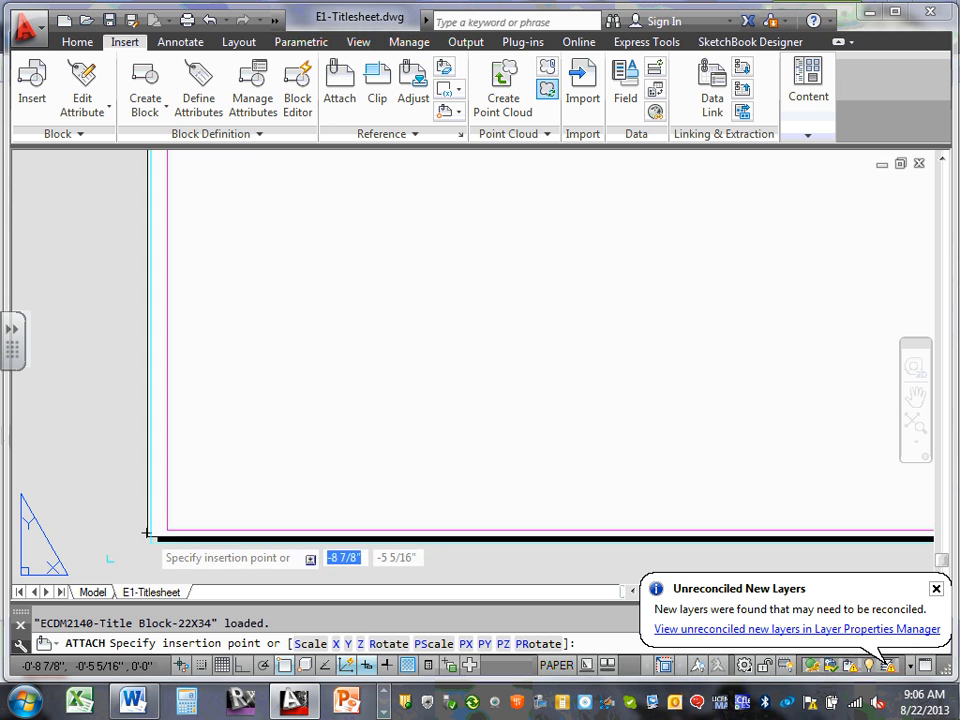
{"action": "scroll", "coordinate": [148, 530], "scroll_direction": "down", "scroll_amount": 5}
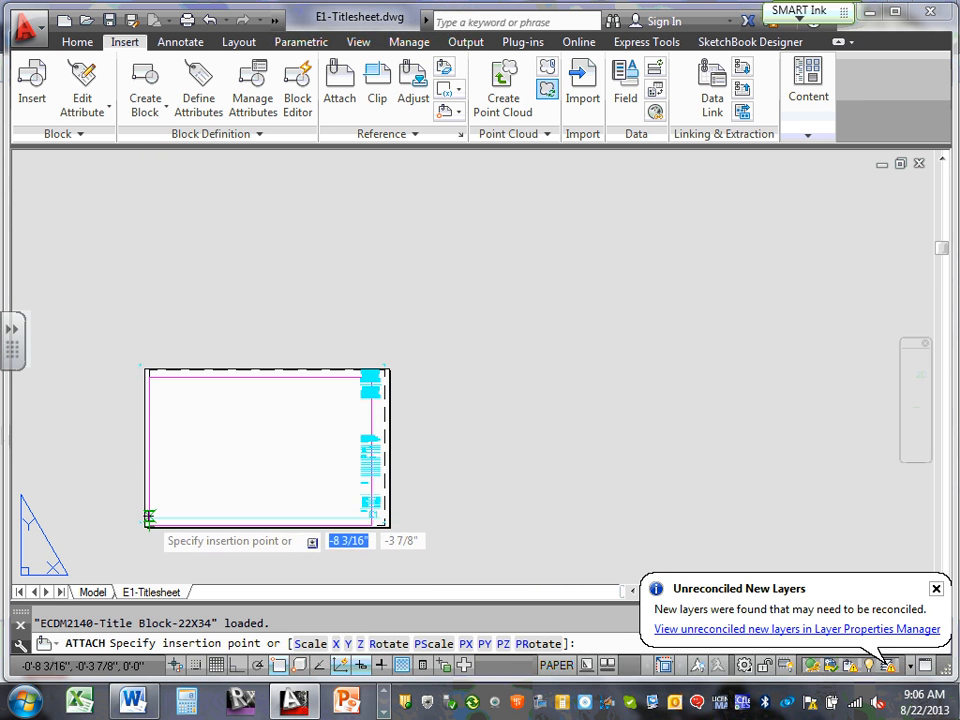
{"action": "scroll", "coordinate": [214, 497], "scroll_direction": "down", "scroll_amount": 3}
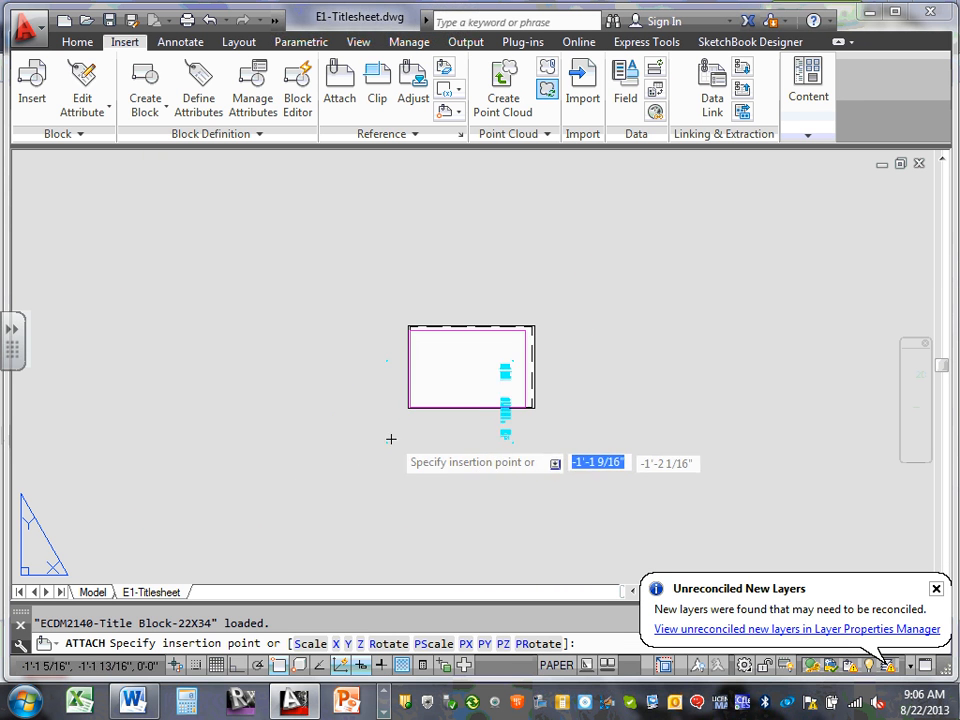
{"action": "scroll", "coordinate": [421, 409], "scroll_direction": "up", "scroll_amount": 4}
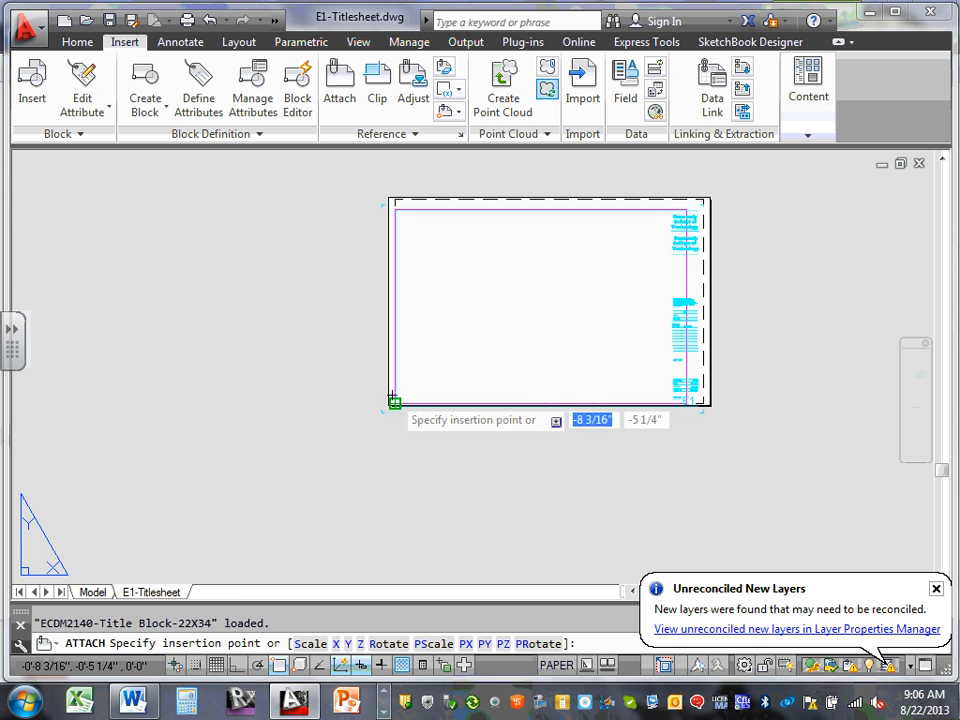
{"action": "left_click", "coordinate": [393, 399]}
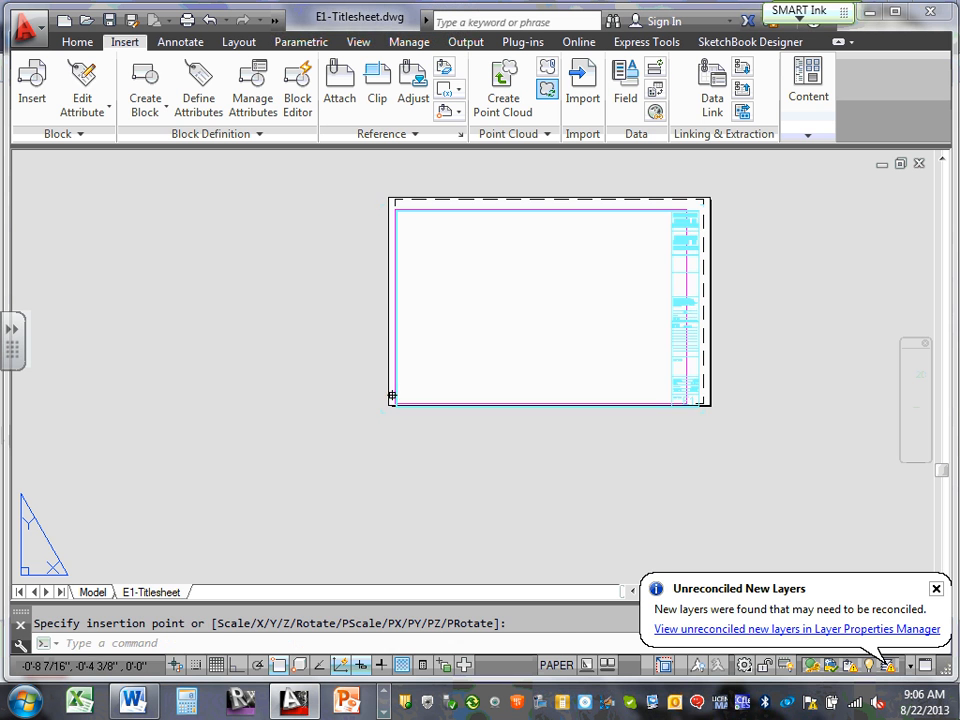
Dismiss the unreconciled new layers notice and zoom in on the title block's upper-right text
{"action": "left_click", "coordinate": [936, 589]}
{"action": "scroll", "coordinate": [700, 225], "scroll_direction": "up", "scroll_amount": 10}
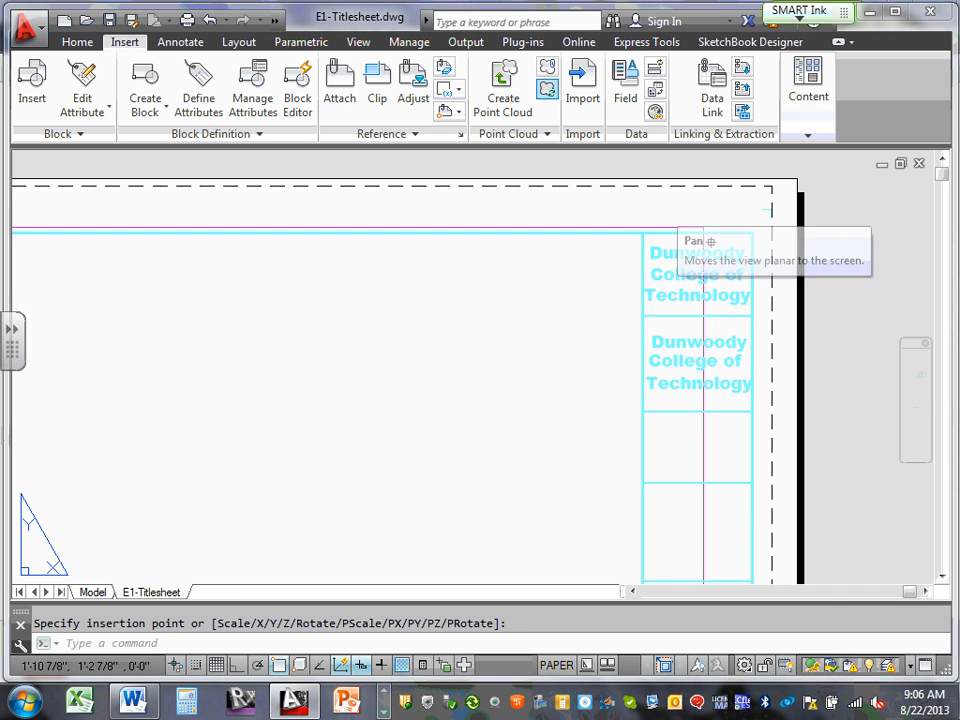
{"action": "scroll", "coordinate": [730, 258], "scroll_direction": "down", "scroll_amount": 4}
{"action": "scroll", "coordinate": [778, 259], "scroll_direction": "up", "scroll_amount": 4}
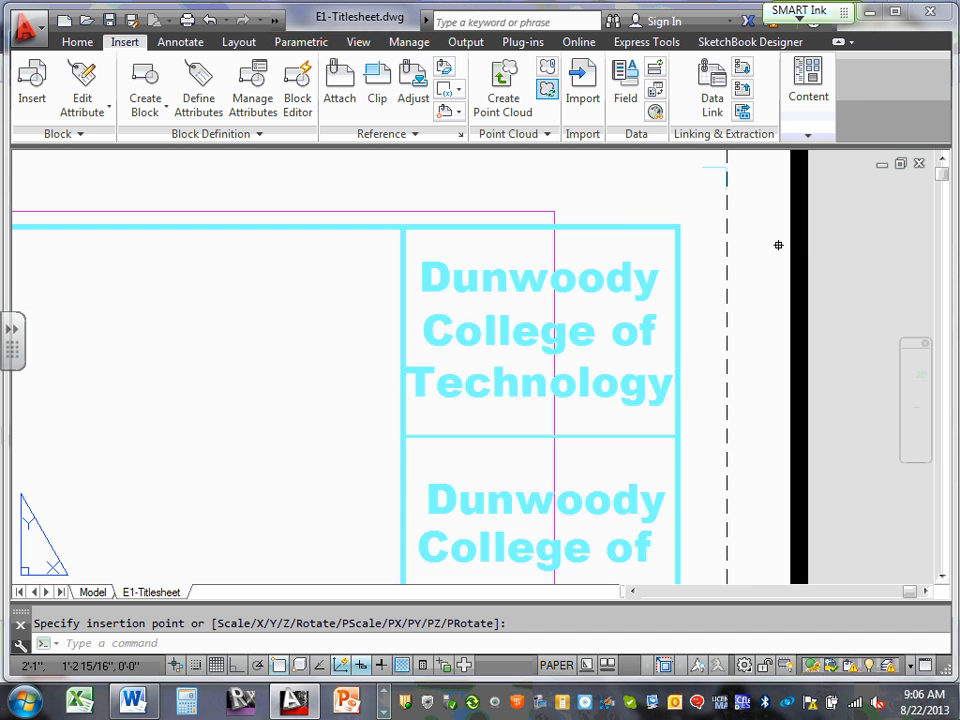
{"action": "scroll", "coordinate": [778, 245], "scroll_direction": "down", "scroll_amount": 4}
{"action": "left_click", "coordinate": [717, 242]}
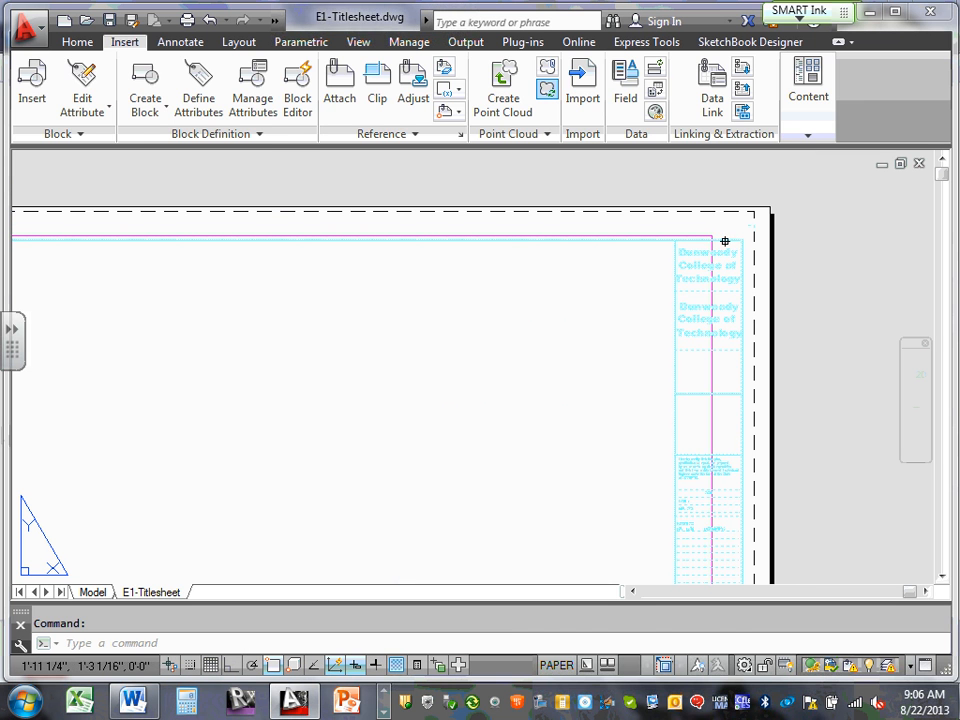
{"action": "mouse_move", "coordinate": [730, 240]}
{"action": "left_mouse_down"}
{"action": "mouse_move", "coordinate": [736, 221]}
{"action": "mouse_move", "coordinate": [746, 230]}
{"action": "left_mouse_up"}
{"action": "scroll", "coordinate": [812, 251], "scroll_direction": "down", "scroll_amount": 6}
{"action": "scroll", "coordinate": [765, 251], "scroll_direction": "up", "scroll_amount": 2}
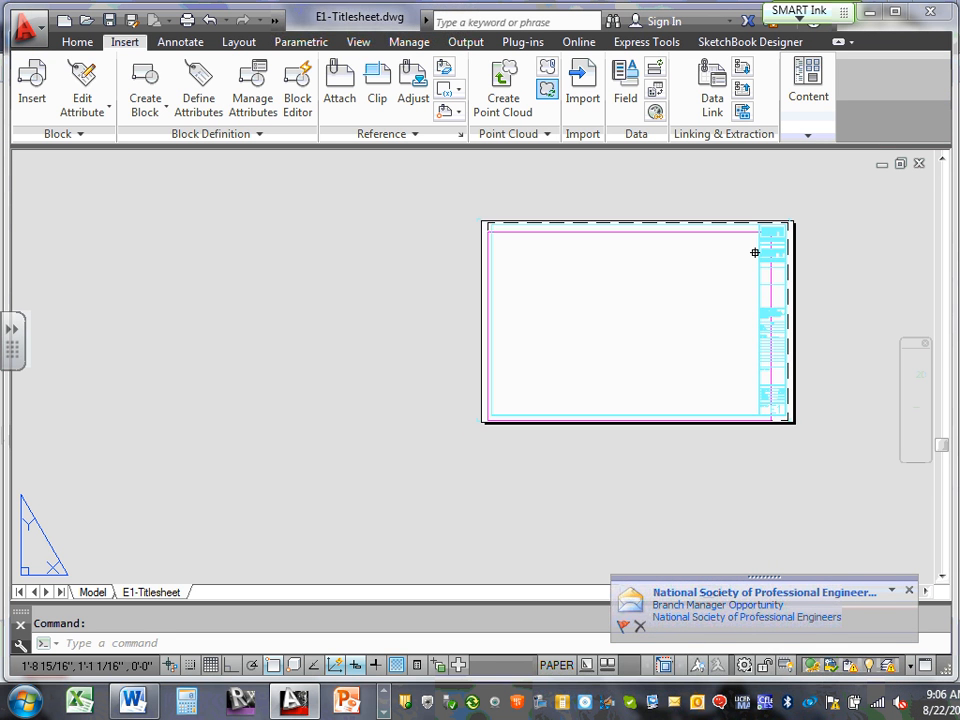
{"action": "scroll", "coordinate": [755, 252], "scroll_direction": "up", "scroll_amount": 2}
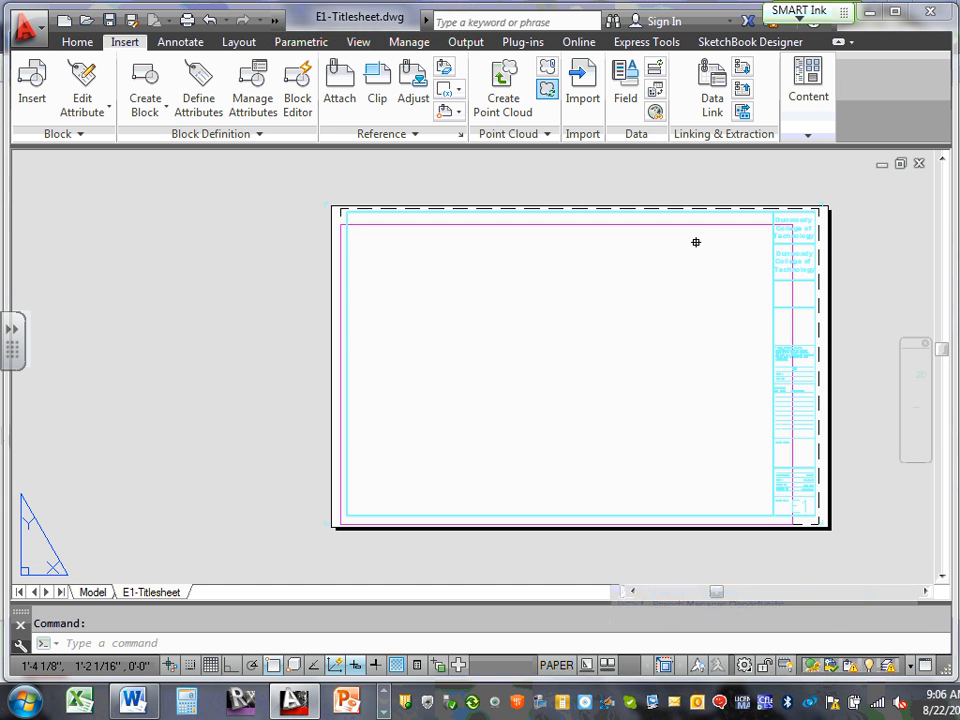
{"action": "middle_click_drag", "start_coordinate": [696, 242], "coordinate": [347, 270]}
{"action": "scroll", "coordinate": [476, 251], "scroll_direction": "up", "scroll_amount": 10}
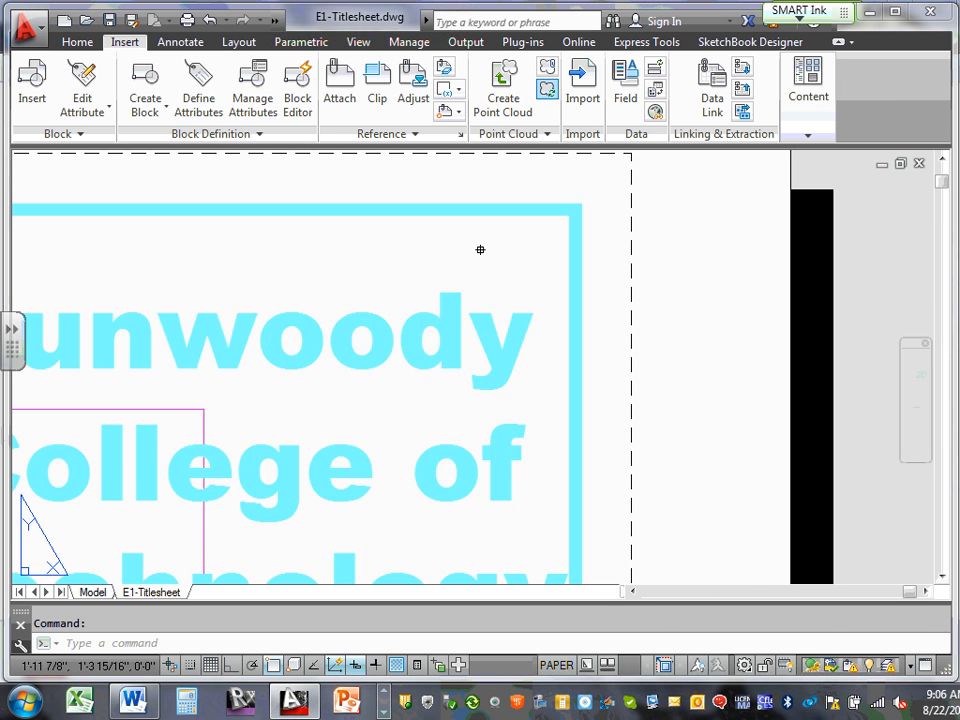
{"action": "middle_click_drag", "start_coordinate": [531, 264], "coordinate": [510, 407]}
{"action": "left_click", "coordinate": [528, 367]}
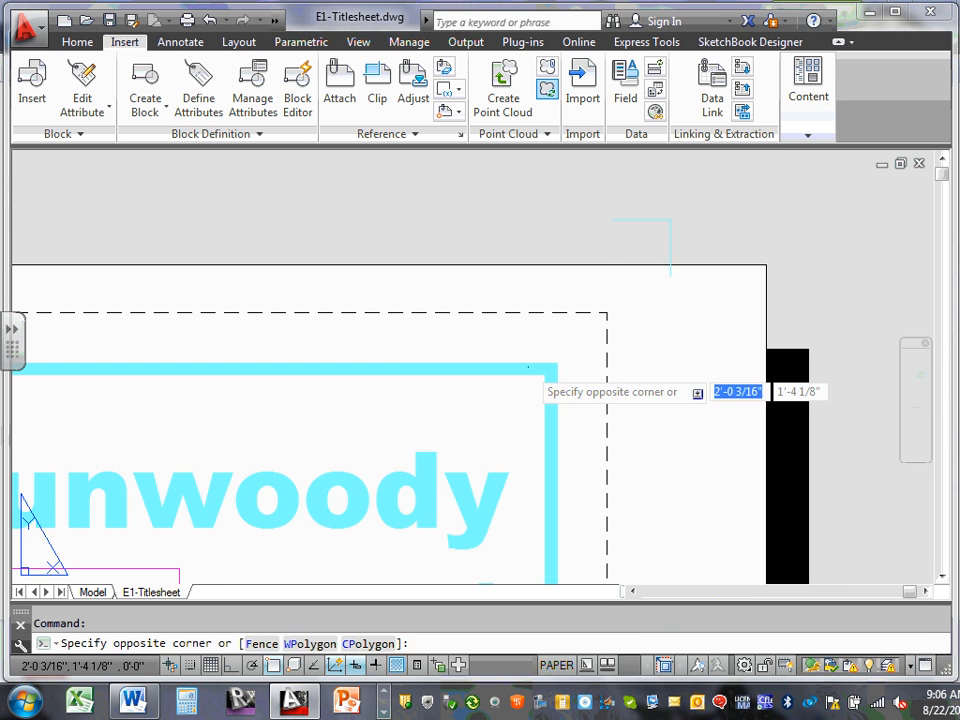
{"action": "left_click", "coordinate": [510, 367]}
{"action": "left_click", "coordinate": [510, 365]}
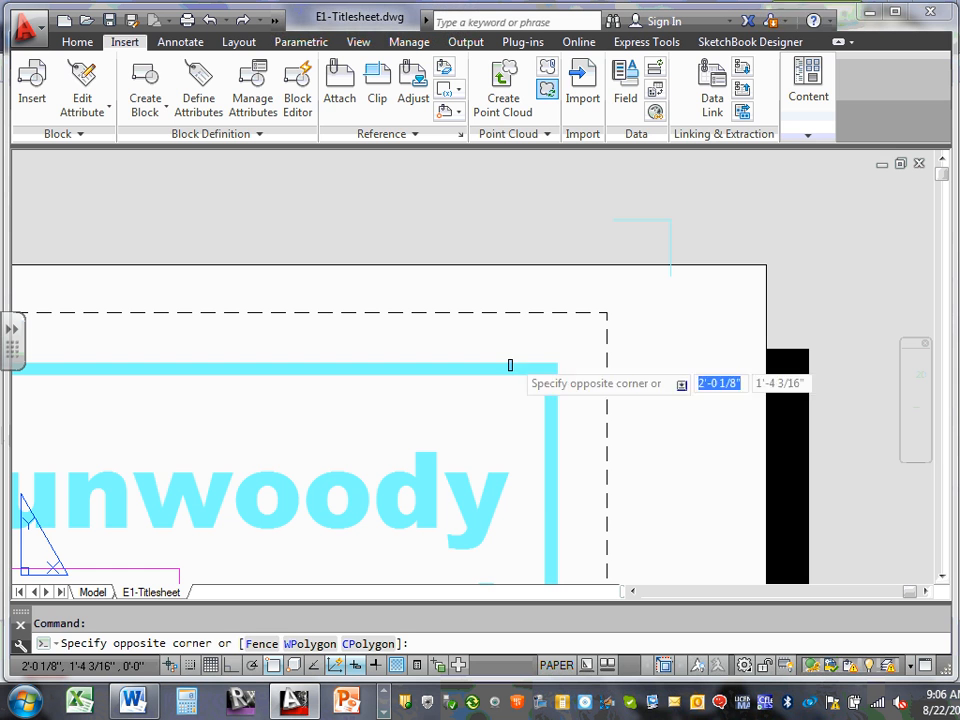
{"action": "left_click", "coordinate": [495, 366]}
{"action": "left_click", "coordinate": [488, 368]}
{"action": "left_click", "coordinate": [479, 370]}
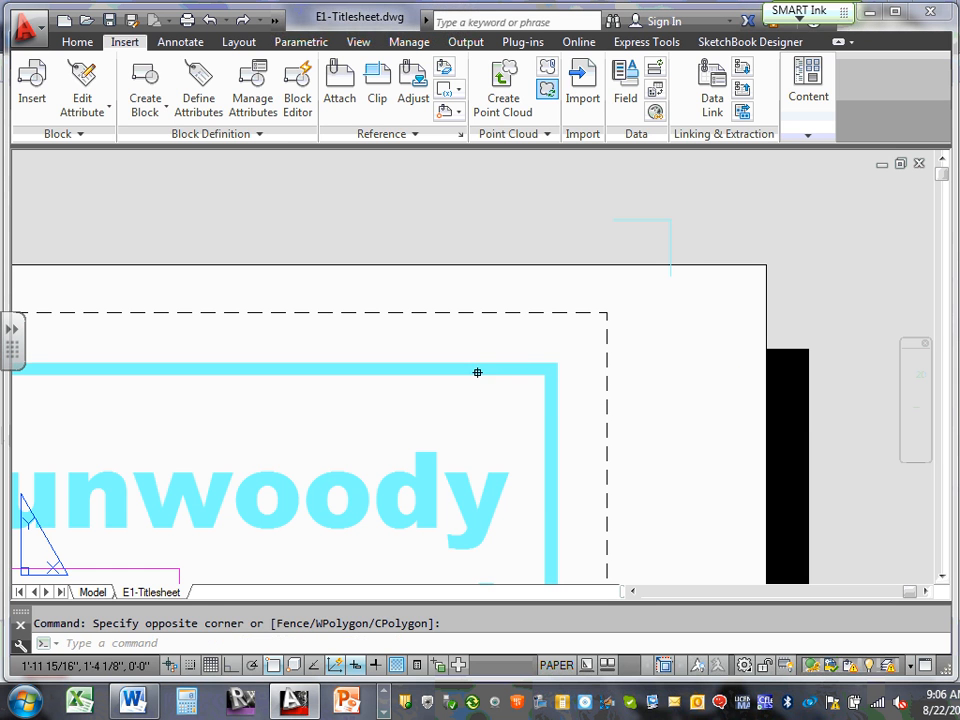
{"action": "left_click", "coordinate": [487, 362]}
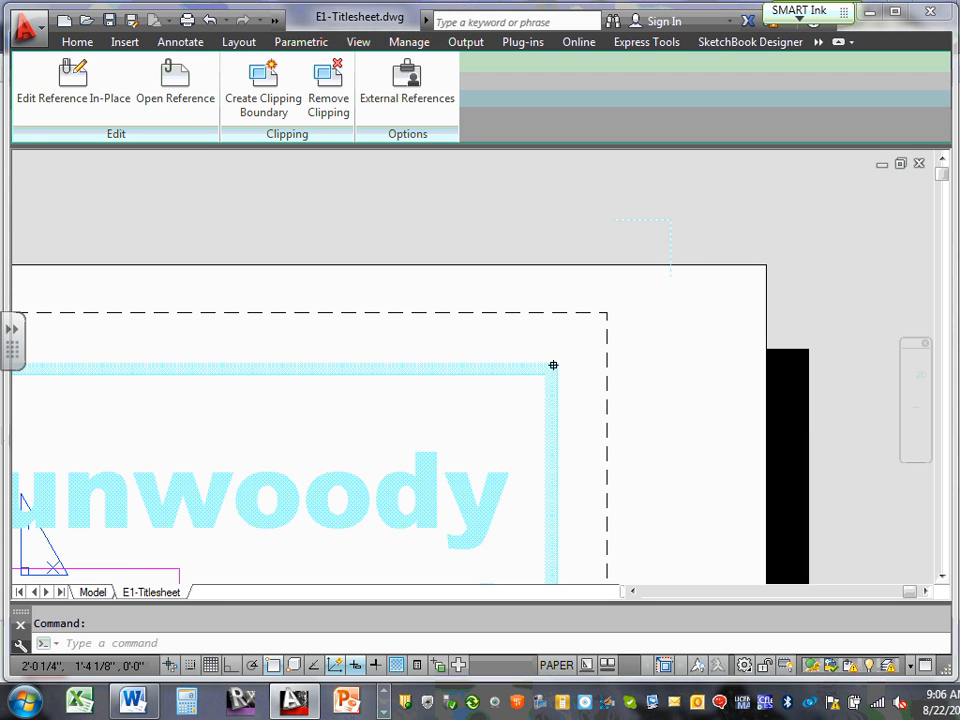
{"action": "mouse_move", "coordinate": [519, 373]}
{"action": "left_mouse_down"}
{"action": "mouse_move", "coordinate": [599, 344]}
{"action": "mouse_move", "coordinate": [551, 326]}
{"action": "mouse_move", "coordinate": [551, 354]}
{"action": "mouse_move", "coordinate": [579, 337]}
{"action": "mouse_move", "coordinate": [542, 343]}
{"action": "mouse_move", "coordinate": [561, 339]}
{"action": "mouse_move", "coordinate": [553, 338]}
{"action": "left_mouse_up"}
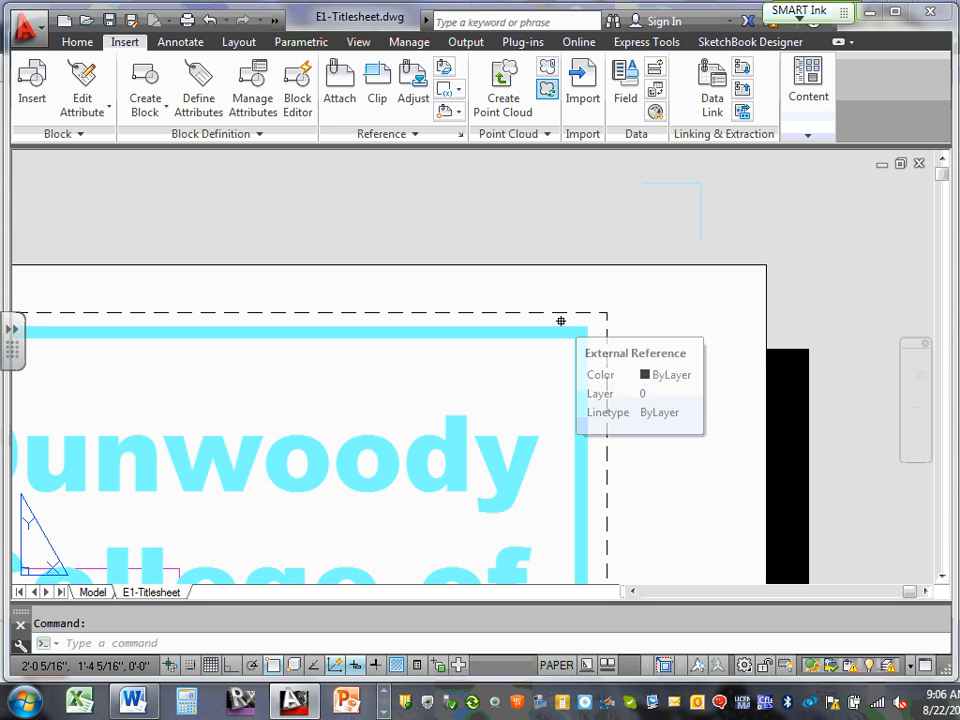
{"action": "scroll", "coordinate": [560, 319], "scroll_direction": "down", "scroll_amount": 16}
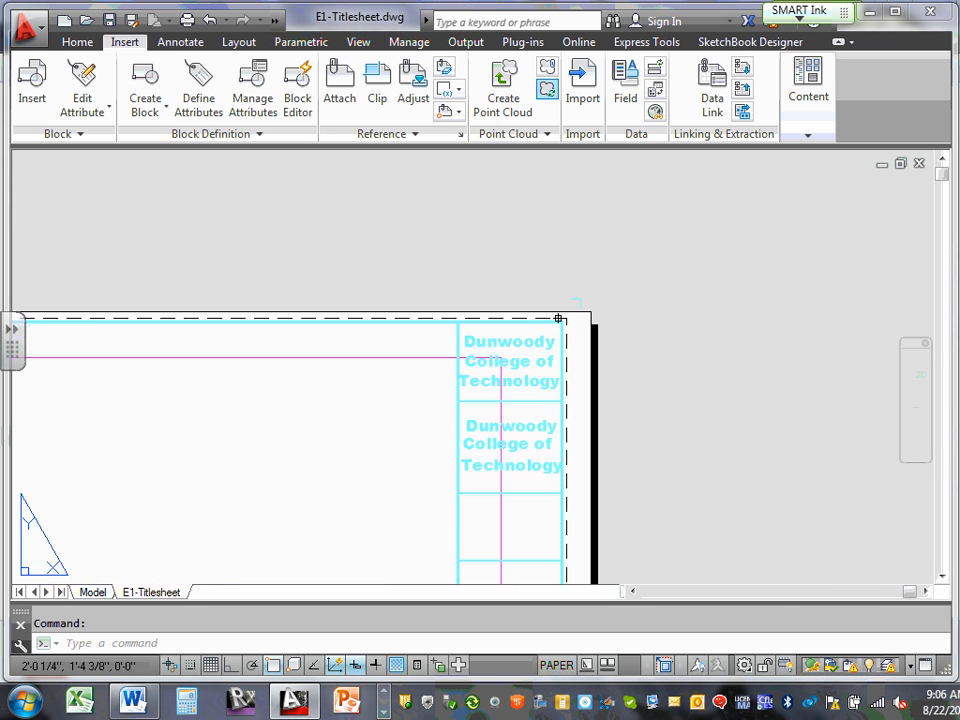
{"action": "scroll", "coordinate": [436, 356], "scroll_direction": "up", "scroll_amount": 4}
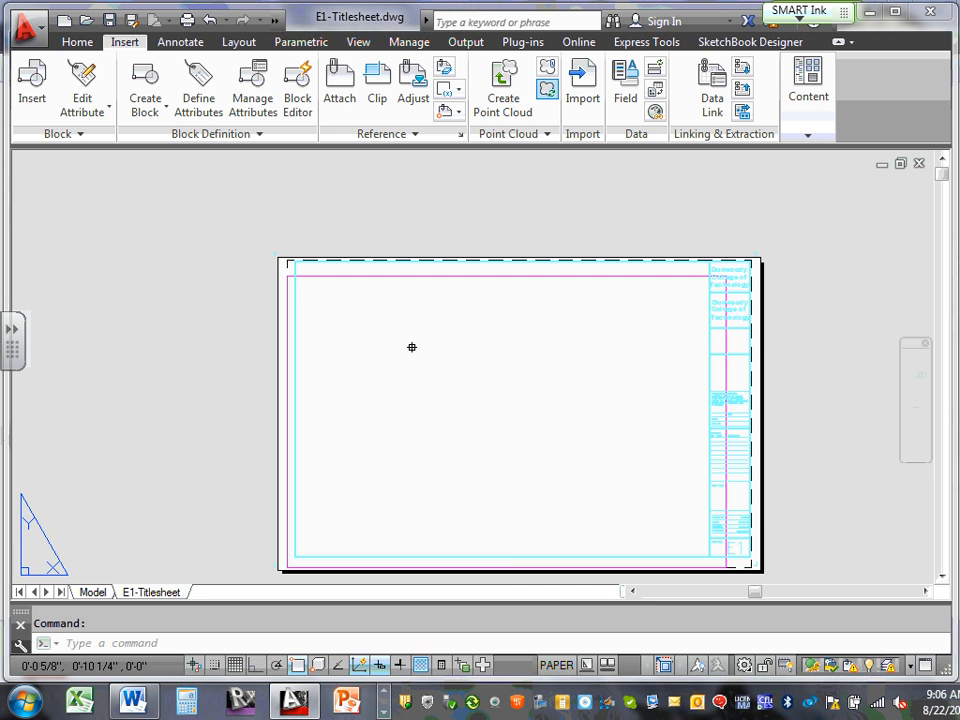
{"action": "scroll", "coordinate": [416, 345], "scroll_direction": "up", "scroll_amount": 2}
{"action": "scroll", "coordinate": [405, 300], "scroll_direction": "down", "scroll_amount": 1}
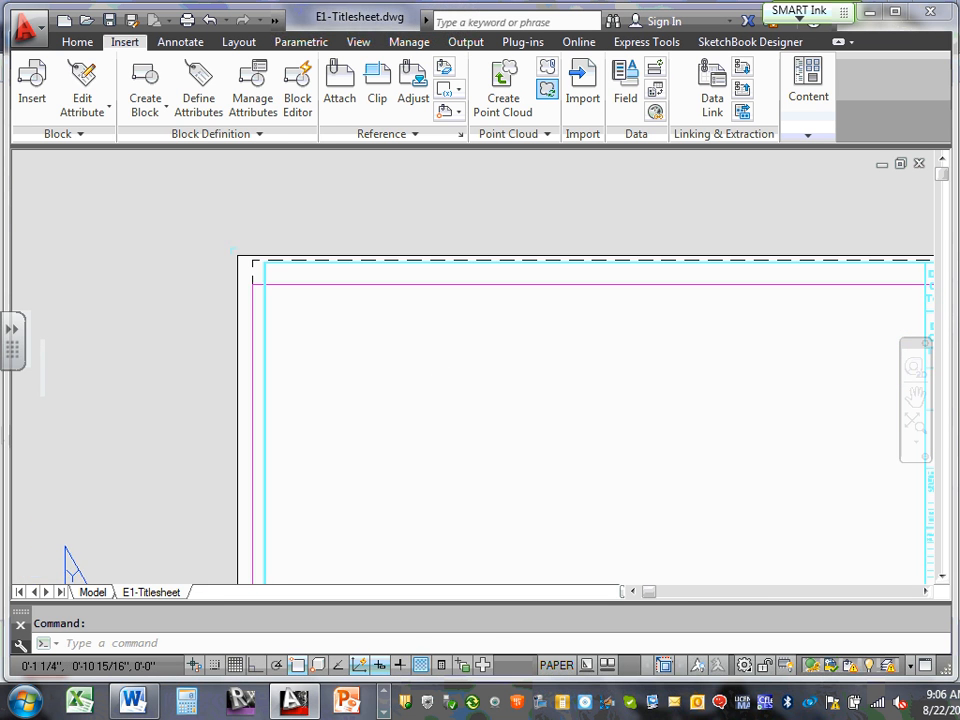
{"action": "scroll", "coordinate": [392, 249], "scroll_direction": "up", "scroll_amount": 3}
{"action": "scroll", "coordinate": [404, 257], "scroll_direction": "down", "scroll_amount": 5}
{"action": "scroll", "coordinate": [404, 256], "scroll_direction": "down", "scroll_amount": 4}
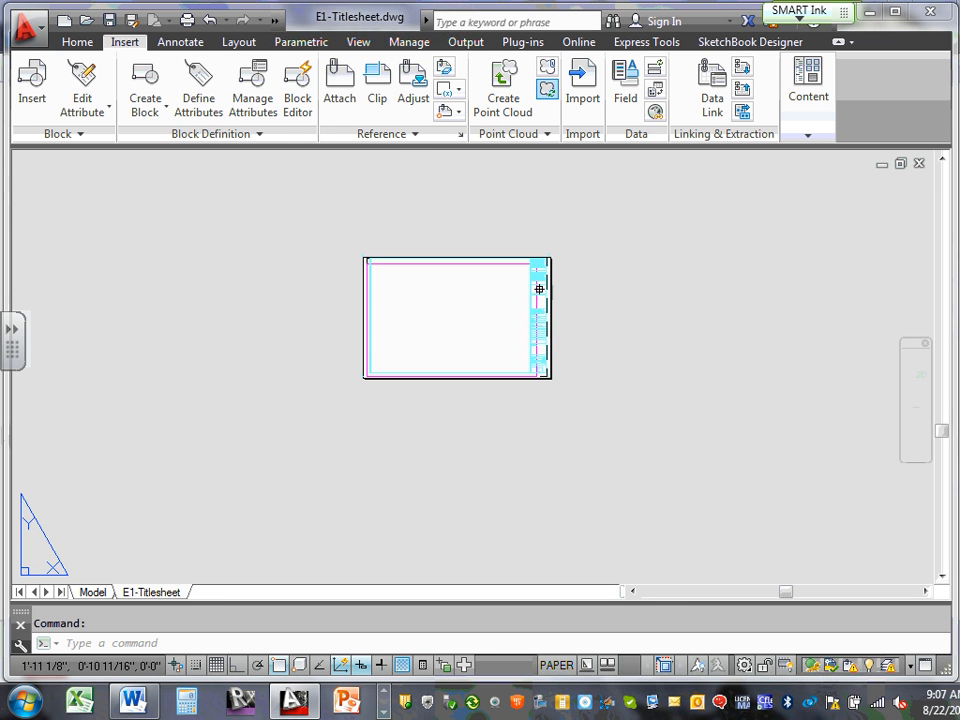
{"action": "scroll", "coordinate": [540, 282], "scroll_direction": "up", "scroll_amount": 4}
{"action": "middle_click_drag", "start_coordinate": [553, 264], "coordinate": [495, 360]}
{"action": "scroll", "coordinate": [505, 350], "scroll_direction": "up", "scroll_amount": 8}
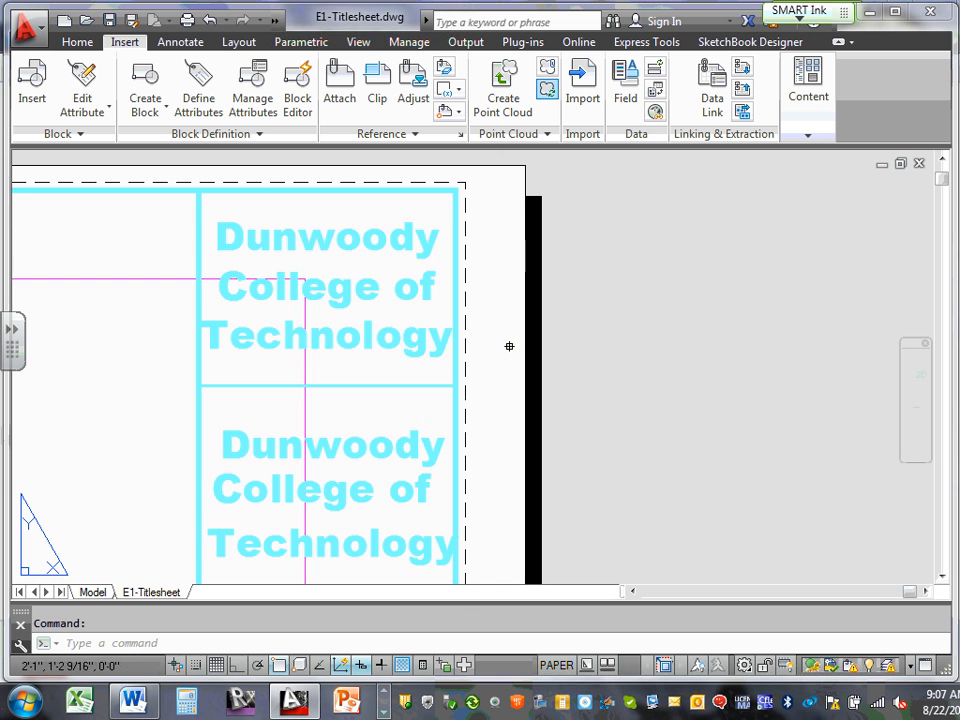
{"action": "scroll", "coordinate": [424, 232], "scroll_direction": "down", "scroll_amount": 4}
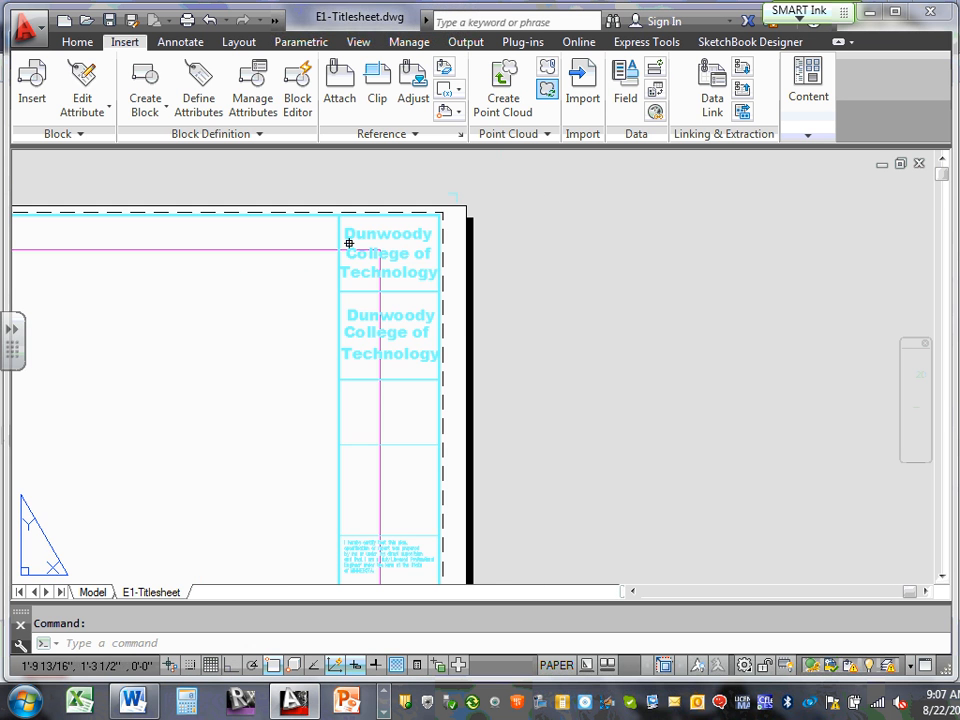
{"action": "middle_click_drag", "start_coordinate": [325, 260], "coordinate": [731, 249]}
{"action": "scroll", "coordinate": [718, 223], "scroll_direction": "down", "scroll_amount": 4}
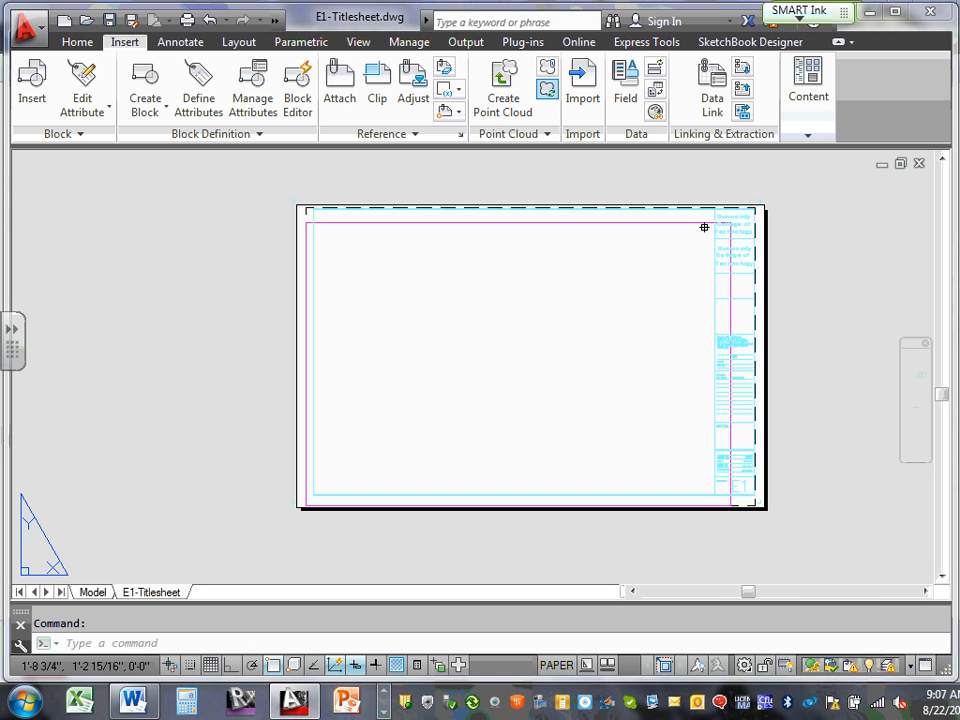
{"action": "mouse_move", "coordinate": [390, 222]}
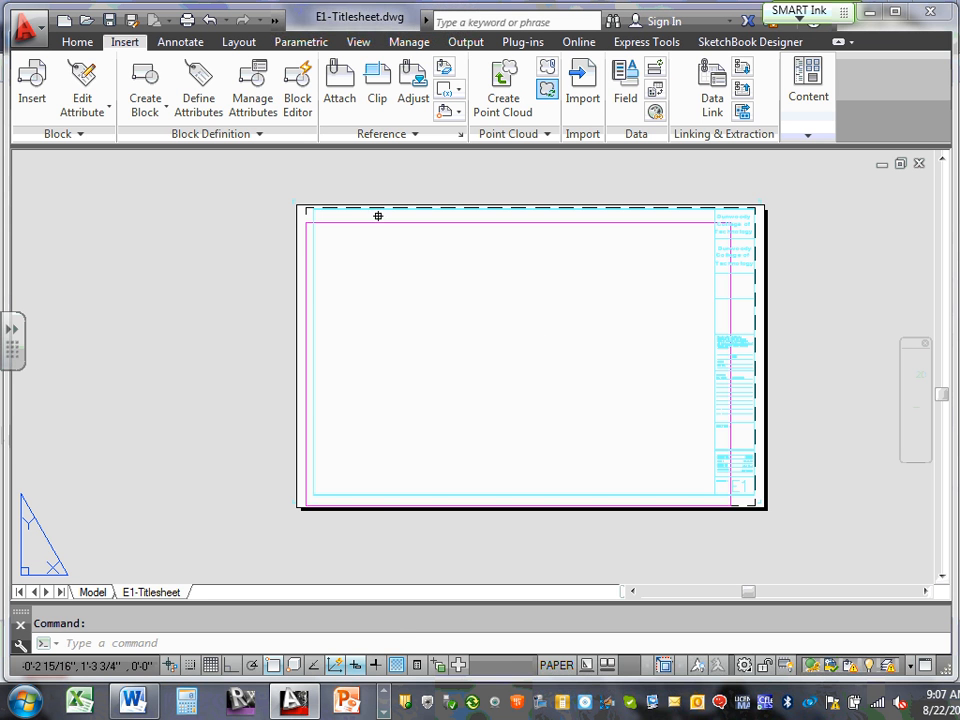
Stretch the viewport's left corners to the border, then cancel the pending right-edge stretch
{"action": "left_click", "coordinate": [372, 222]}
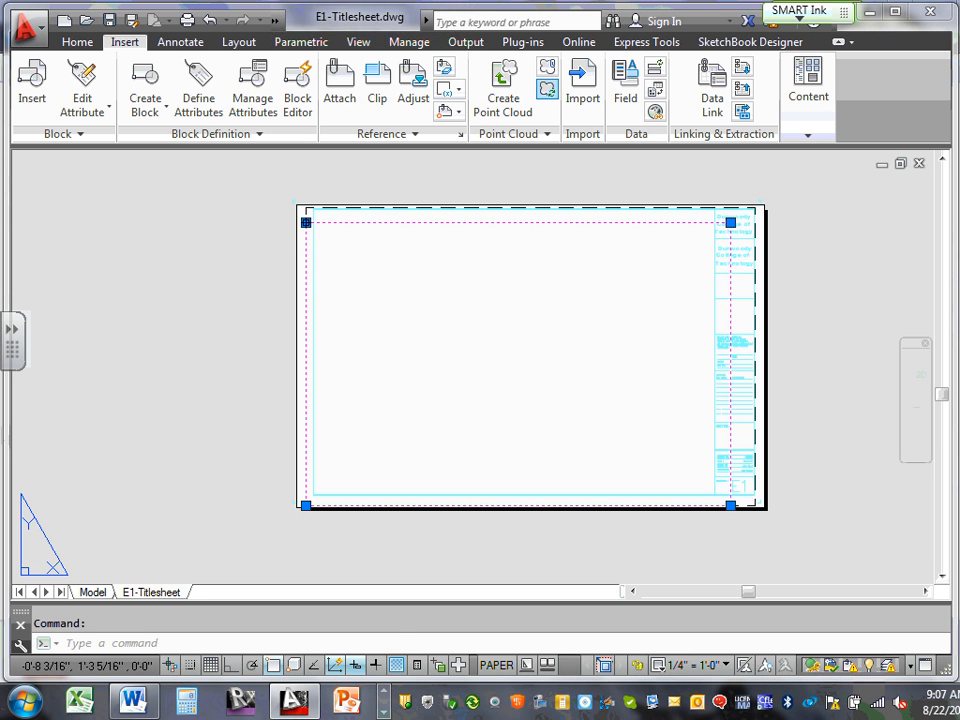
{"action": "left_click", "coordinate": [306, 222]}
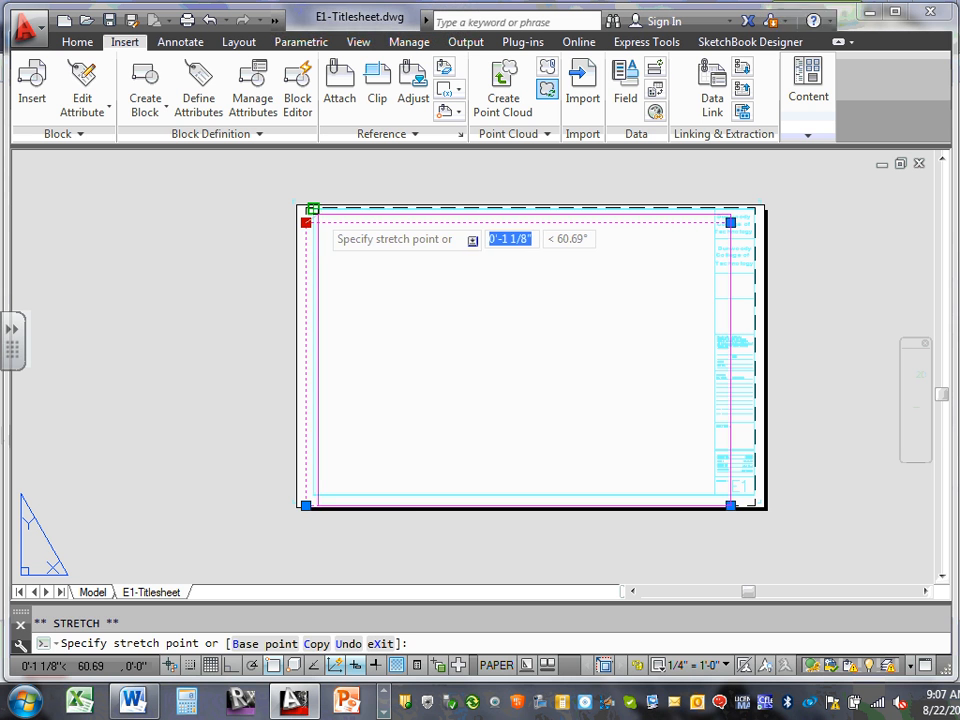
{"action": "left_click", "coordinate": [312, 208]}
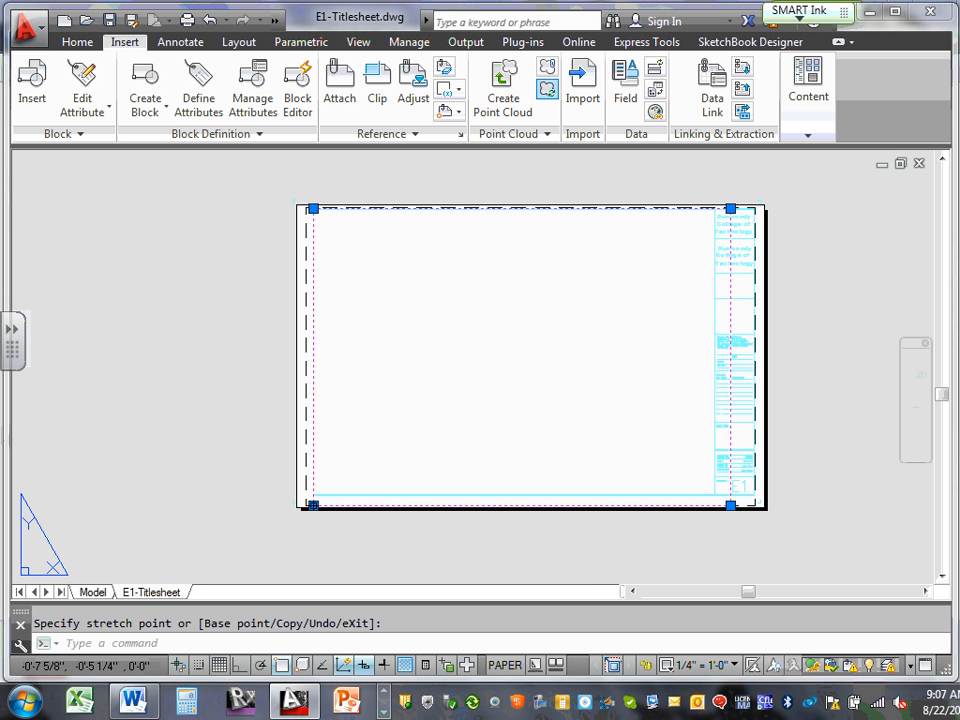
{"action": "left_click", "coordinate": [313, 505]}
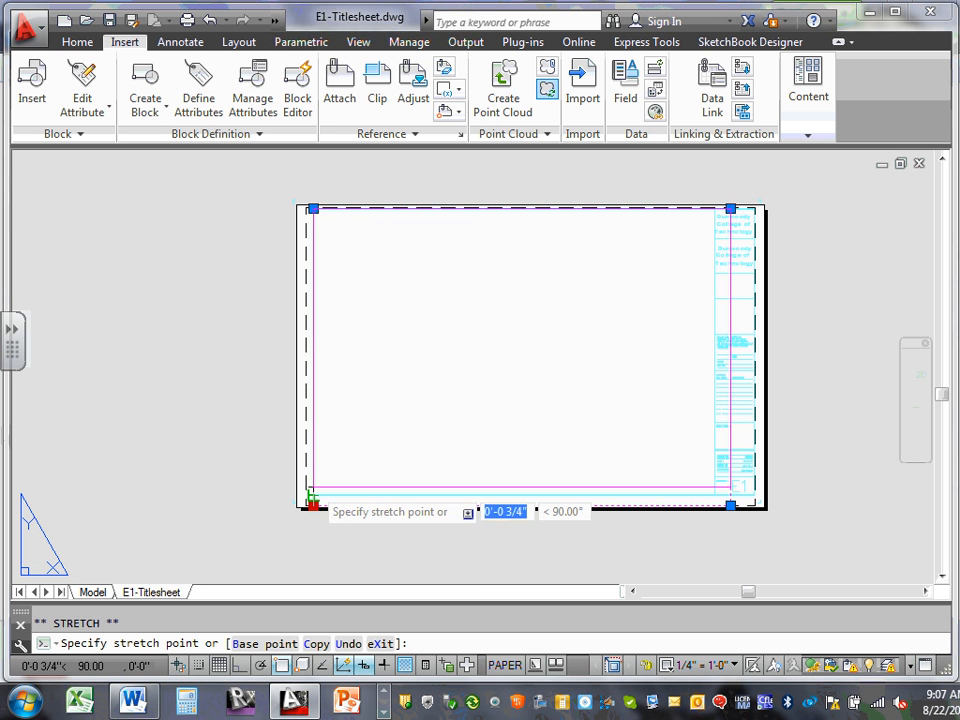
{"action": "left_click", "coordinate": [313, 494]}
{"action": "left_click", "coordinate": [730, 494]}
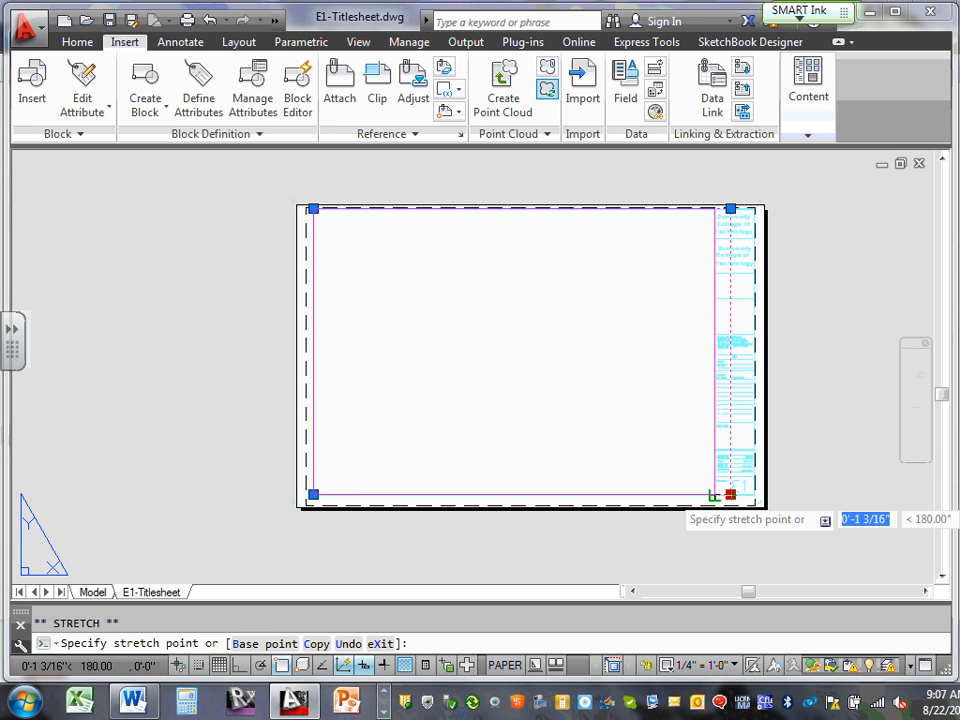
{"action": "left_click", "coordinate": [714, 494]}
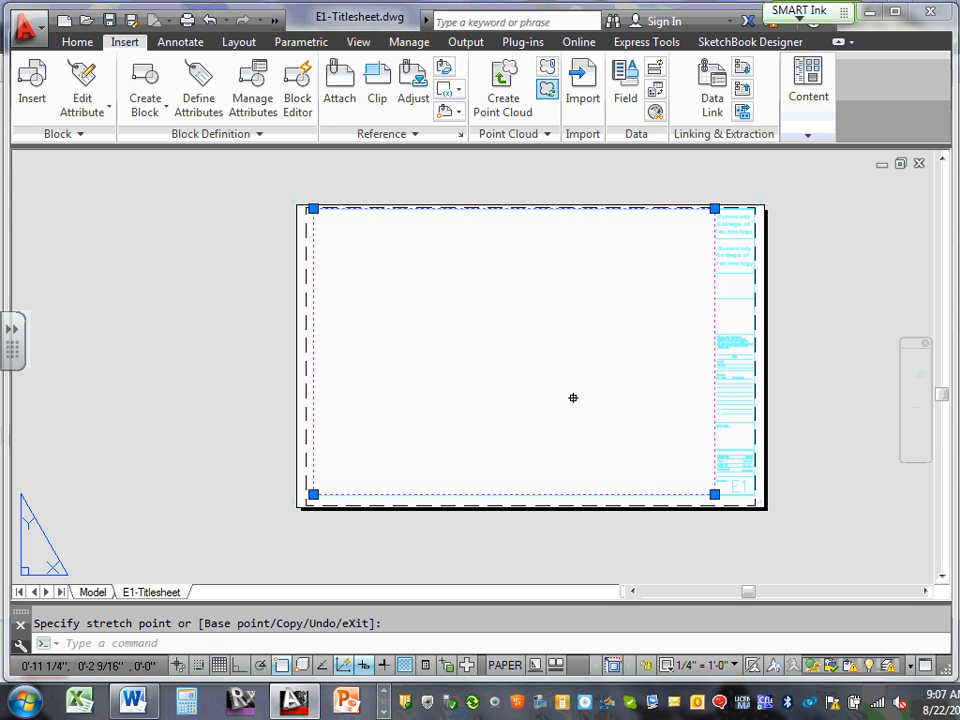
{"action": "key", "text": "Escape"}
{"action": "scroll", "coordinate": [351, 333], "scroll_direction": "up", "scroll_amount": 2}
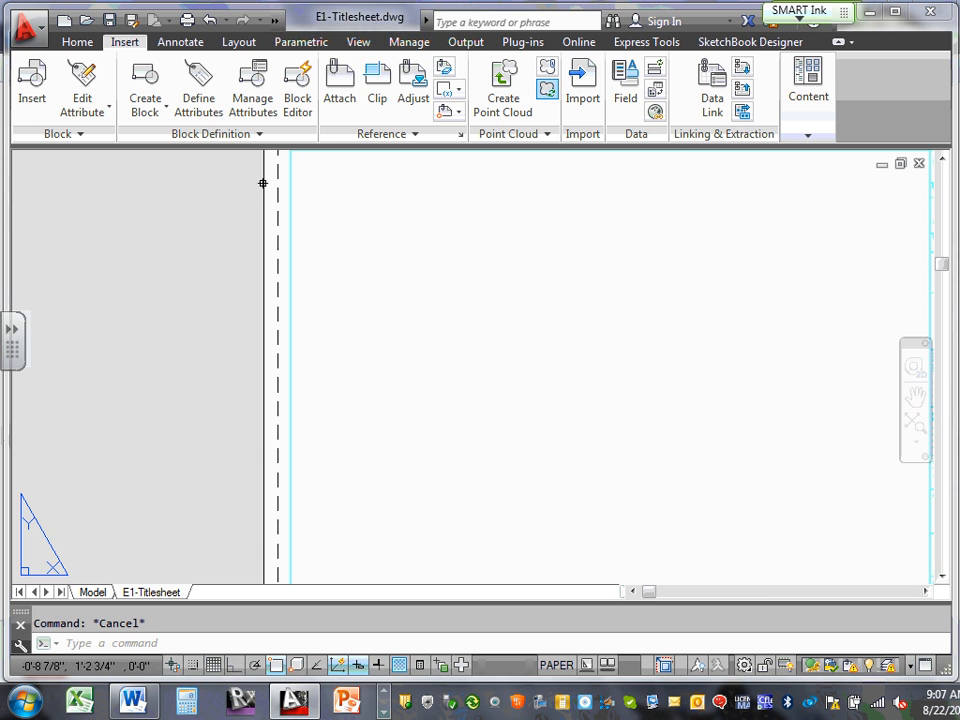
{"action": "middle_click_drag", "start_coordinate": [279, 194], "coordinate": [274, 367]}
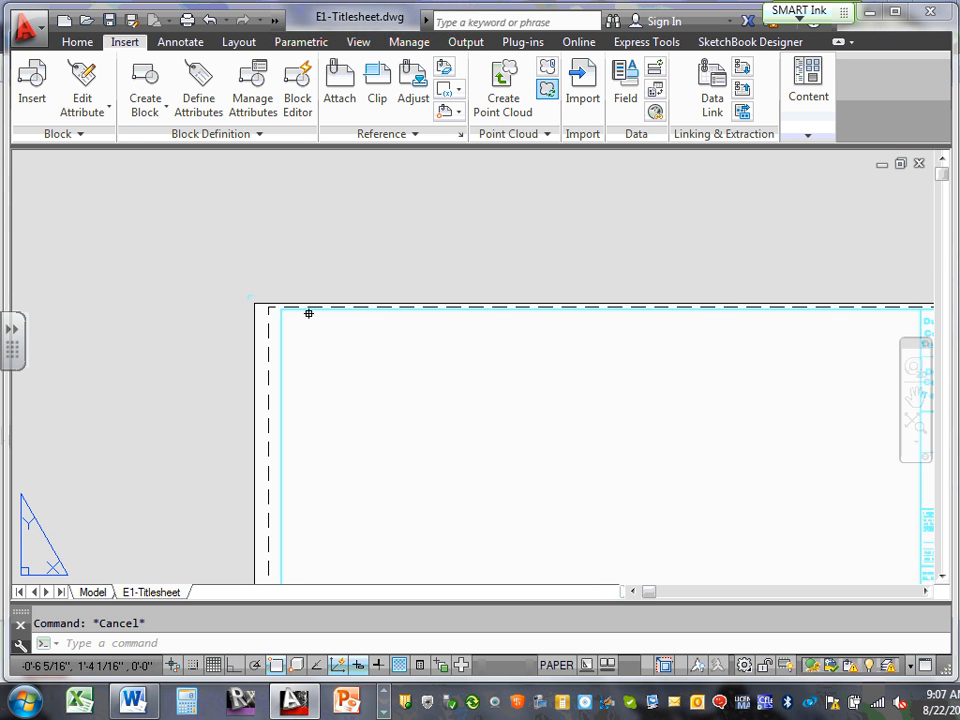
{"action": "left_click", "coordinate": [307, 308]}
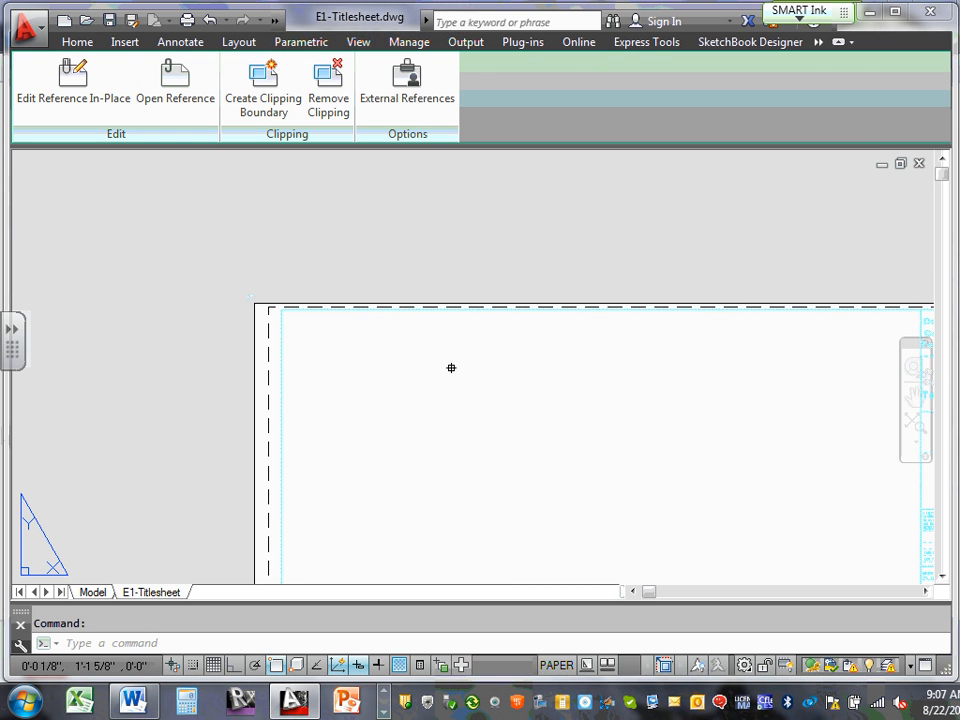
{"action": "scroll", "coordinate": [451, 368], "scroll_direction": "down", "scroll_amount": 6}
{"action": "scroll", "coordinate": [443, 371], "scroll_direction": "up", "scroll_amount": 2}
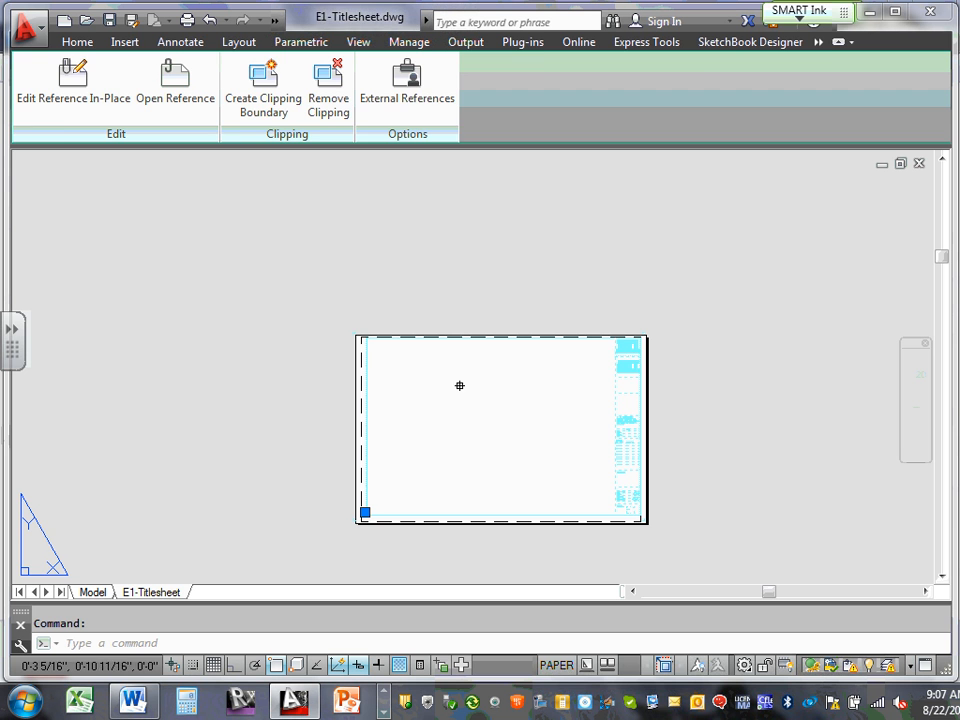
{"action": "key", "text": "Escape"}
{"action": "double_click", "coordinate": [462, 390]}
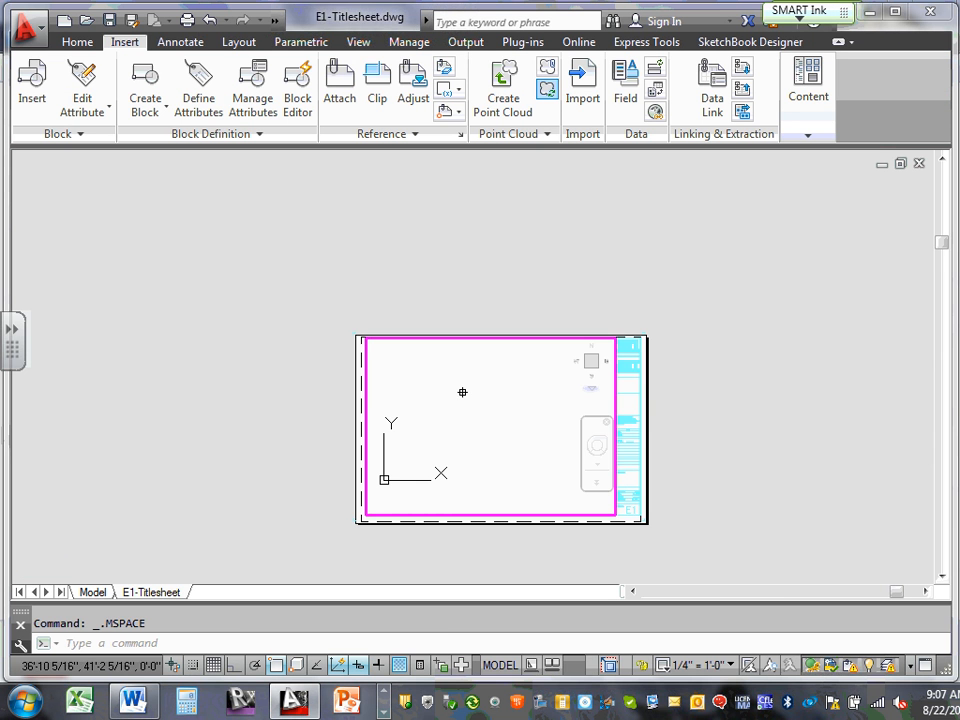
{"action": "double_click", "coordinate": [362, 383]}
{"action": "scroll", "coordinate": [440, 370], "scroll_direction": "up", "scroll_amount": 6}
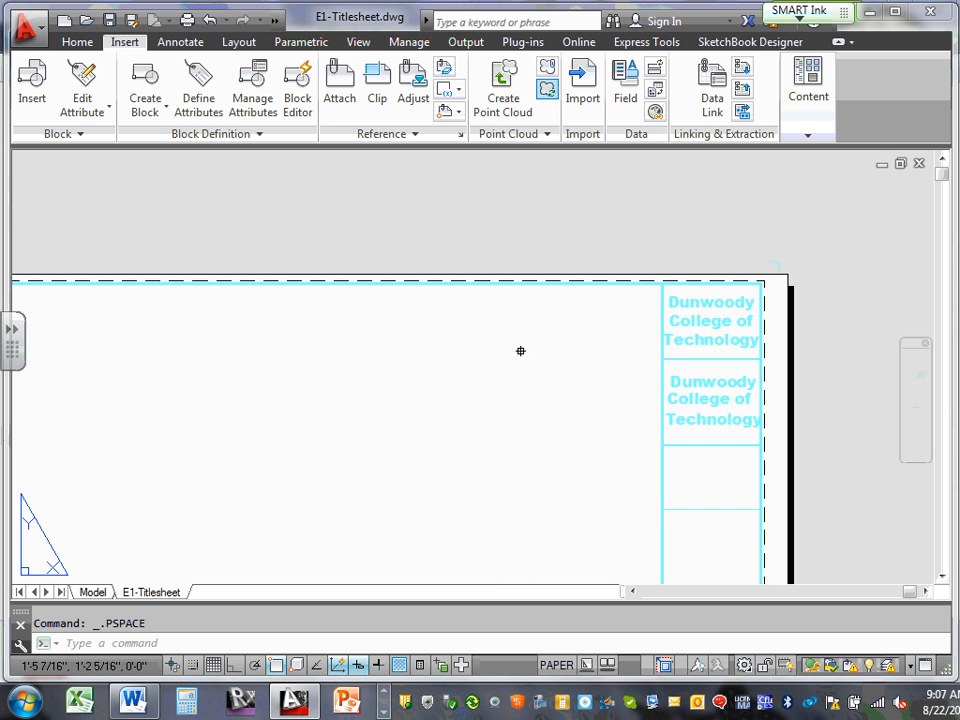
{"action": "scroll", "coordinate": [651, 291], "scroll_direction": "up", "scroll_amount": 10}
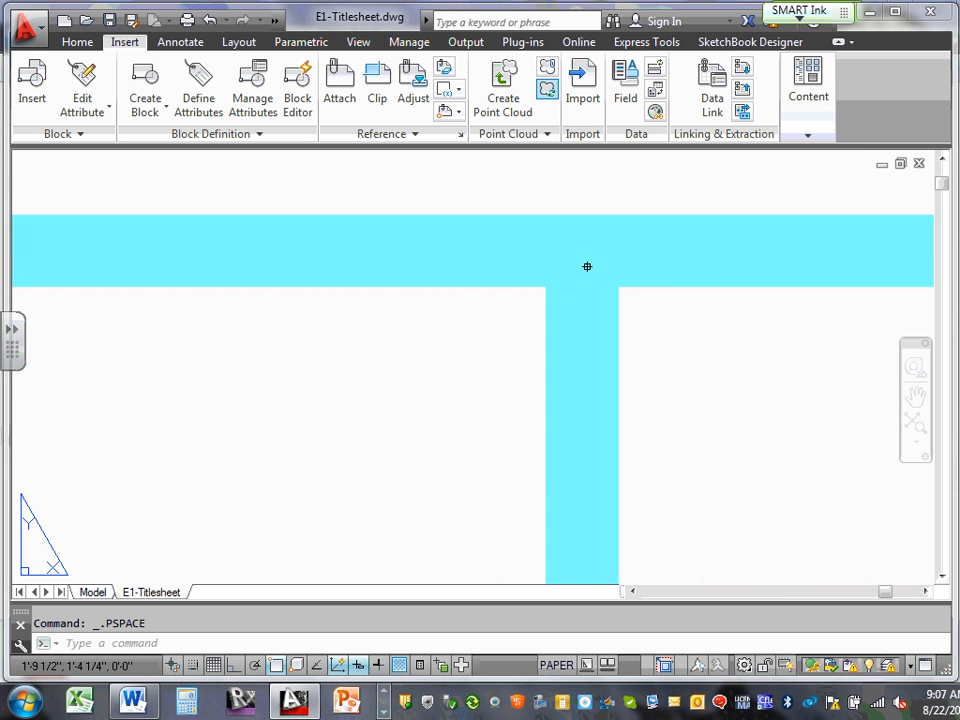
{"action": "scroll", "coordinate": [560, 261], "scroll_direction": "up", "scroll_amount": 2}
{"action": "scroll", "coordinate": [557, 259], "scroll_direction": "down", "scroll_amount": 3}
{"action": "left_click", "coordinate": [536, 257]}
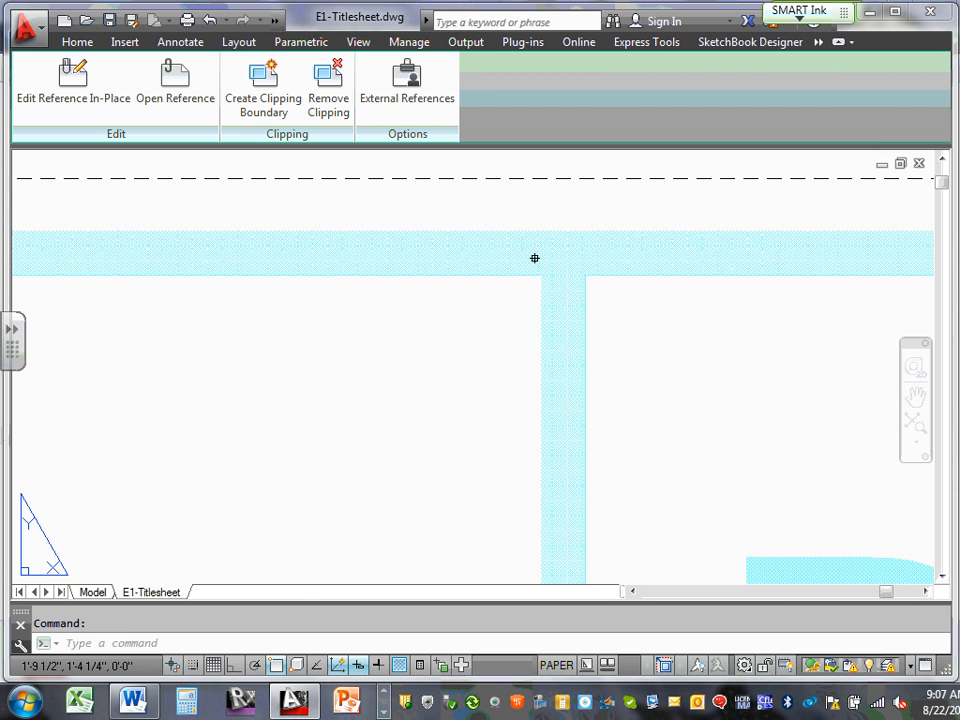
{"action": "scroll", "coordinate": [536, 257], "scroll_direction": "down", "scroll_amount": 2}
{"action": "scroll", "coordinate": [527, 262], "scroll_direction": "down", "scroll_amount": 5}
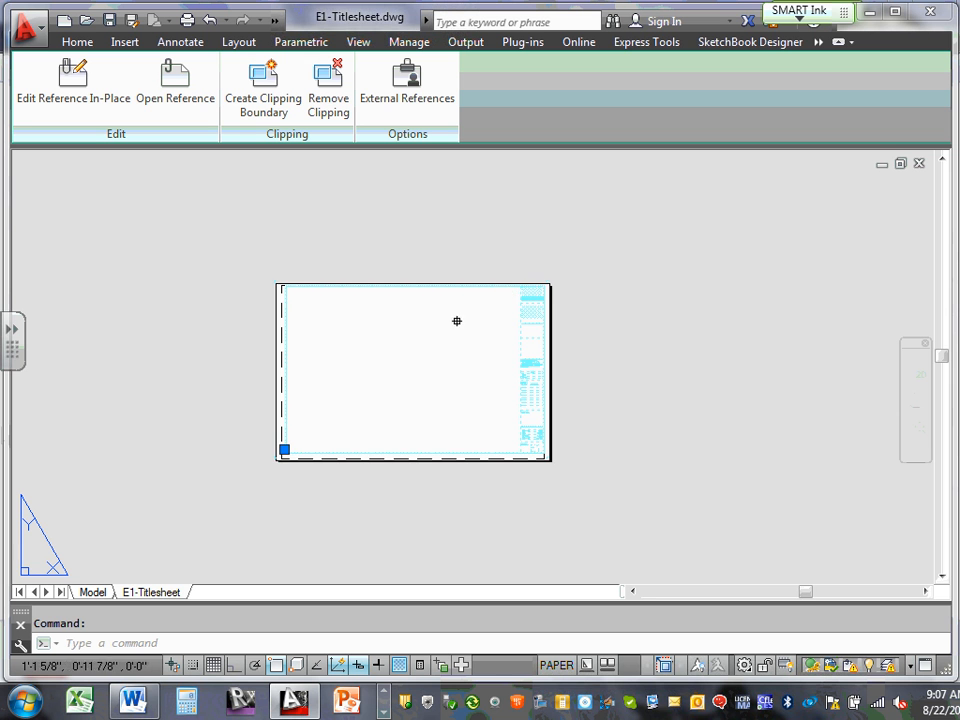
{"action": "scroll", "coordinate": [437, 333], "scroll_direction": "up", "scroll_amount": 2}
{"action": "scroll", "coordinate": [193, 255], "scroll_direction": "up", "scroll_amount": 5}
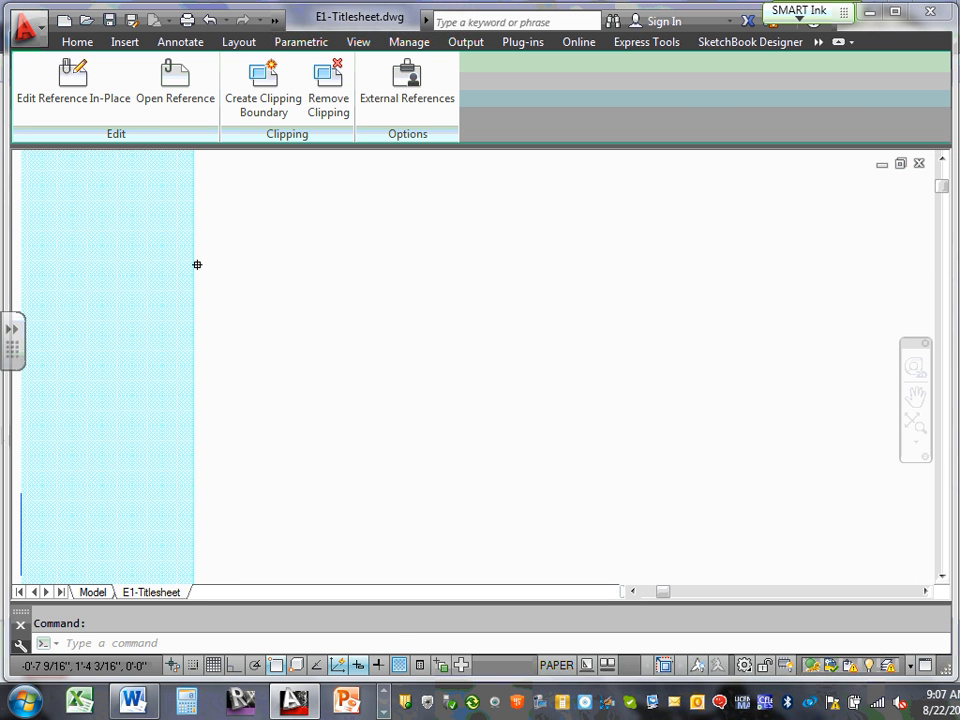
{"action": "left_click", "coordinate": [197, 264]}
{"action": "key", "text": "Escape"}
{"action": "scroll", "coordinate": [205, 262], "scroll_direction": "down", "scroll_amount": 4}
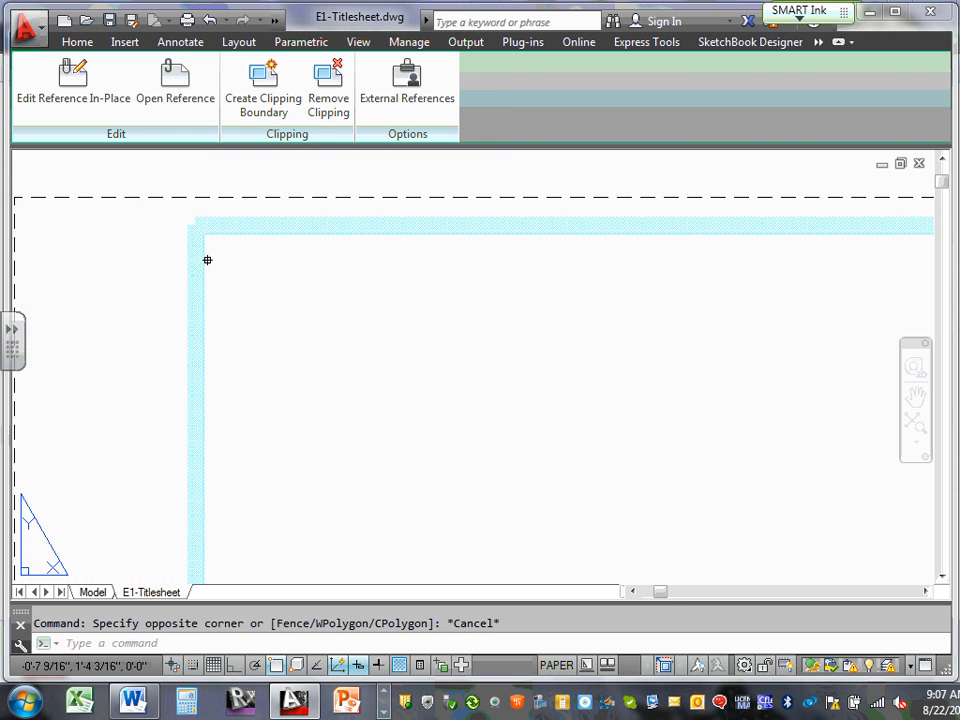
{"action": "left_click", "coordinate": [349, 438]}
{"action": "double_click", "coordinate": [349, 438]}
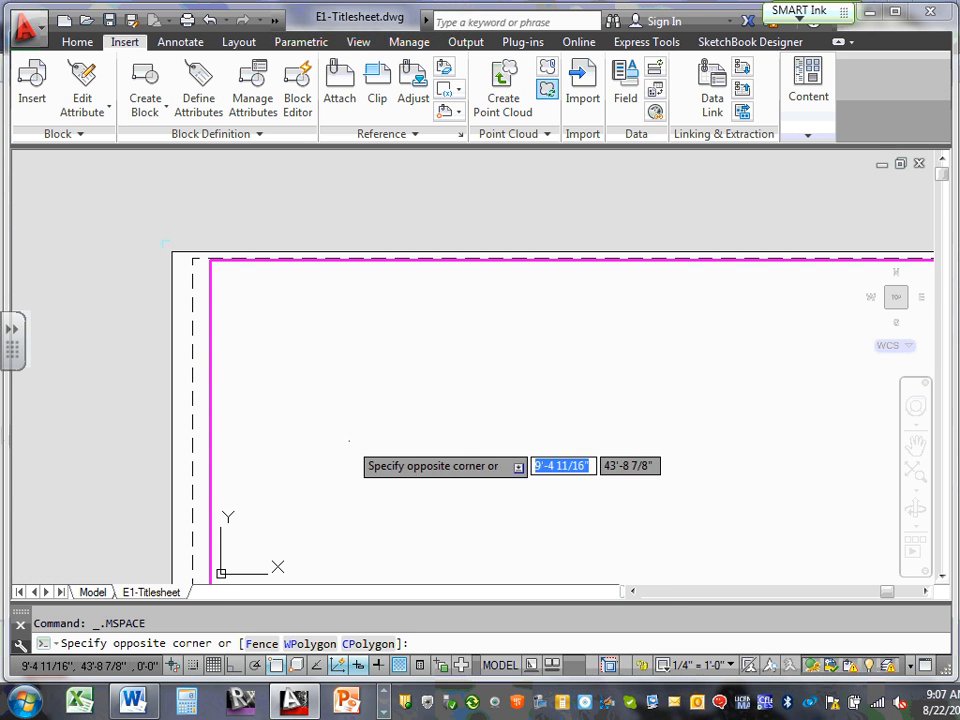
{"action": "left_click", "coordinate": [339, 350]}
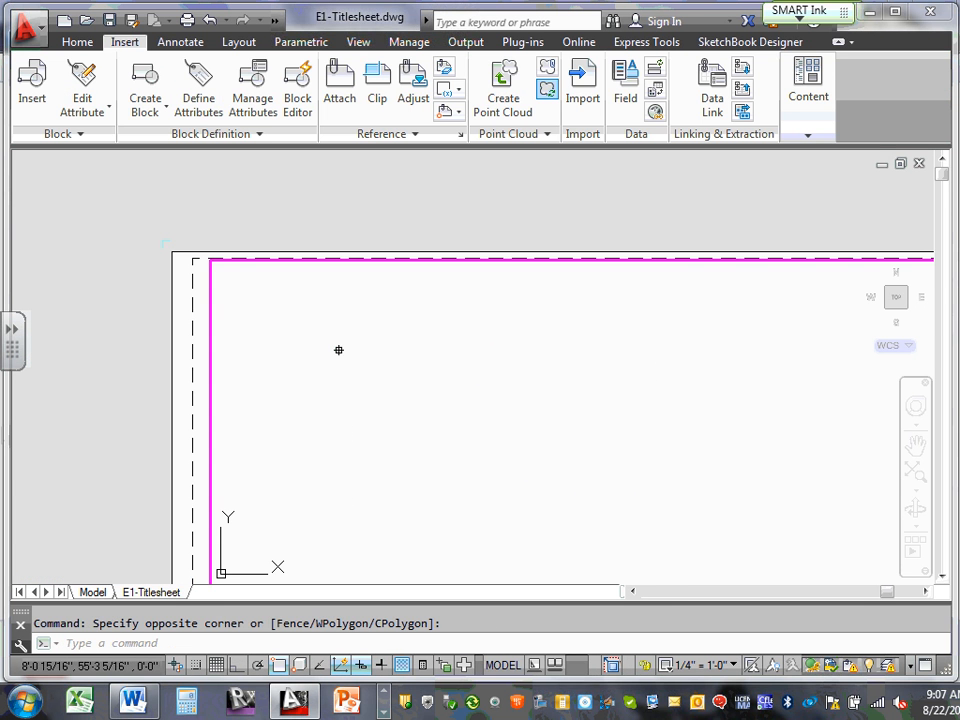
{"action": "double_click", "coordinate": [201, 326]}
{"action": "left_click", "coordinate": [212, 306]}
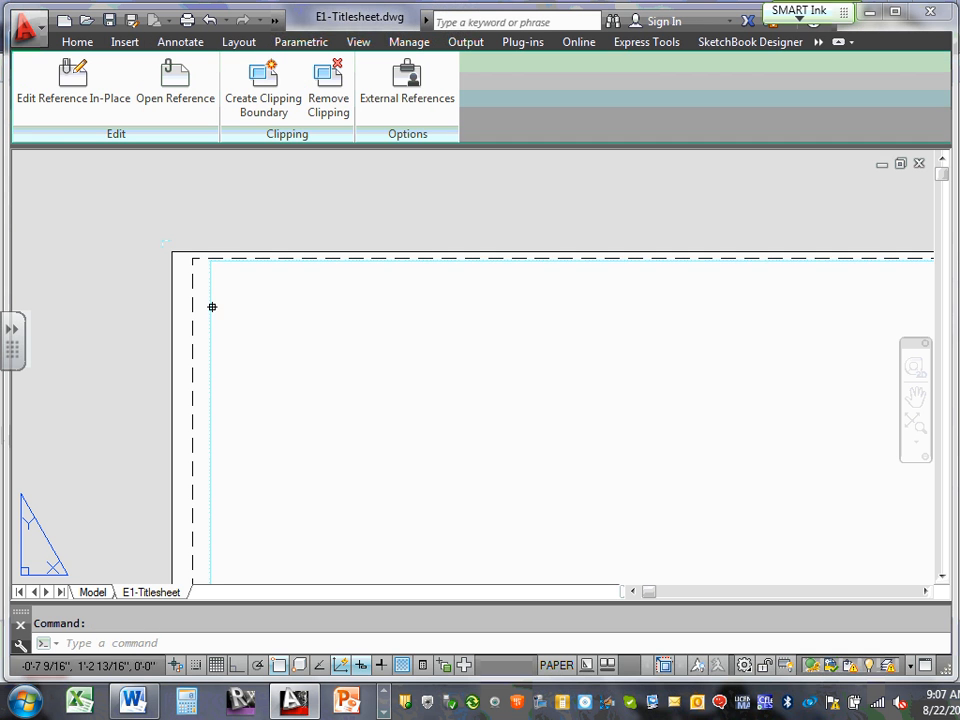
{"action": "scroll", "coordinate": [203, 311], "scroll_direction": "up", "scroll_amount": 6}
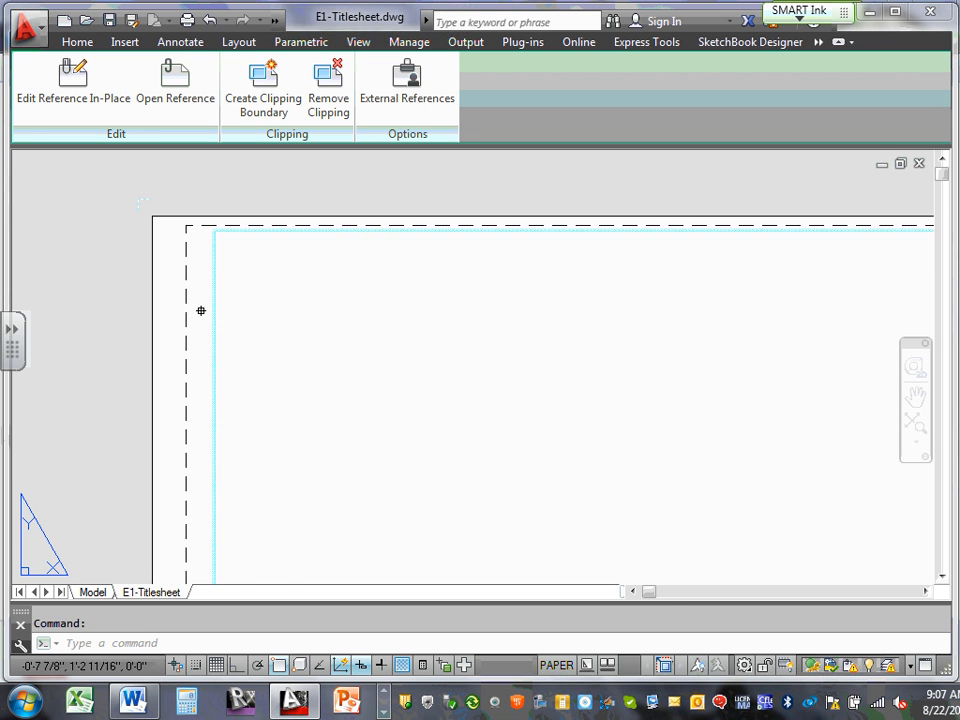
{"action": "scroll", "coordinate": [249, 302], "scroll_direction": "up", "scroll_amount": 4}
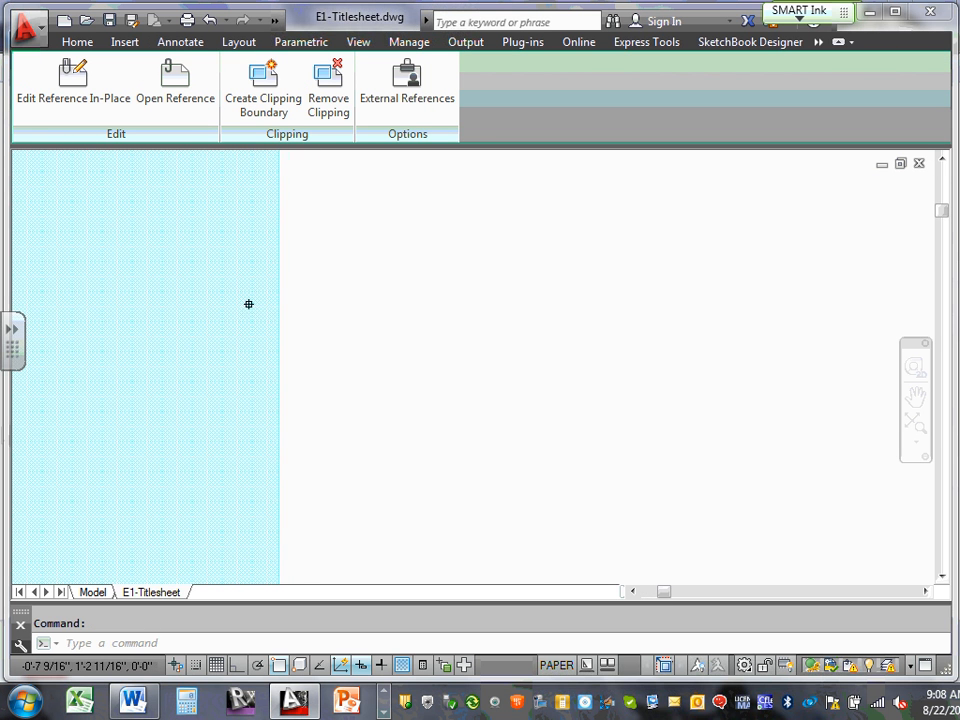
{"action": "scroll", "coordinate": [229, 306], "scroll_direction": "down", "scroll_amount": 6}
{"action": "scroll", "coordinate": [229, 308], "scroll_direction": "down", "scroll_amount": 3}
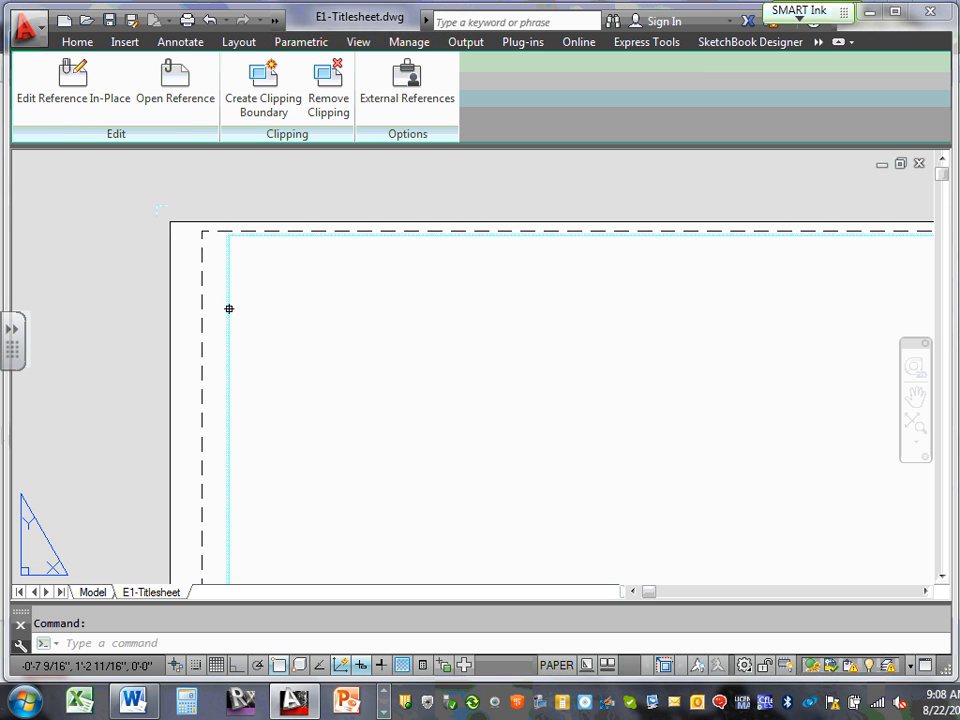
{"action": "key", "text": "Escape"}
Zoom around the title block, zoom to extents, and select the Dunwoody title block xref
{"action": "scroll", "coordinate": [229, 308], "scroll_direction": "down", "scroll_amount": 5}
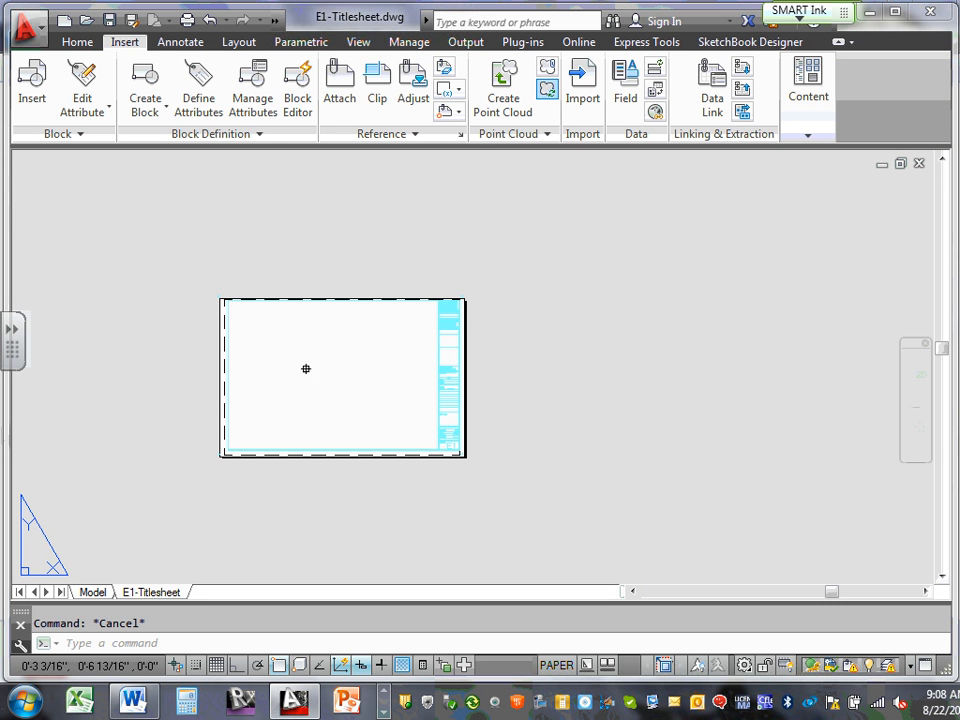
{"action": "scroll", "coordinate": [414, 435], "scroll_direction": "up", "scroll_amount": 8}
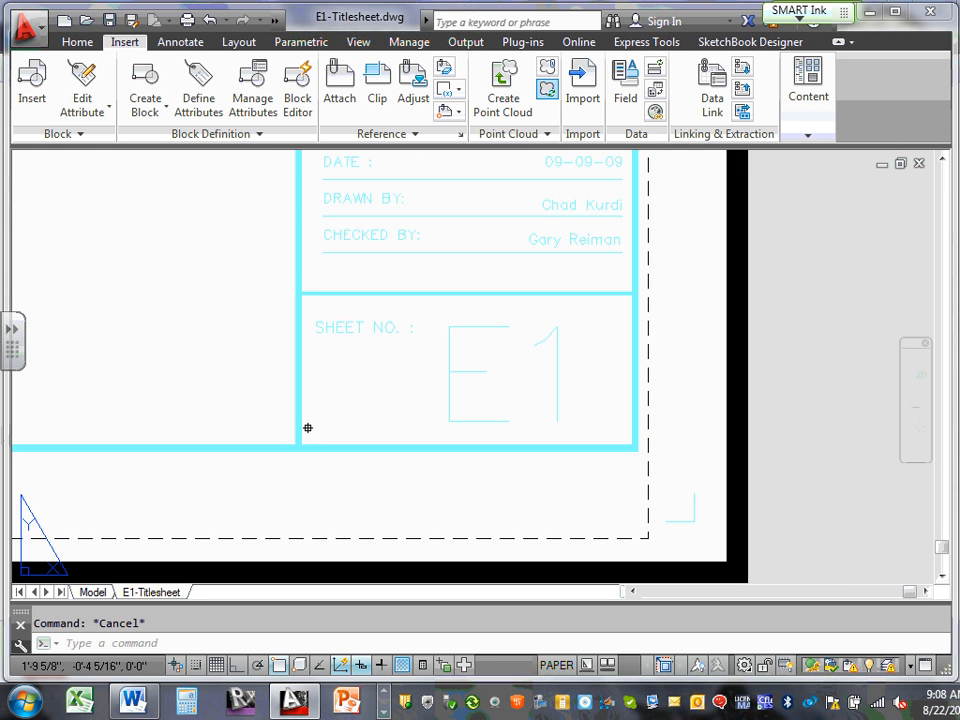
{"action": "scroll", "coordinate": [308, 428], "scroll_direction": "up", "scroll_amount": 8}
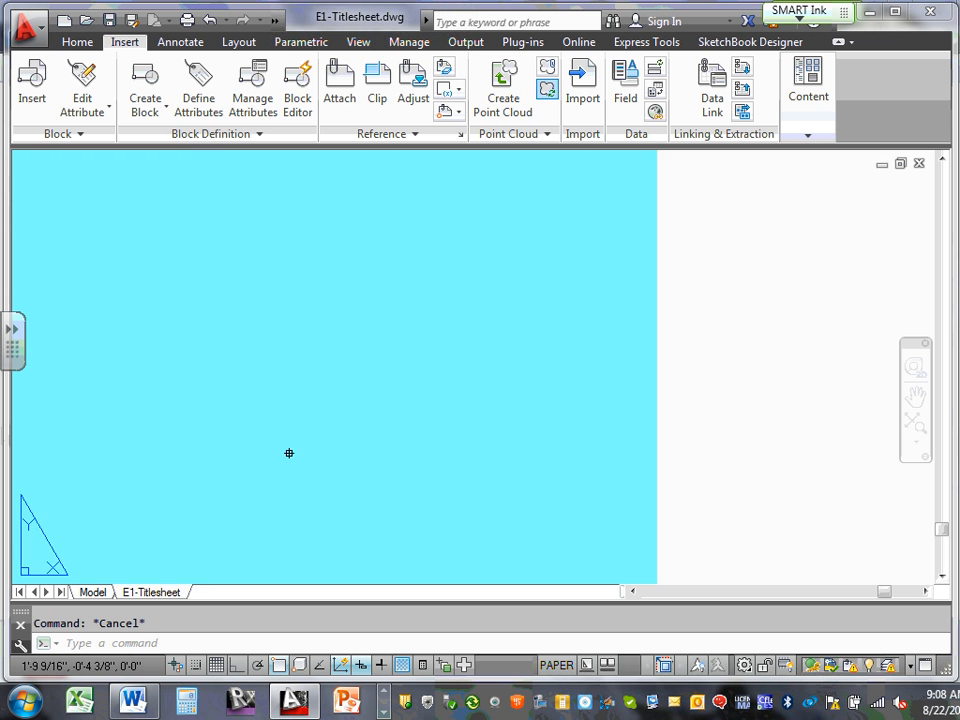
{"action": "scroll", "coordinate": [289, 453], "scroll_direction": "down", "scroll_amount": 8}
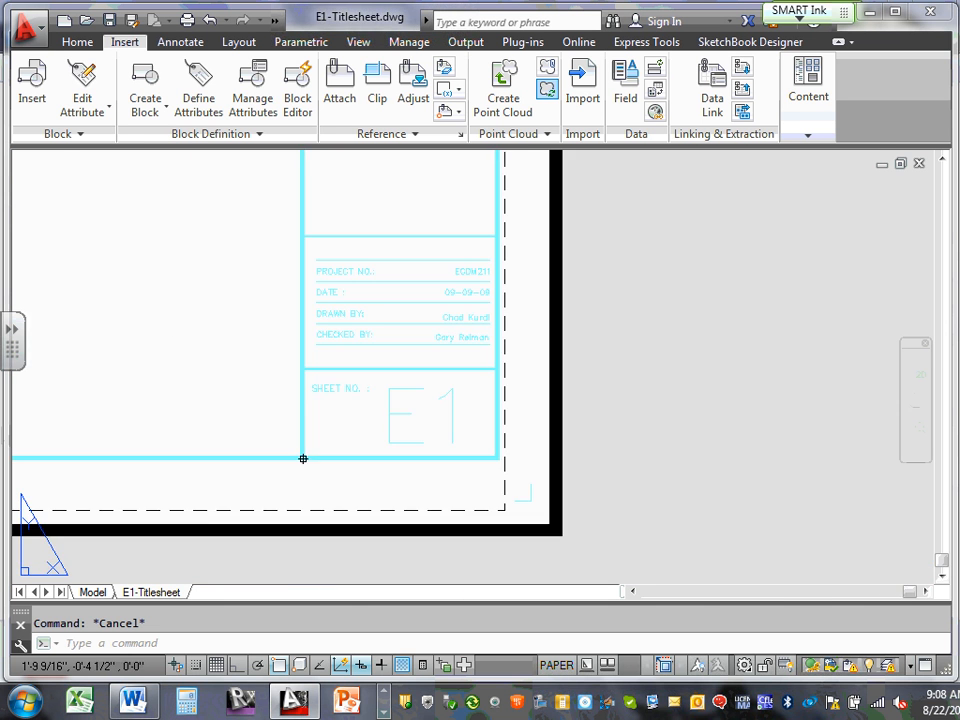
{"action": "middle_click", "coordinate": [303, 459]}
{"action": "middle_click", "coordinate": [303, 459]}
{"action": "scroll", "coordinate": [425, 352], "scroll_direction": "up", "scroll_amount": 6}
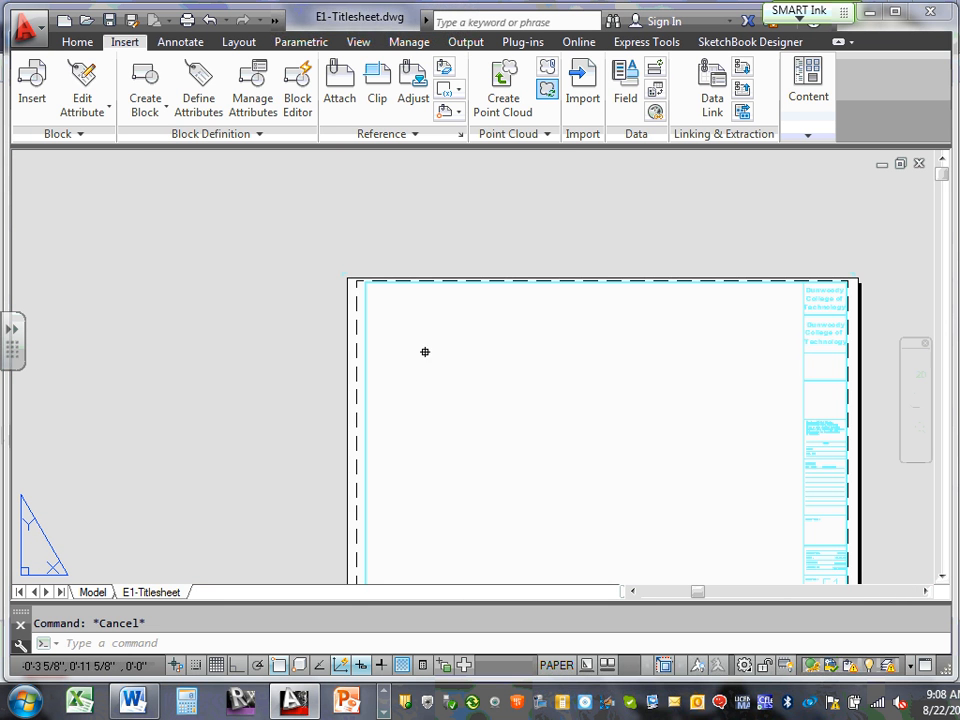
{"action": "middle_click_drag", "start_coordinate": [453, 378], "coordinate": [259, 321]}
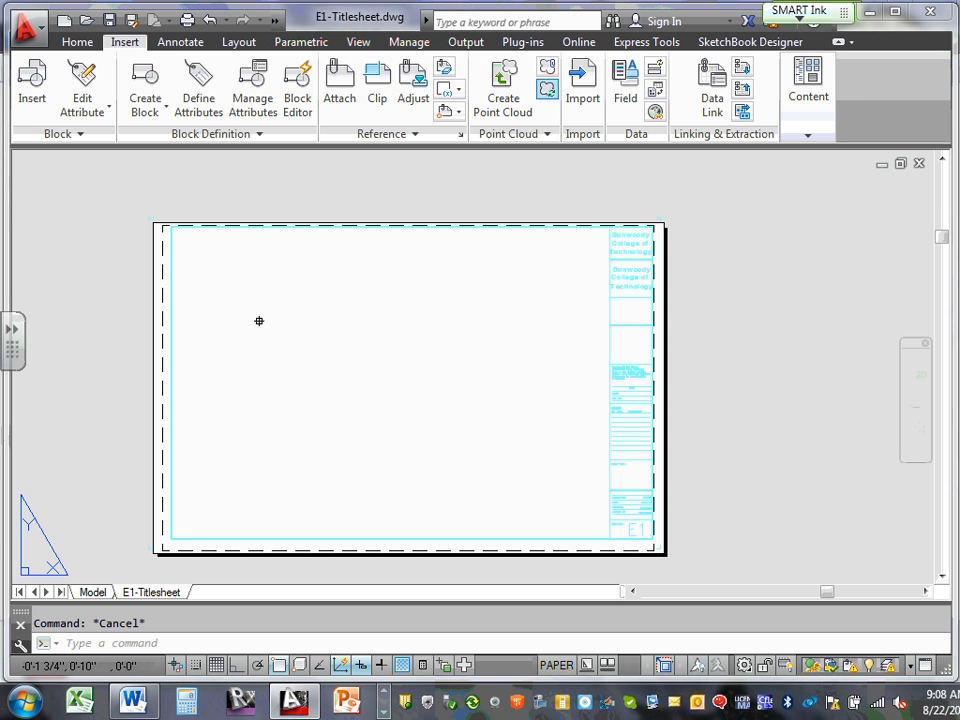
{"action": "left_click", "coordinate": [634, 290]}
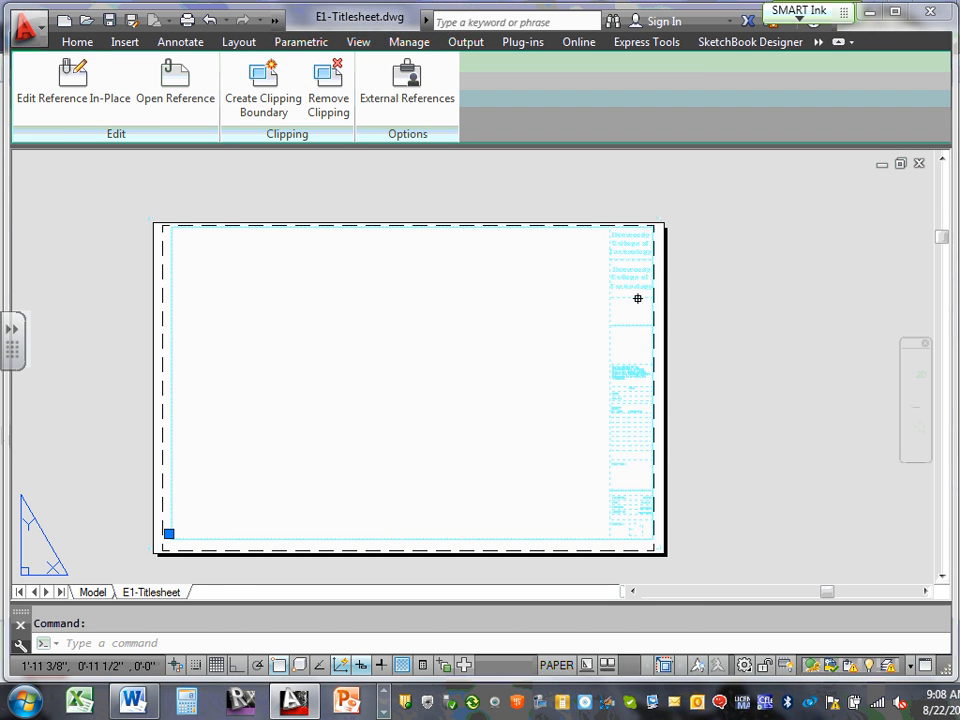
Move the title block right and down, pull the viewport's right edge left, and save
{"action": "left_click_drag", "start_coordinate": [638, 298], "coordinate": [711, 327]}
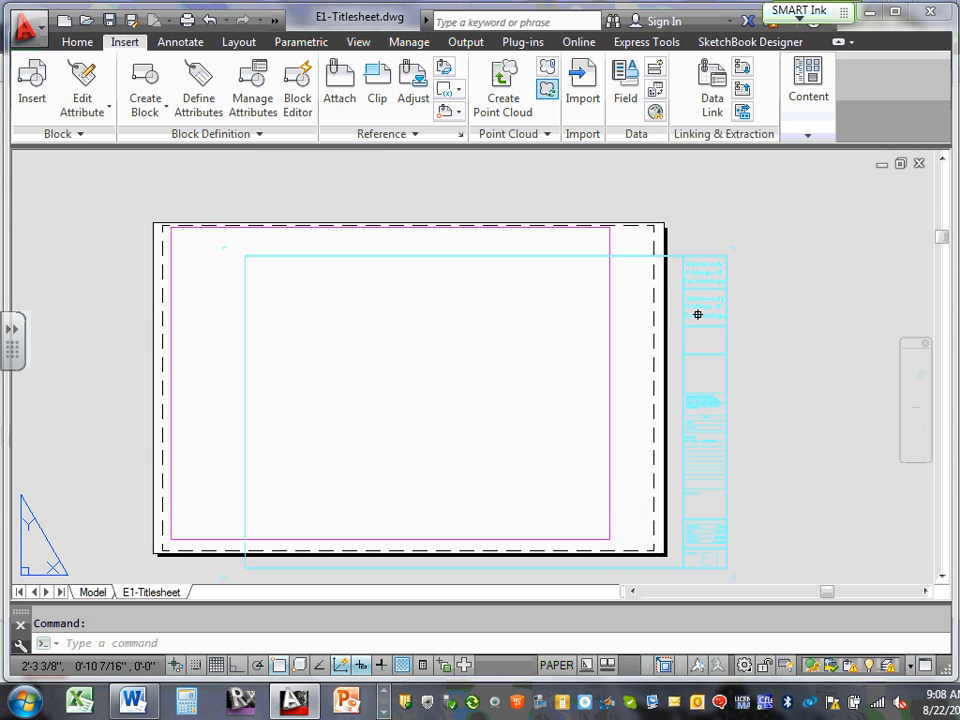
{"action": "left_click", "coordinate": [608, 240]}
{"action": "left_click", "coordinate": [610, 227]}
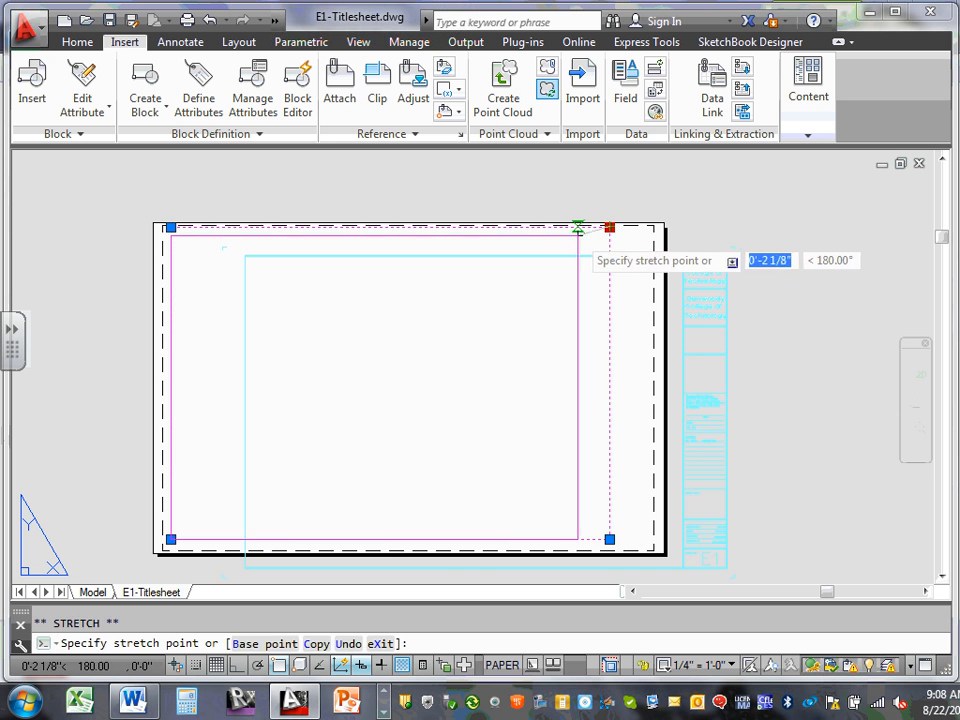
{"action": "left_click", "coordinate": [569, 227]}
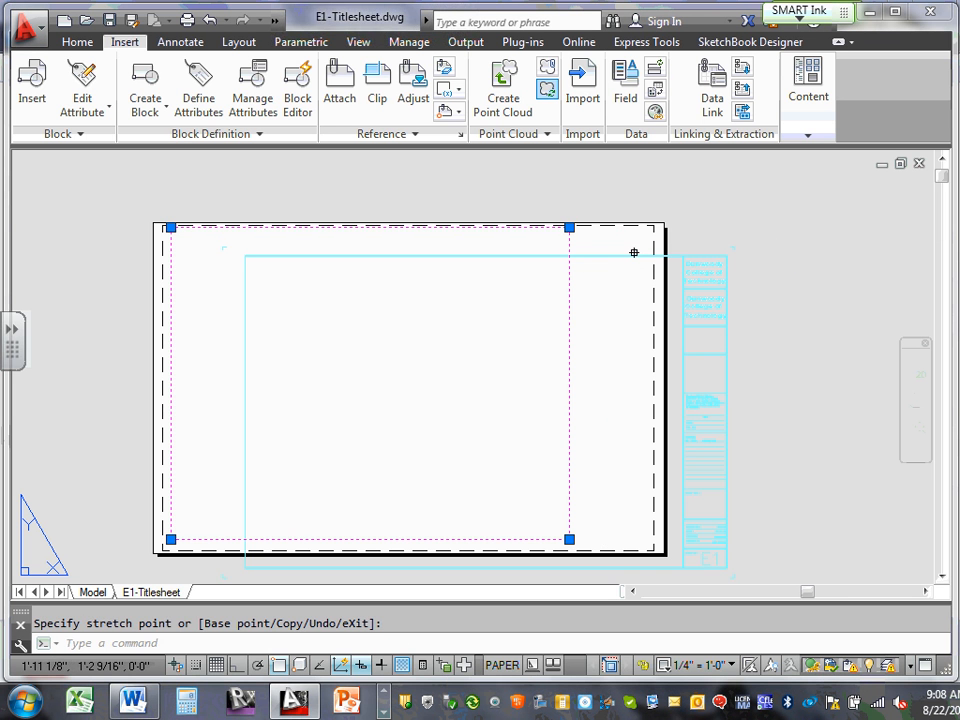
{"action": "key", "text": "ctrl+s"}
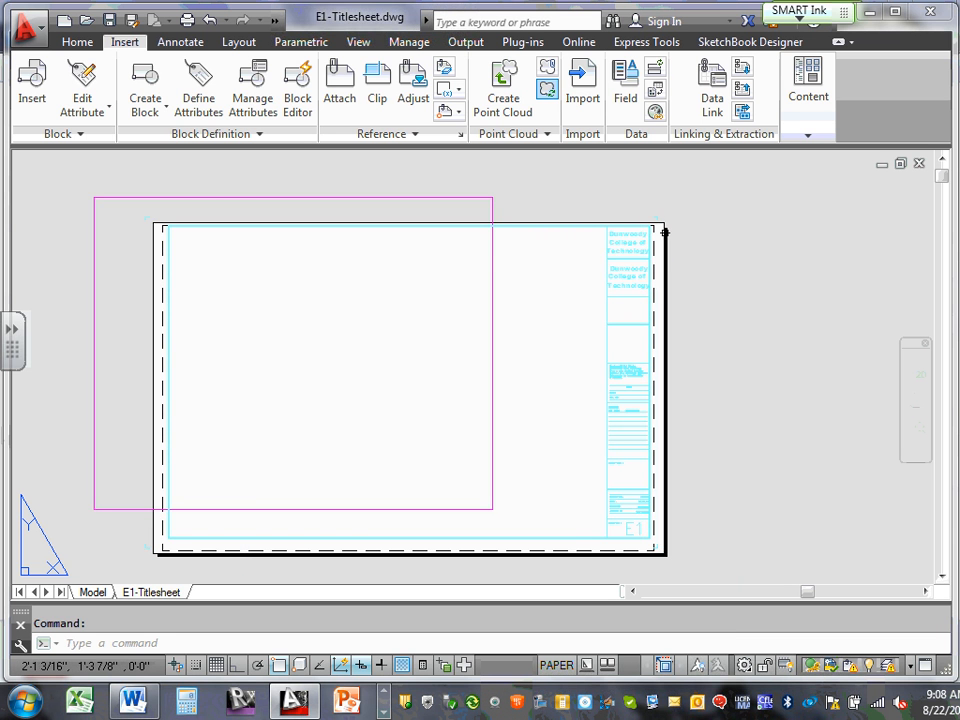
Nudge the Dunwoody title block reference into place on the sheet
{"action": "scroll", "coordinate": [650, 228], "scroll_direction": "up", "scroll_amount": 5}
{"action": "left_click", "coordinate": [655, 228]}
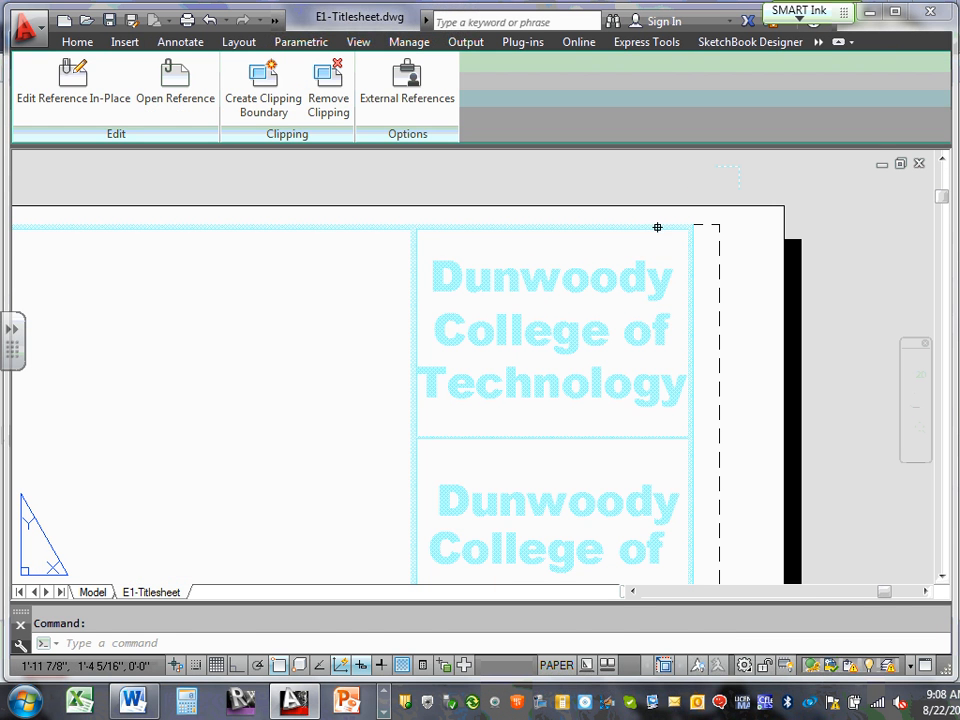
{"action": "left_click_drag", "start_coordinate": [656, 244], "coordinate": [671, 237]}
Narrow the viewport by grip-stretching its top-right corner inward
{"action": "scroll", "coordinate": [671, 237], "scroll_direction": "down", "scroll_amount": 8}
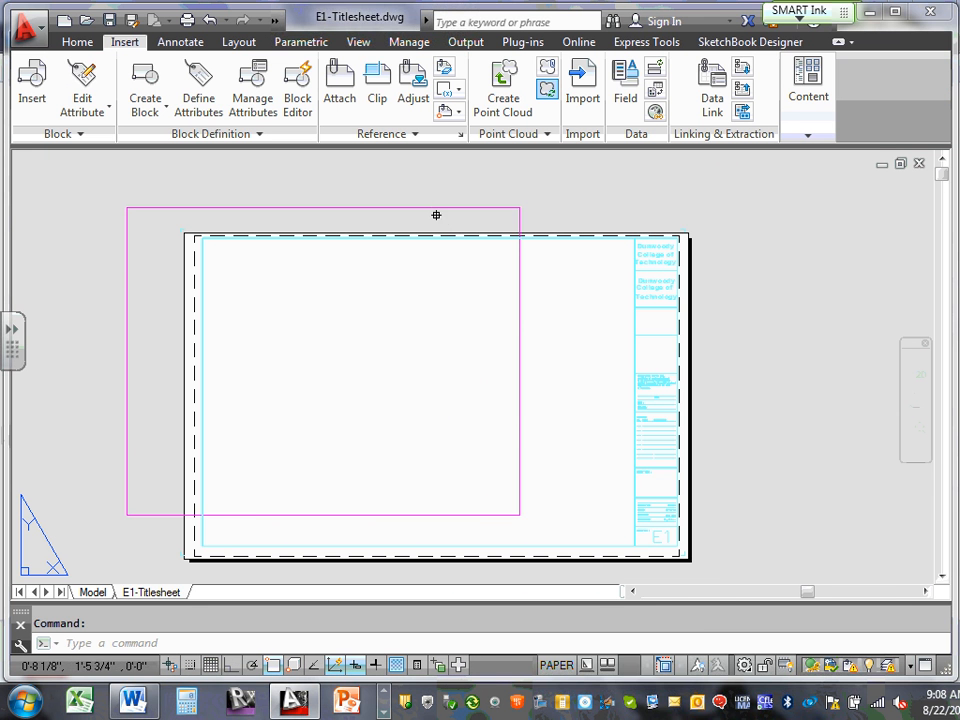
{"action": "left_click", "coordinate": [432, 207]}
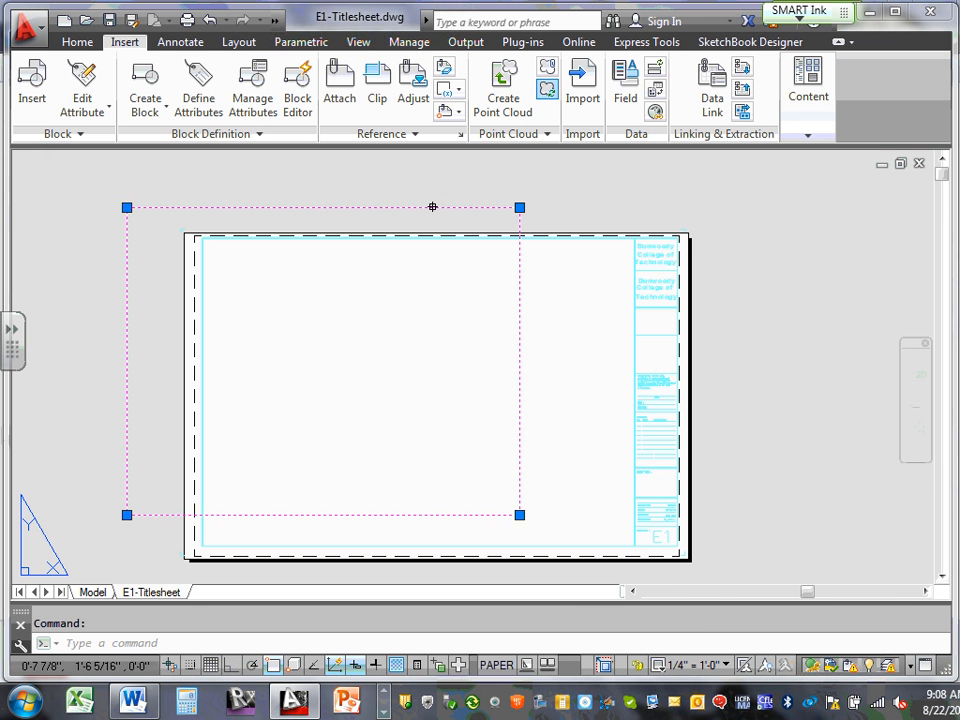
{"action": "left_click", "coordinate": [519, 207]}
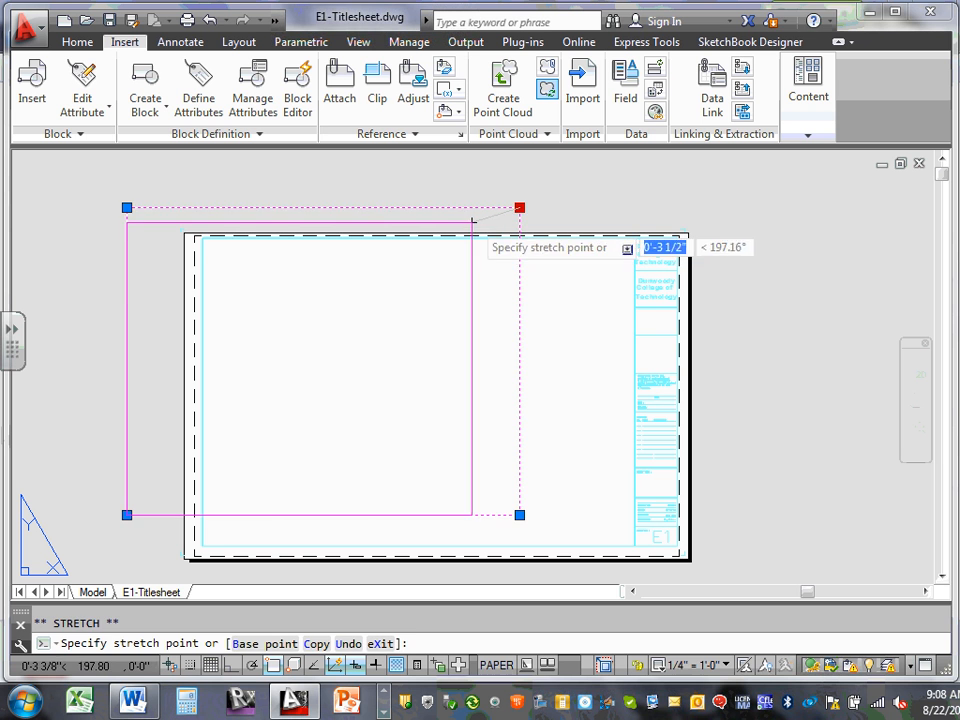
{"action": "left_click", "coordinate": [486, 223]}
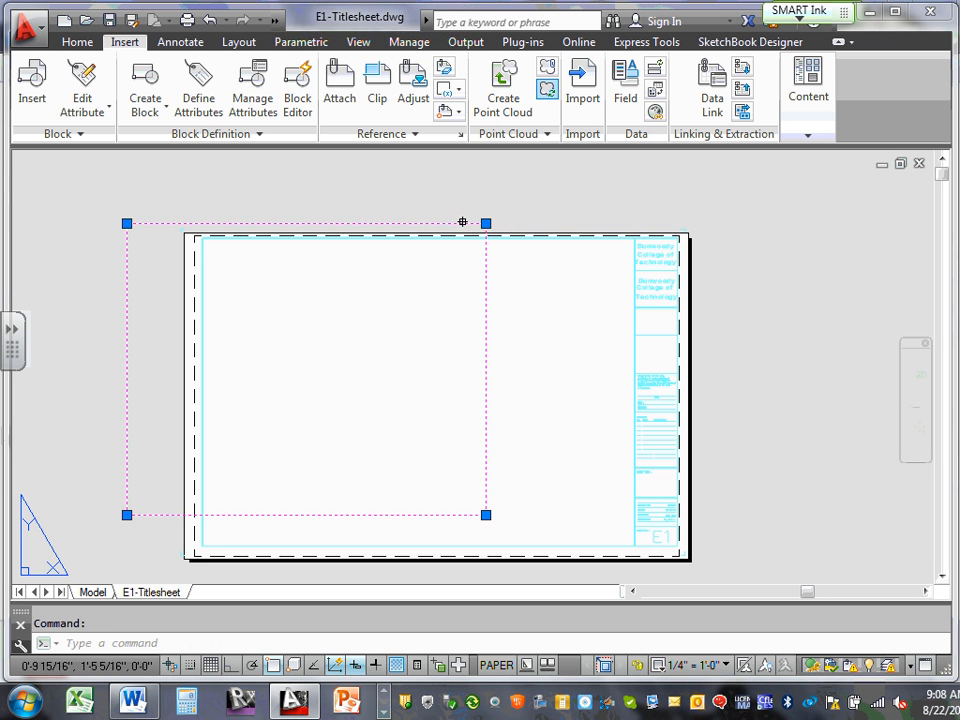
{"action": "key", "text": "Escape"}
Move the viewport inside the border and stretch its lower-right corner to the title strip
{"action": "left_click", "coordinate": [450, 228]}
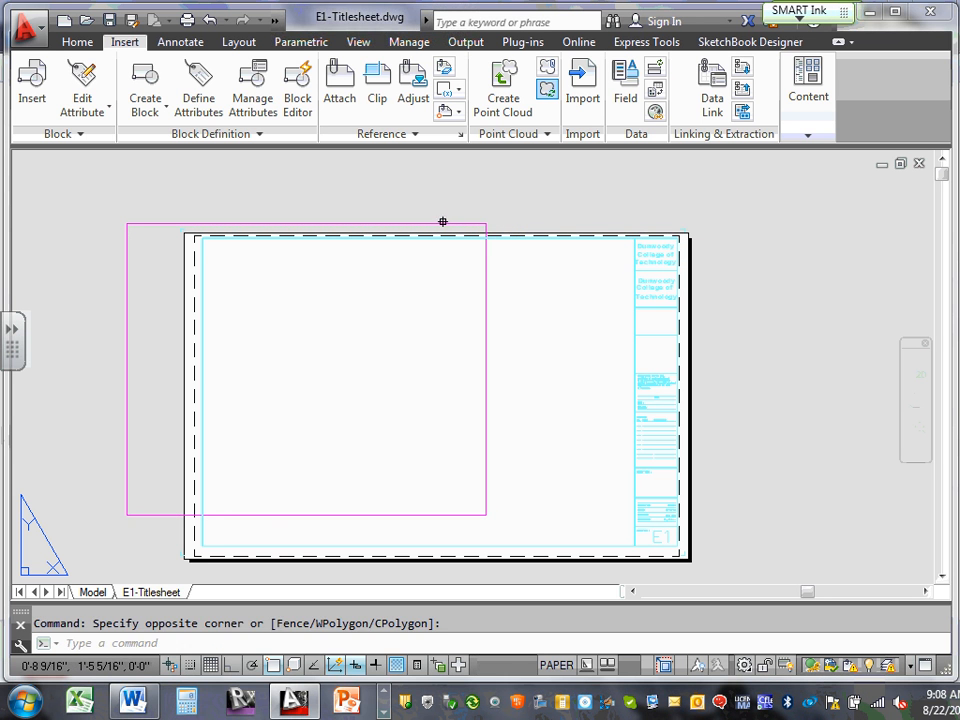
{"action": "left_click", "coordinate": [440, 221]}
{"action": "left_click_drag", "start_coordinate": [432, 223], "coordinate": [511, 244]}
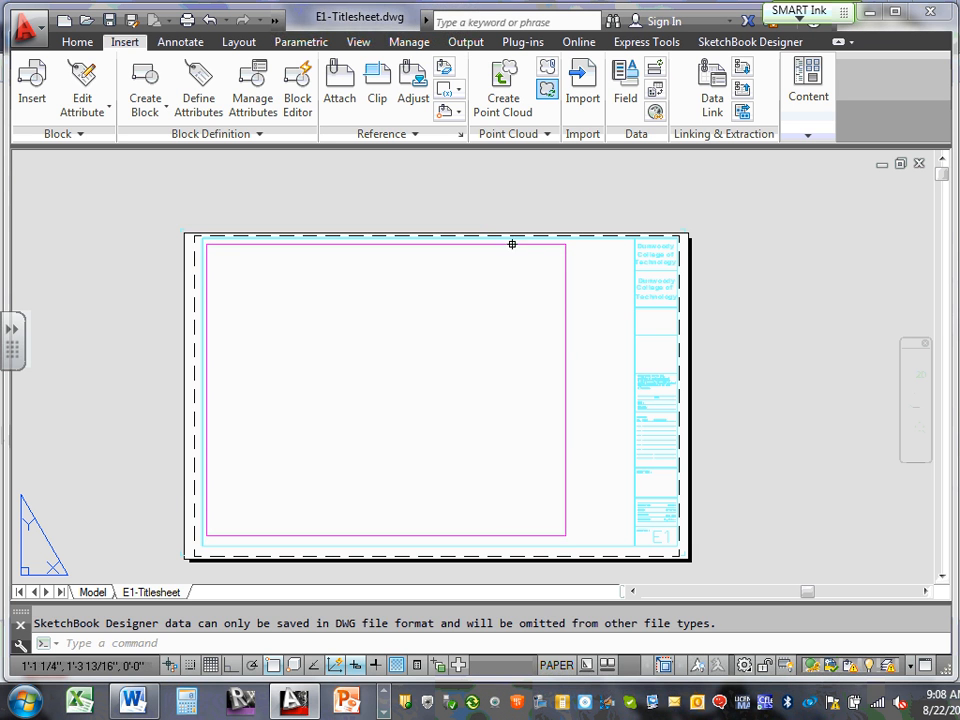
{"action": "left_click", "coordinate": [567, 467]}
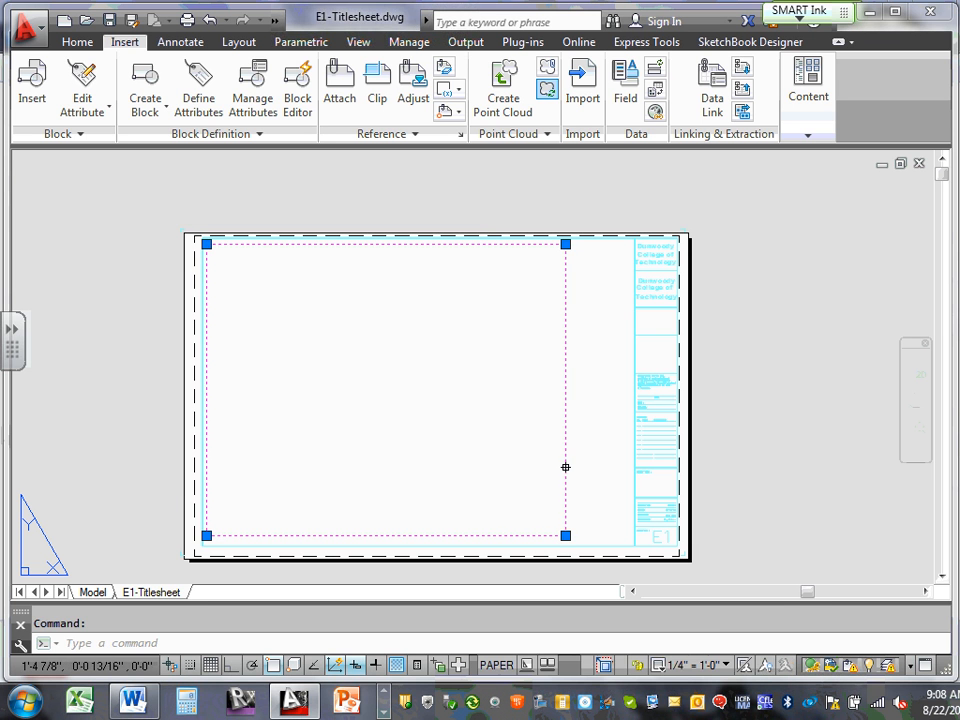
{"action": "left_click", "coordinate": [566, 536]}
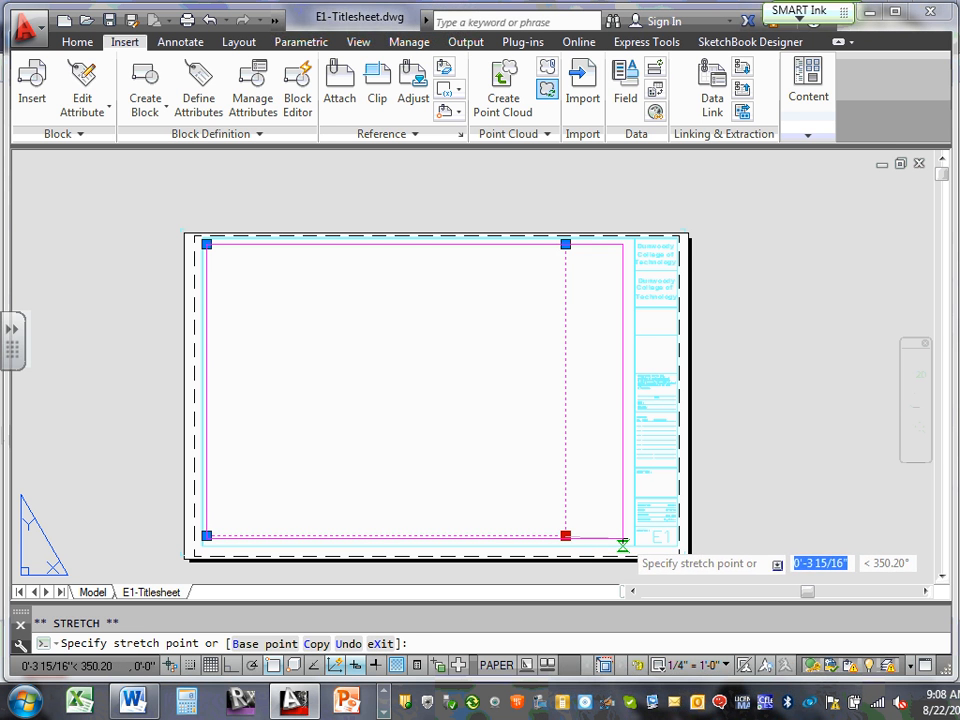
{"action": "left_click", "coordinate": [622, 545]}
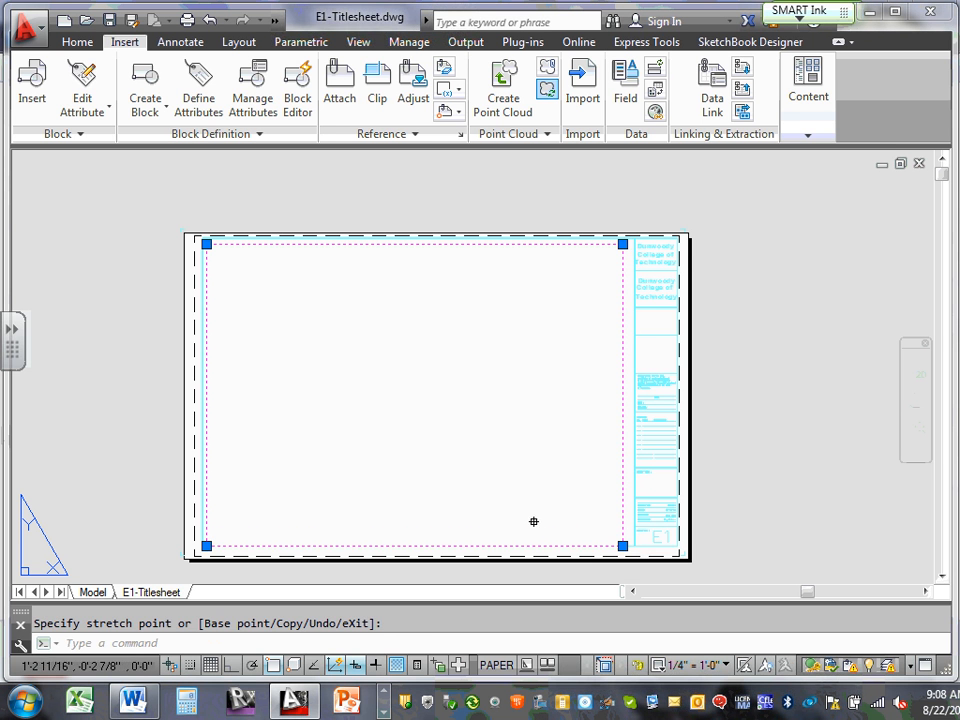
{"action": "key", "text": "Escape"}
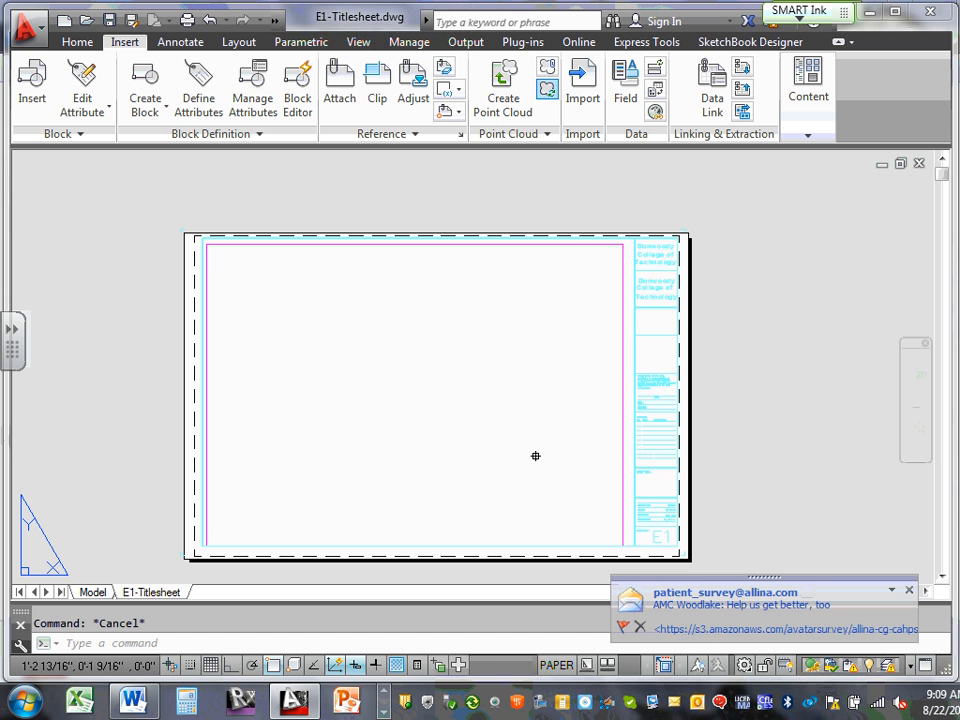
{"action": "left_click", "coordinate": [909, 590]}
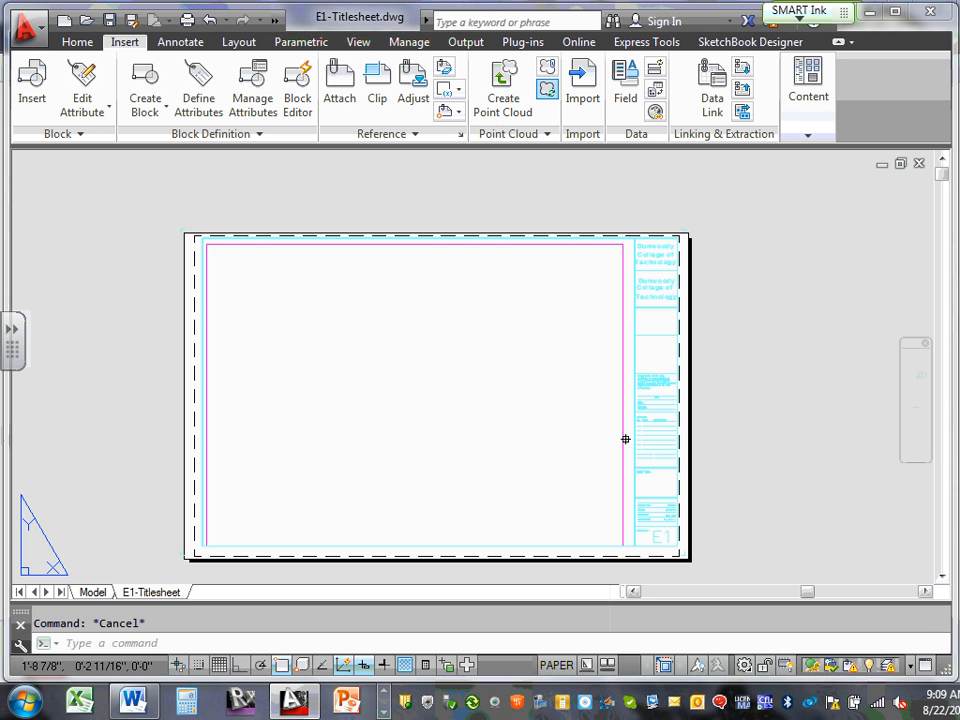
{"action": "double_click", "coordinate": [509, 325]}
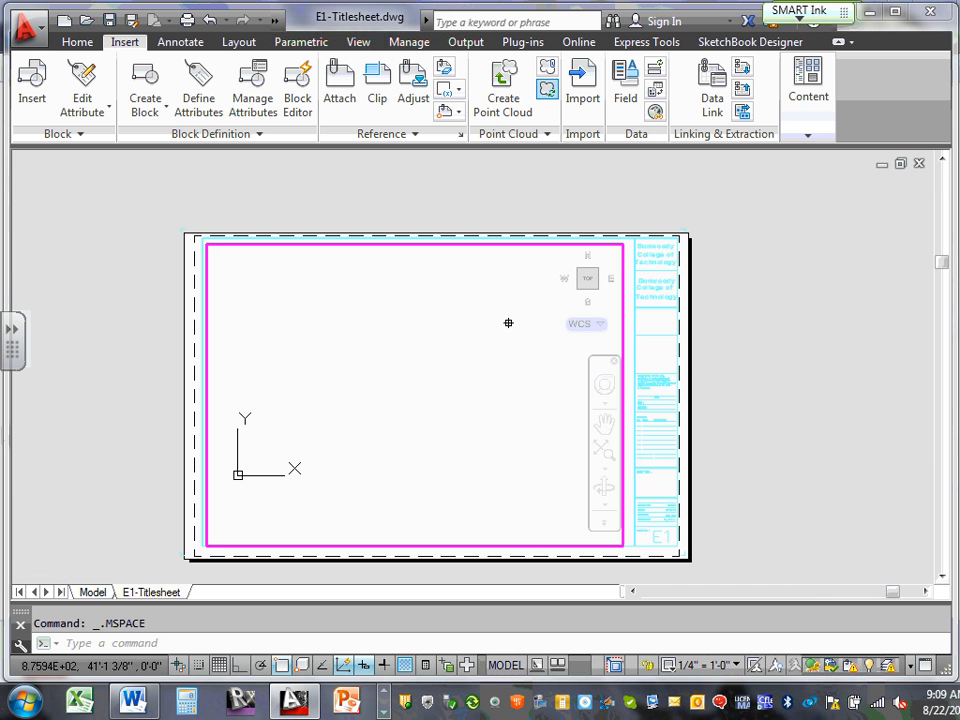
{"action": "double_click", "coordinate": [194, 305]}
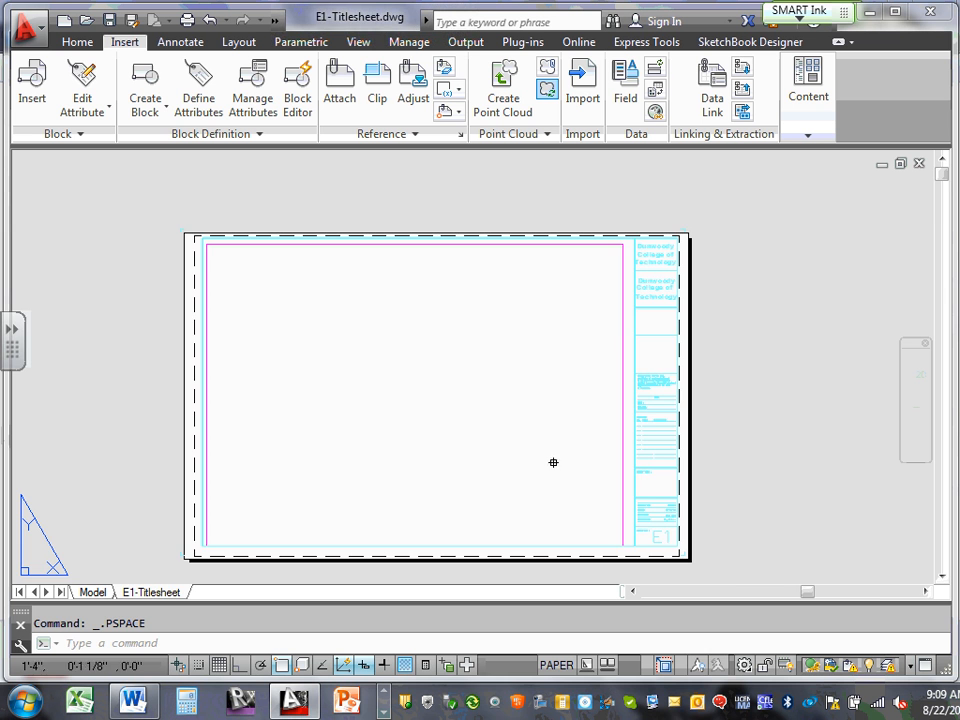
Grip-stretch the viewport's lower-right corner slightly upward inside the border
{"action": "scroll", "coordinate": [615, 506], "scroll_direction": "up", "scroll_amount": 3}
{"action": "scroll", "coordinate": [673, 525], "scroll_direction": "down", "scroll_amount": 3}
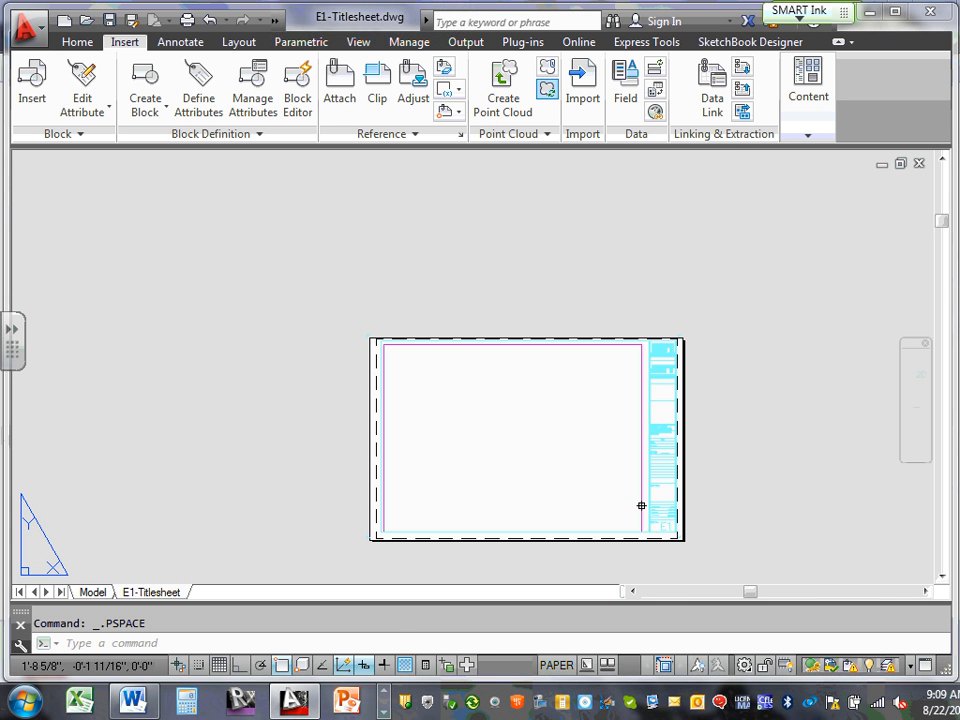
{"action": "left_click", "coordinate": [641, 506]}
{"action": "left_click", "coordinate": [641, 531]}
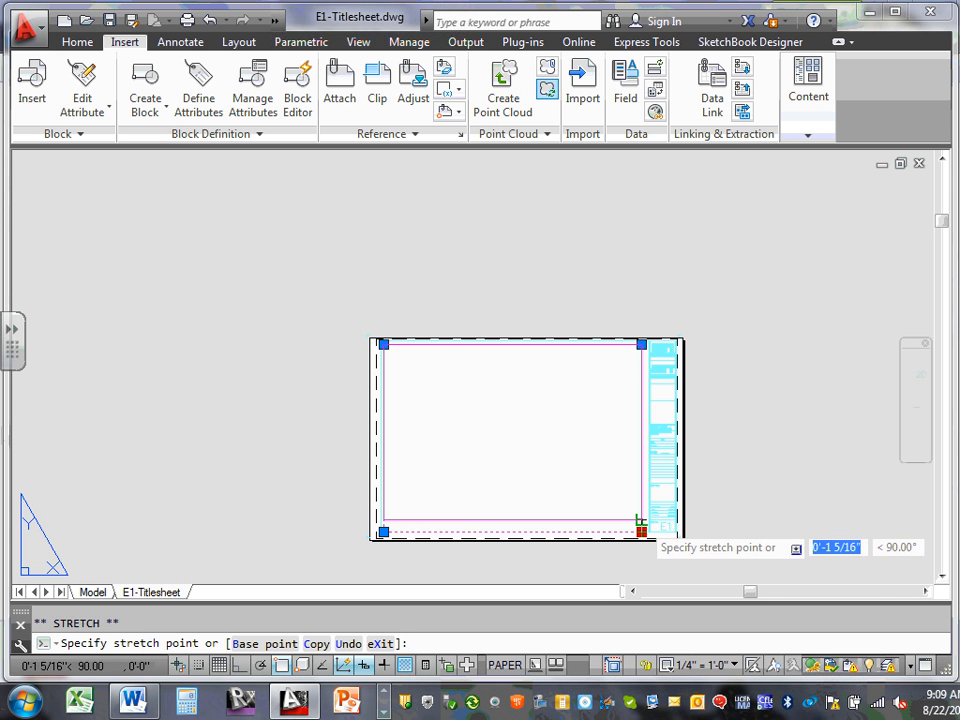
{"action": "left_click", "coordinate": [641, 519]}
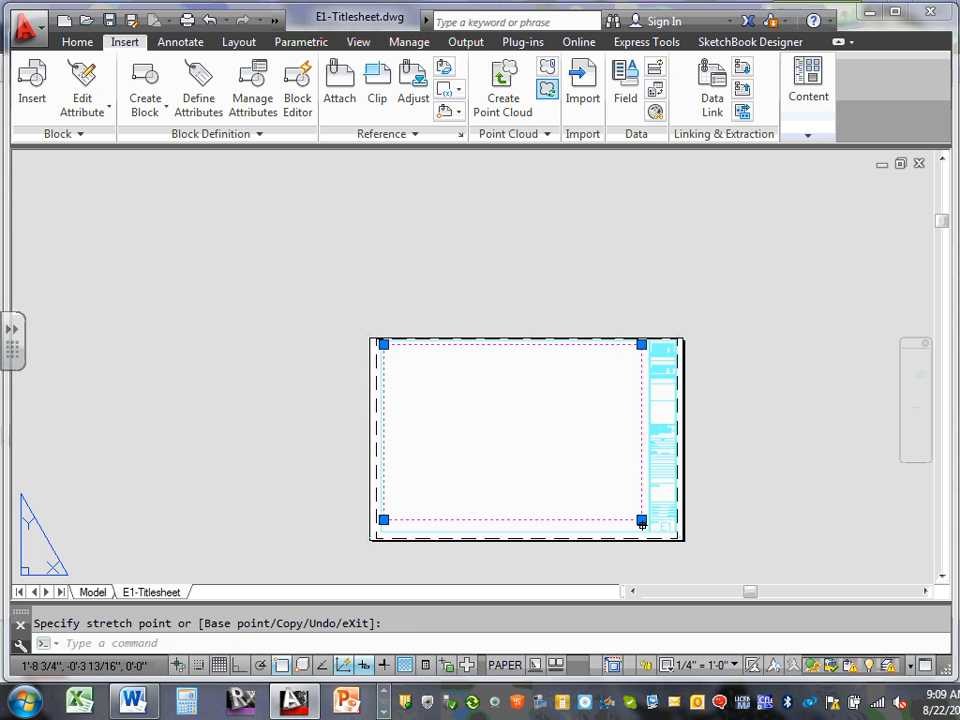
{"action": "key", "text": "Escape"}
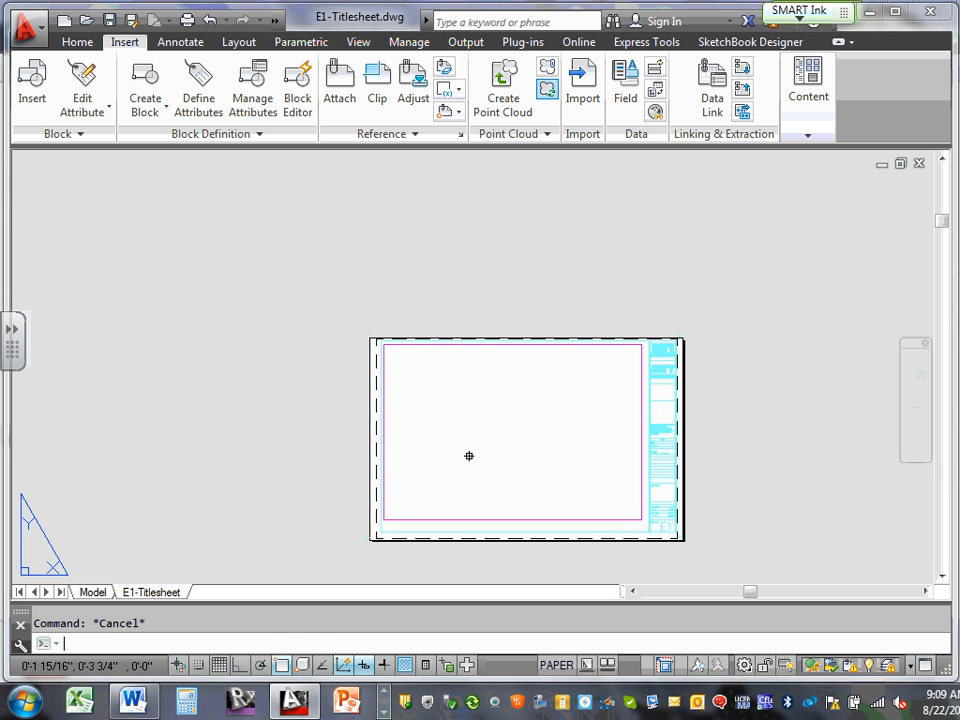
Pan and zoom to recentre the title sheet in the view
{"action": "middle_click_drag", "start_coordinate": [486, 411], "coordinate": [480, 418]}
{"action": "scroll", "coordinate": [480, 416], "scroll_direction": "up", "scroll_amount": 2}
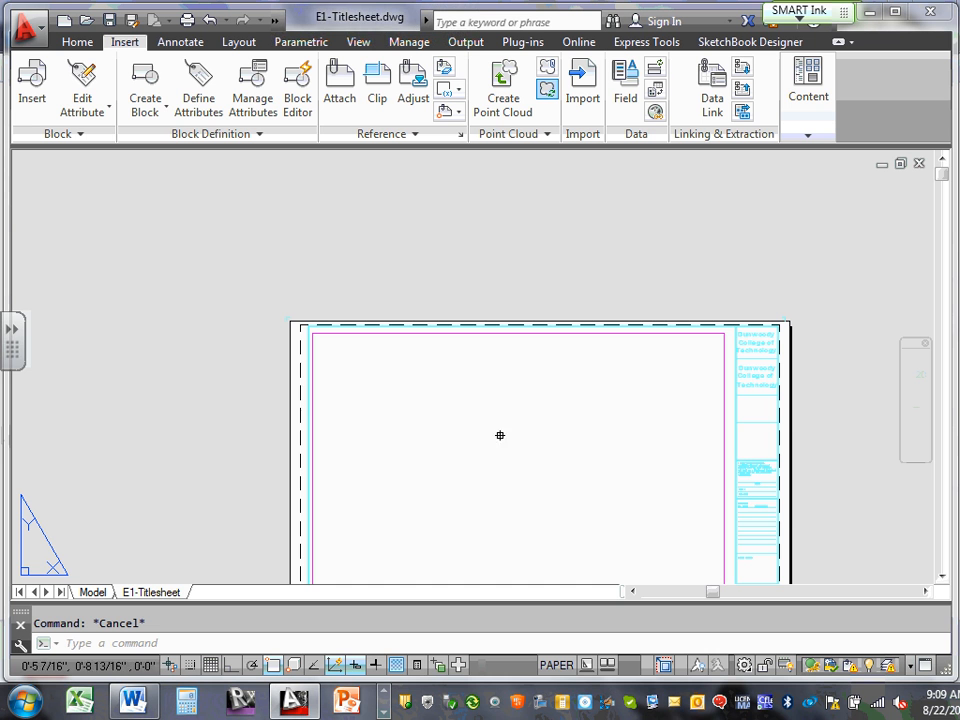
{"action": "middle_click_drag", "start_coordinate": [485, 320], "coordinate": [484, 317]}
{"action": "middle_click_drag", "start_coordinate": [471, 392], "coordinate": [415, 253]}
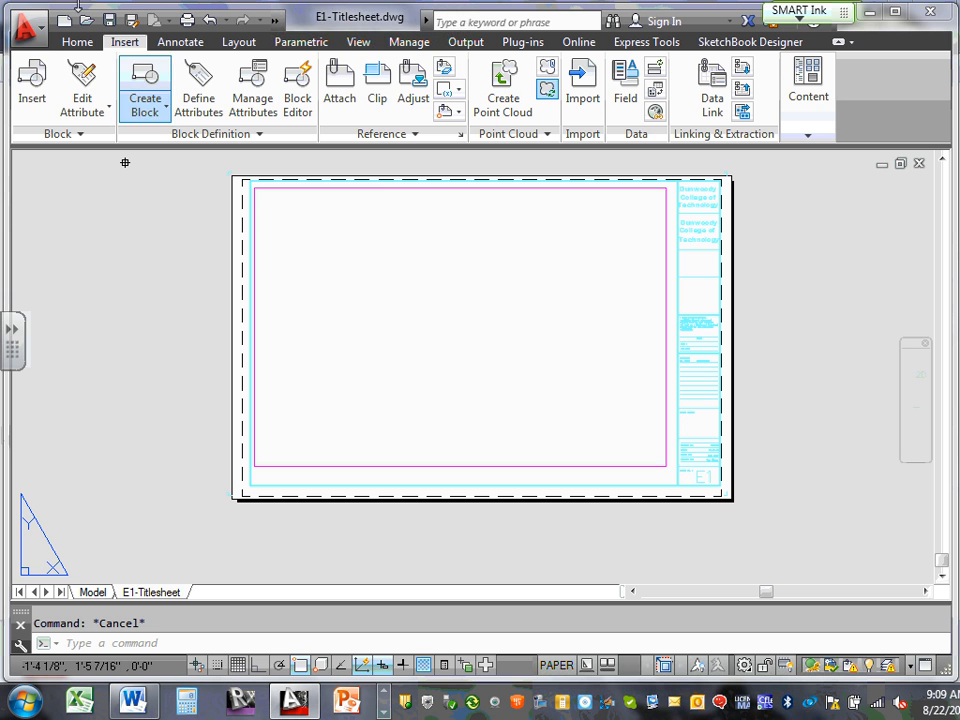
Open Plot Preview for the E1-Titlesheet layout from the Application menu's Print options
{"action": "left_click", "coordinate": [36, 42]}
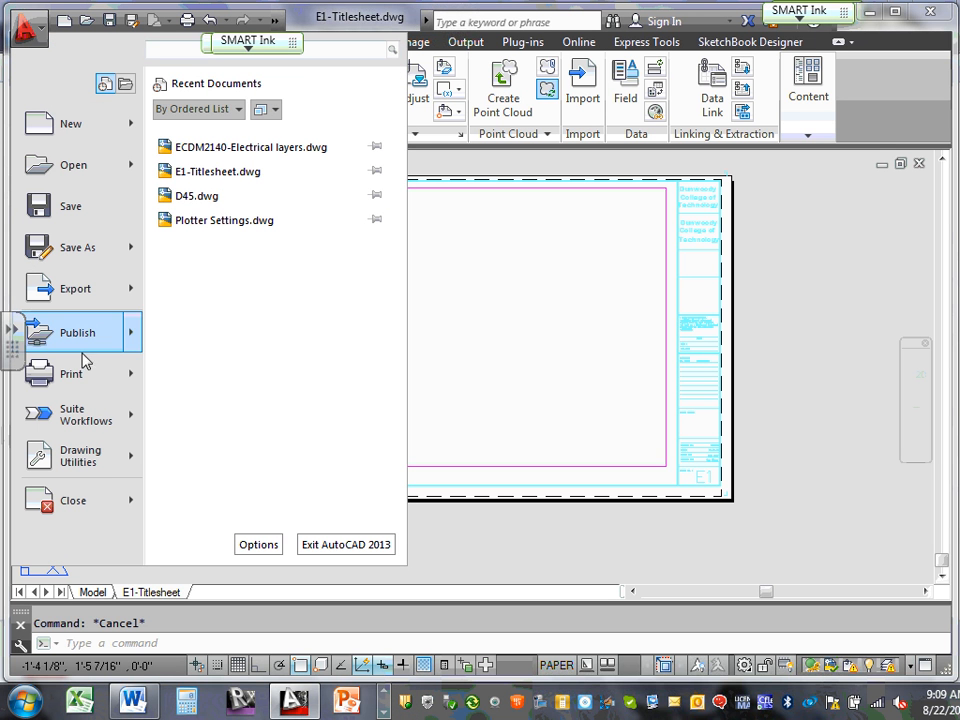
{"action": "mouse_move", "coordinate": [112, 388]}
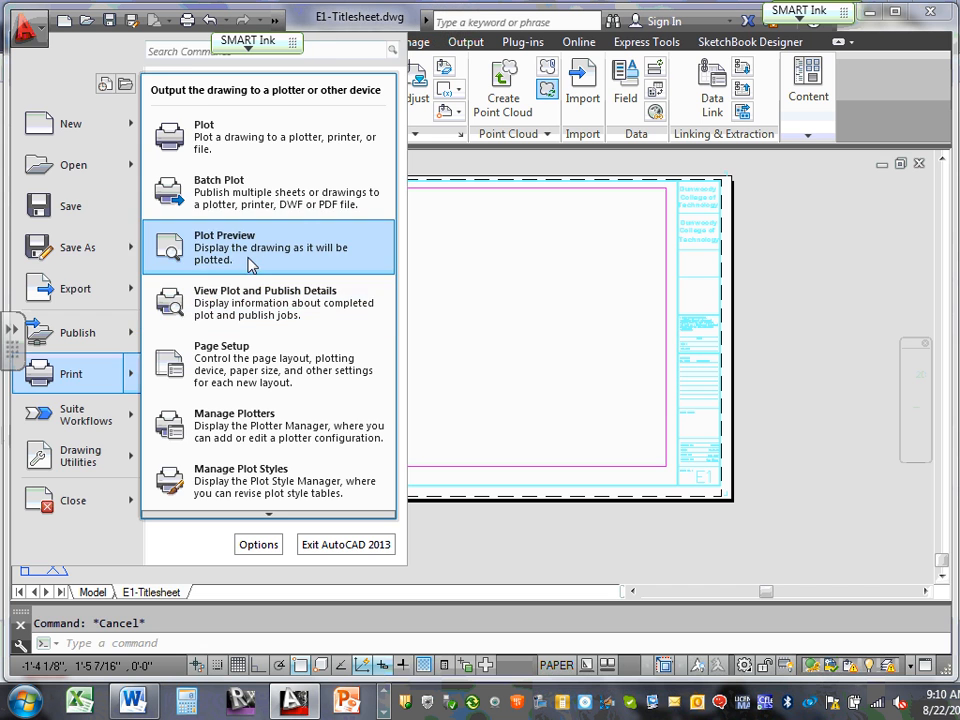
{"action": "left_click", "coordinate": [190, 252]}
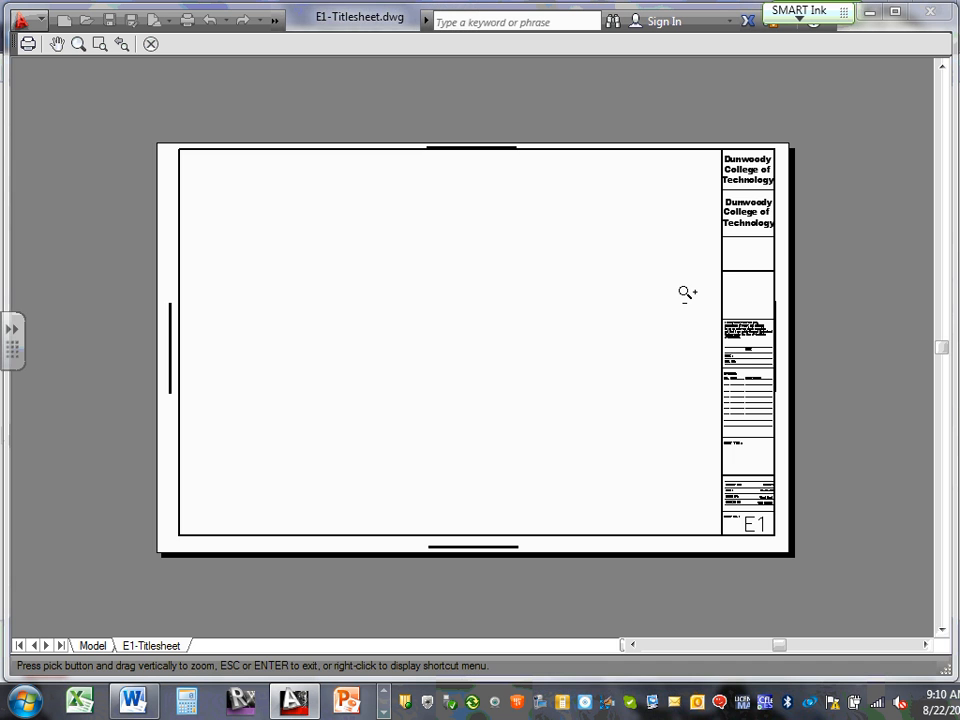
Zoom around the plotted sheet preview, then close it to return to the layout
{"action": "scroll", "coordinate": [544, 293], "scroll_direction": "up", "scroll_amount": 3}
{"action": "scroll", "coordinate": [545, 293], "scroll_direction": "down", "scroll_amount": 6}
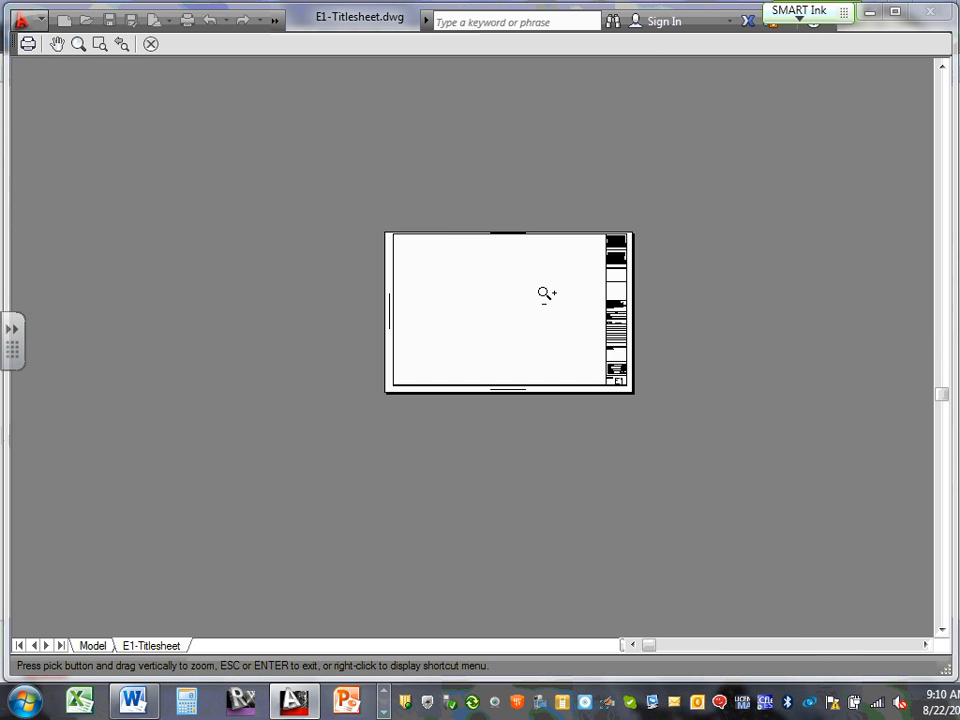
{"action": "scroll", "coordinate": [545, 293], "scroll_direction": "up", "scroll_amount": 4}
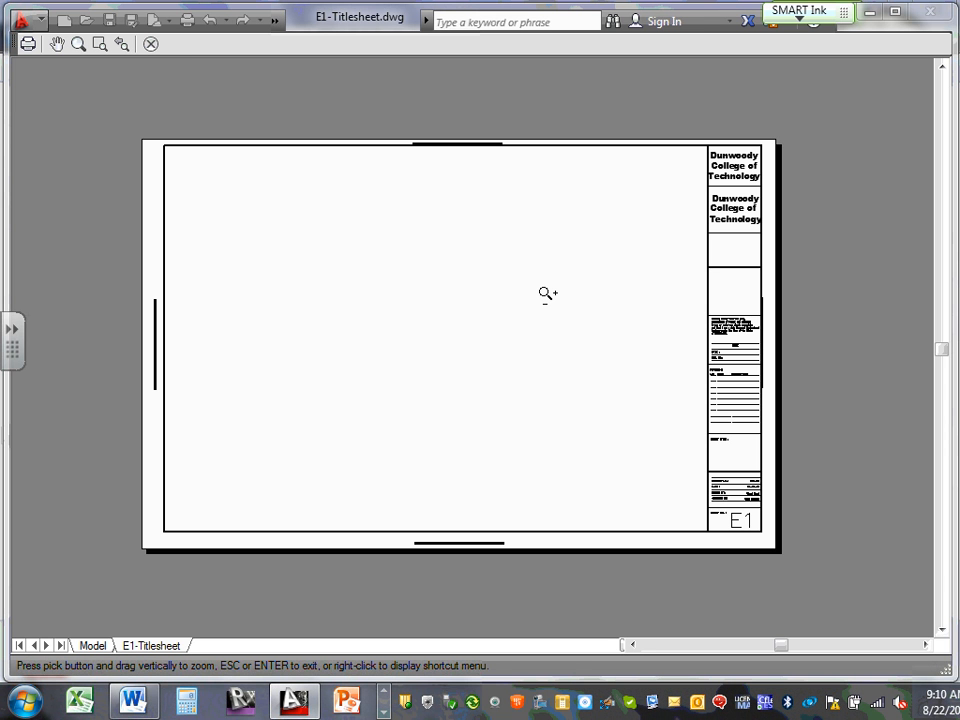
{"action": "left_click", "coordinate": [151, 44]}
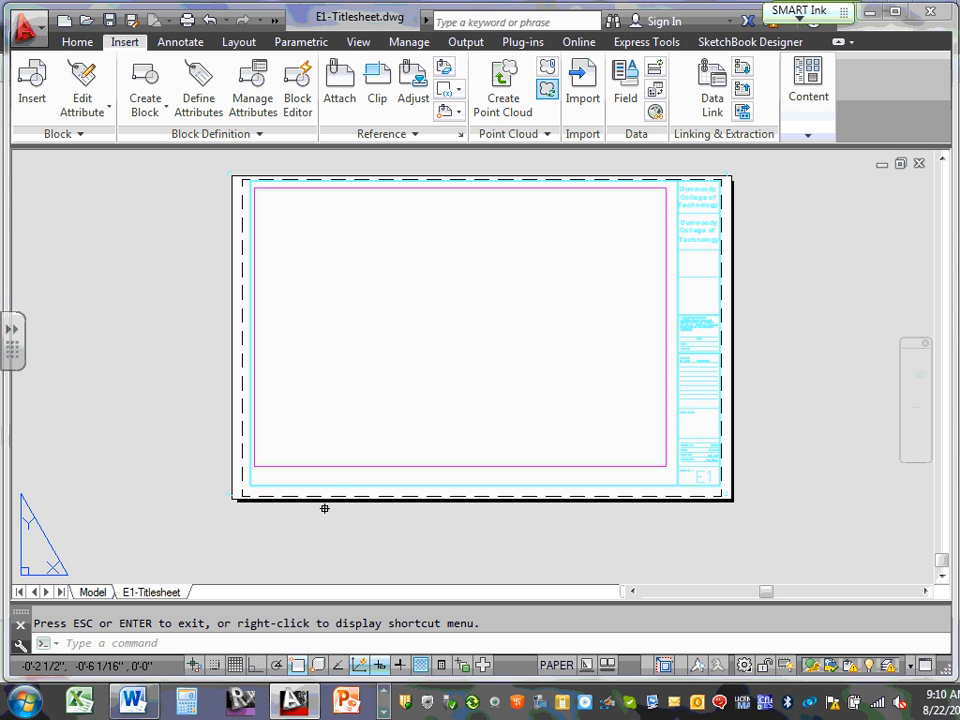
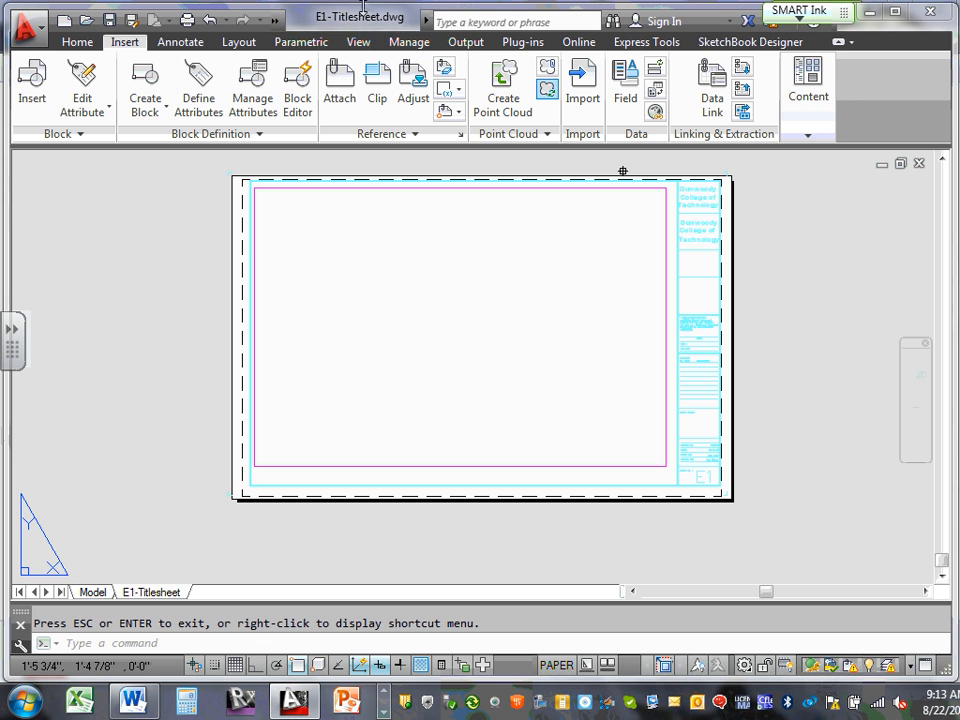
Select the Dunwoody College title block xref and assign it to the E-Titleblock layer
{"action": "left_click", "coordinate": [808, 134]}
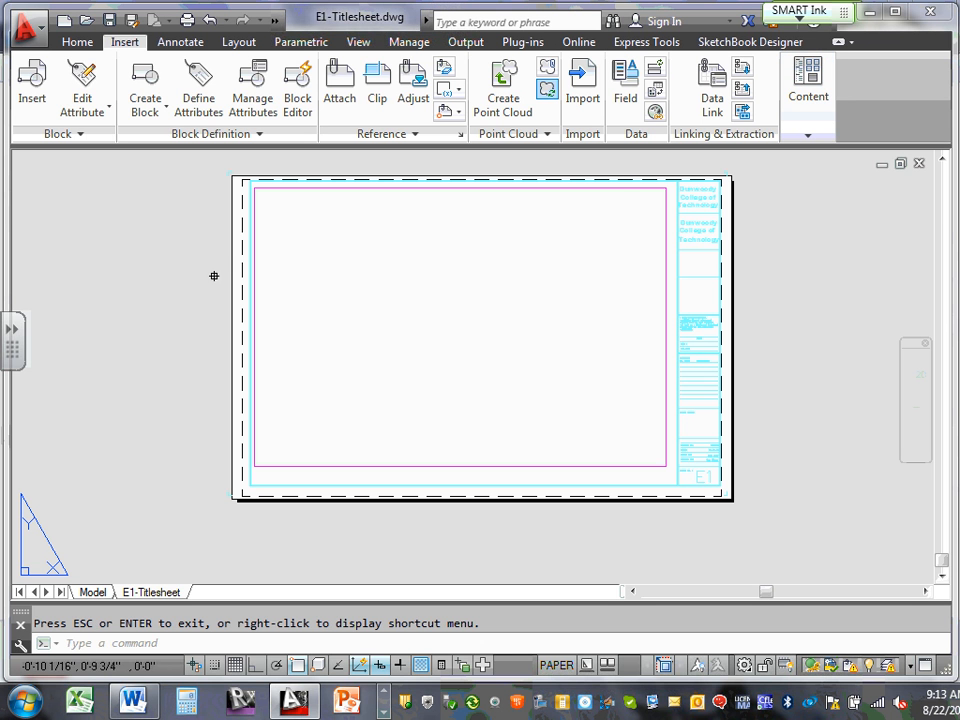
{"action": "left_click", "coordinate": [243, 232]}
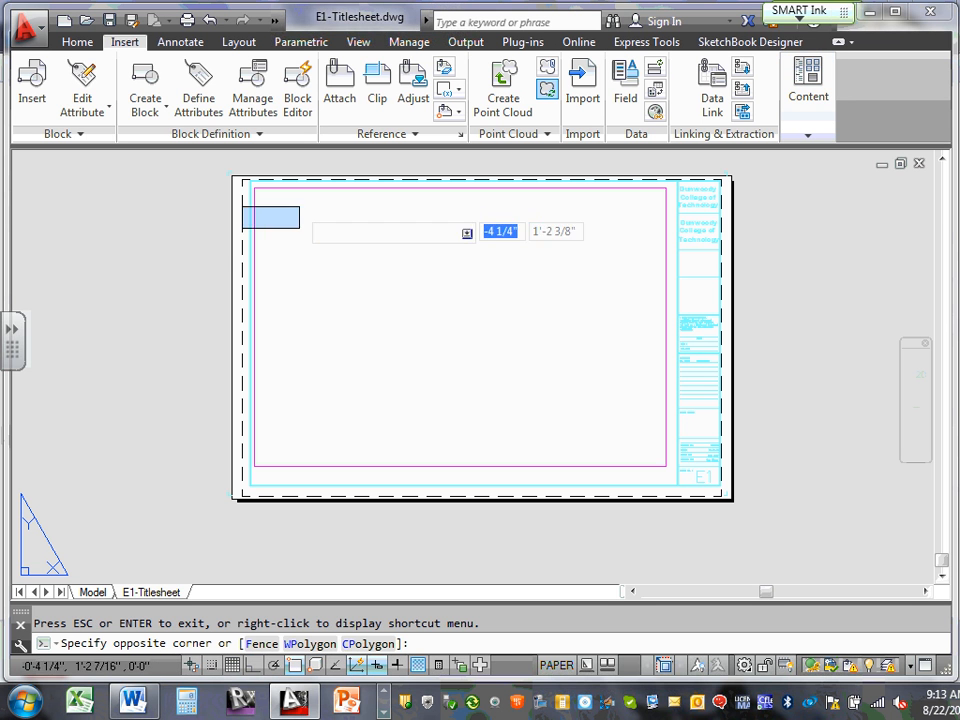
{"action": "left_click", "coordinate": [300, 204]}
{"action": "scroll", "coordinate": [649, 179], "scroll_direction": "up", "scroll_amount": 4}
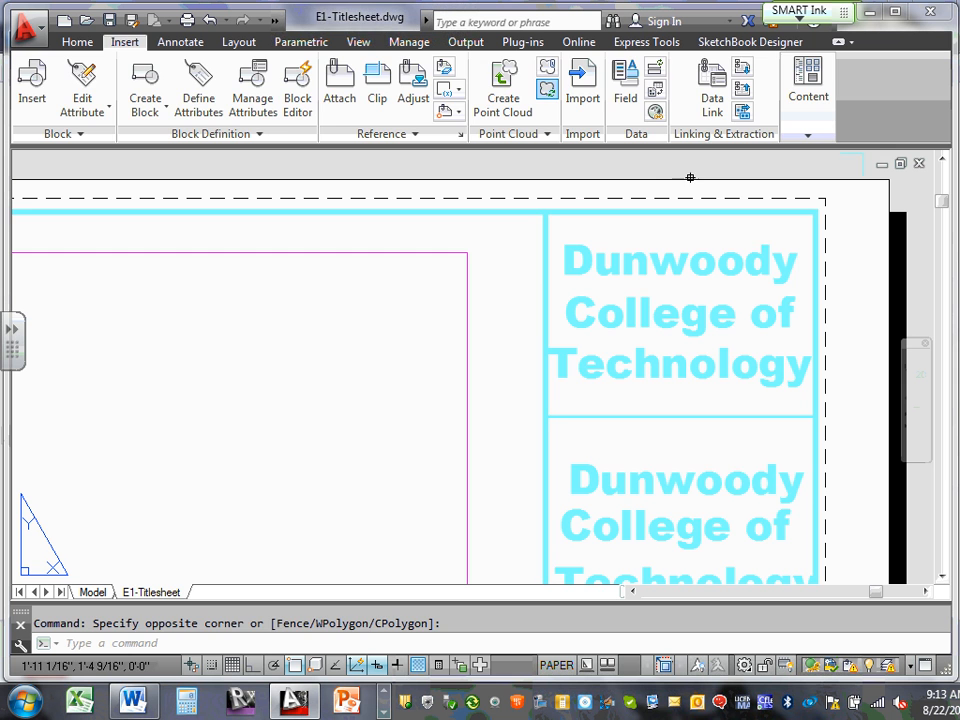
{"action": "left_click", "coordinate": [557, 210]}
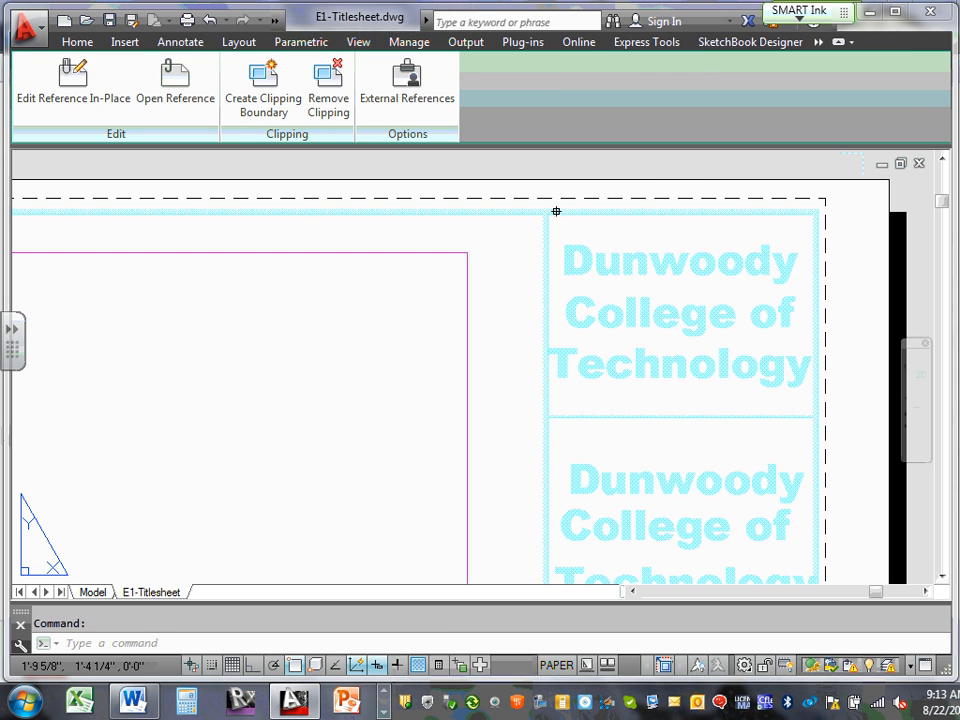
{"action": "left_click", "coordinate": [77, 41]}
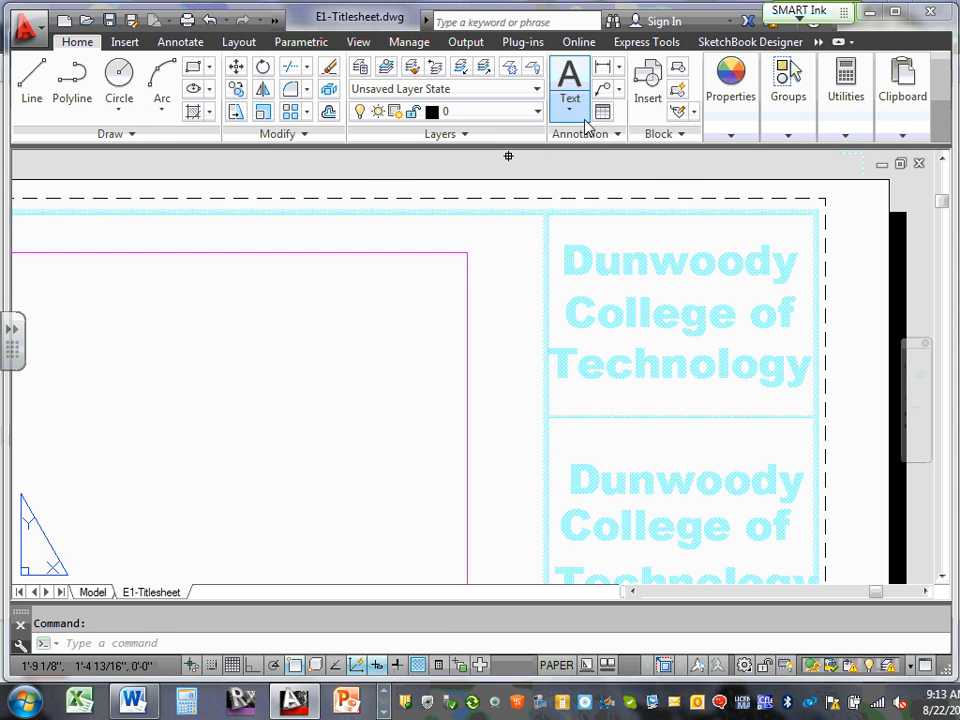
{"action": "left_click", "coordinate": [538, 112]}
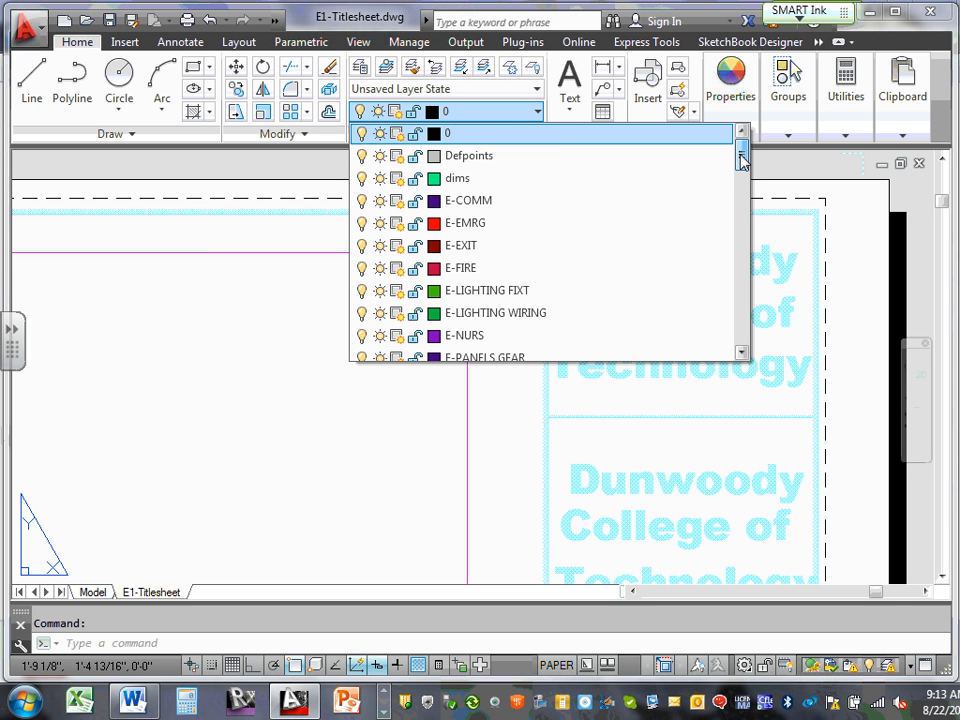
{"action": "left_click_drag", "start_coordinate": [741, 158], "coordinate": [745, 205]}
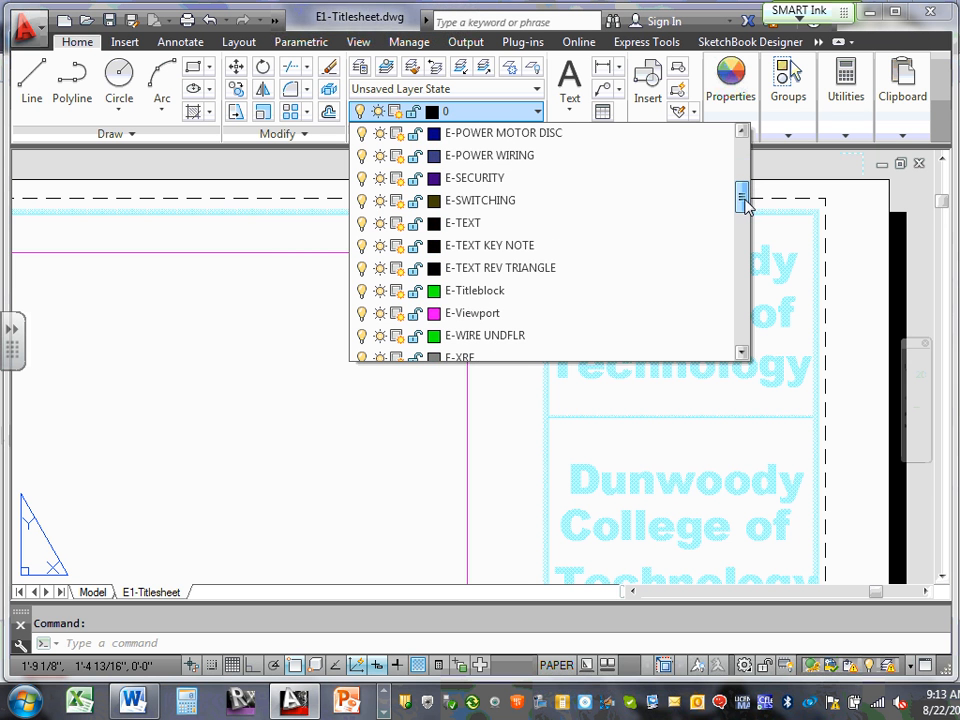
{"action": "left_click", "coordinate": [529, 291]}
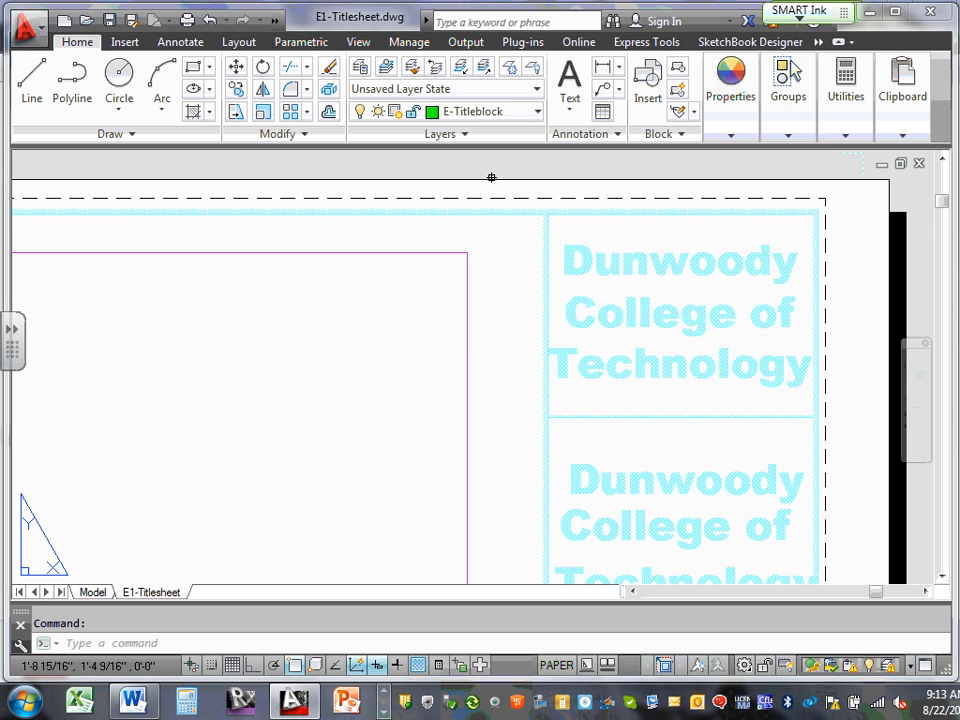
{"action": "key", "text": "Escape"}
{"action": "scroll", "coordinate": [495, 175], "scroll_direction": "down", "scroll_amount": 3}
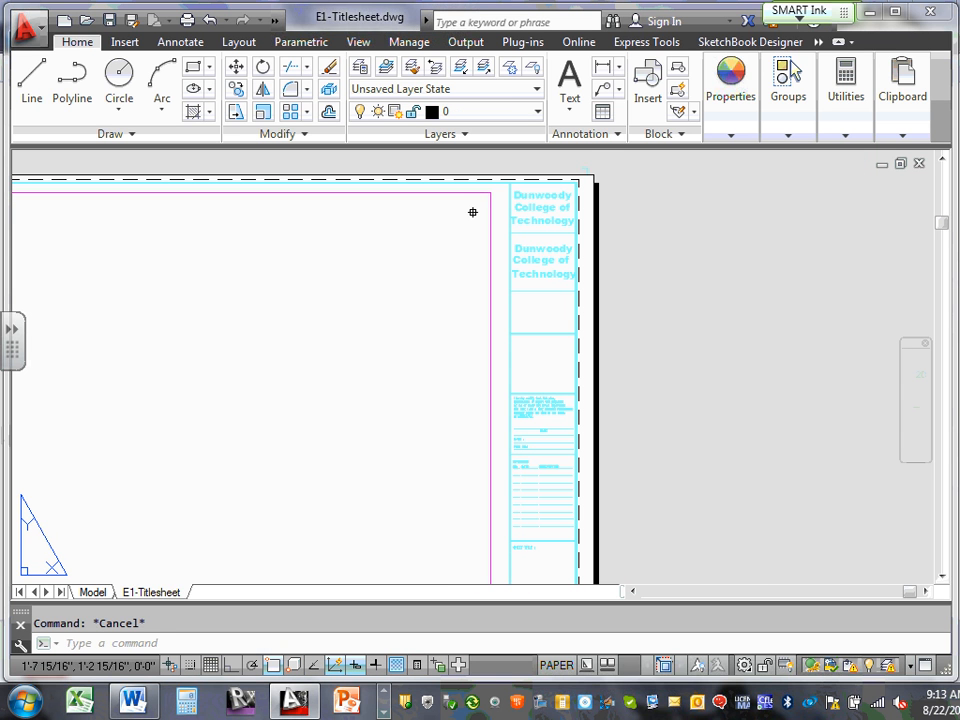
{"action": "left_click", "coordinate": [511, 203]}
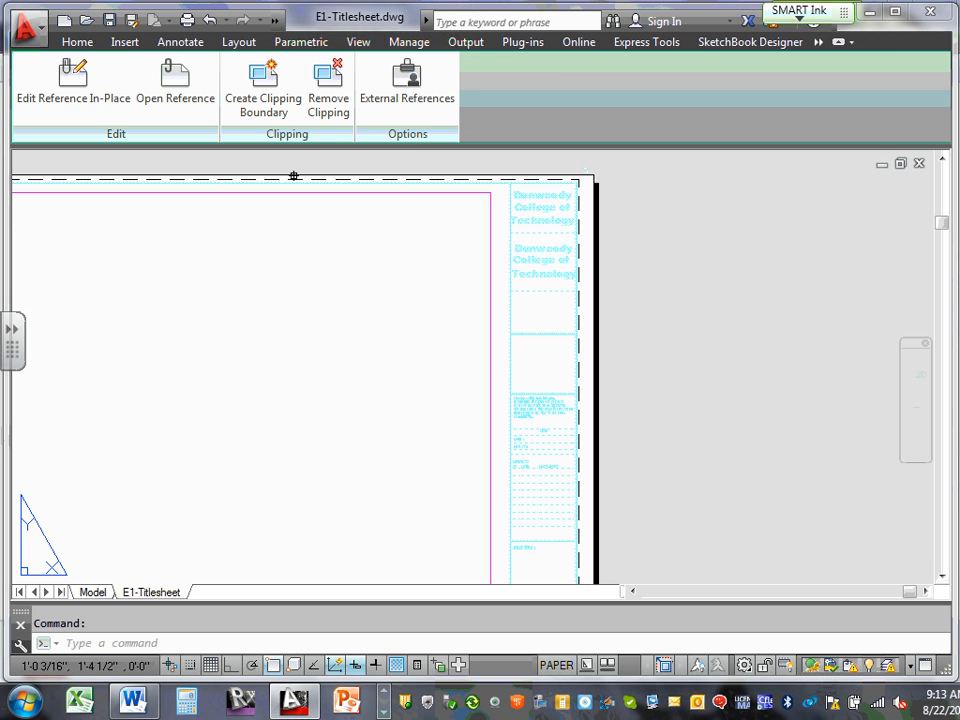
{"action": "left_click", "coordinate": [75, 41]}
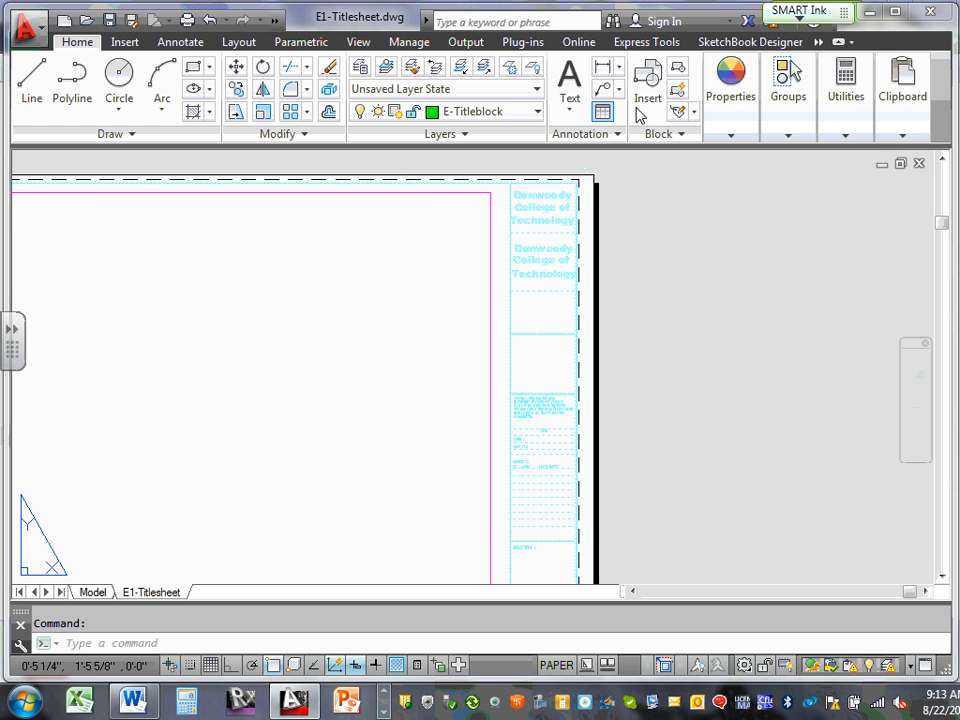
{"action": "left_click", "coordinate": [540, 113]}
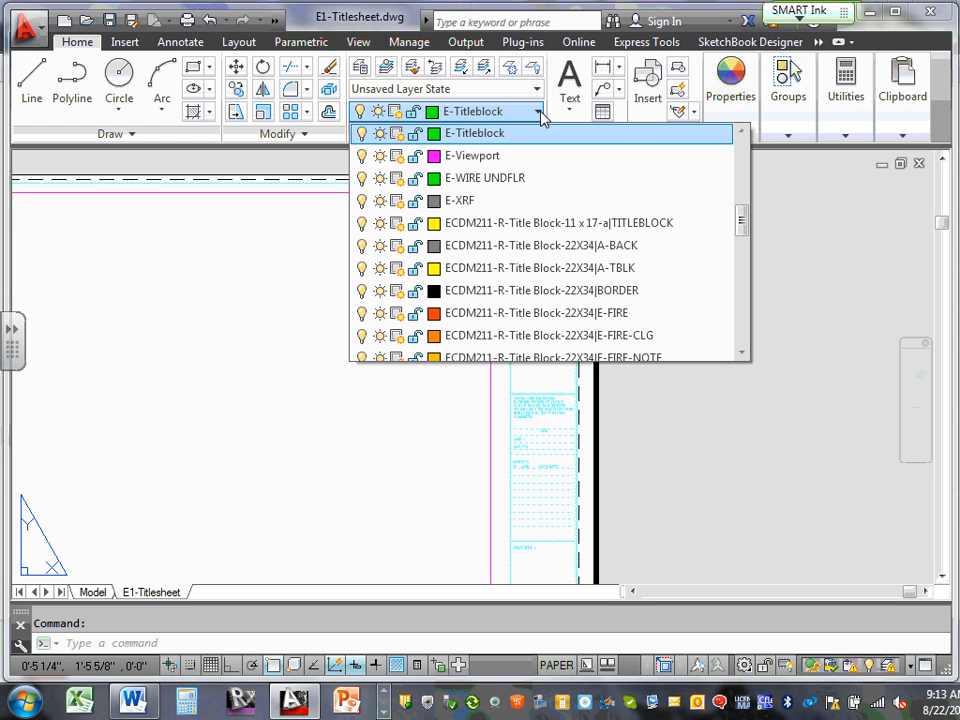
{"action": "left_click", "coordinate": [514, 124]}
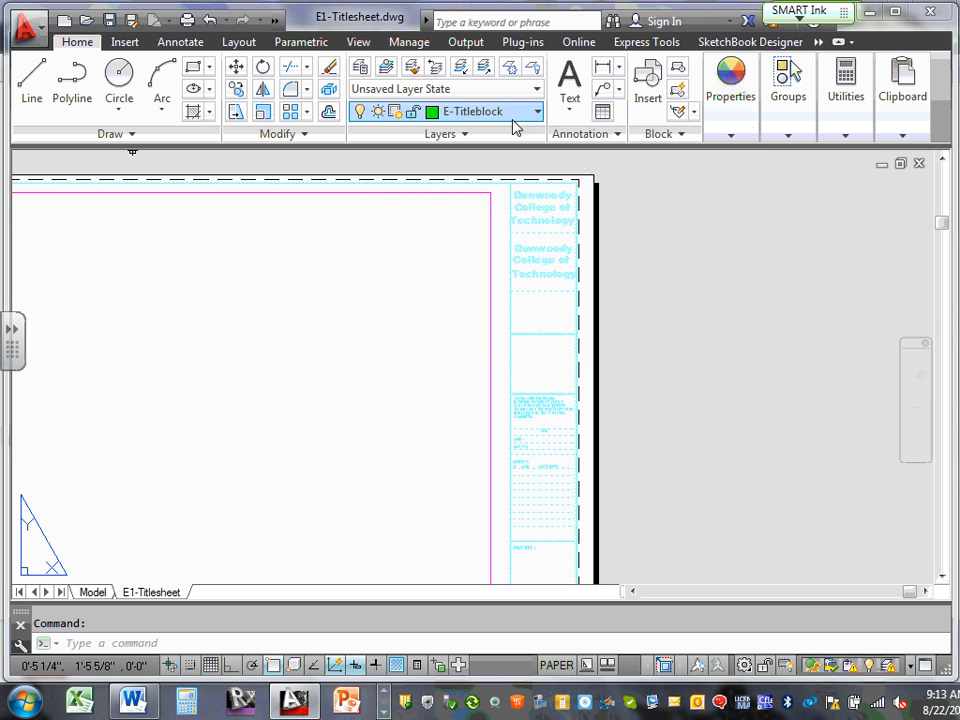
{"action": "scroll", "coordinate": [505, 318], "scroll_direction": "down", "scroll_amount": 5}
{"action": "scroll", "coordinate": [347, 316], "scroll_direction": "up", "scroll_amount": 5}
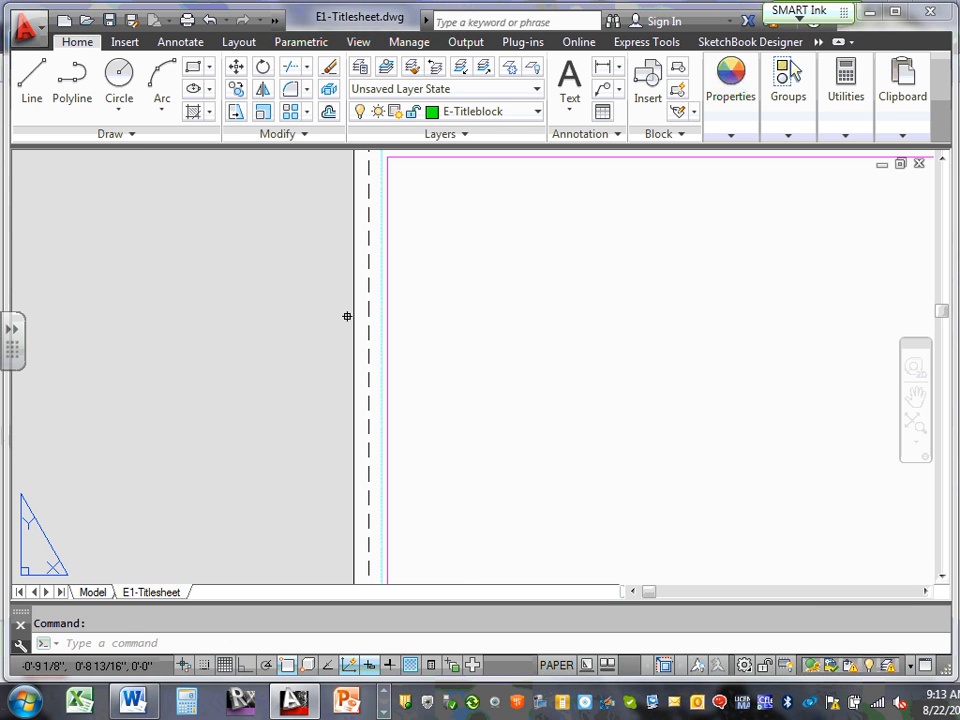
{"action": "key", "text": "Escape"}
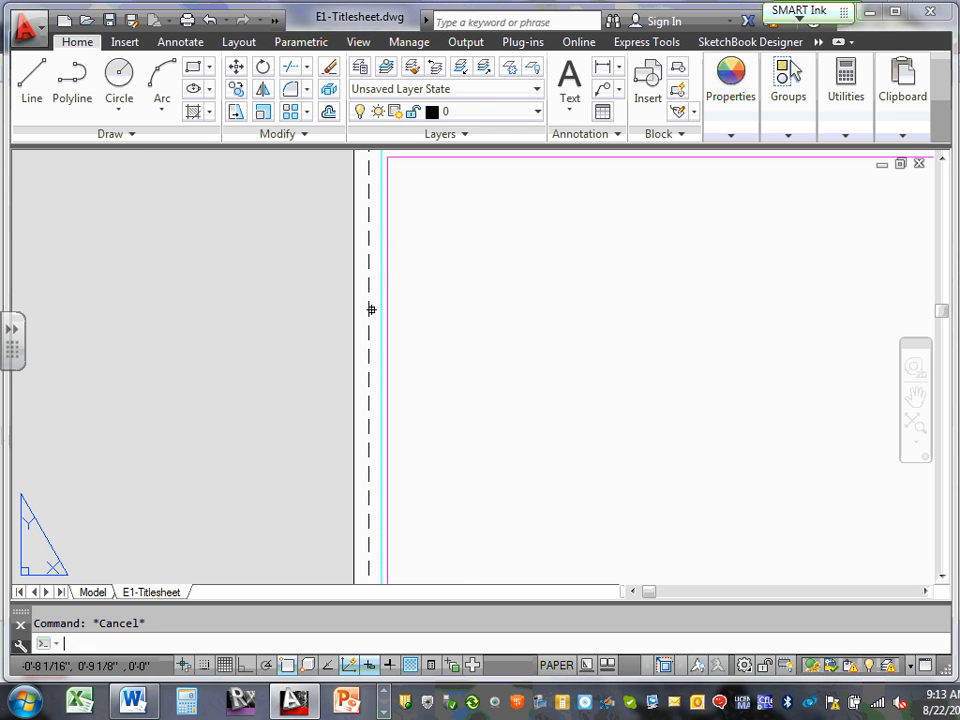
{"action": "left_click", "coordinate": [384, 219]}
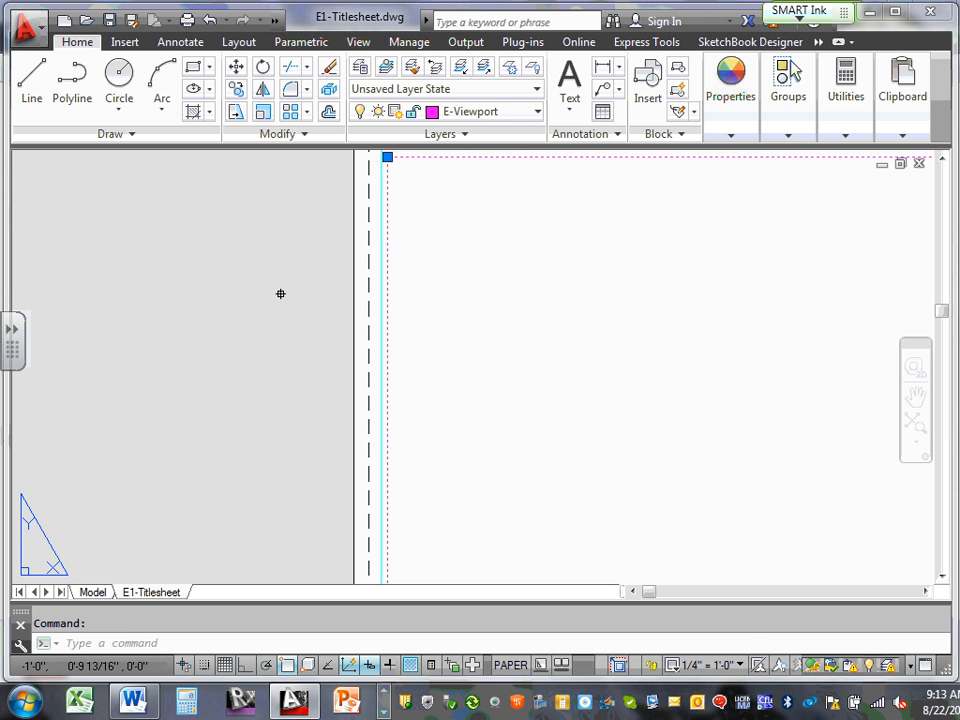
{"action": "key", "text": "Escape"}
{"action": "scroll", "coordinate": [250, 292], "scroll_direction": "down", "scroll_amount": 5}
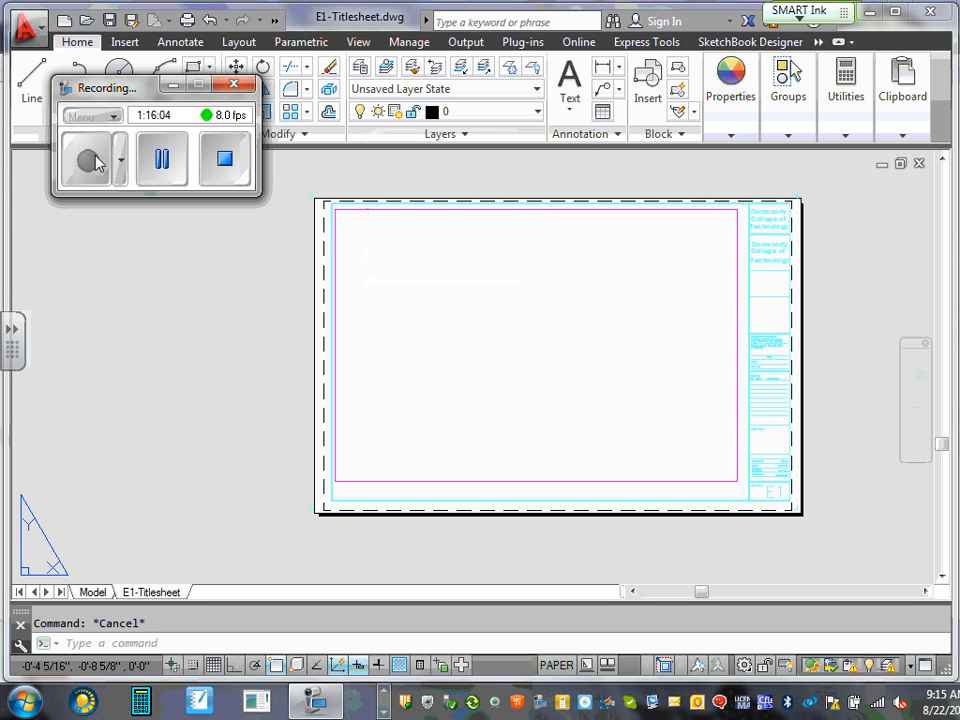
Bring the XRefs folder's Explorer window forward from the taskbar
{"action": "left_click", "coordinate": [170, 86]}
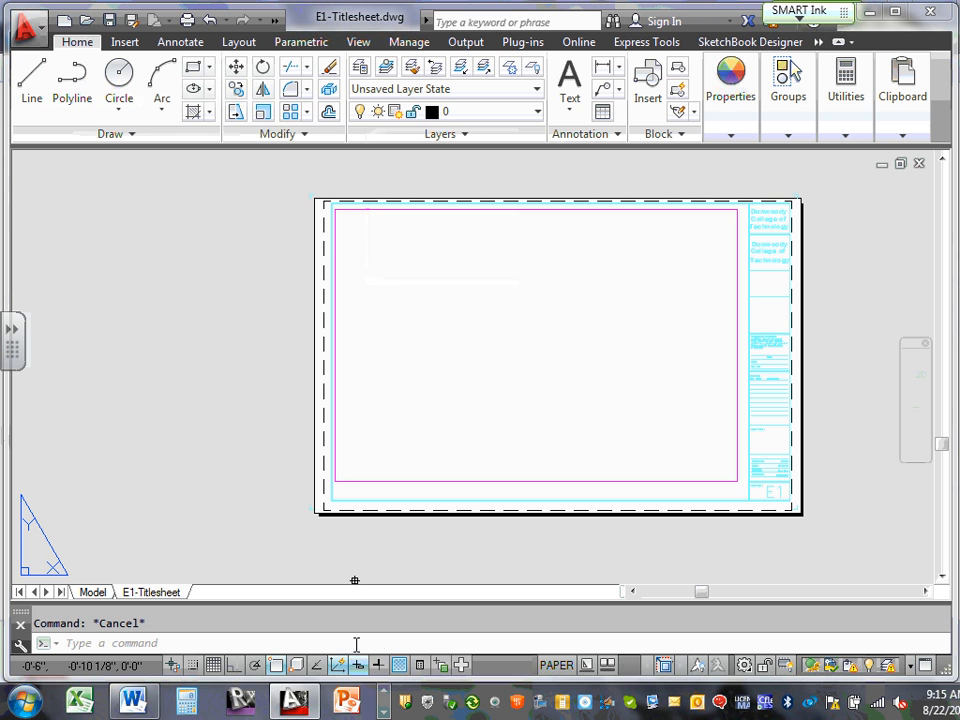
{"action": "left_click", "coordinate": [385, 697]}
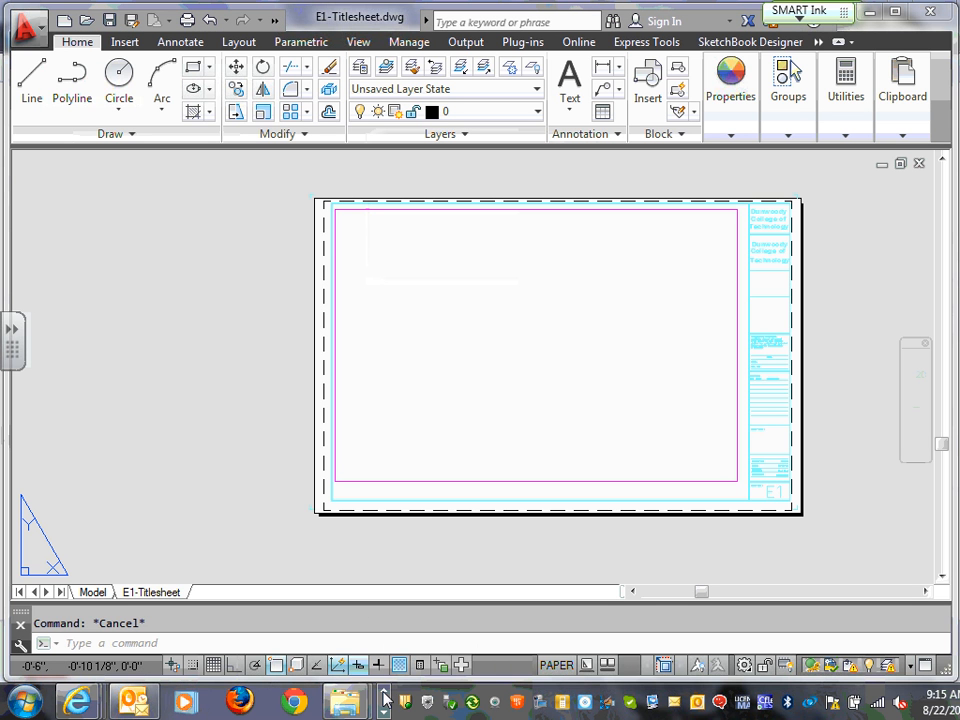
{"action": "mouse_move", "coordinate": [345, 700]}
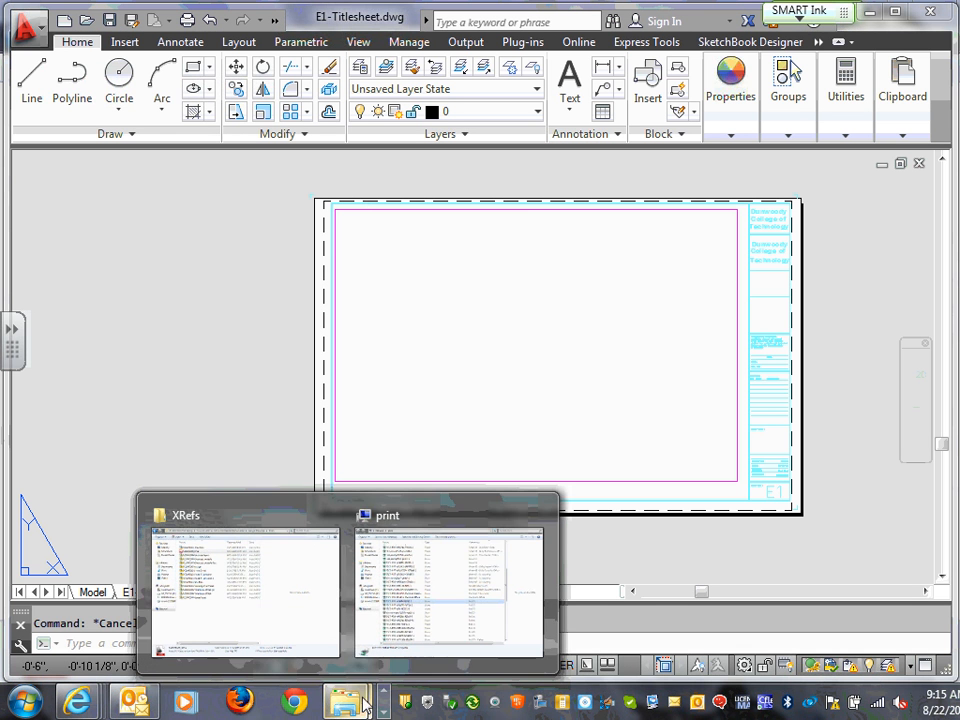
{"action": "left_click", "coordinate": [304, 598]}
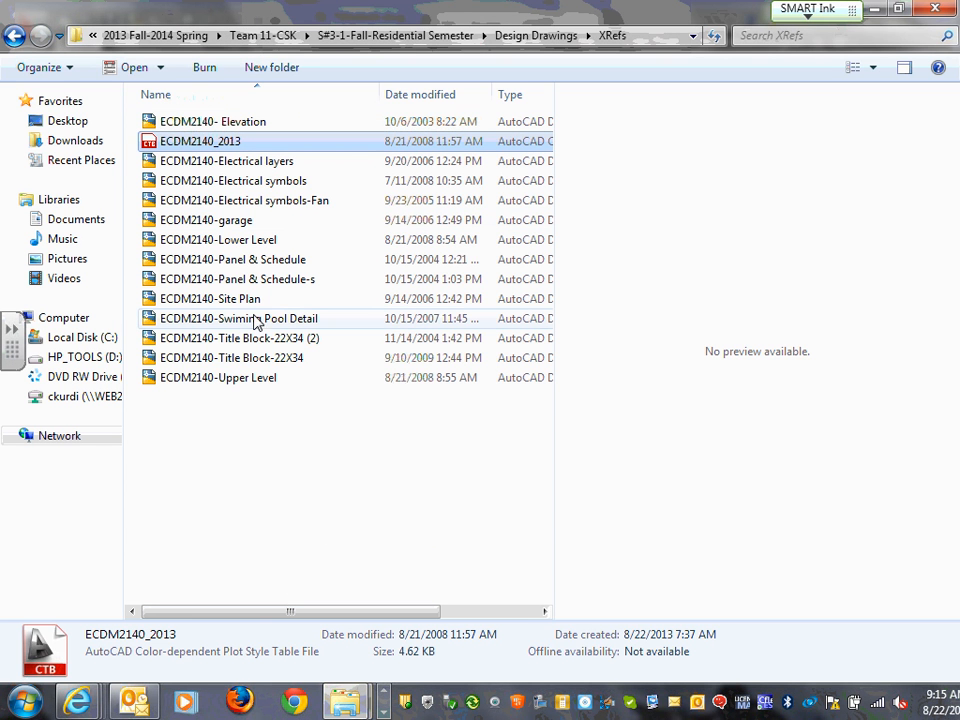
Select ECDM2140-Title Block-22X34.dwg in the XRefs folder rather than its (2) copy
{"action": "left_click", "coordinate": [294, 360]}
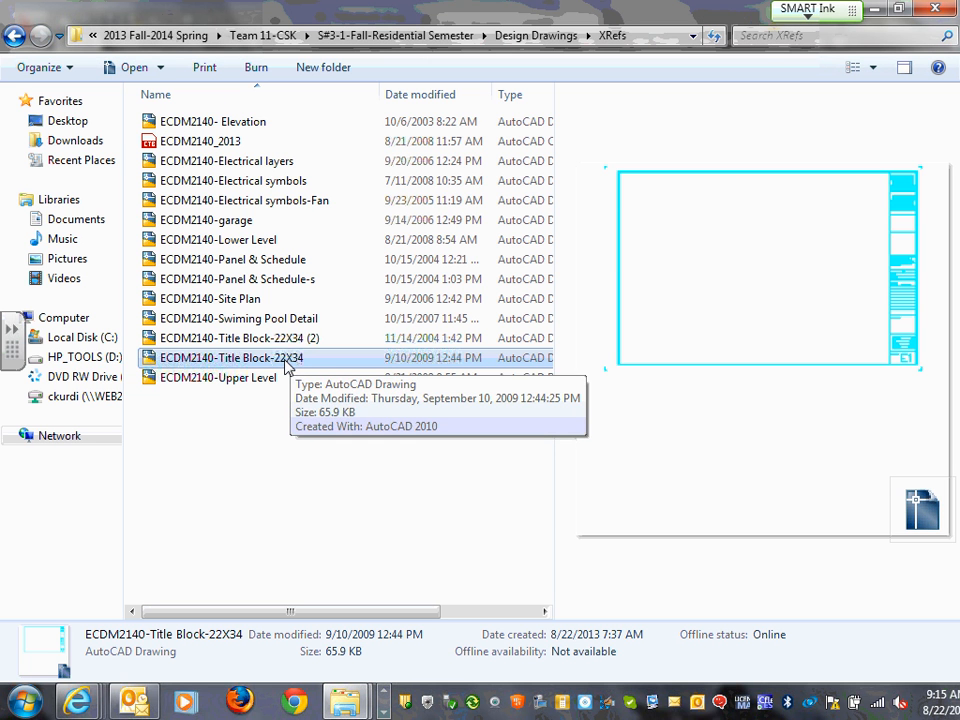
{"action": "left_click", "coordinate": [285, 359]}
{"action": "left_click", "coordinate": [324, 384]}
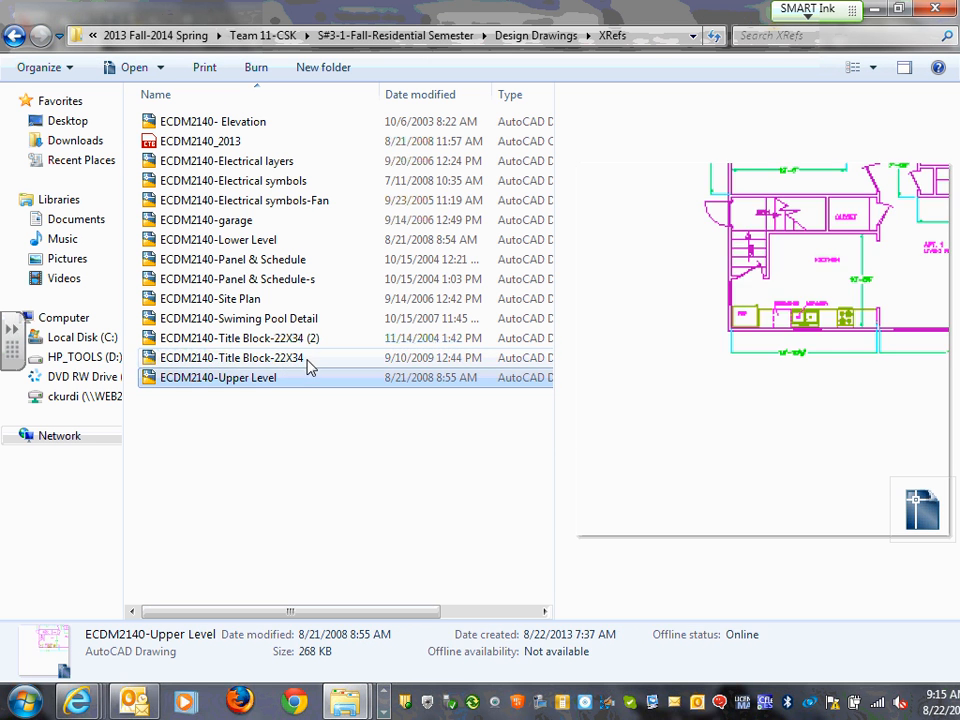
{"action": "left_click", "coordinate": [306, 359]}
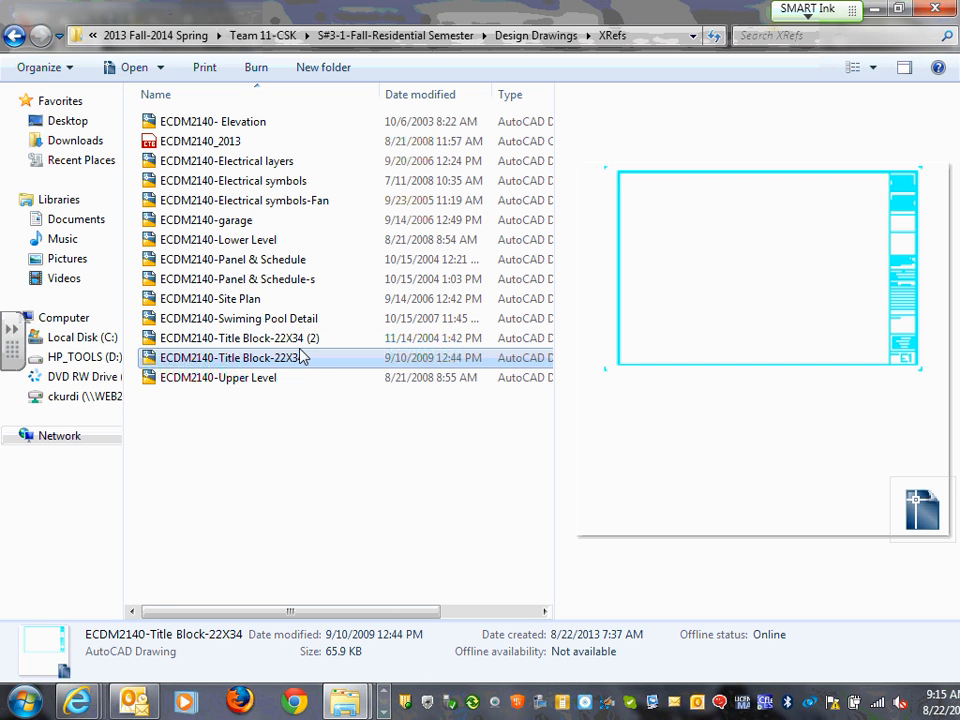
{"action": "left_click", "coordinate": [312, 344]}
{"action": "left_click", "coordinate": [300, 360]}
Open ECDM2140-Title Block-22X34.dwg, accepting both educational plot-stamp warnings and dismissing the MEP notice
{"action": "double_click", "coordinate": [300, 360]}
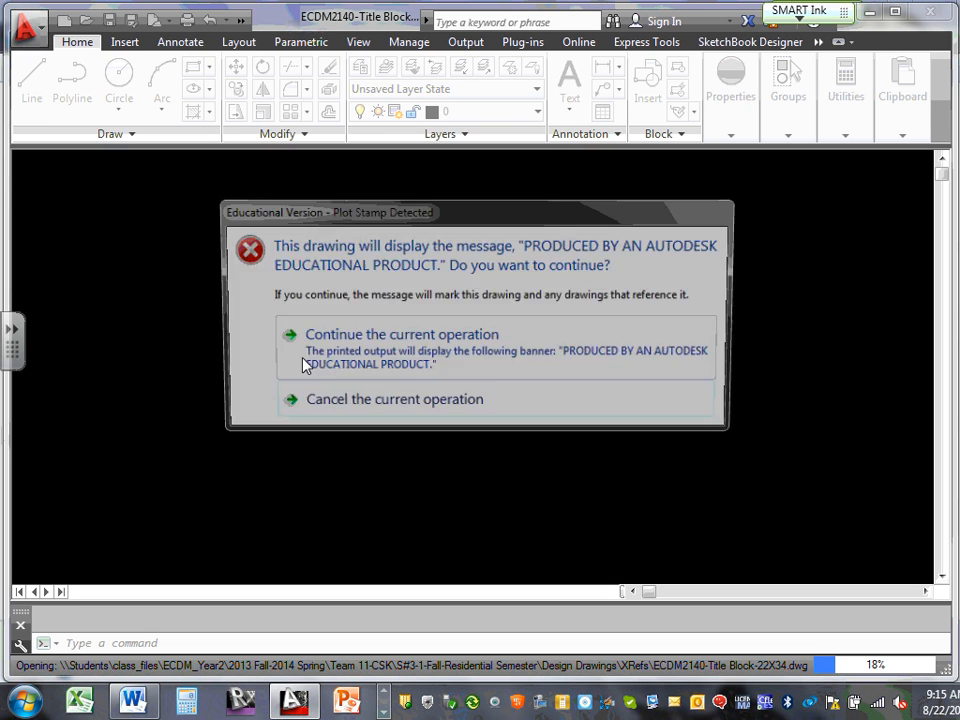
{"action": "left_click", "coordinate": [349, 356]}
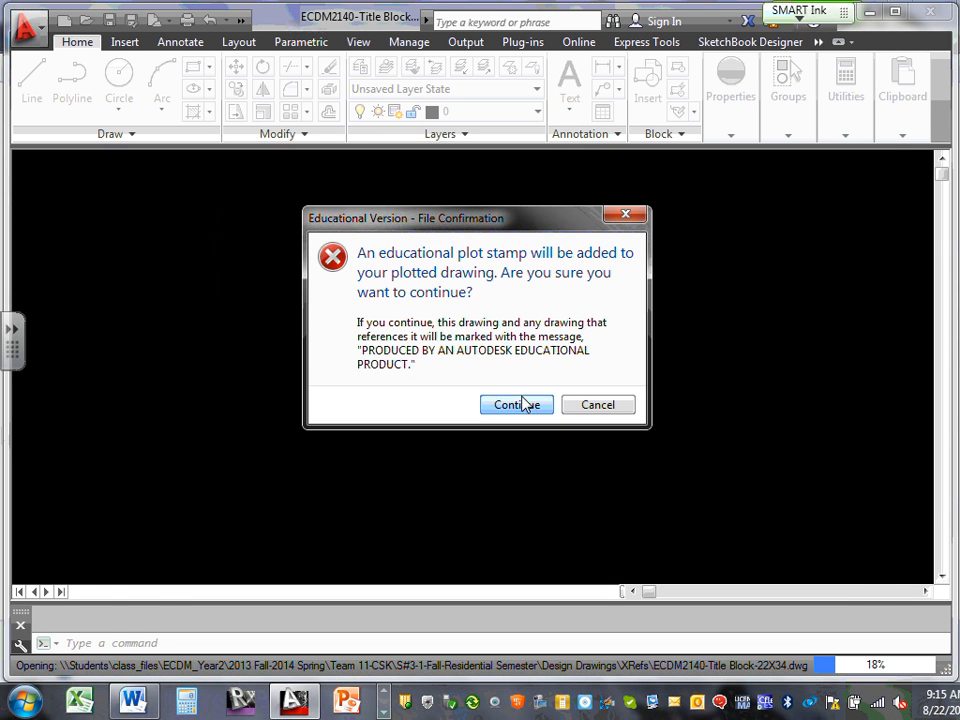
{"action": "left_click", "coordinate": [508, 401]}
{"action": "left_click", "coordinate": [591, 393]}
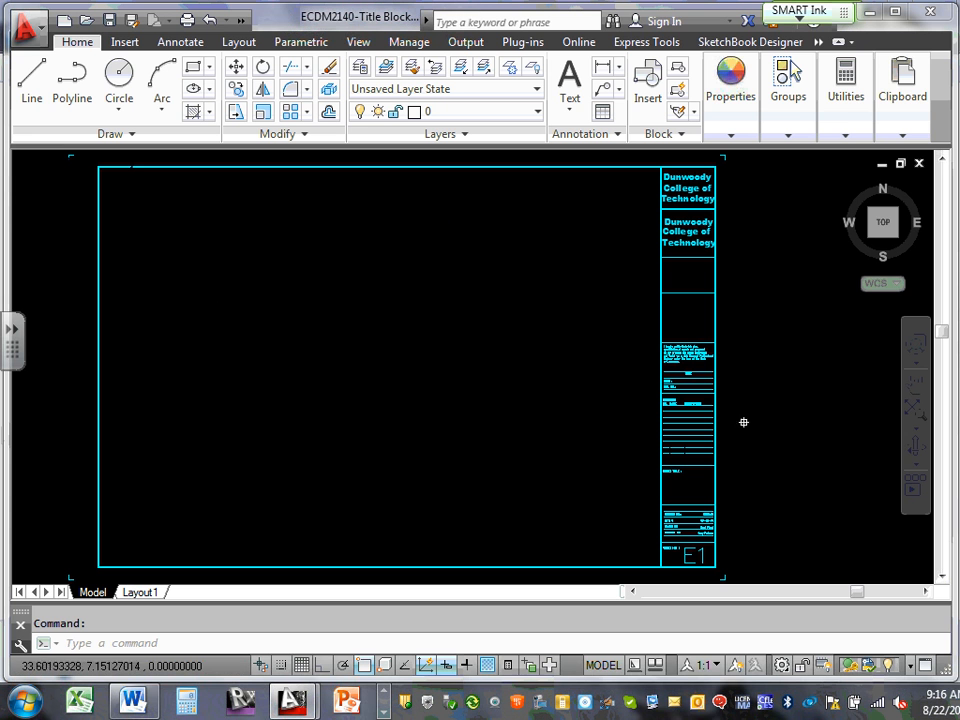
{"action": "left_click", "coordinate": [876, 113]}
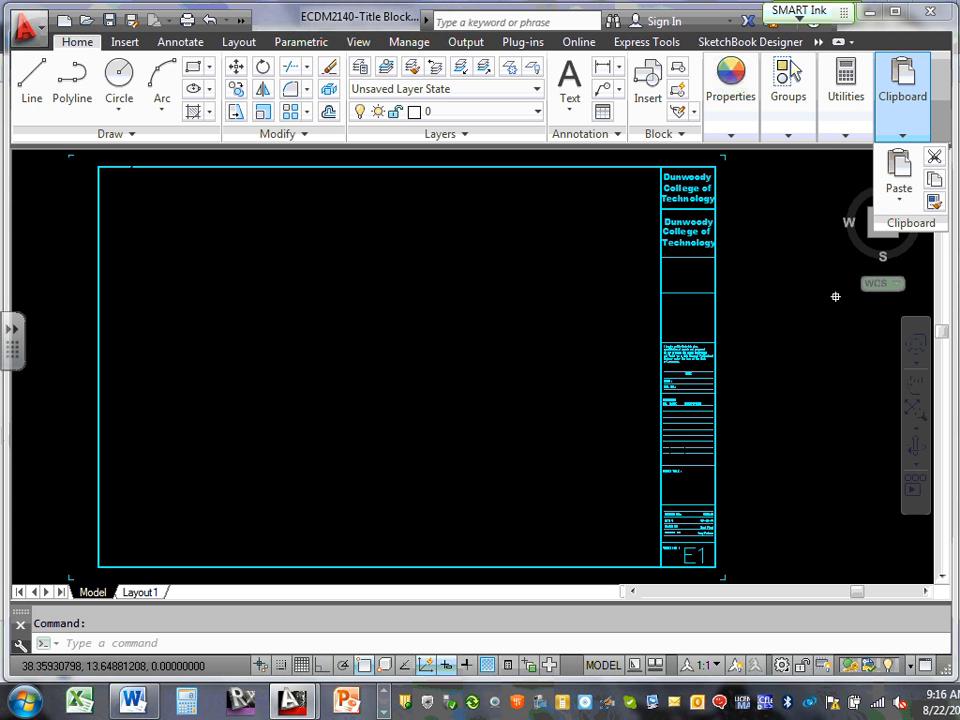
{"action": "key", "text": "Escape"}
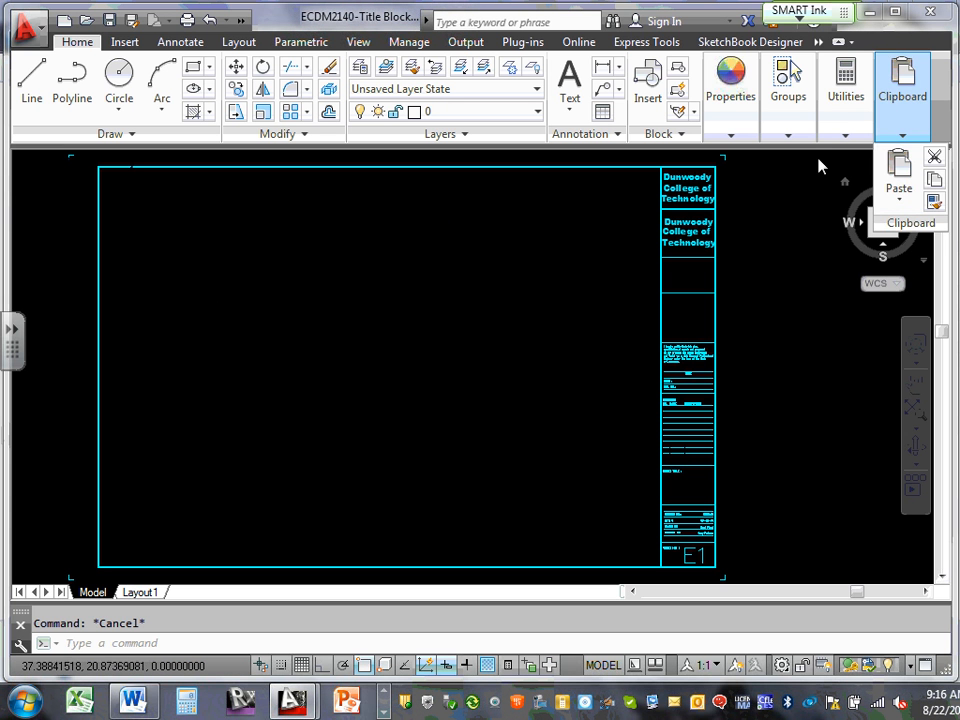
{"action": "left_click", "coordinate": [881, 164]}
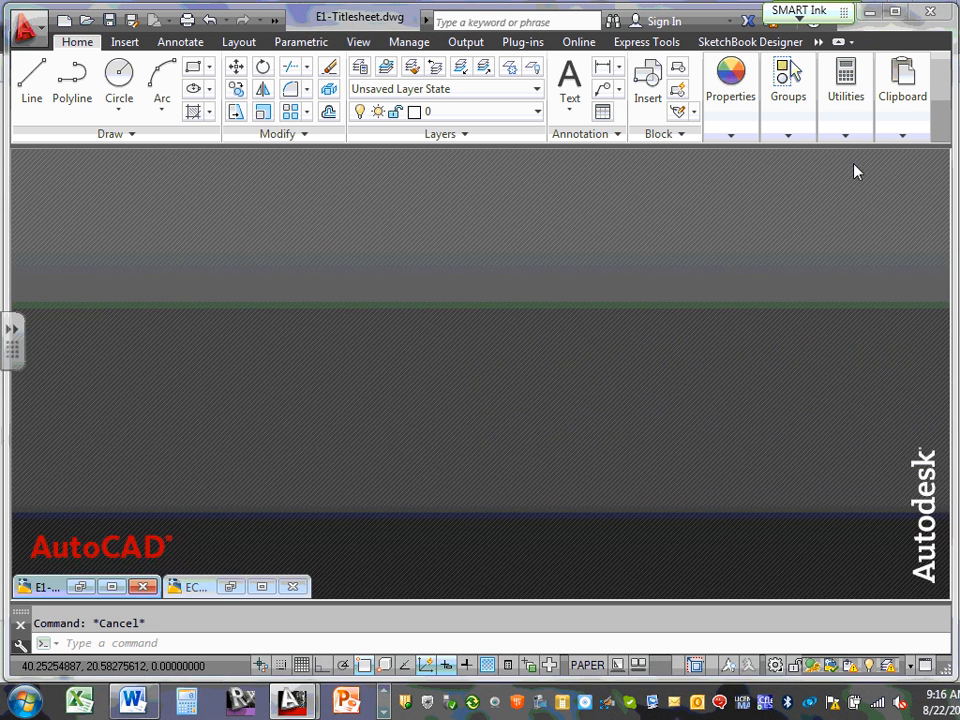
Zoom to the SHEET NO. cell and delete the large E1 sheet number text
{"action": "left_click", "coordinate": [262, 586]}
{"action": "scroll", "coordinate": [767, 561], "scroll_direction": "up", "scroll_amount": 6}
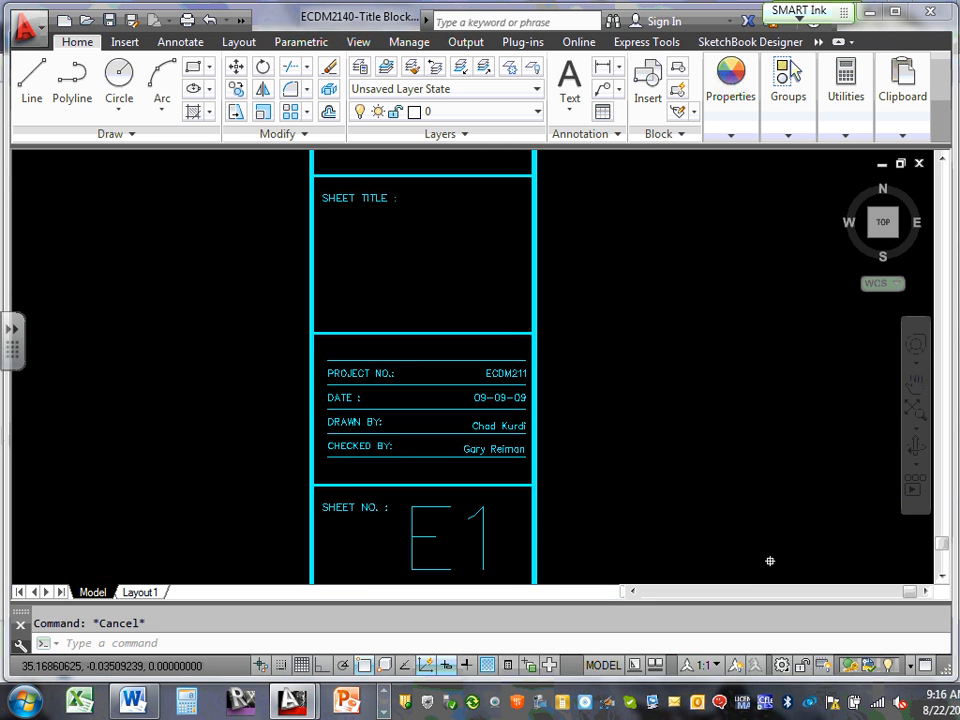
{"action": "middle_click_drag", "start_coordinate": [604, 521], "coordinate": [707, 410]}
{"action": "scroll", "coordinate": [617, 426], "scroll_direction": "up", "scroll_amount": 4}
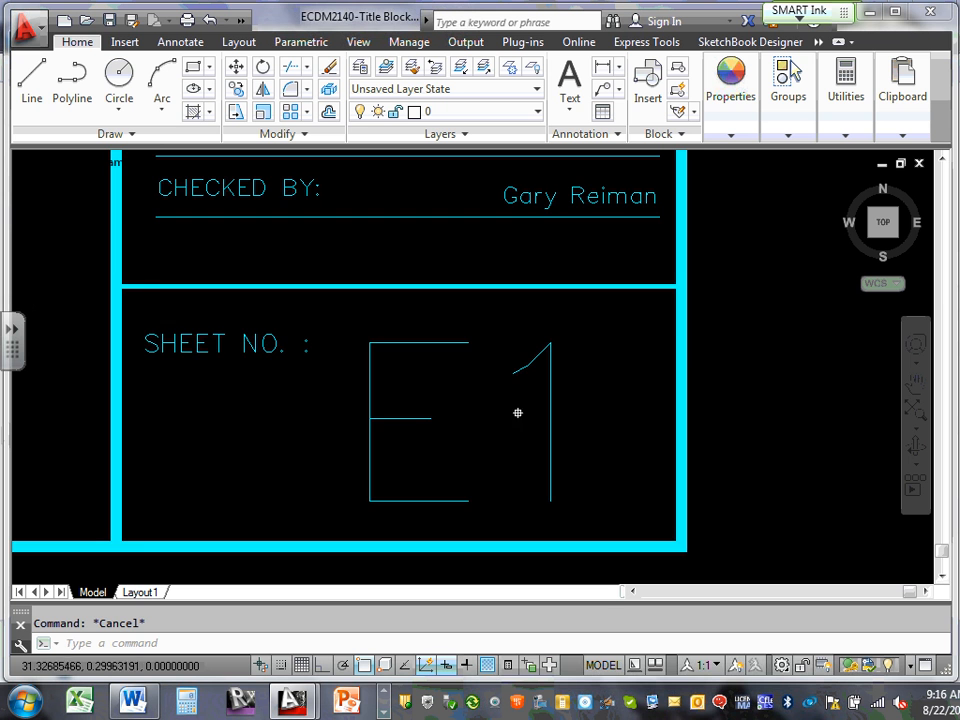
{"action": "middle_click_drag", "start_coordinate": [516, 409], "coordinate": [604, 428]}
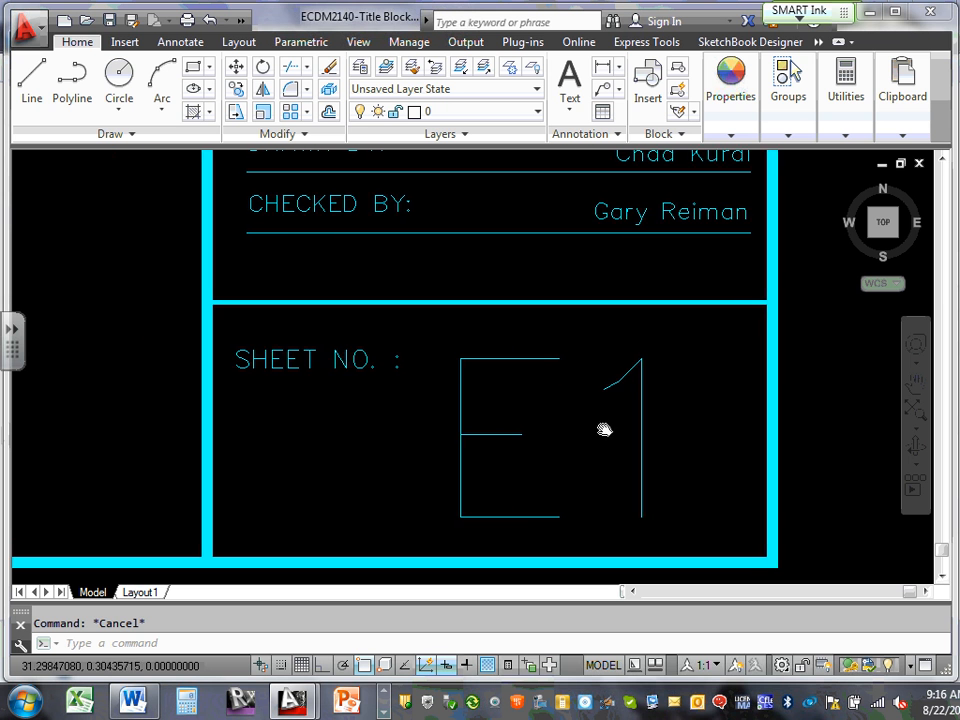
{"action": "left_click", "coordinate": [474, 435]}
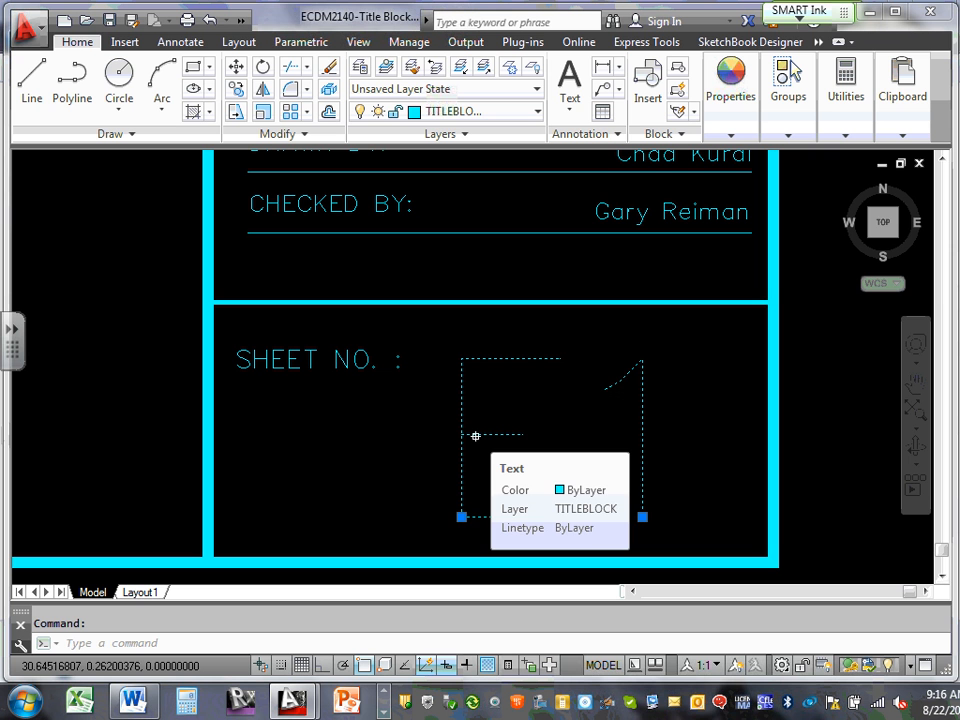
{"action": "key", "text": "Delete"}
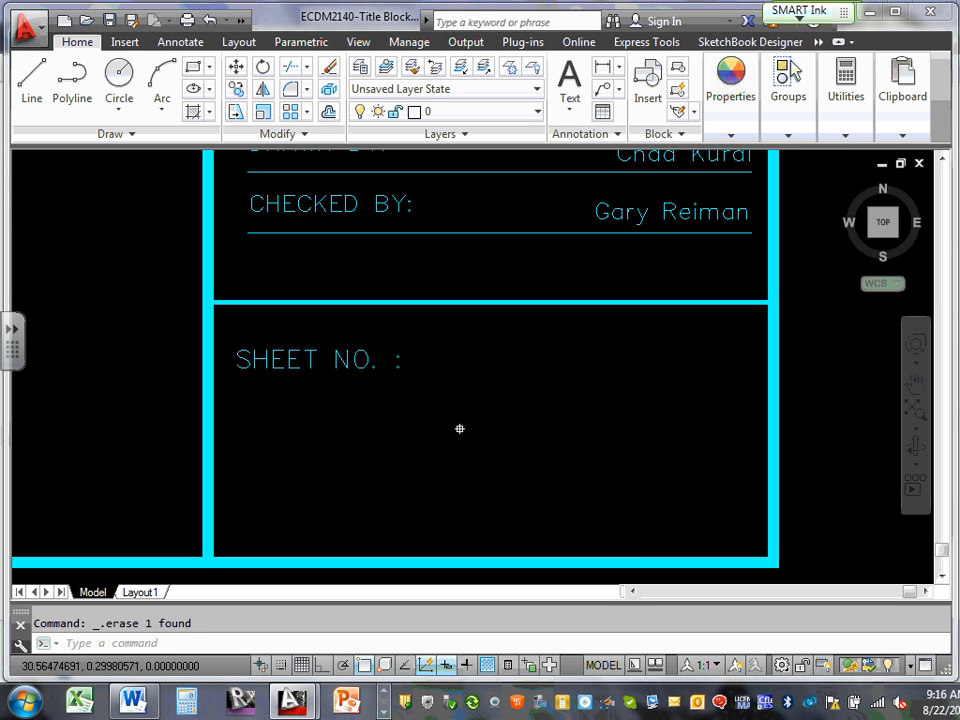
{"action": "middle_click_drag", "start_coordinate": [462, 395], "coordinate": [482, 606]}
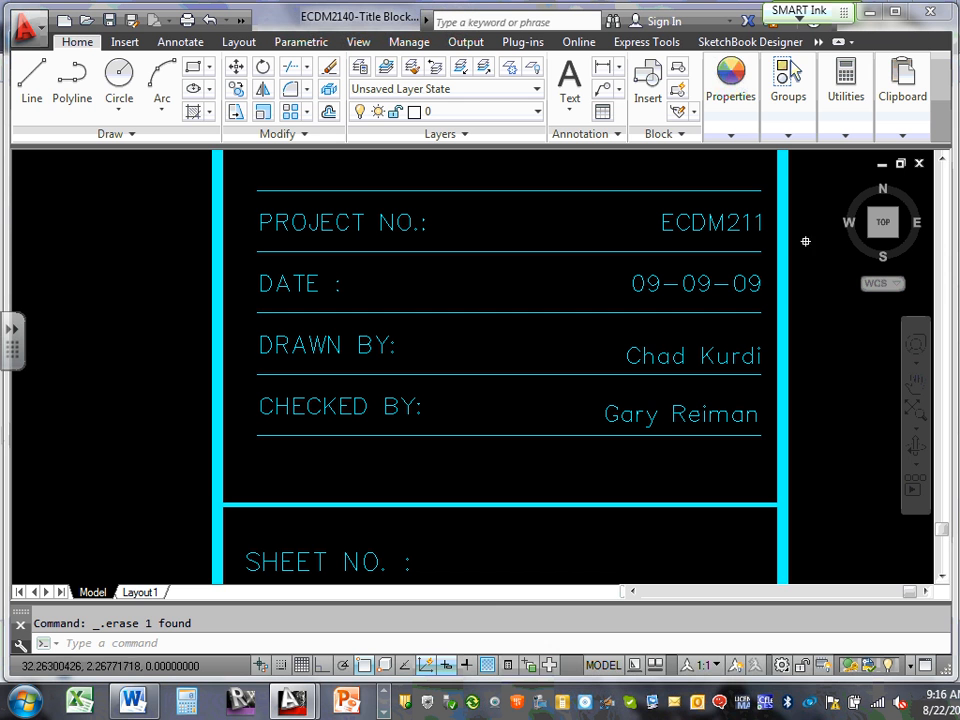
Replace the CHECKED BY name with the checker's initials
{"action": "double_click", "coordinate": [642, 413]}
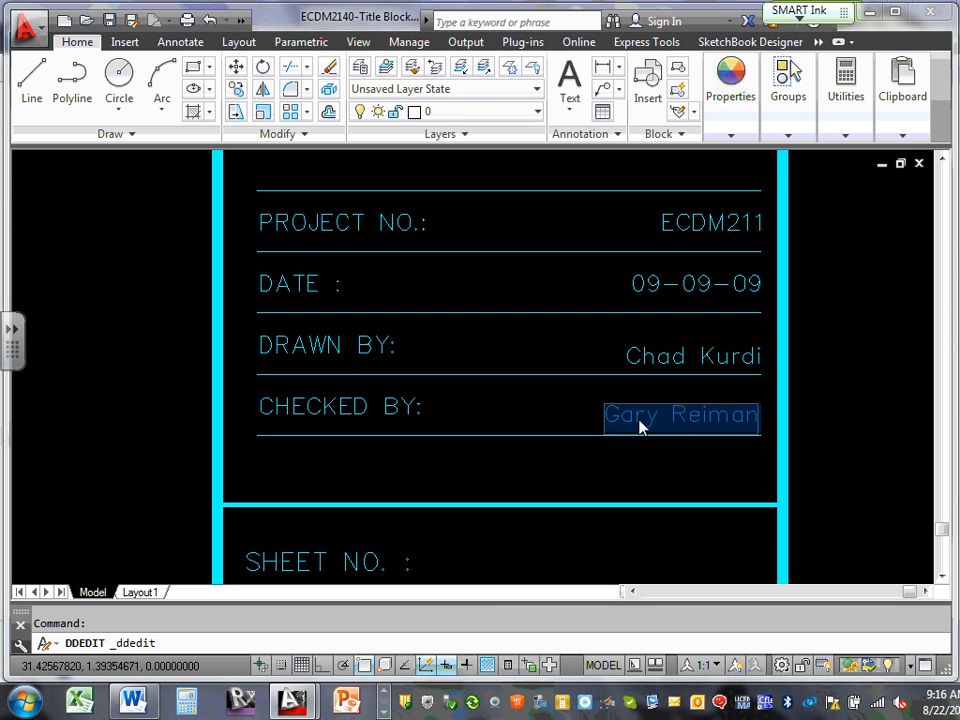
{"action": "left_click_drag", "start_coordinate": [606, 415], "coordinate": [756, 418]}
{"action": "type", "text": "CSK"}
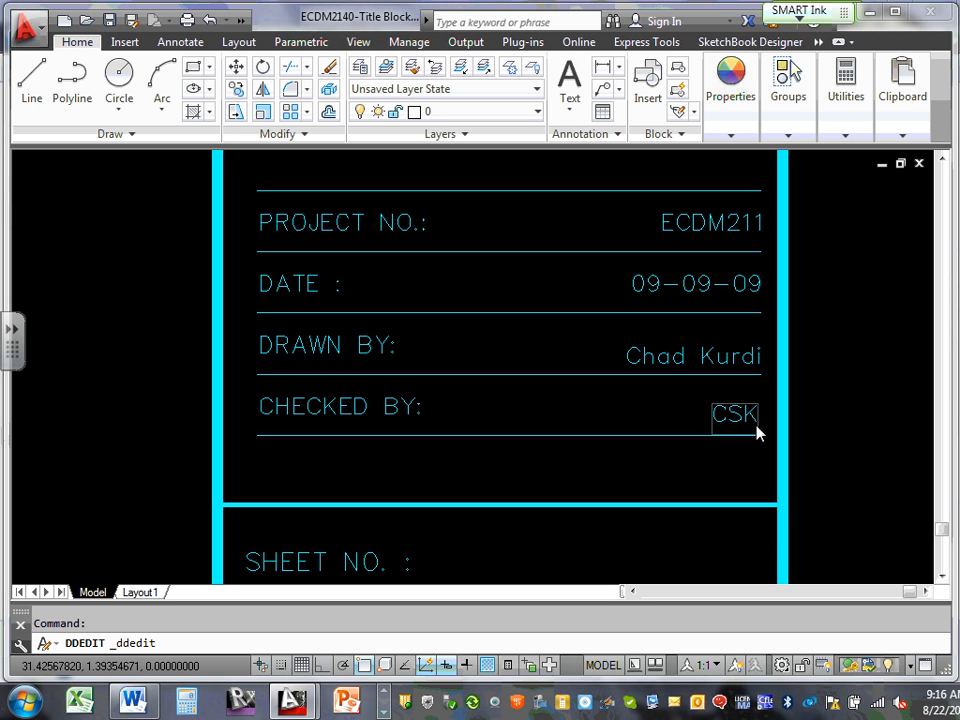
{"action": "left_click", "coordinate": [684, 361]}
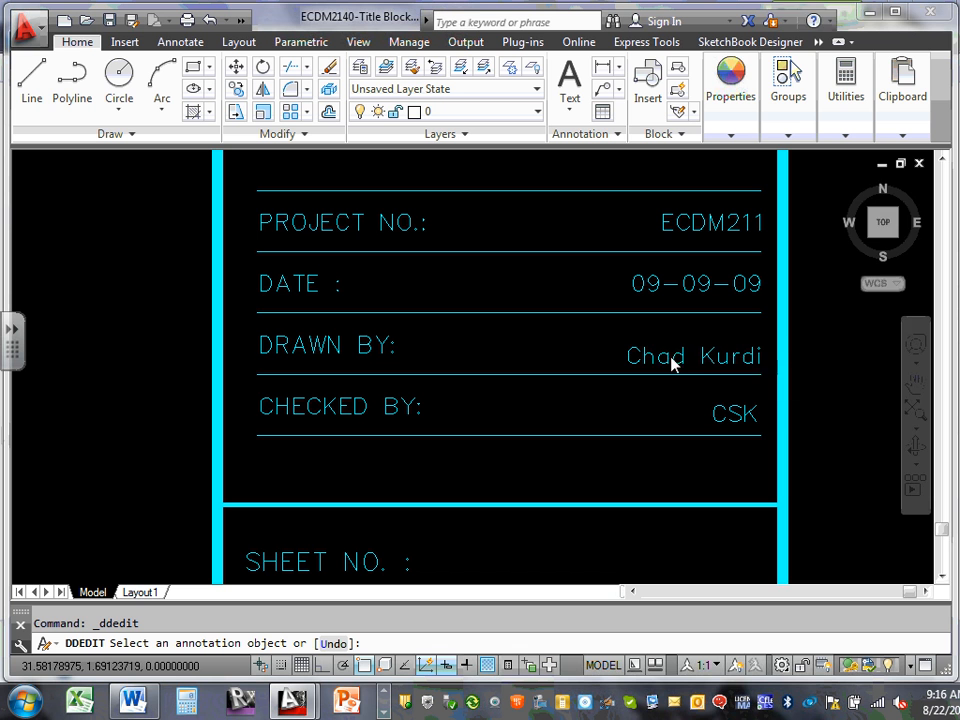
Replace the DRAWN BY name with the same initials
{"action": "left_click", "coordinate": [672, 364]}
{"action": "left_click", "coordinate": [630, 357]}
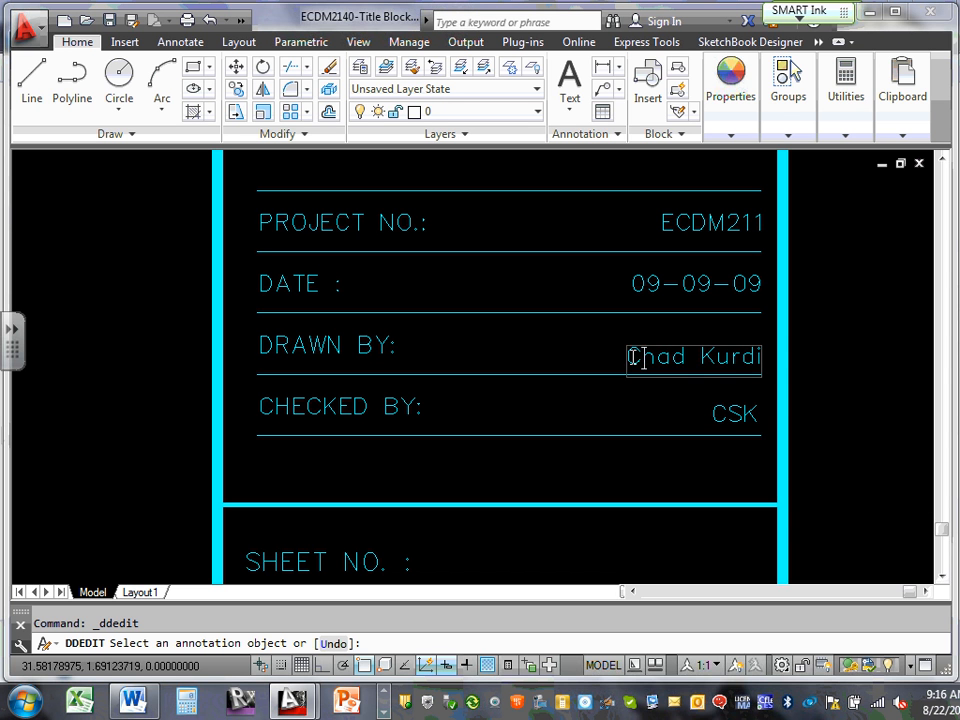
{"action": "left_click_drag", "start_coordinate": [636, 358], "coordinate": [765, 364]}
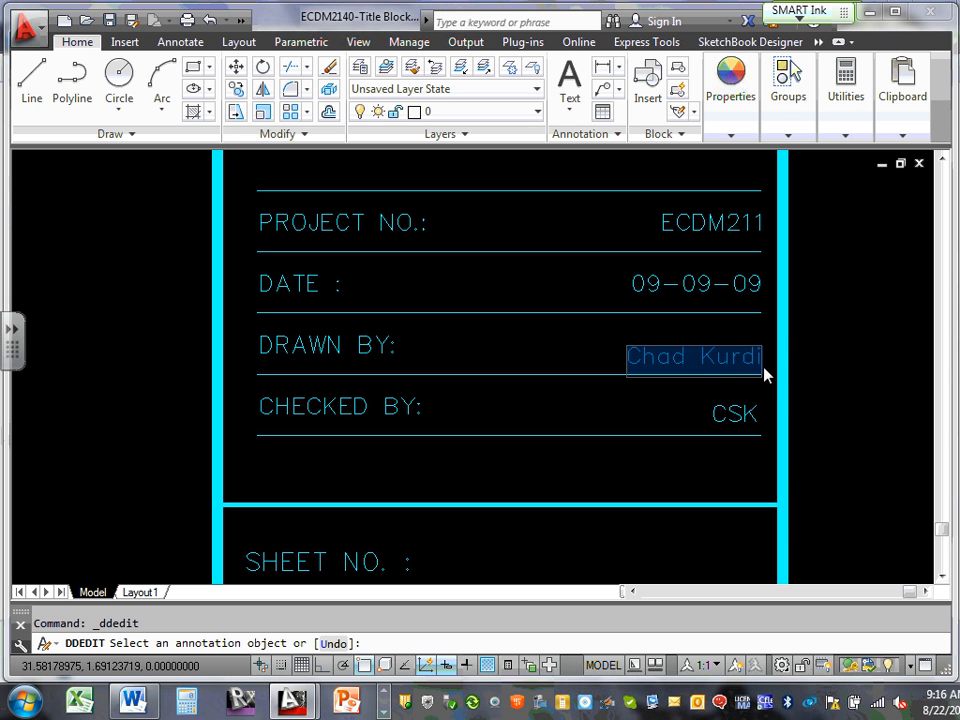
{"action": "key", "text": "BackSpace"}
{"action": "type", "text": "CSK"}
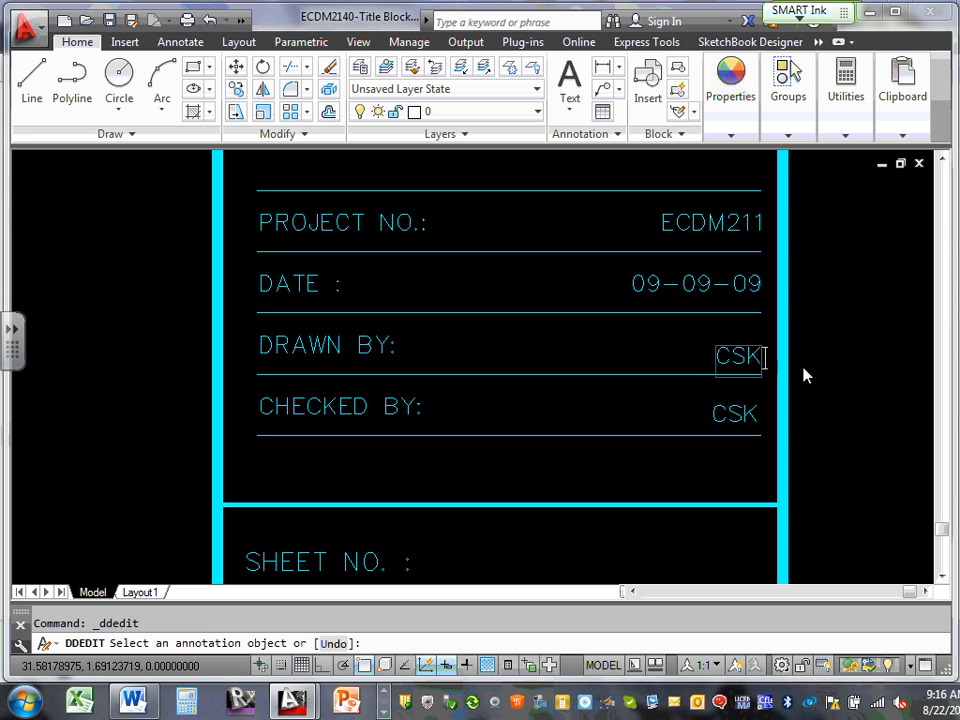
{"action": "left_click", "coordinate": [652, 419]}
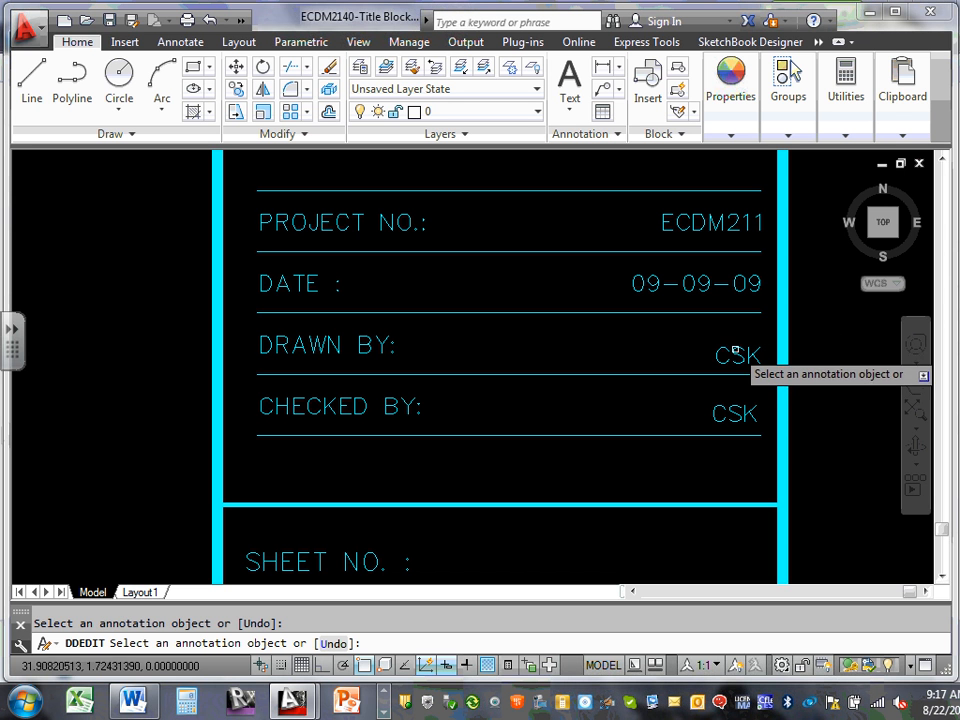
Change the DATE text in the title block to 08-19-13
{"action": "left_click", "coordinate": [707, 289]}
{"action": "double_click", "coordinate": [692, 285]}
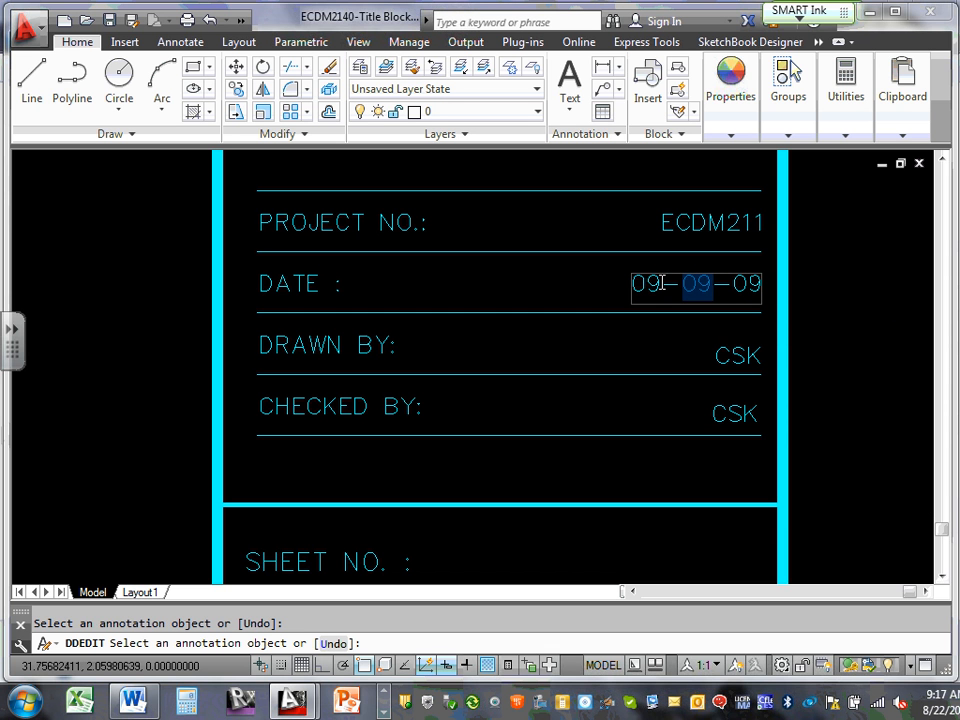
{"action": "left_click_drag", "start_coordinate": [632, 285], "coordinate": [663, 281]}
{"action": "type", "text": "08"}
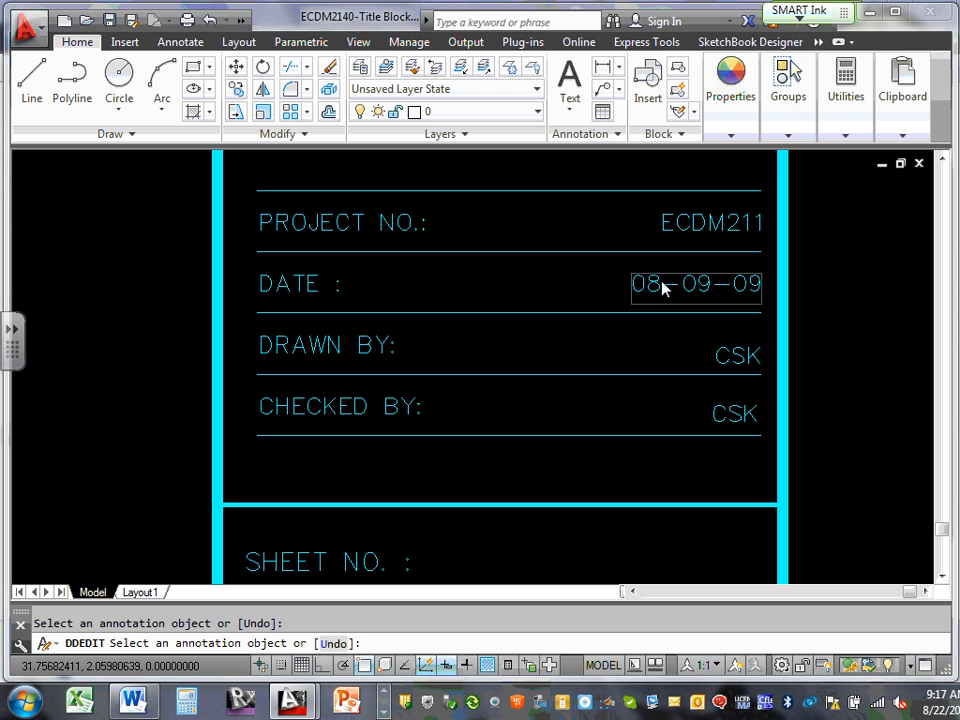
{"action": "left_click_drag", "start_coordinate": [683, 285], "coordinate": [761, 285]}
{"action": "type", "text": "49-13"}
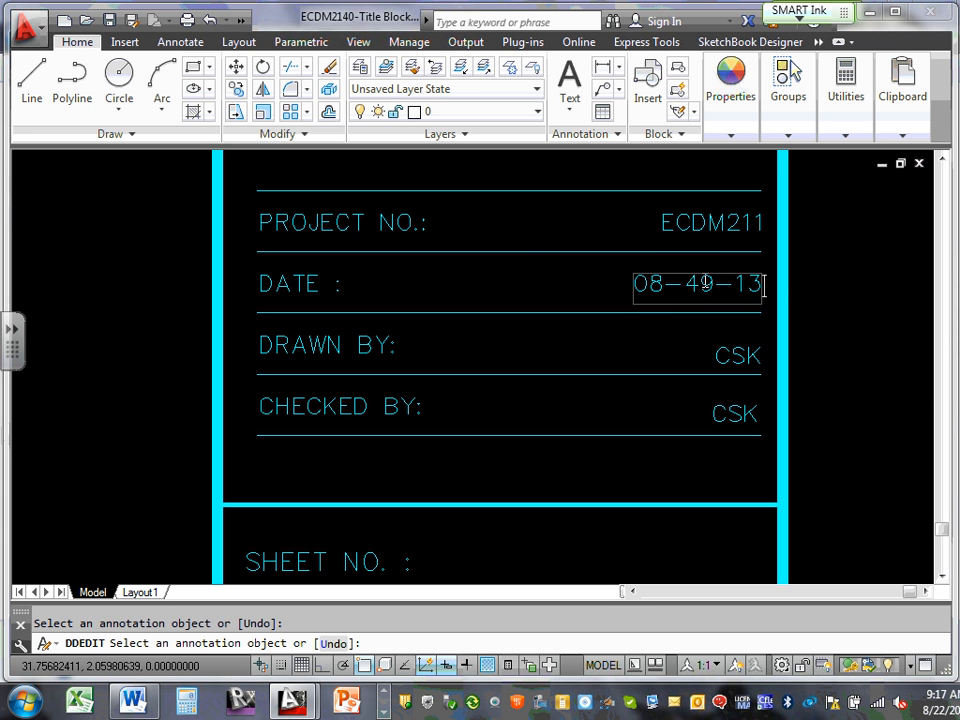
{"action": "left_click_drag", "start_coordinate": [685, 285], "coordinate": [703, 285]}
{"action": "key", "text": "BackSpace"}
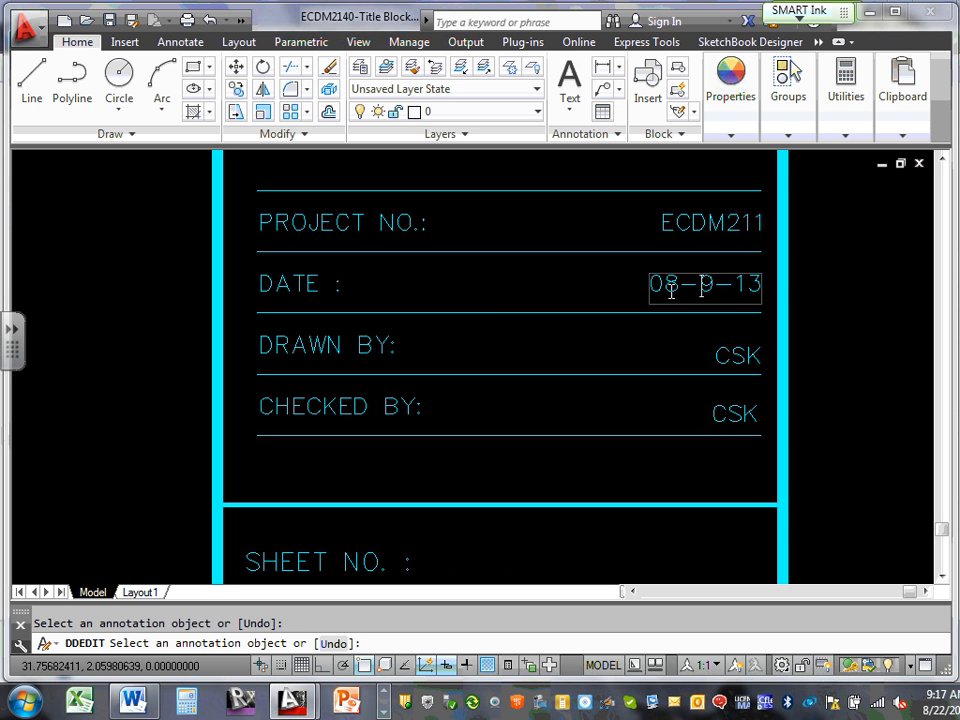
{"action": "type", "text": "1"}
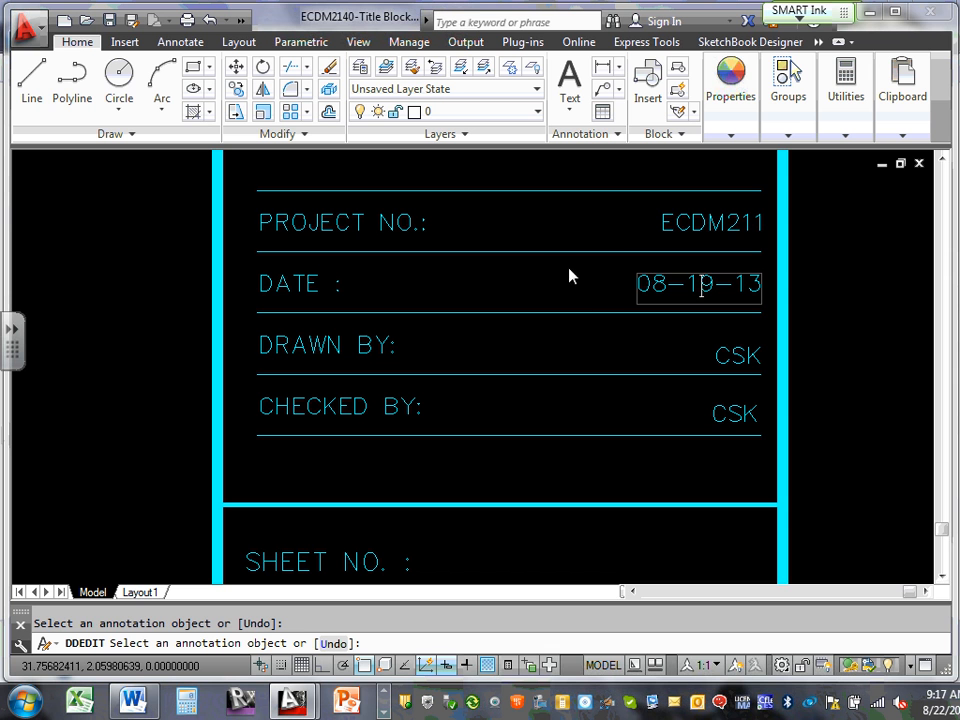
{"action": "left_click", "coordinate": [672, 222]}
Change the PROJECT NO. text from ECDM211 to ECDM2140 and end text editing
{"action": "left_click", "coordinate": [690, 222]}
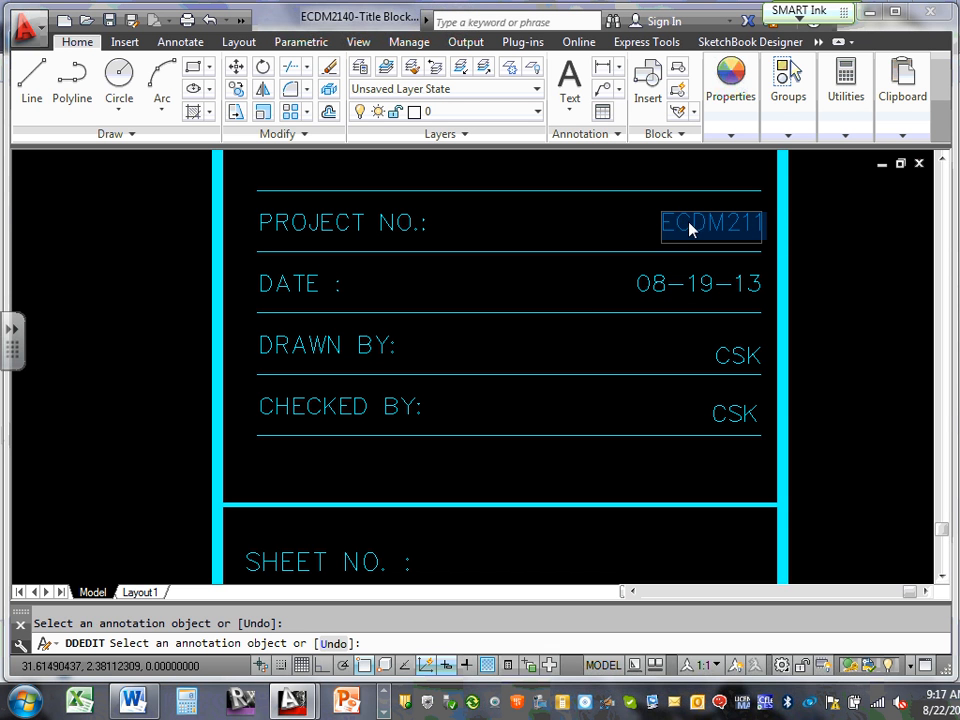
{"action": "left_click", "coordinate": [694, 222]}
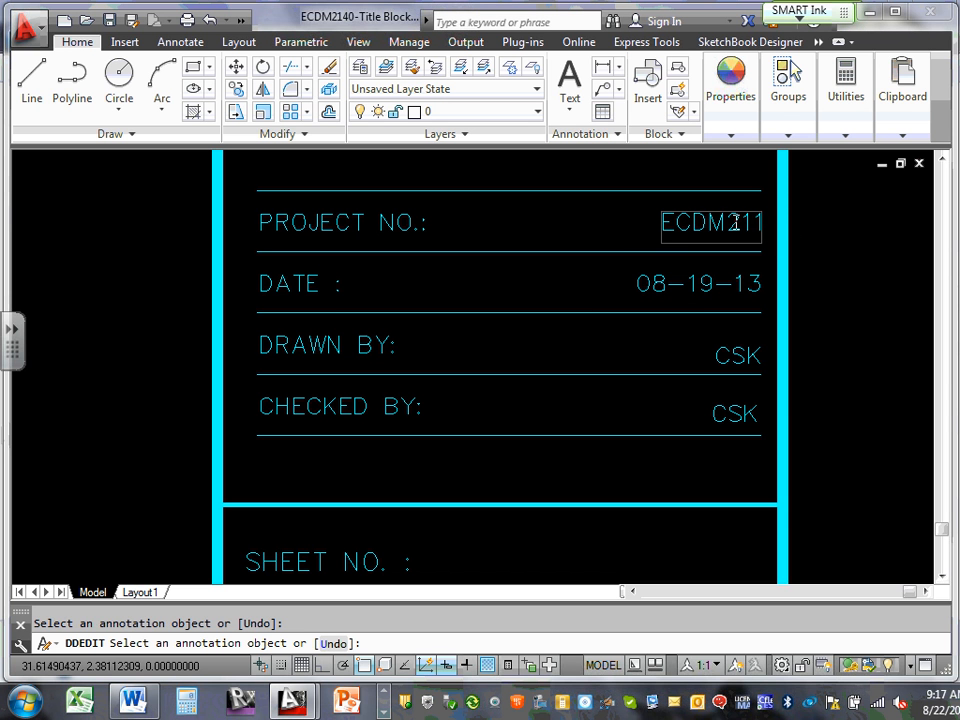
{"action": "left_click_drag", "start_coordinate": [733, 222], "coordinate": [776, 248]}
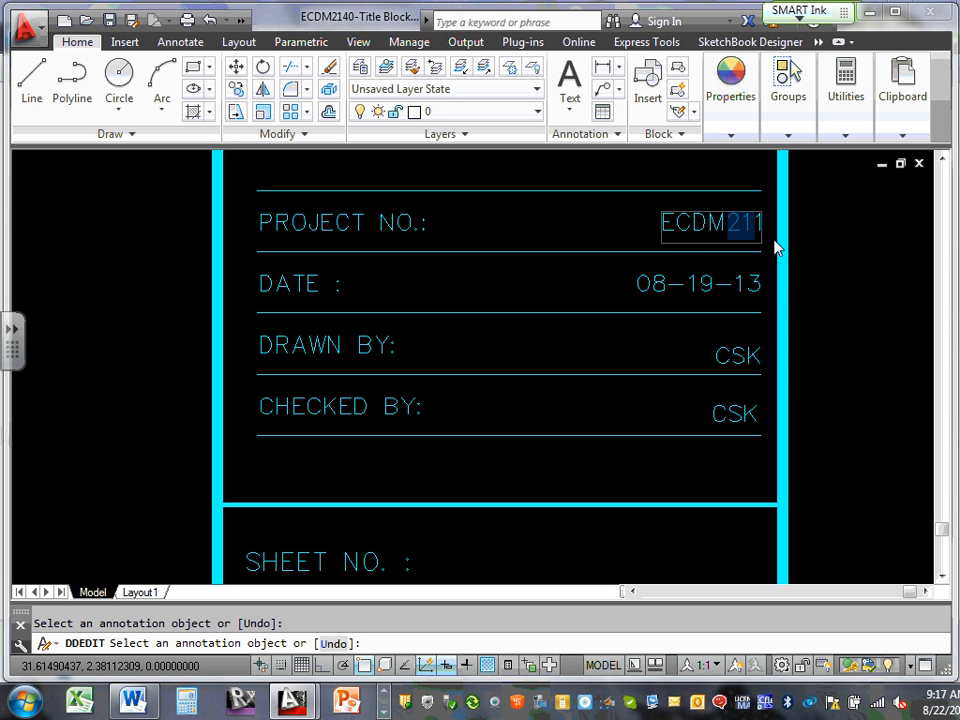
{"action": "type", "text": "2140"}
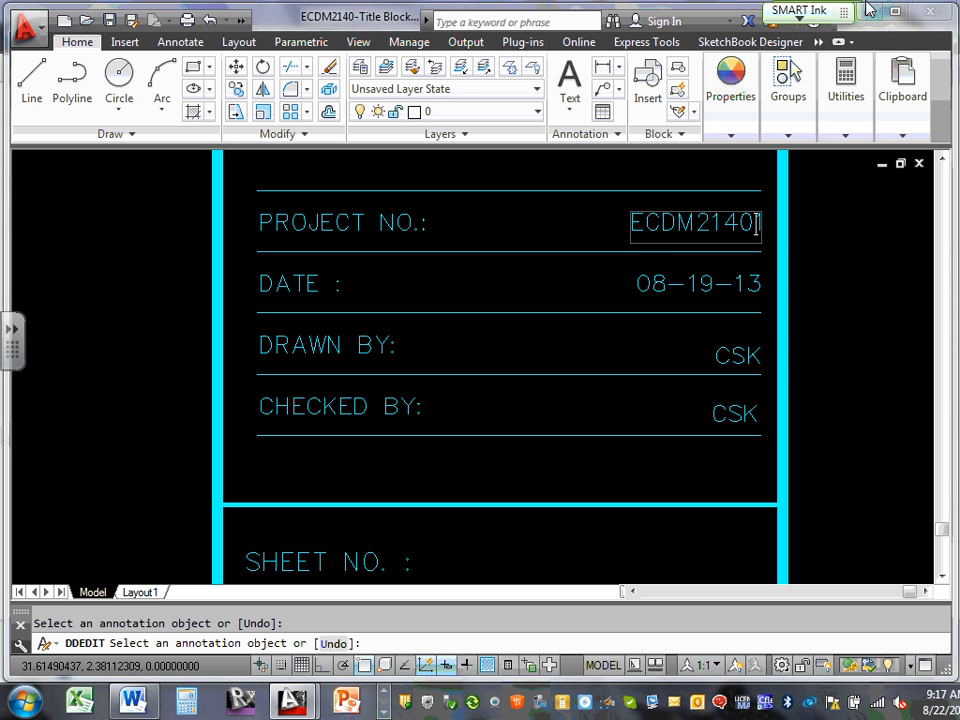
{"action": "key", "text": "BackSpace"}
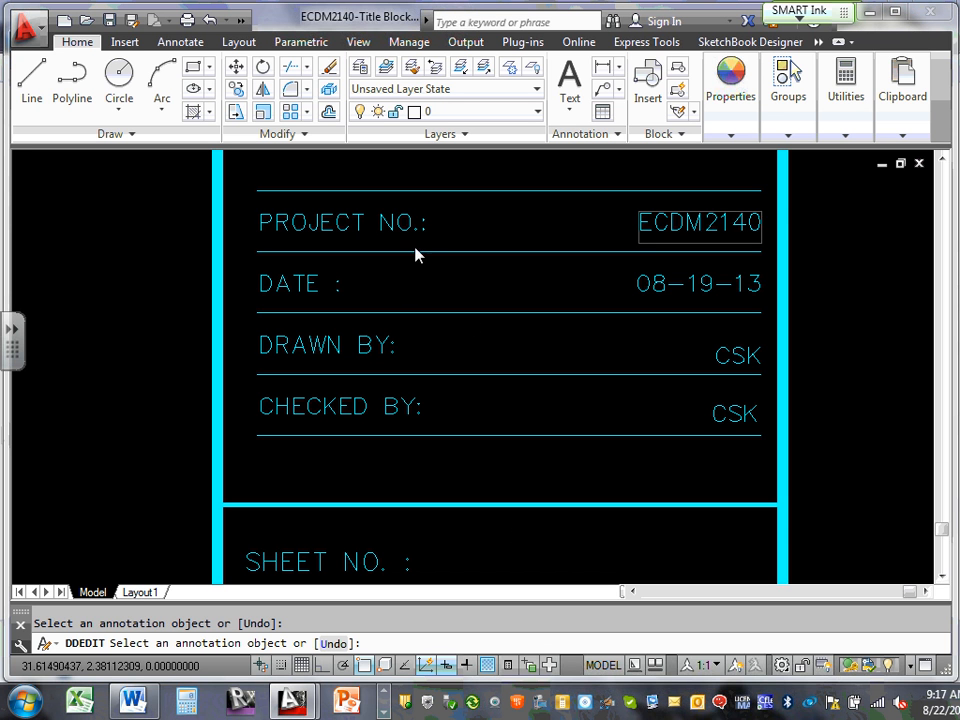
{"action": "key", "text": "Escape"}
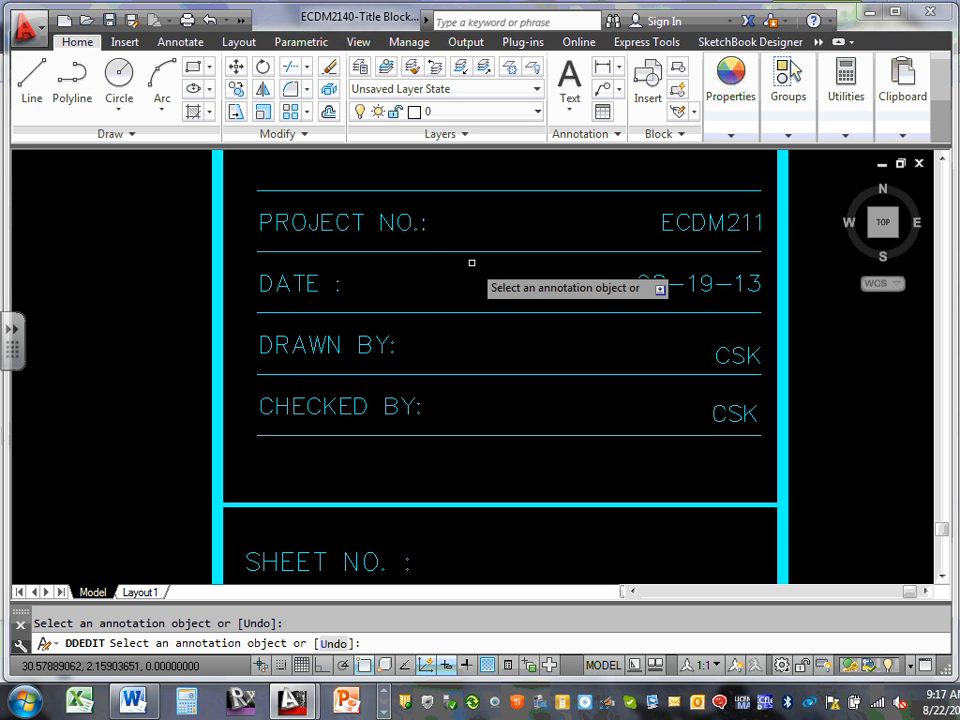
{"action": "left_click", "coordinate": [710, 228]}
{"action": "left_click_drag", "start_coordinate": [727, 224], "coordinate": [760, 222]}
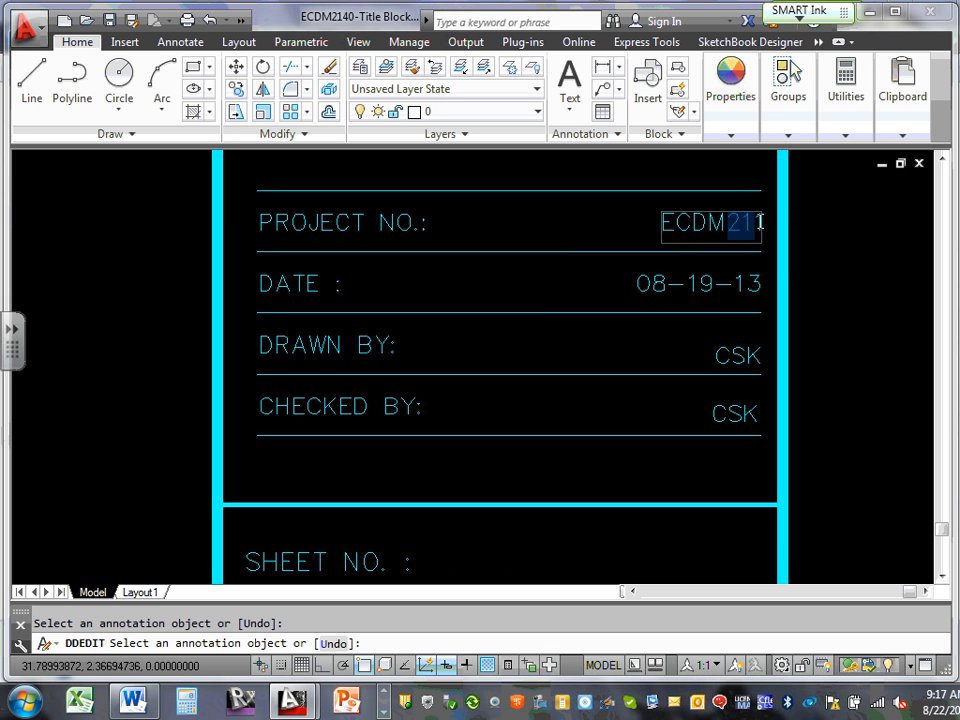
{"action": "type", "text": "2140"}
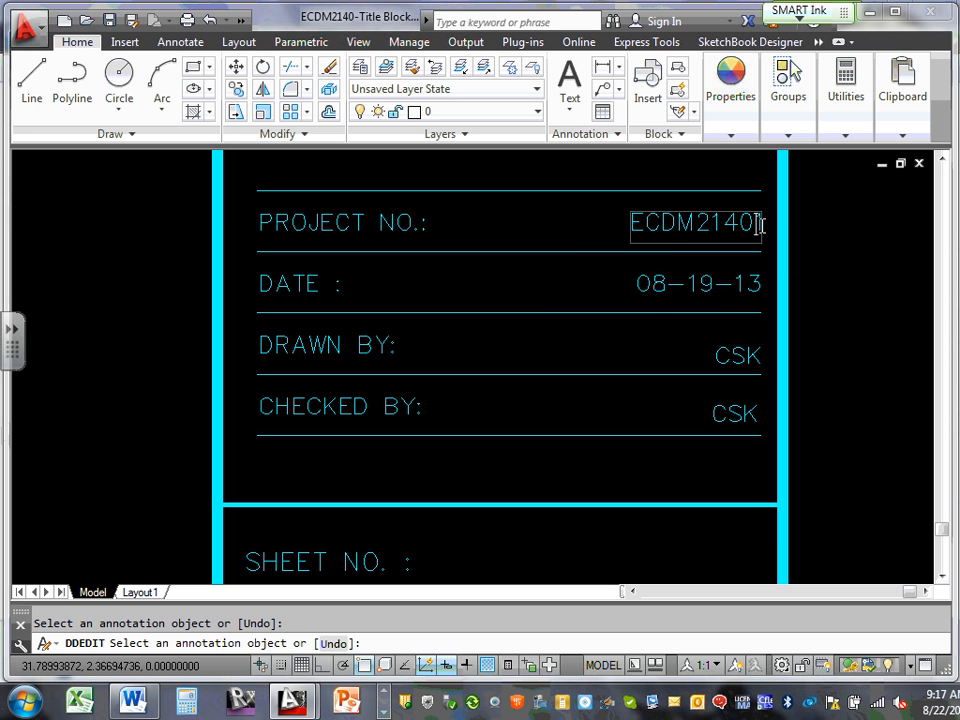
{"action": "key", "text": "Delete"}
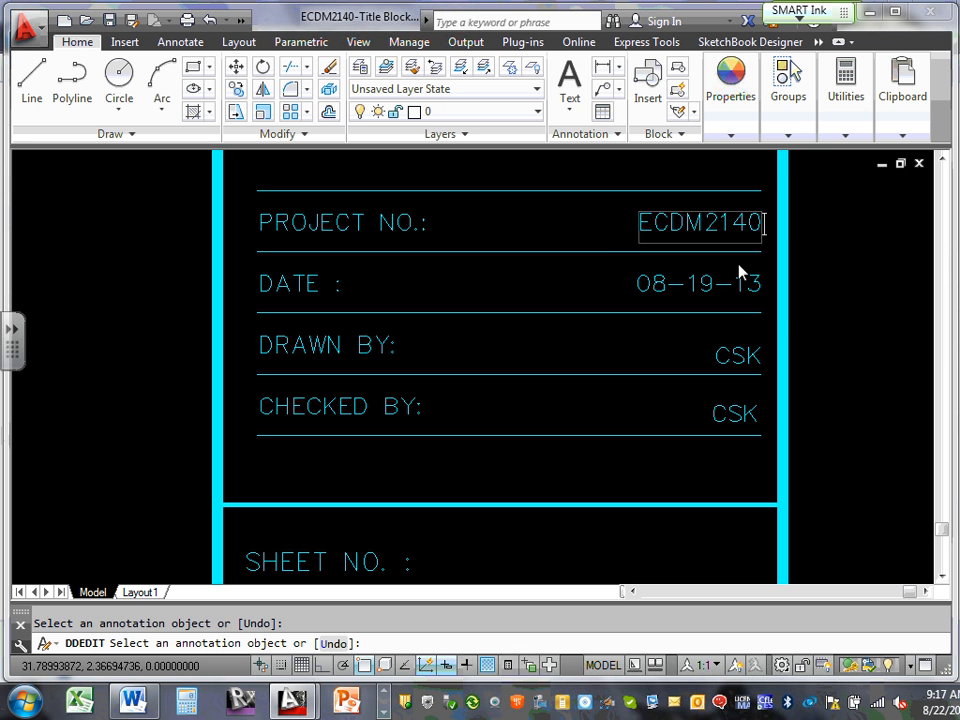
{"action": "left_click", "coordinate": [521, 281]}
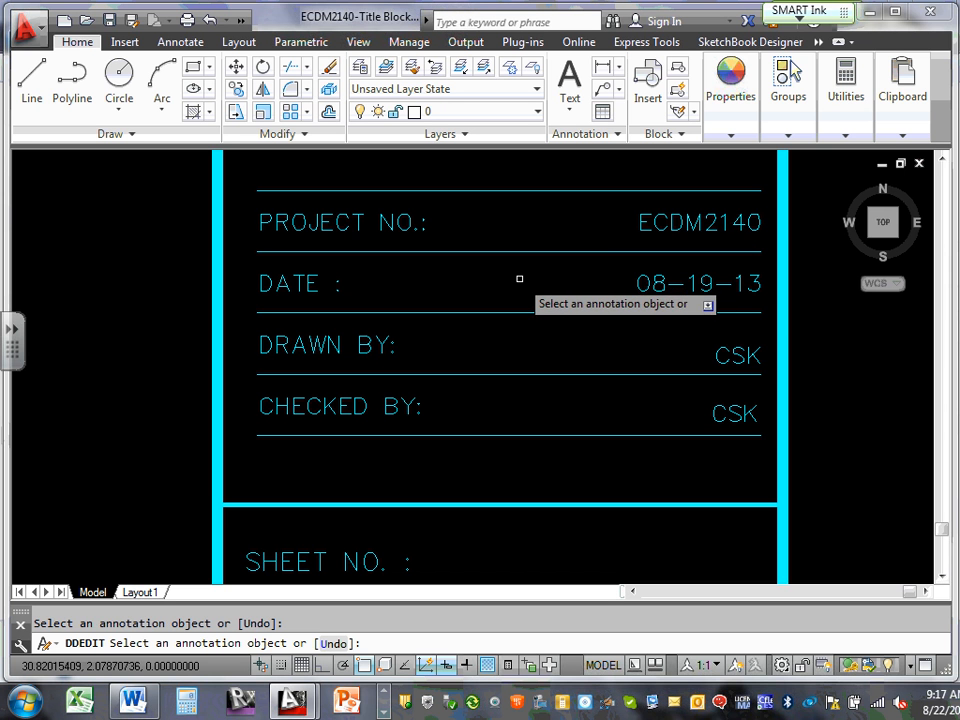
{"action": "key", "text": "Escape"}
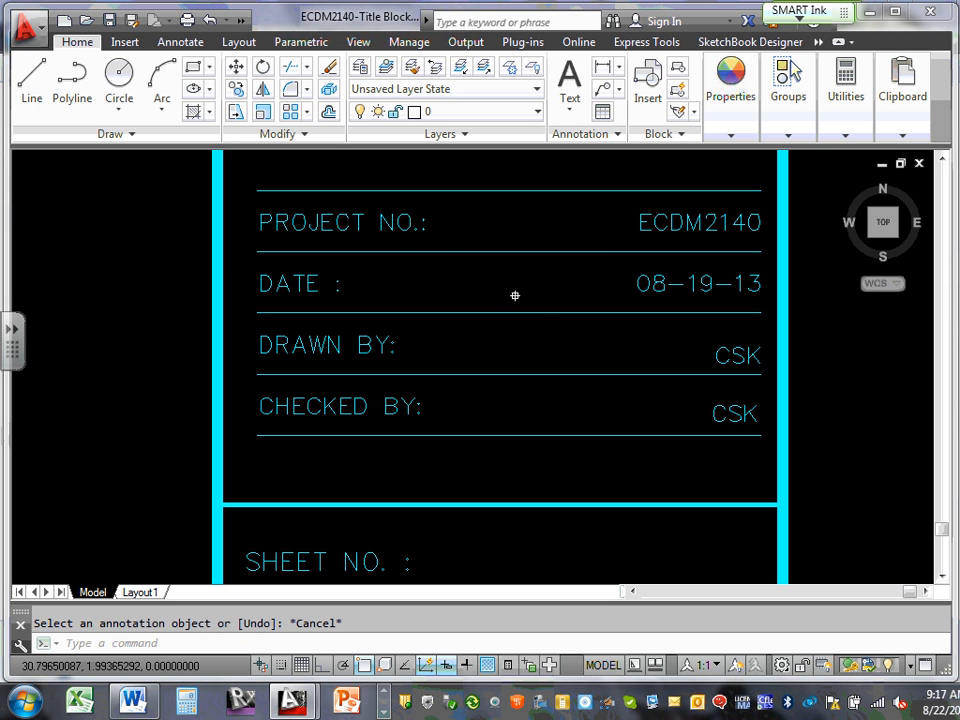
{"action": "scroll", "coordinate": [535, 308], "scroll_direction": "down", "scroll_amount": 1}
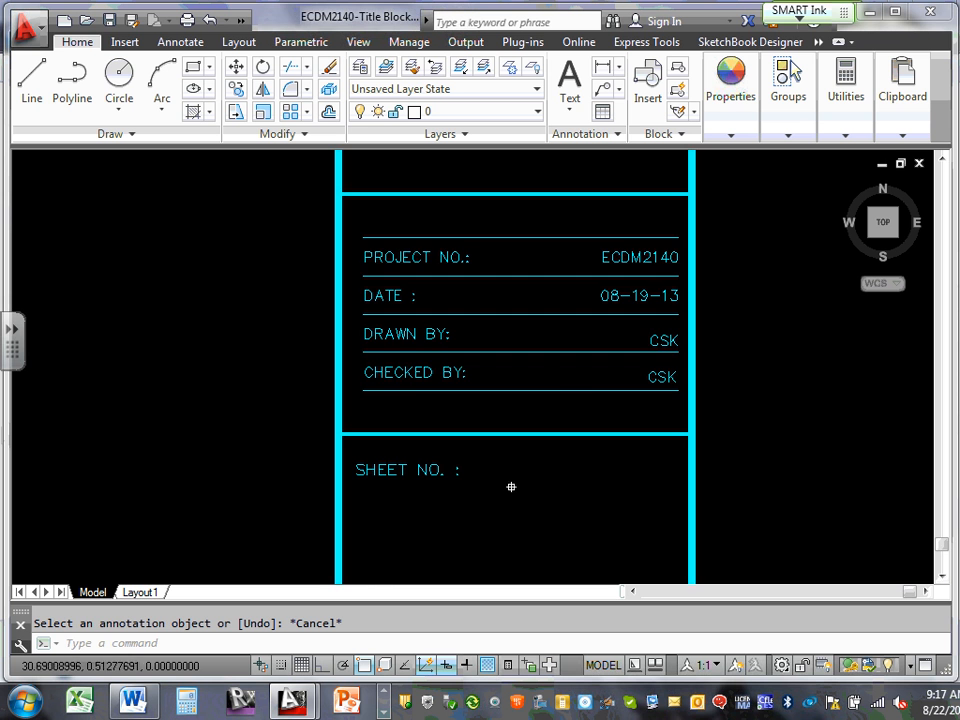
{"action": "scroll", "coordinate": [511, 487], "scroll_direction": "down", "scroll_amount": 2}
{"action": "scroll", "coordinate": [596, 488], "scroll_direction": "up", "scroll_amount": 6}
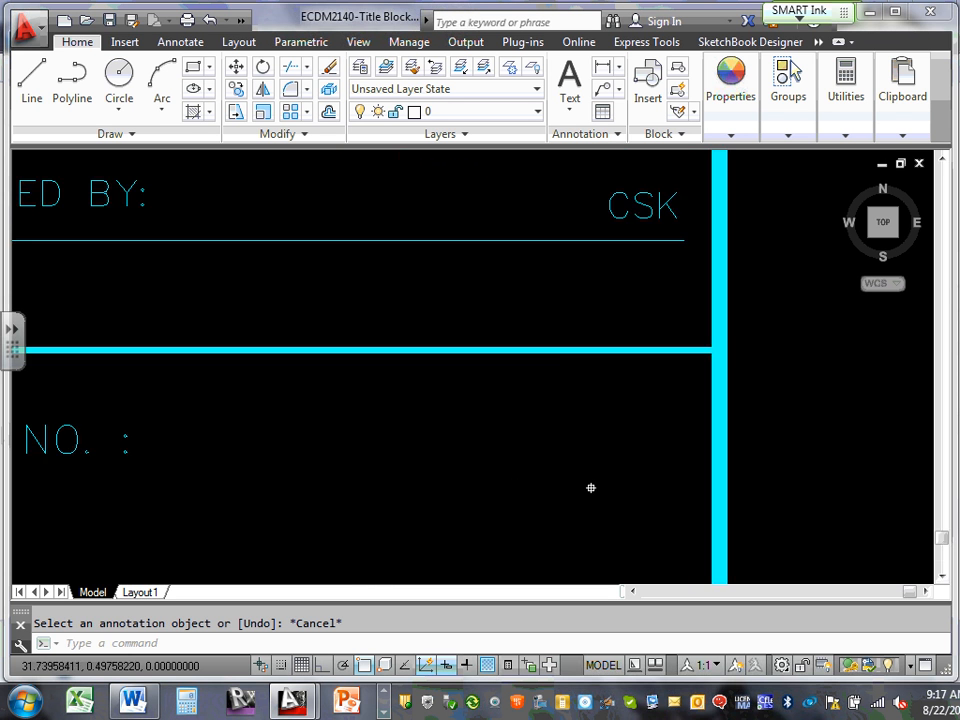
{"action": "scroll", "coordinate": [590, 487], "scroll_direction": "down", "scroll_amount": 6}
{"action": "mouse_move", "coordinate": [594, 482]}
{"action": "middle_mouse_down"}
{"action": "mouse_move", "coordinate": [574, 489]}
{"action": "mouse_move", "coordinate": [594, 482]}
{"action": "middle_mouse_up"}
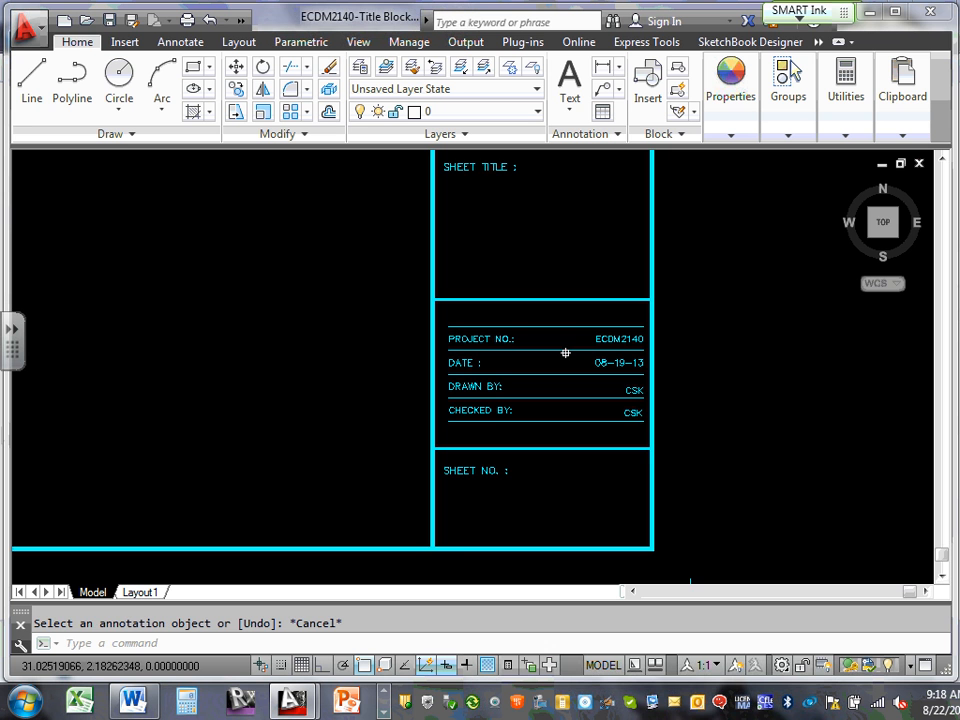
{"action": "scroll", "coordinate": [630, 358], "scroll_direction": "up", "scroll_amount": 6}
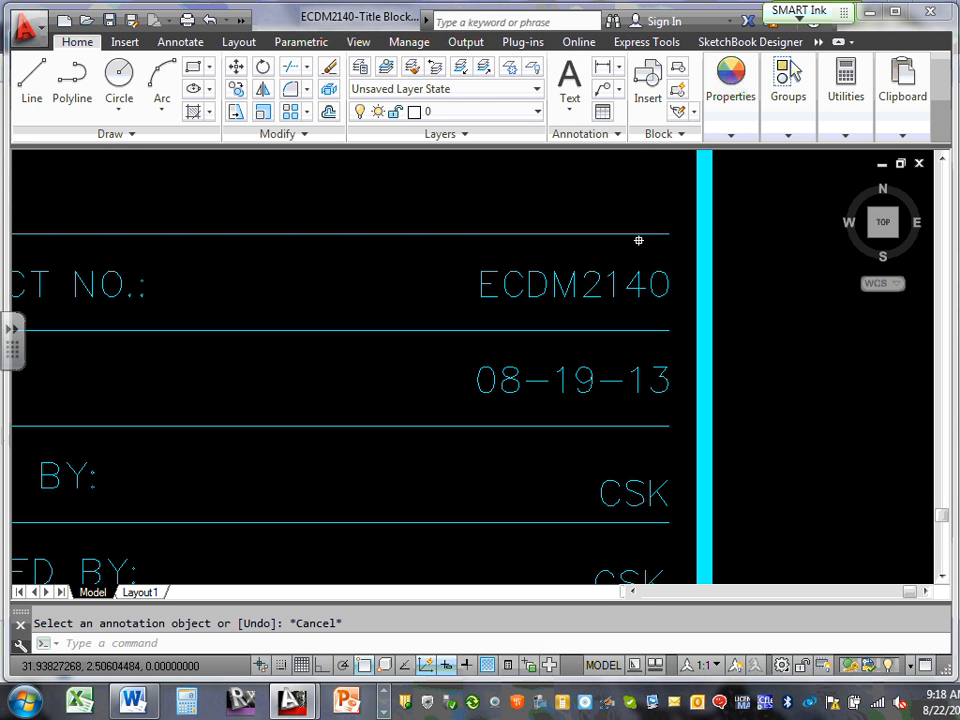
{"action": "double_click", "coordinate": [592, 283]}
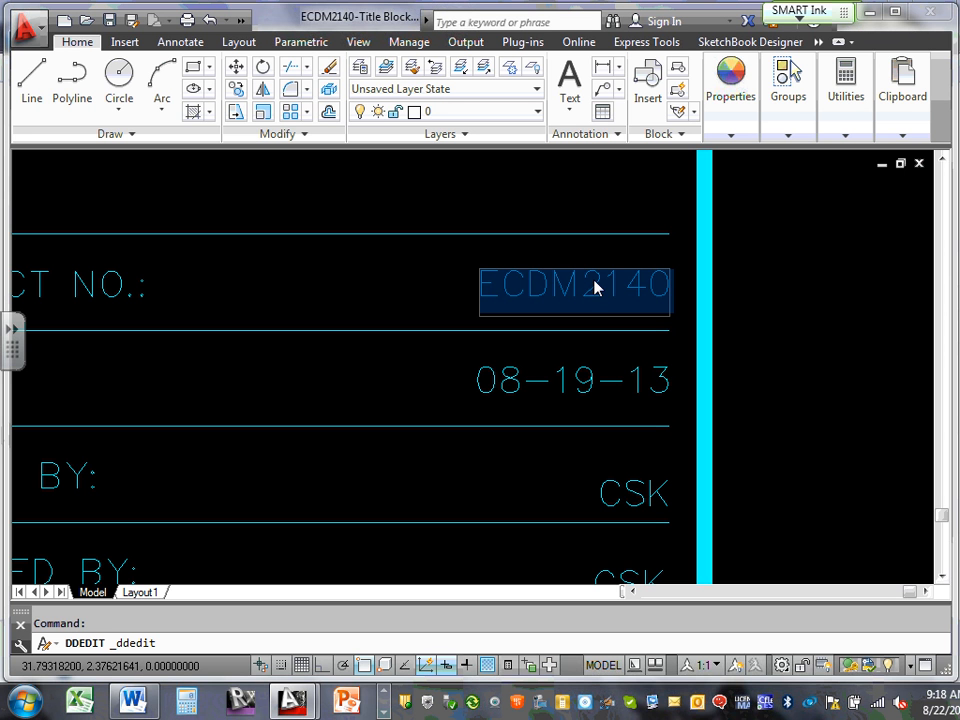
{"action": "key", "text": "Escape"}
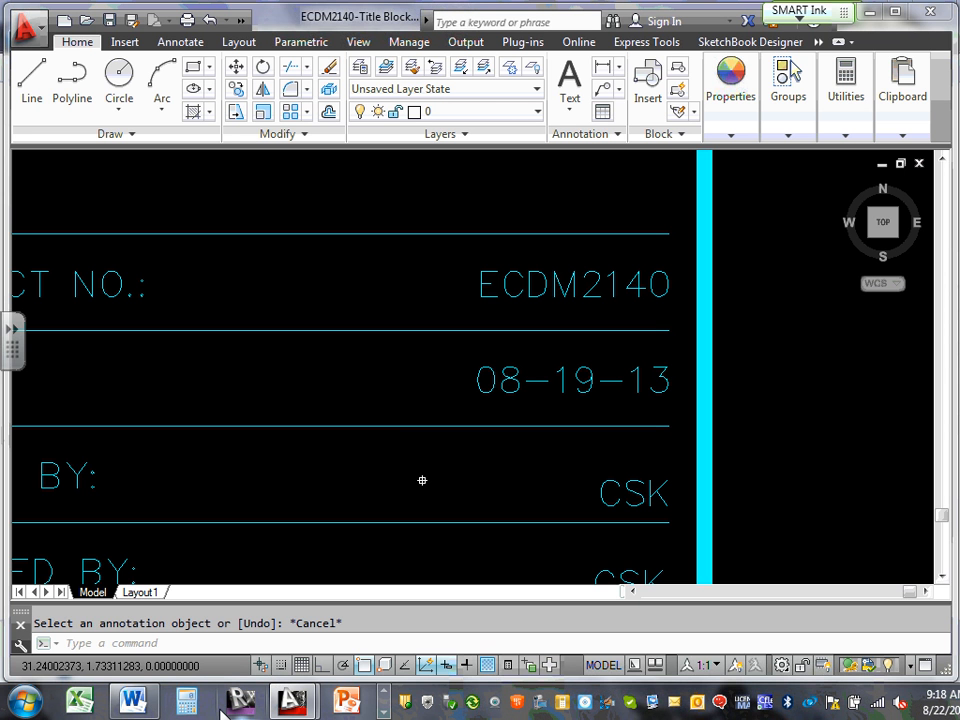
{"action": "scroll", "coordinate": [535, 590], "scroll_direction": "down", "scroll_amount": 6}
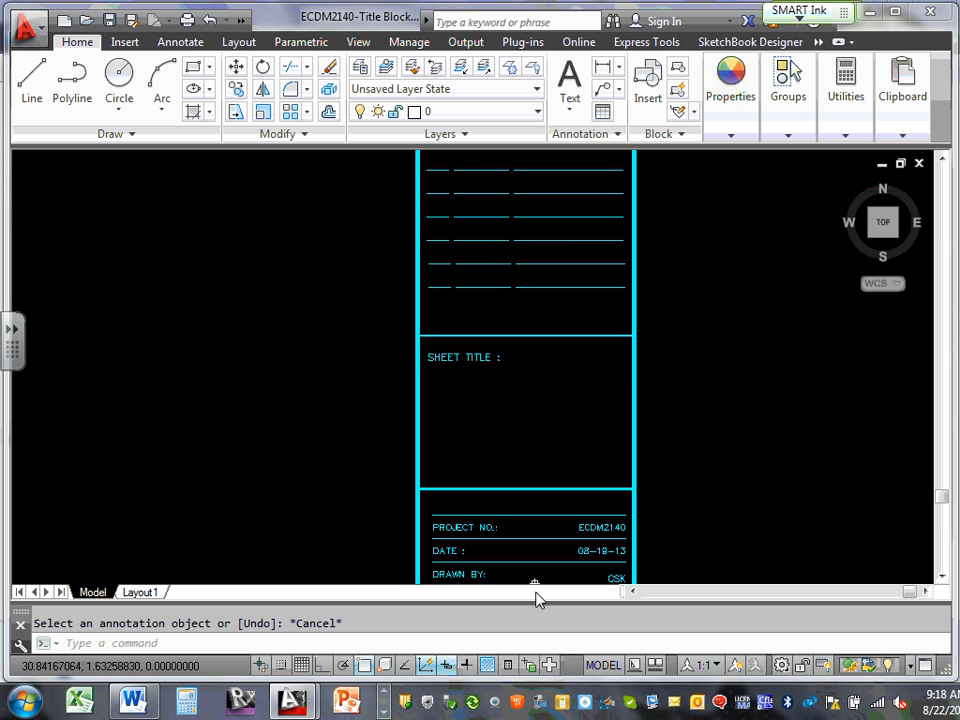
{"action": "mouse_move", "coordinate": [549, 253]}
{"action": "middle_mouse_down"}
{"action": "mouse_move", "coordinate": [549, 390]}
{"action": "mouse_move", "coordinate": [571, 415]}
{"action": "middle_mouse_up"}
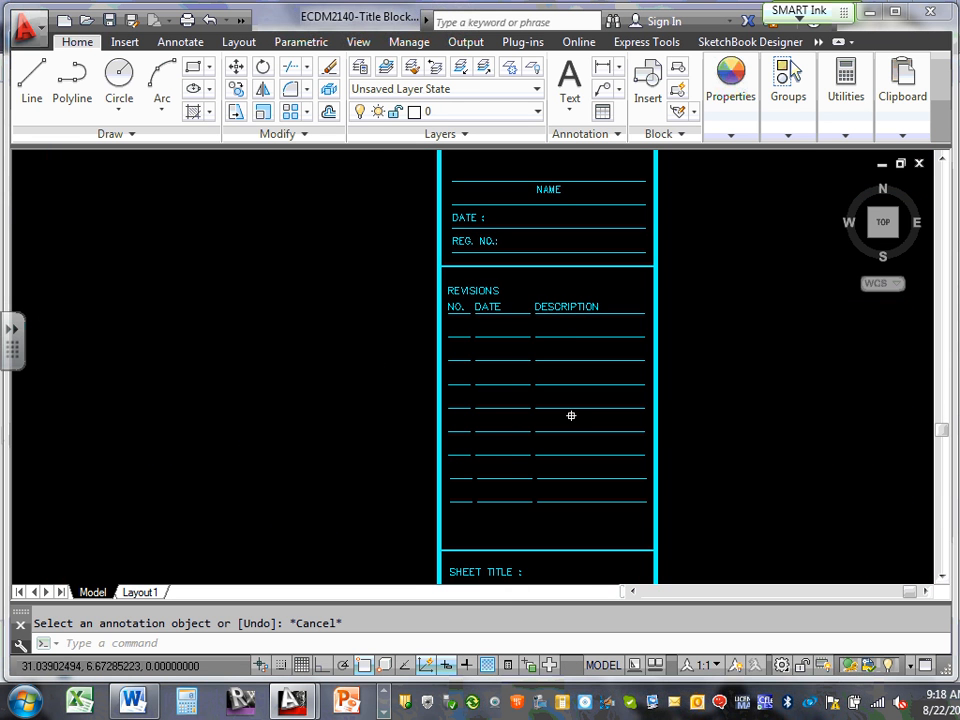
{"action": "scroll", "coordinate": [563, 303], "scroll_direction": "up", "scroll_amount": 4}
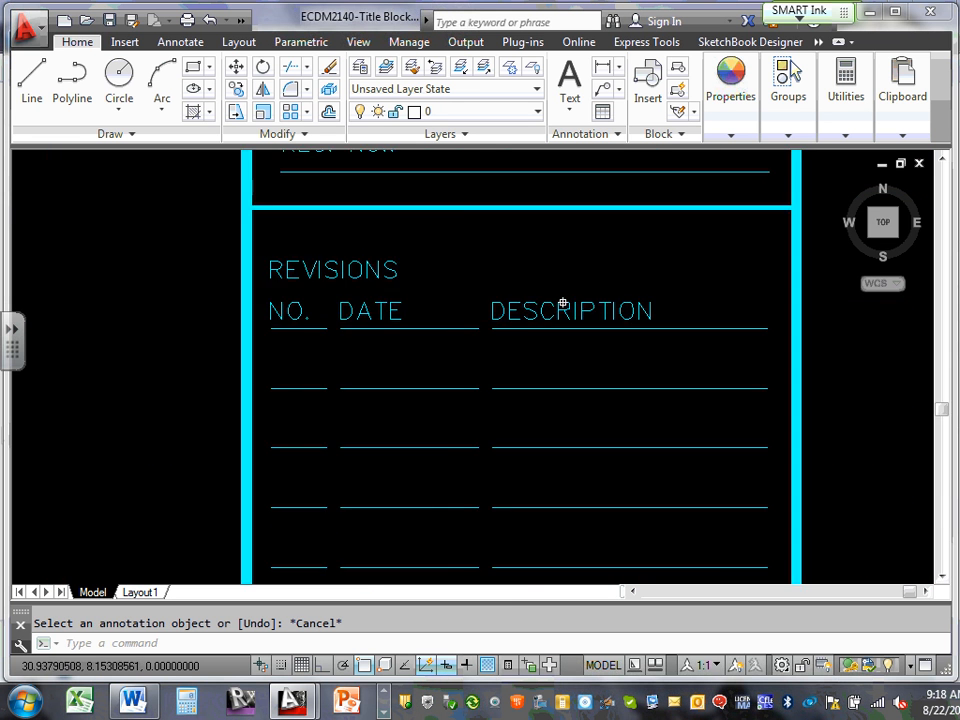
{"action": "scroll", "coordinate": [563, 303], "scroll_direction": "down", "scroll_amount": 4}
{"action": "scroll", "coordinate": [568, 272], "scroll_direction": "up", "scroll_amount": 5}
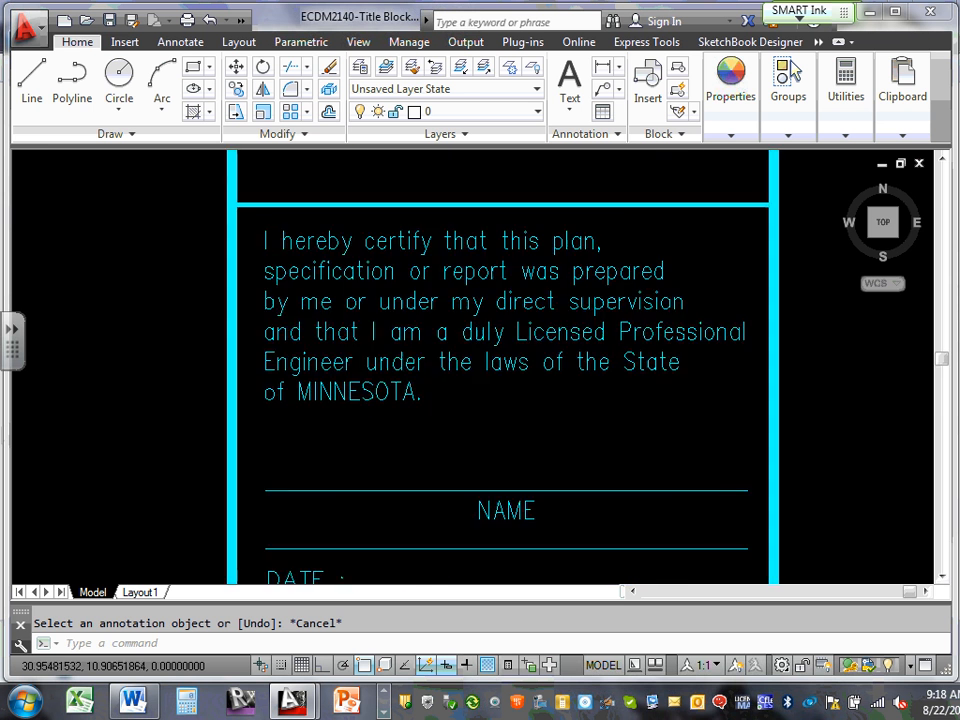
{"action": "scroll", "coordinate": [549, 272], "scroll_direction": "up", "scroll_amount": 2}
{"action": "scroll", "coordinate": [548, 272], "scroll_direction": "down", "scroll_amount": 6}
{"action": "middle_click_drag", "start_coordinate": [556, 199], "coordinate": [543, 341]}
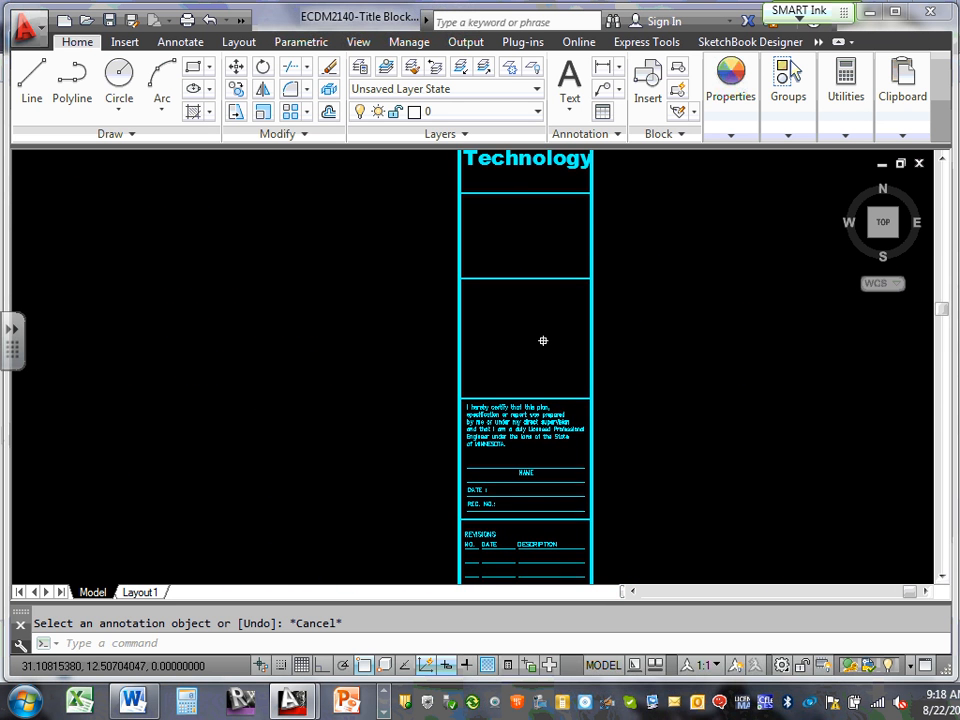
{"action": "middle_click_drag", "start_coordinate": [536, 171], "coordinate": [525, 326]}
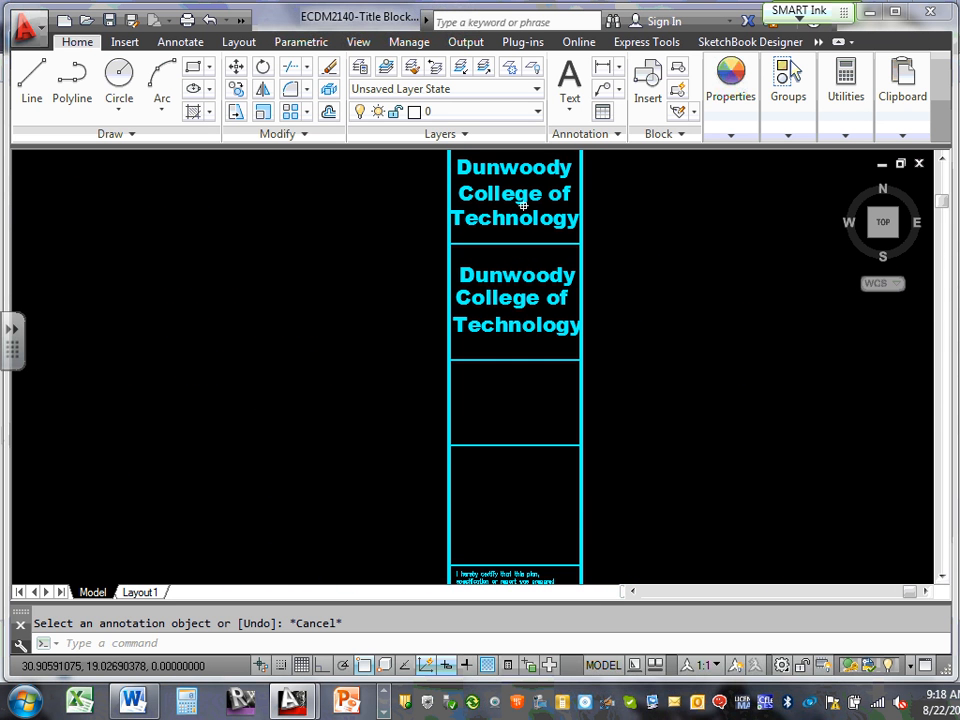
{"action": "middle_click_drag", "start_coordinate": [520, 200], "coordinate": [518, 246]}
{"action": "scroll", "coordinate": [516, 235], "scroll_direction": "down", "scroll_amount": 6}
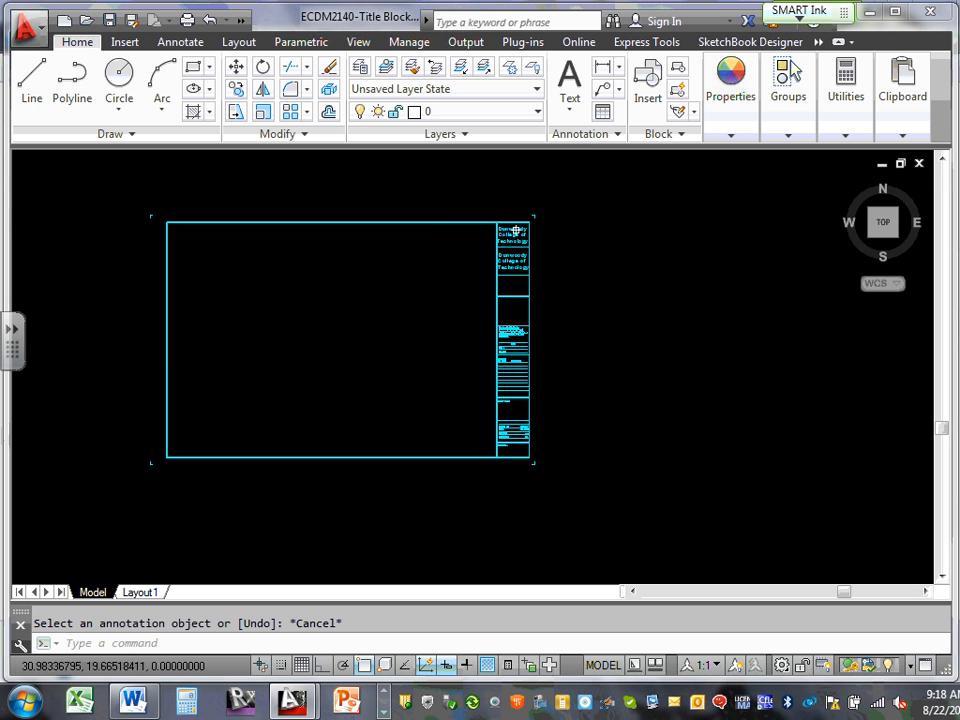
{"action": "scroll", "coordinate": [522, 408], "scroll_direction": "up", "scroll_amount": 6}
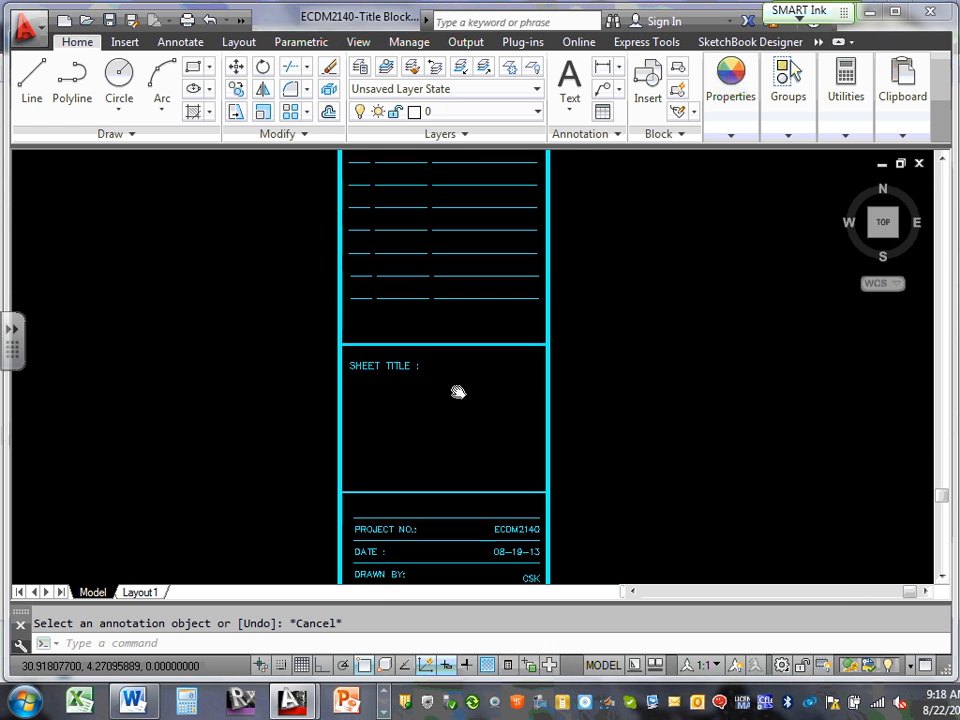
{"action": "middle_click_drag", "start_coordinate": [457, 392], "coordinate": [501, 339]}
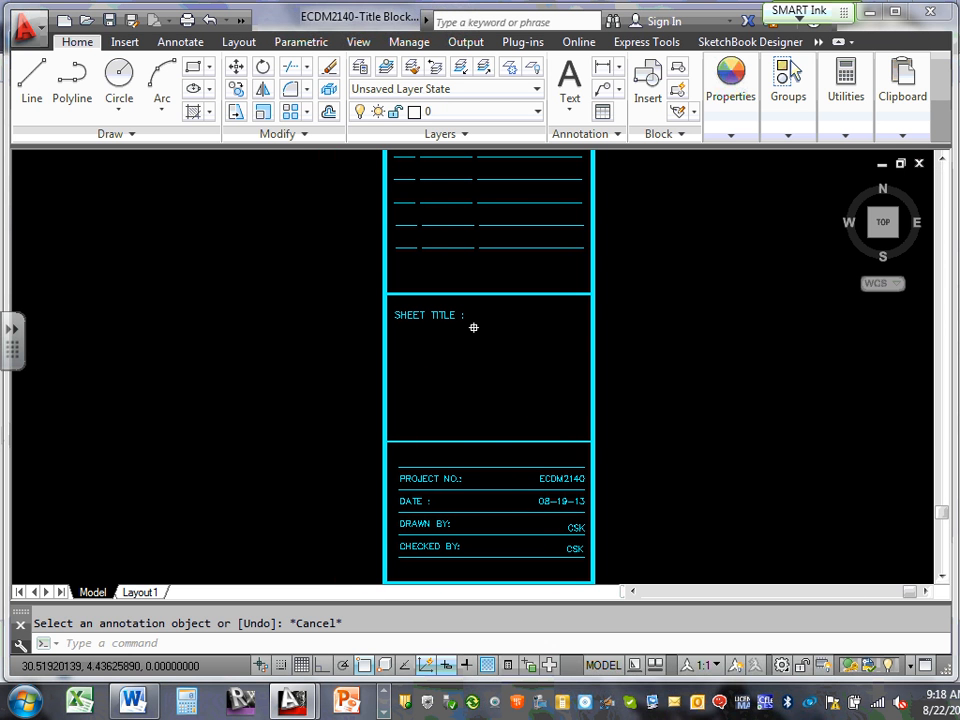
{"action": "scroll", "coordinate": [460, 324], "scroll_direction": "up", "scroll_amount": 2}
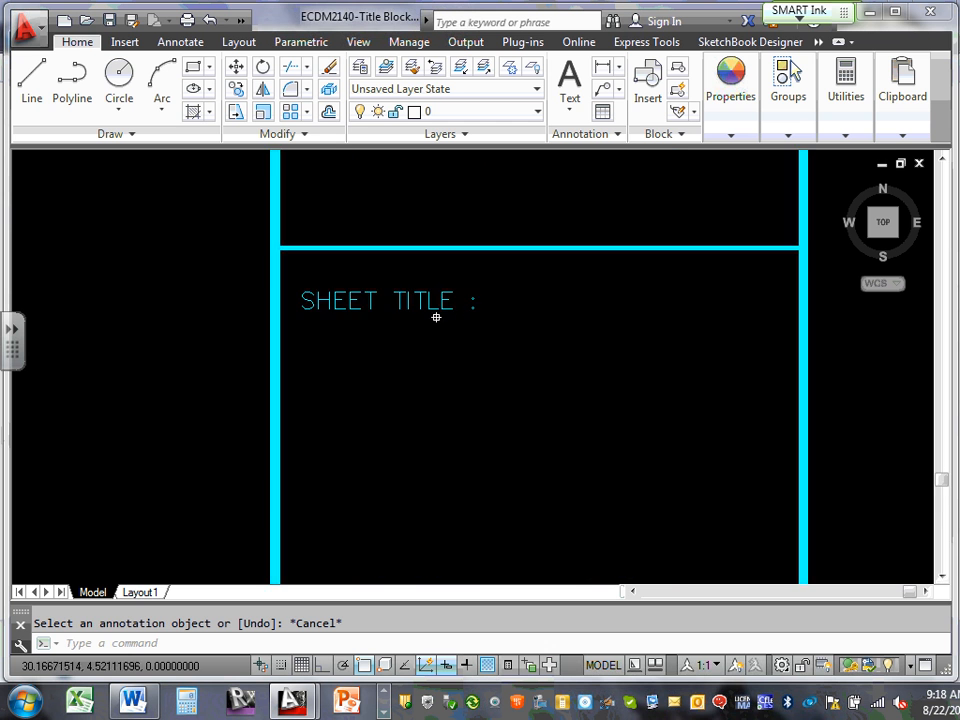
{"action": "scroll", "coordinate": [438, 314], "scroll_direction": "down", "scroll_amount": 2}
{"action": "scroll", "coordinate": [446, 315], "scroll_direction": "up", "scroll_amount": 2}
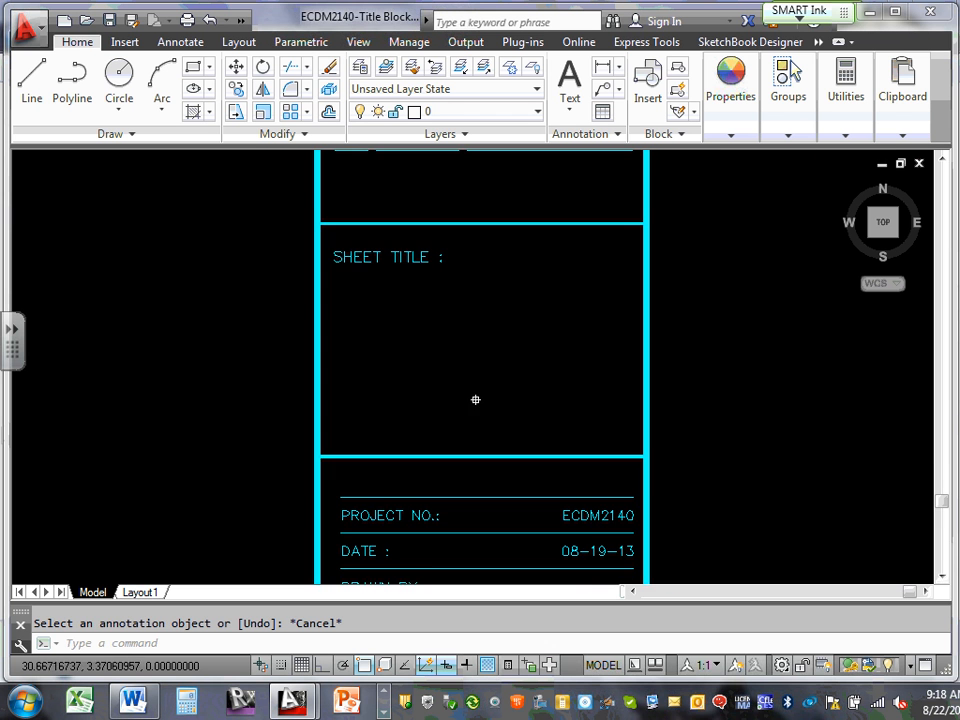
{"action": "middle_click_drag", "start_coordinate": [473, 400], "coordinate": [494, 347]}
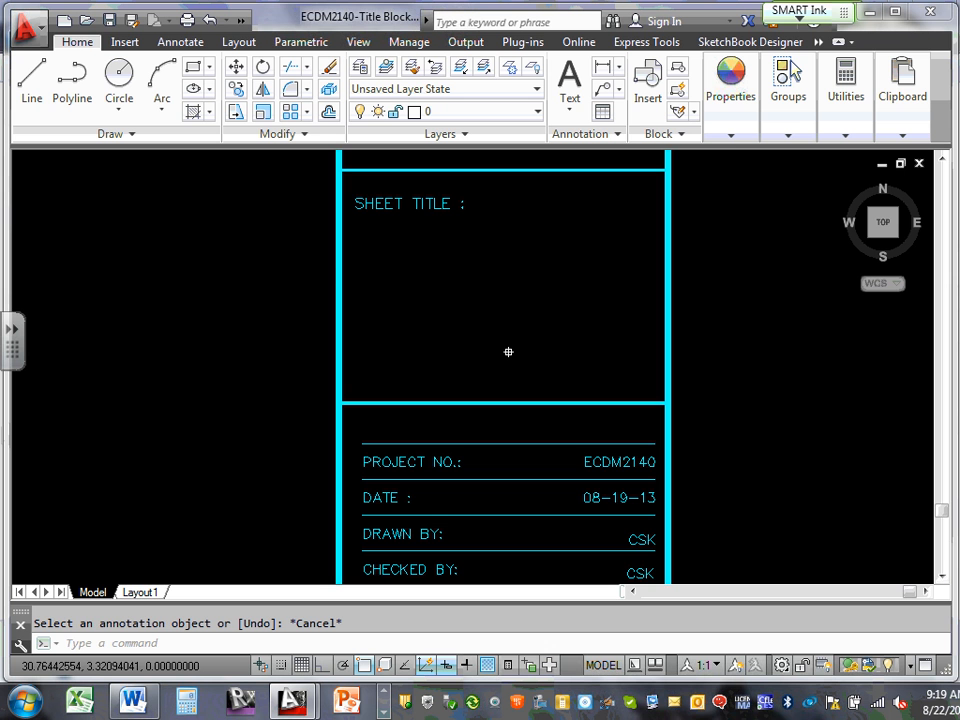
{"action": "scroll", "coordinate": [508, 352], "scroll_direction": "down", "scroll_amount": 4}
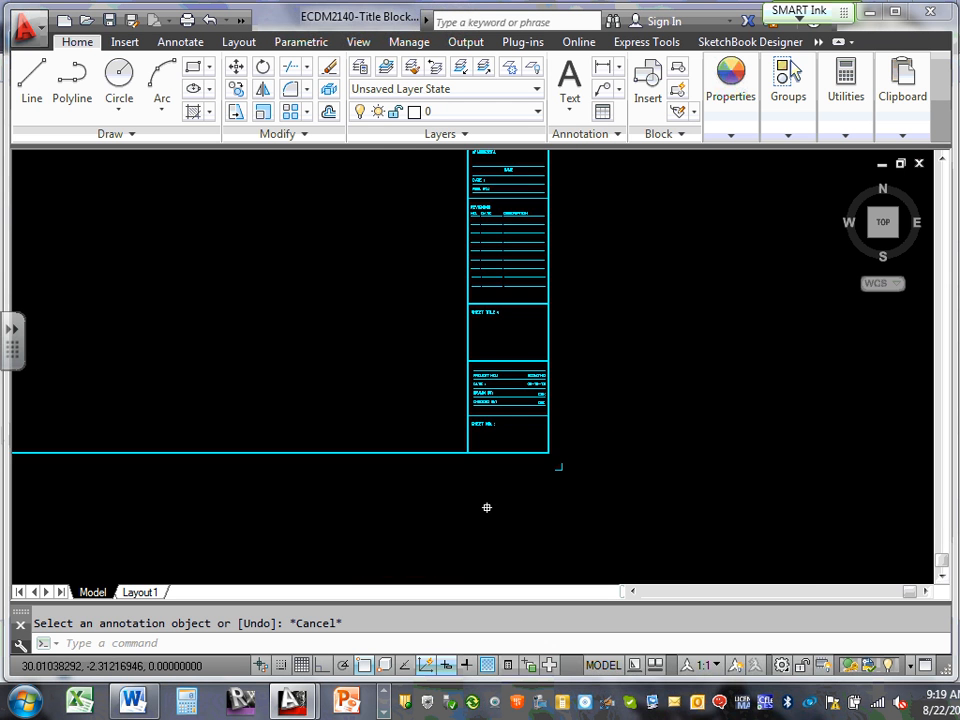
{"action": "scroll", "coordinate": [492, 480], "scroll_direction": "up", "scroll_amount": 5}
{"action": "middle_click_drag", "start_coordinate": [517, 291], "coordinate": [520, 554]}
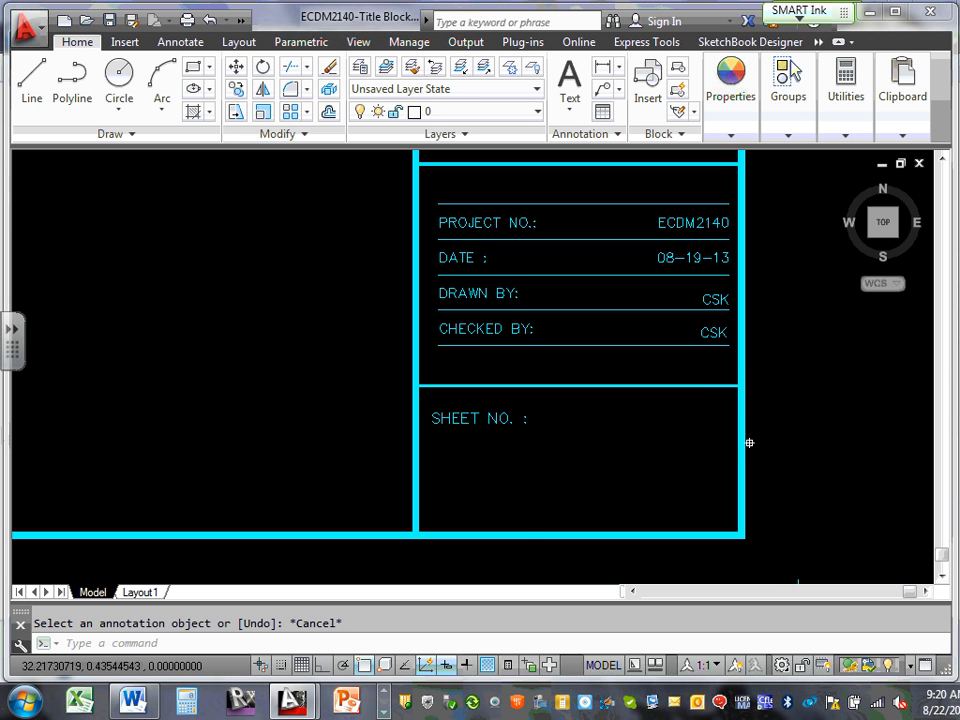
{"action": "middle_click_drag", "start_coordinate": [671, 420], "coordinate": [675, 527]}
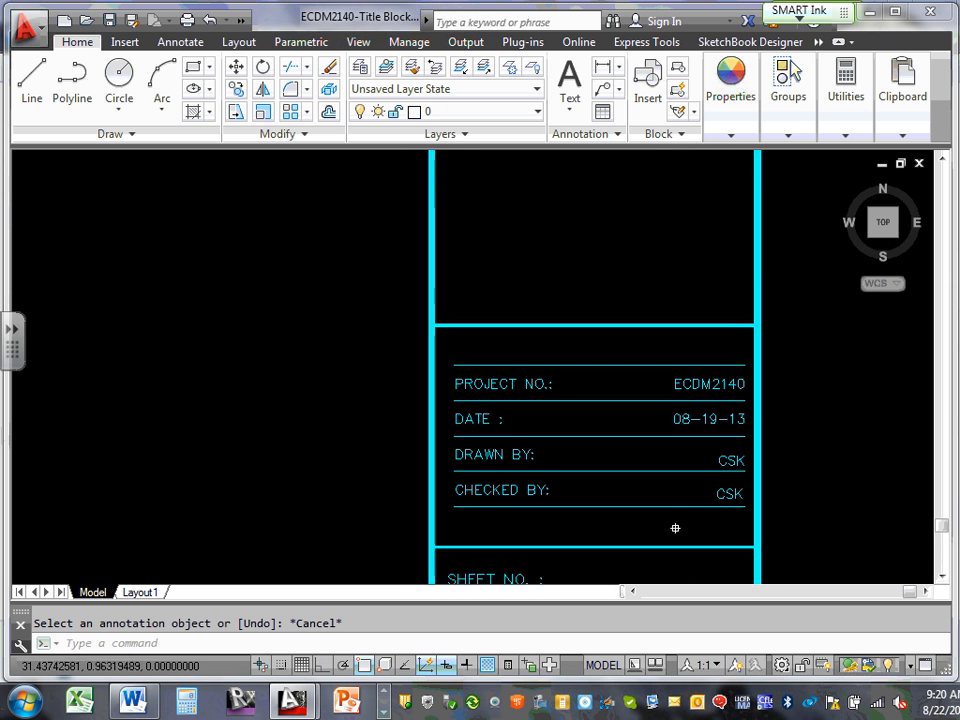
{"action": "middle_click_drag", "start_coordinate": [638, 251], "coordinate": [646, 468]}
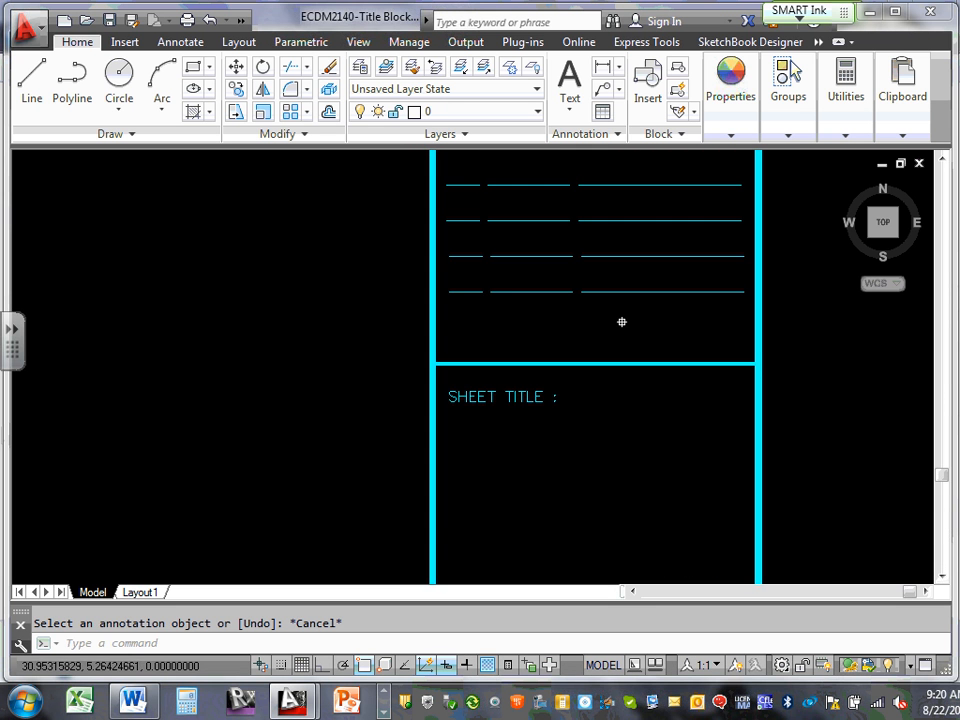
{"action": "middle_click_drag", "start_coordinate": [621, 321], "coordinate": [645, 570]}
{"action": "middle_click_drag", "start_coordinate": [578, 288], "coordinate": [589, 401]}
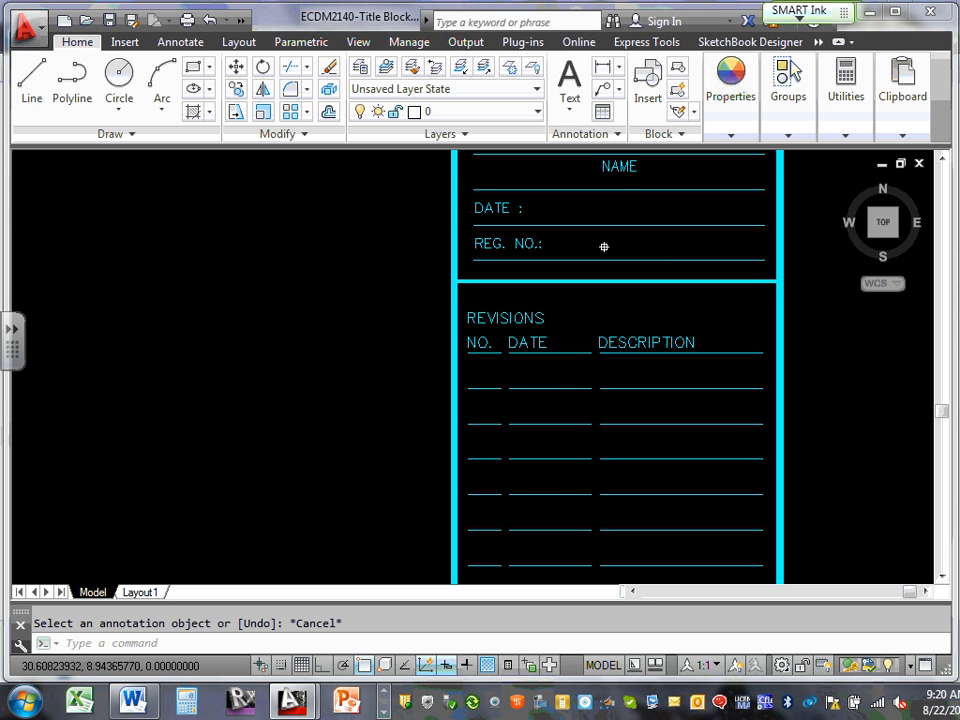
{"action": "middle_click_drag", "start_coordinate": [604, 246], "coordinate": [598, 420]}
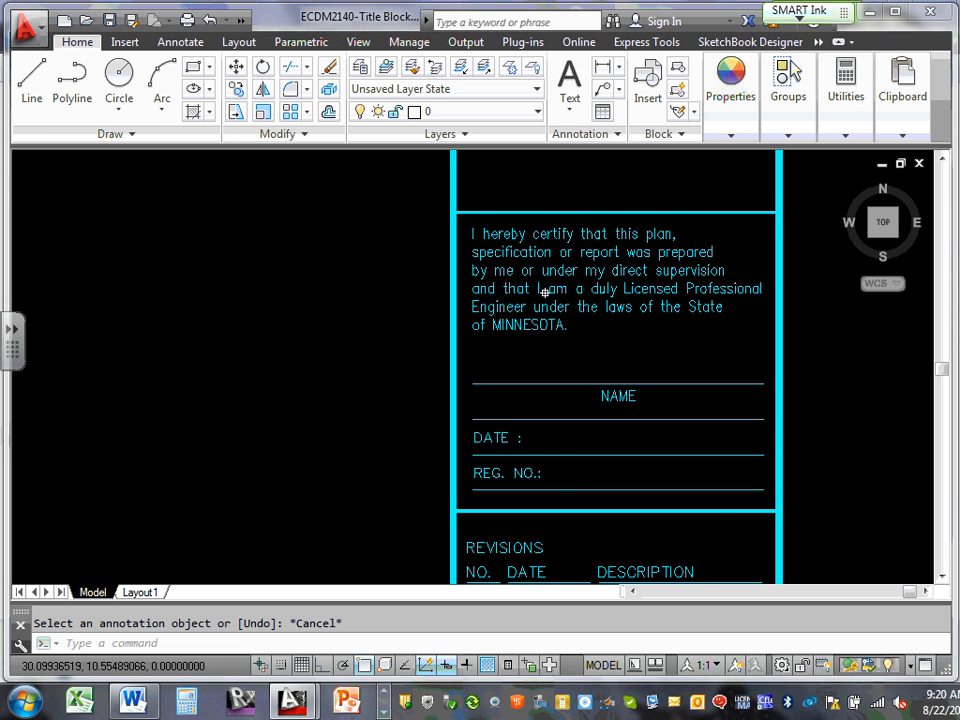
{"action": "mouse_move", "coordinate": [573, 482]}
{"action": "middle_click_drag", "start_coordinate": [593, 334], "coordinate": [585, 561]}
{"action": "scroll", "coordinate": [607, 281], "scroll_direction": "down", "scroll_amount": 4}
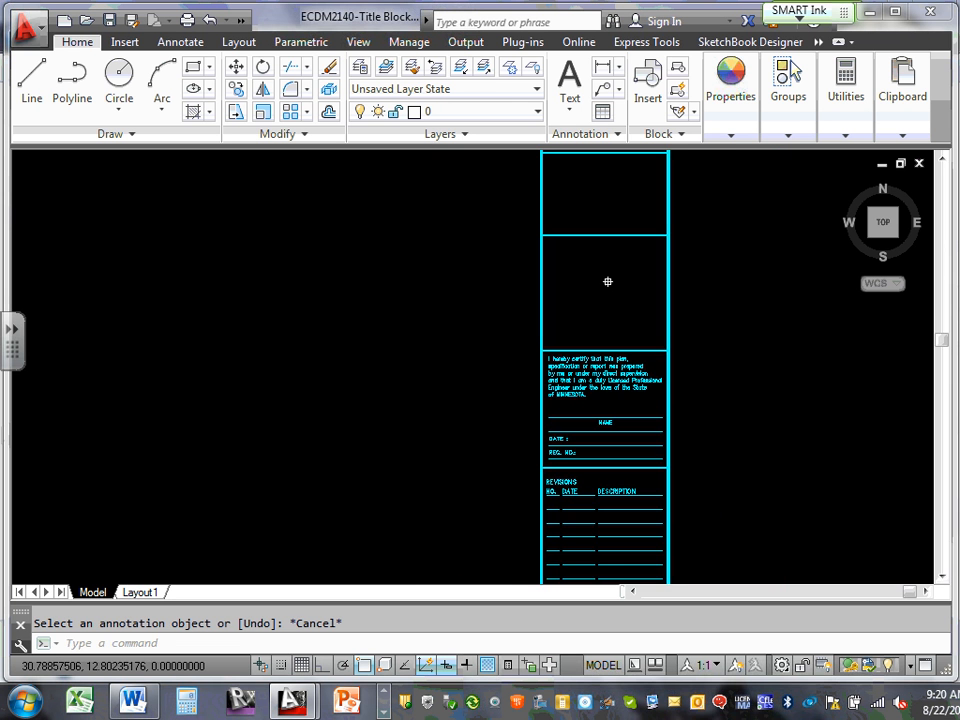
{"action": "middle_click_drag", "start_coordinate": [607, 281], "coordinate": [574, 433]}
{"action": "mouse_move", "coordinate": [568, 249]}
{"action": "middle_mouse_down"}
{"action": "mouse_move", "coordinate": [547, 483]}
{"action": "mouse_move", "coordinate": [581, 364]}
{"action": "middle_mouse_up"}
{"action": "scroll", "coordinate": [579, 396], "scroll_direction": "up", "scroll_amount": 4}
{"action": "scroll", "coordinate": [580, 390], "scroll_direction": "down", "scroll_amount": 4}
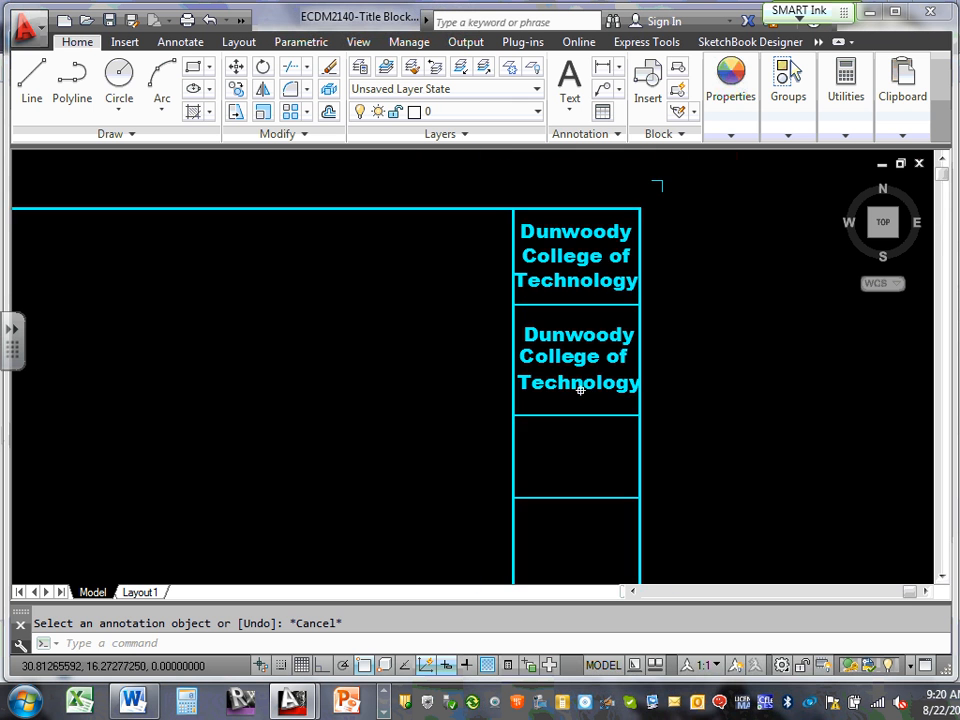
{"action": "middle_click_drag", "start_coordinate": [583, 450], "coordinate": [585, 394]}
{"action": "scroll", "coordinate": [587, 392], "scroll_direction": "up", "scroll_amount": 2}
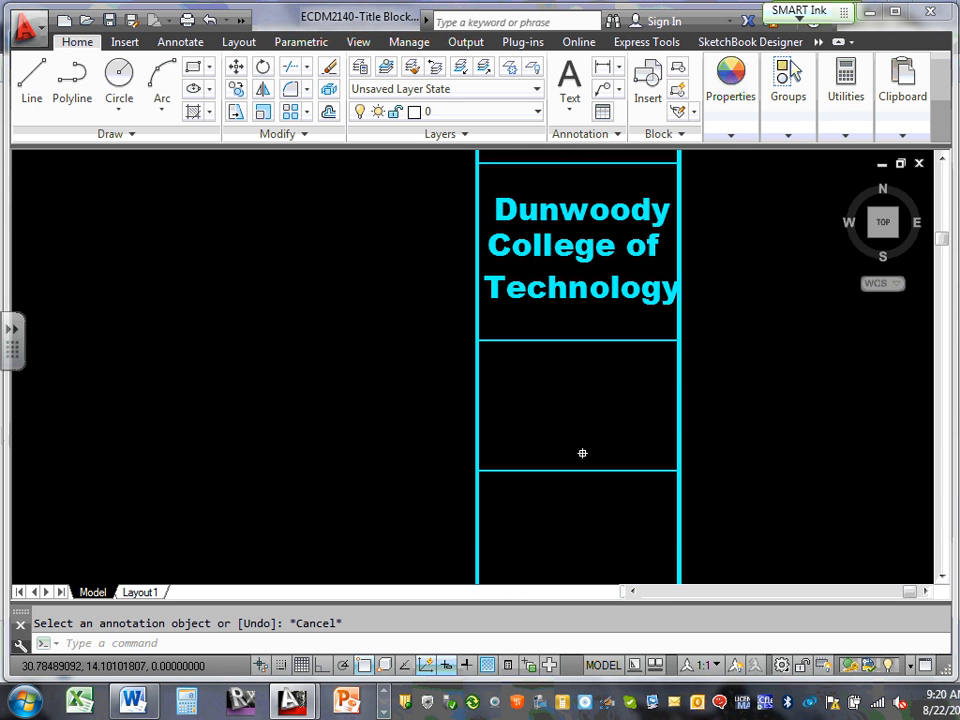
{"action": "middle_click_drag", "start_coordinate": [572, 294], "coordinate": [577, 425]}
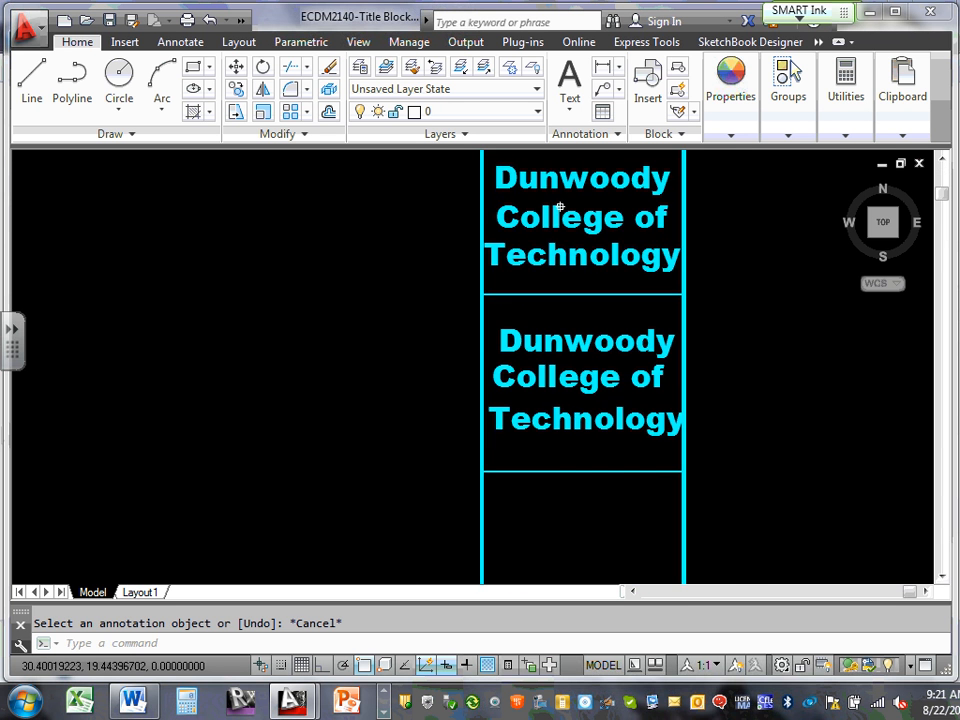
{"action": "scroll", "coordinate": [560, 207], "scroll_direction": "up", "scroll_amount": 2}
{"action": "middle_click_drag", "start_coordinate": [560, 207], "coordinate": [555, 347]}
Delete the Dunwoody, College of and Technology texts from the top title cell
{"action": "left_click", "coordinate": [567, 307]}
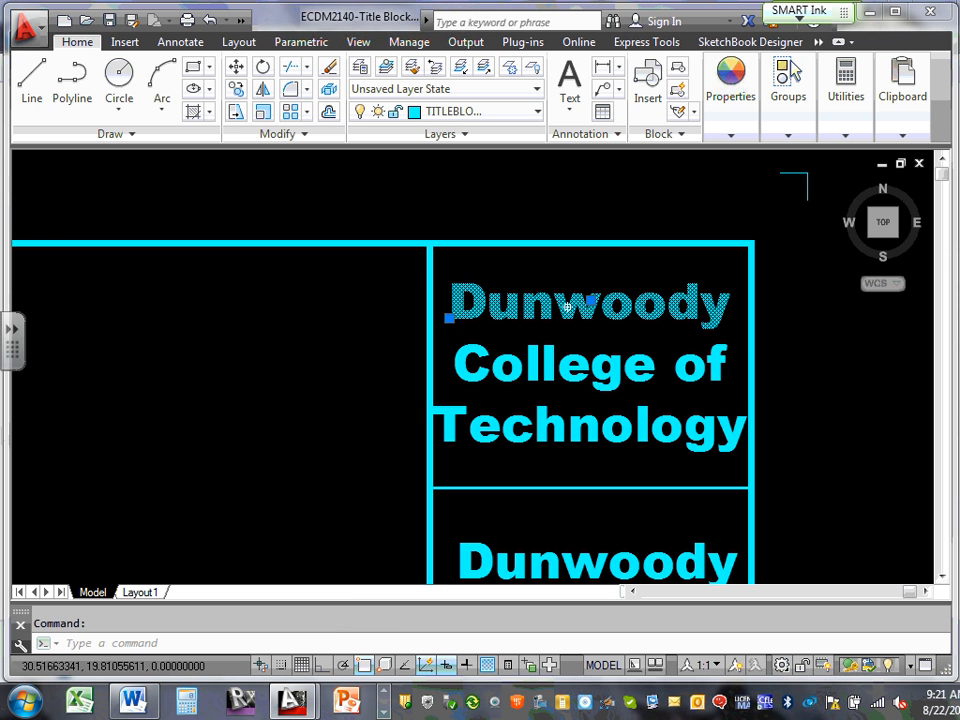
{"action": "left_click", "coordinate": [552, 359]}
{"action": "left_click", "coordinate": [530, 363]}
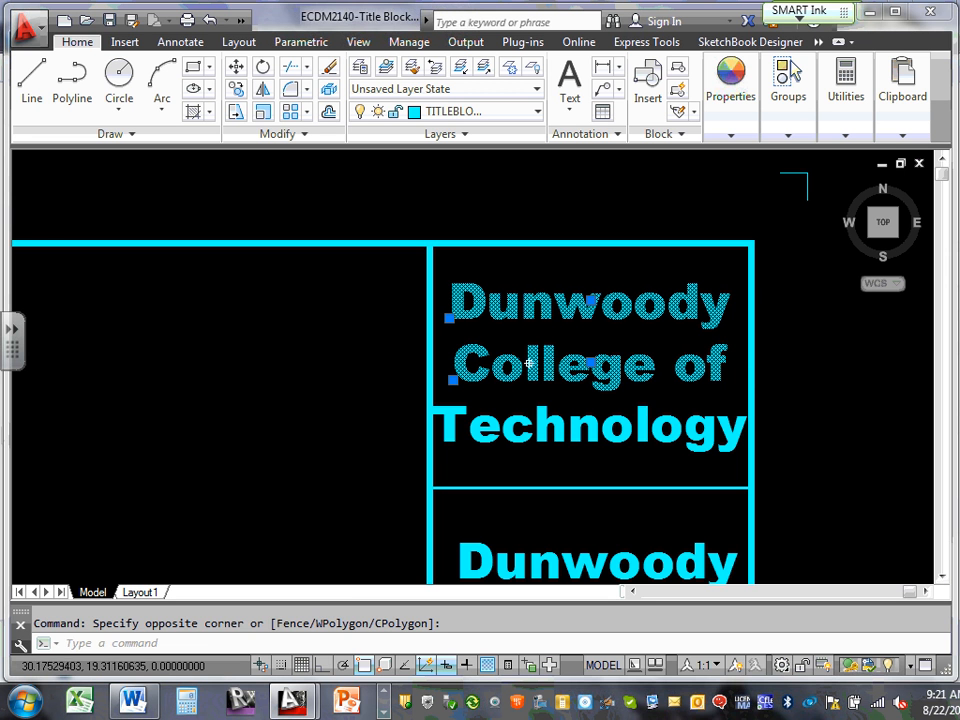
{"action": "left_click", "coordinate": [534, 430]}
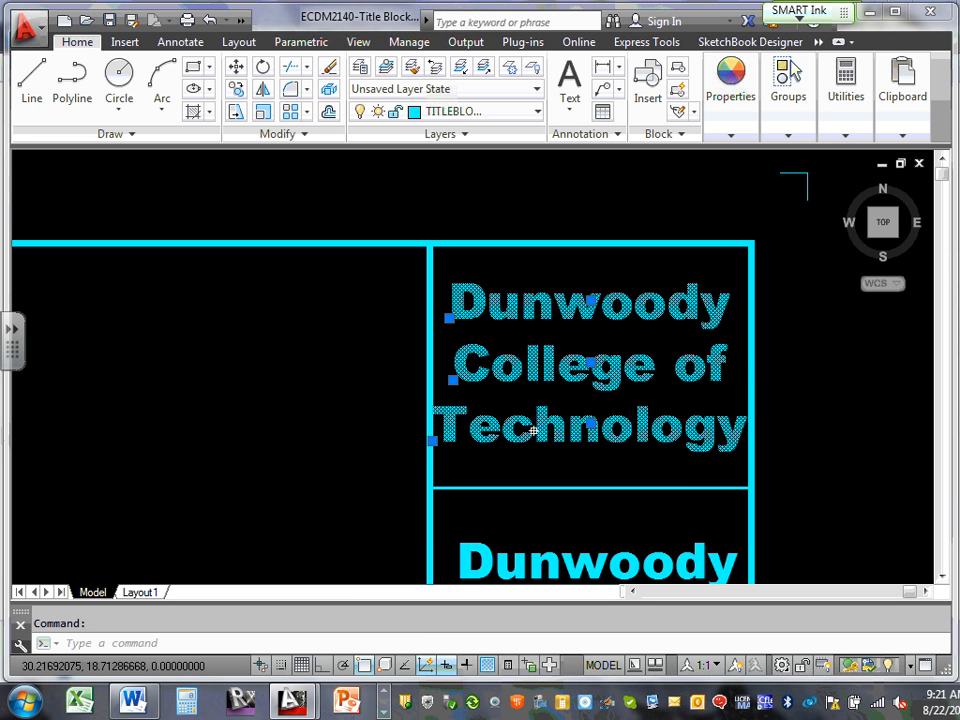
{"action": "key", "text": "Delete"}
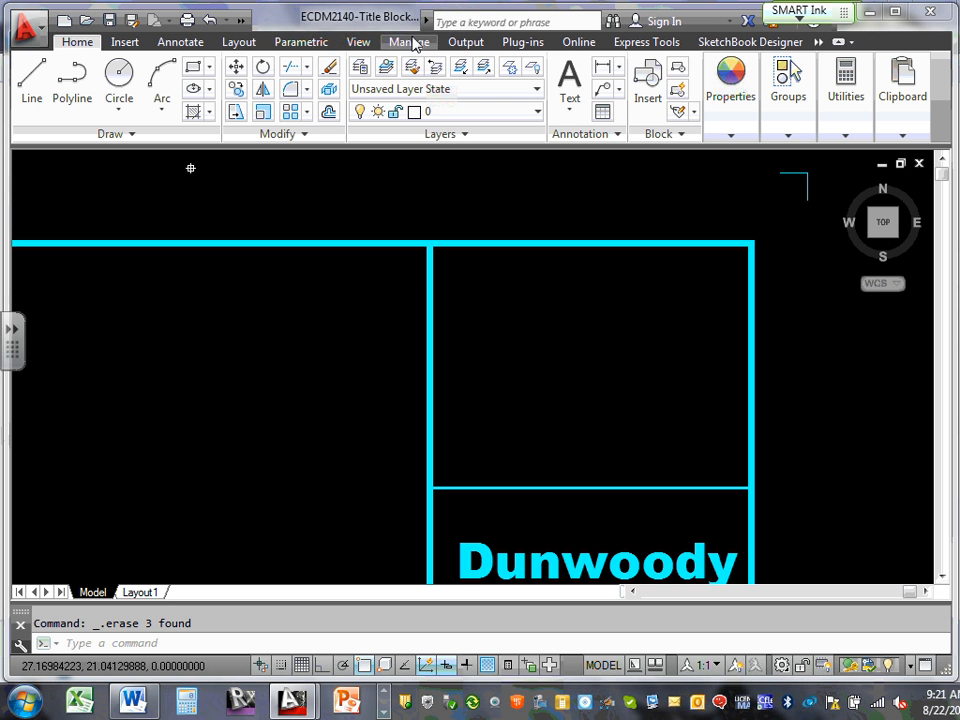
{"action": "left_click", "coordinate": [128, 43]}
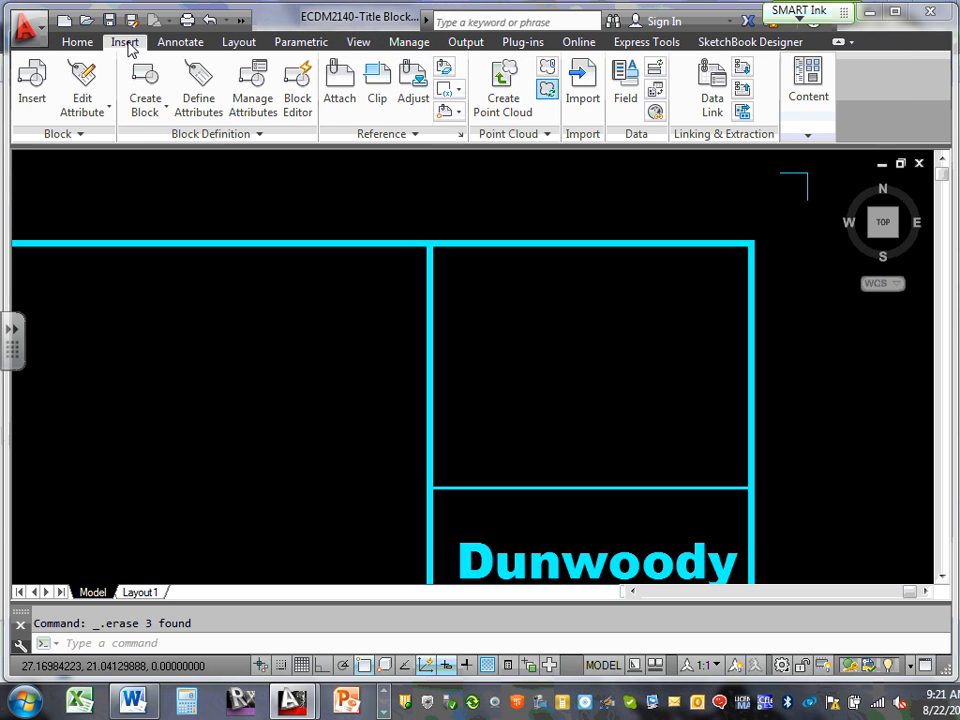
In the Select Reference File browser, copy the portrait photo from the Desktop's Private folder
{"action": "left_click", "coordinate": [341, 88]}
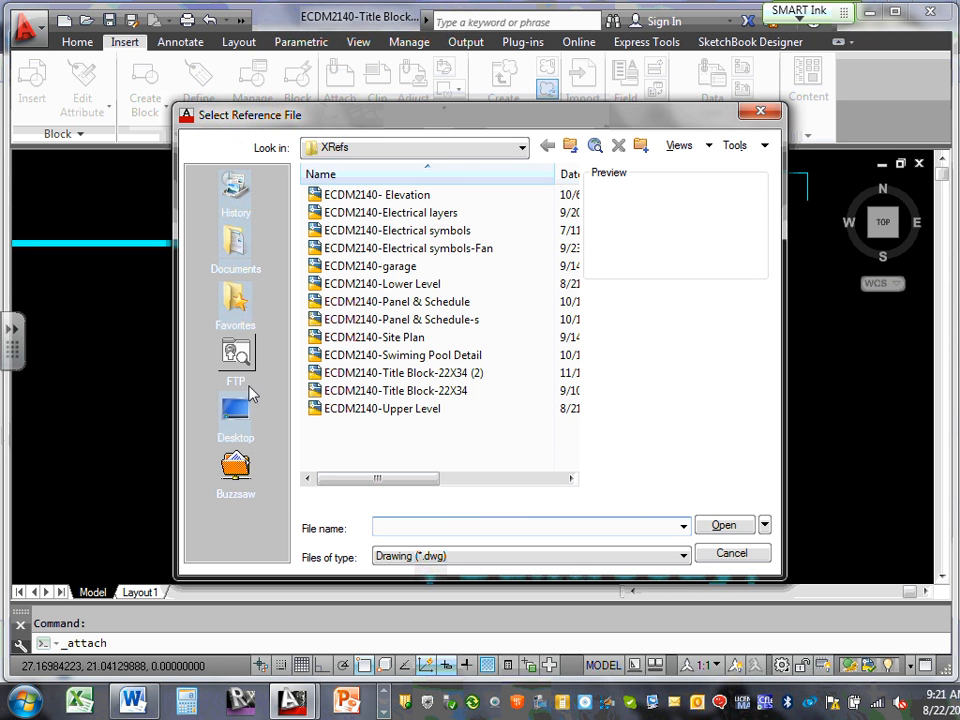
{"action": "left_click", "coordinate": [231, 412]}
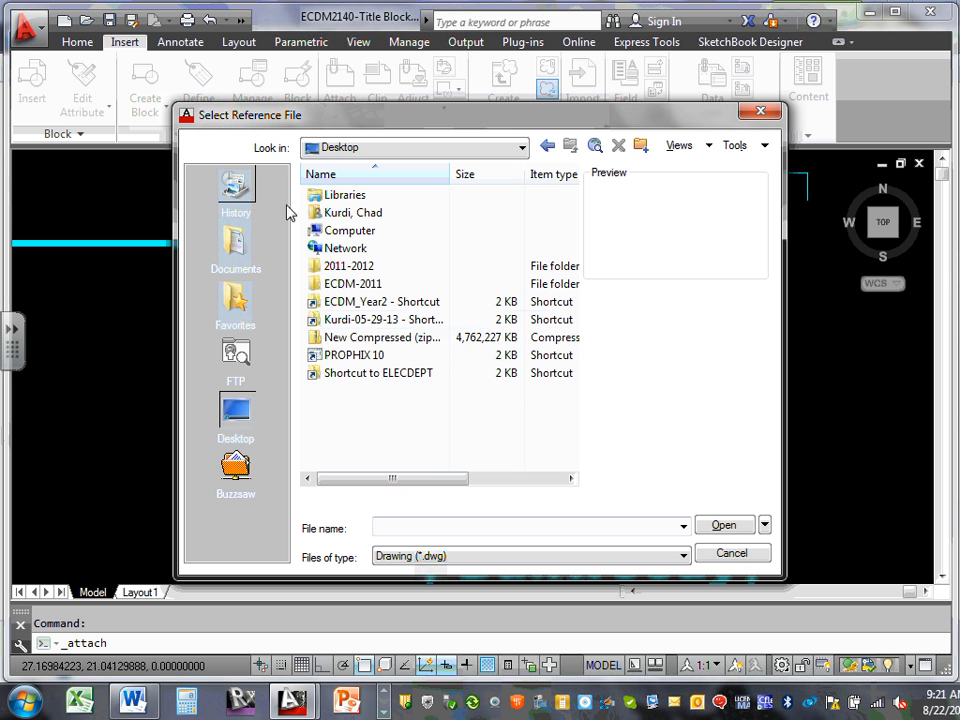
{"action": "double_click", "coordinate": [372, 319]}
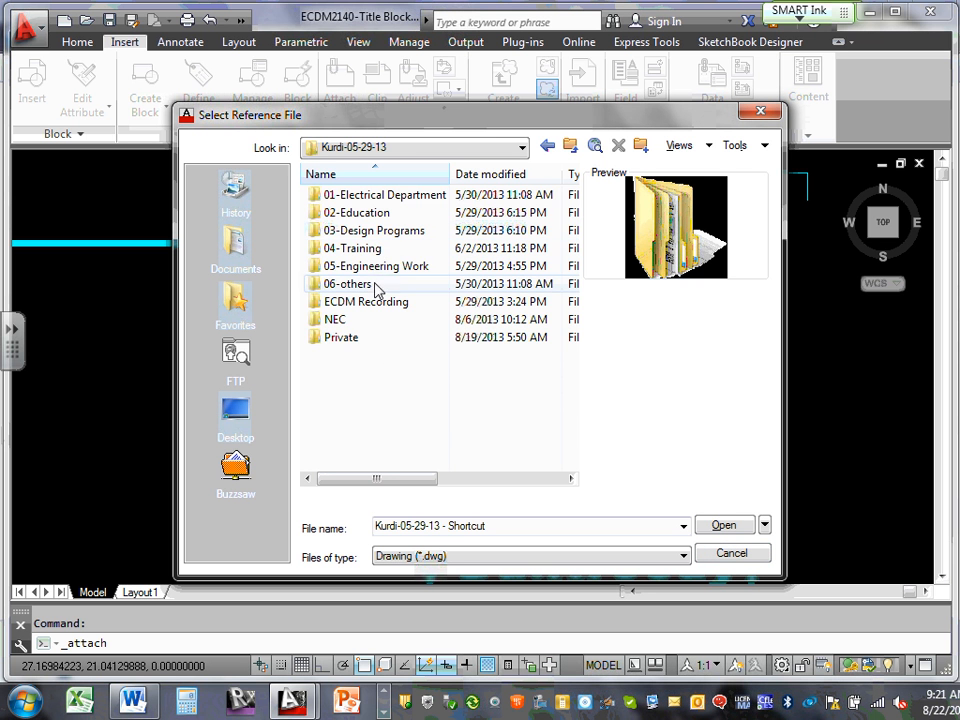
{"action": "left_click", "coordinate": [357, 339]}
{"action": "double_click", "coordinate": [357, 339]}
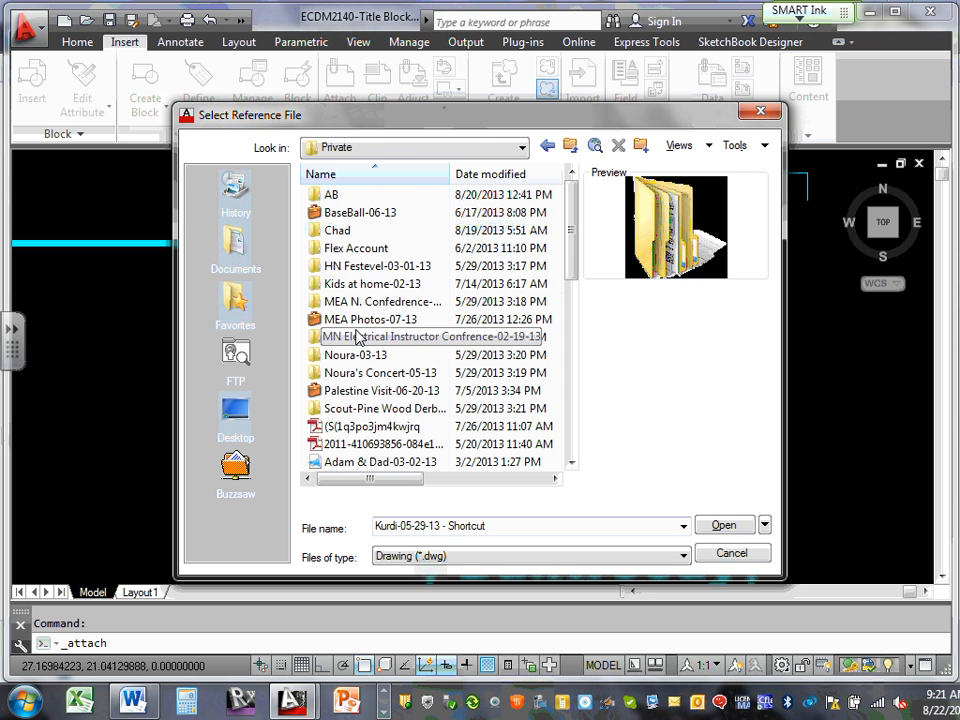
{"action": "left_click", "coordinate": [348, 234]}
{"action": "double_click", "coordinate": [350, 238]}
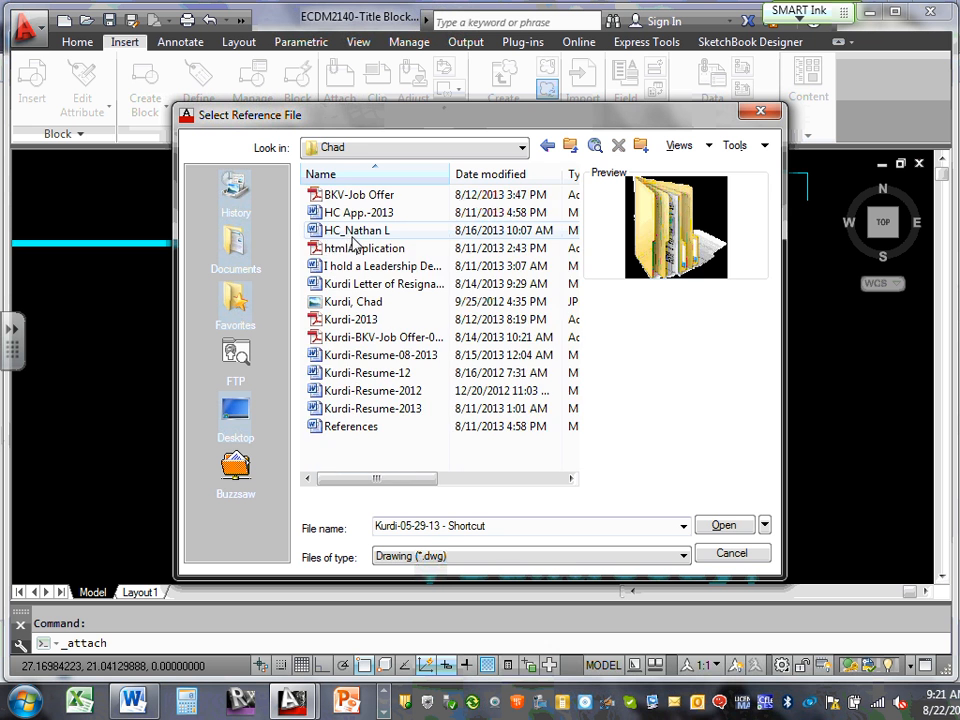
{"action": "scroll", "coordinate": [352, 242], "scroll_direction": "right", "scroll_amount": 1}
{"action": "scroll", "coordinate": [358, 255], "scroll_direction": "left", "scroll_amount": 1}
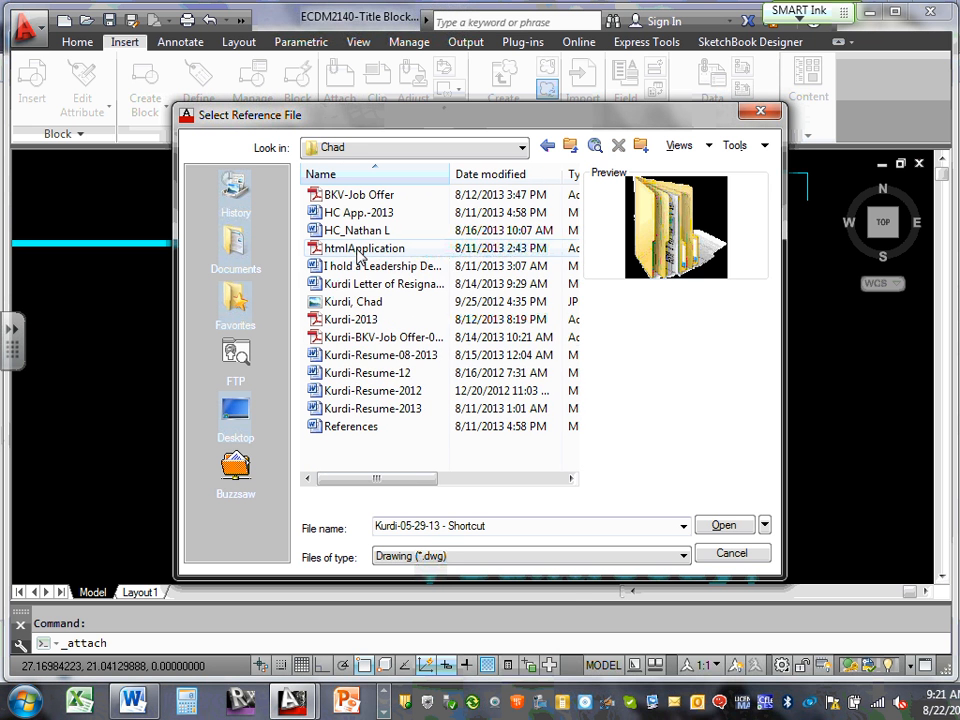
{"action": "left_click", "coordinate": [363, 302]}
{"action": "right_click", "coordinate": [363, 302]}
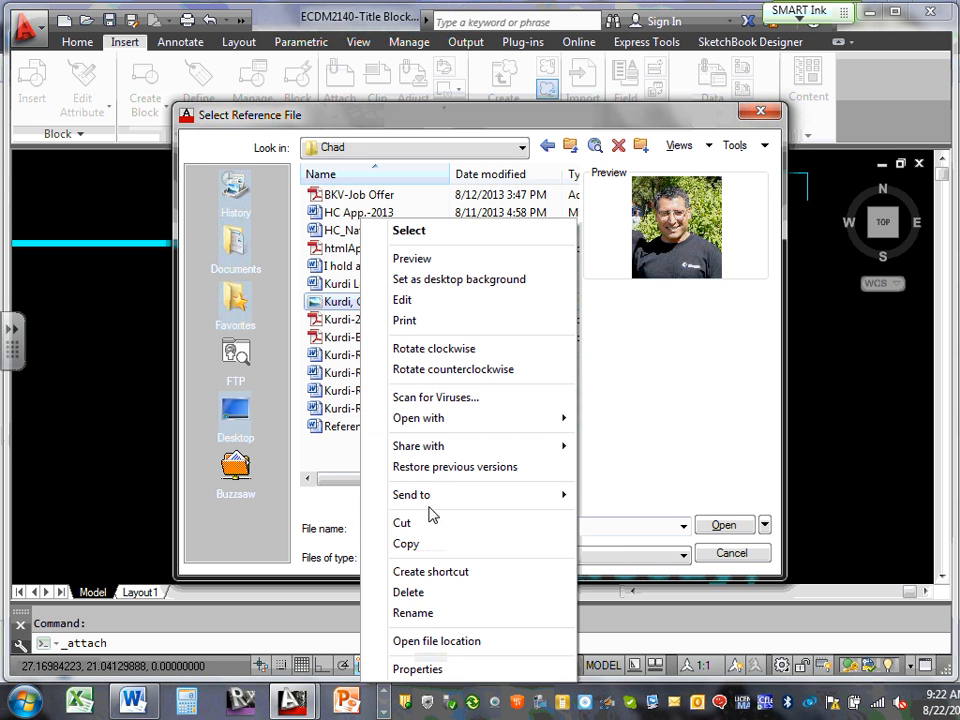
{"action": "left_click", "coordinate": [410, 544]}
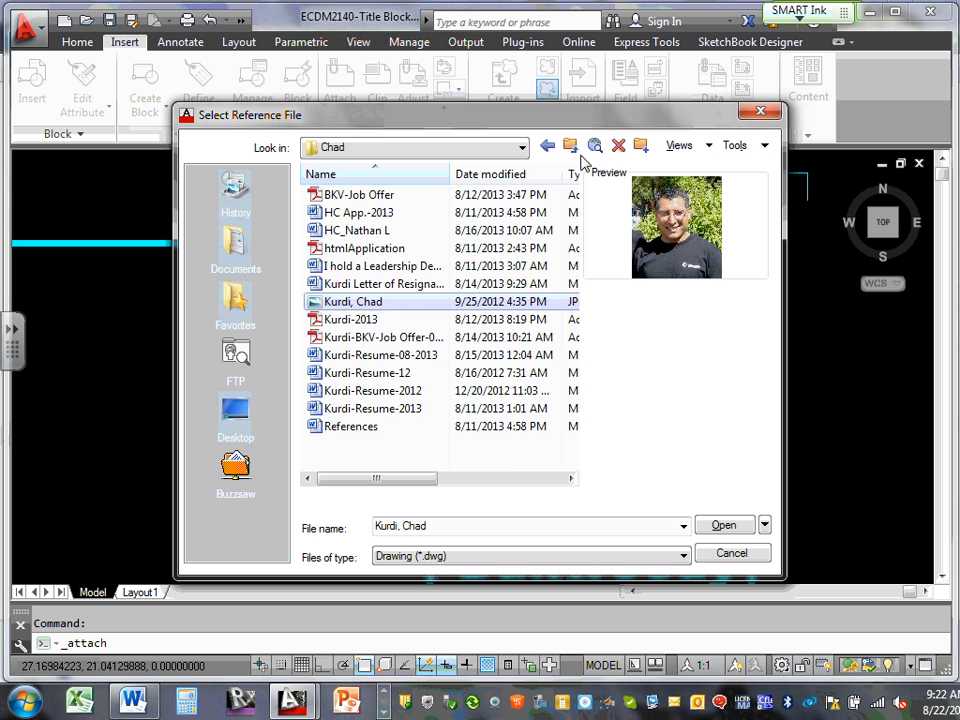
Browse through ECDM_Year2, 2013 Fall-2014 Spring and Design Drawings to the XRefs folder
{"action": "left_click", "coordinate": [547, 147]}
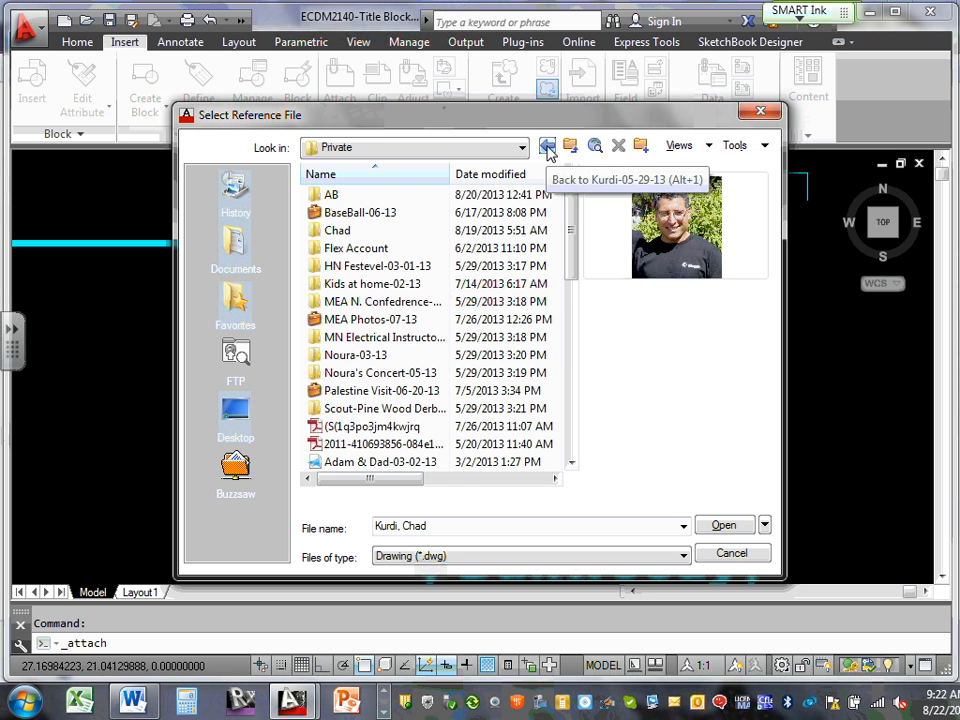
{"action": "left_click", "coordinate": [547, 147]}
{"action": "left_click", "coordinate": [547, 147]}
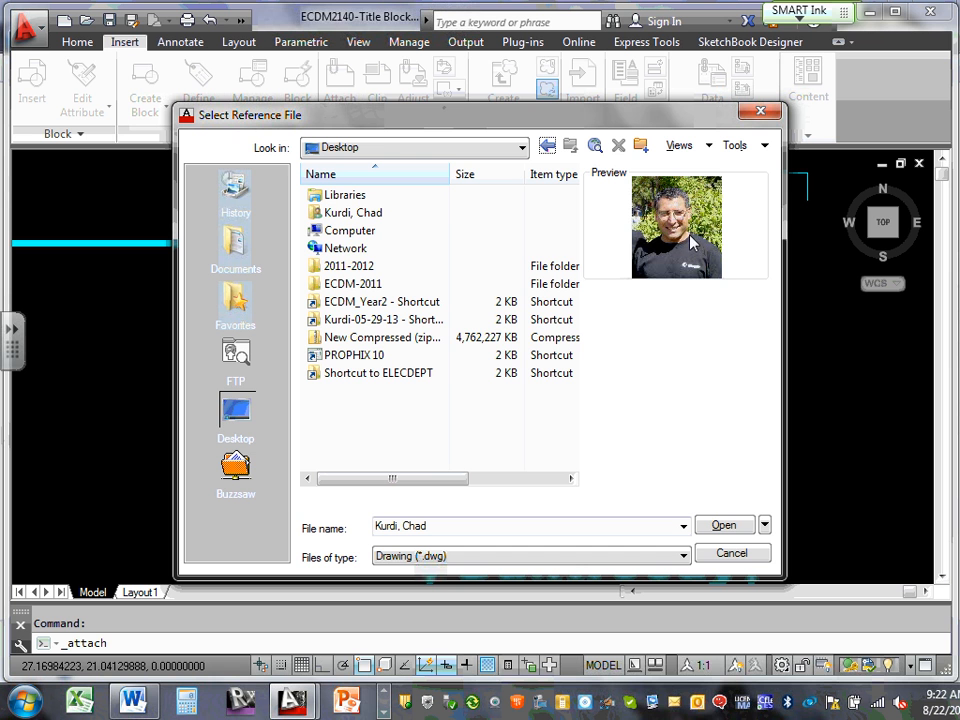
{"action": "double_click", "coordinate": [380, 303]}
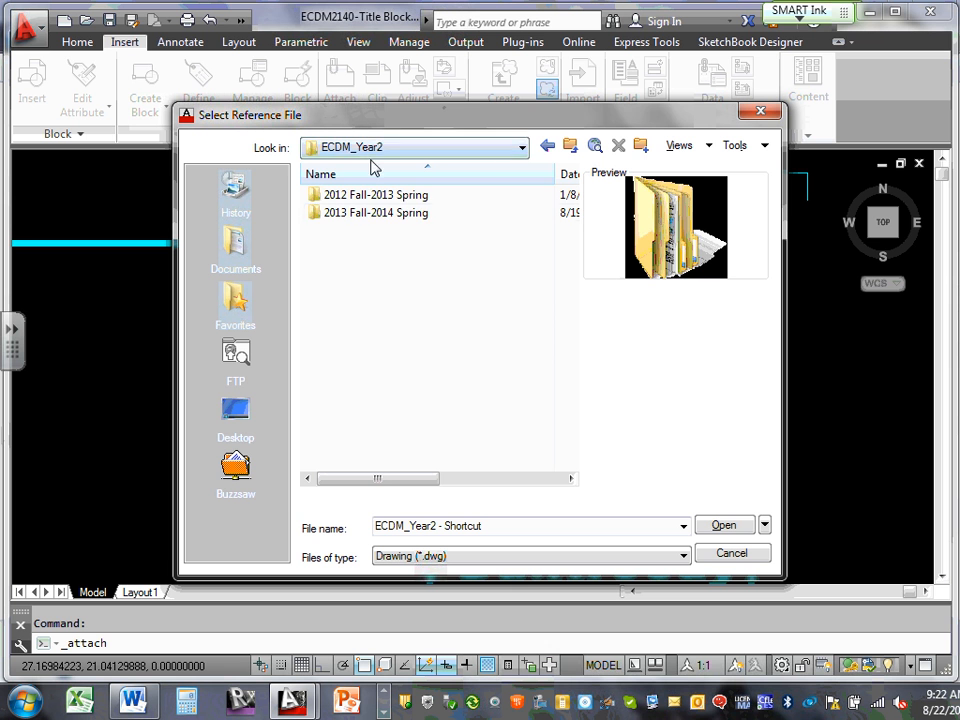
{"action": "left_click", "coordinate": [383, 213]}
{"action": "double_click", "coordinate": [383, 213]}
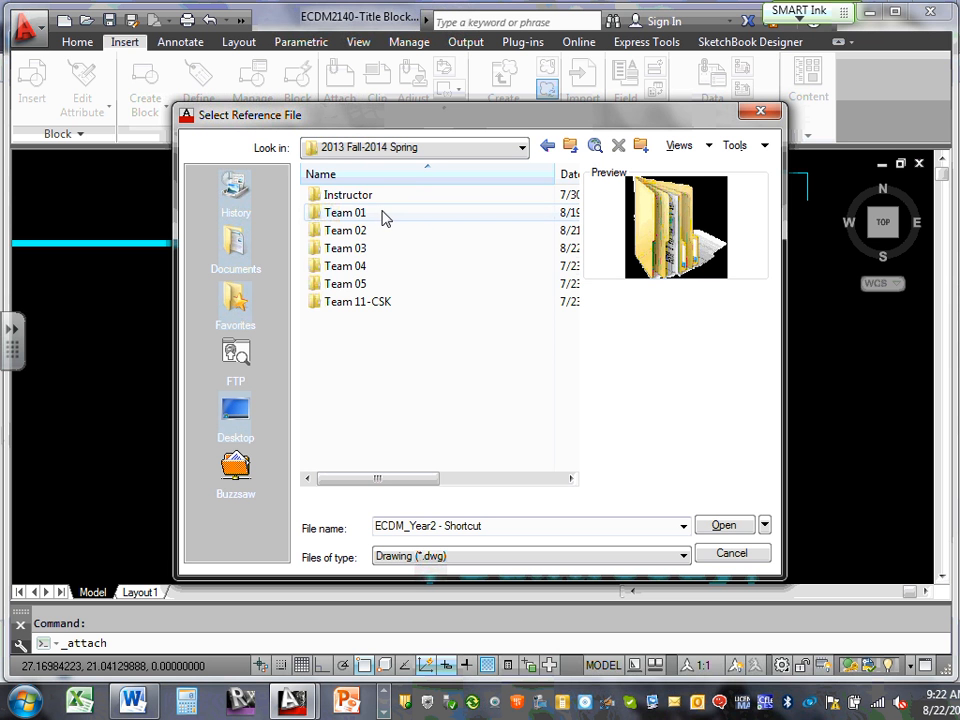
{"action": "double_click", "coordinate": [369, 302]}
{"action": "double_click", "coordinate": [424, 196]}
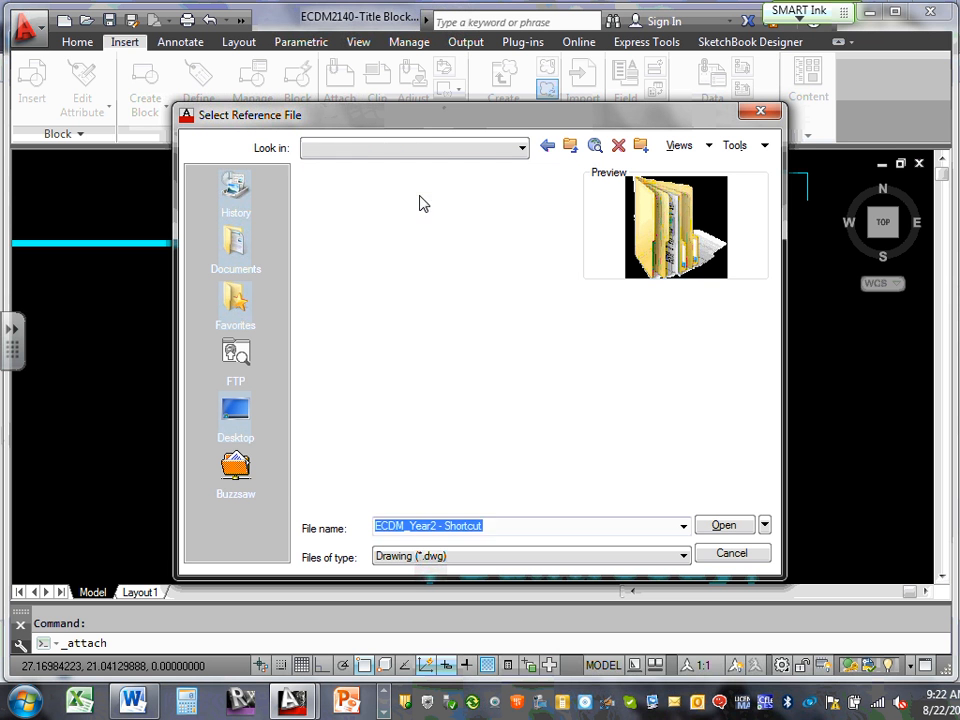
{"action": "double_click", "coordinate": [390, 195]}
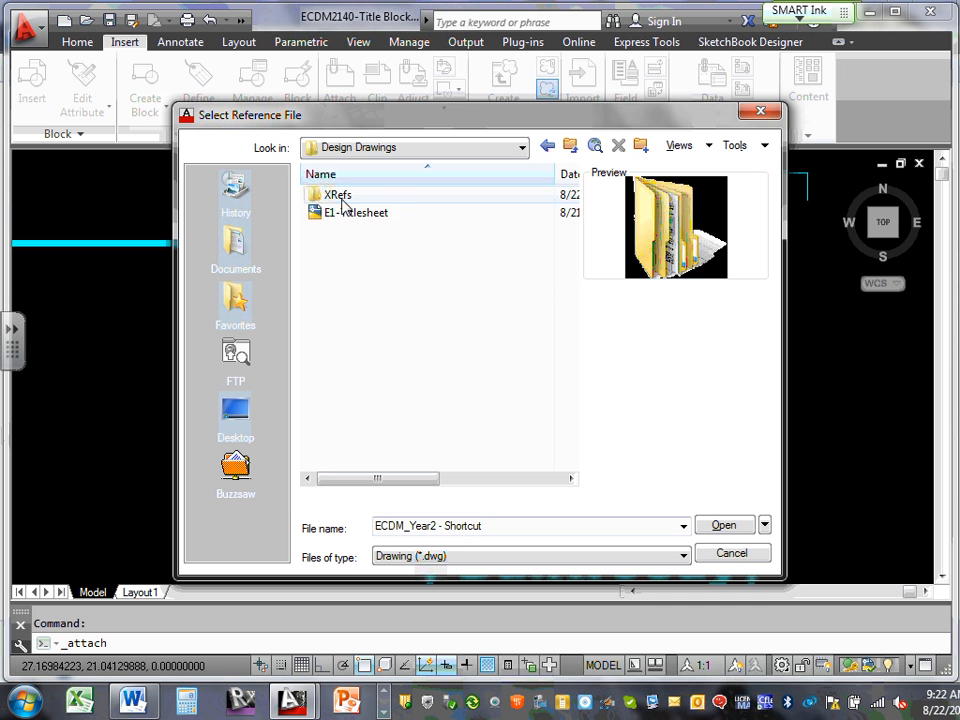
{"action": "double_click", "coordinate": [343, 196]}
Paste the portrait photo into XRefs, show All files (*.*), and select the photo
{"action": "right_click", "coordinate": [369, 432]}
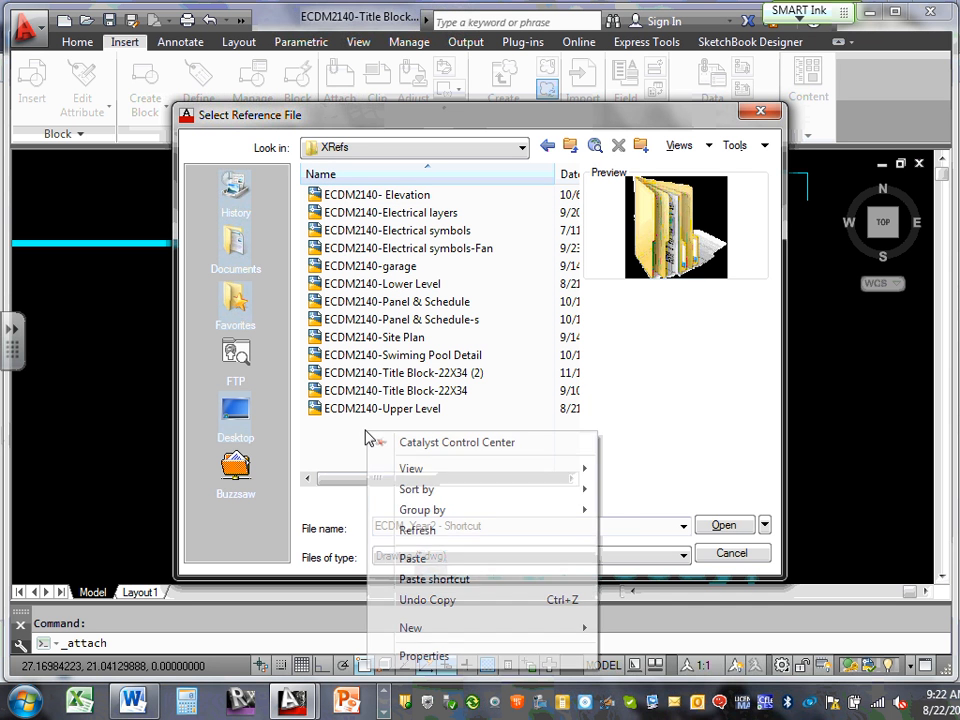
{"action": "left_click", "coordinate": [412, 558]}
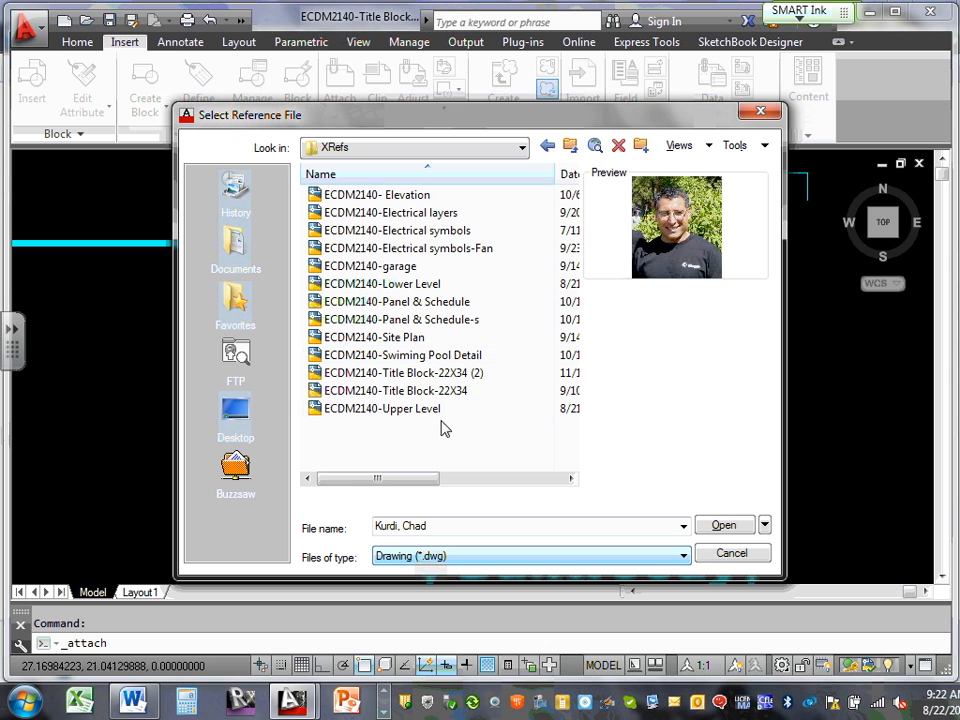
{"action": "scroll", "coordinate": [439, 430], "scroll_direction": "right", "scroll_amount": 1}
{"action": "scroll", "coordinate": [434, 430], "scroll_direction": "left", "scroll_amount": 1}
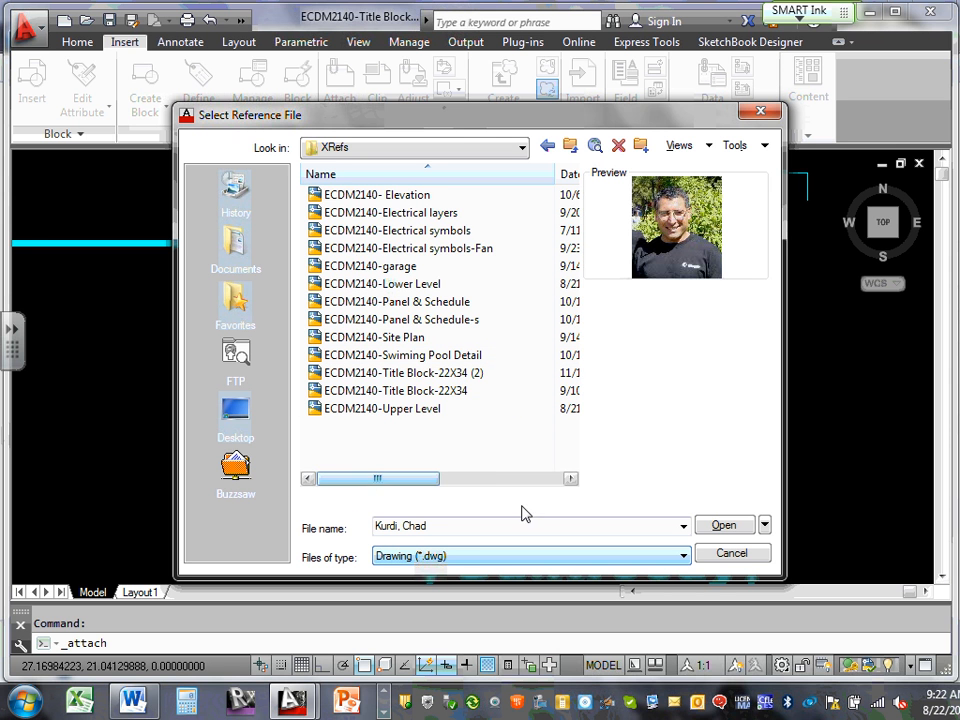
{"action": "left_click", "coordinate": [684, 556]}
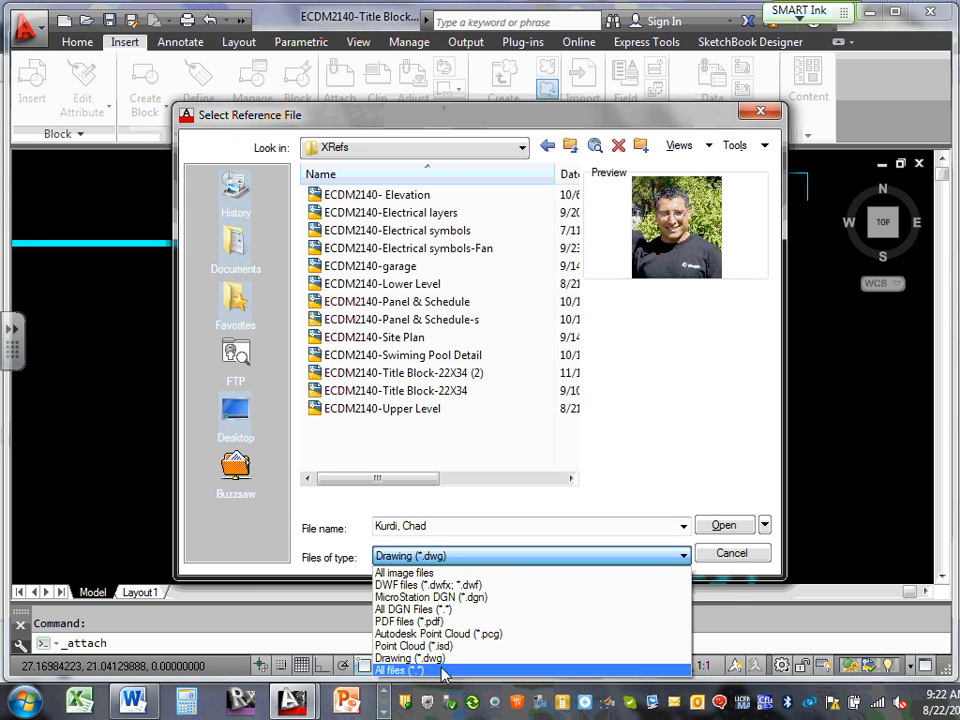
{"action": "left_click", "coordinate": [540, 670]}
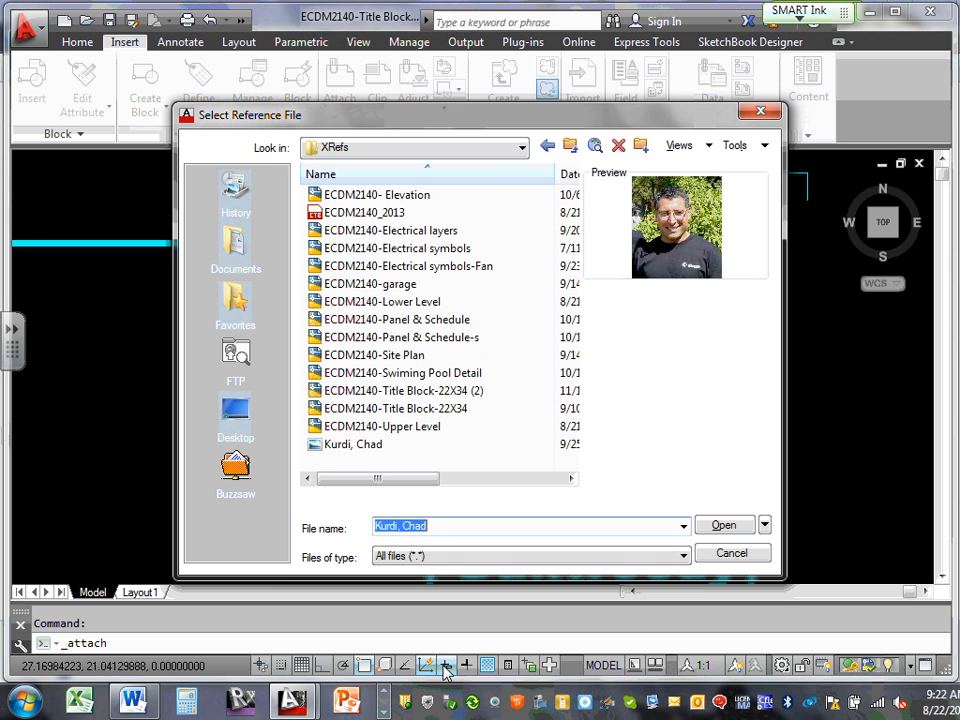
{"action": "left_click", "coordinate": [368, 452]}
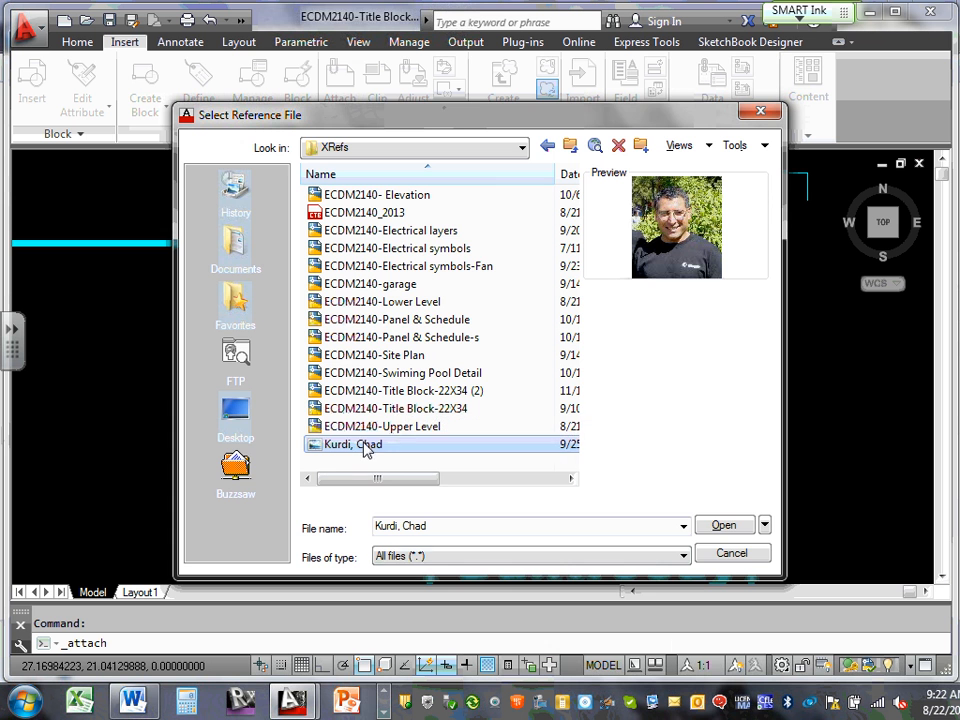
Attach the photo at the upper box's cyan lower-left corner, scaled to fill the box
{"action": "left_click", "coordinate": [720, 527]}
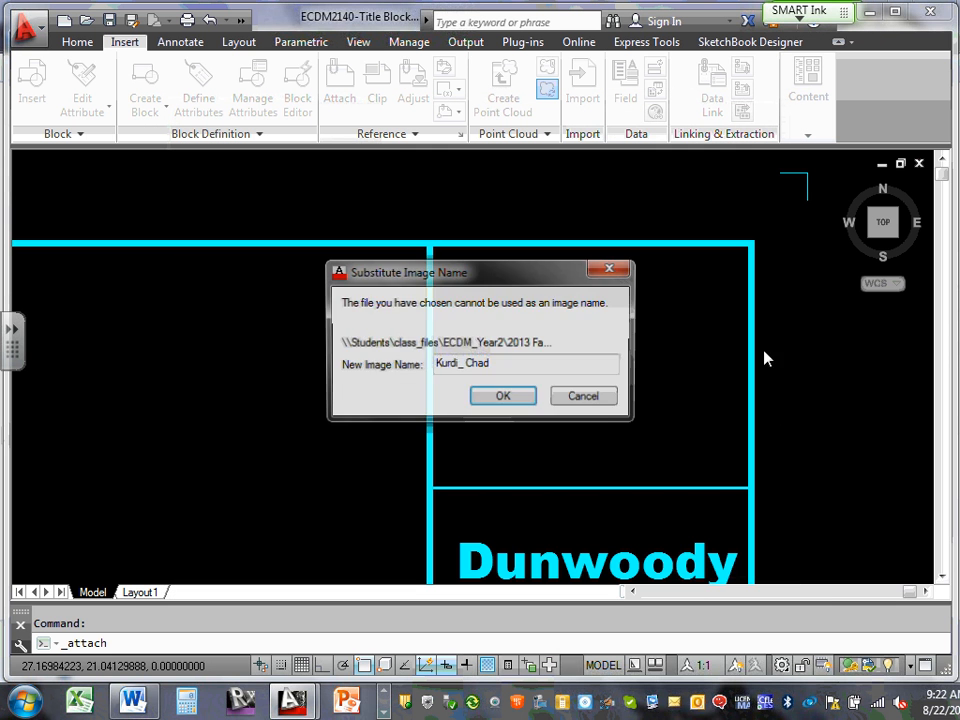
{"action": "left_click", "coordinate": [496, 400]}
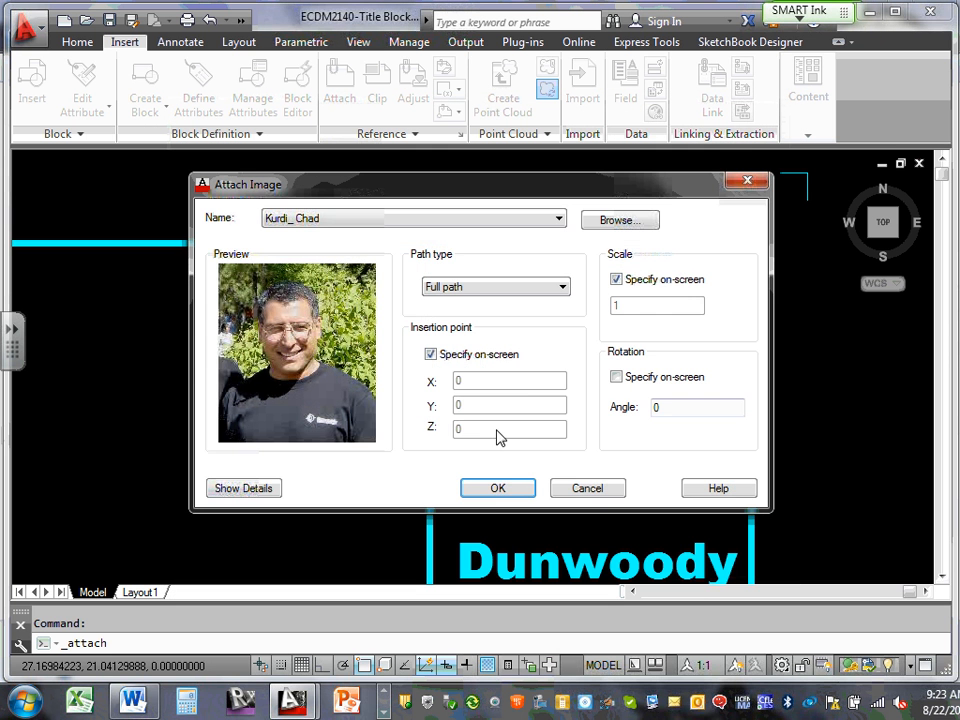
{"action": "left_click", "coordinate": [497, 479]}
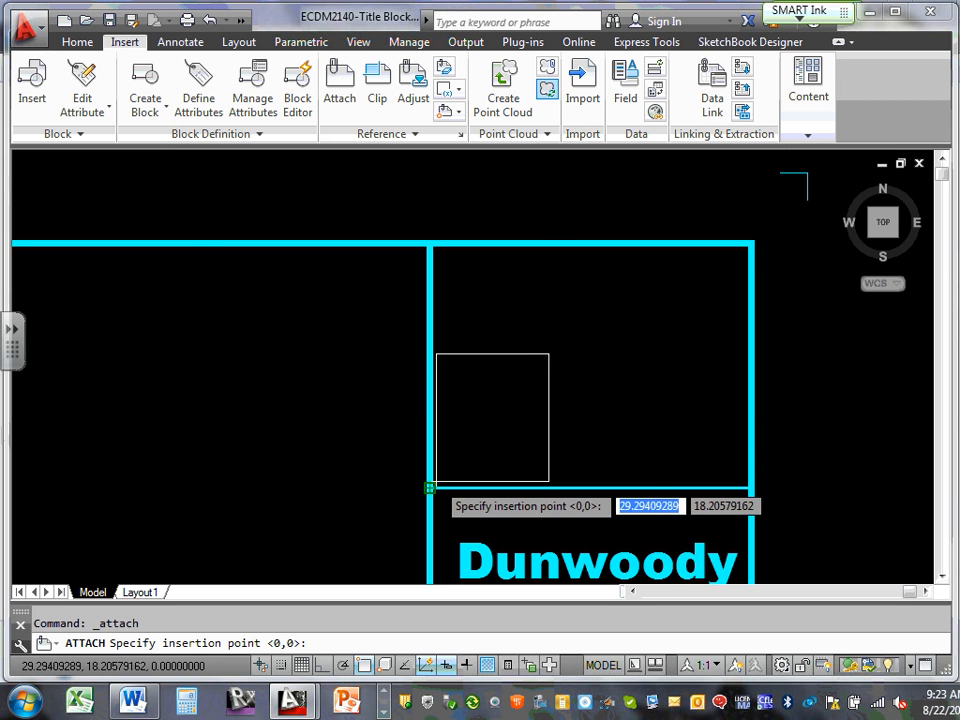
{"action": "left_click", "coordinate": [429, 488]}
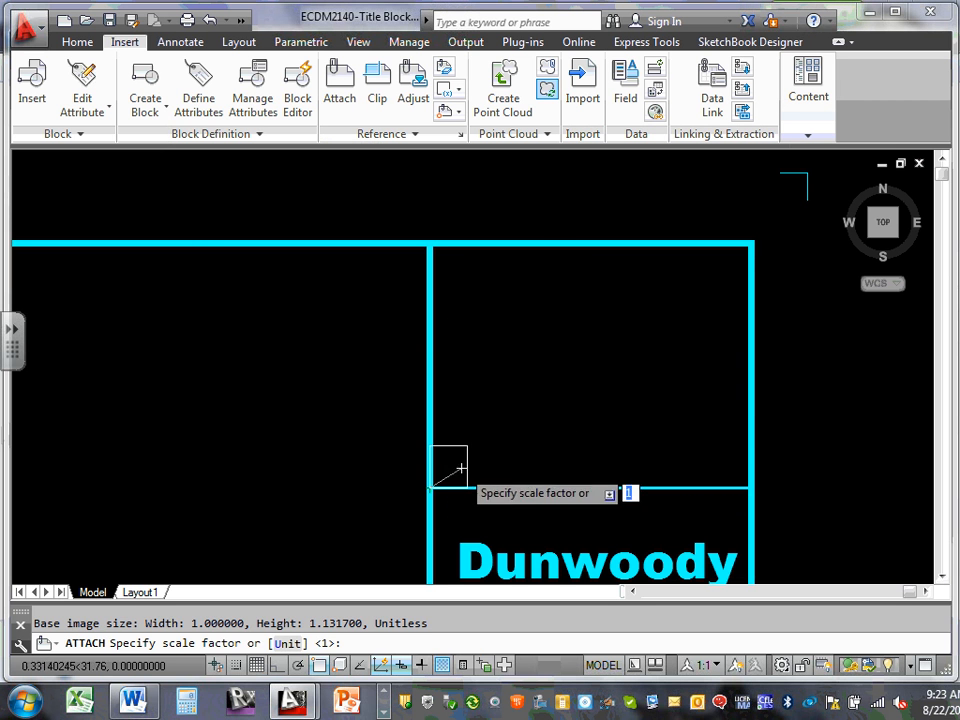
{"action": "left_click", "coordinate": [621, 388]}
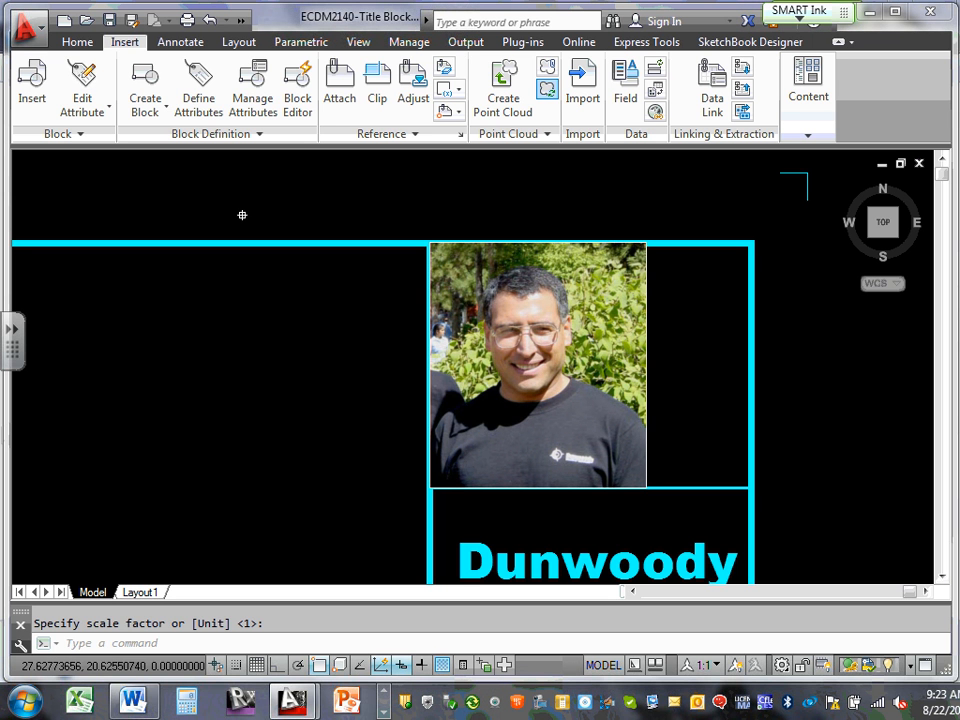
{"action": "key", "text": "Escape"}
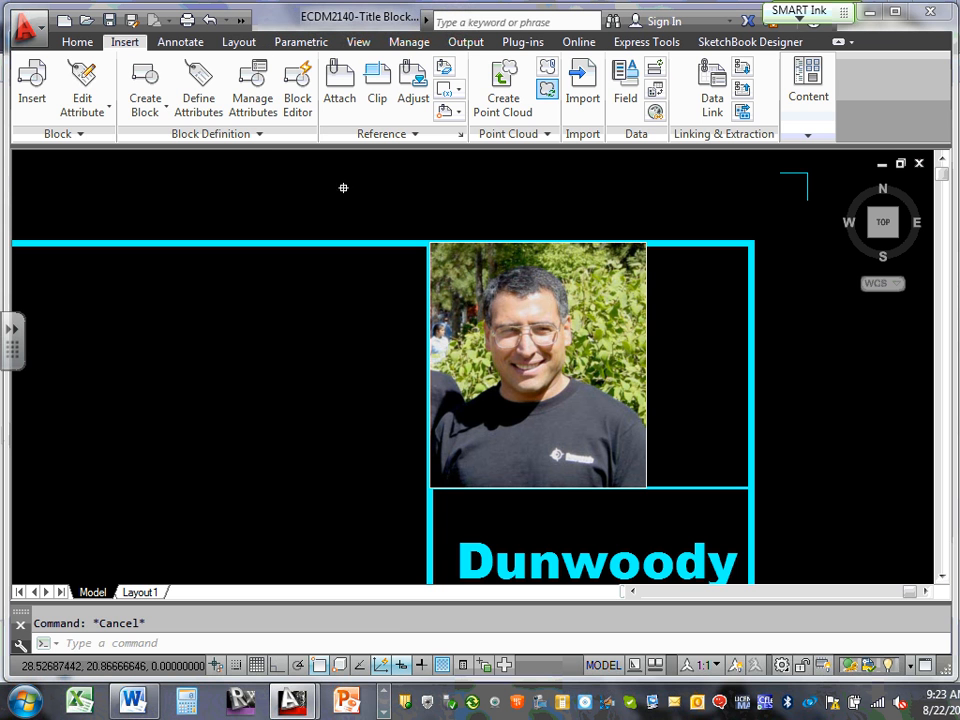
Begin a Move on the photo and its frame, then cancel that attempt
{"action": "left_click", "coordinate": [576, 313]}
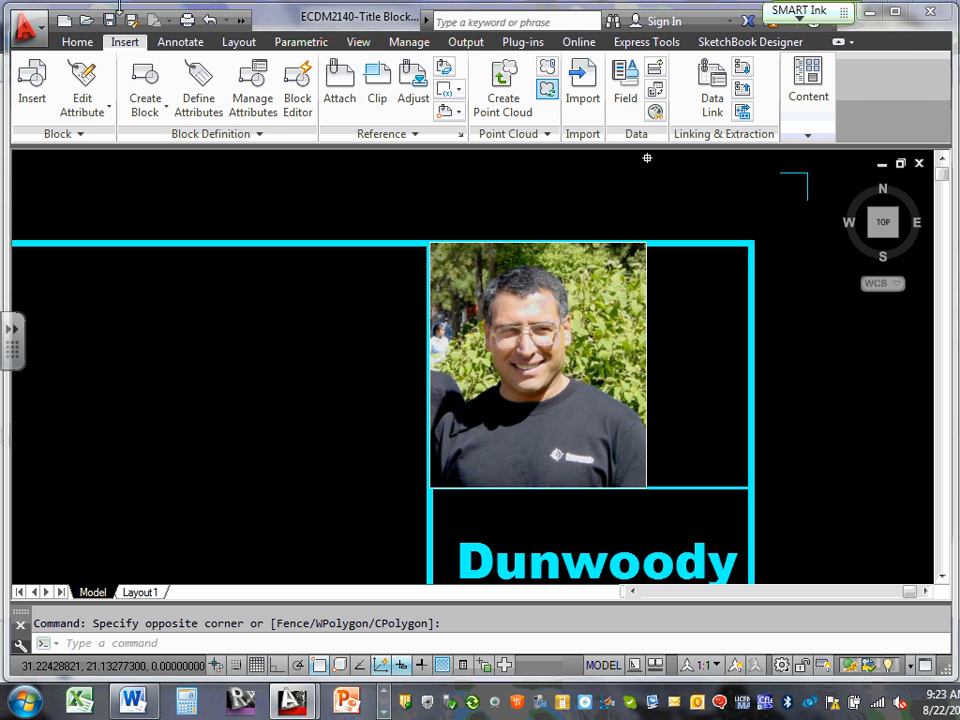
{"action": "left_click", "coordinate": [77, 42]}
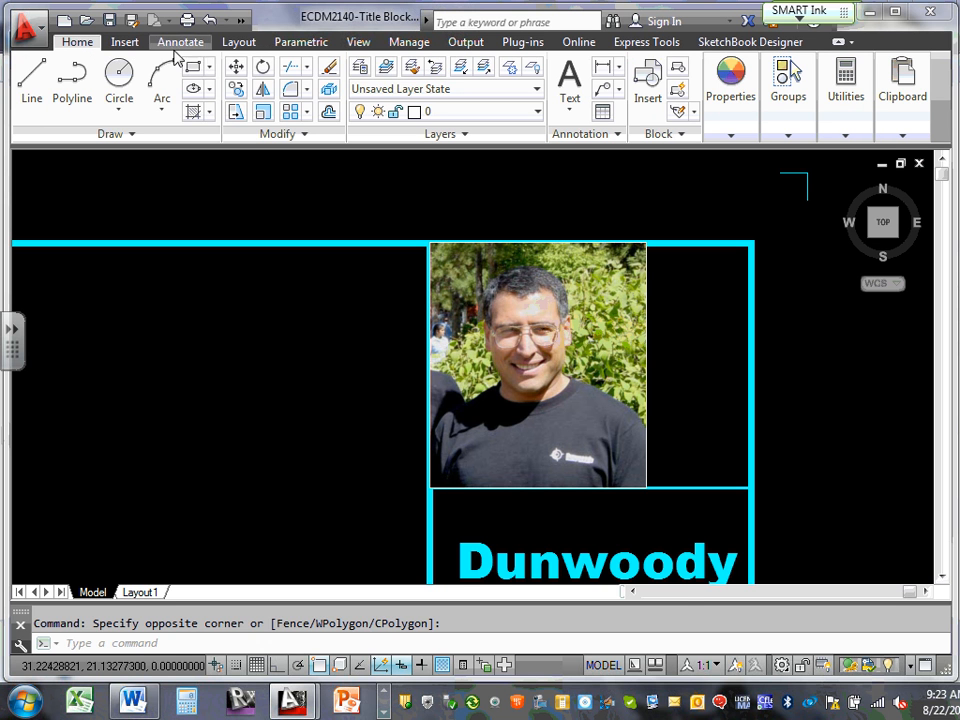
{"action": "left_click", "coordinate": [235, 66]}
{"action": "left_click", "coordinate": [516, 347]}
{"action": "left_click", "coordinate": [511, 332]}
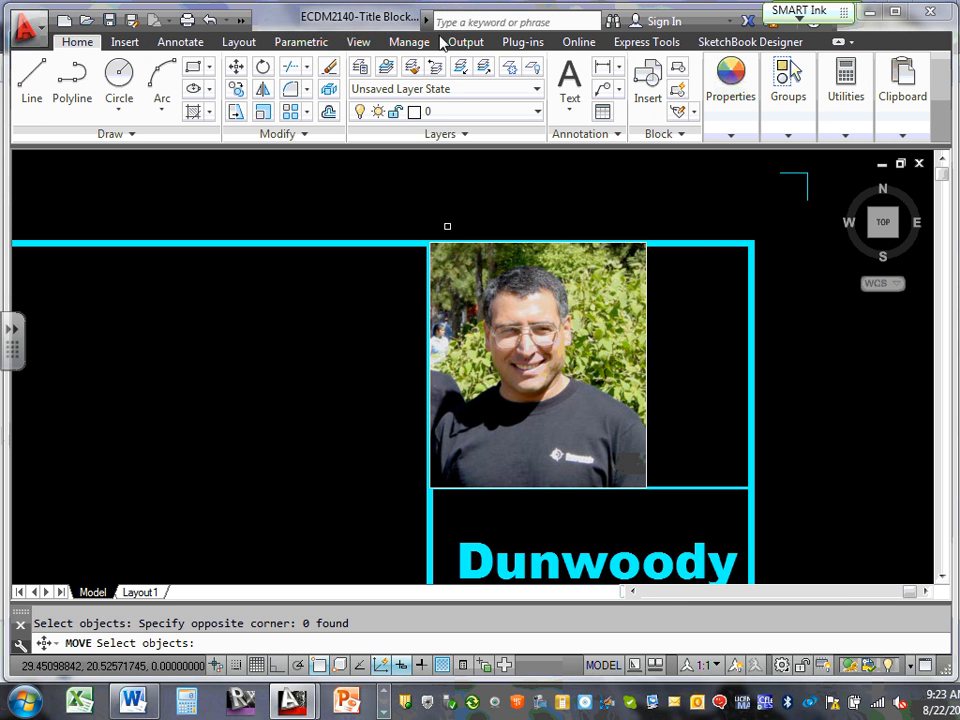
{"action": "left_click", "coordinate": [612, 209]}
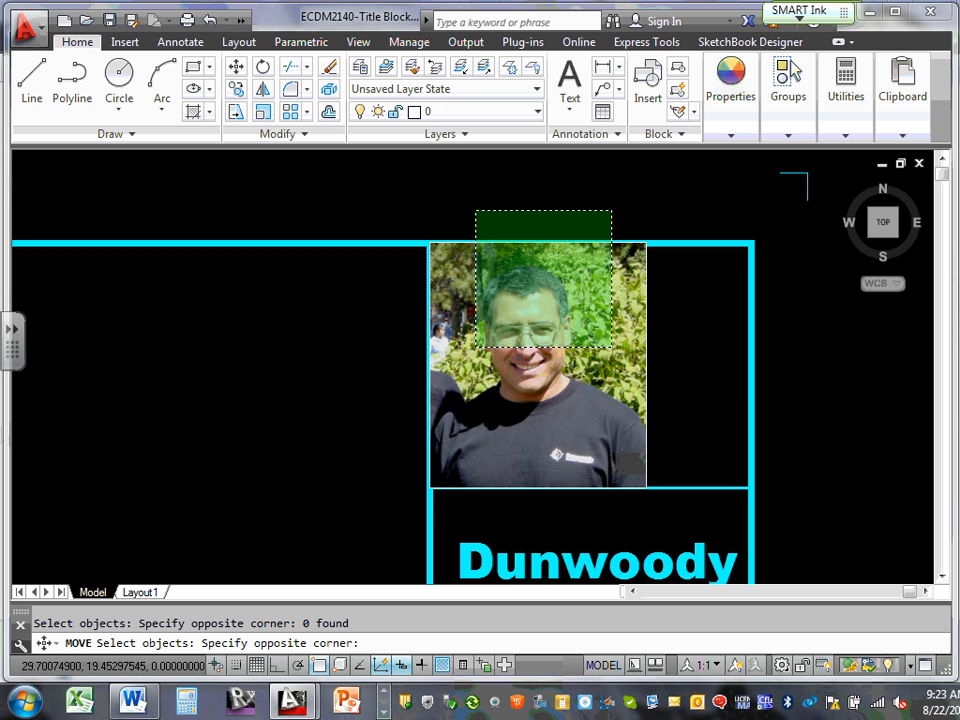
{"action": "left_click", "coordinate": [466, 341]}
{"action": "key", "text": "Escape"}
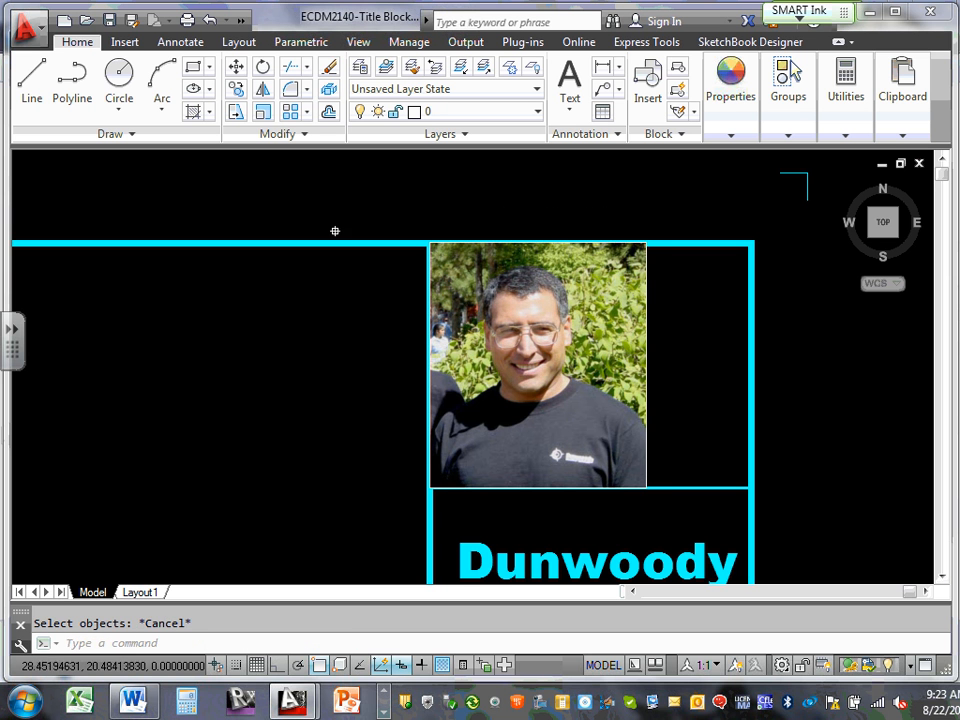
Move just the photo to the right so it centres in the top cell
{"action": "left_click", "coordinate": [237, 67]}
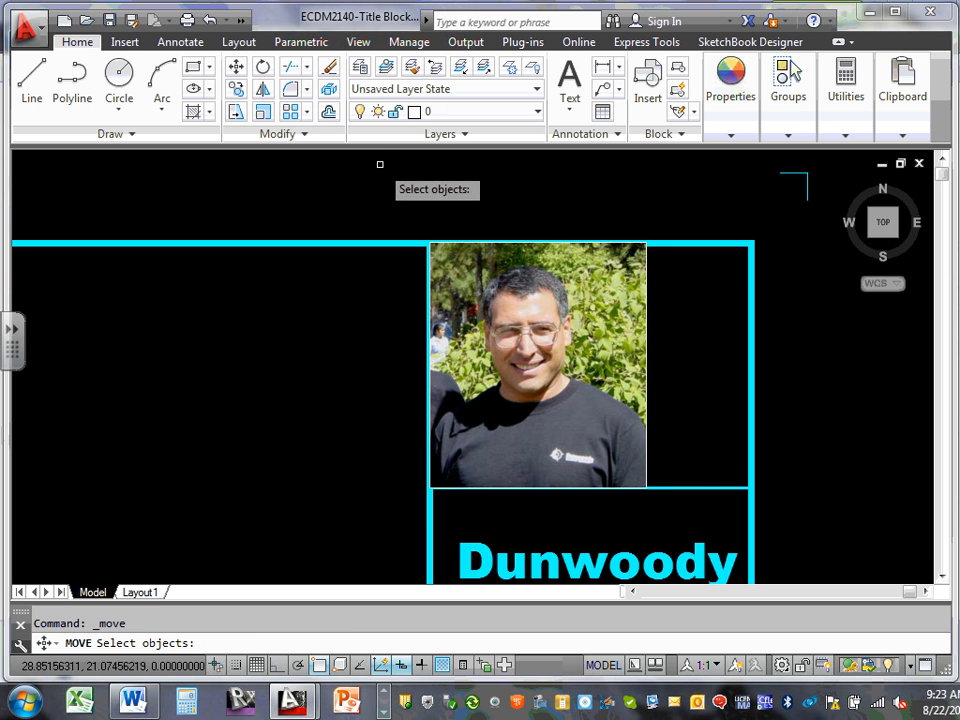
{"action": "left_click", "coordinate": [379, 178]}
{"action": "left_click", "coordinate": [699, 507]}
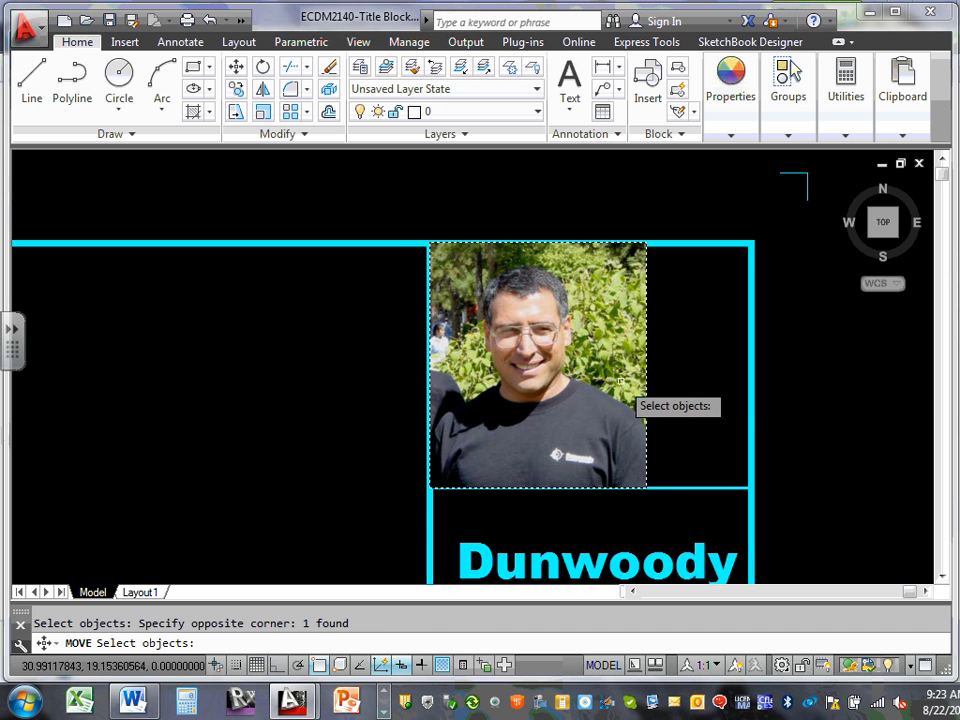
{"action": "key", "text": "Return"}
{"action": "left_click", "coordinate": [579, 375]}
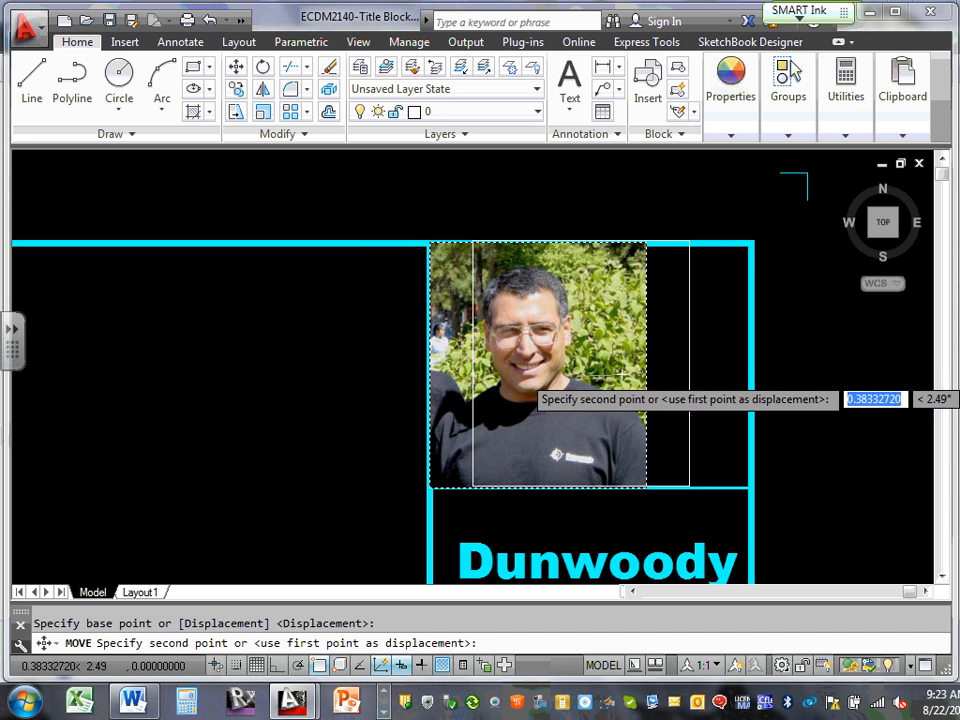
{"action": "left_click", "coordinate": [630, 374]}
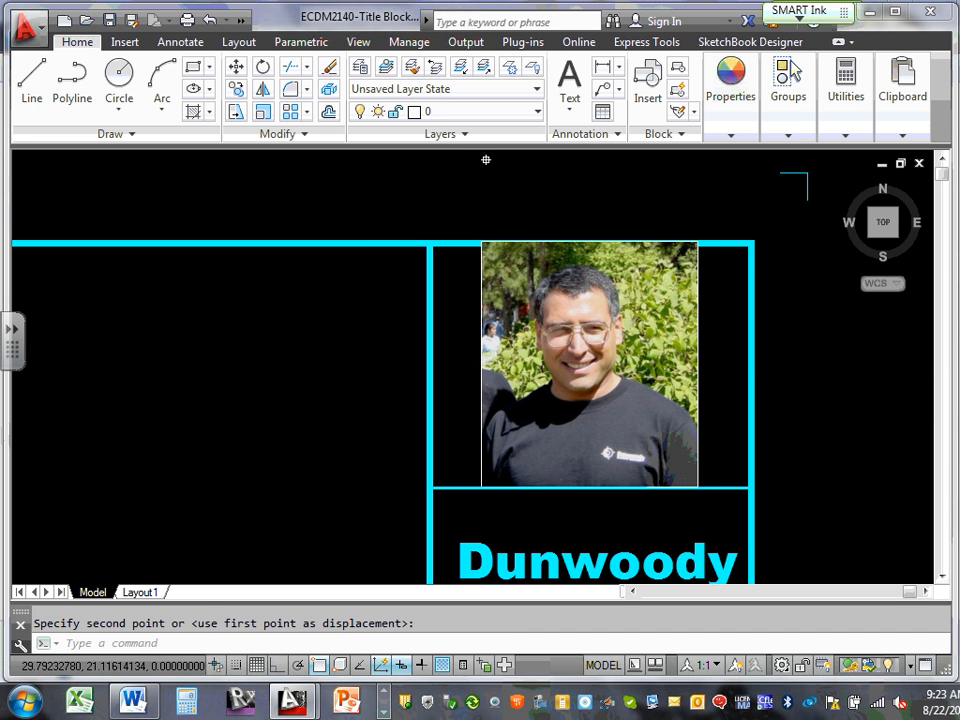
{"action": "key", "text": "Escape"}
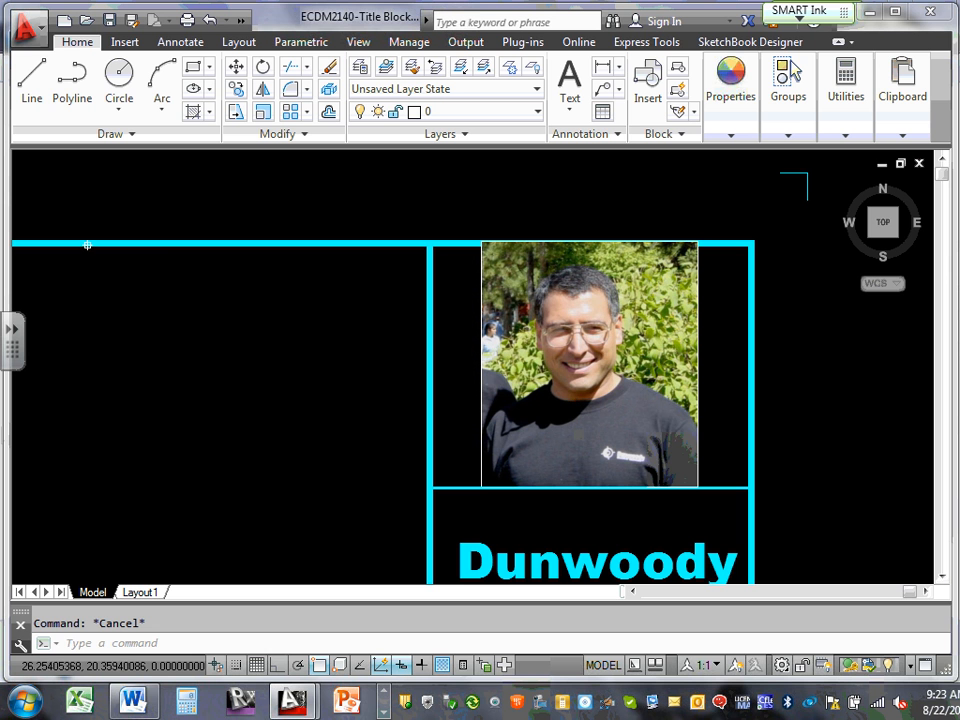
{"action": "mouse_move", "coordinate": [161, 238]}
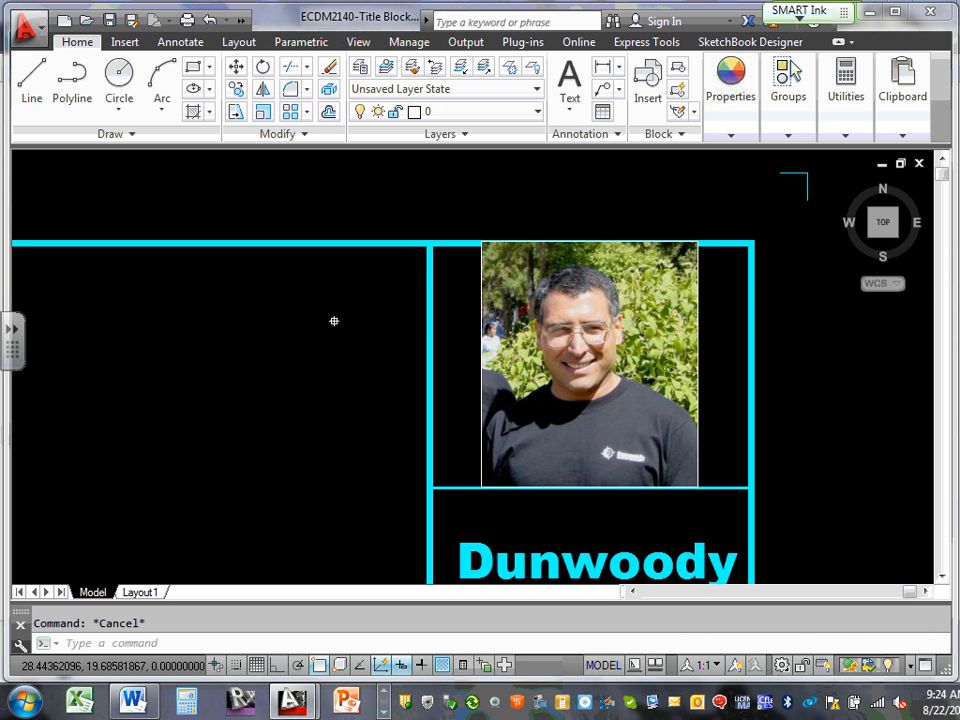
{"action": "left_click", "coordinate": [731, 92]}
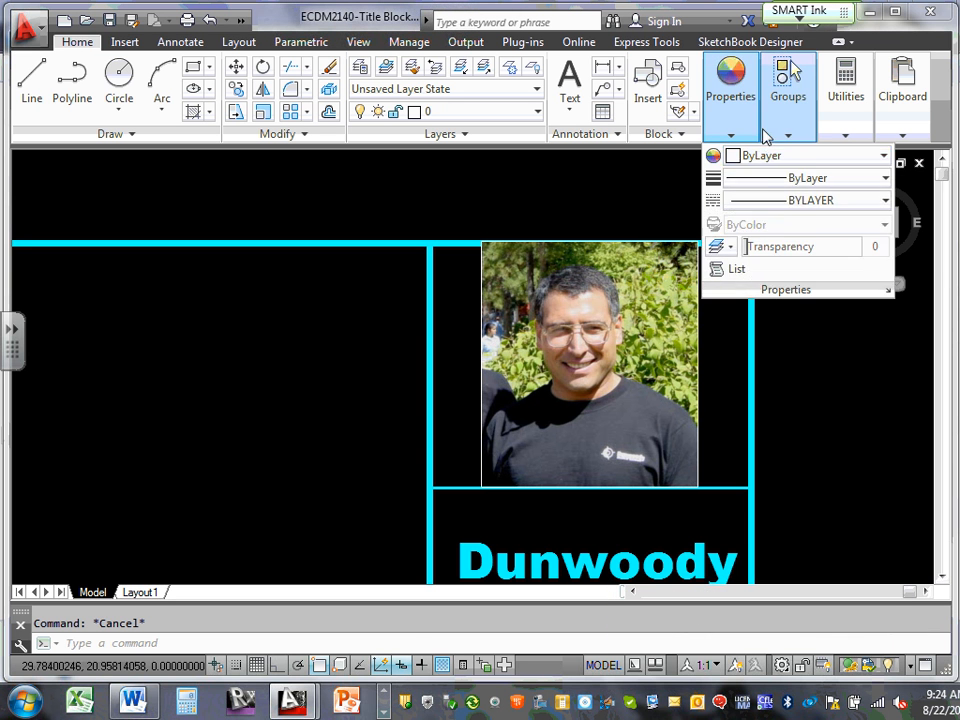
{"action": "scroll", "coordinate": [771, 208], "scroll_direction": "down", "scroll_amount": 8}
{"action": "middle_click_drag", "start_coordinate": [671, 283], "coordinate": [268, 276]}
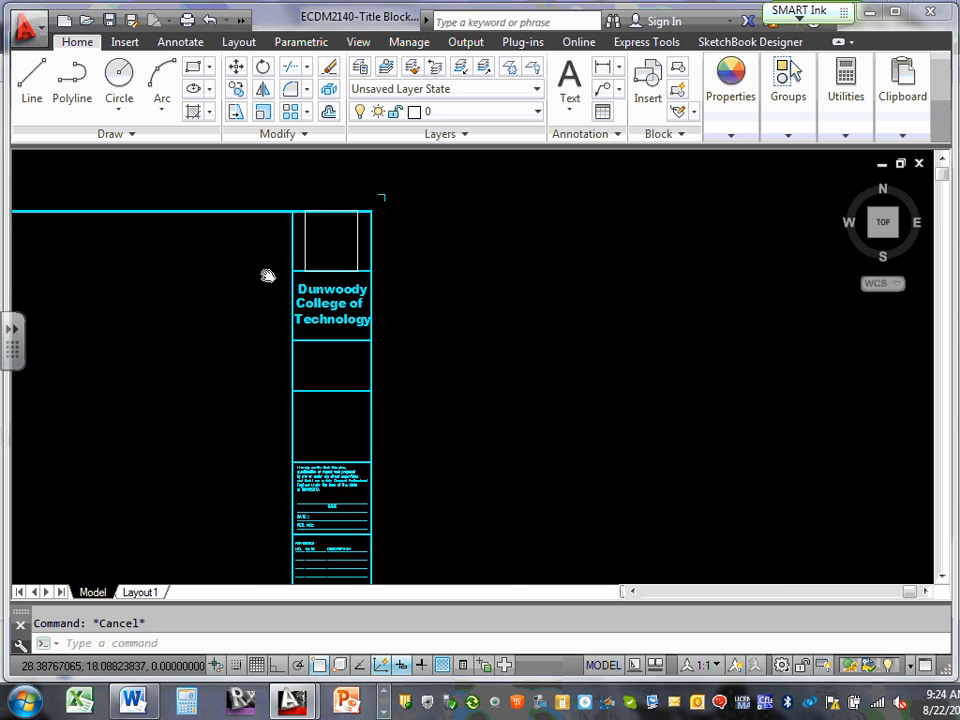
{"action": "scroll", "coordinate": [355, 358], "scroll_direction": "up", "scroll_amount": 2}
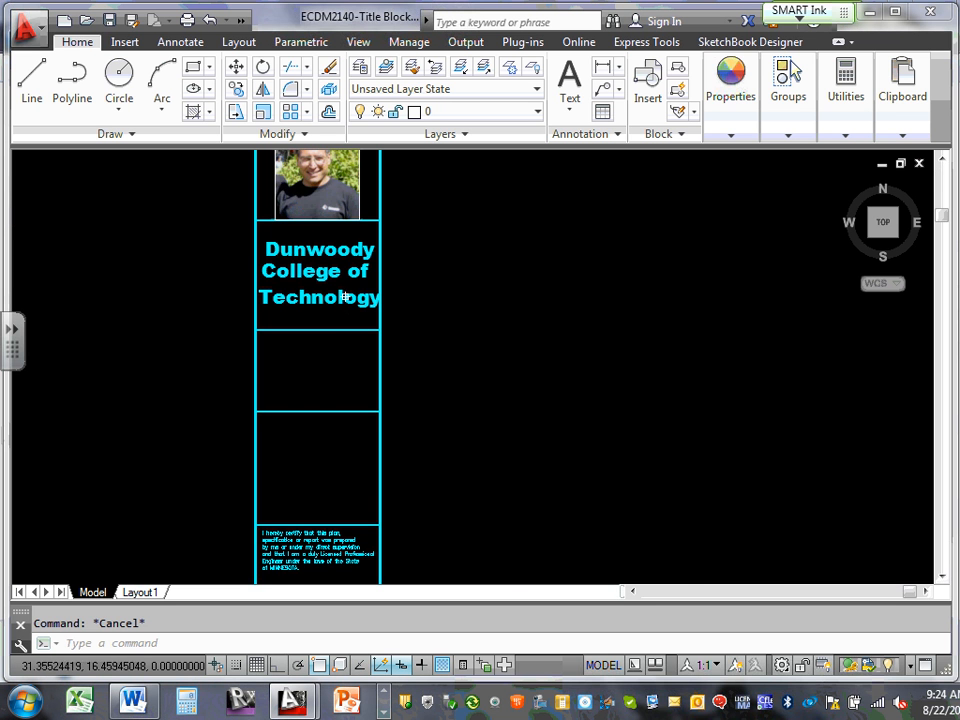
{"action": "middle_click_drag", "start_coordinate": [344, 297], "coordinate": [617, 396]}
{"action": "scroll", "coordinate": [617, 397], "scroll_direction": "up", "scroll_amount": 2}
{"action": "scroll", "coordinate": [703, 402], "scroll_direction": "down", "scroll_amount": 4}
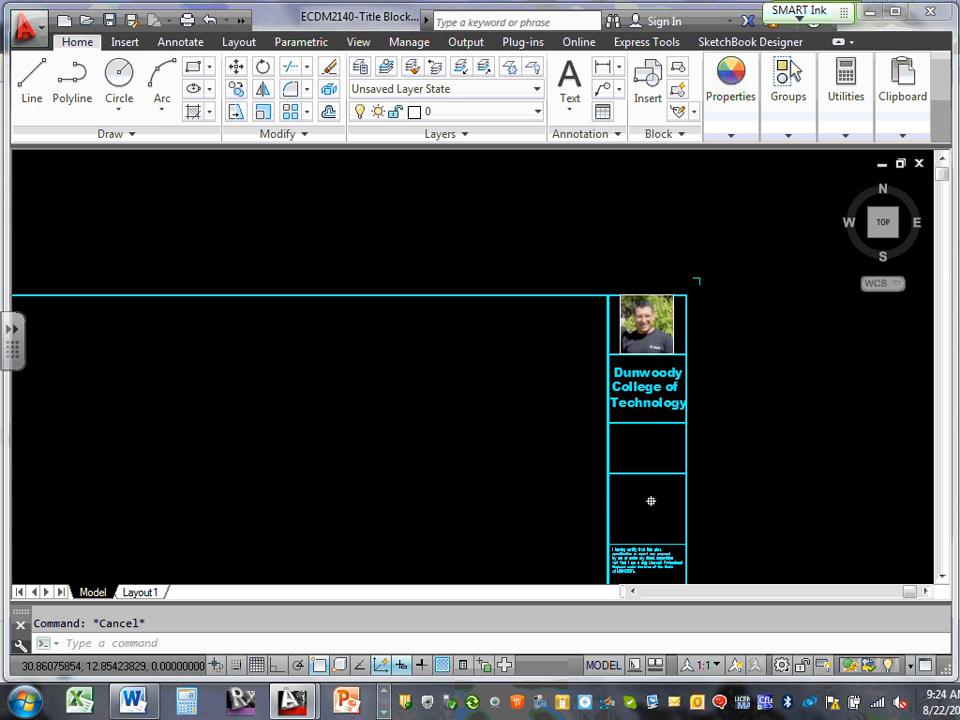
{"action": "scroll", "coordinate": [649, 501], "scroll_direction": "down", "scroll_amount": 1}
{"action": "scroll", "coordinate": [642, 549], "scroll_direction": "up", "scroll_amount": 5}
{"action": "scroll", "coordinate": [642, 549], "scroll_direction": "up", "scroll_amount": 2}
{"action": "mouse_move", "coordinate": [634, 538]}
{"action": "middle_mouse_down"}
{"action": "mouse_move", "coordinate": [594, 313]}
{"action": "mouse_move", "coordinate": [606, 426]}
{"action": "middle_mouse_up"}
{"action": "scroll", "coordinate": [606, 426], "scroll_direction": "down", "scroll_amount": 3}
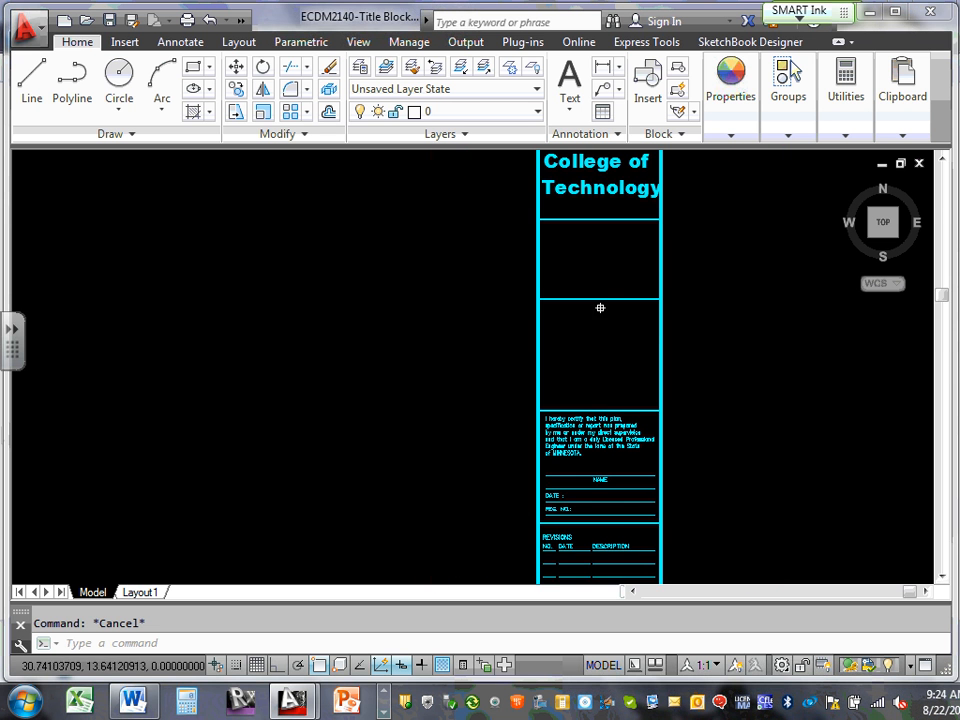
{"action": "middle_click_drag", "start_coordinate": [600, 306], "coordinate": [607, 412]}
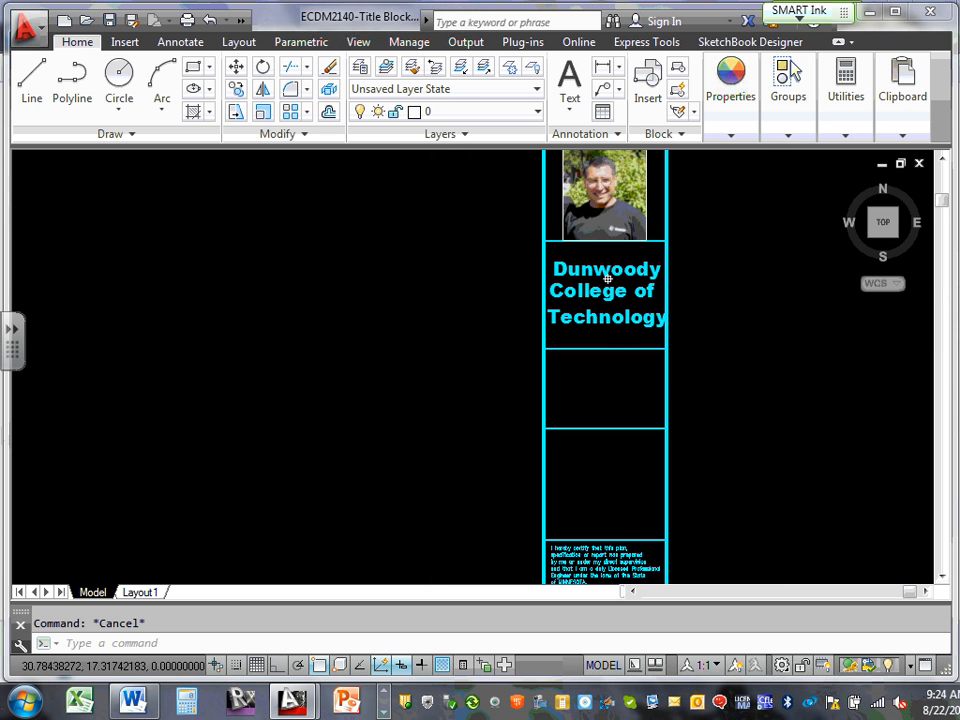
{"action": "mouse_move", "coordinate": [607, 279]}
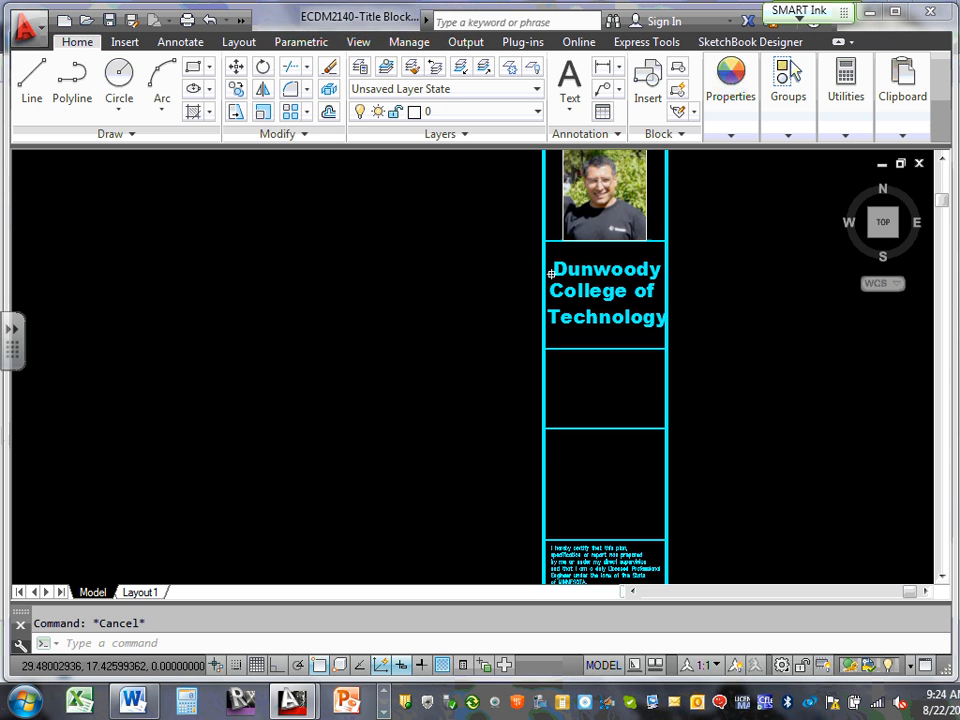
{"action": "scroll", "coordinate": [559, 279], "scroll_direction": "down", "scroll_amount": 2}
{"action": "scroll", "coordinate": [574, 306], "scroll_direction": "up", "scroll_amount": 2}
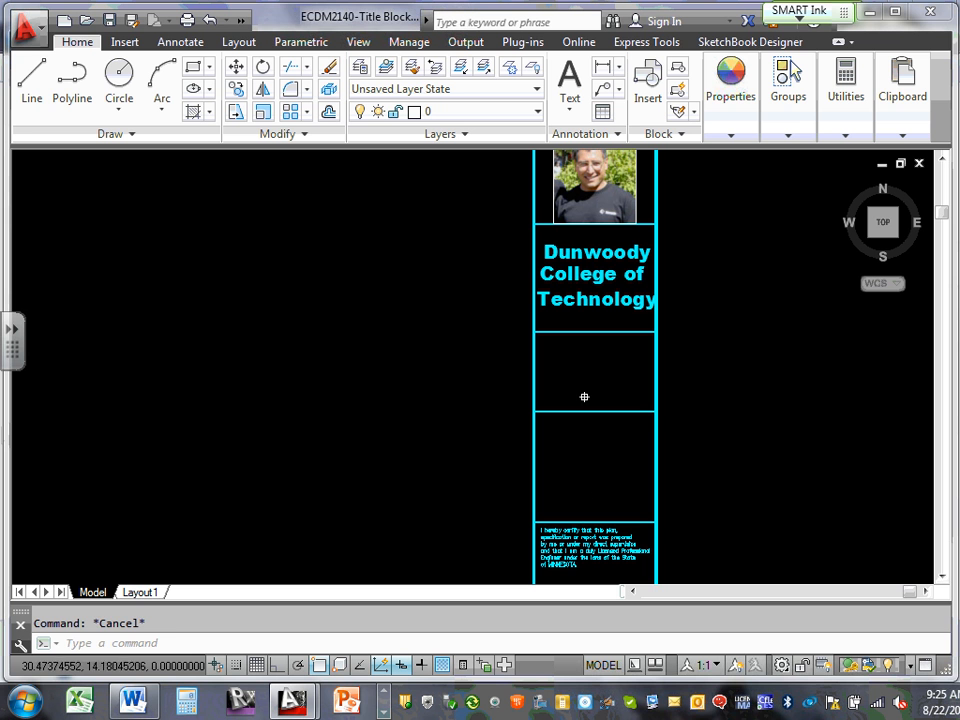
Select the College of and certification text lines, then clear the selection
{"action": "left_click", "coordinate": [587, 274]}
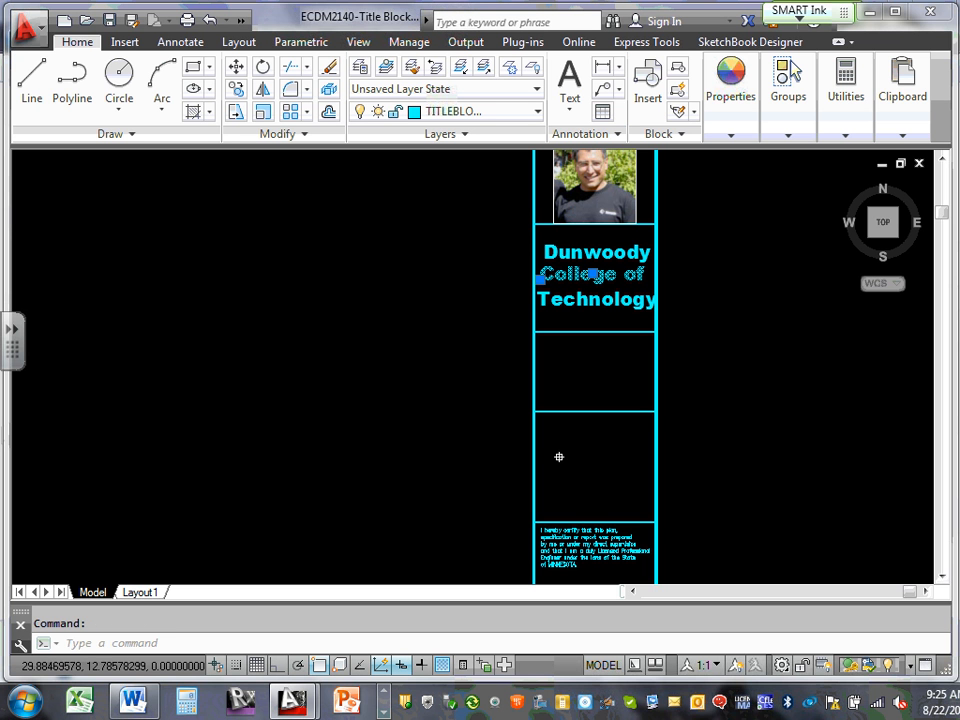
{"action": "key", "text": "Escape"}
{"action": "scroll", "coordinate": [561, 450], "scroll_direction": "down", "scroll_amount": 3}
{"action": "scroll", "coordinate": [566, 474], "scroll_direction": "up", "scroll_amount": 3}
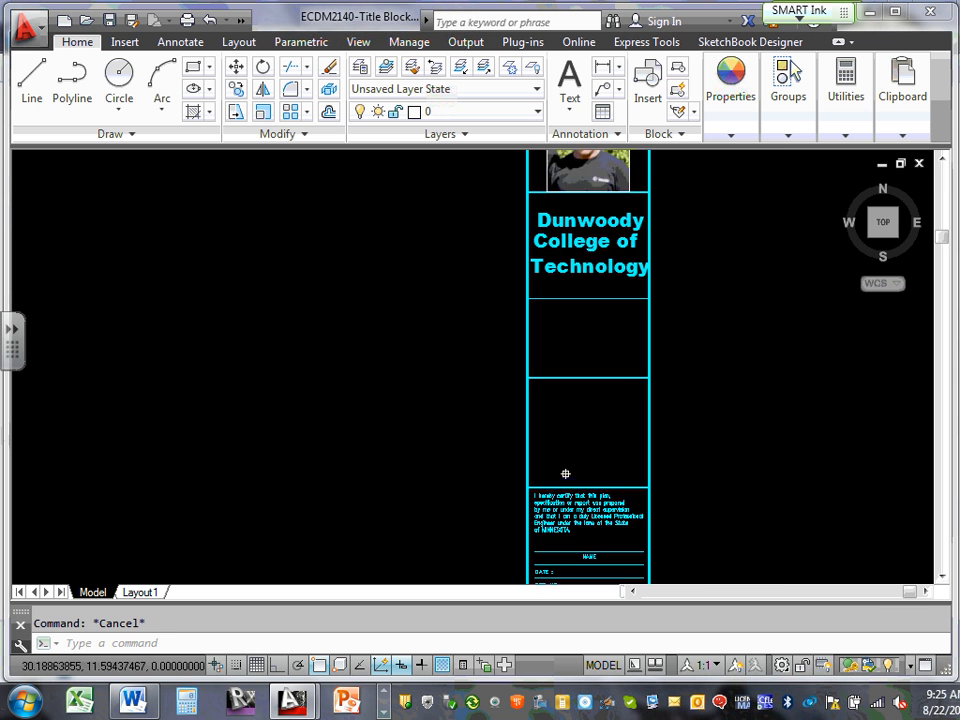
{"action": "scroll", "coordinate": [565, 497], "scroll_direction": "up", "scroll_amount": 4}
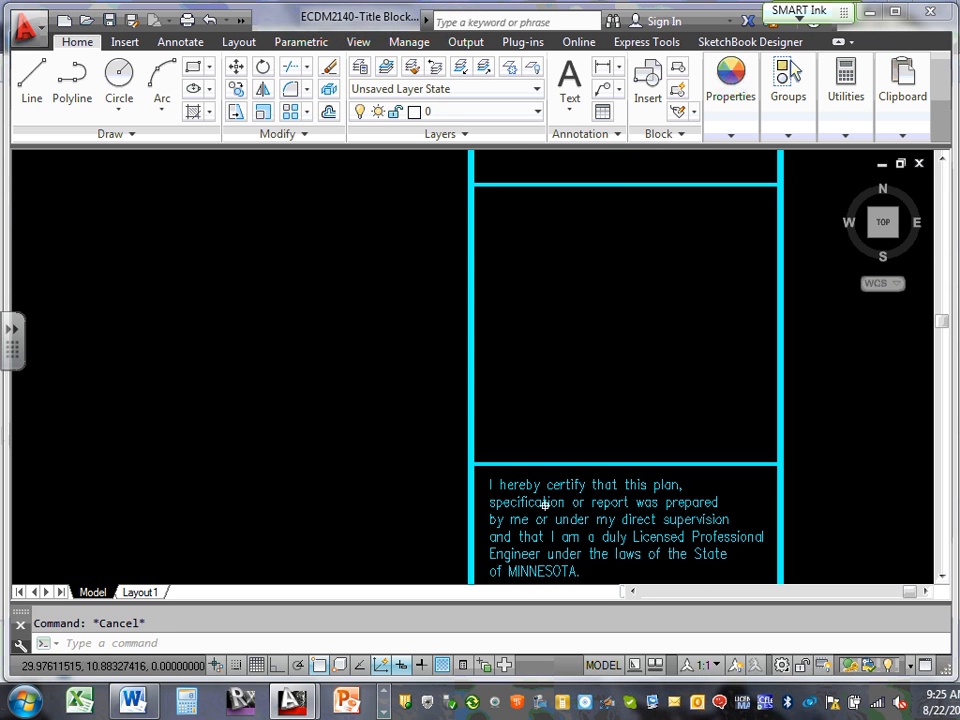
{"action": "left_click", "coordinate": [543, 505]}
{"action": "left_click", "coordinate": [549, 486]}
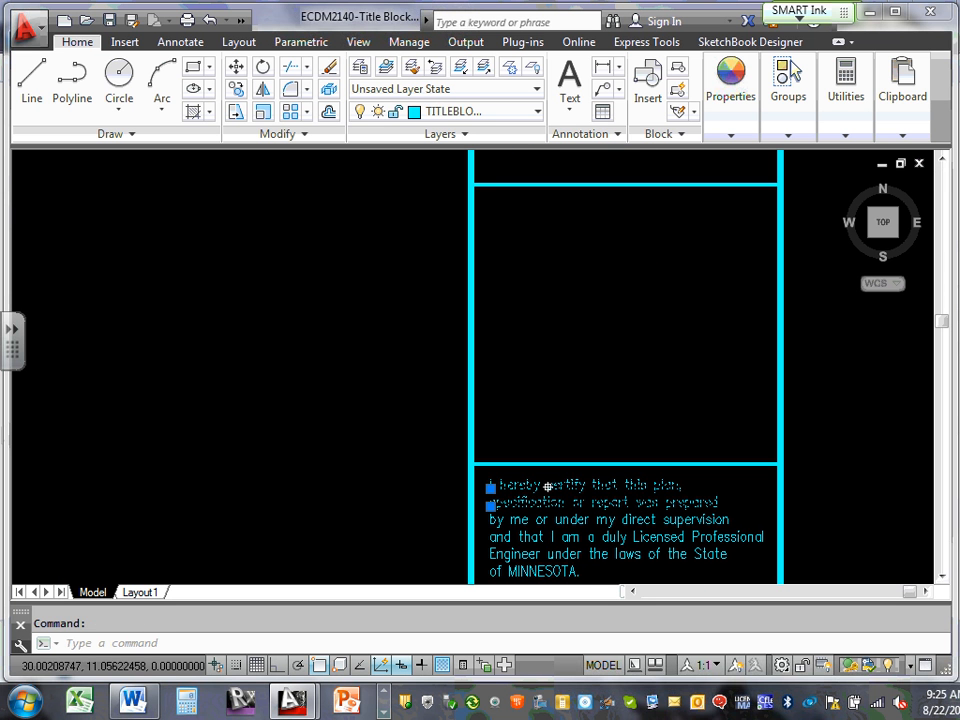
{"action": "scroll", "coordinate": [543, 481], "scroll_direction": "down", "scroll_amount": 2}
{"action": "scroll", "coordinate": [543, 481], "scroll_direction": "down", "scroll_amount": 2}
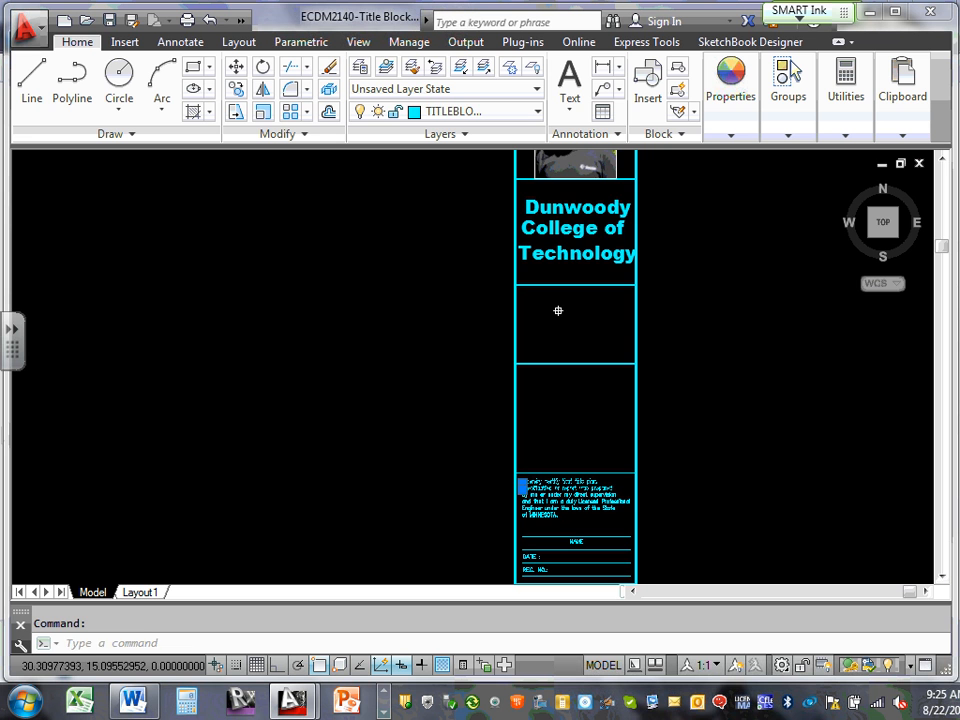
{"action": "key", "text": "Escape"}
Replace 'Dunwoody' in the heading with 'DCT Engineering'
{"action": "middle_click_drag", "start_coordinate": [553, 221], "coordinate": [555, 308]}
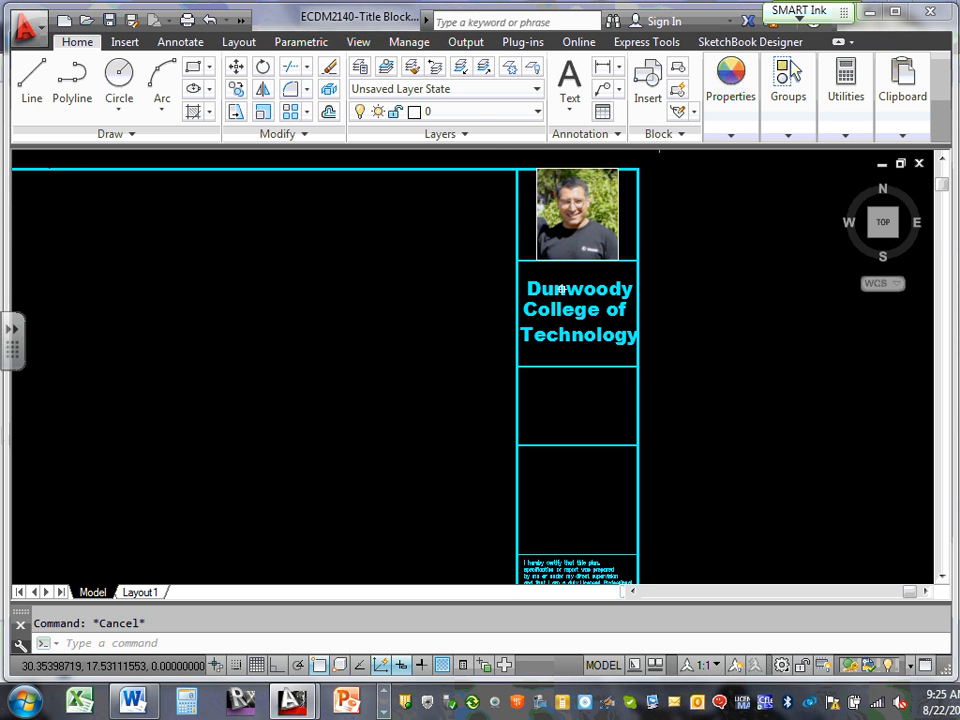
{"action": "left_click", "coordinate": [578, 288]}
{"action": "double_click", "coordinate": [563, 292]}
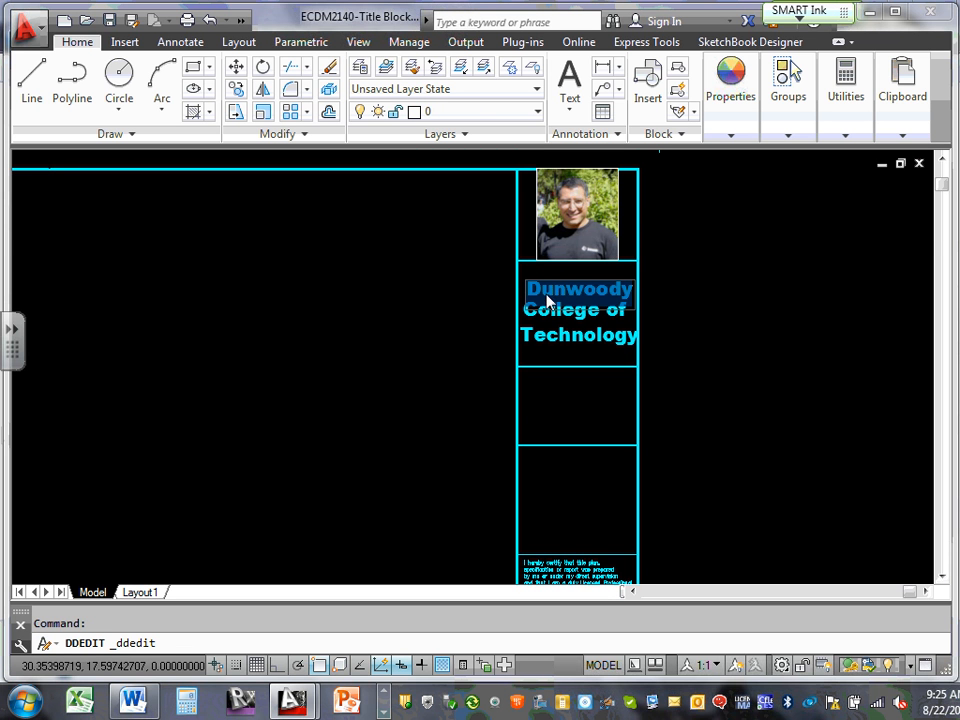
{"action": "left_click", "coordinate": [552, 310]}
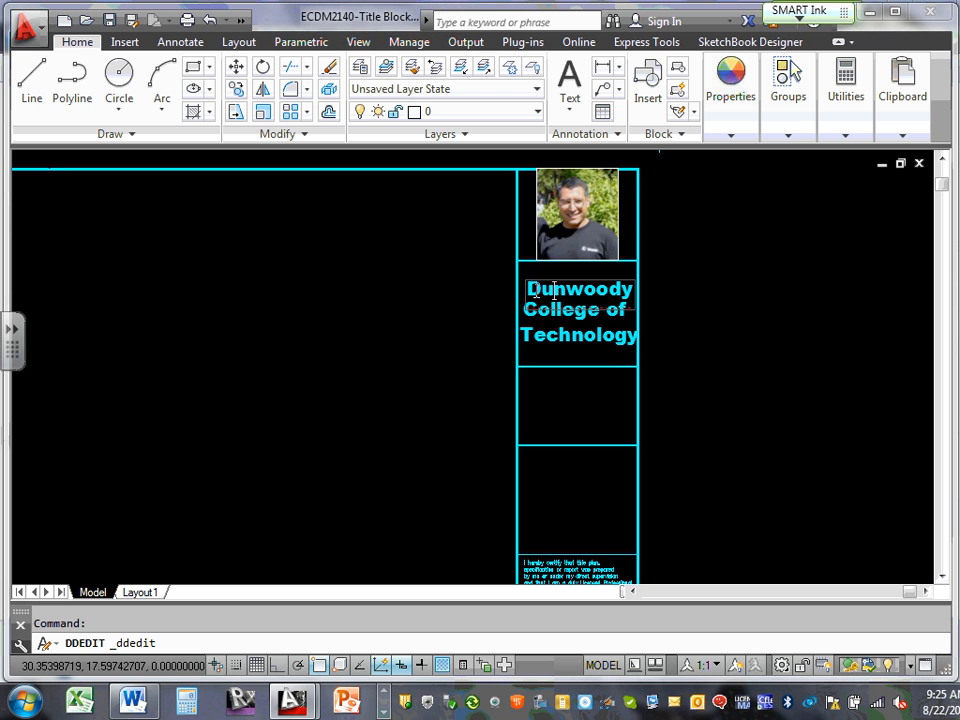
{"action": "left_click_drag", "start_coordinate": [527, 290], "coordinate": [634, 289]}
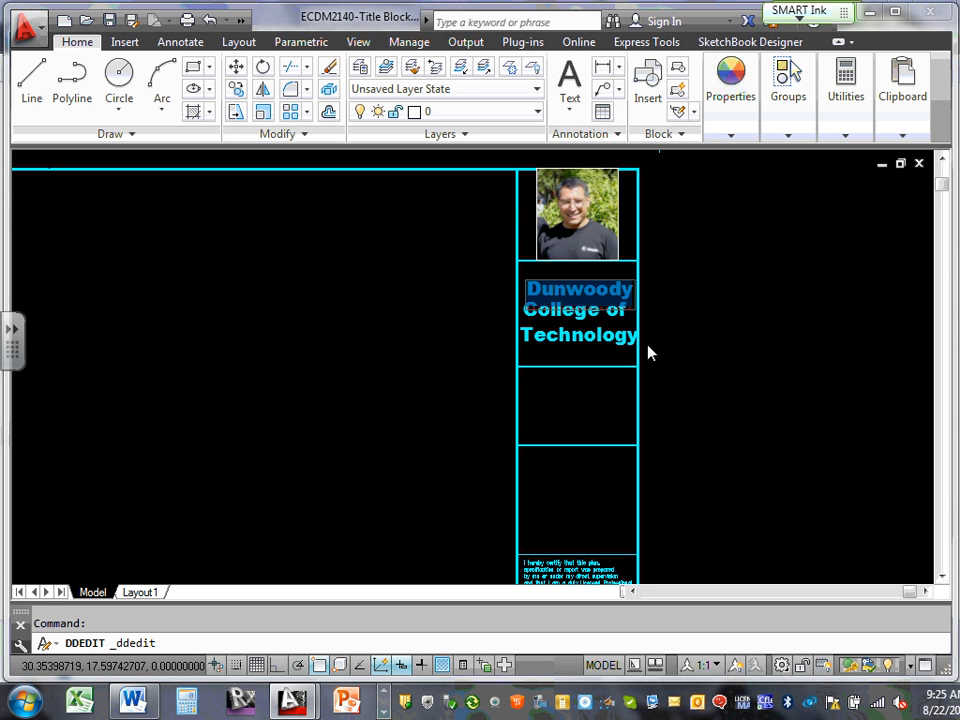
{"action": "type", "text": "DCT"}
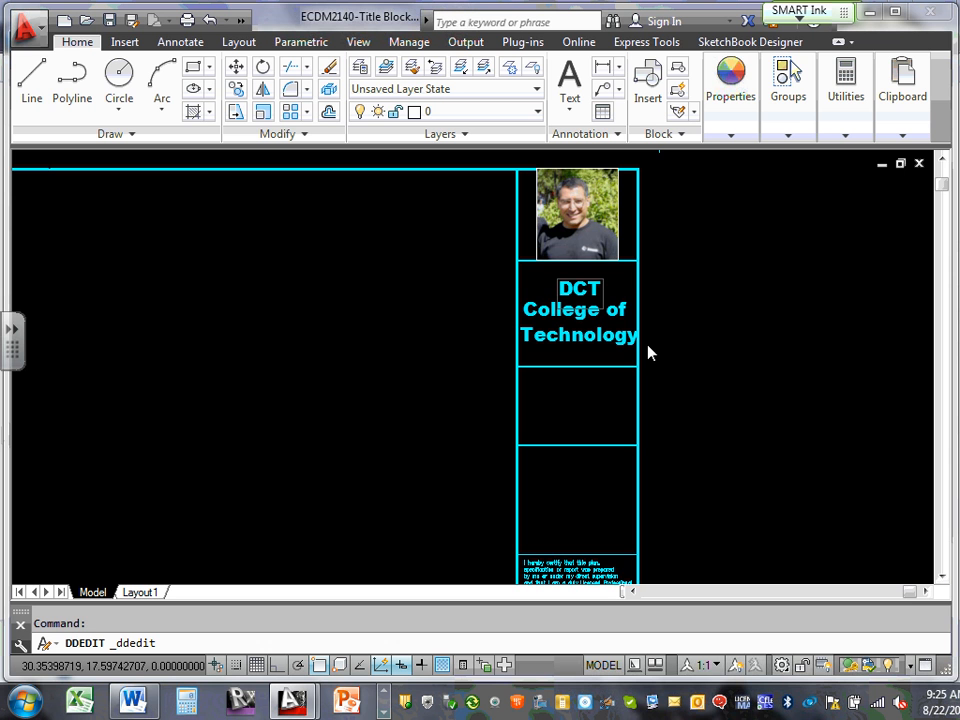
{"action": "type", "text": " Eng"}
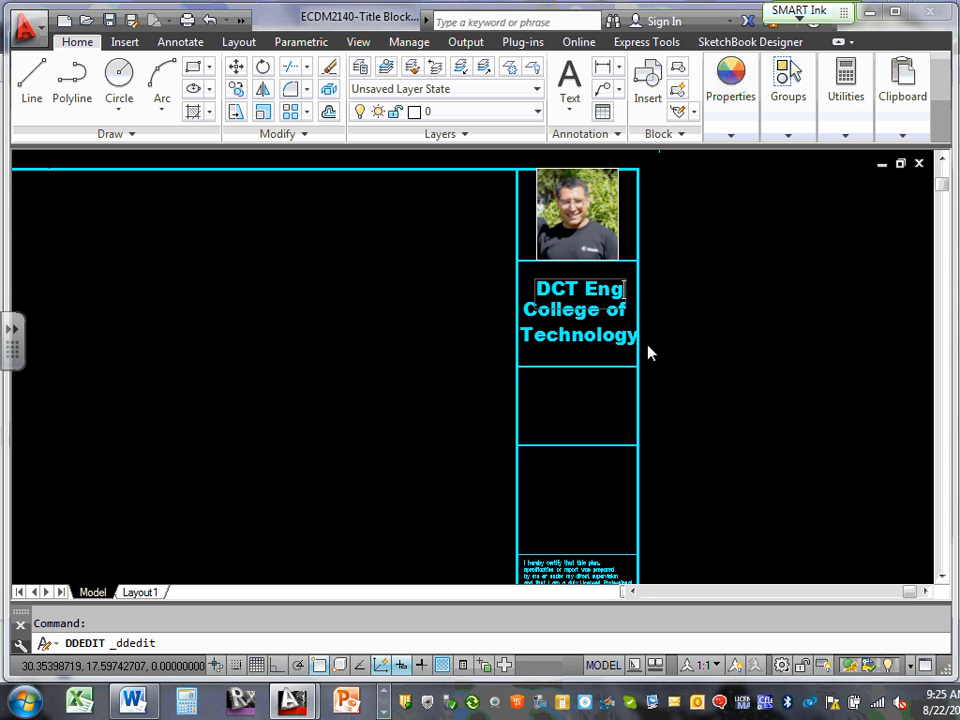
{"action": "type", "text": "ineering"}
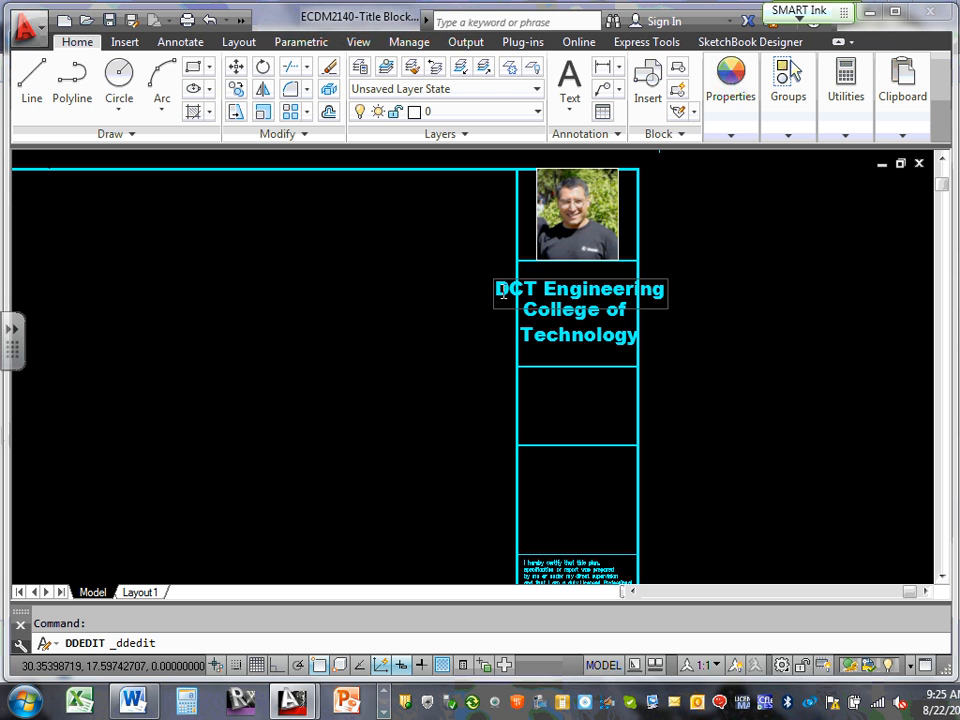
{"action": "left_click_drag", "start_coordinate": [496, 292], "coordinate": [668, 298]}
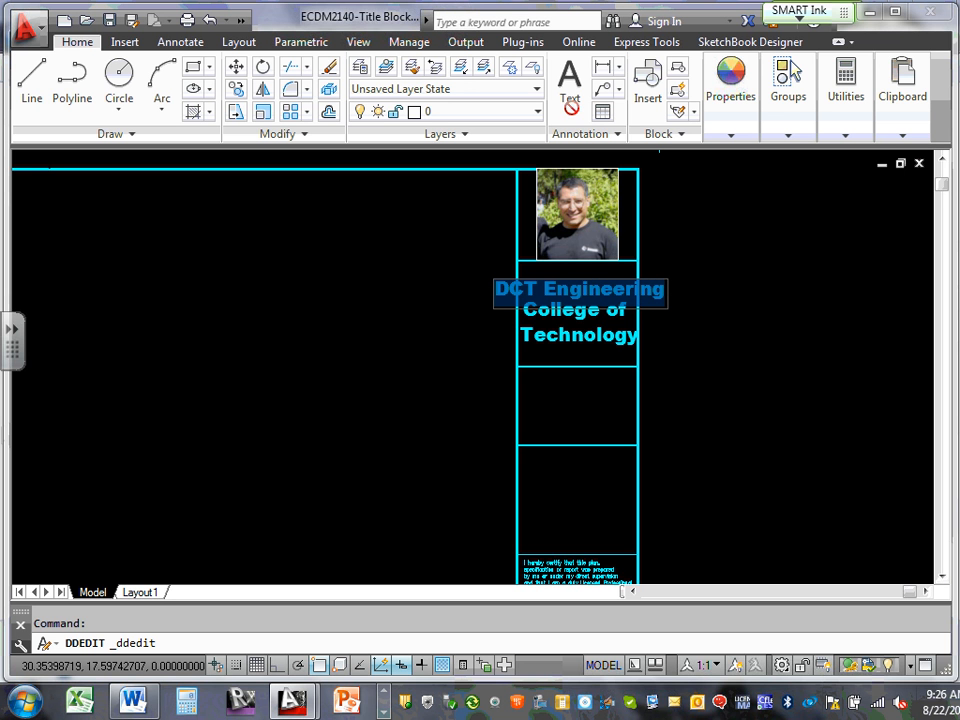
{"action": "left_click", "coordinate": [606, 283]}
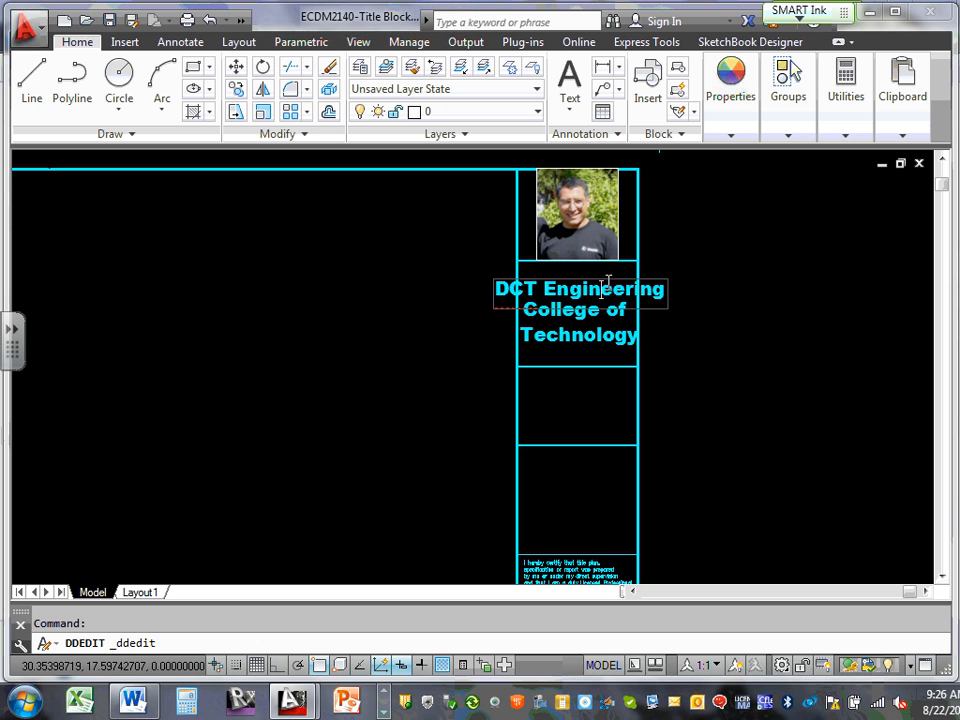
{"action": "key", "text": "Return"}
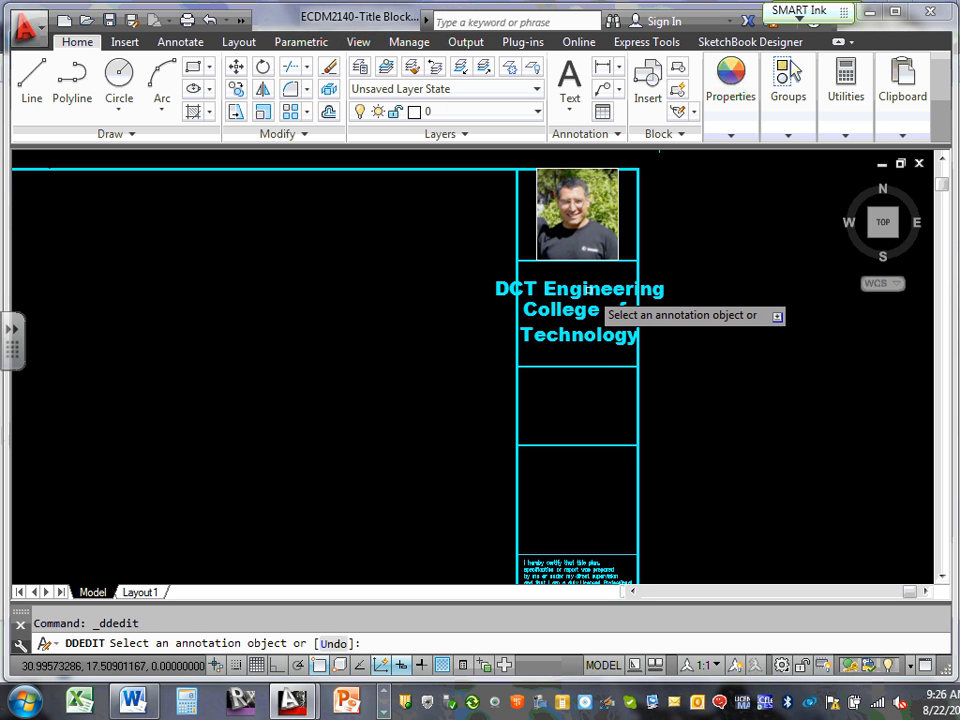
{"action": "key", "text": "Escape"}
Reopen the DCT Engineering heading in the text editor and close it unchanged
{"action": "left_click", "coordinate": [584, 286]}
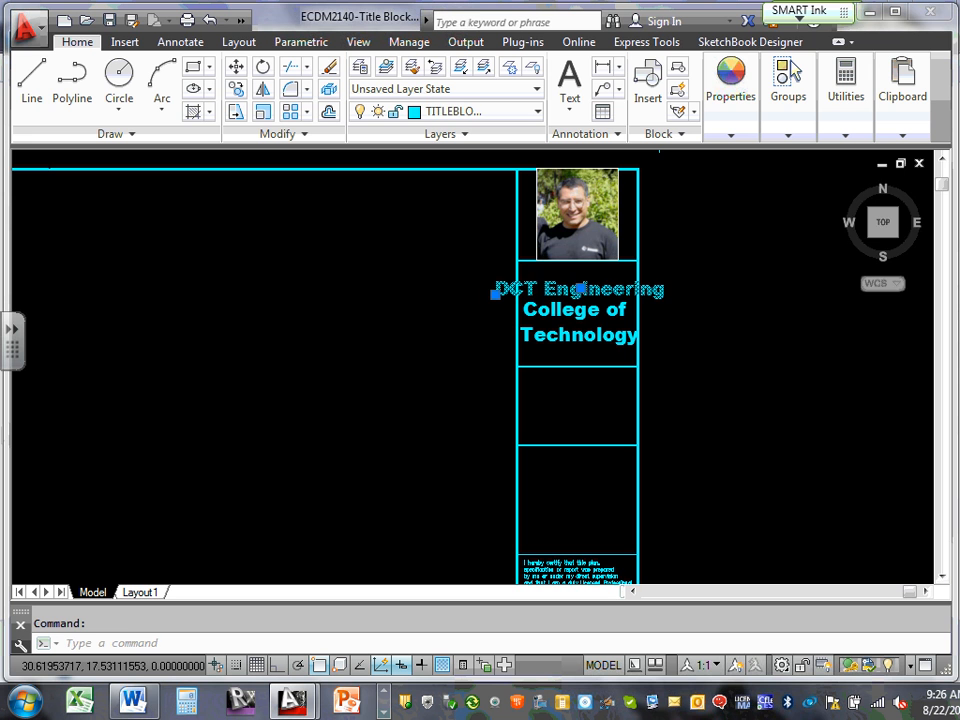
{"action": "double_click", "coordinate": [576, 292]}
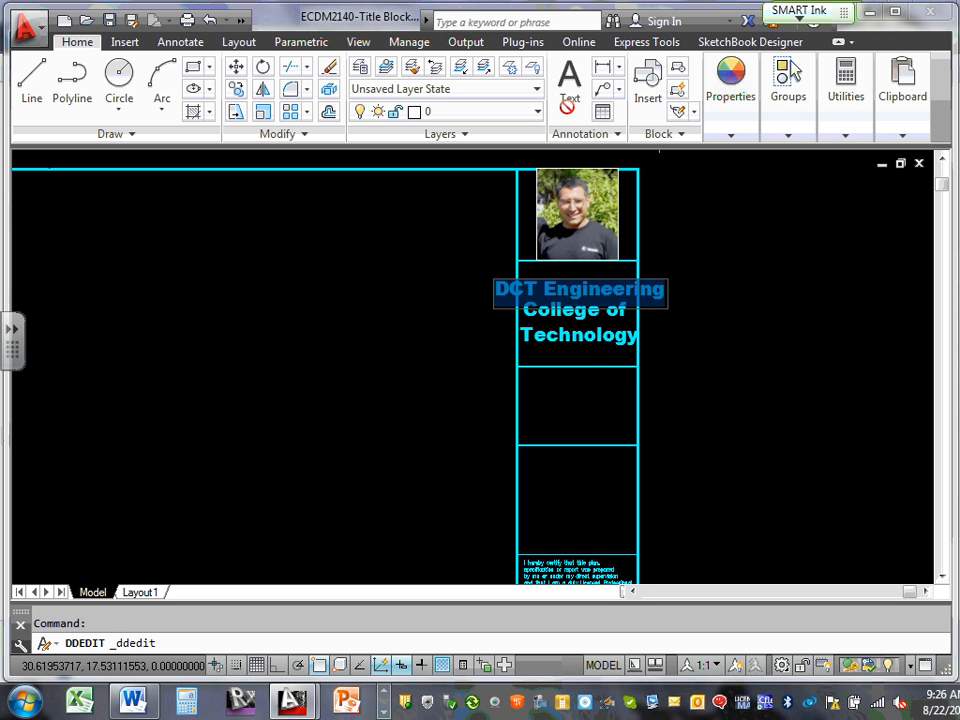
{"action": "left_click", "coordinate": [592, 366]}
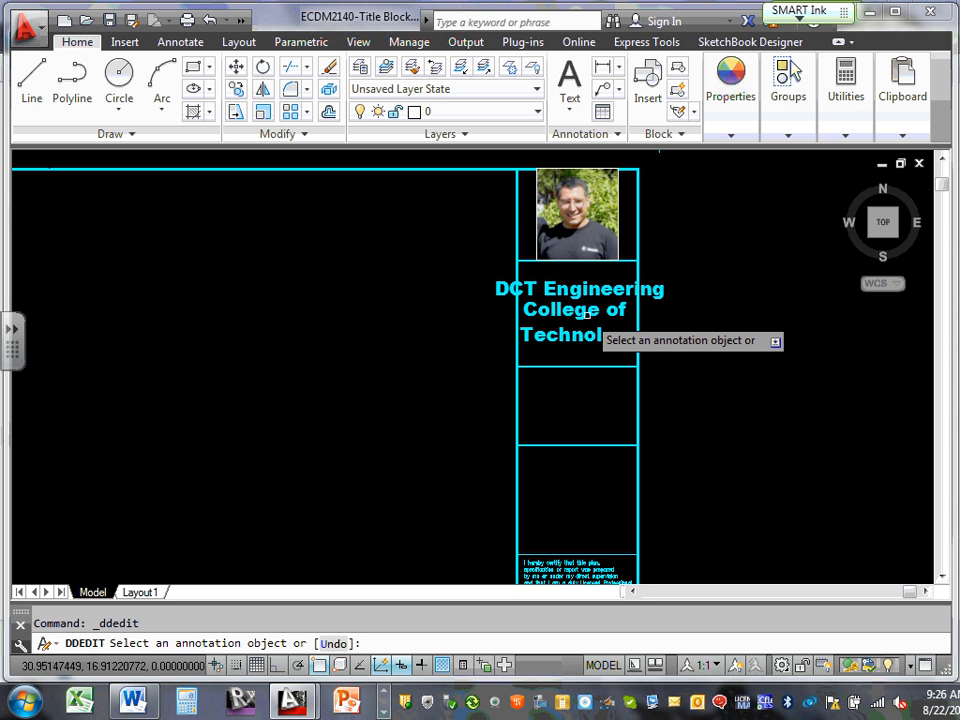
{"action": "key", "text": "Escape"}
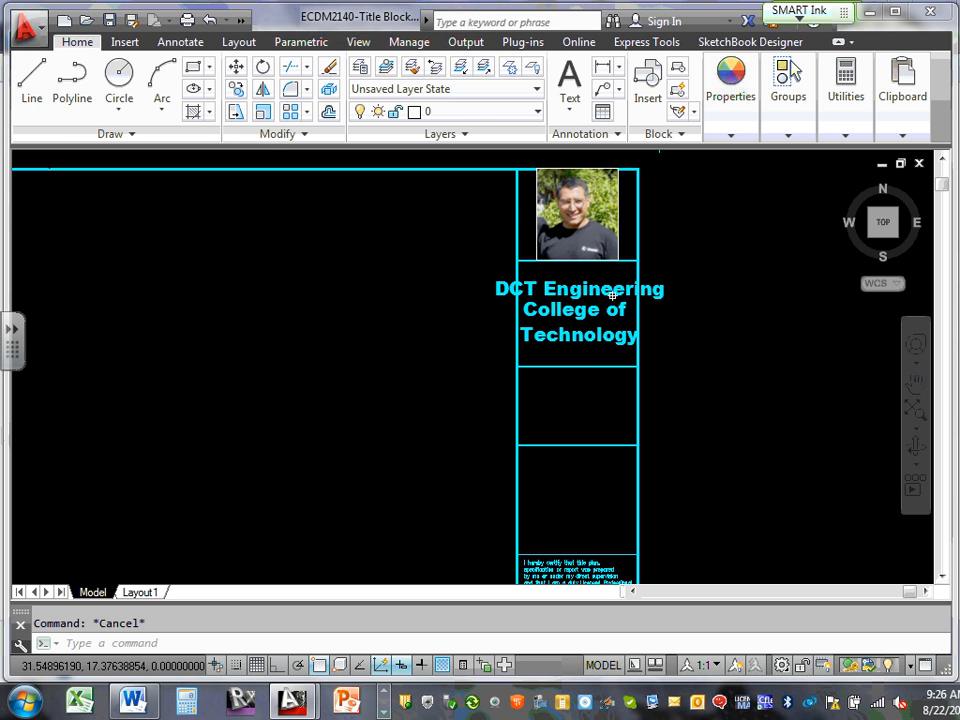
Scale the DCT Engineering header to about 0.84 about its left end
{"action": "left_click", "coordinate": [262, 111]}
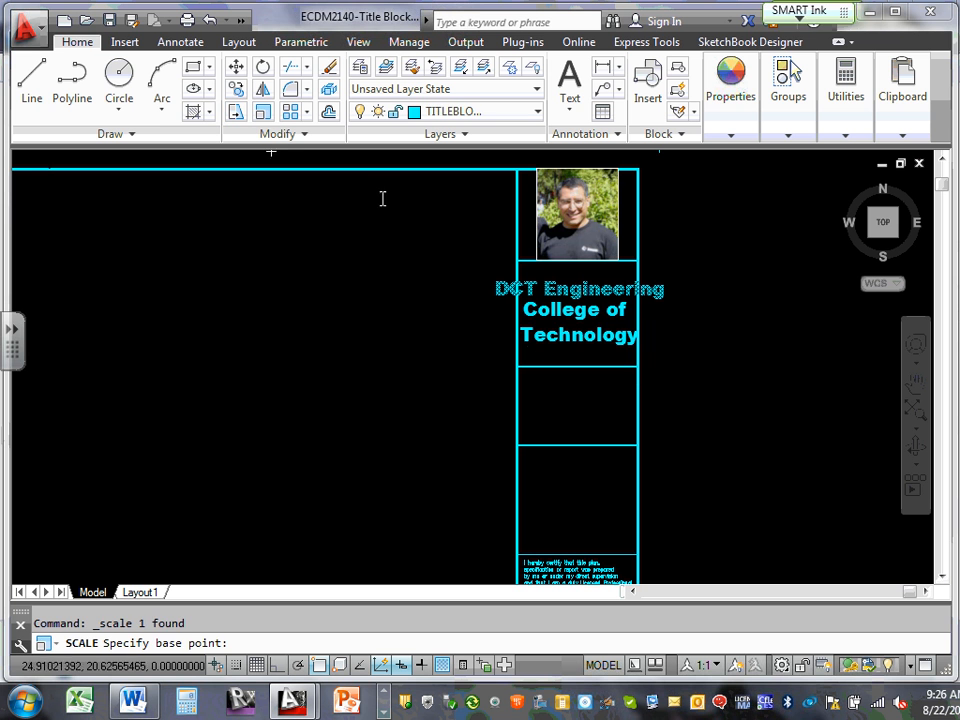
{"action": "left_click", "coordinate": [494, 292]}
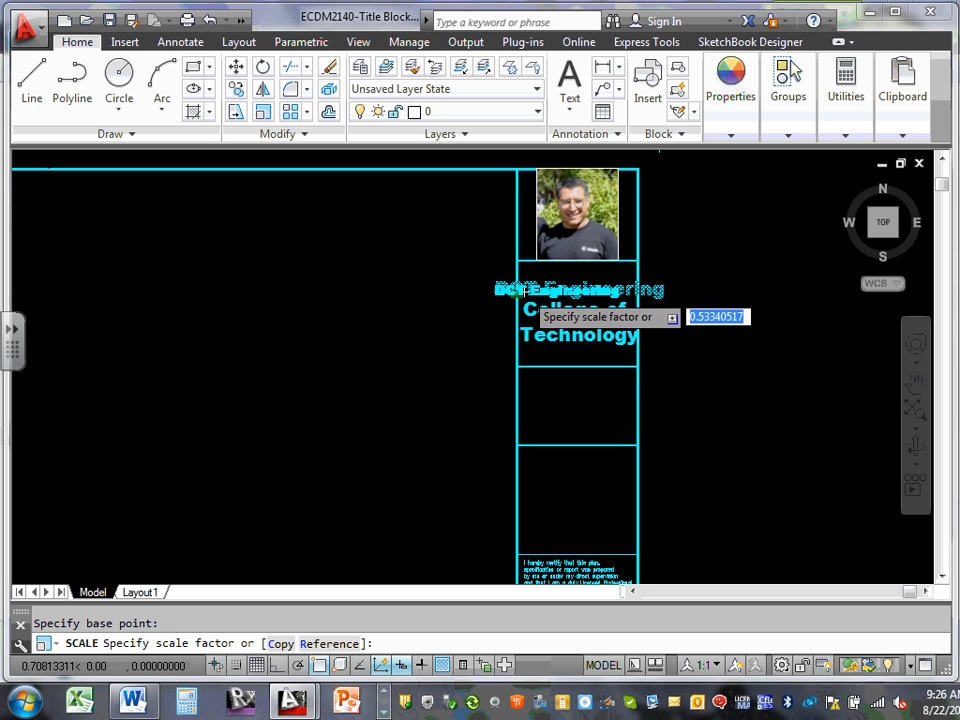
{"action": "left_click", "coordinate": [535, 294]}
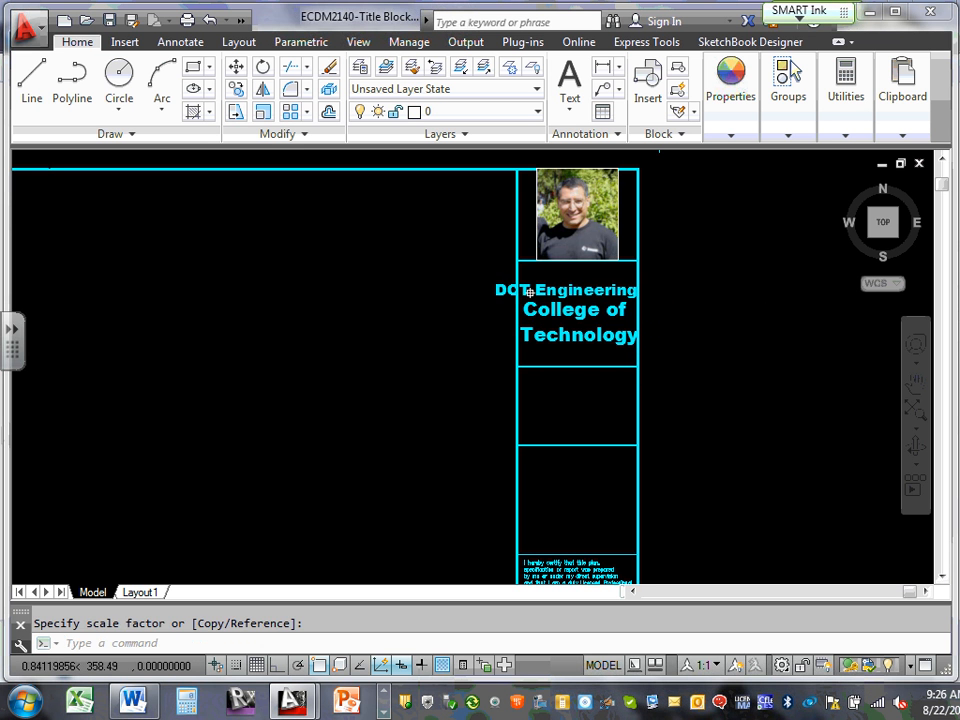
{"action": "scroll", "coordinate": [594, 293], "scroll_direction": "up", "scroll_amount": 4}
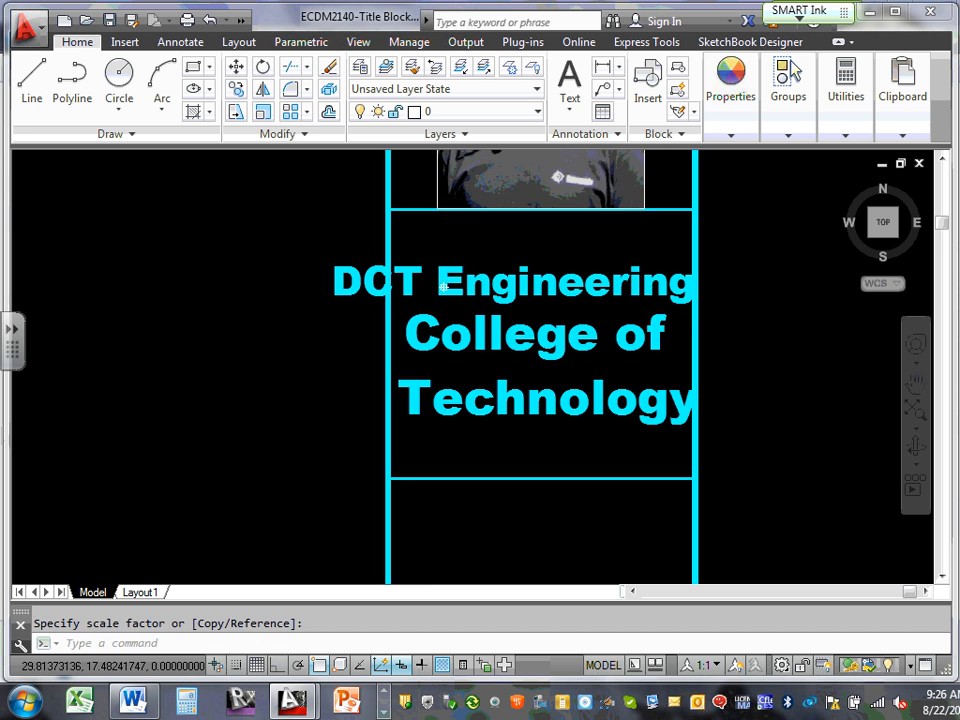
{"action": "key", "text": "Escape"}
{"action": "scroll", "coordinate": [444, 287], "scroll_direction": "down", "scroll_amount": 4}
{"action": "scroll", "coordinate": [453, 302], "scroll_direction": "up", "scroll_amount": 2}
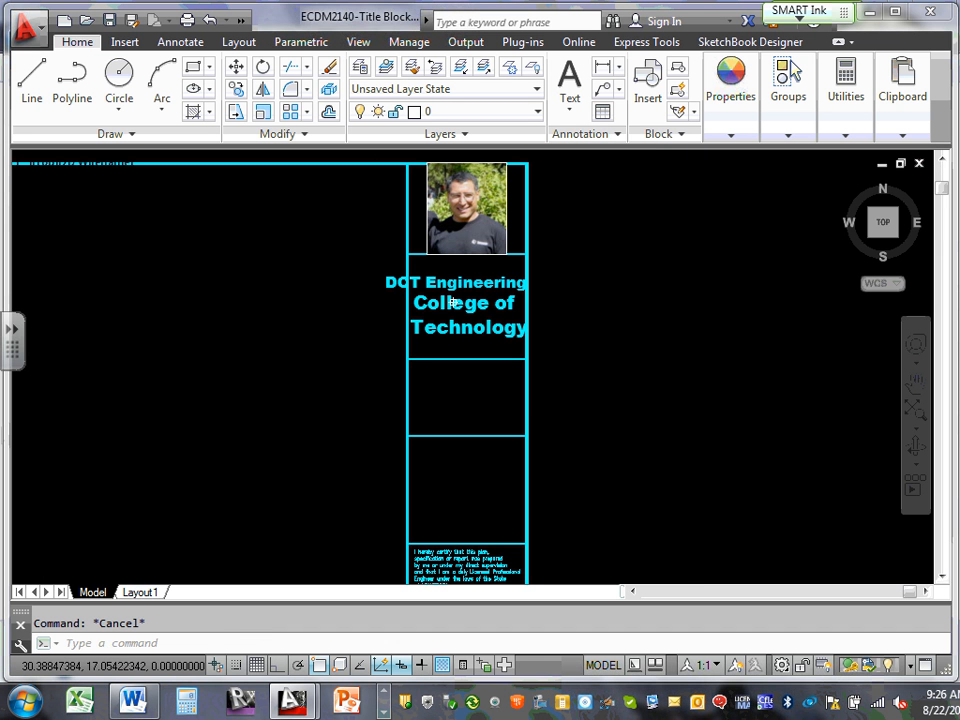
{"action": "mouse_move", "coordinate": [453, 302]}
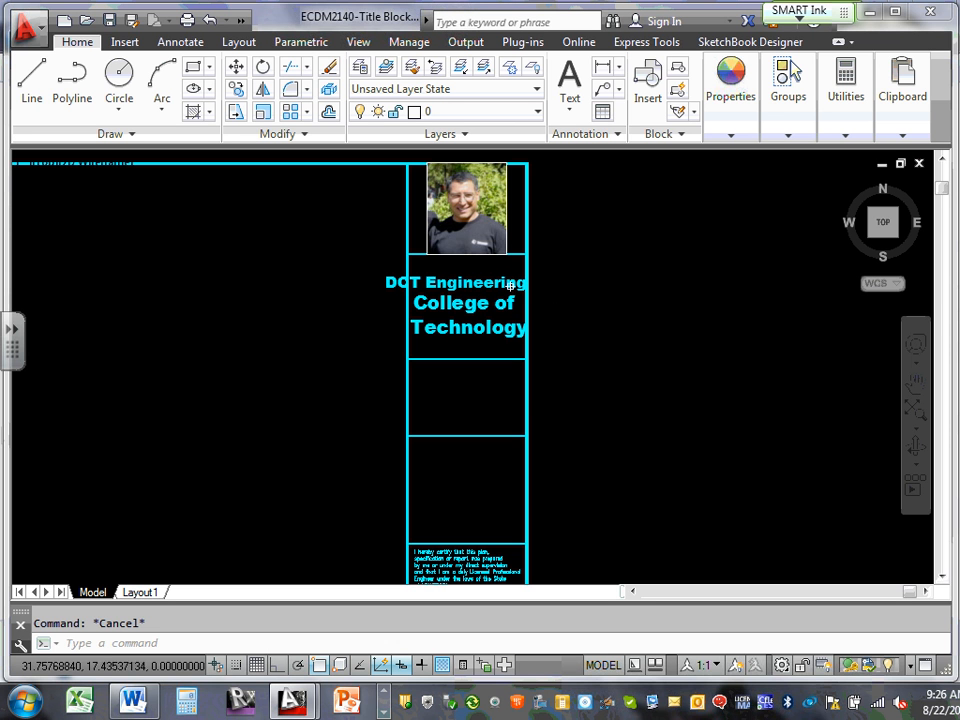
{"action": "mouse_move", "coordinate": [514, 286]}
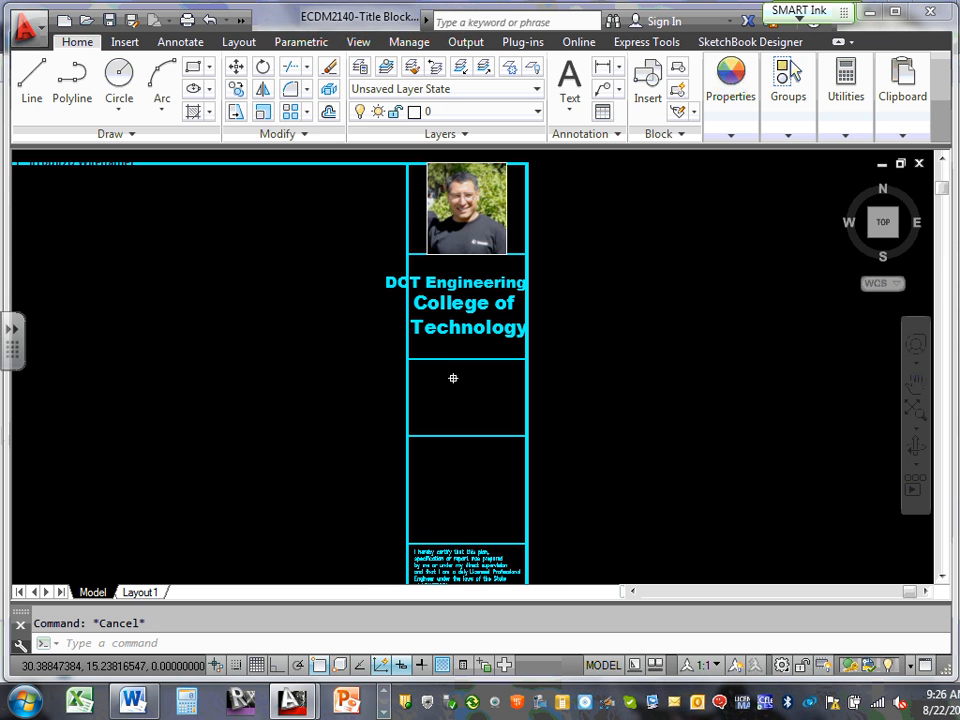
{"action": "scroll", "coordinate": [465, 485], "scroll_direction": "up", "scroll_amount": 2}
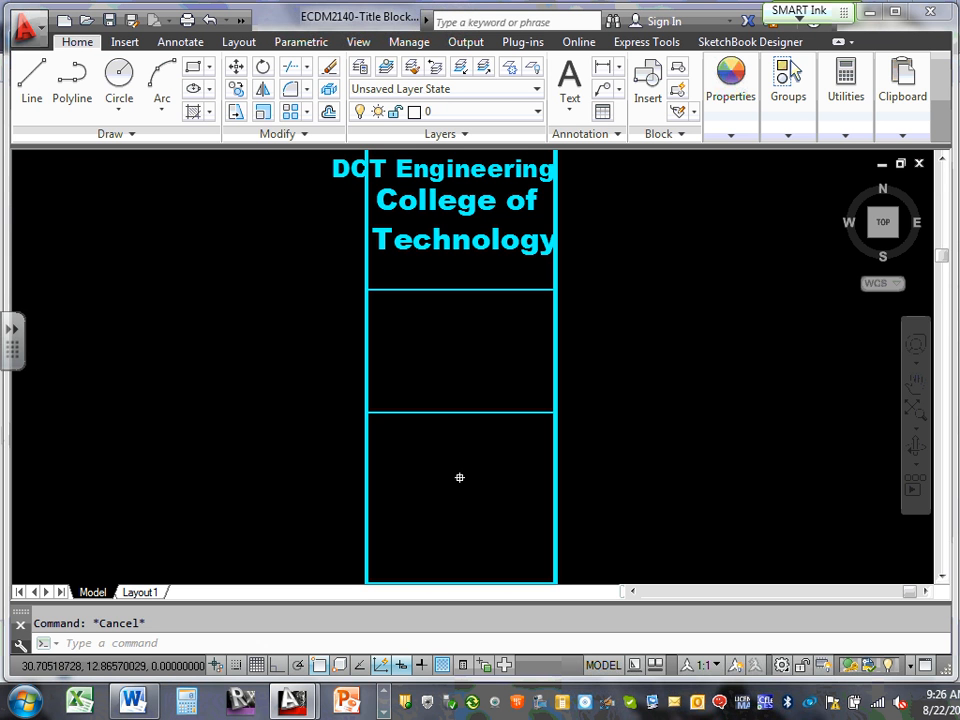
{"action": "middle_click_drag", "start_coordinate": [459, 477], "coordinate": [467, 386]}
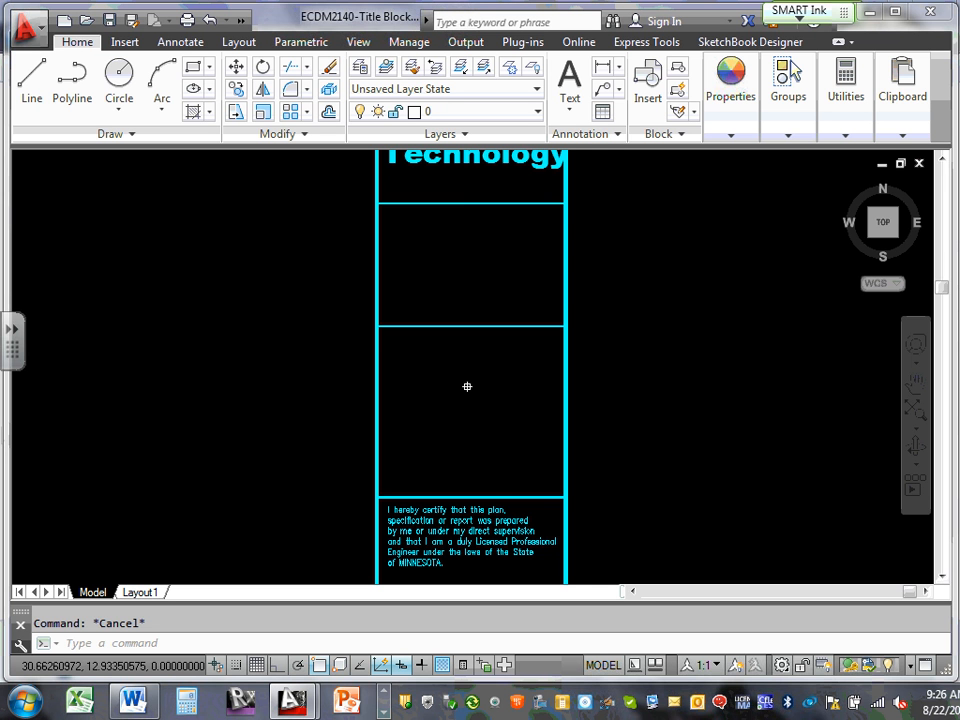
Pan and zoom down to the DATE, REG. NO. and REVISIONS cells at the bottom
{"action": "scroll", "coordinate": [594, 336], "scroll_direction": "down", "scroll_amount": 2}
{"action": "middle_click_drag", "start_coordinate": [506, 362], "coordinate": [534, 440]}
{"action": "middle_click_drag", "start_coordinate": [536, 300], "coordinate": [453, 312]}
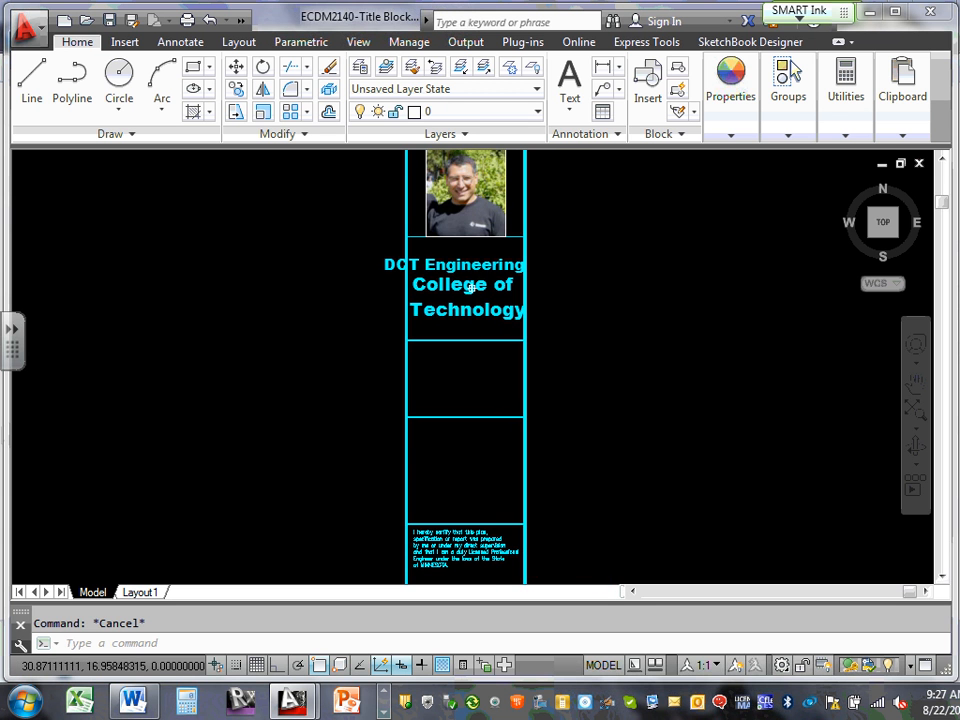
{"action": "scroll", "coordinate": [454, 290], "scroll_direction": "down", "scroll_amount": 2}
{"action": "middle_click_drag", "start_coordinate": [454, 290], "coordinate": [456, 339]}
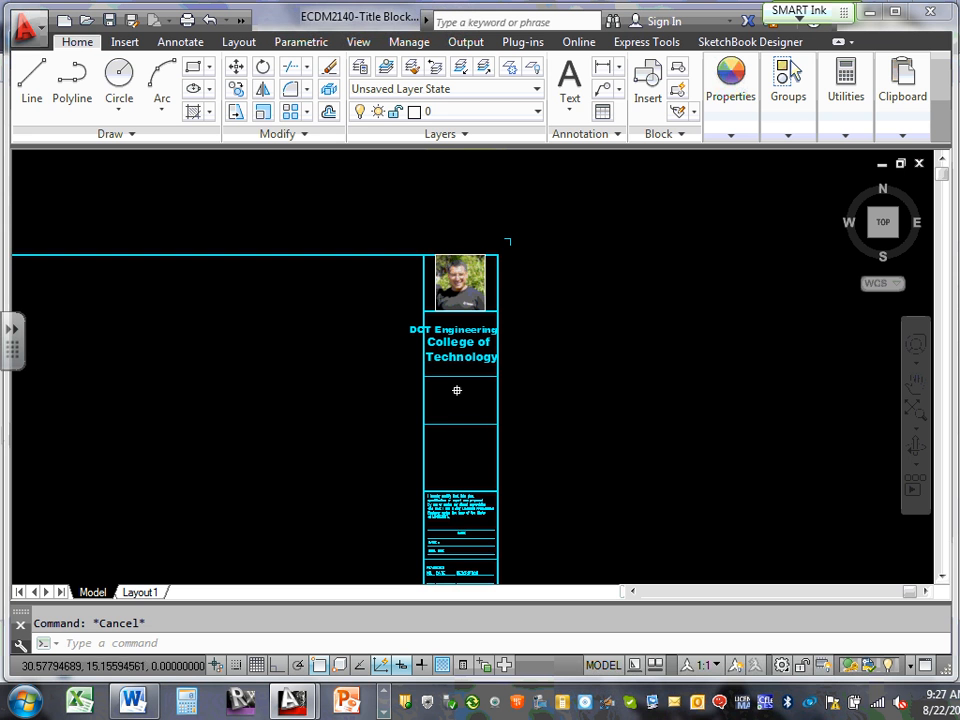
{"action": "scroll", "coordinate": [456, 440], "scroll_direction": "up", "scroll_amount": 2}
{"action": "middle_click_drag", "start_coordinate": [456, 444], "coordinate": [464, 291]}
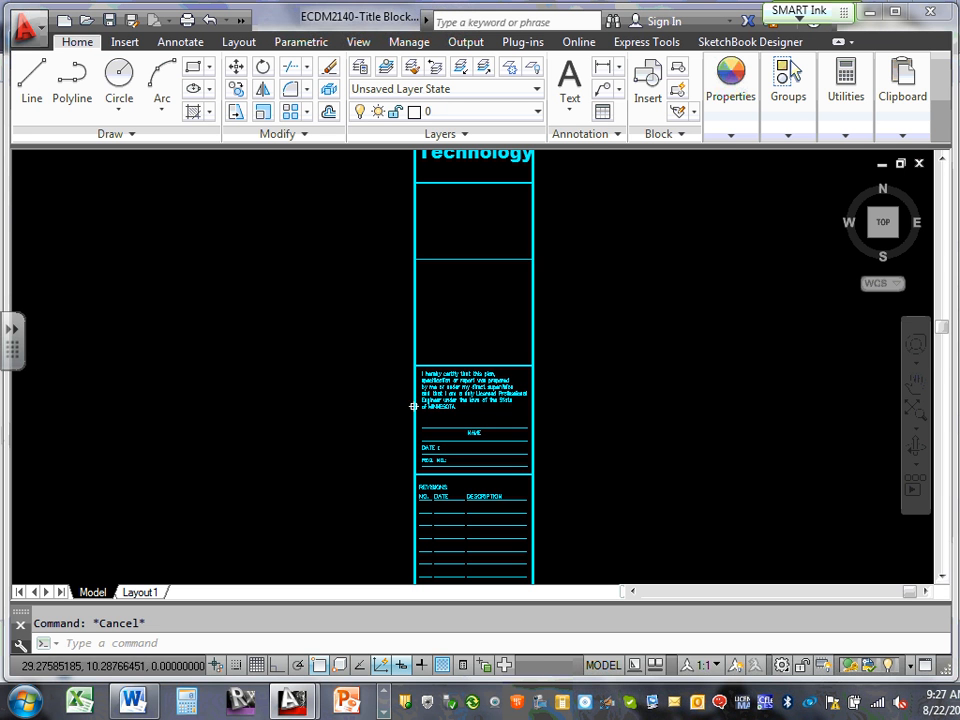
{"action": "scroll", "coordinate": [412, 497], "scroll_direction": "up", "scroll_amount": 3}
{"action": "scroll", "coordinate": [470, 480], "scroll_direction": "up", "scroll_amount": 4}
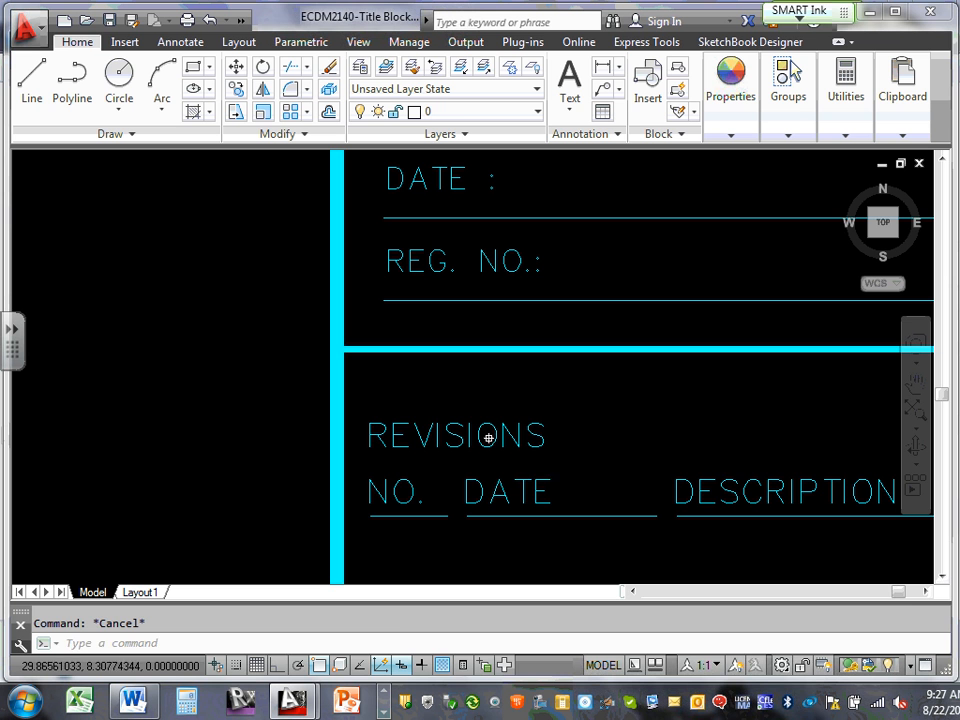
Copy the REVISIONS label to the clipboard
{"action": "left_click", "coordinate": [489, 435]}
{"action": "left_click", "coordinate": [479, 433]}
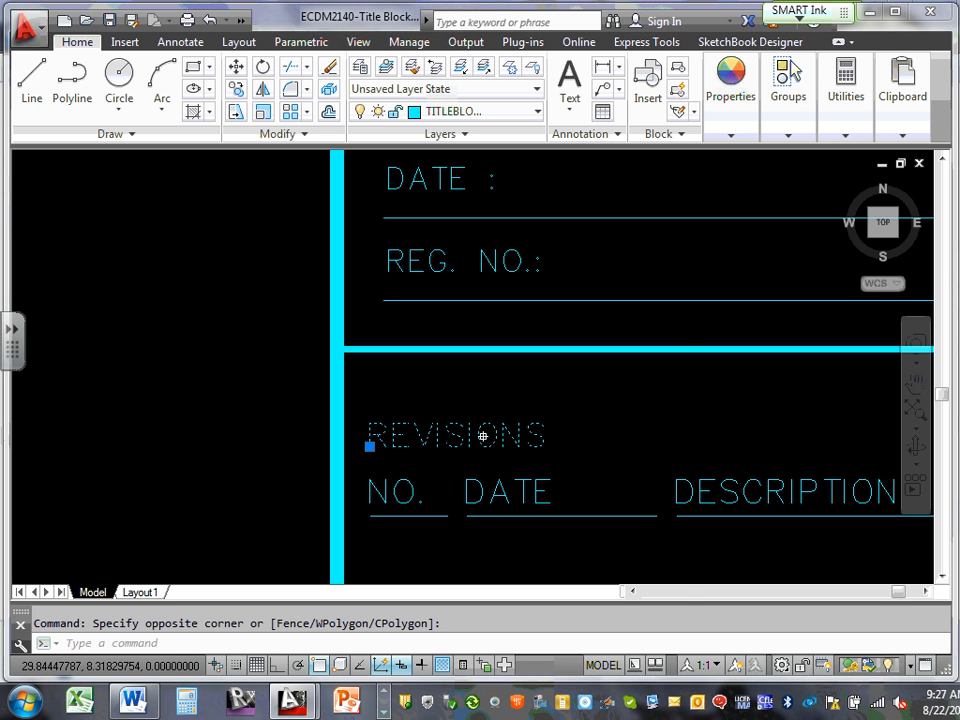
{"action": "right_click", "coordinate": [485, 437]}
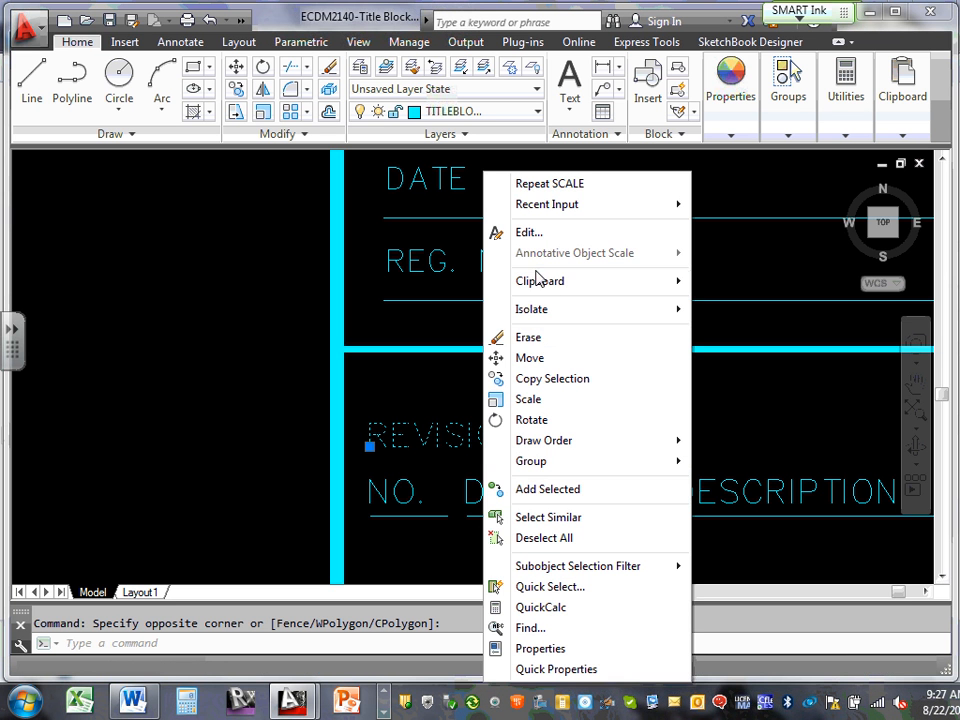
{"action": "mouse_move", "coordinate": [684, 288]}
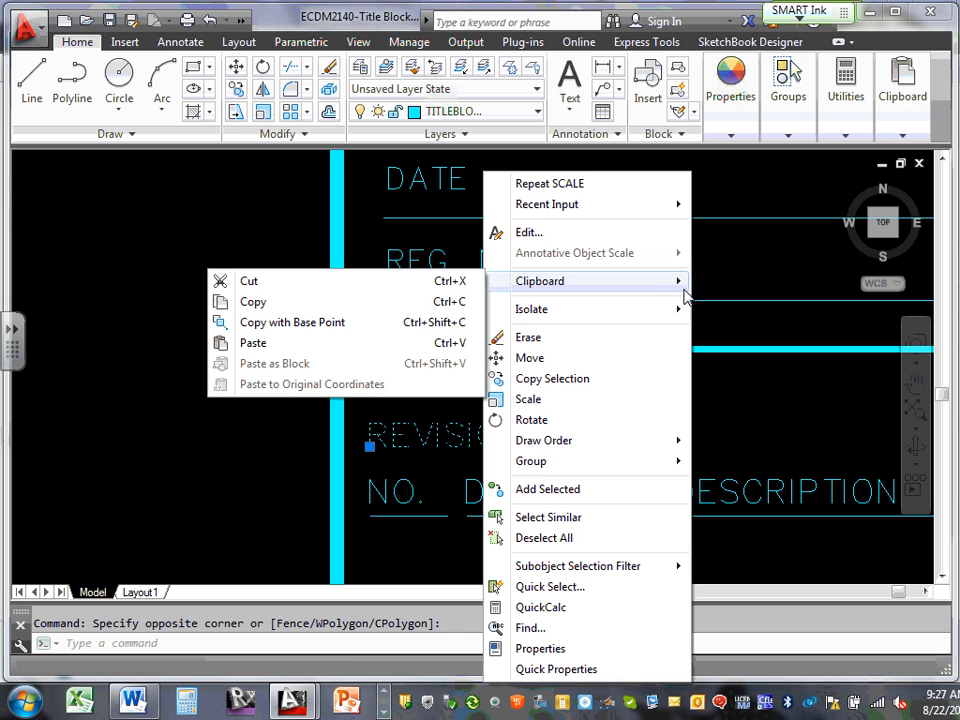
{"action": "left_click", "coordinate": [275, 305]}
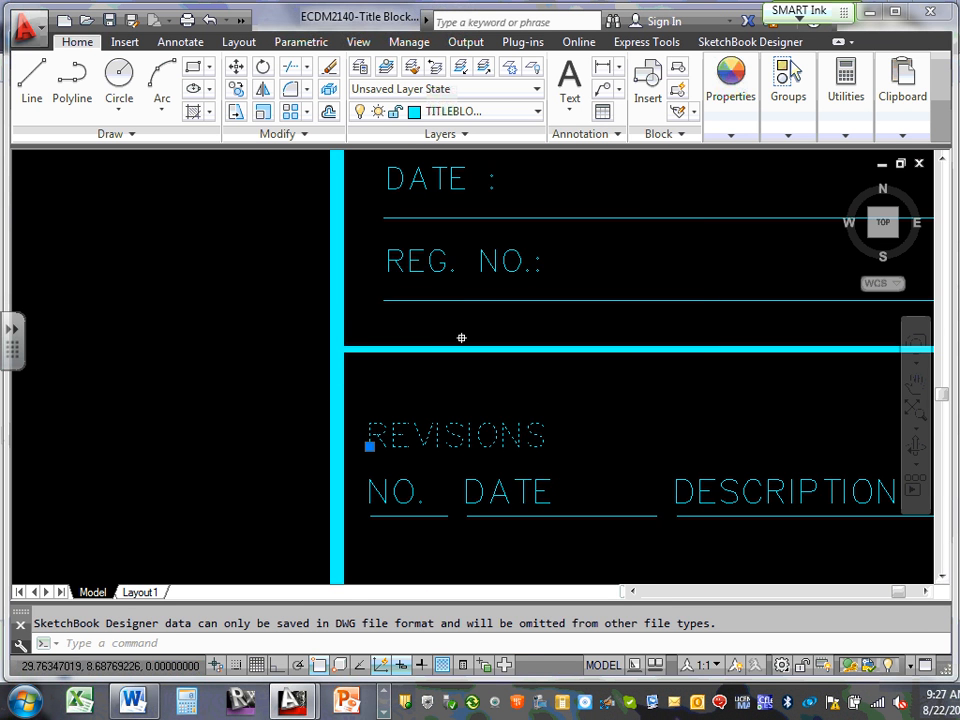
Paste the REVISIONS copy into the empty cell under College of Technology
{"action": "scroll", "coordinate": [461, 336], "scroll_direction": "down", "scroll_amount": 5}
{"action": "mouse_move", "coordinate": [516, 248]}
{"action": "middle_mouse_down"}
{"action": "mouse_move", "coordinate": [501, 216]}
{"action": "mouse_move", "coordinate": [477, 471]}
{"action": "middle_mouse_up"}
{"action": "scroll", "coordinate": [477, 471], "scroll_direction": "down", "scroll_amount": 2}
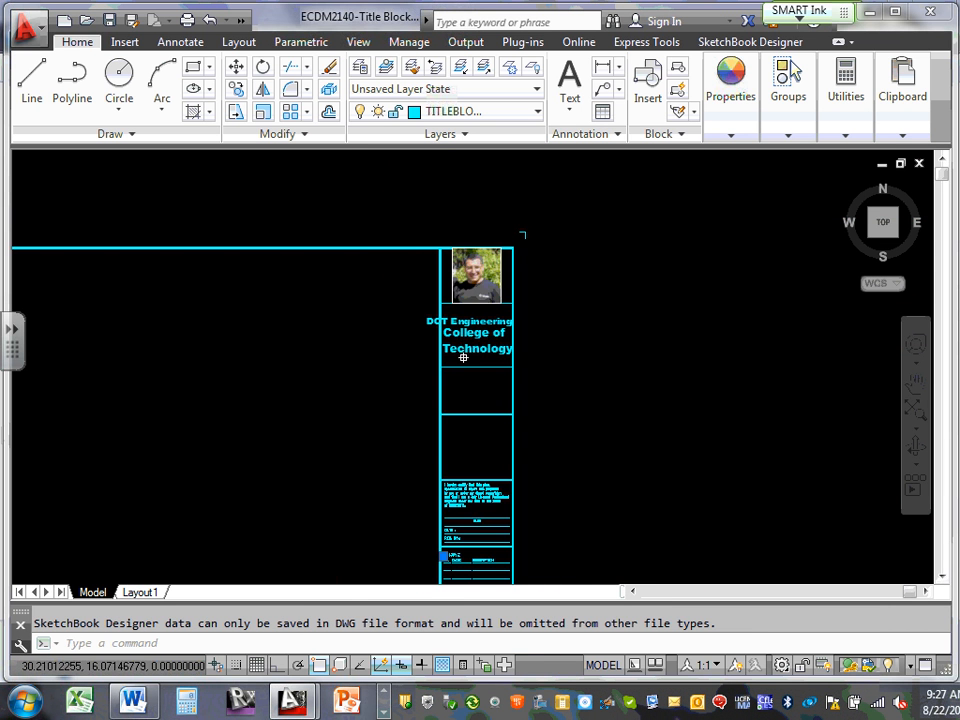
{"action": "scroll", "coordinate": [456, 379], "scroll_direction": "up", "scroll_amount": 5}
{"action": "middle_click_drag", "start_coordinate": [461, 377], "coordinate": [464, 339]}
{"action": "right_click", "coordinate": [464, 339]}
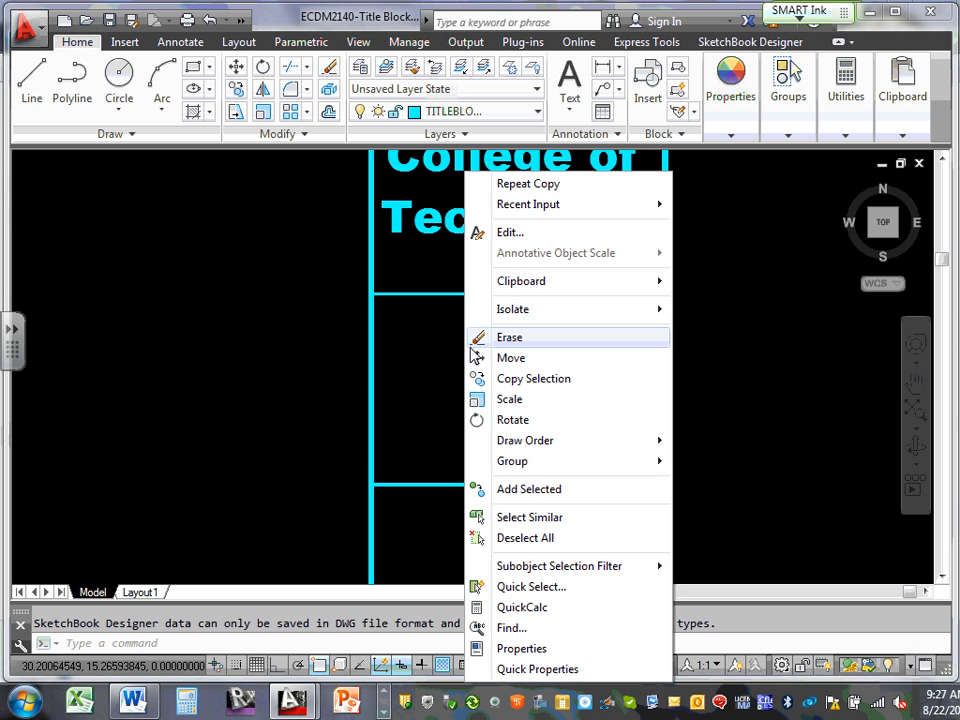
{"action": "mouse_move", "coordinate": [628, 286]}
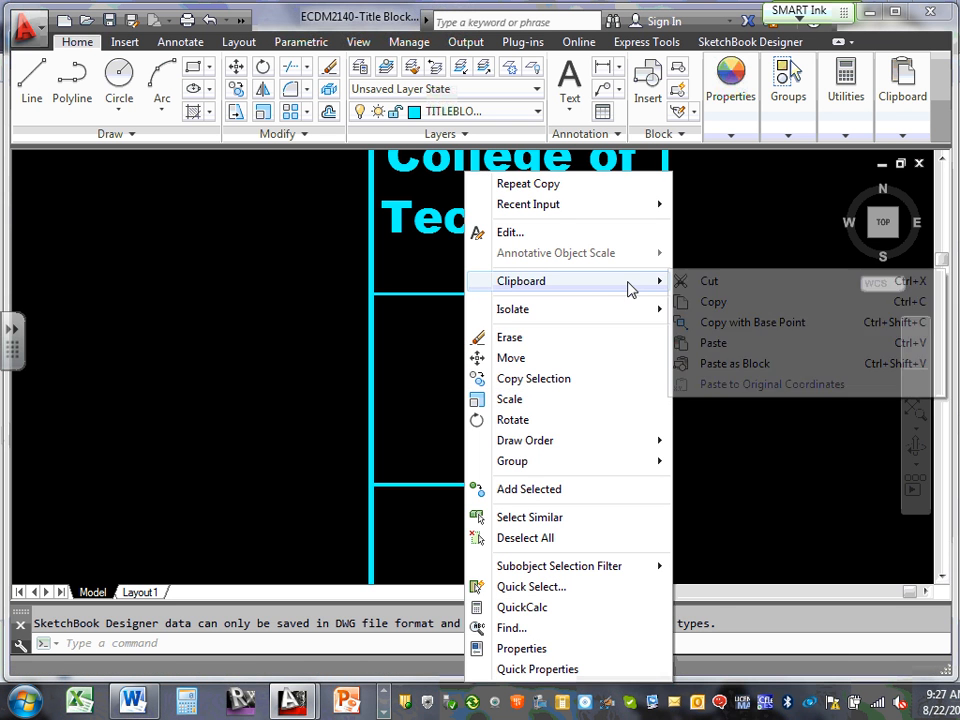
{"action": "left_click", "coordinate": [718, 342]}
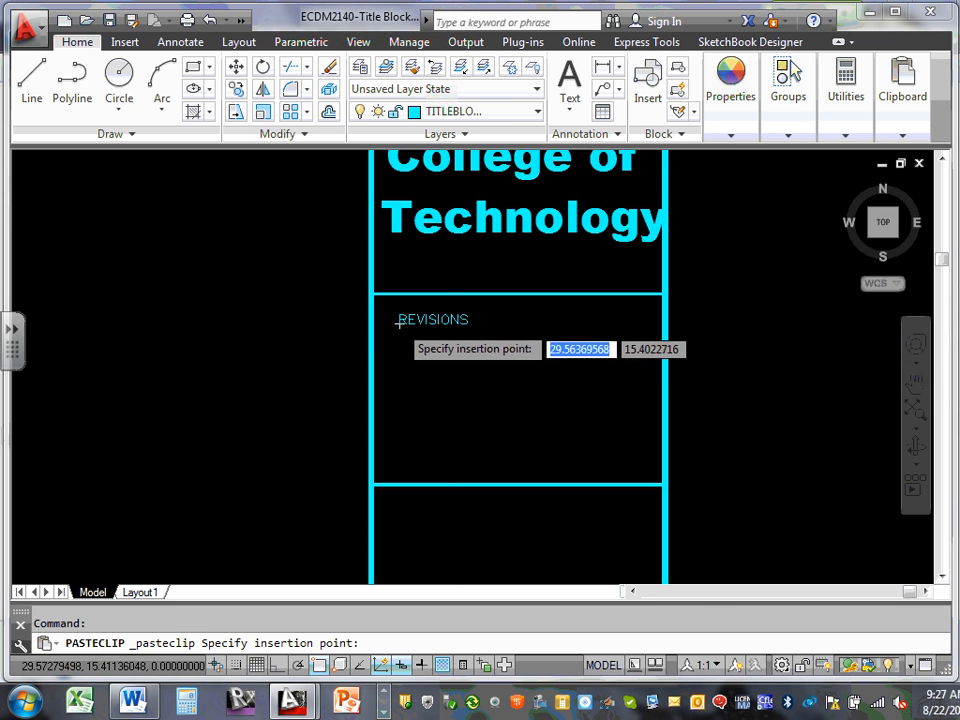
{"action": "left_click", "coordinate": [393, 322]}
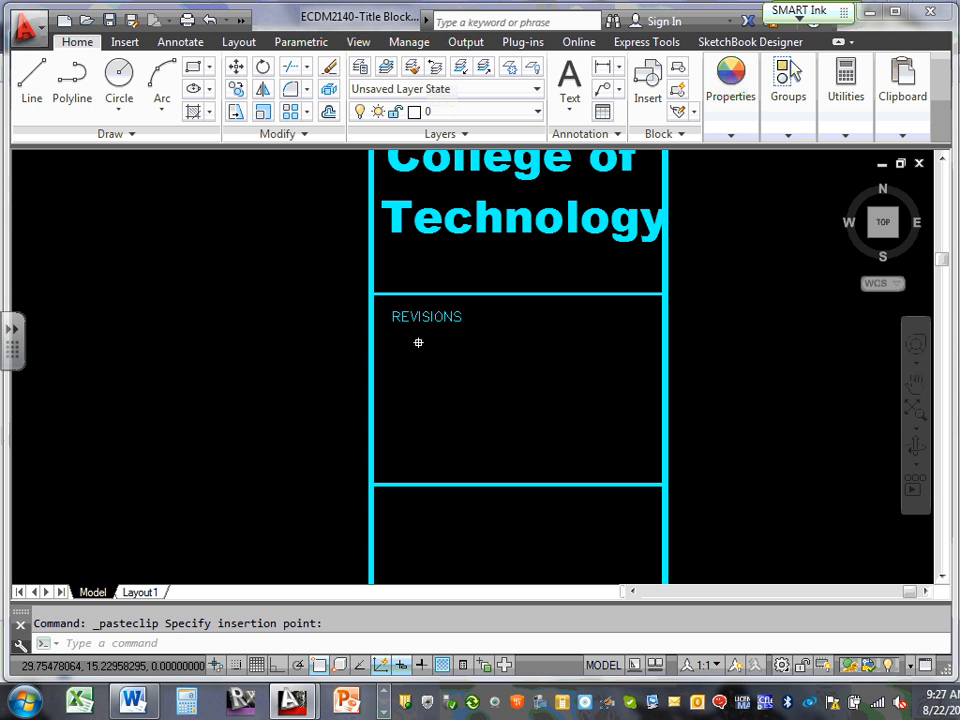
{"action": "key", "text": "Escape"}
Retype the pasted label to read 'LM Electric'
{"action": "left_click", "coordinate": [426, 318]}
{"action": "double_click", "coordinate": [426, 318]}
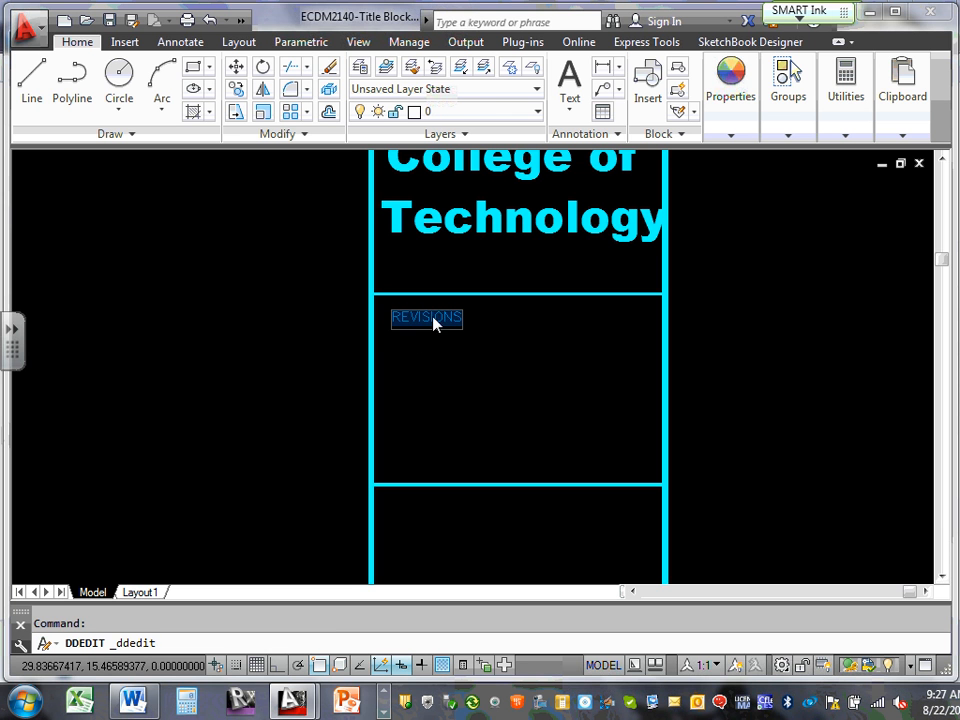
{"action": "left_click", "coordinate": [434, 317]}
{"action": "left_click_drag", "start_coordinate": [395, 317], "coordinate": [485, 317]}
{"action": "key", "text": "Delete"}
{"action": "type", "text": "LM Electric"}
{"action": "key", "text": "Return"}
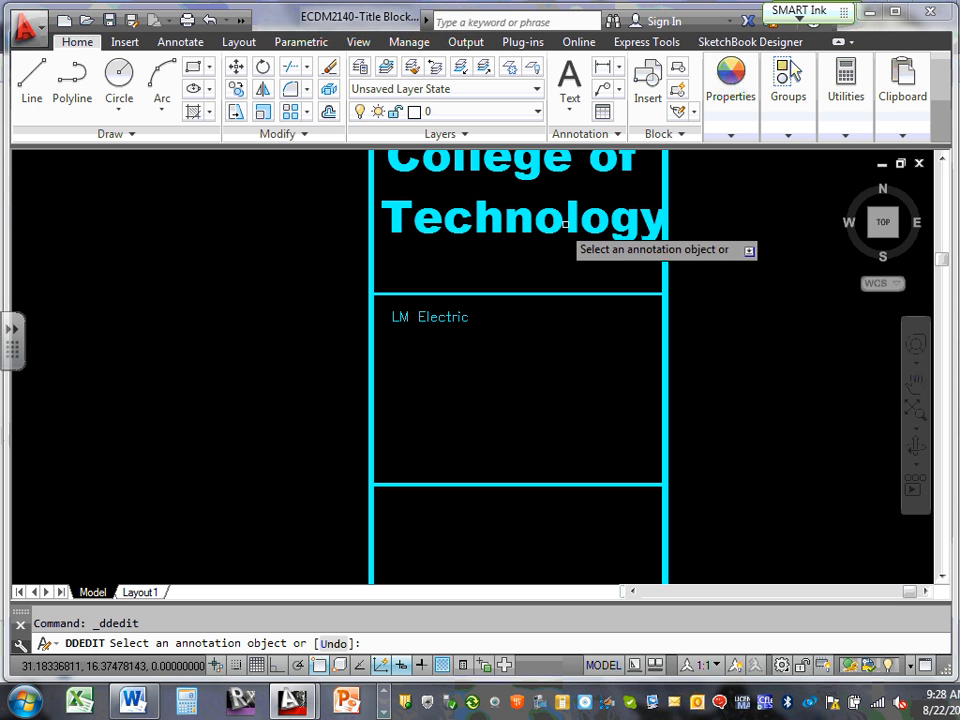
Start a multiline text box in the cell and close it empty
{"action": "left_click", "coordinate": [568, 110]}
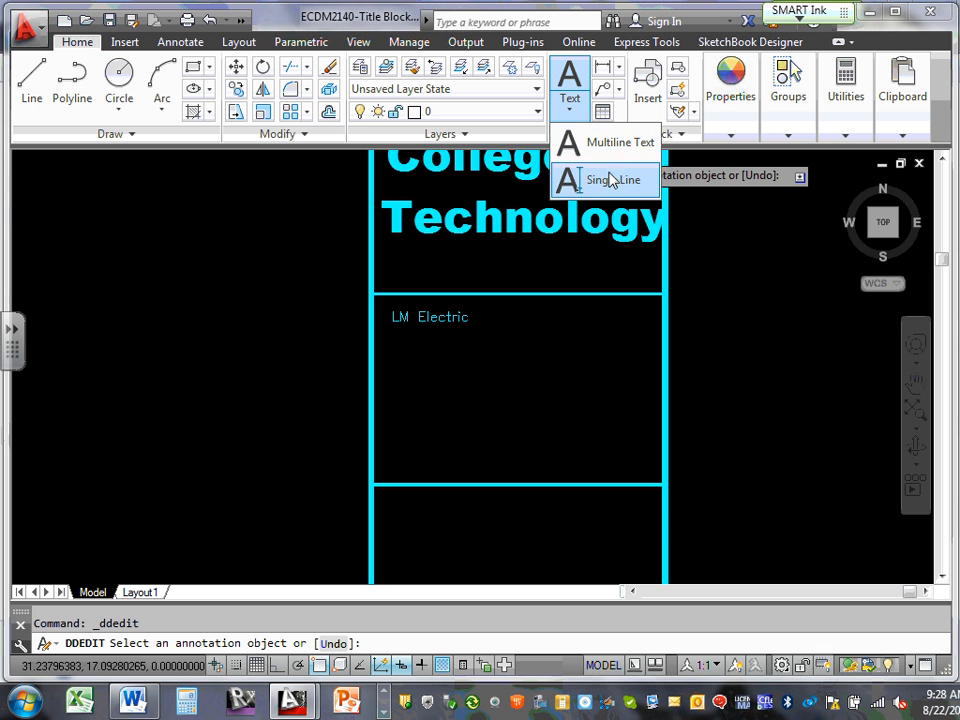
{"action": "left_click", "coordinate": [621, 143]}
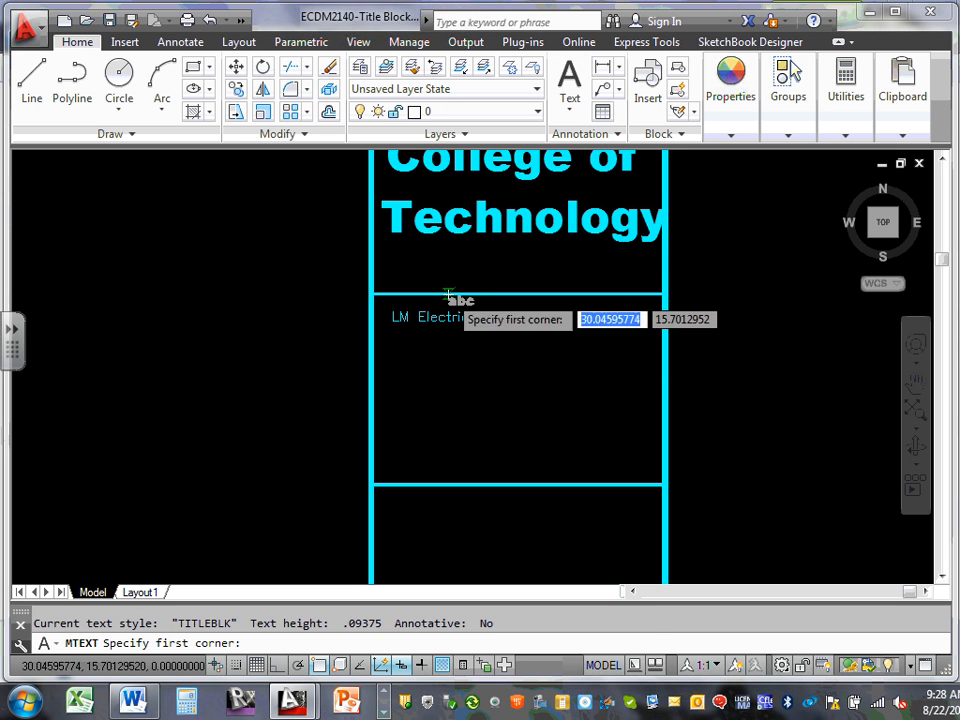
{"action": "left_click", "coordinate": [407, 343]}
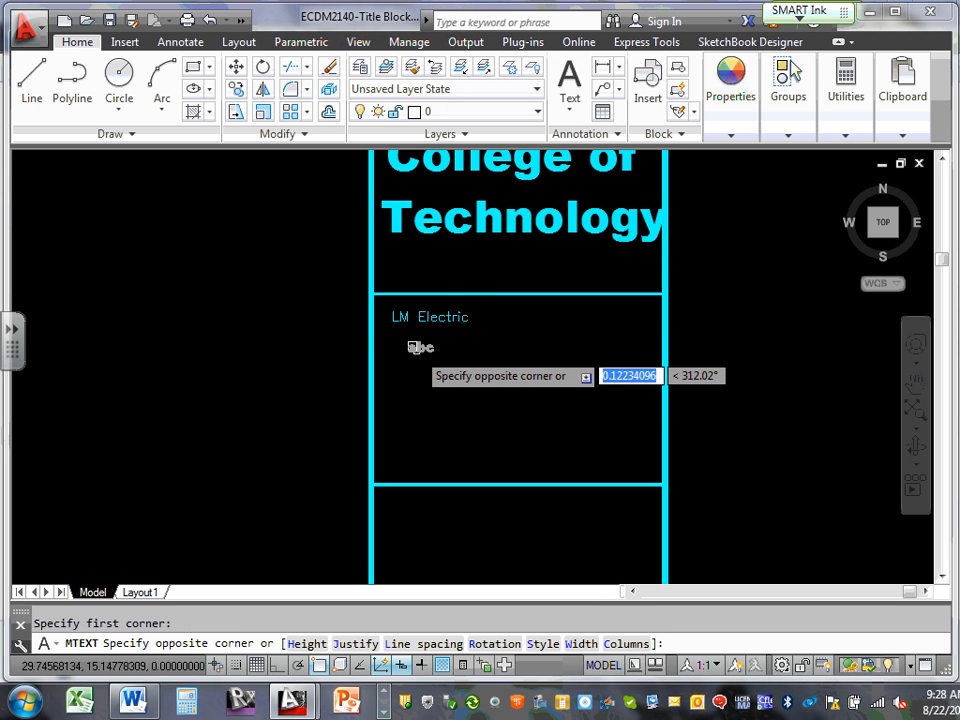
{"action": "left_click", "coordinate": [418, 346]}
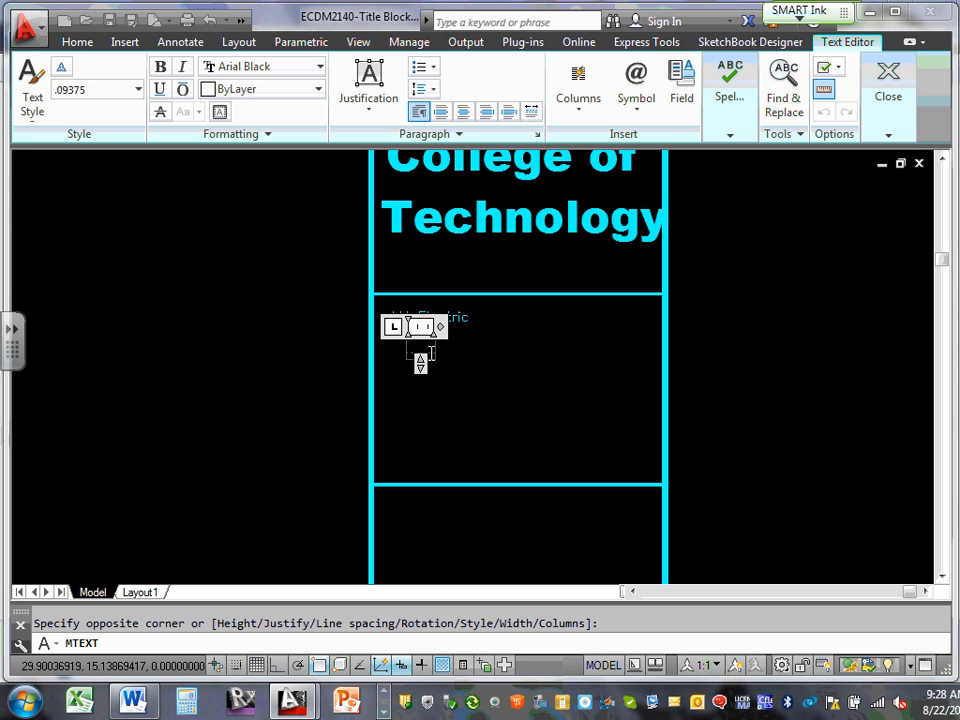
{"action": "left_click", "coordinate": [442, 338]}
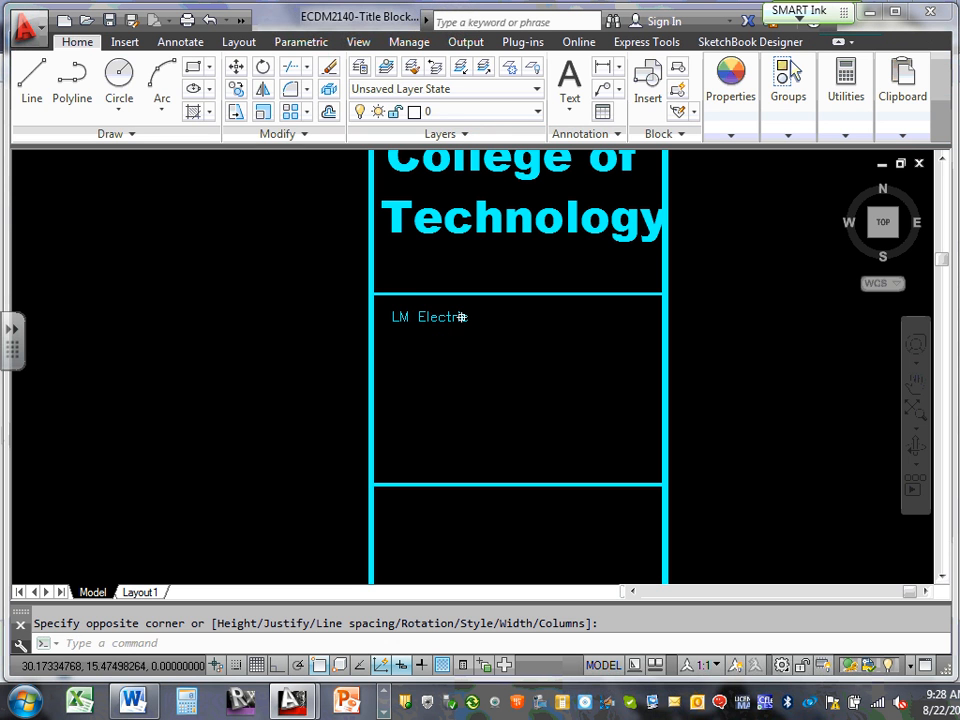
Delete the LM Electric text and zoom out
{"action": "left_click", "coordinate": [457, 316]}
{"action": "key", "text": "Delete"}
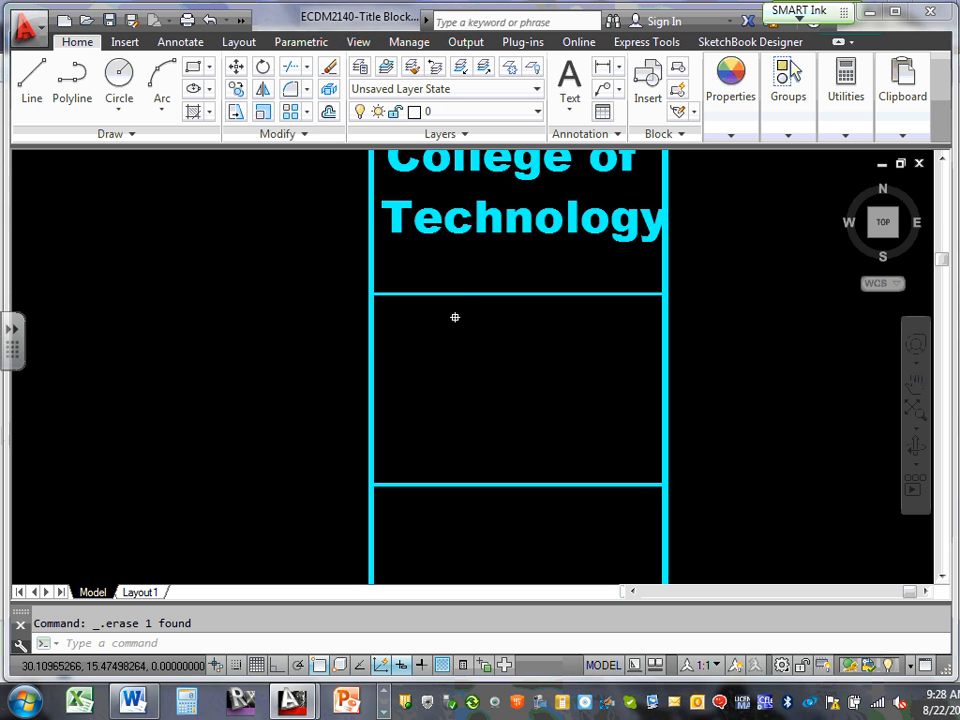
{"action": "scroll", "coordinate": [455, 317], "scroll_direction": "down", "scroll_amount": 3}
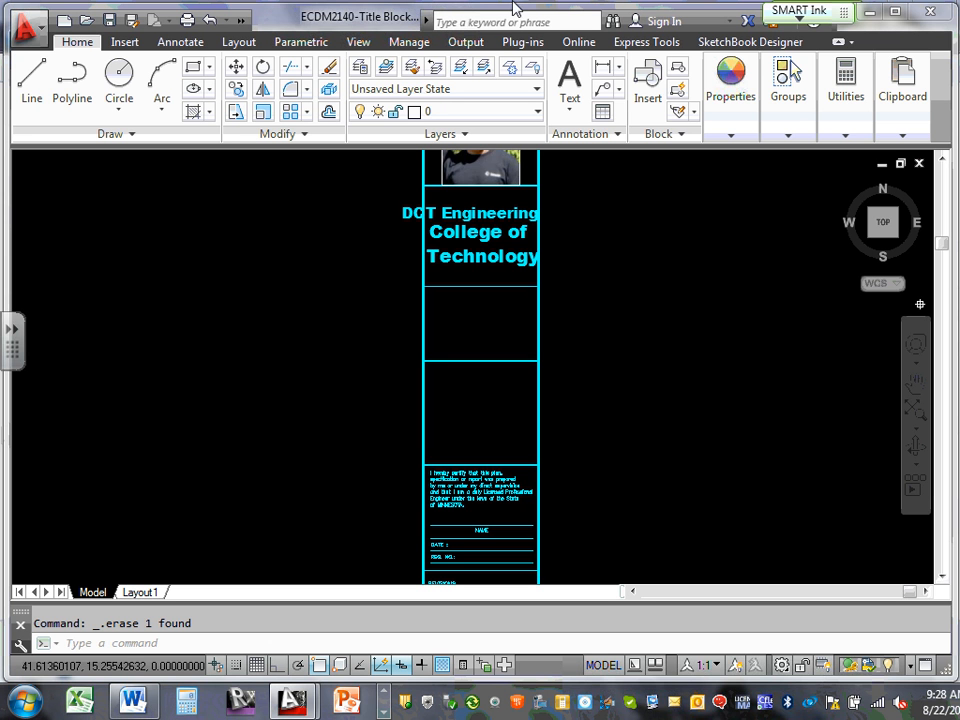
Create a multiline text box in the empty cell and type 'hfhaFGUFG'
{"action": "left_click", "coordinate": [569, 106]}
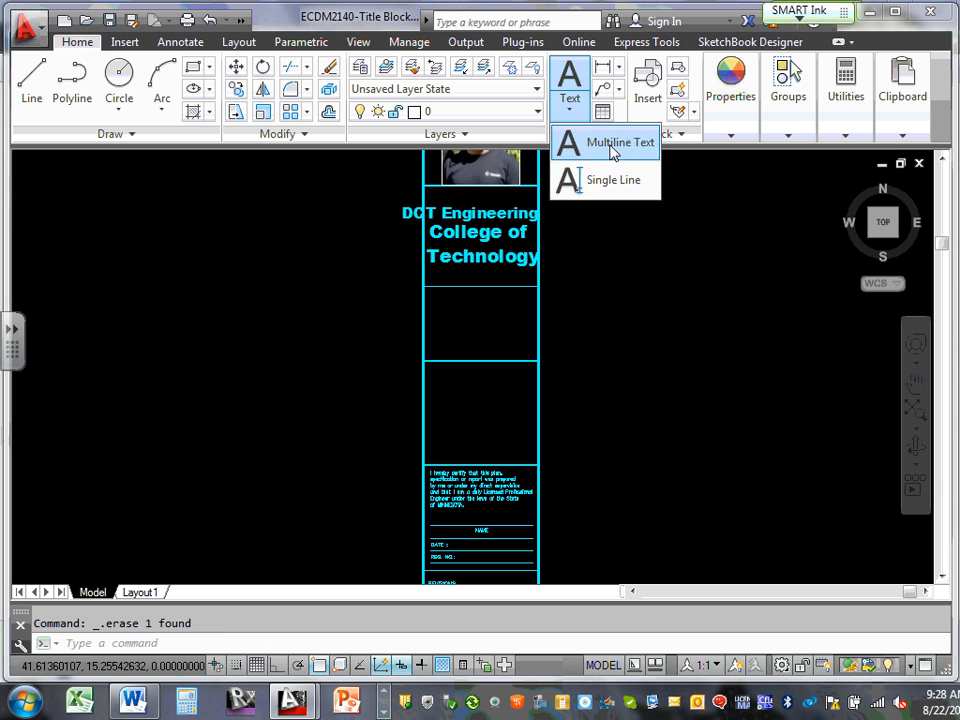
{"action": "left_click", "coordinate": [613, 148]}
{"action": "left_click", "coordinate": [451, 304]}
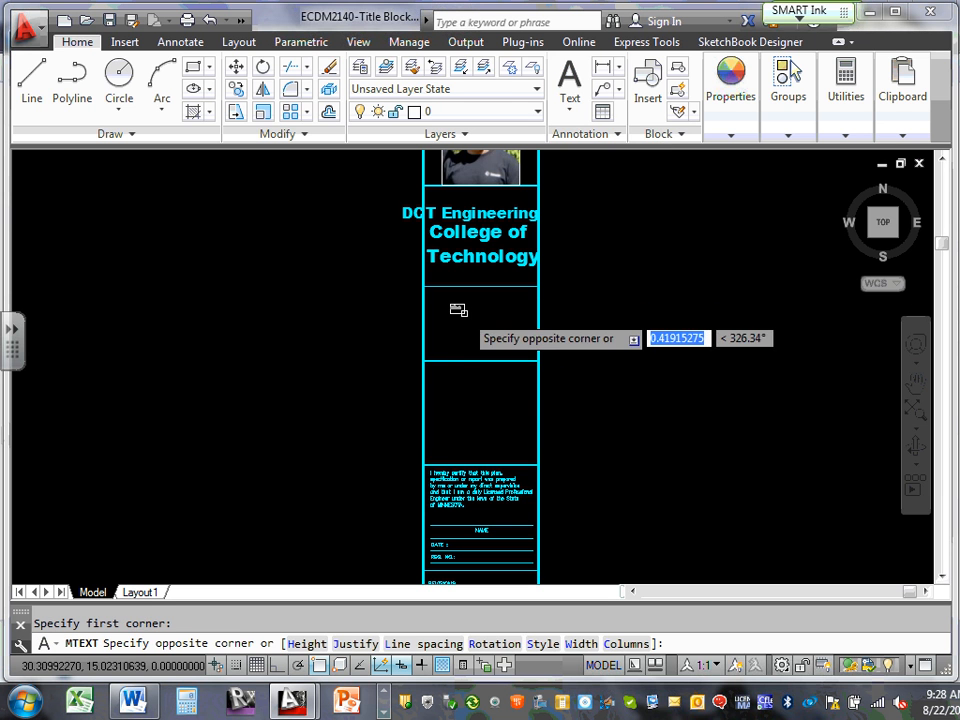
{"action": "left_click", "coordinate": [510, 340]}
{"action": "type", "text": "hfhaFGUFGu"}
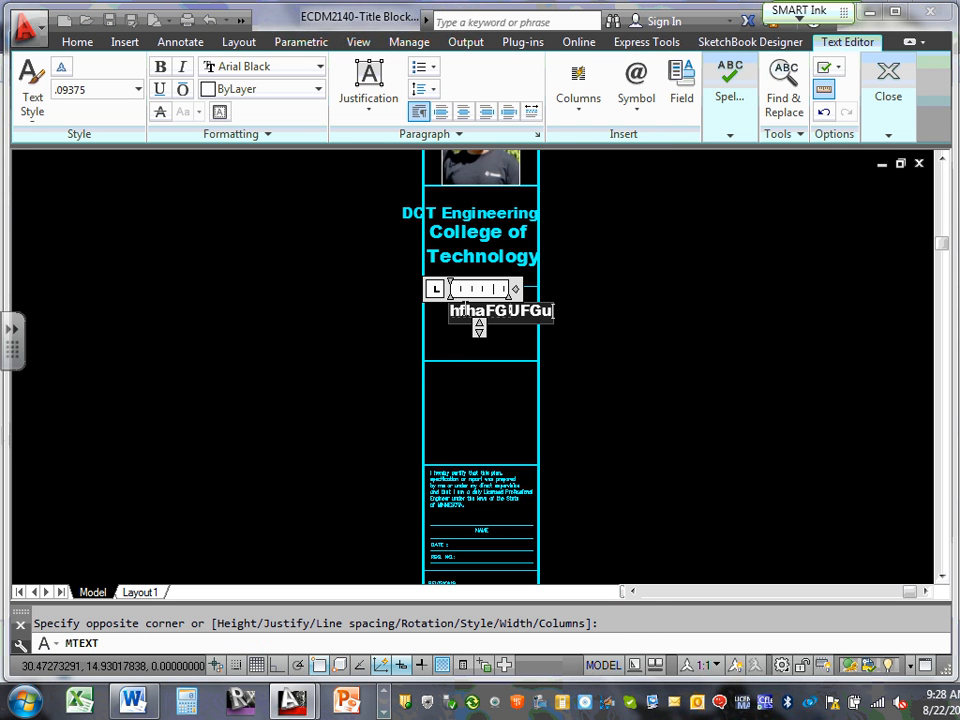
{"action": "key", "text": "Caps_Lock"}
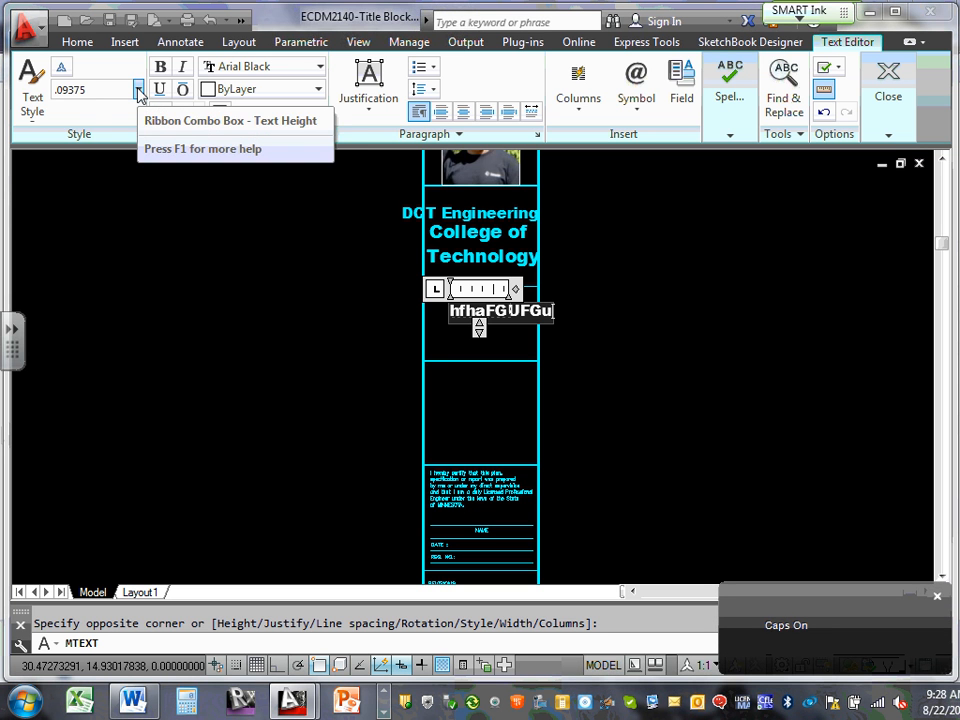
Set the new text's height to .08911875 and commit it
{"action": "left_click", "coordinate": [138, 90]}
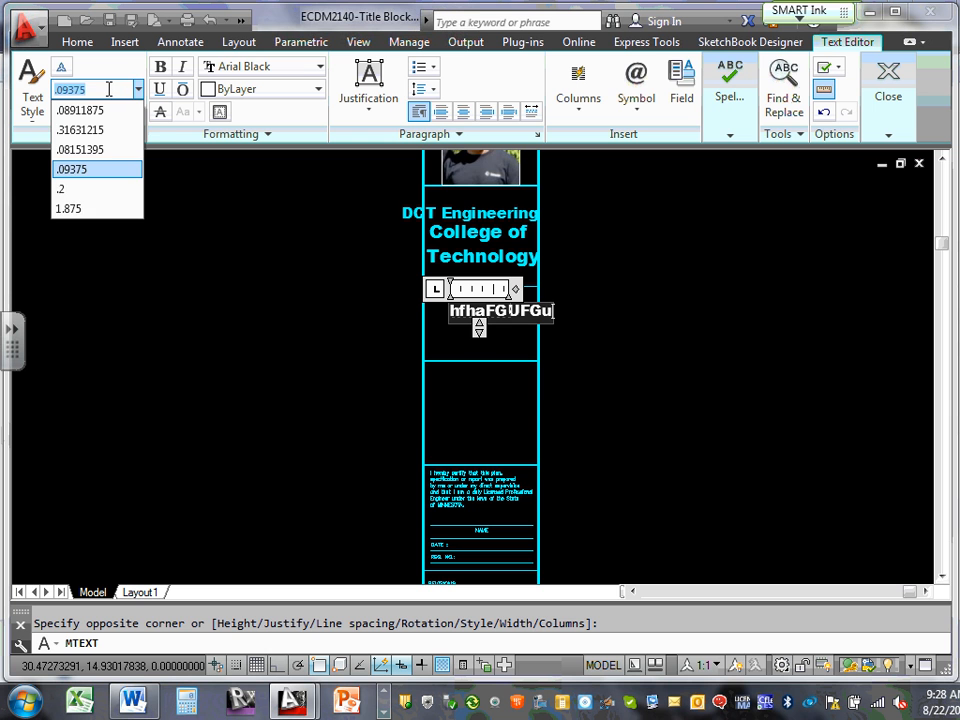
{"action": "left_click", "coordinate": [108, 89]}
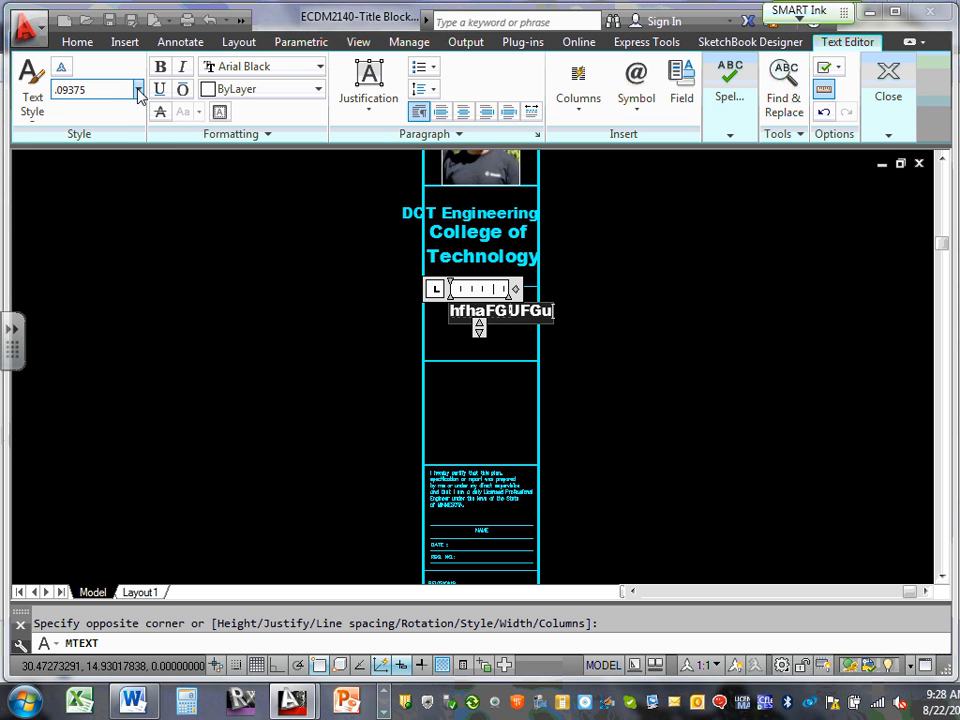
{"action": "left_click", "coordinate": [137, 90]}
{"action": "left_click", "coordinate": [89, 193]}
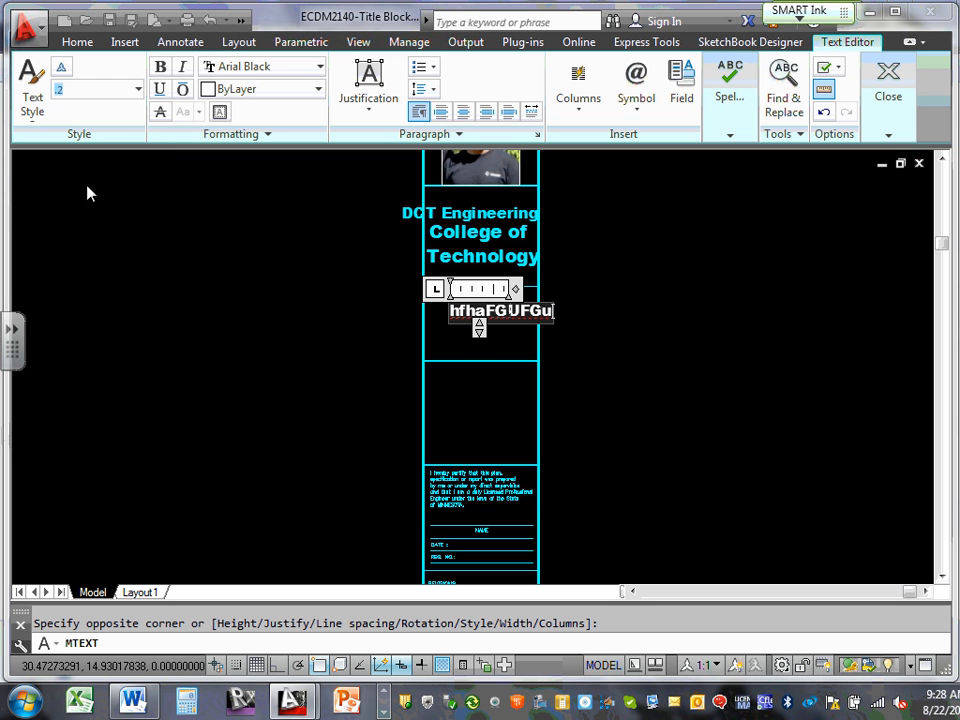
{"action": "left_click_drag", "start_coordinate": [452, 311], "coordinate": [570, 309]}
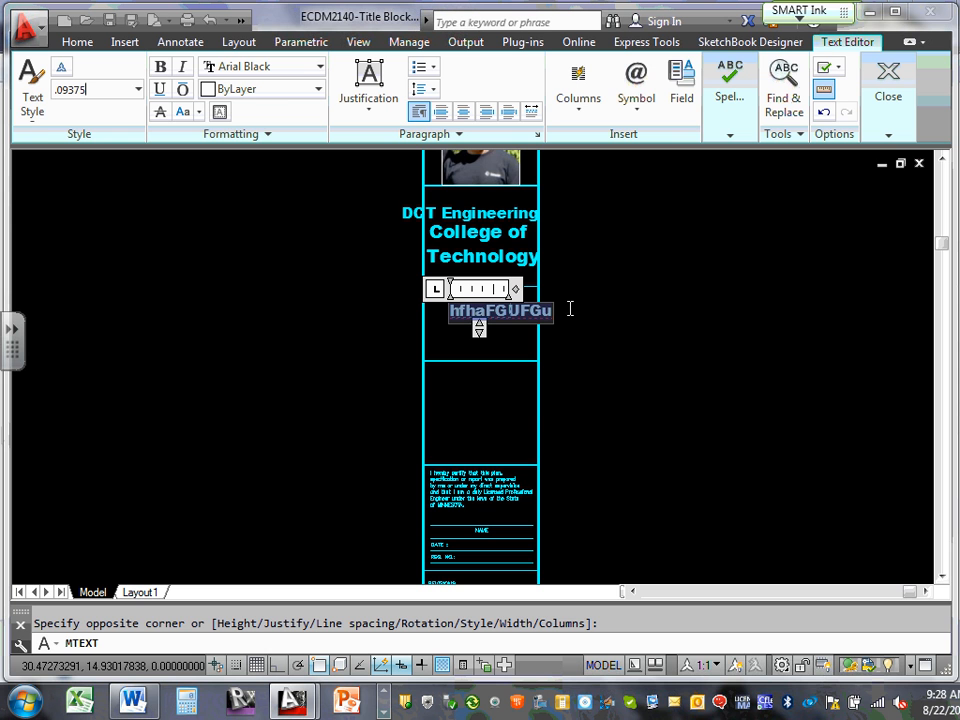
{"action": "left_click", "coordinate": [36, 112]}
{"action": "left_click", "coordinate": [135, 90]}
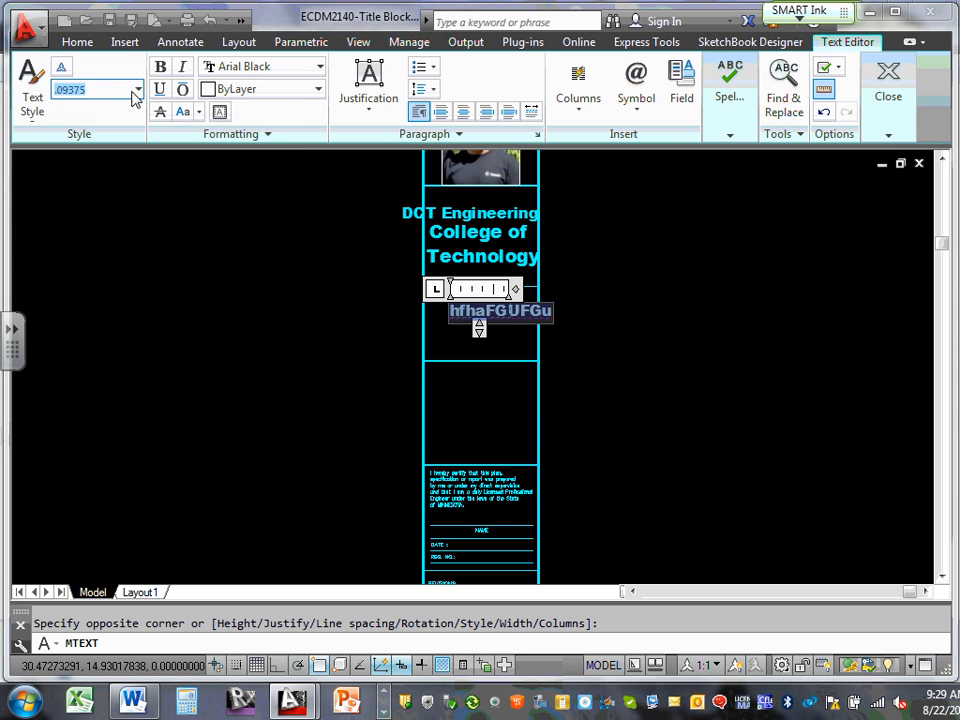
{"action": "left_click", "coordinate": [138, 89]}
{"action": "left_click", "coordinate": [81, 190]}
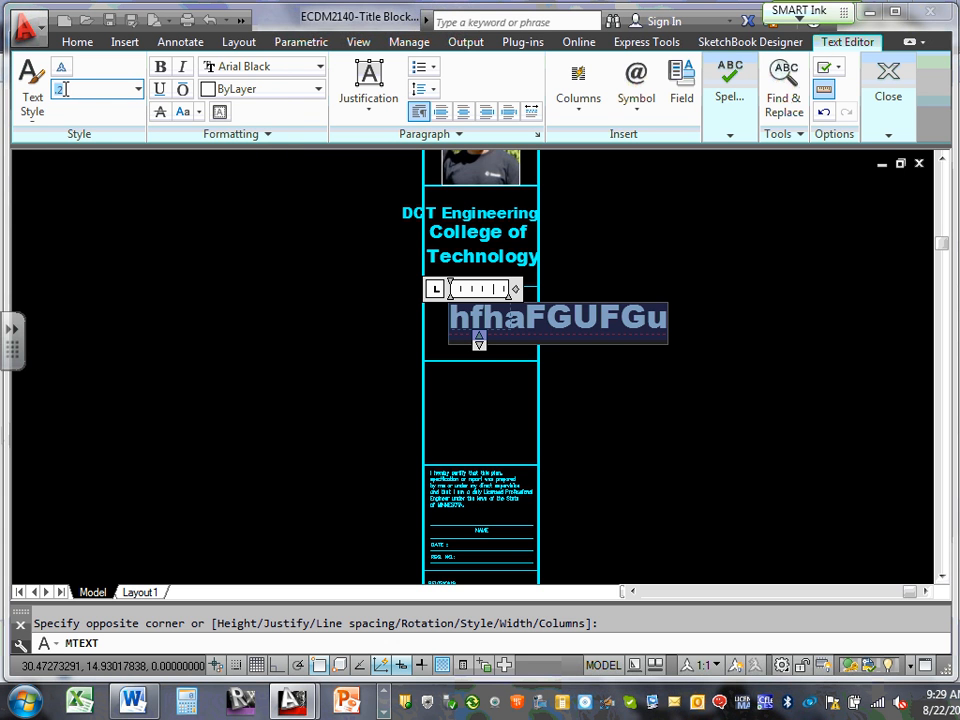
{"action": "left_click", "coordinate": [138, 89]}
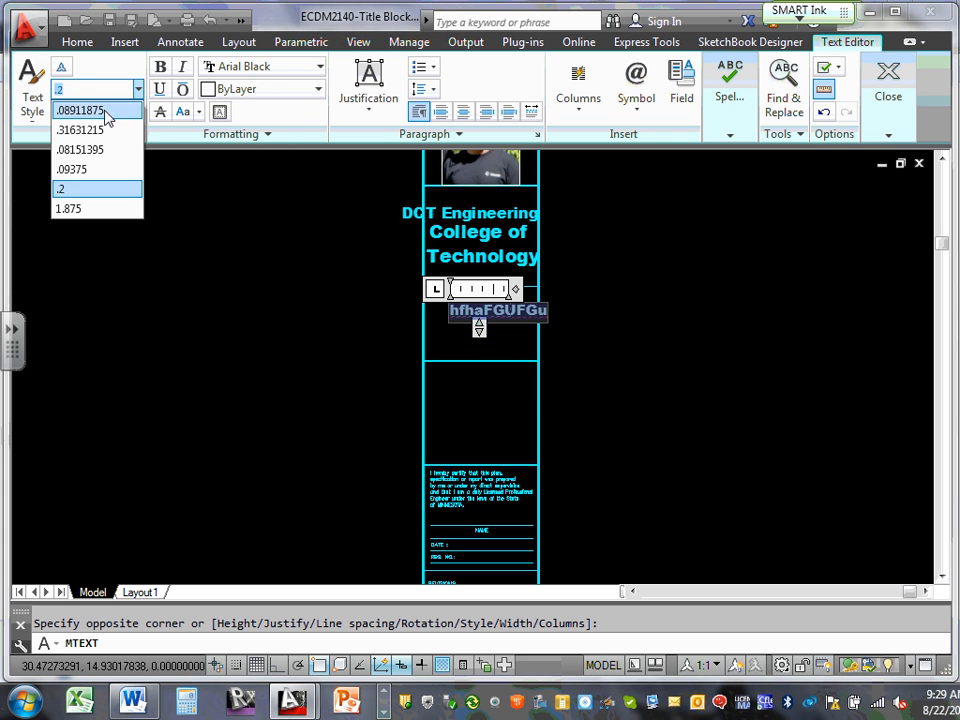
{"action": "left_click", "coordinate": [105, 110]}
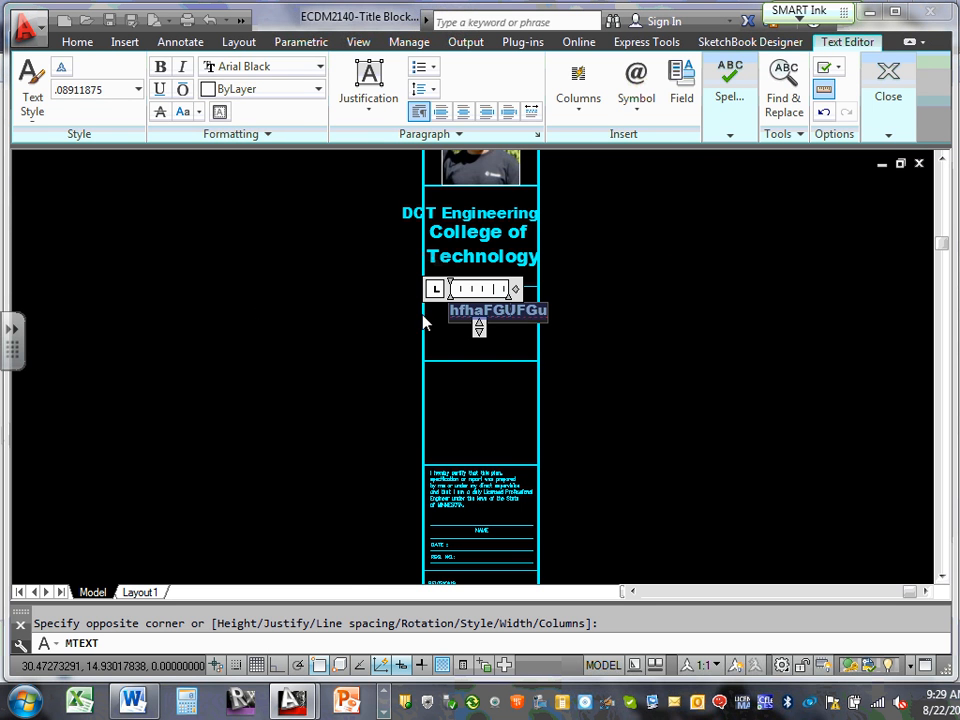
{"action": "left_click", "coordinate": [656, 298]}
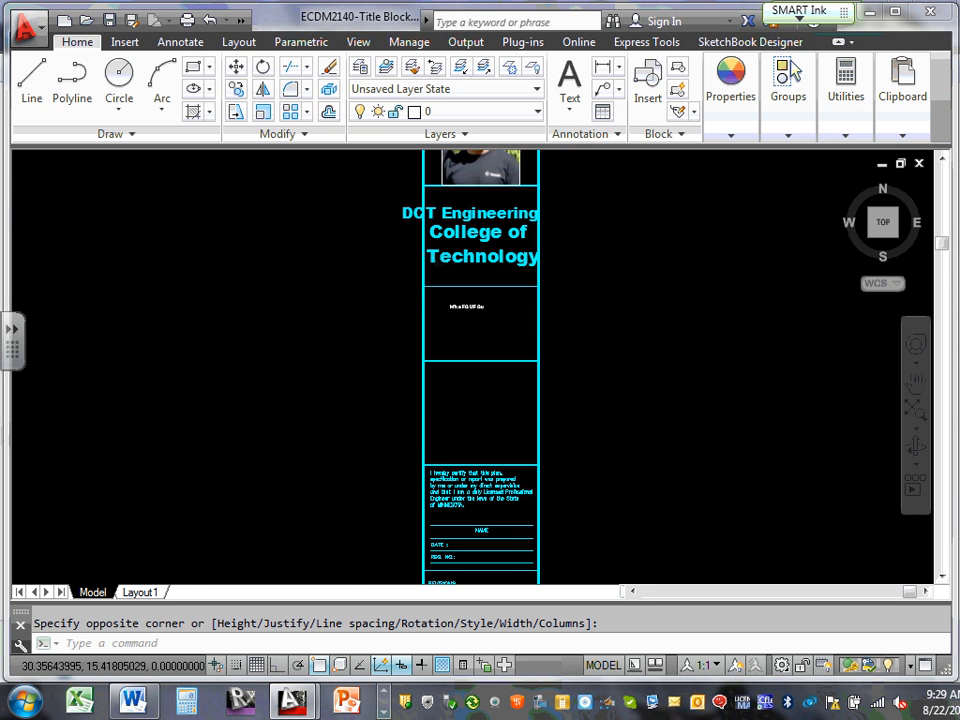
{"action": "scroll", "coordinate": [455, 318], "scroll_direction": "up", "scroll_amount": 8}
{"action": "scroll", "coordinate": [455, 320], "scroll_direction": "down", "scroll_amount": 12}
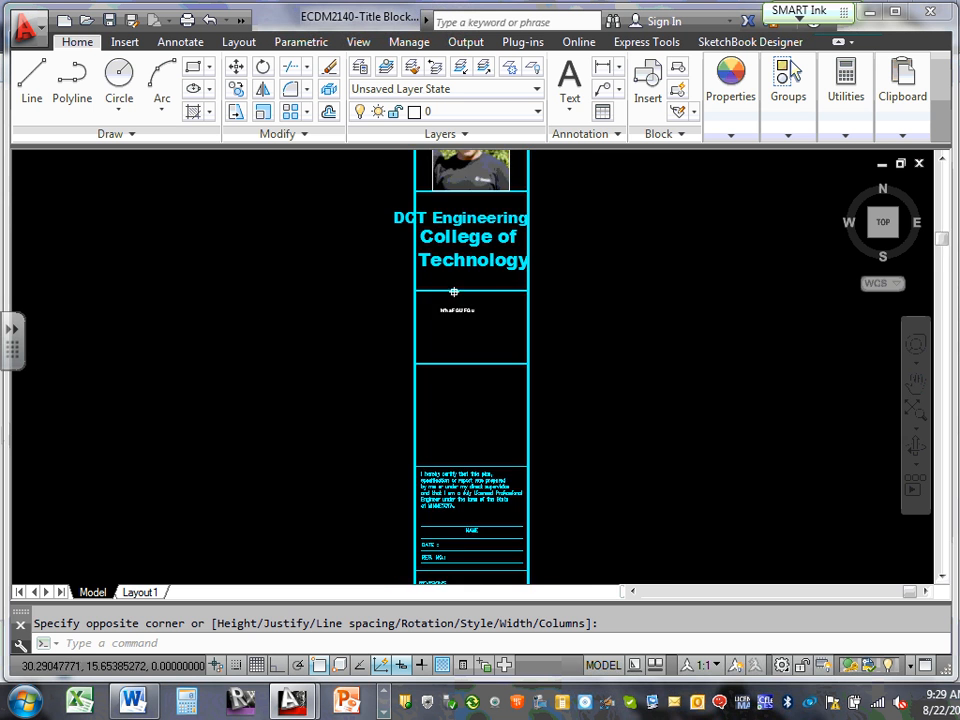
{"action": "scroll", "coordinate": [456, 318], "scroll_direction": "up", "scroll_amount": 3}
{"action": "scroll", "coordinate": [455, 362], "scroll_direction": "up", "scroll_amount": 6}
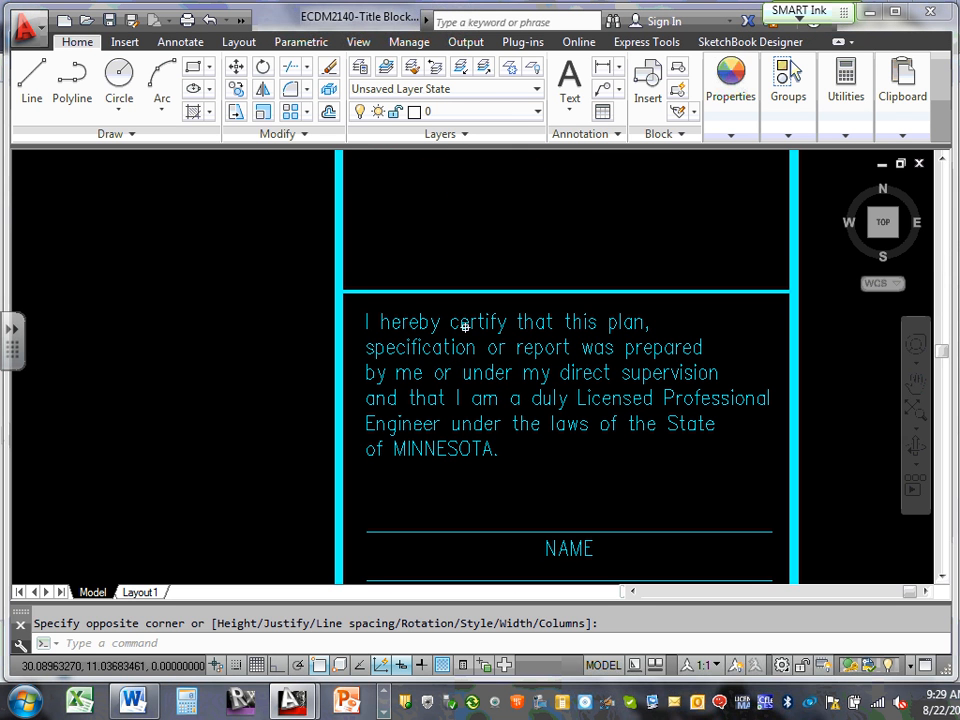
{"action": "left_click", "coordinate": [467, 322]}
{"action": "double_click", "coordinate": [469, 324]}
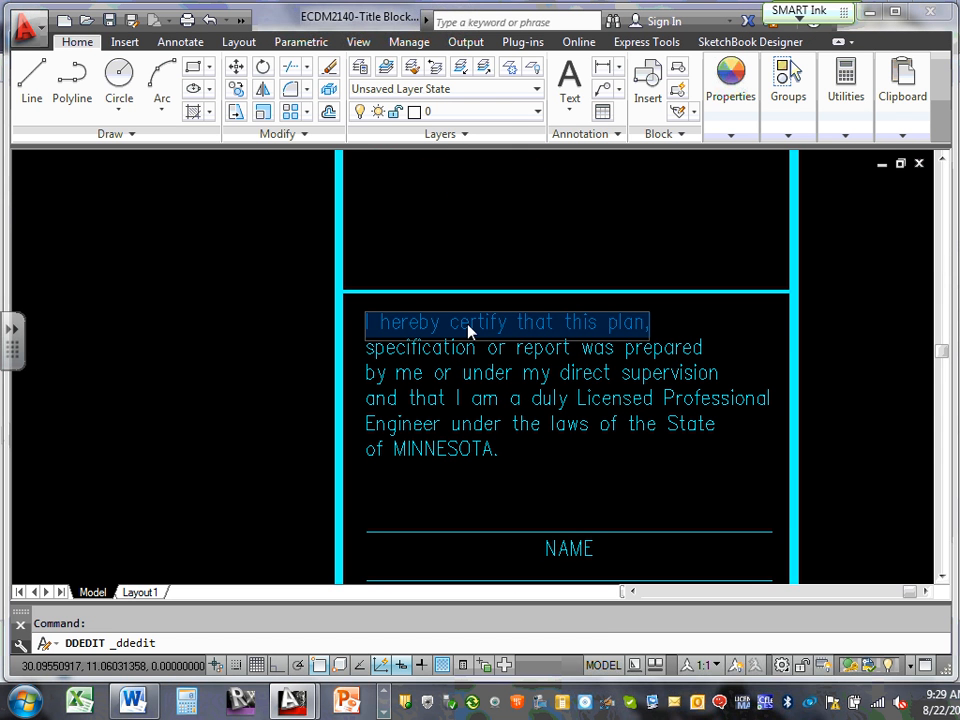
{"action": "left_click", "coordinate": [470, 324]}
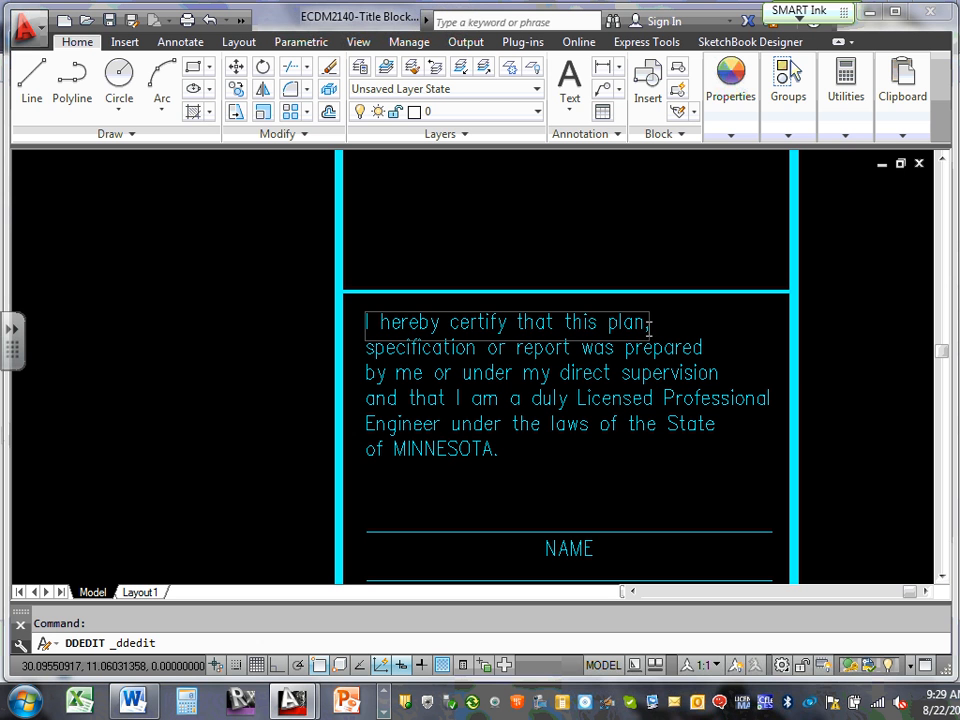
{"action": "left_click_drag", "start_coordinate": [646, 322], "coordinate": [362, 319]}
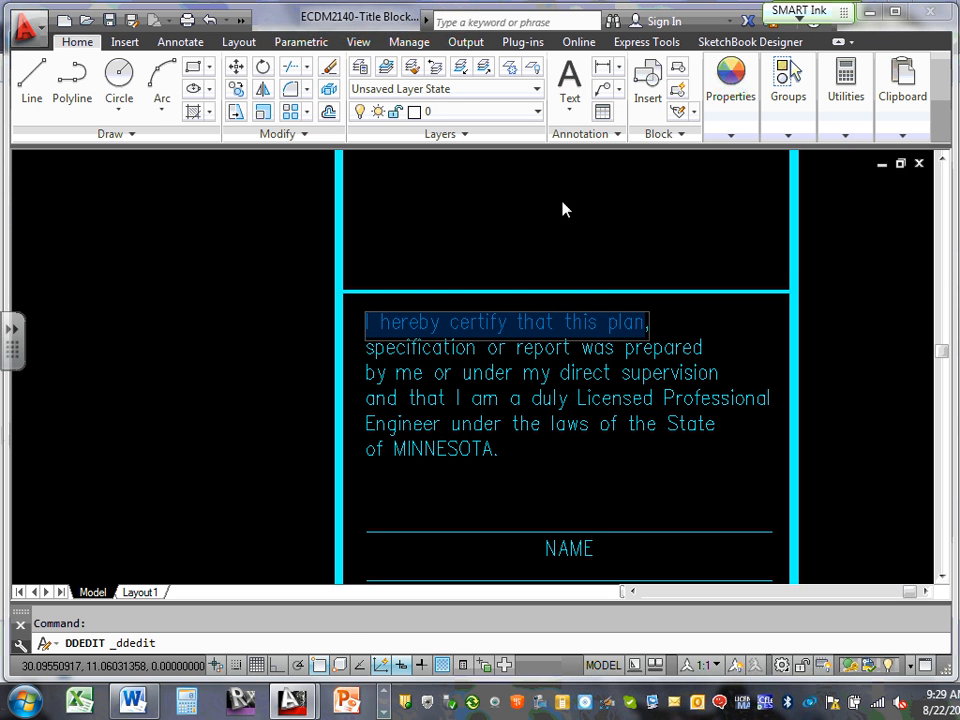
{"action": "key", "text": "Escape"}
{"action": "key", "text": "Escape"}
{"action": "scroll", "coordinate": [520, 163], "scroll_direction": "down", "scroll_amount": 5}
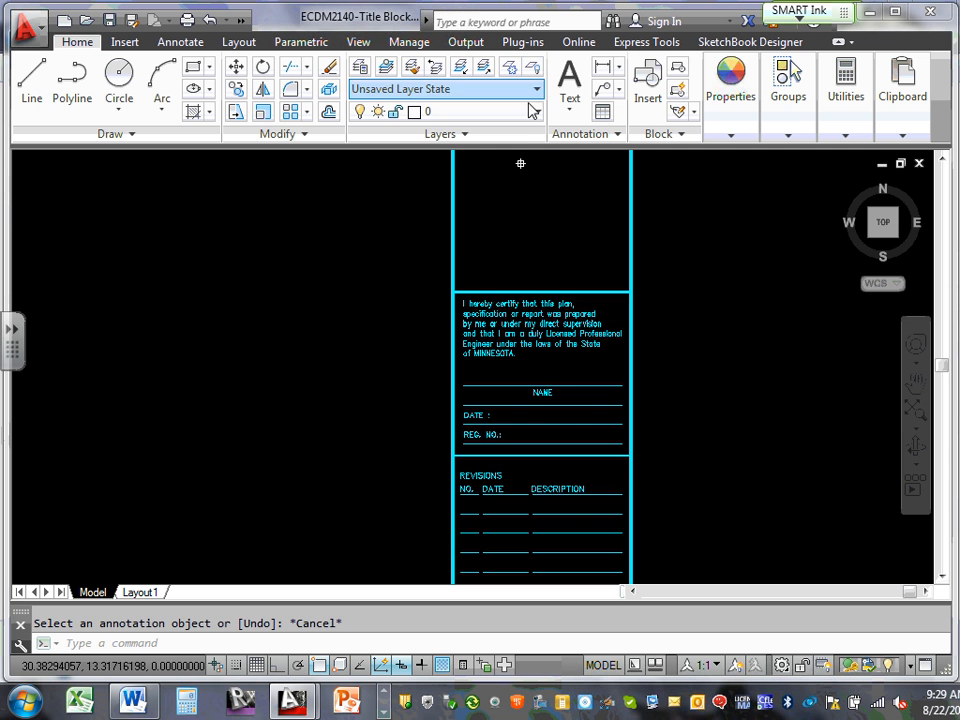
Add multiline text 'Afkaudfqgdg' in the next empty cell down
{"action": "middle_click_drag", "start_coordinate": [518, 174], "coordinate": [490, 297]}
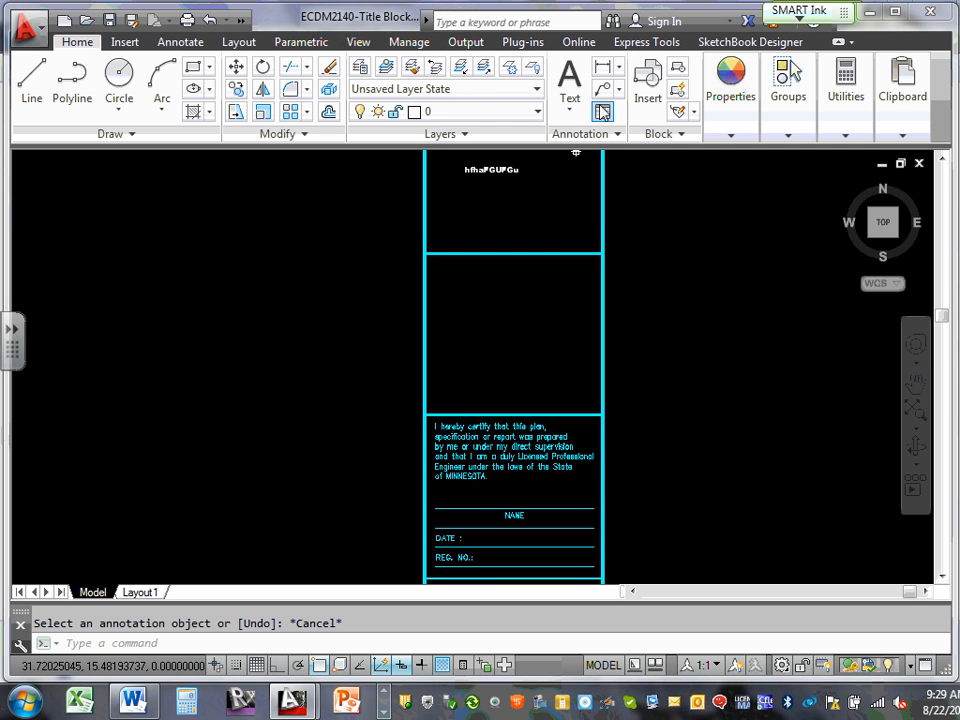
{"action": "left_click", "coordinate": [572, 110]}
{"action": "left_click", "coordinate": [605, 145]}
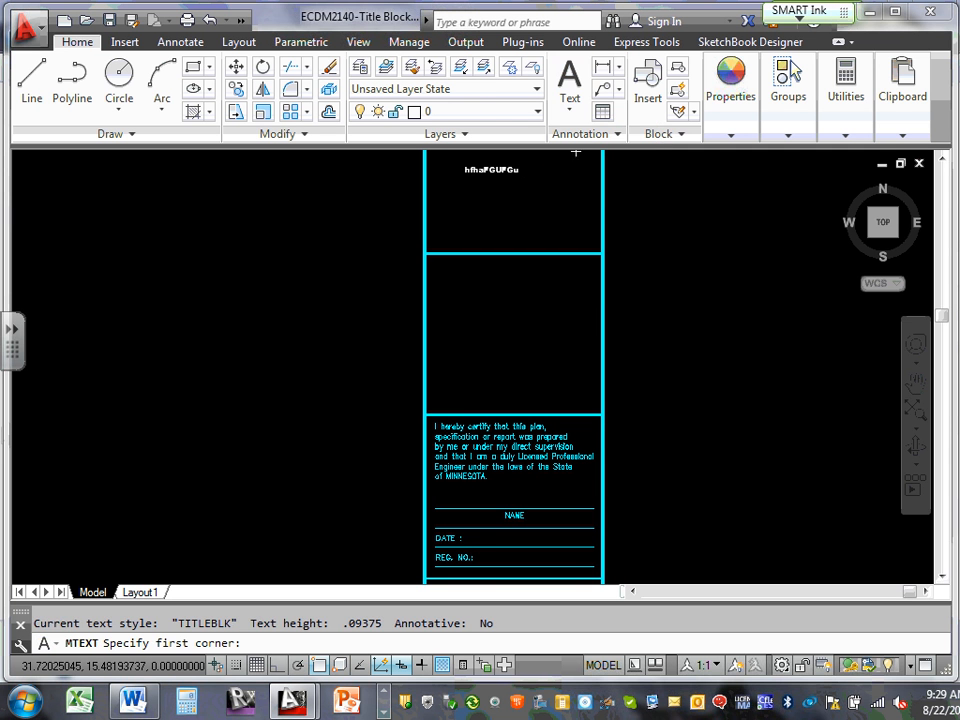
{"action": "left_click", "coordinate": [452, 278]}
{"action": "left_click", "coordinate": [455, 285]}
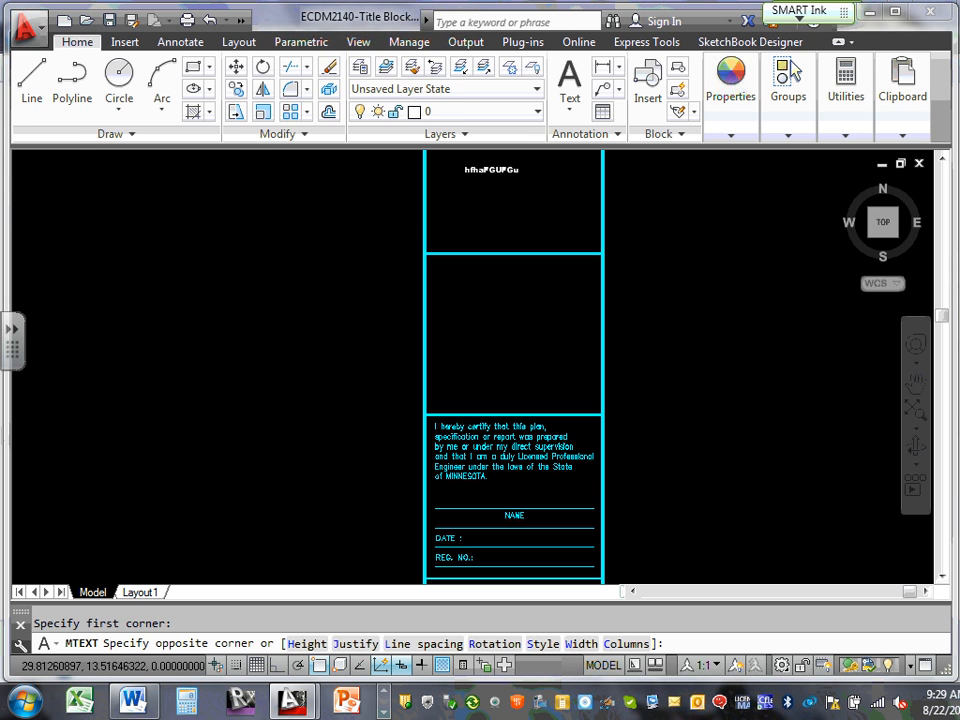
{"action": "type", "text": "AfkaudfqgdgiqyG"}
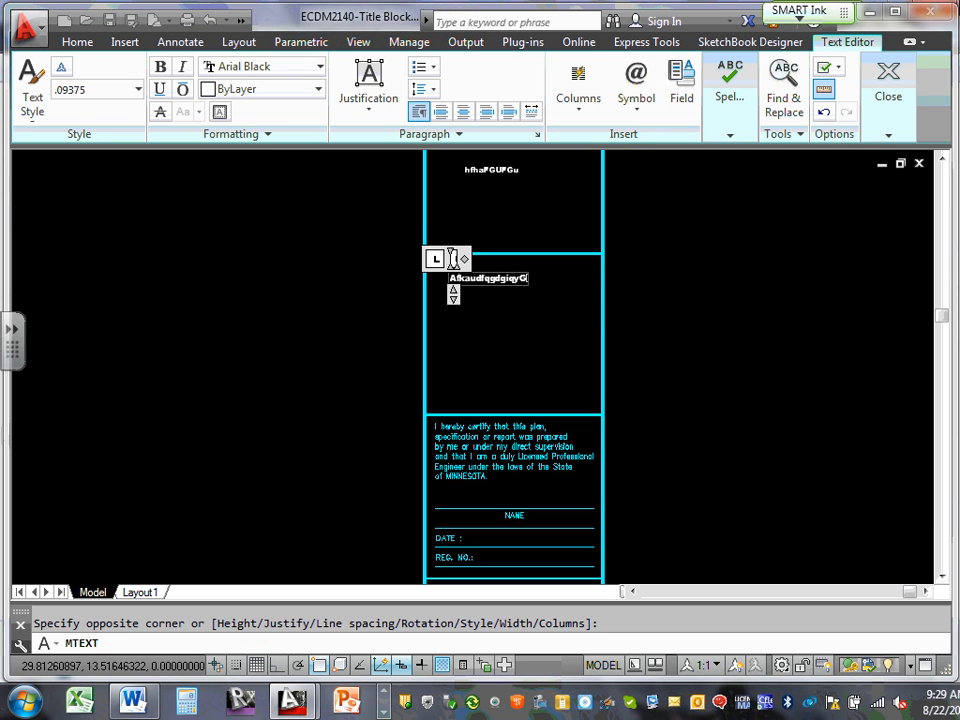
{"action": "key", "text": "Caps_Lock"}
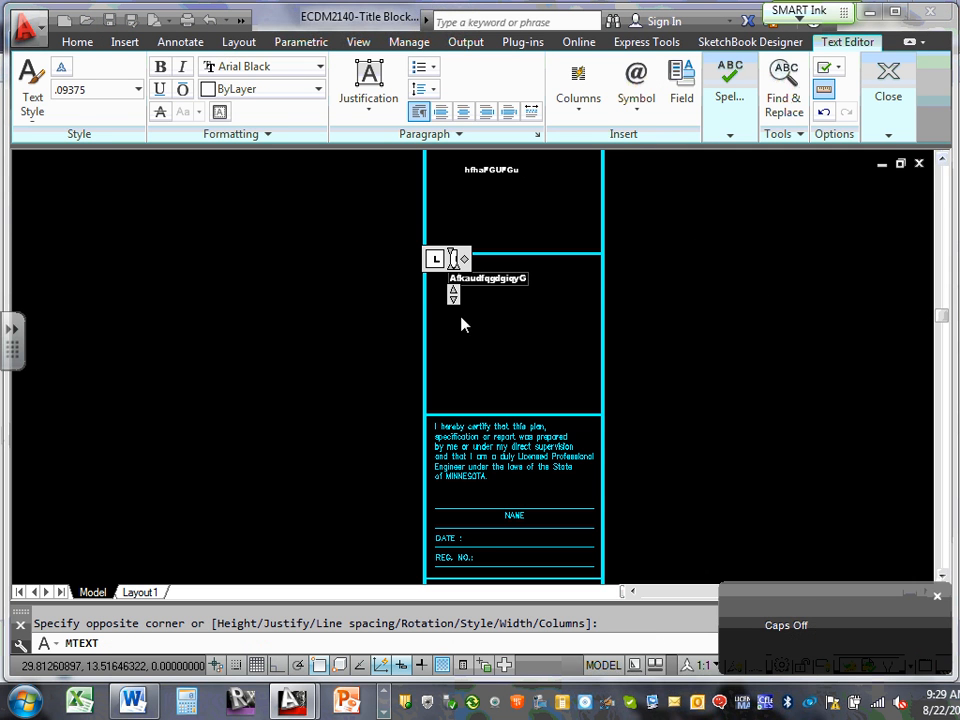
{"action": "left_click", "coordinate": [487, 317]}
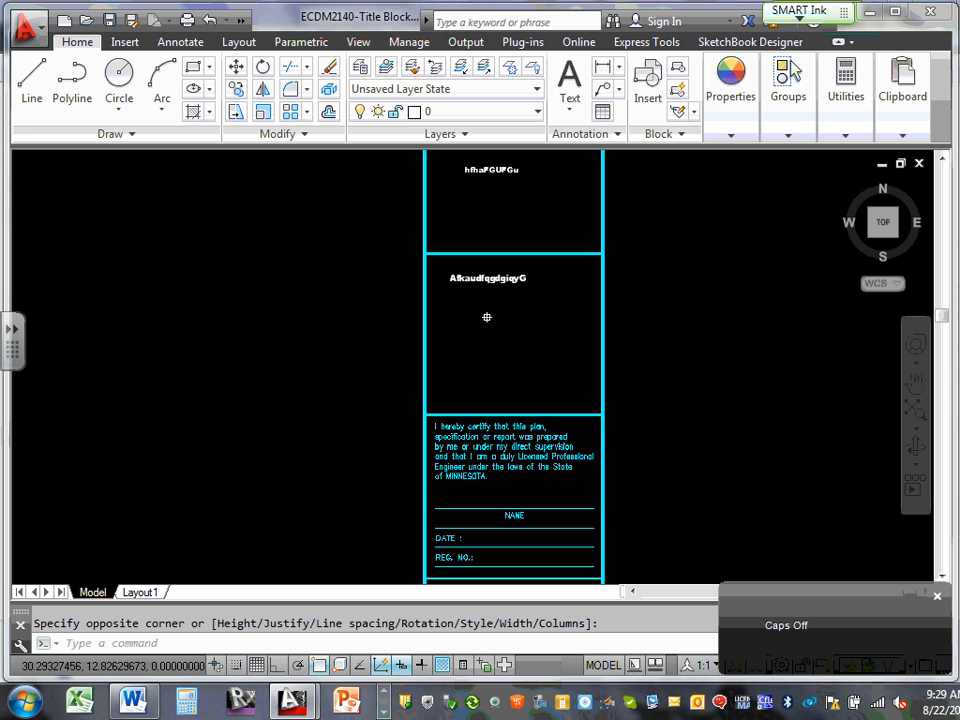
{"action": "scroll", "coordinate": [487, 317], "scroll_direction": "down", "scroll_amount": 5}
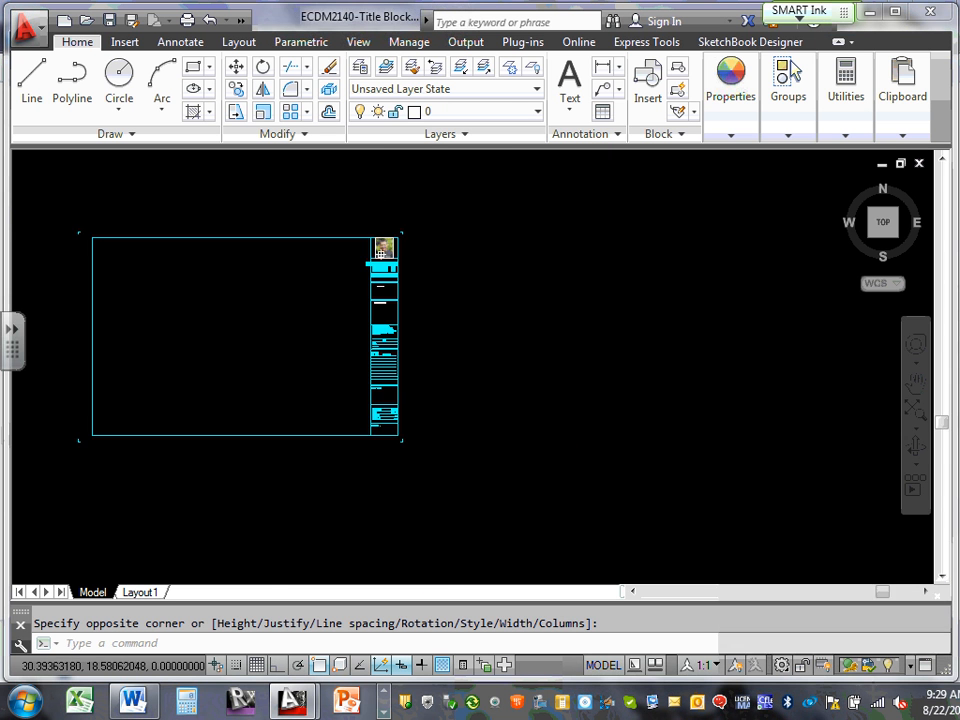
{"action": "scroll", "coordinate": [376, 288], "scroll_direction": "up", "scroll_amount": 5}
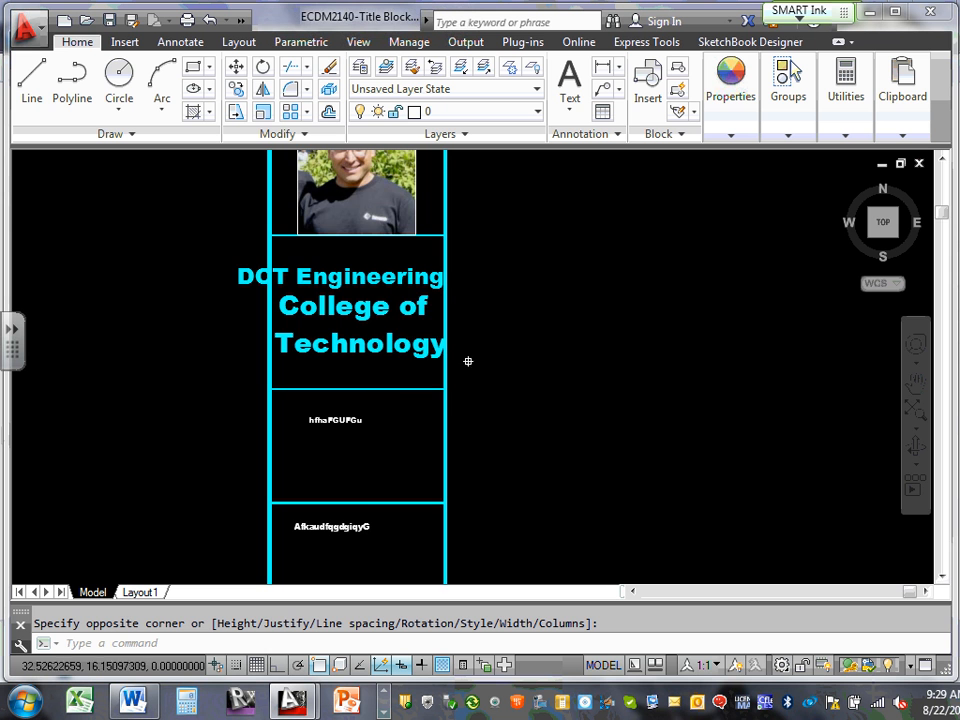
{"action": "scroll", "coordinate": [420, 295], "scroll_direction": "down", "scroll_amount": 5}
{"action": "scroll", "coordinate": [354, 453], "scroll_direction": "up", "scroll_amount": 4}
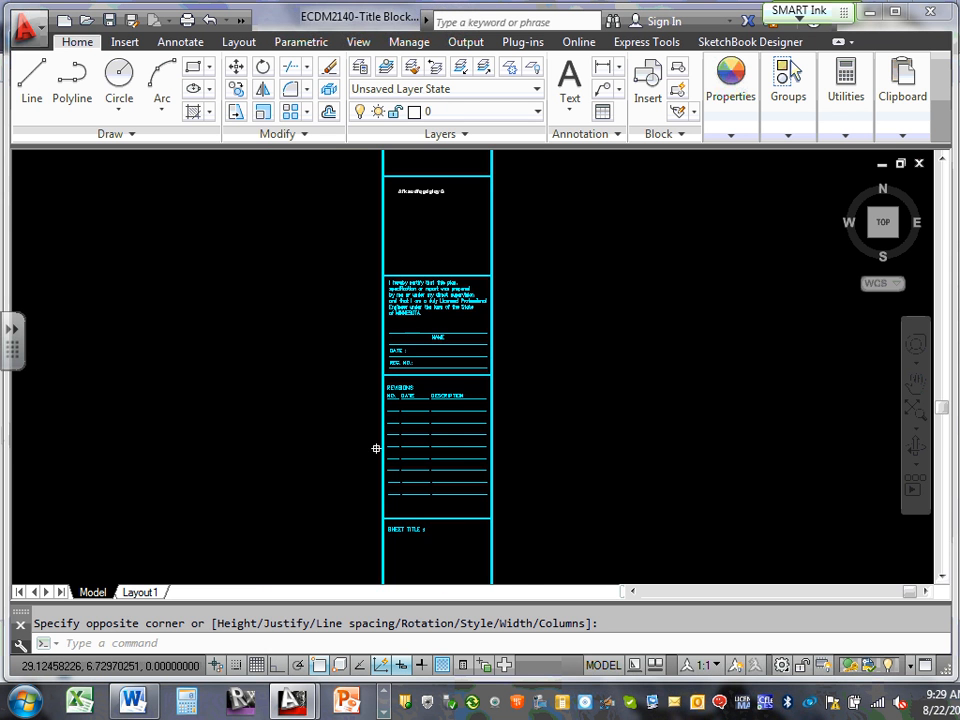
{"action": "mouse_move", "coordinate": [375, 431]}
{"action": "middle_mouse_down"}
{"action": "mouse_move", "coordinate": [656, 418]}
{"action": "mouse_move", "coordinate": [659, 405]}
{"action": "middle_mouse_up"}
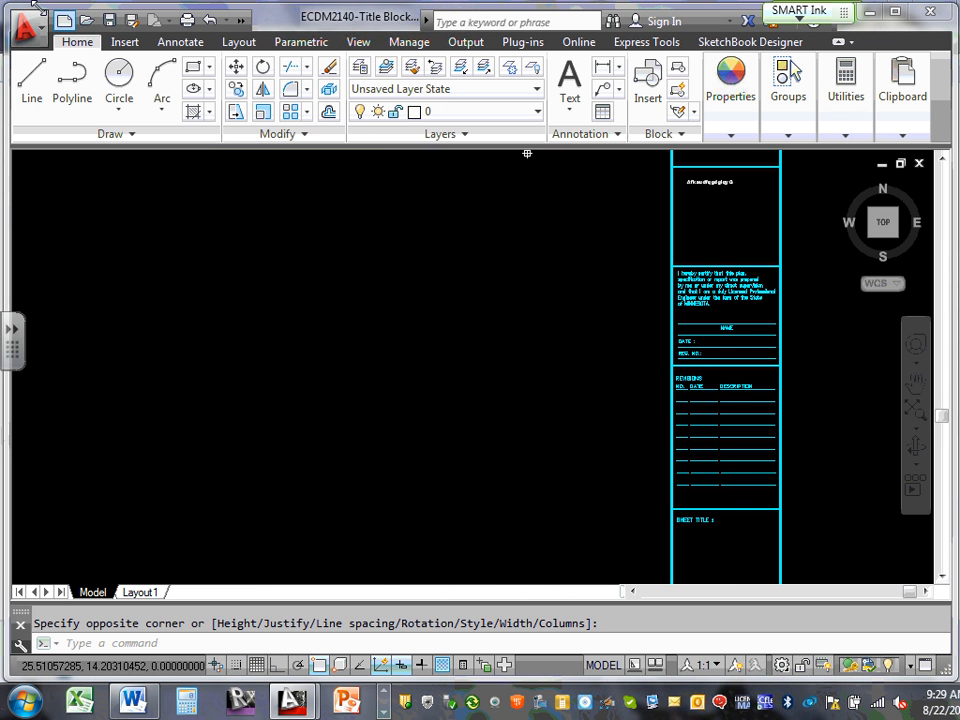
{"action": "left_click", "coordinate": [110, 20]}
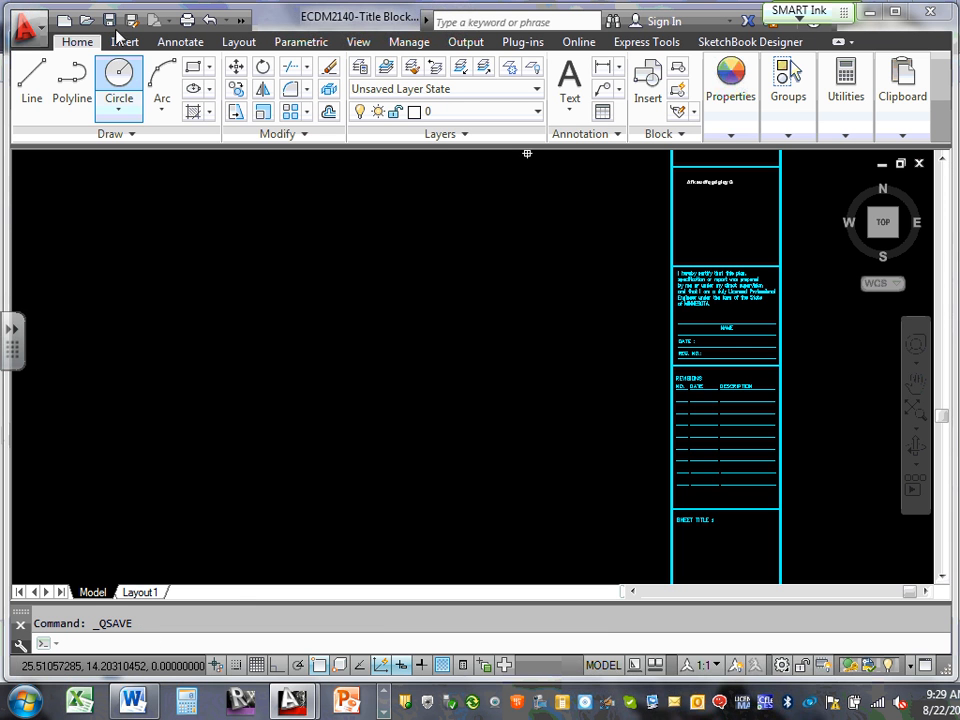
{"action": "scroll", "coordinate": [495, 476], "scroll_direction": "down", "scroll_amount": 2}
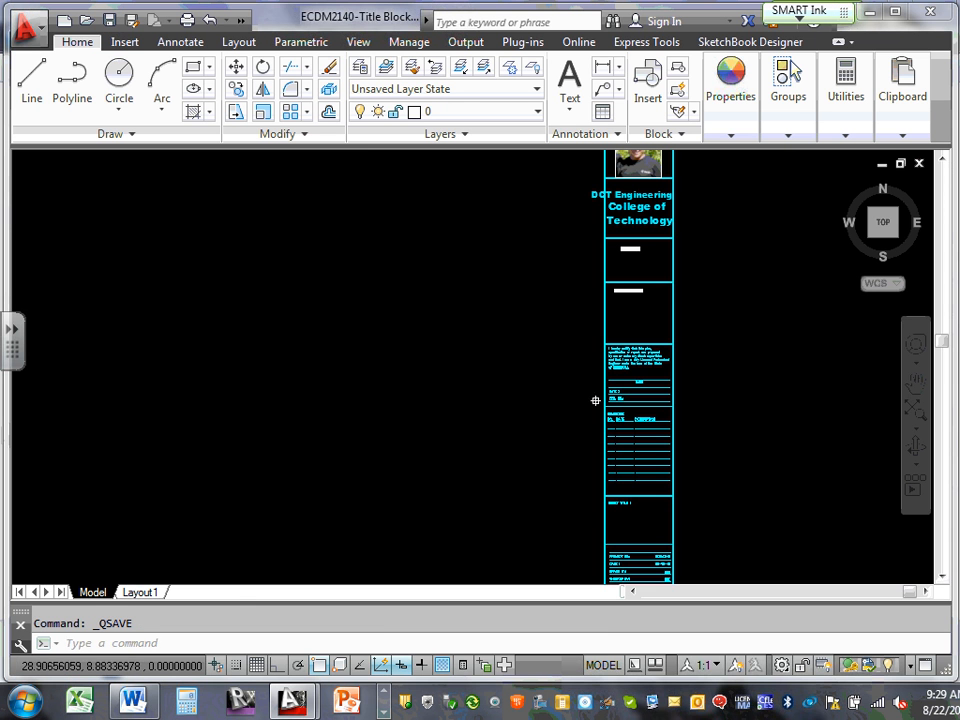
{"action": "scroll", "coordinate": [690, 400], "scroll_direction": "up", "scroll_amount": 5}
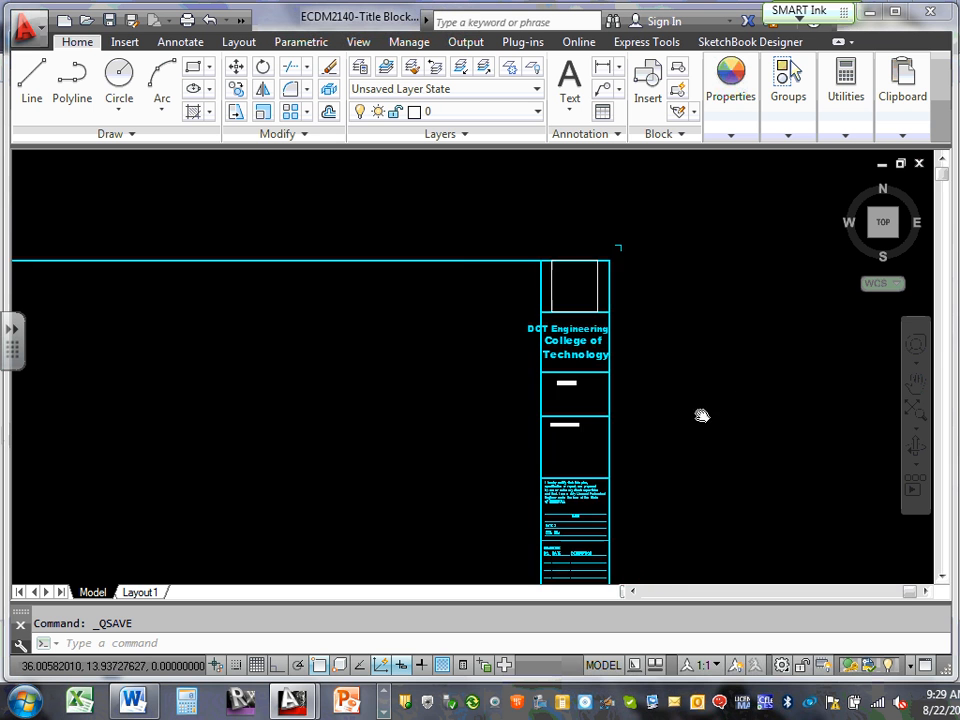
{"action": "mouse_move", "coordinate": [408, 209]}
{"action": "middle_mouse_down"}
{"action": "mouse_move", "coordinate": [411, 231]}
{"action": "mouse_move", "coordinate": [523, 283]}
{"action": "mouse_move", "coordinate": [540, 345]}
{"action": "middle_mouse_up"}
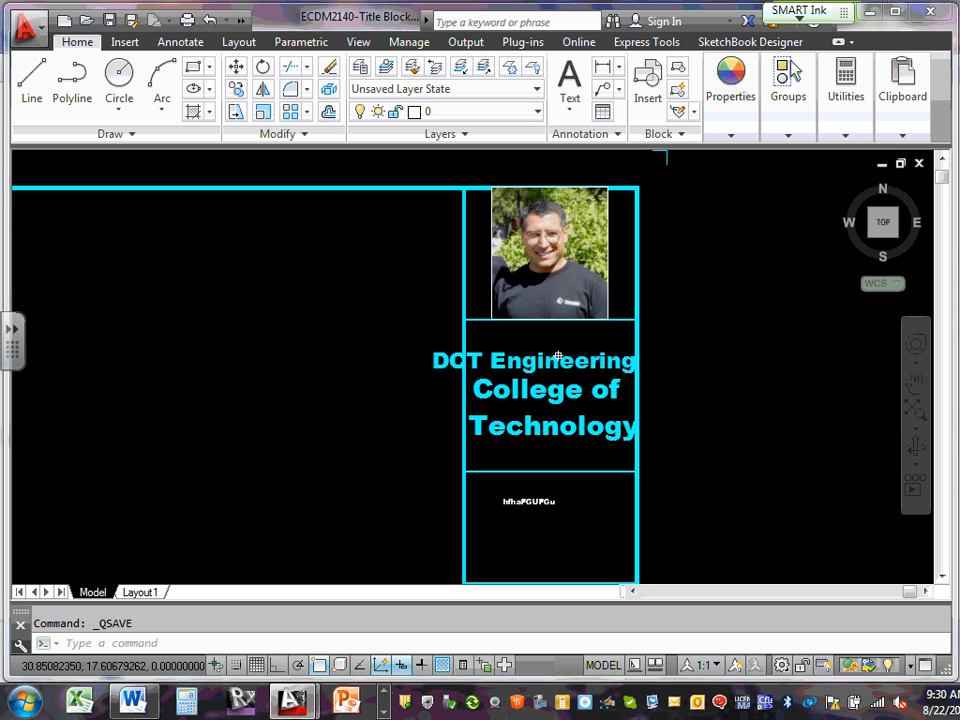
{"action": "scroll", "coordinate": [599, 279], "scroll_direction": "down", "scroll_amount": 4}
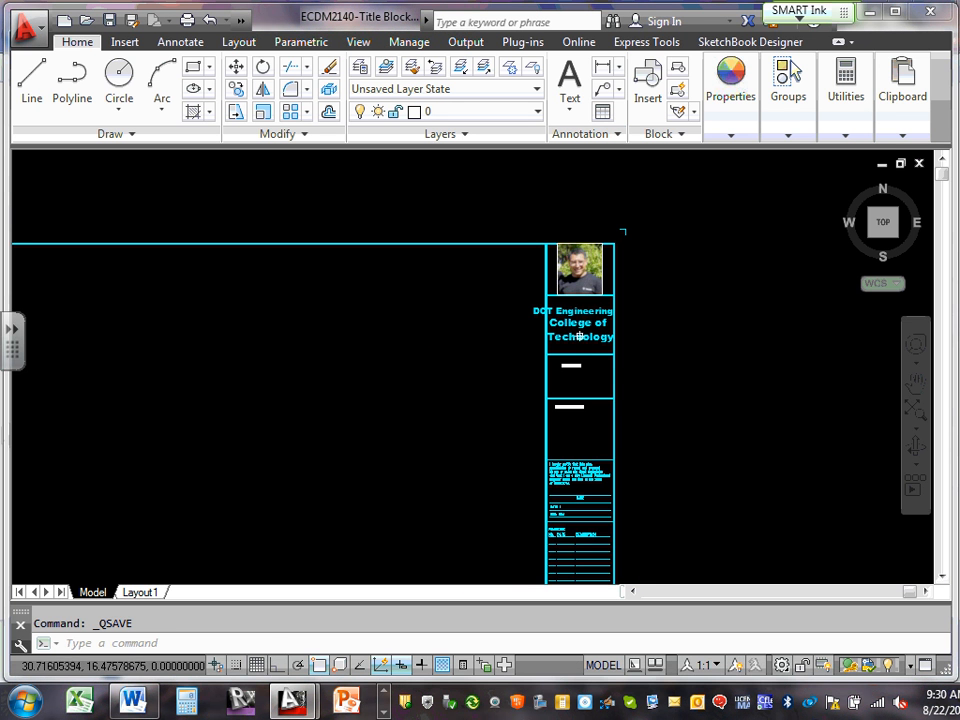
{"action": "scroll", "coordinate": [578, 336], "scroll_direction": "up", "scroll_amount": 2}
{"action": "scroll", "coordinate": [566, 388], "scroll_direction": "up", "scroll_amount": 2}
{"action": "middle_click_drag", "start_coordinate": [568, 390], "coordinate": [552, 218]}
{"action": "middle_click_drag", "start_coordinate": [574, 396], "coordinate": [546, 279]}
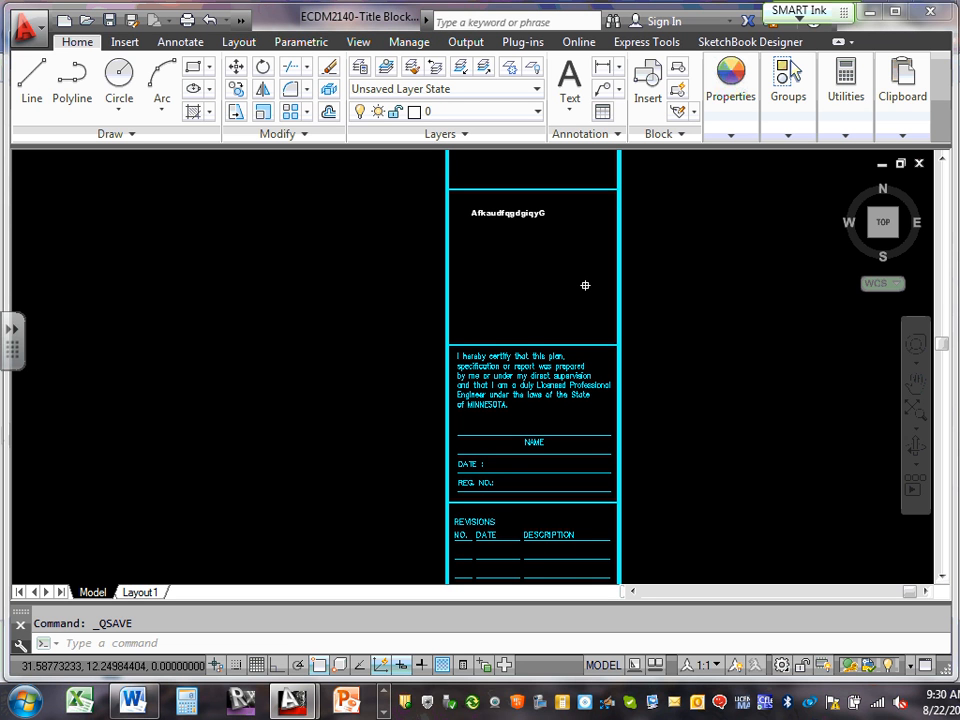
{"action": "left_click", "coordinate": [903, 96]}
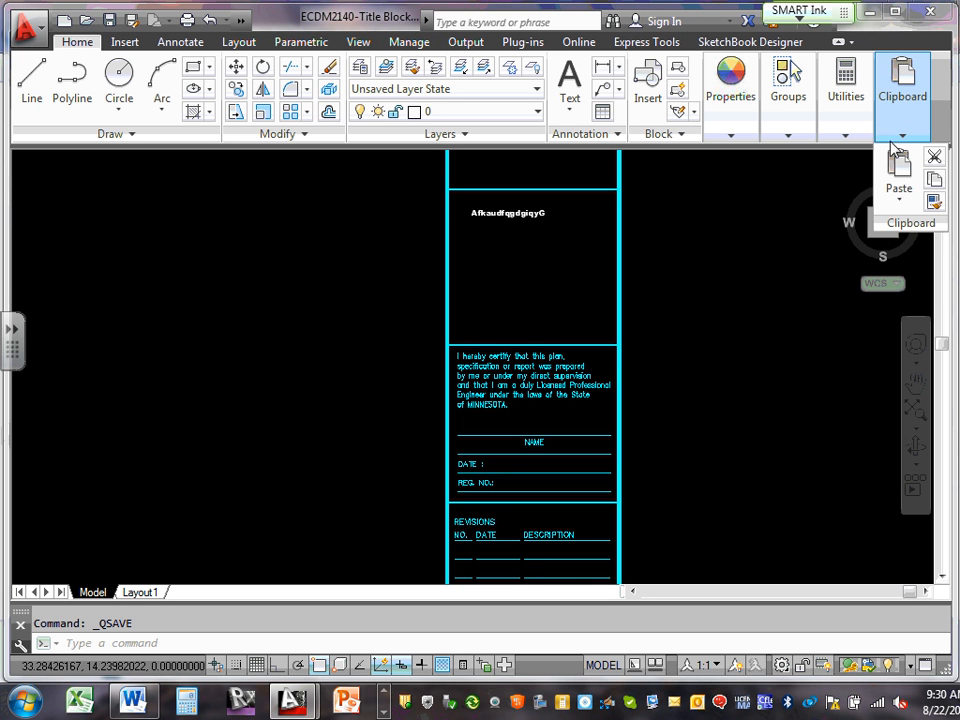
{"action": "left_click", "coordinate": [838, 176]}
{"action": "left_click", "coordinate": [840, 168]}
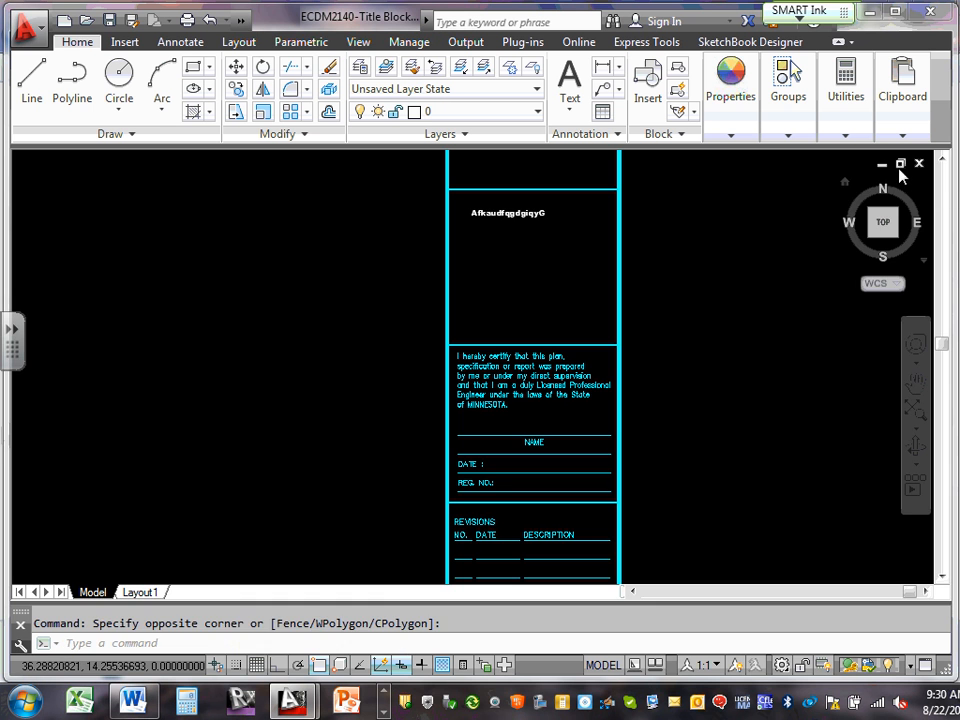
Switch to E1-Titlesheet and reload the changed title block reference
{"action": "left_click", "coordinate": [882, 165]}
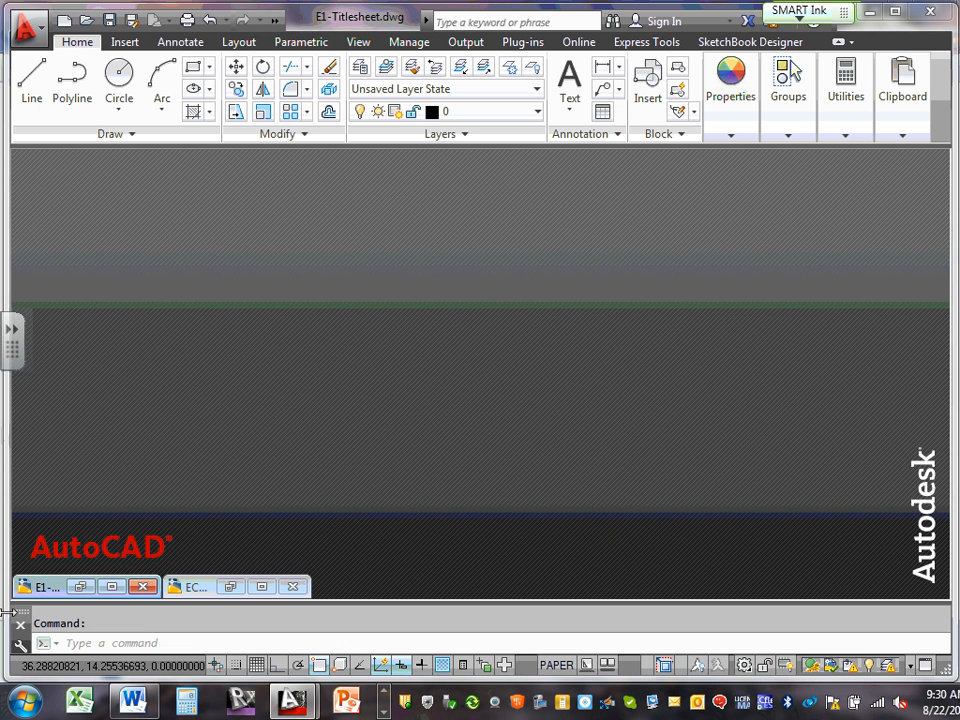
{"action": "left_click", "coordinate": [117, 587]}
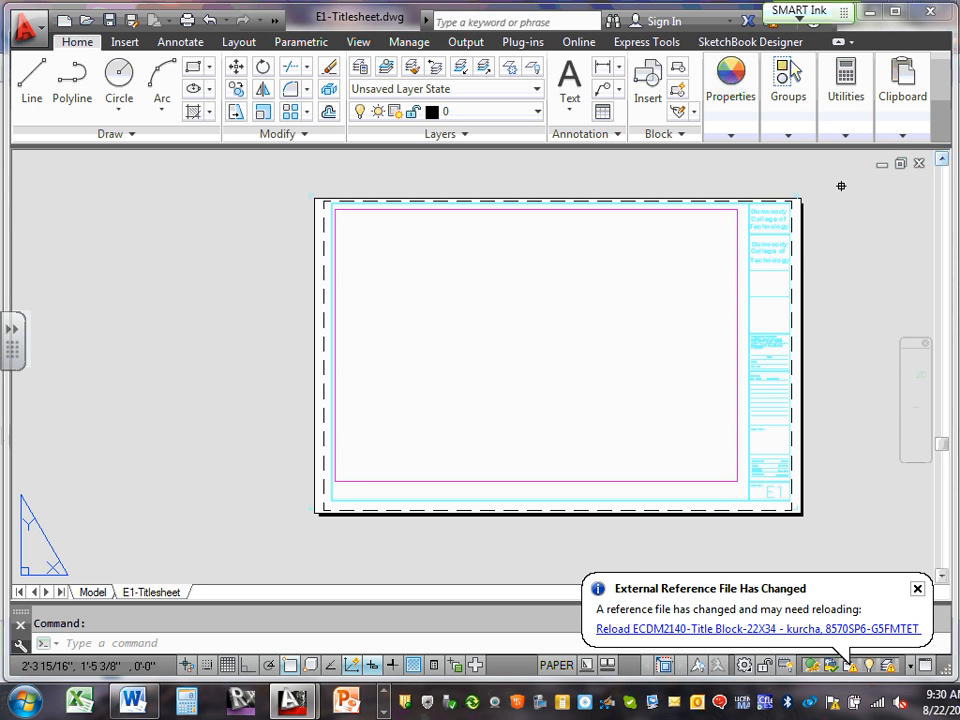
{"action": "left_click", "coordinate": [724, 633]}
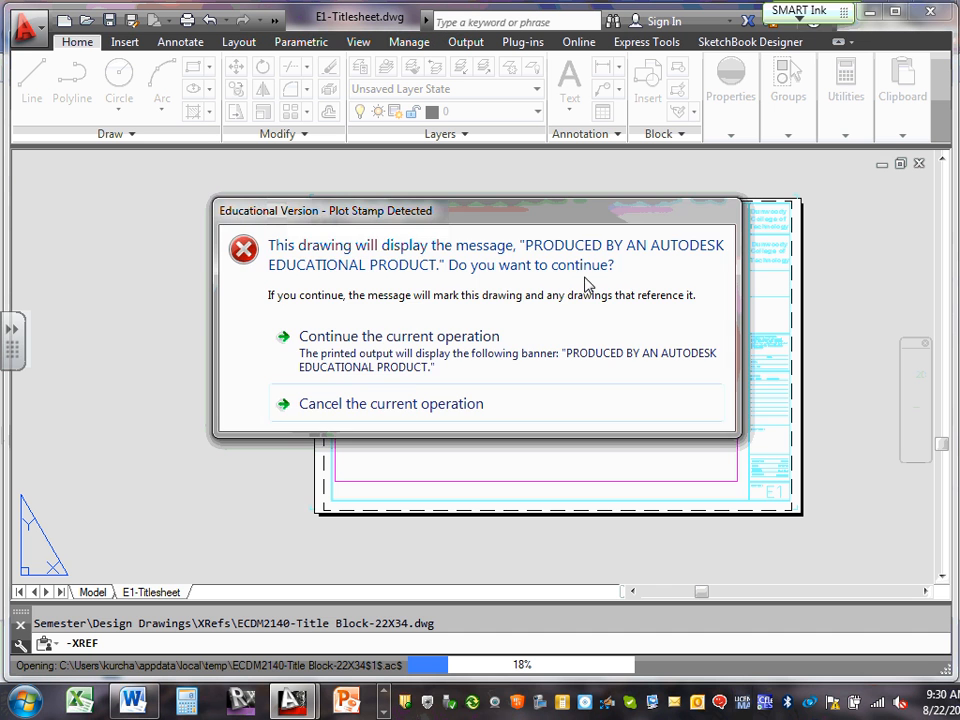
{"action": "left_click", "coordinate": [394, 336]}
{"action": "left_click", "coordinate": [517, 405]}
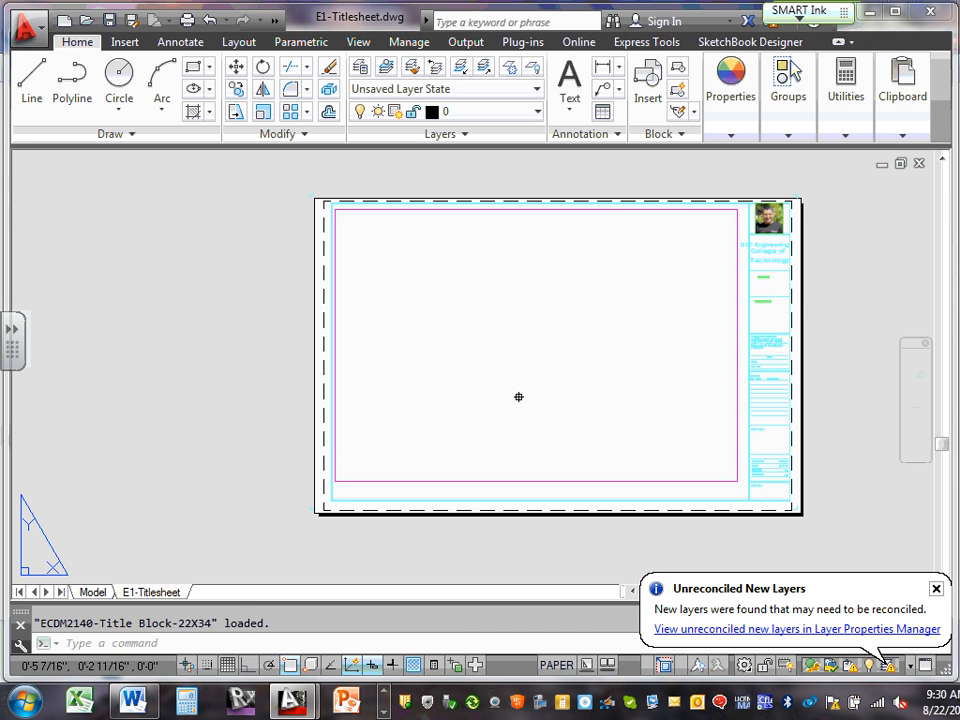
Dismiss the new layers notice and recentre the whole sheet
{"action": "scroll", "coordinate": [810, 300], "scroll_direction": "up", "scroll_amount": 5}
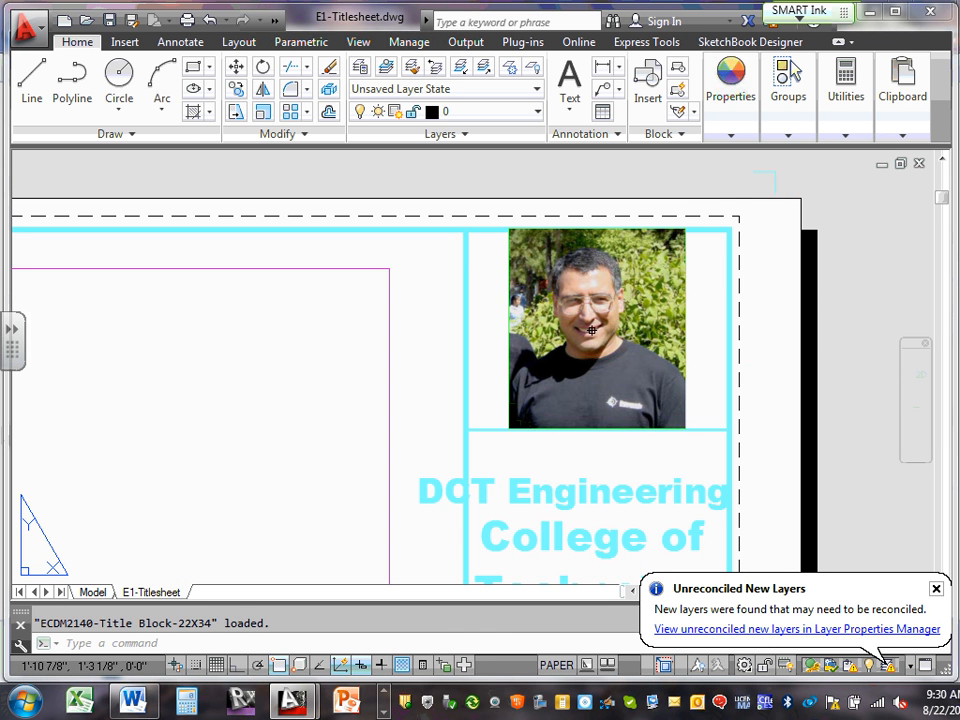
{"action": "scroll", "coordinate": [610, 312], "scroll_direction": "down", "scroll_amount": 6}
{"action": "scroll", "coordinate": [604, 386], "scroll_direction": "up", "scroll_amount": 4}
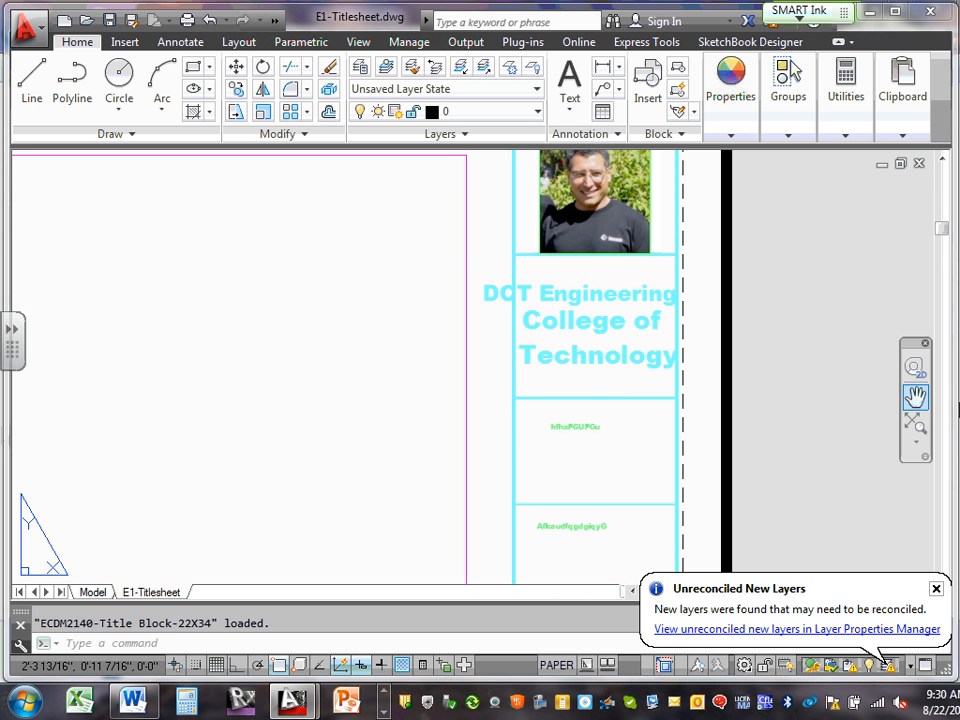
{"action": "left_click", "coordinate": [936, 589]}
{"action": "scroll", "coordinate": [536, 375], "scroll_direction": "down", "scroll_amount": 5}
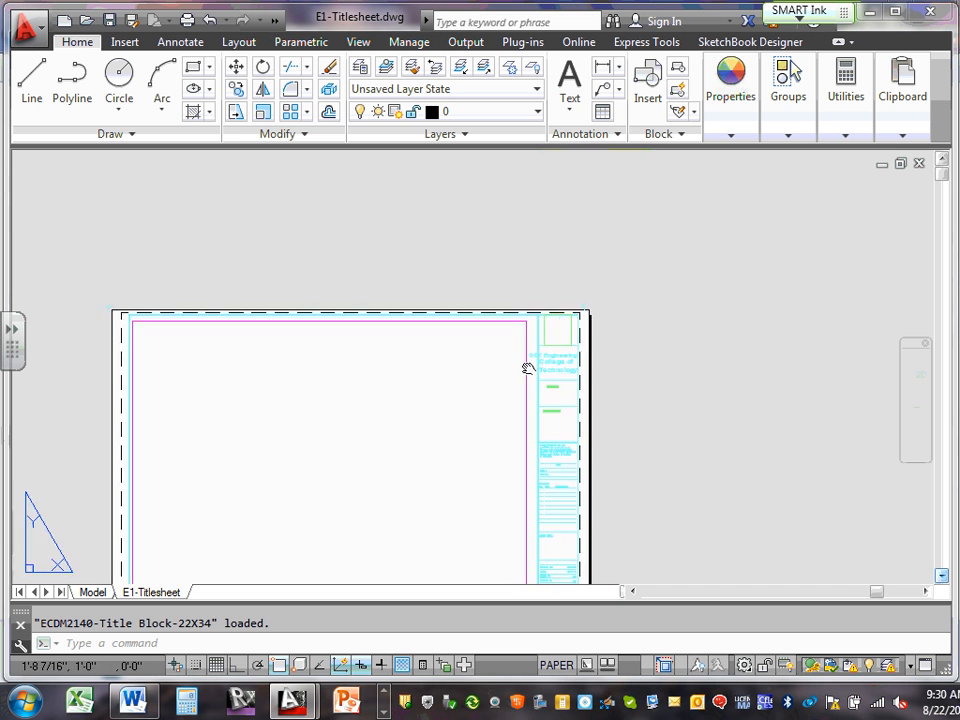
{"action": "middle_click_drag", "start_coordinate": [529, 369], "coordinate": [572, 269]}
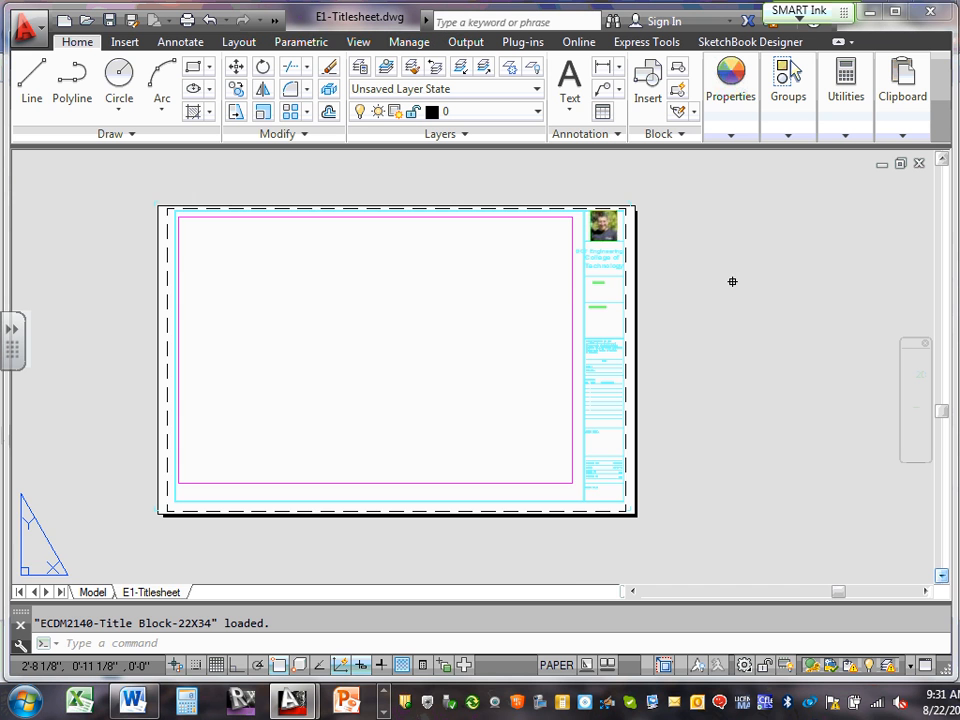
Look over the title sheet, then minimize the E1-Titlesheet drawing window
{"action": "scroll", "coordinate": [590, 217], "scroll_direction": "up", "scroll_amount": 4}
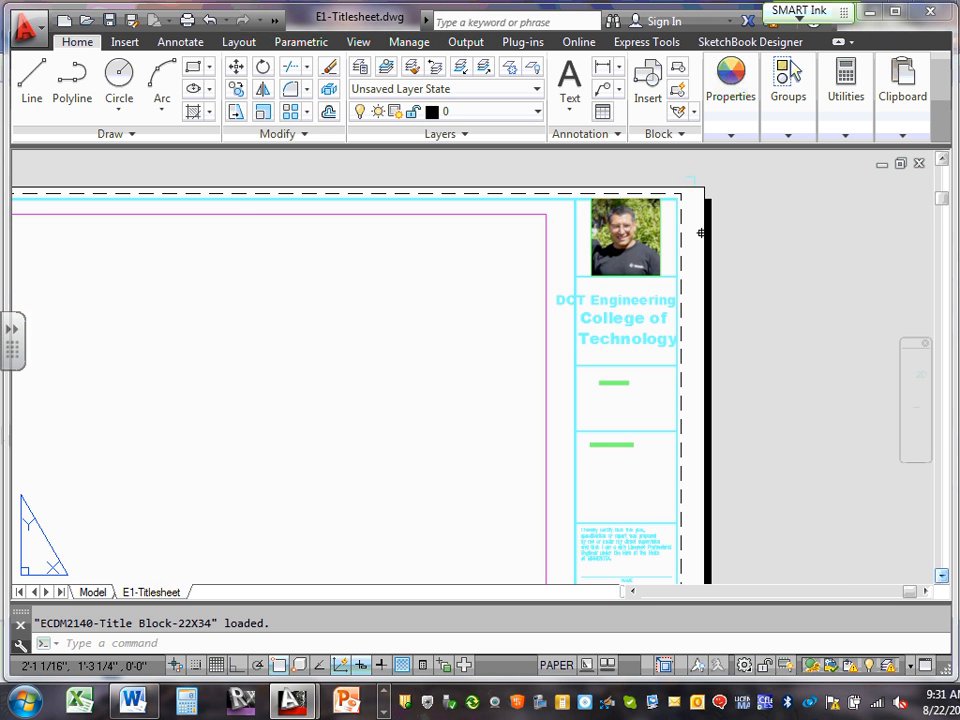
{"action": "scroll", "coordinate": [684, 258], "scroll_direction": "down", "scroll_amount": 4}
{"action": "scroll", "coordinate": [684, 418], "scroll_direction": "up", "scroll_amount": 4}
{"action": "scroll", "coordinate": [684, 416], "scroll_direction": "up", "scroll_amount": 3}
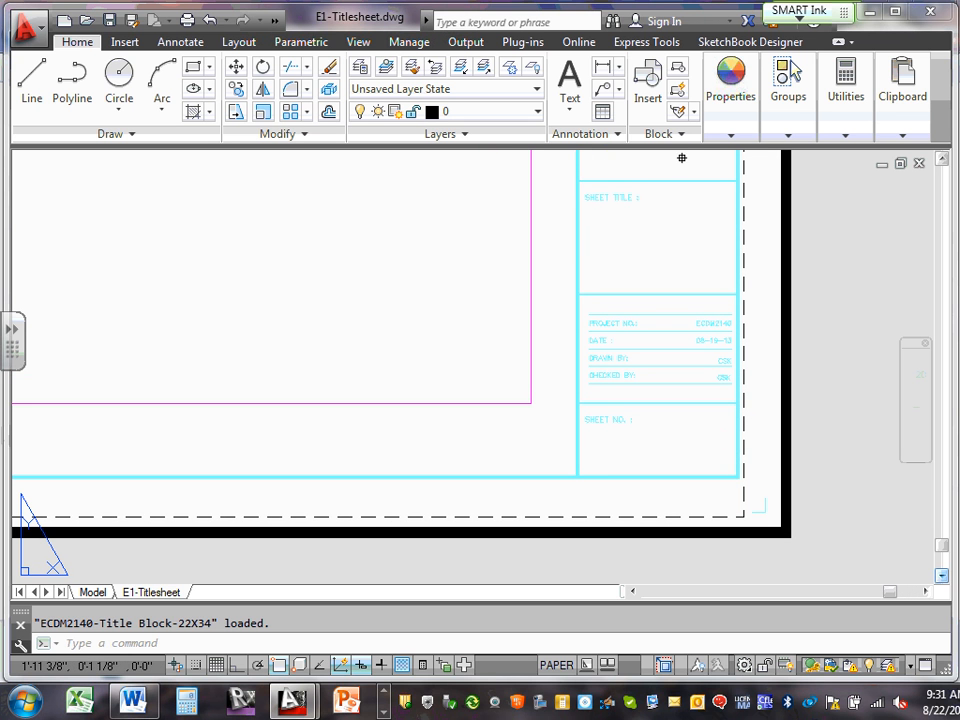
{"action": "left_click", "coordinate": [570, 103]}
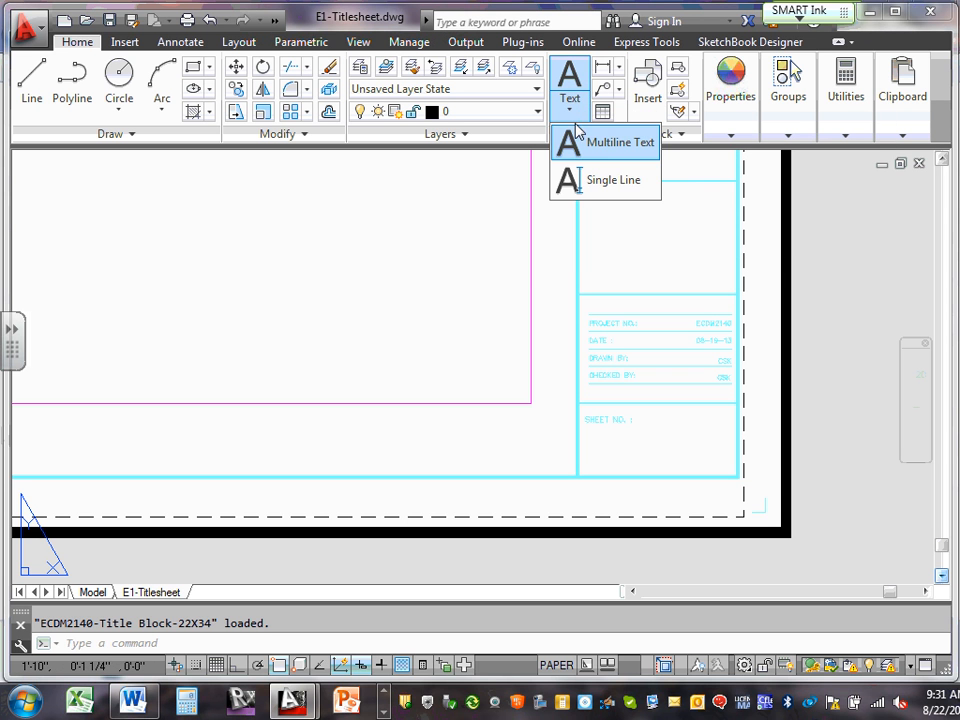
{"action": "scroll", "coordinate": [499, 259], "scroll_direction": "down", "scroll_amount": 5}
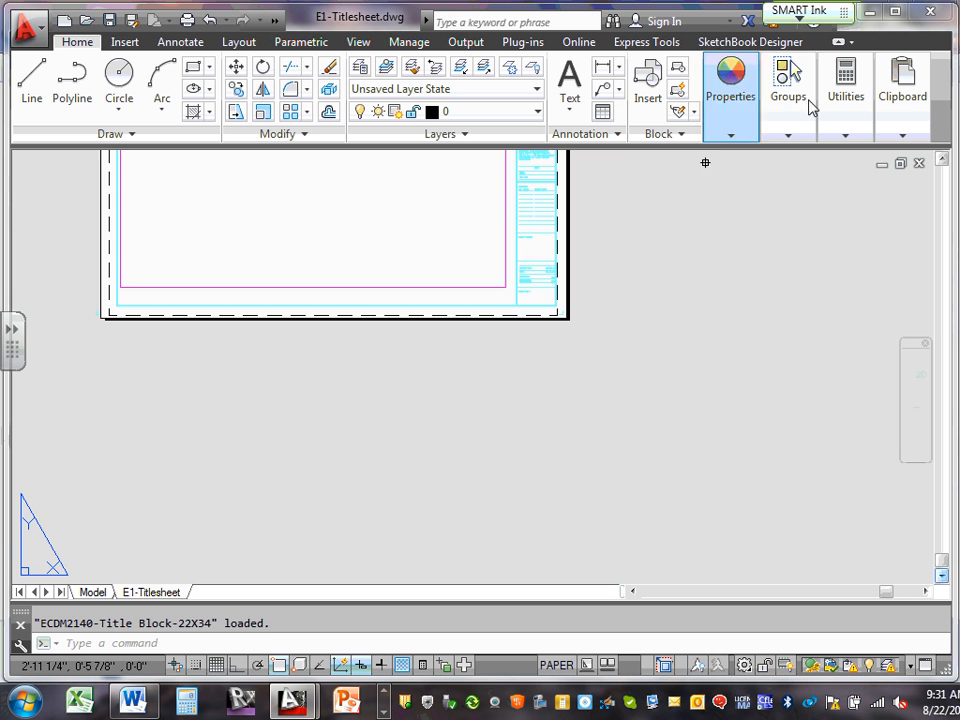
{"action": "left_click", "coordinate": [882, 165]}
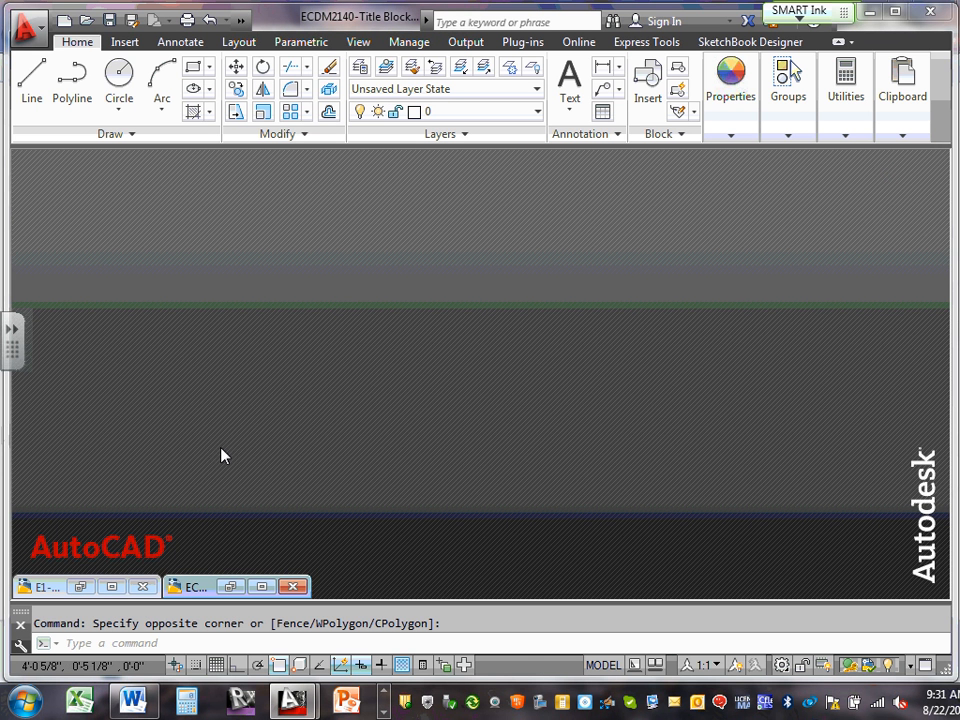
{"action": "left_click", "coordinate": [111, 586]}
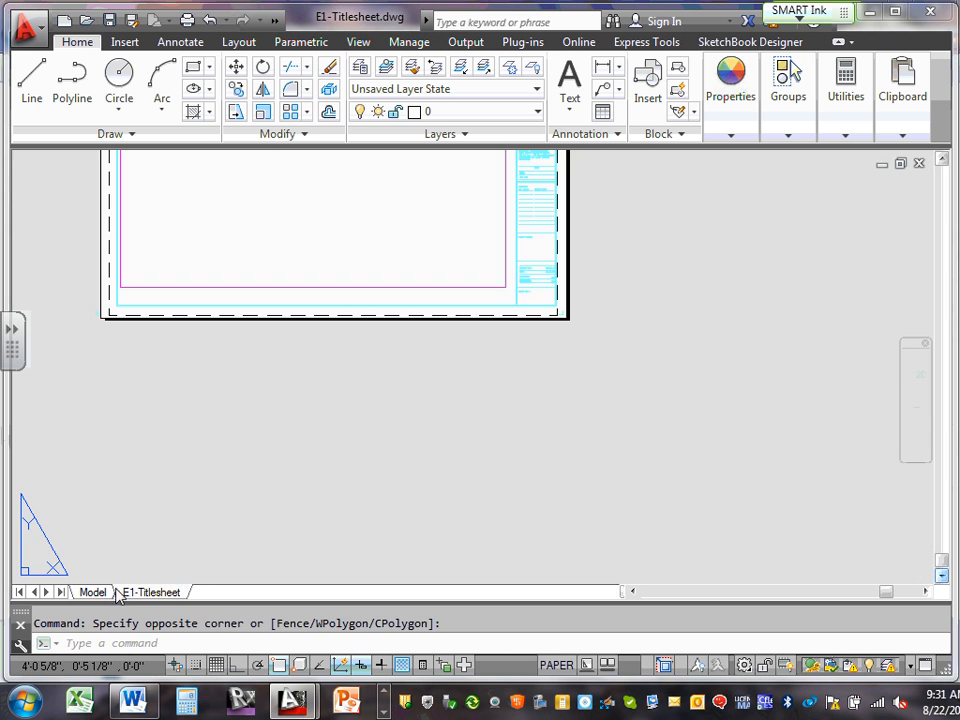
{"action": "middle_click_drag", "start_coordinate": [608, 249], "coordinate": [666, 546]}
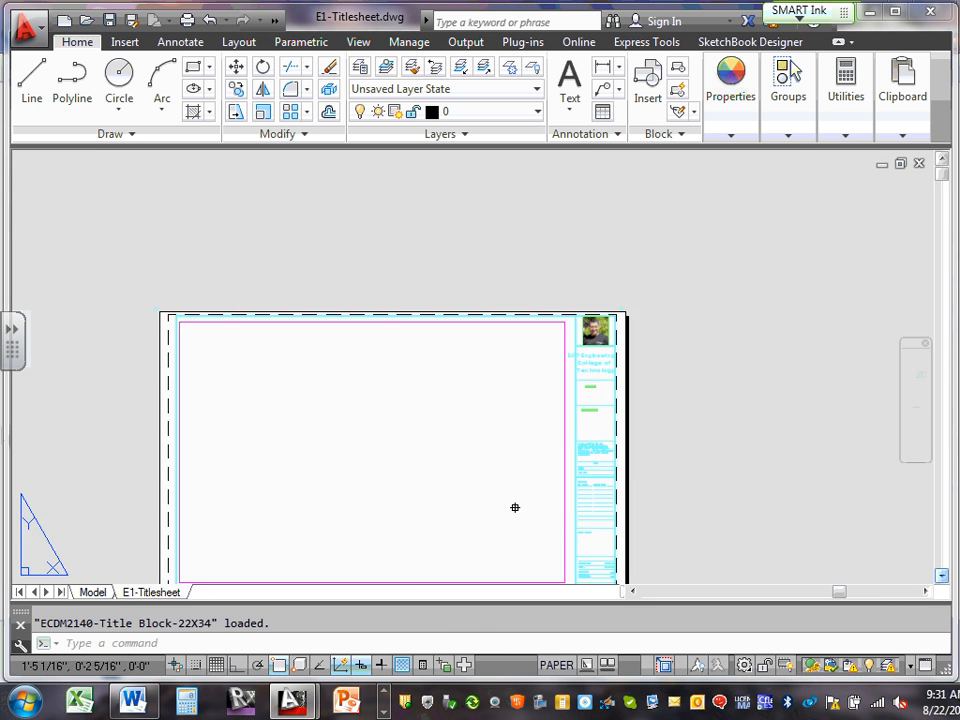
{"action": "scroll", "coordinate": [514, 508], "scroll_direction": "up", "scroll_amount": 5}
{"action": "scroll", "coordinate": [511, 495], "scroll_direction": "down", "scroll_amount": 5}
{"action": "middle_click_drag", "start_coordinate": [506, 476], "coordinate": [514, 411]}
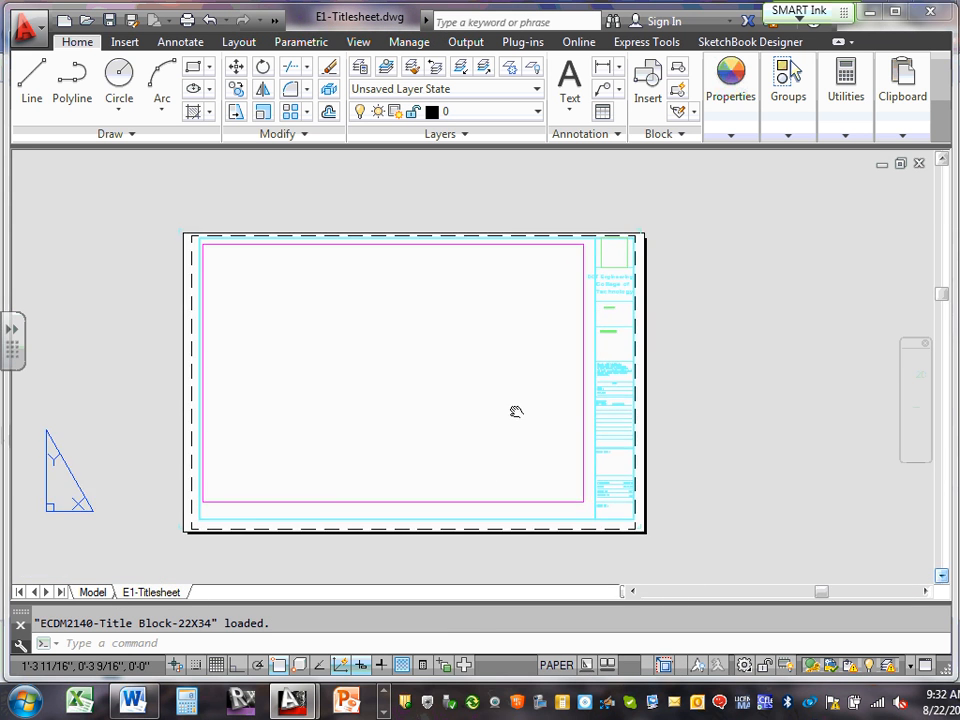
{"action": "scroll", "coordinate": [516, 410], "scroll_direction": "up", "scroll_amount": 3}
{"action": "scroll", "coordinate": [518, 409], "scroll_direction": "down", "scroll_amount": 5}
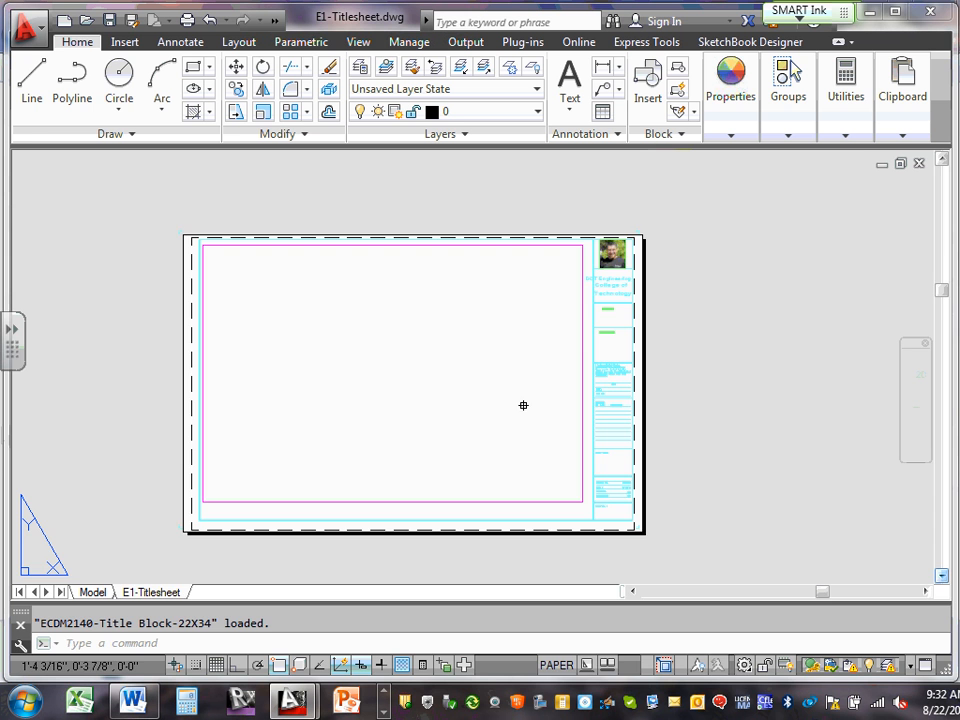
{"action": "left_click", "coordinate": [881, 163]}
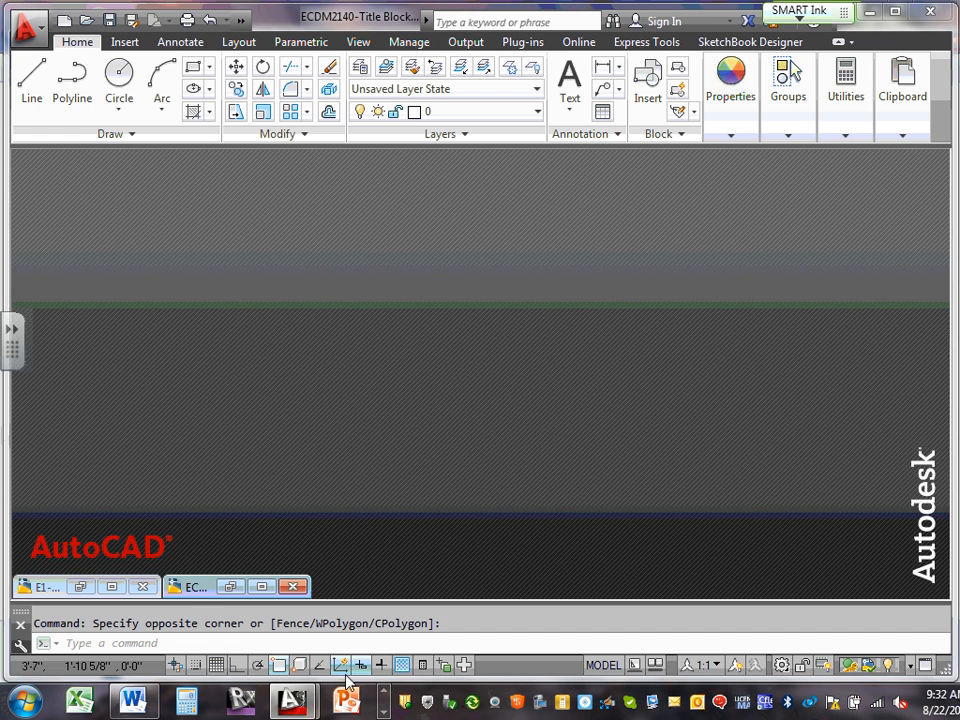
{"action": "left_click", "coordinate": [389, 693]}
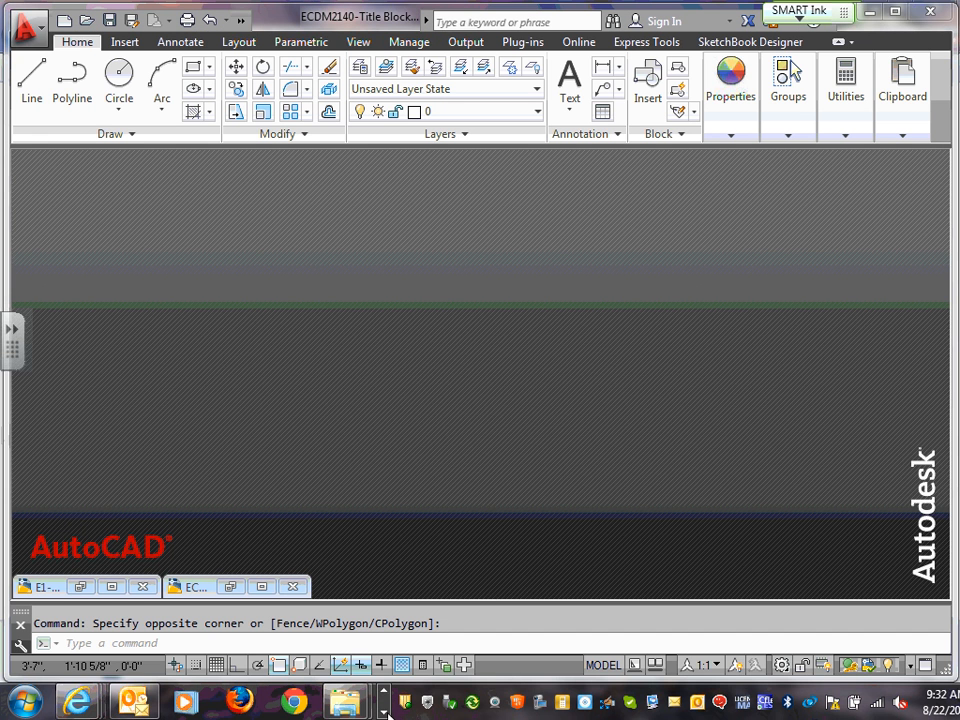
{"action": "left_click", "coordinate": [385, 712]}
{"action": "left_click", "coordinate": [386, 713]}
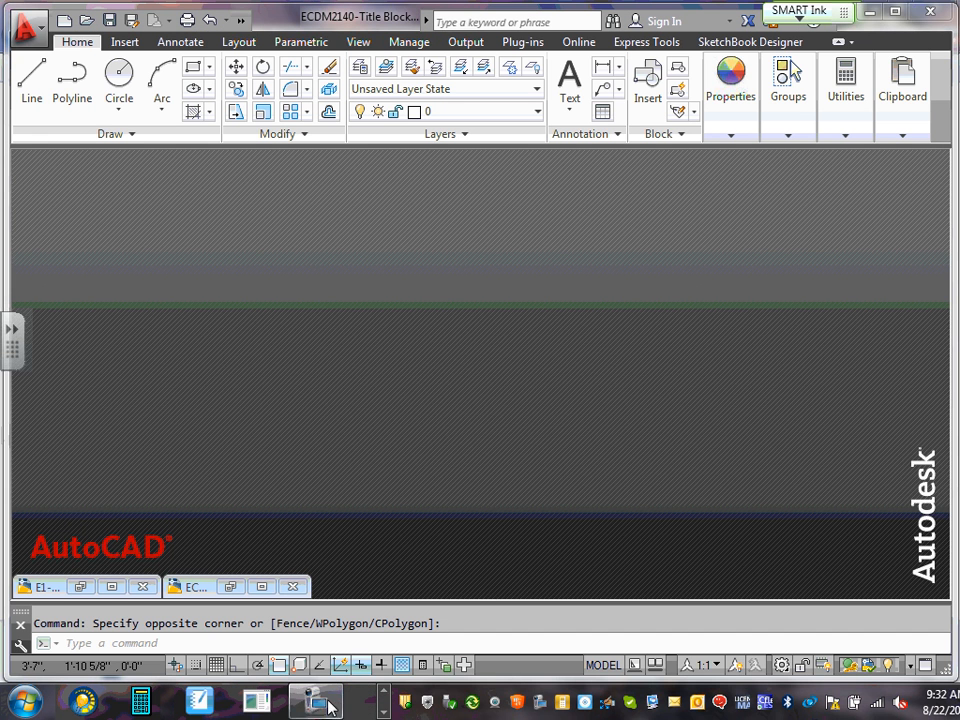